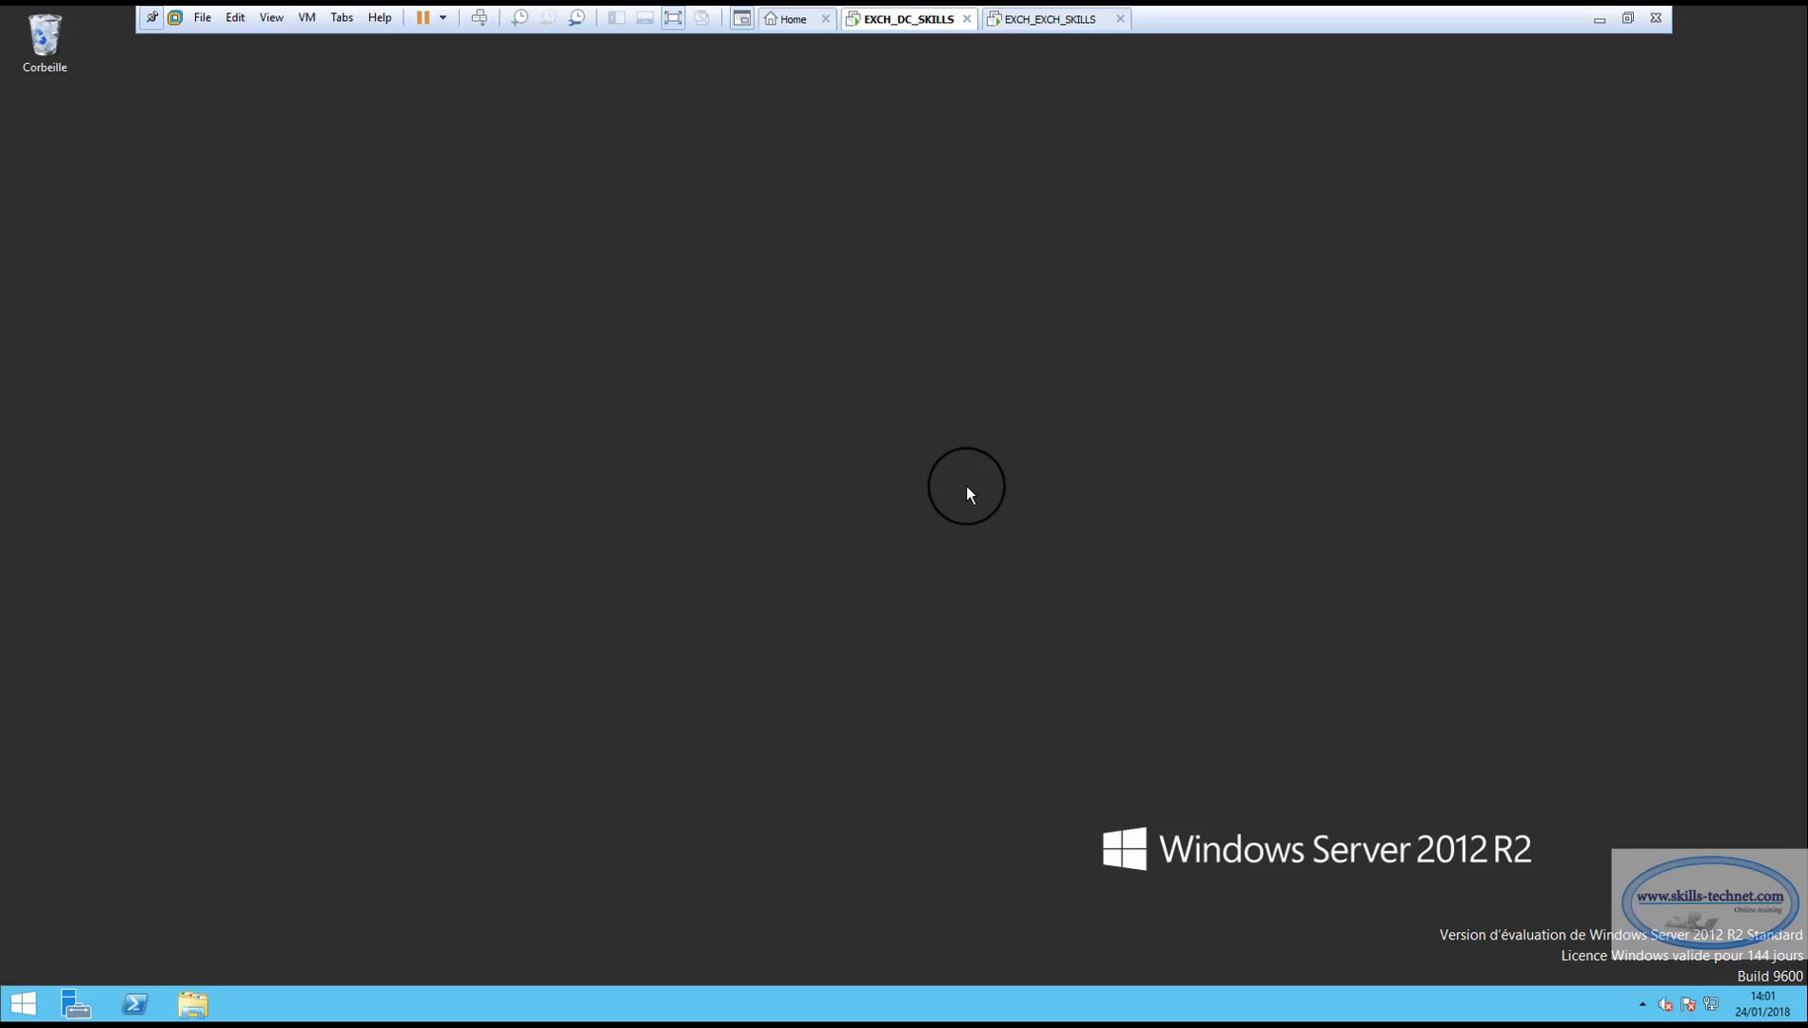
# Launch Server Manager and maximize it to show the Dashboard with its five roles.
pyautogui.click(76, 1004)
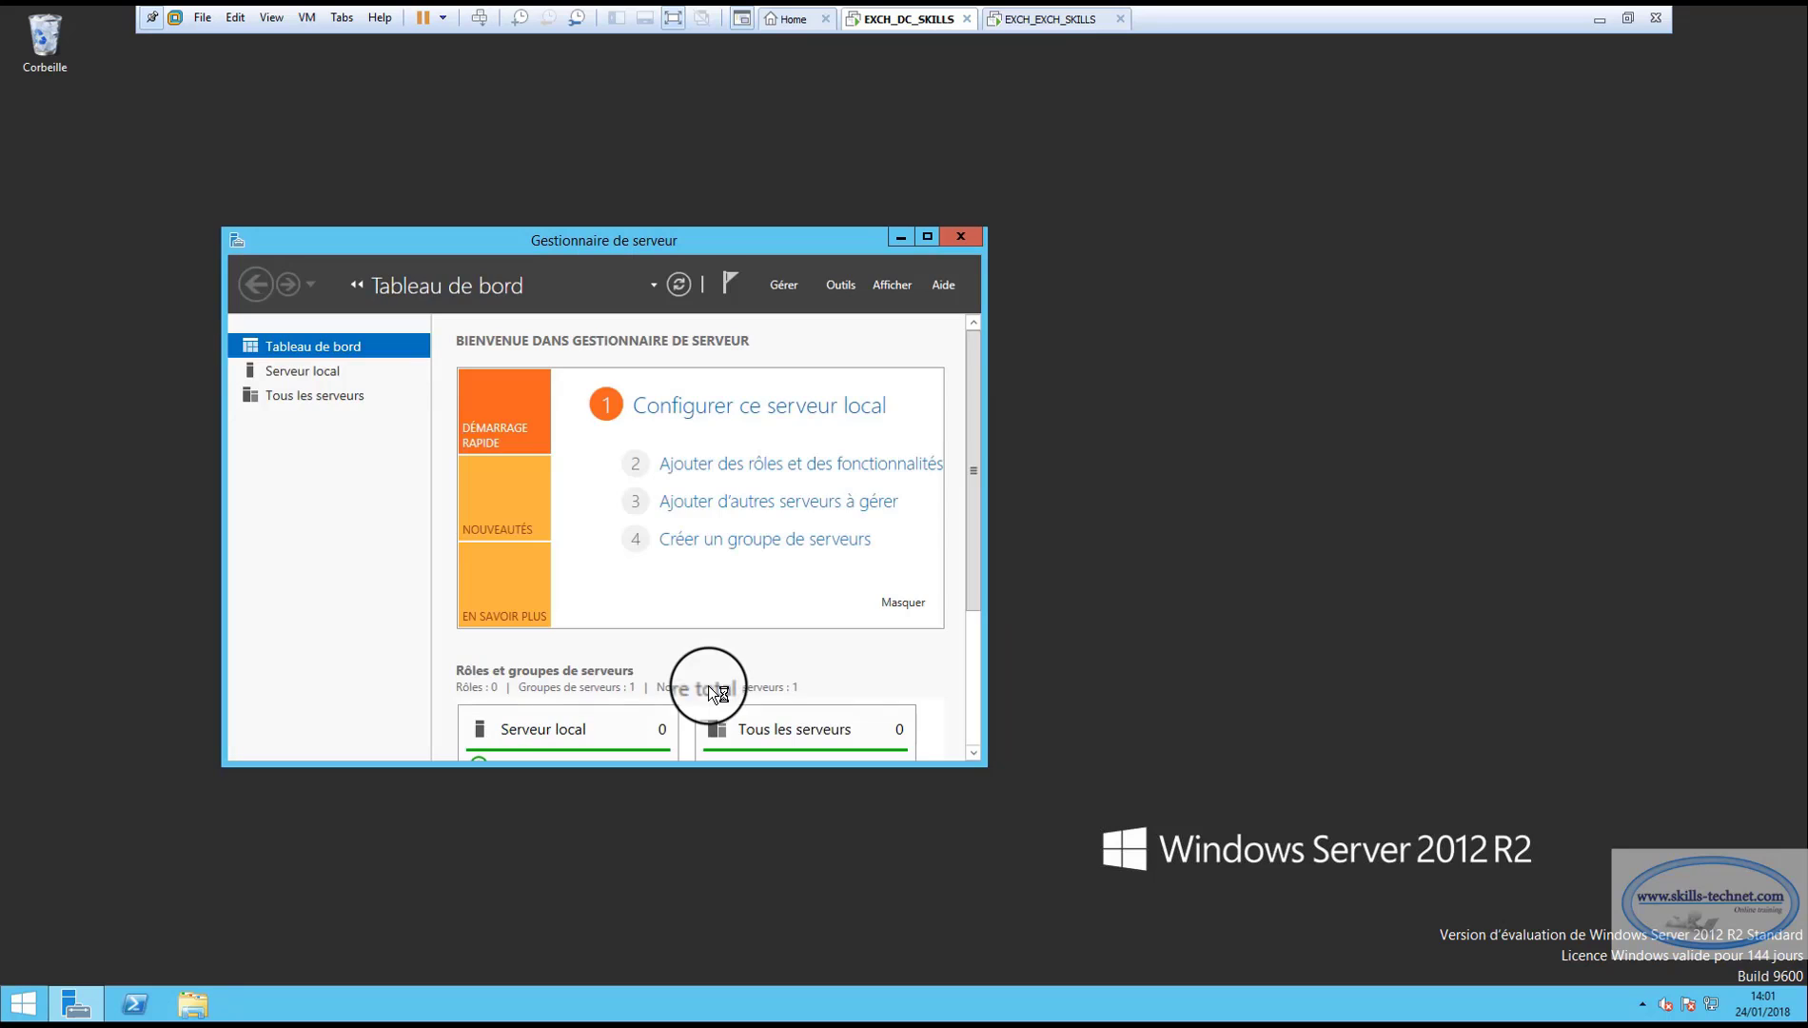
pyautogui.click(929, 240)
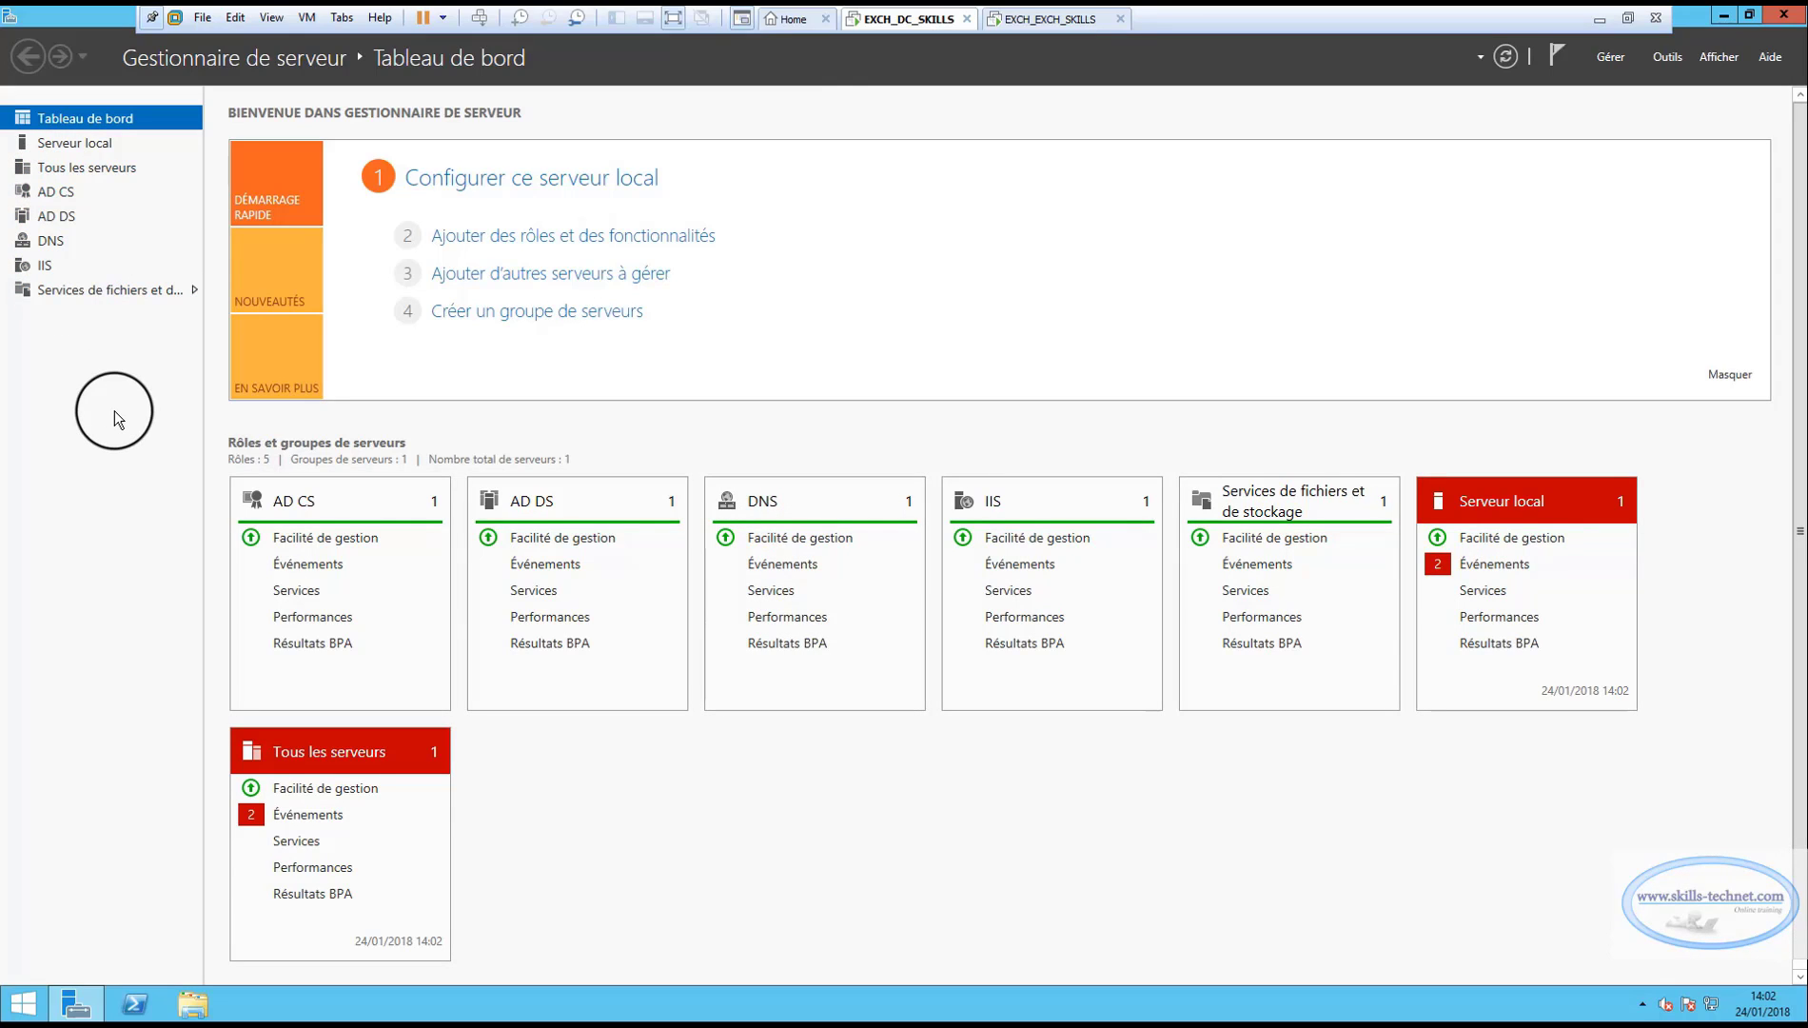
# Review the AD CS, AD DS, DNS and IIS role pages, ending back on AD CS.
pyautogui.click(72, 193)
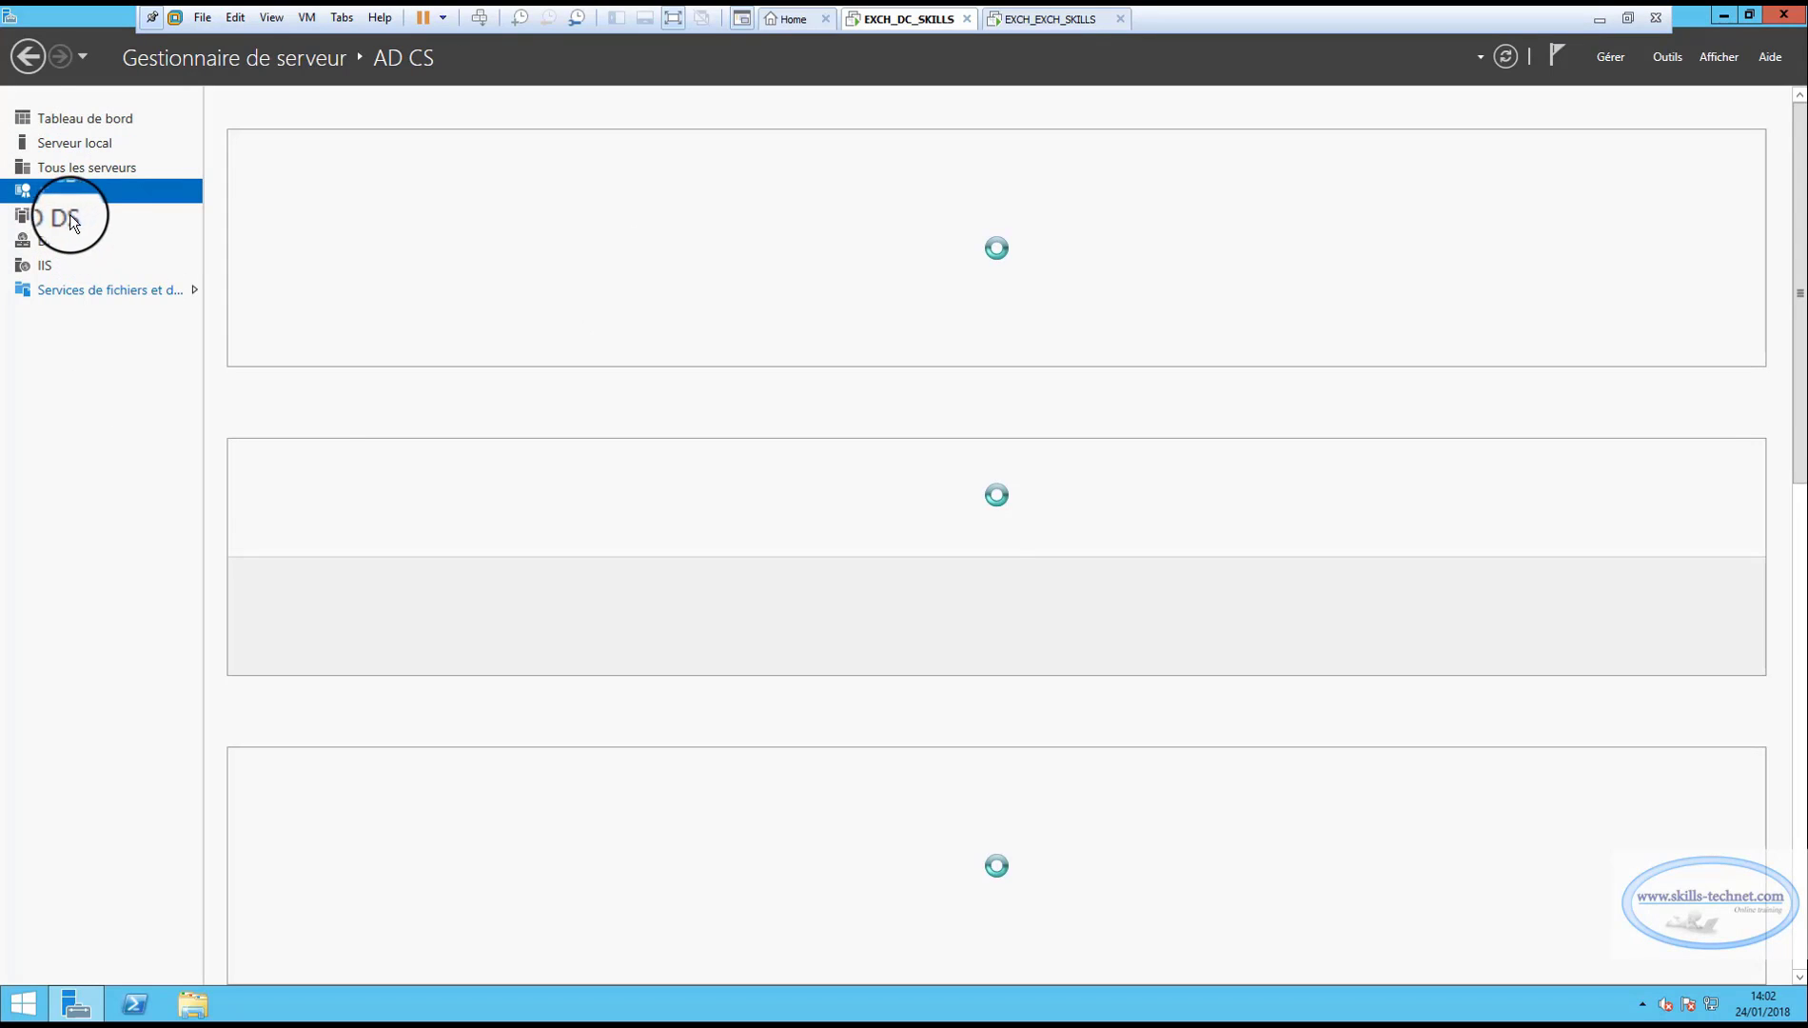
pyautogui.click(69, 215)
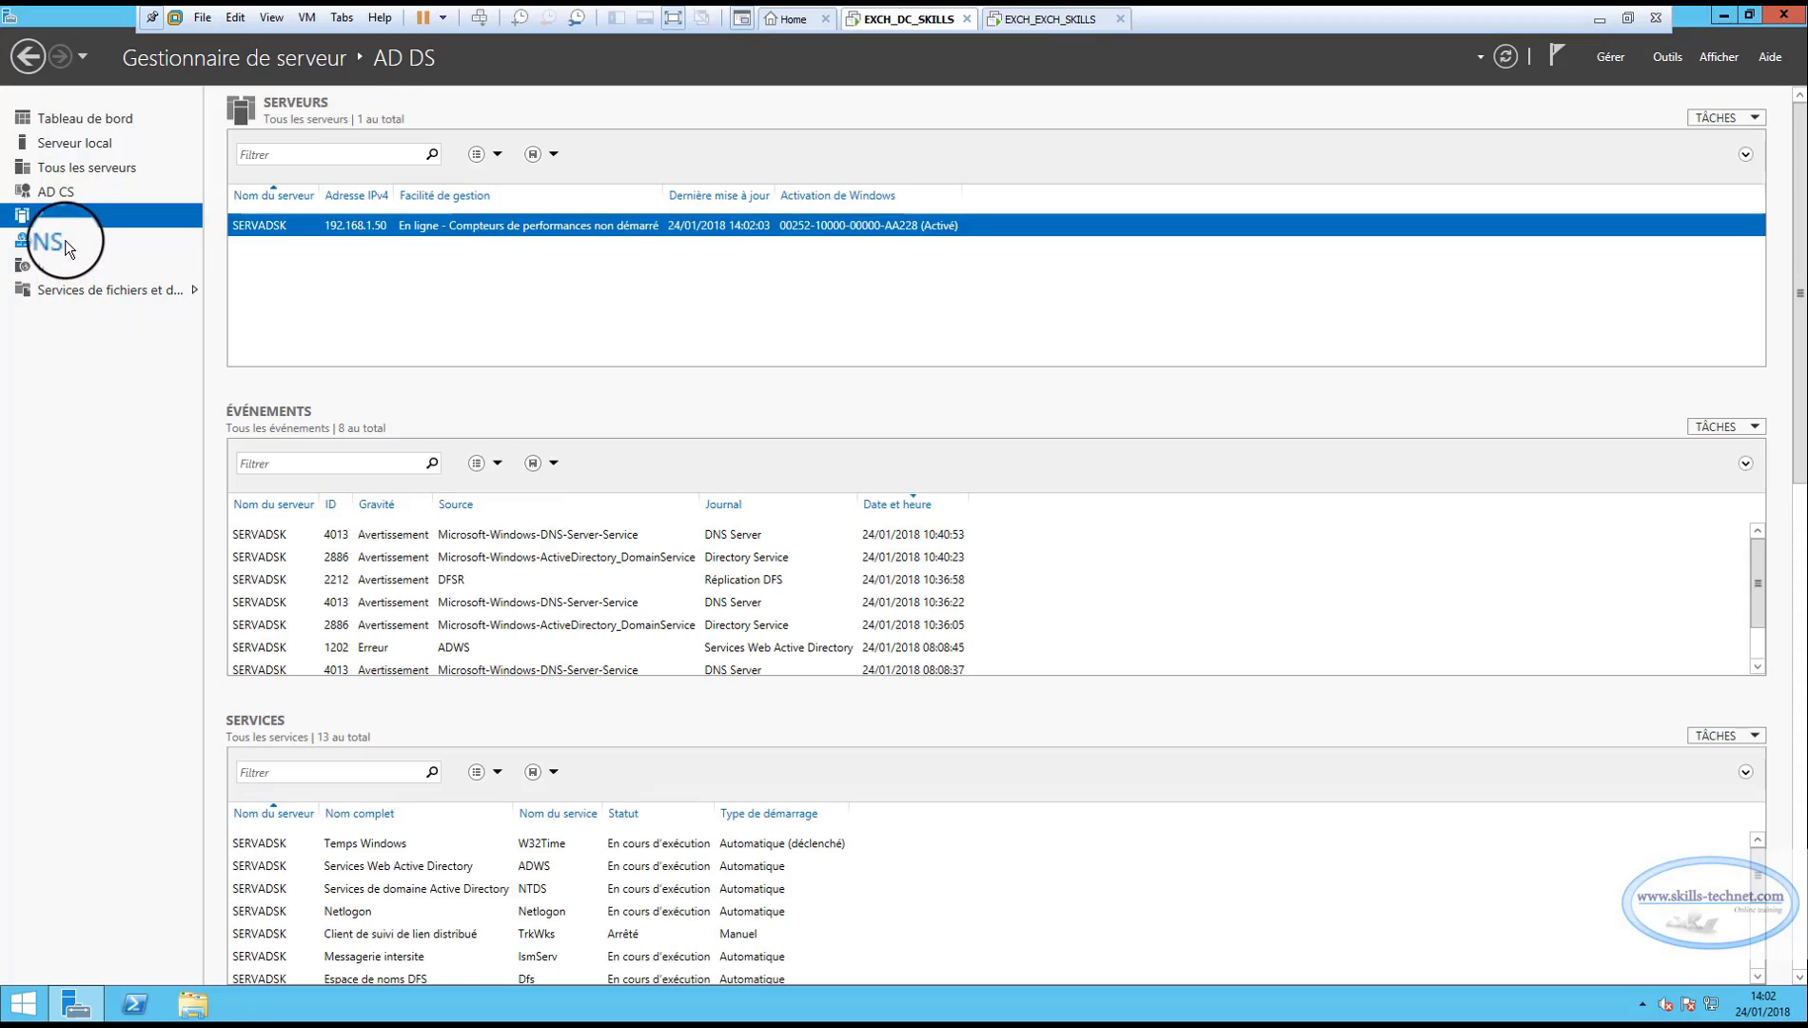
pyautogui.click(64, 239)
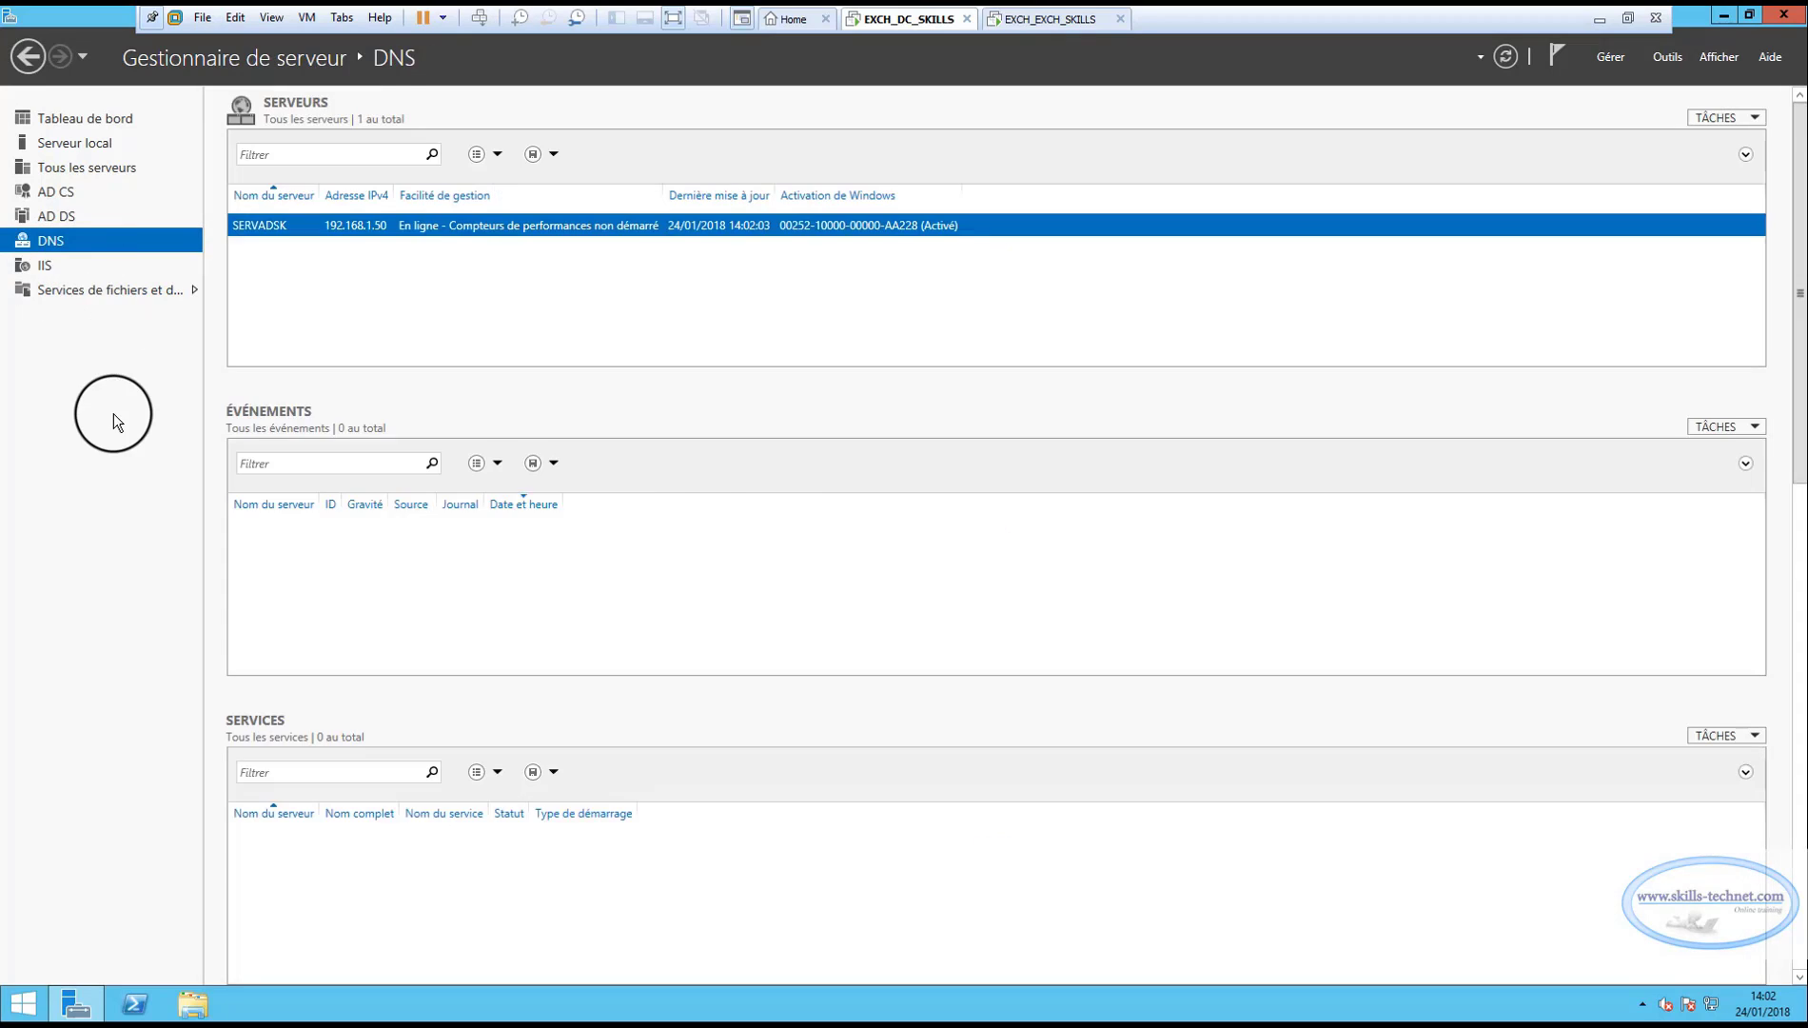
pyautogui.click(52, 267)
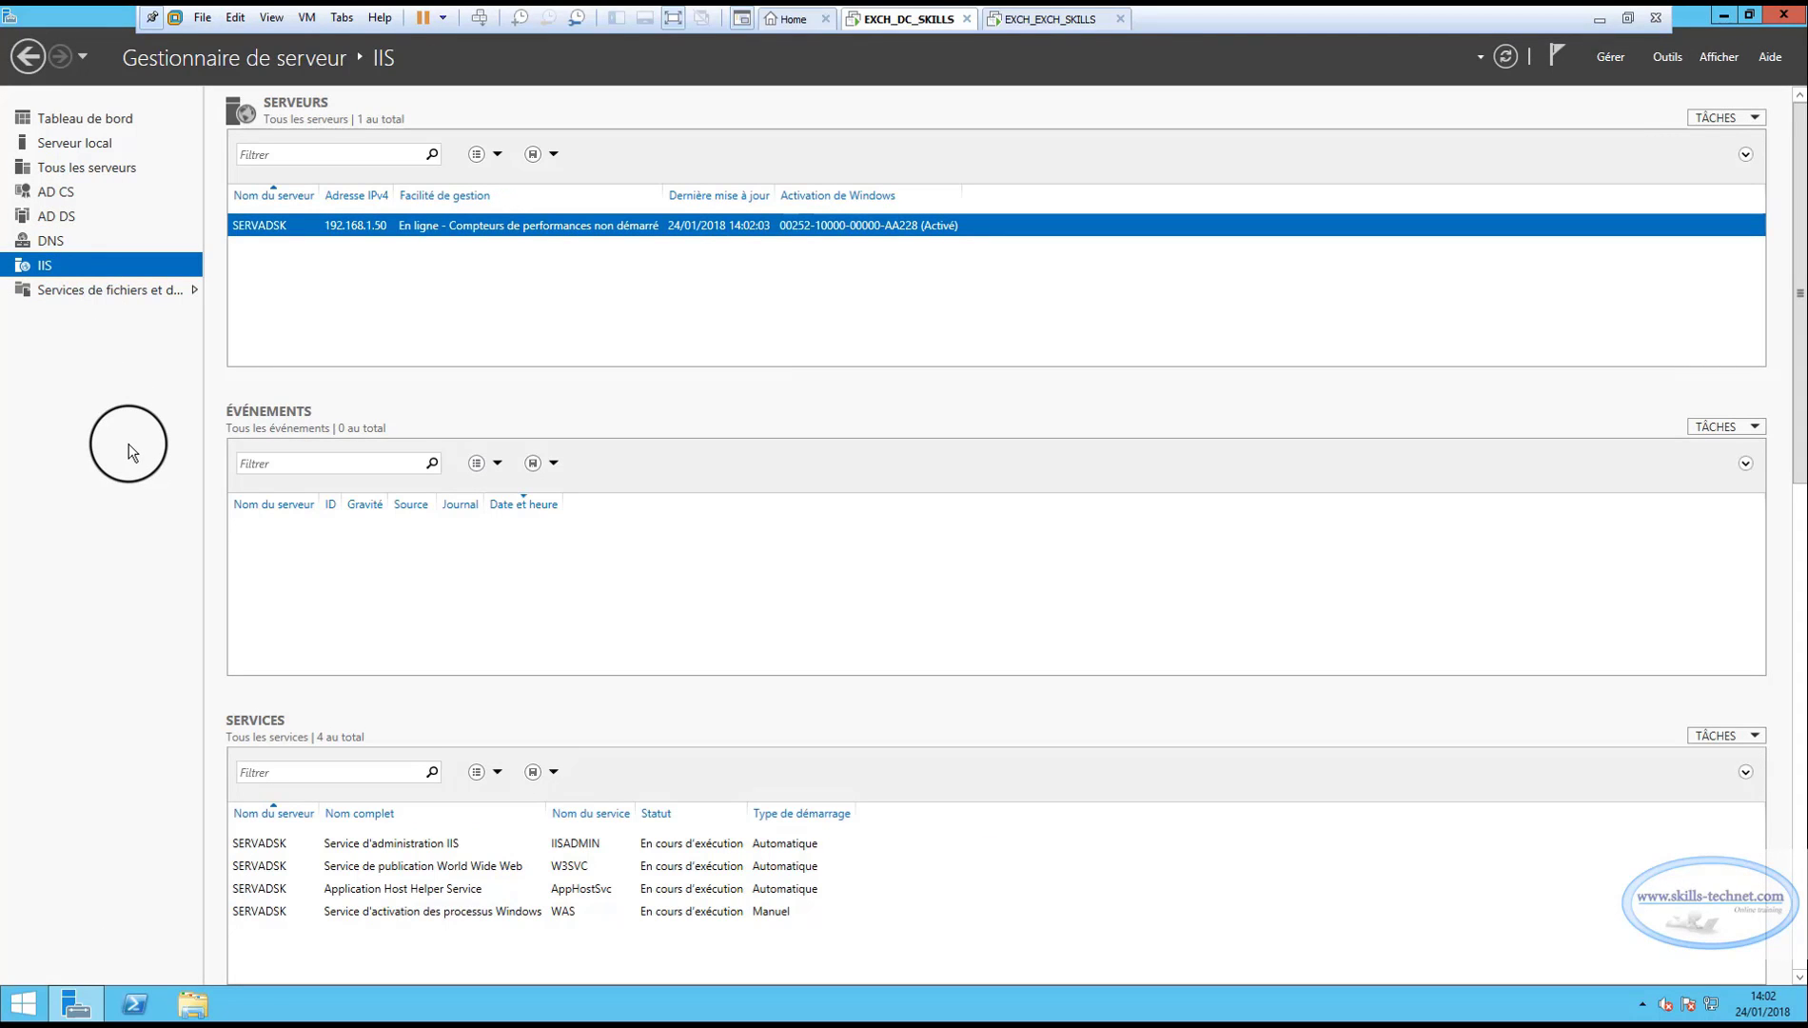
pyautogui.click(67, 193)
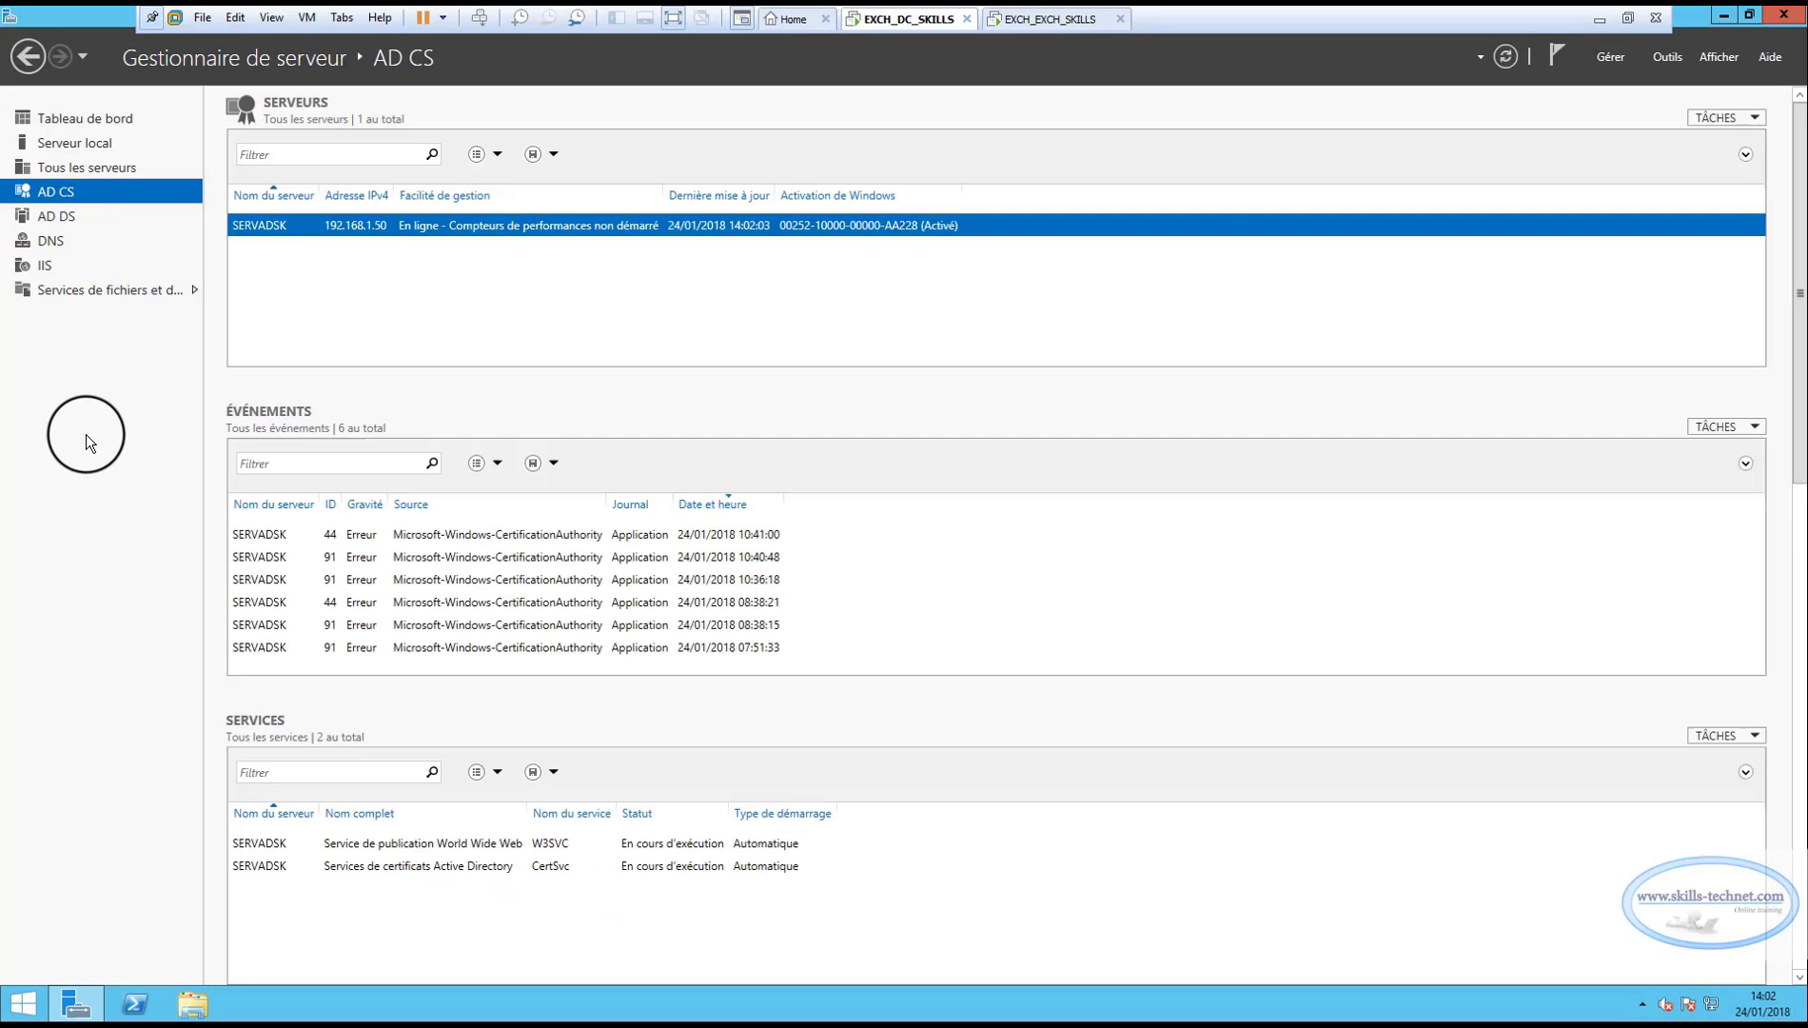
pyautogui.click(1668, 59)
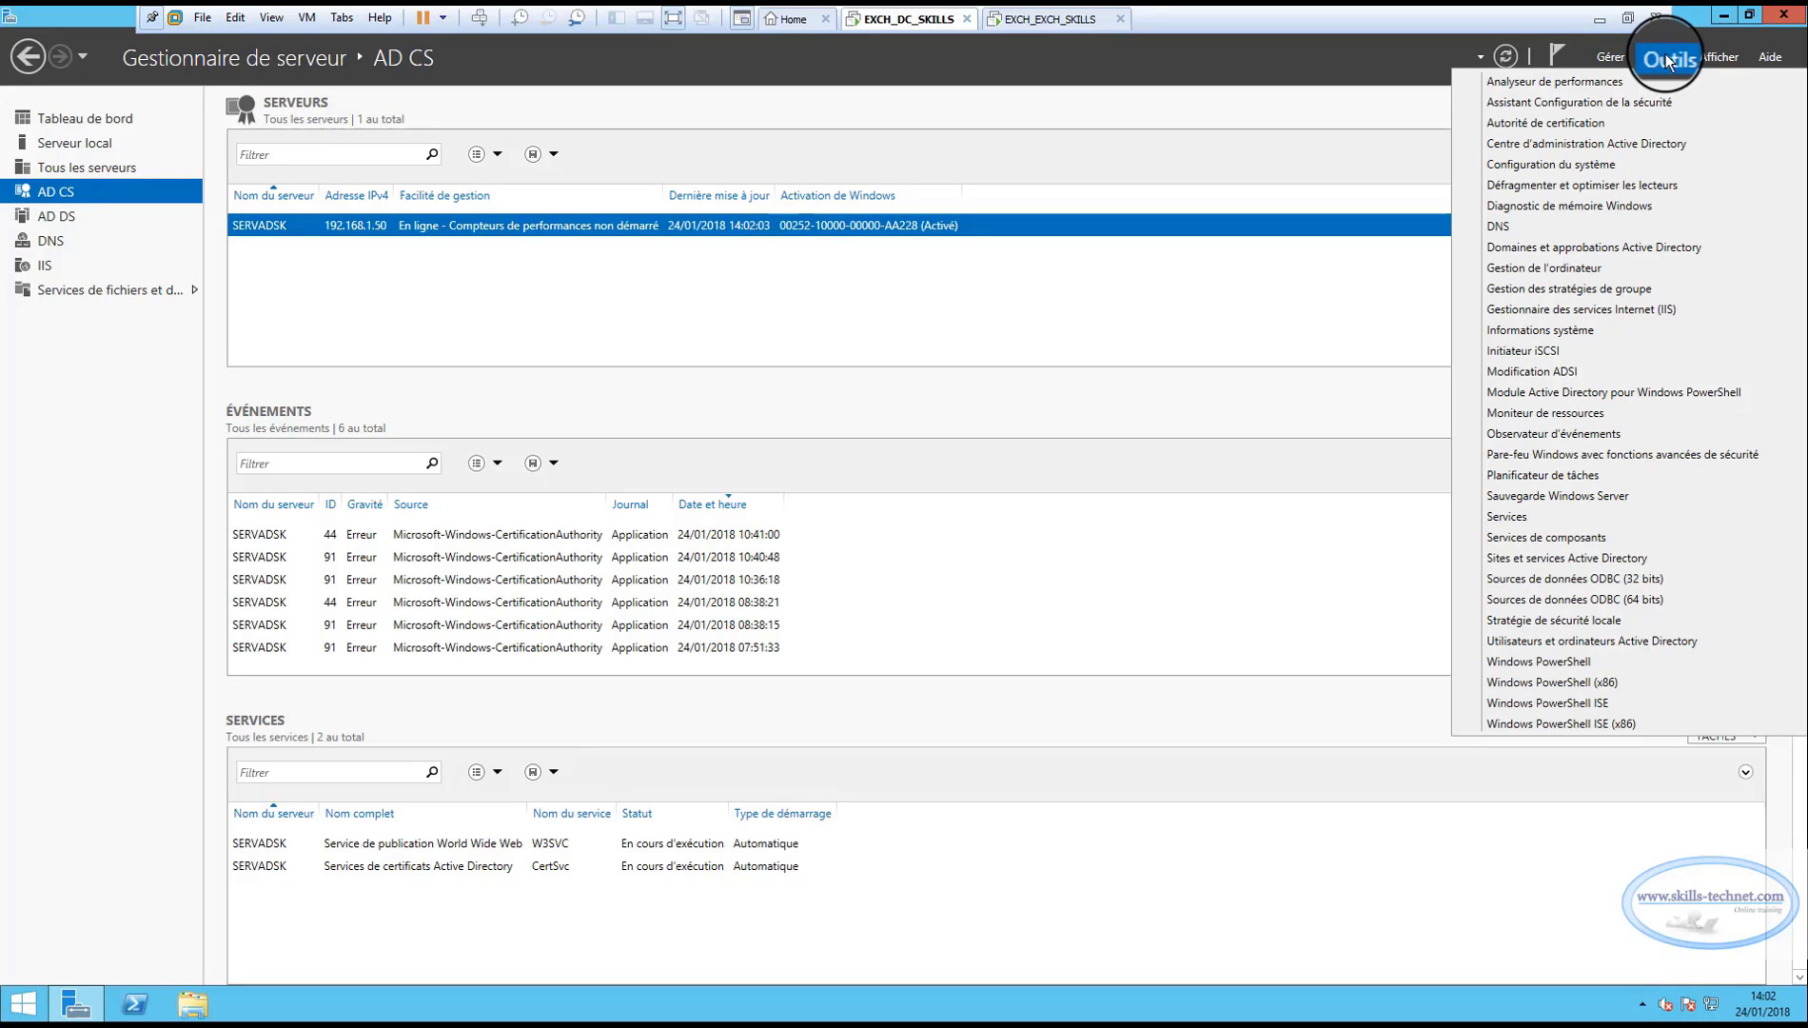
pyautogui.click(1494, 230)
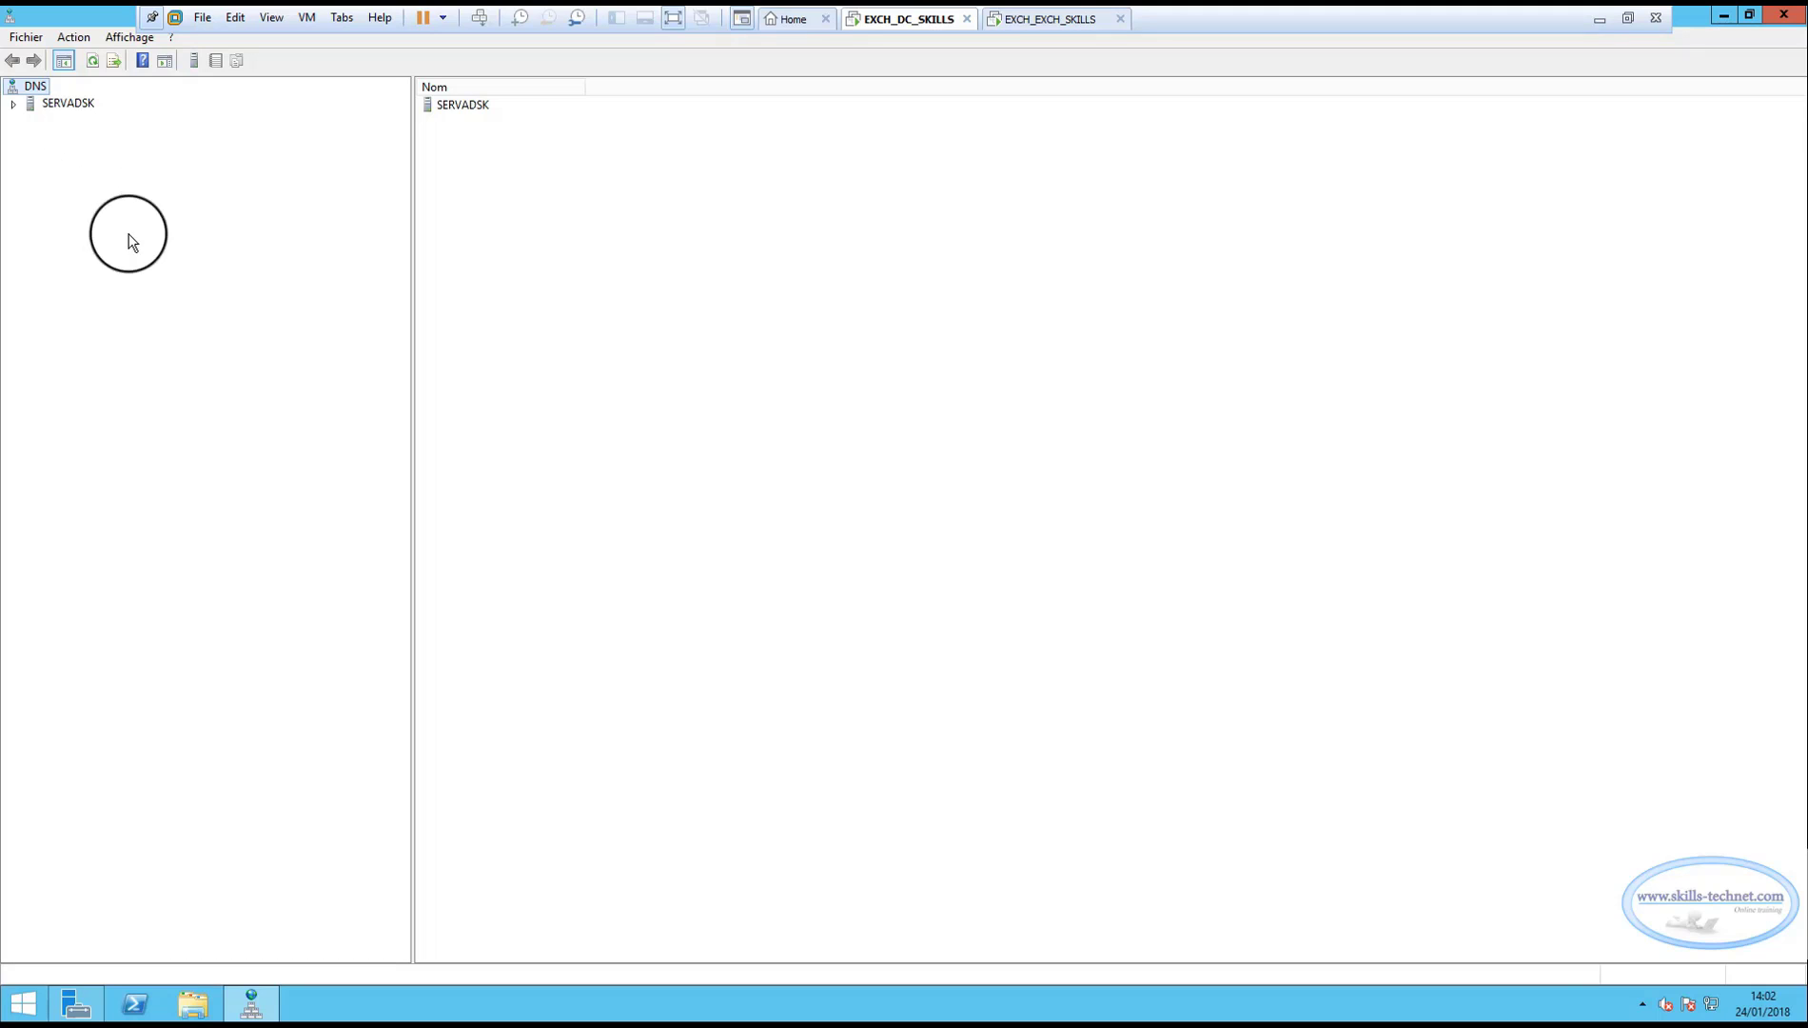
pyautogui.click(13, 102)
pyautogui.doubleClick(46, 137)
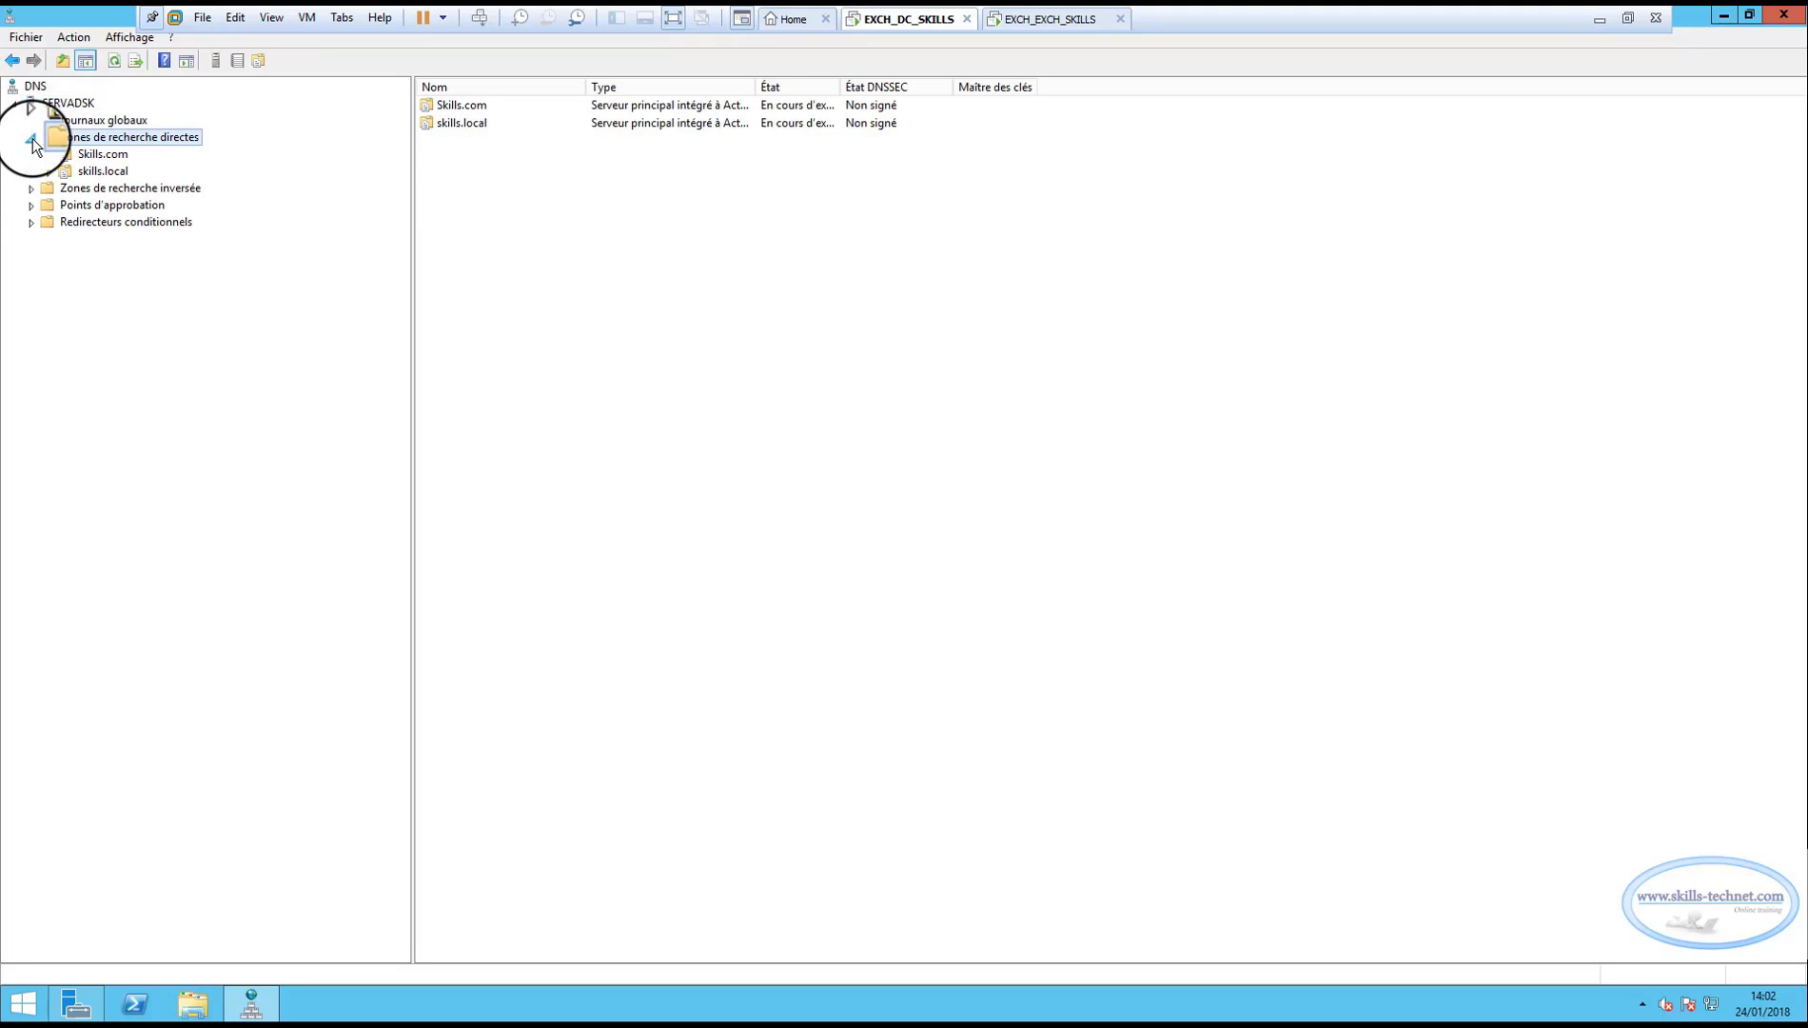
pyautogui.click(102, 170)
pyautogui.click(103, 153)
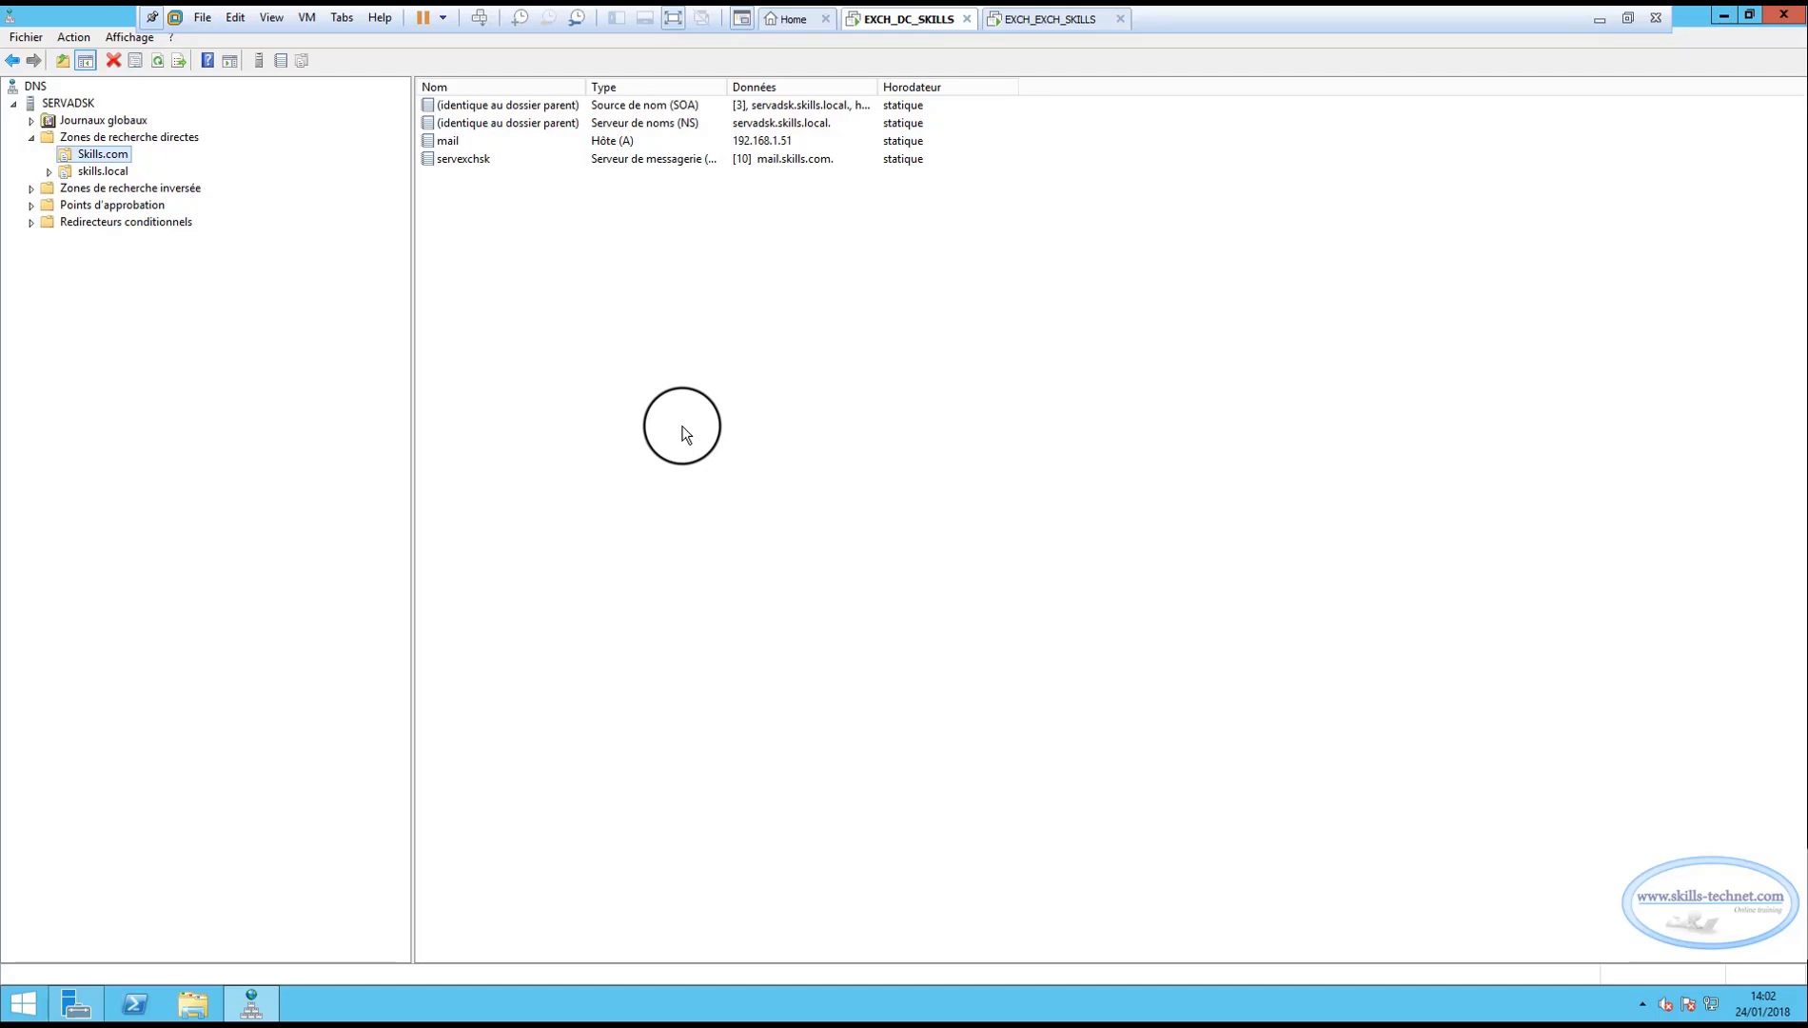
pyautogui.click(84, 170)
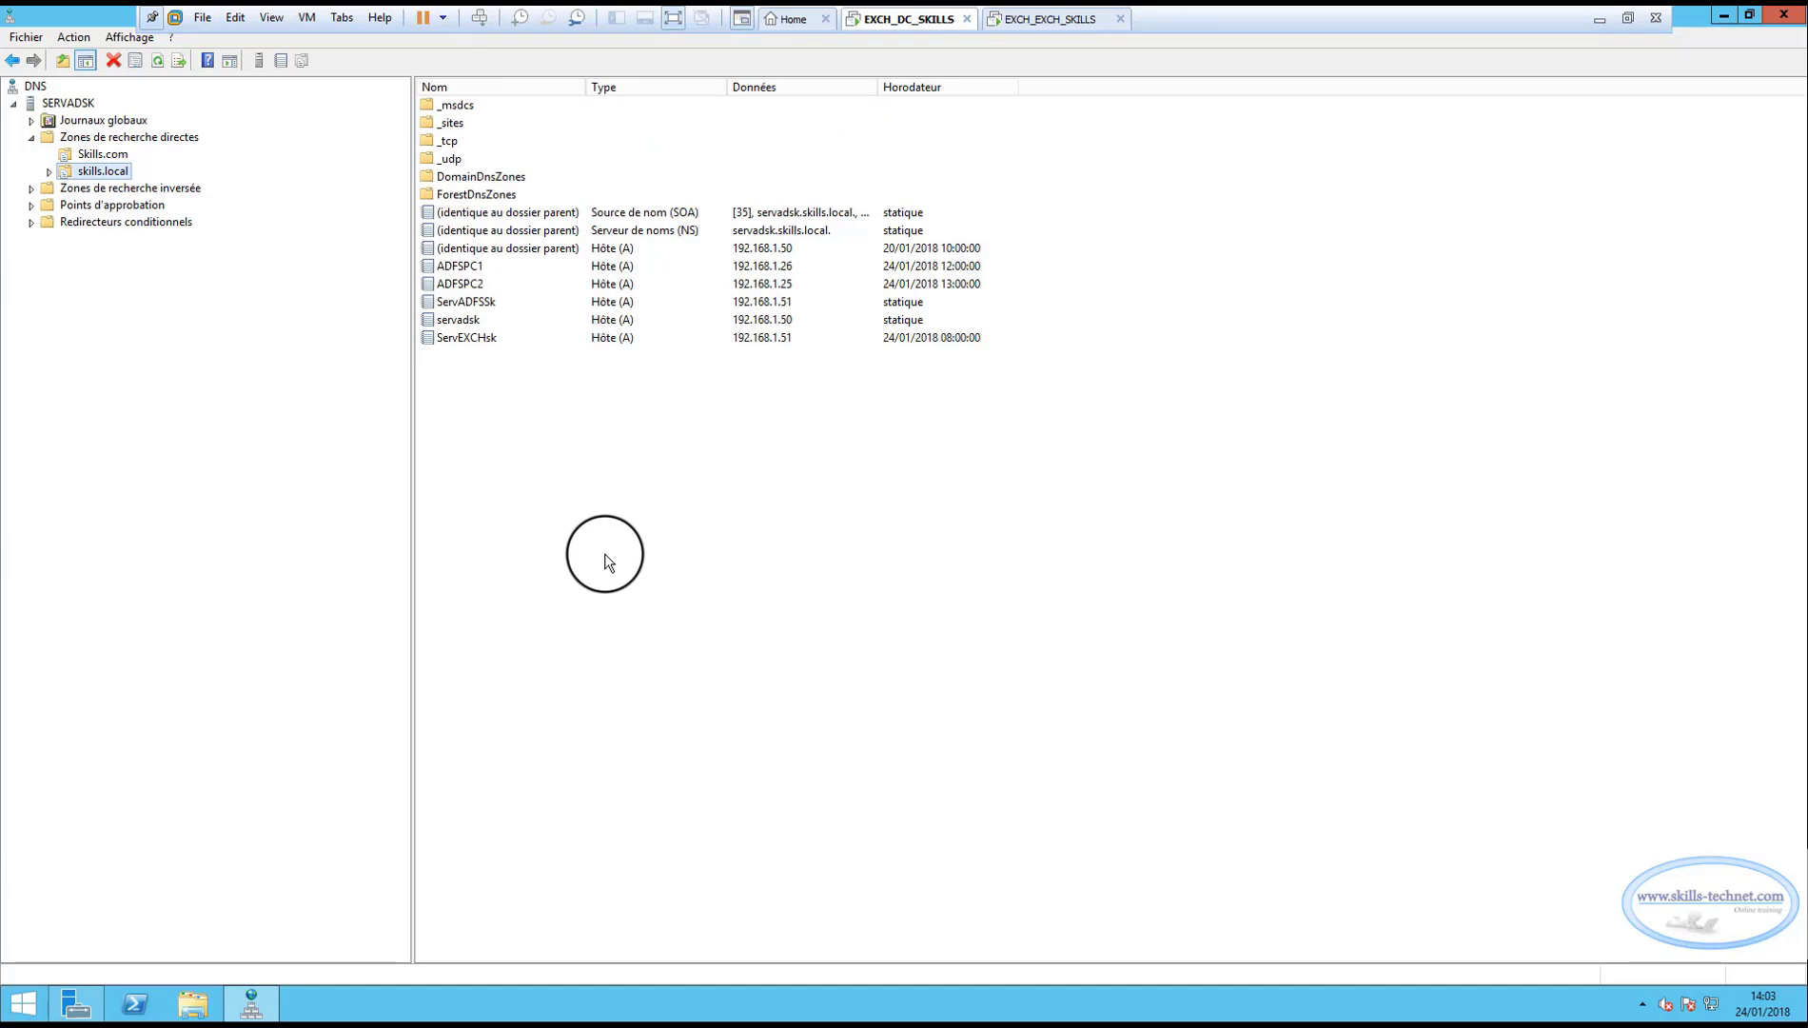
pyautogui.click(1783, 14)
pyautogui.click(1663, 53)
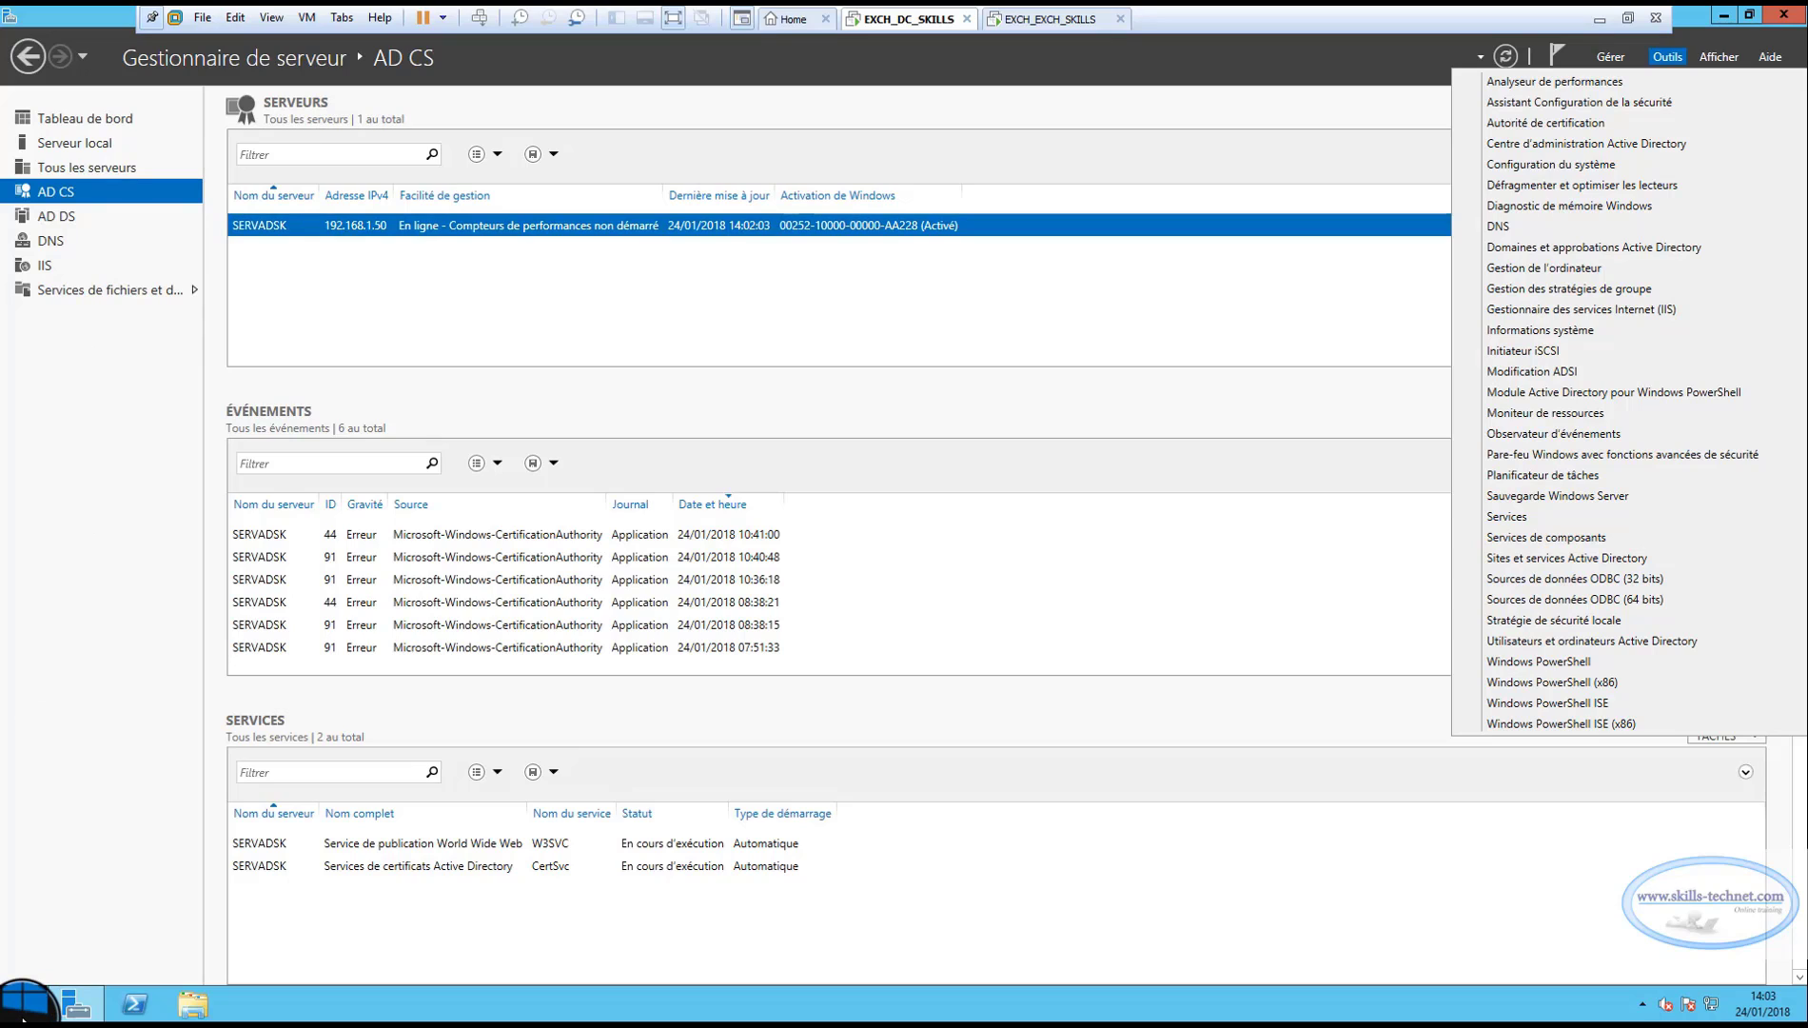
pyautogui.click(1038, 19)
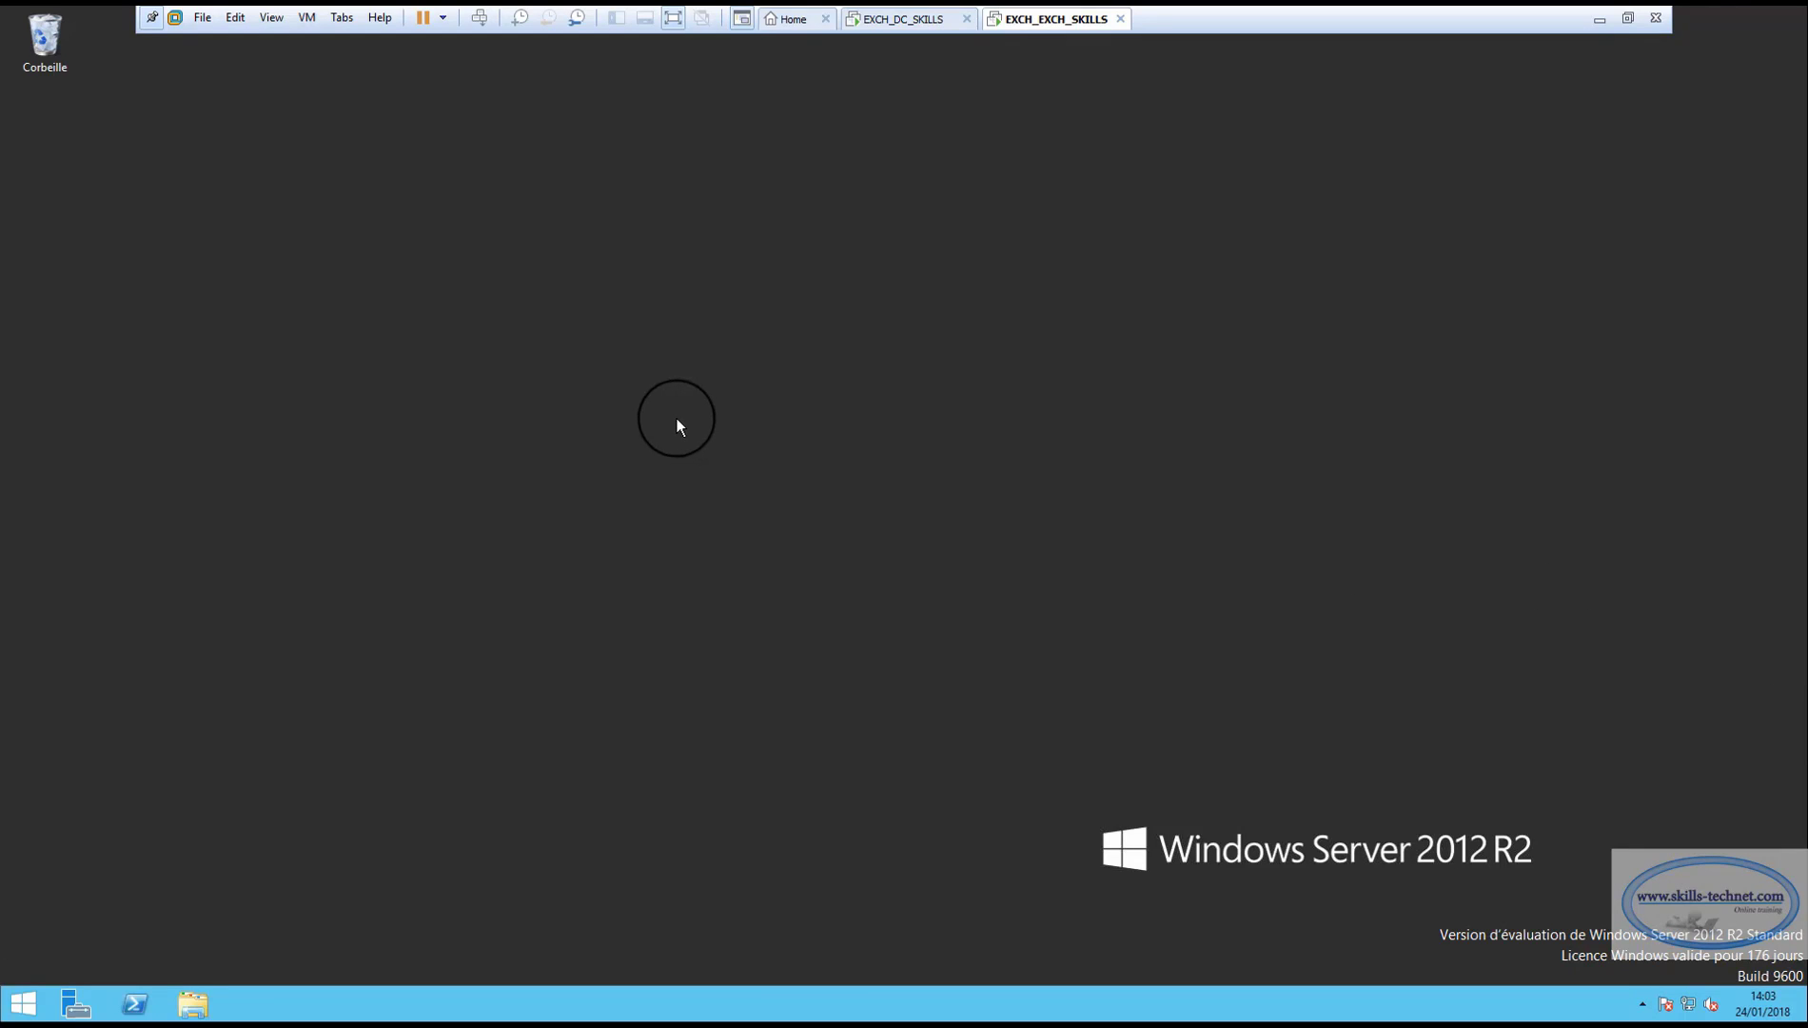
pyautogui.click(23, 1004)
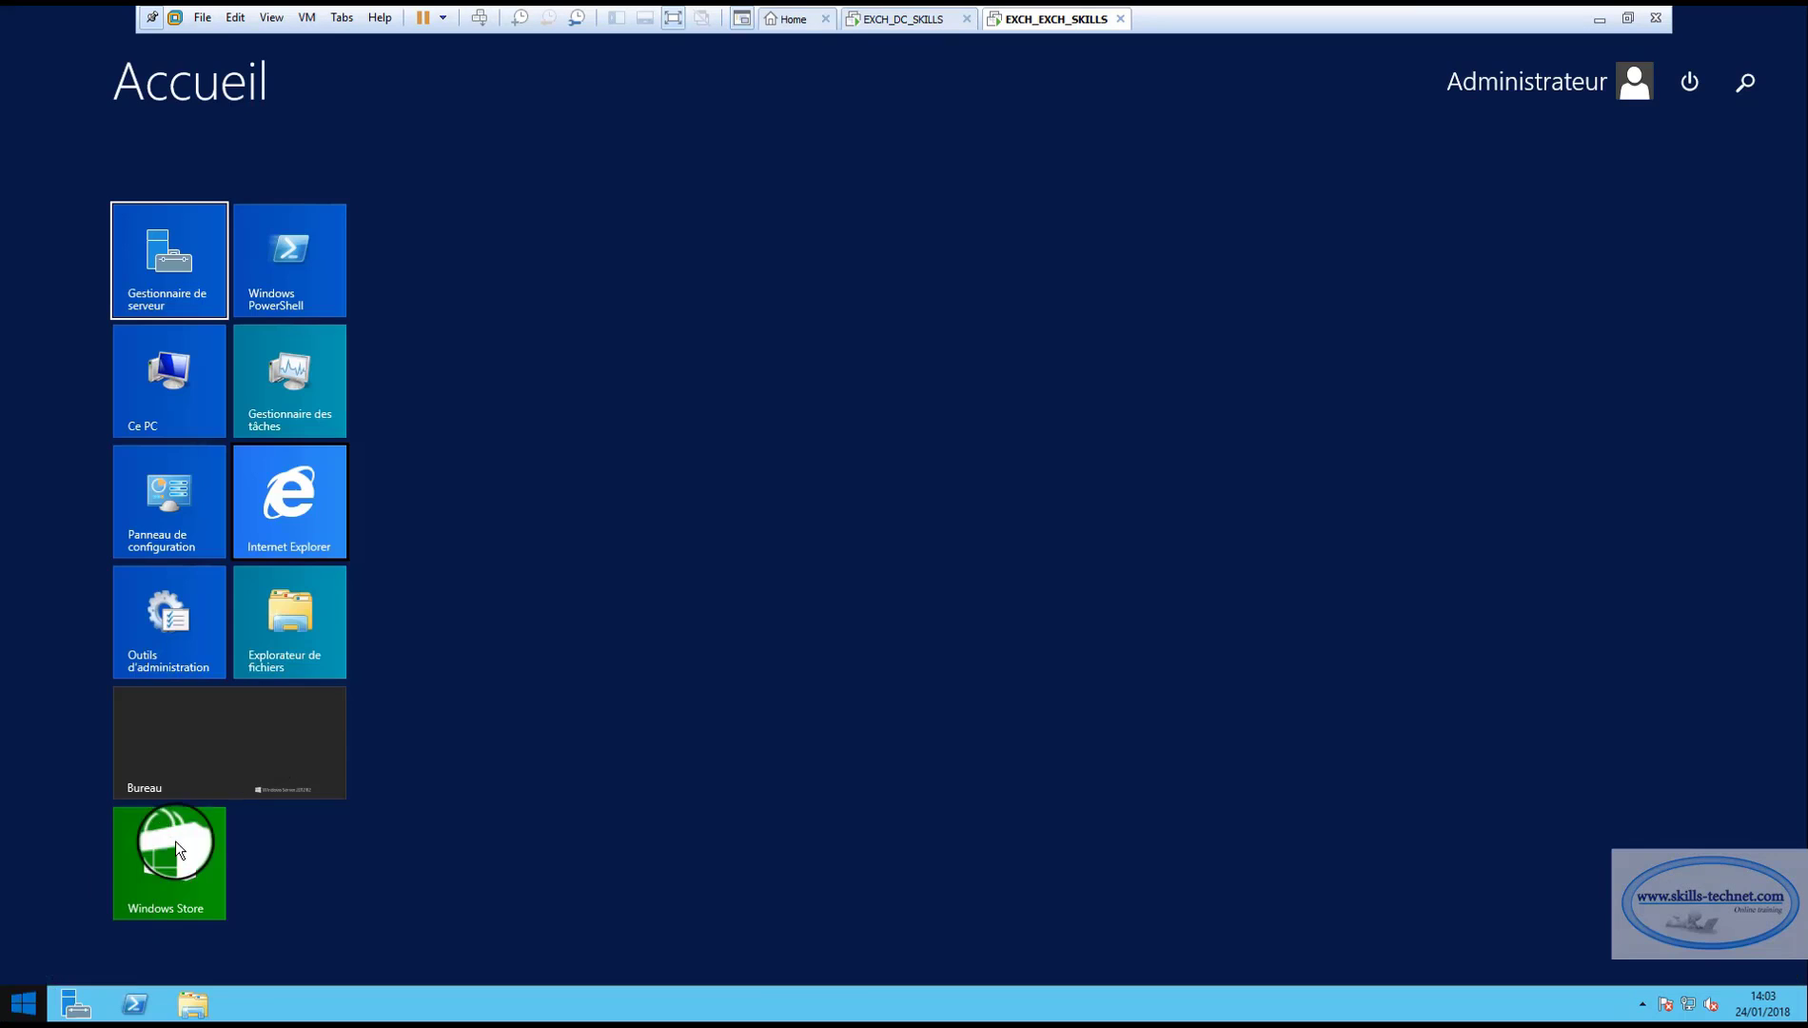
pyautogui.click(284, 497)
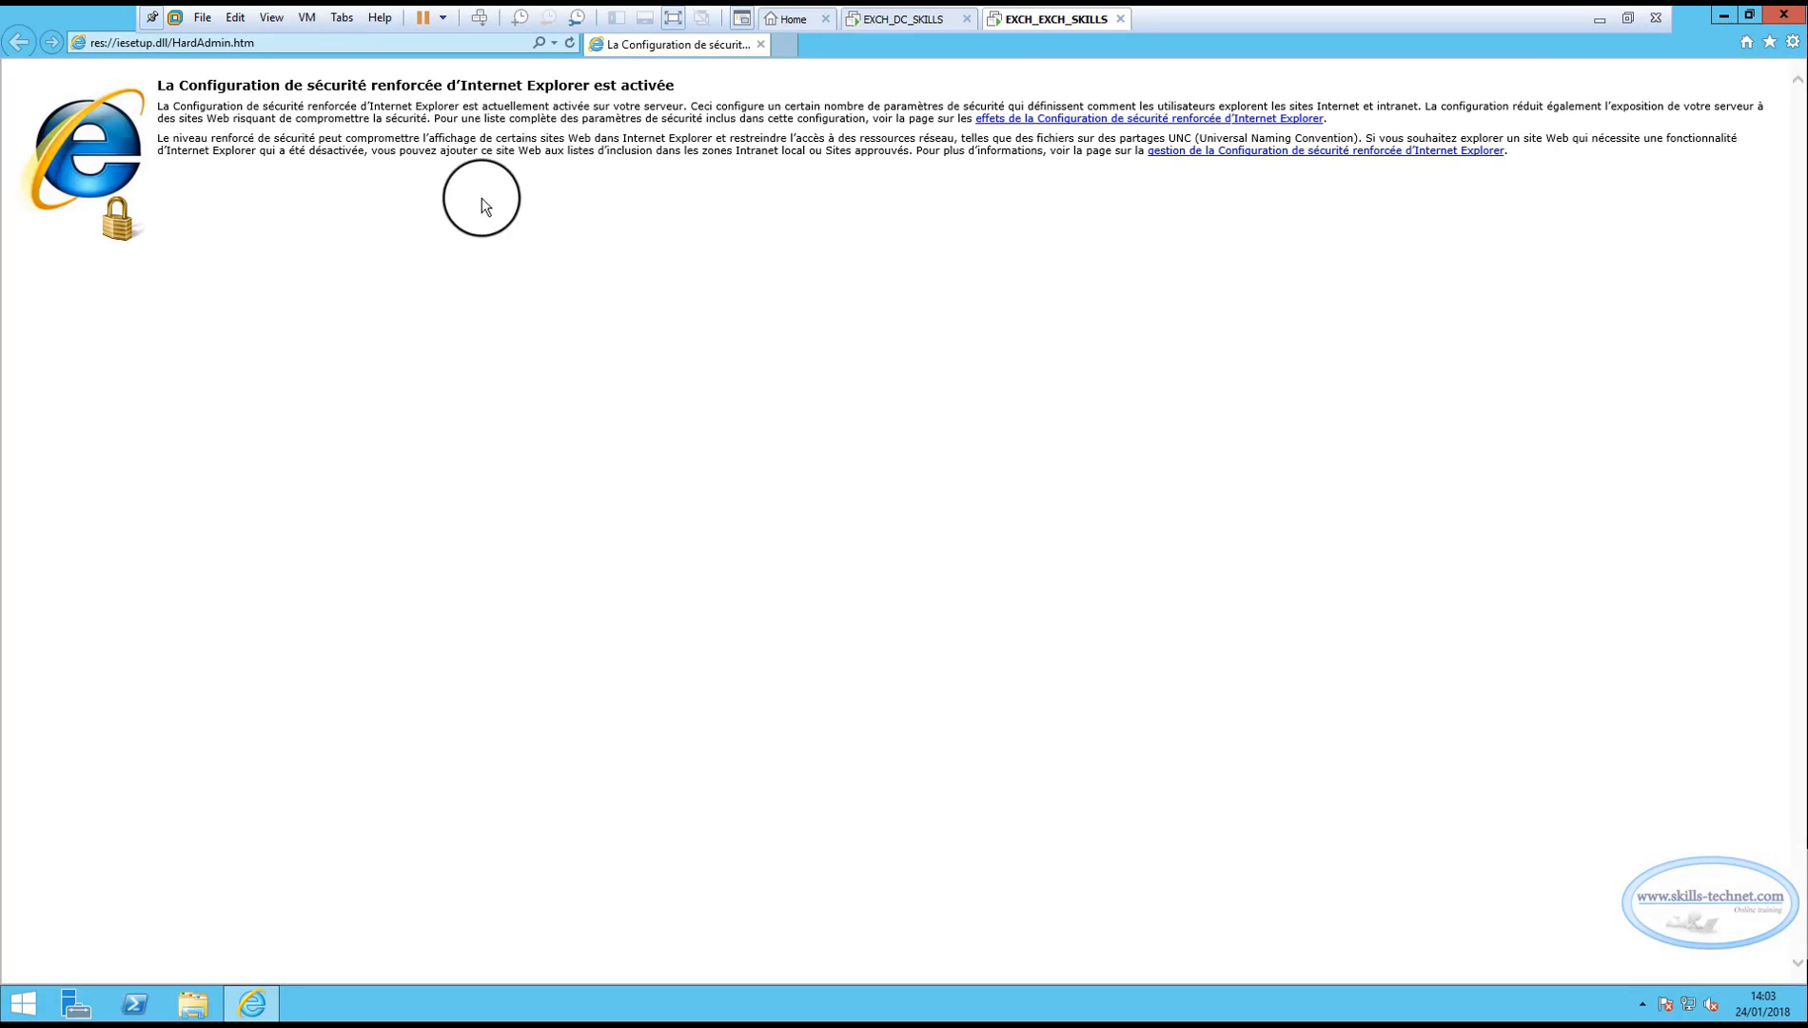
pyautogui.click(555, 42)
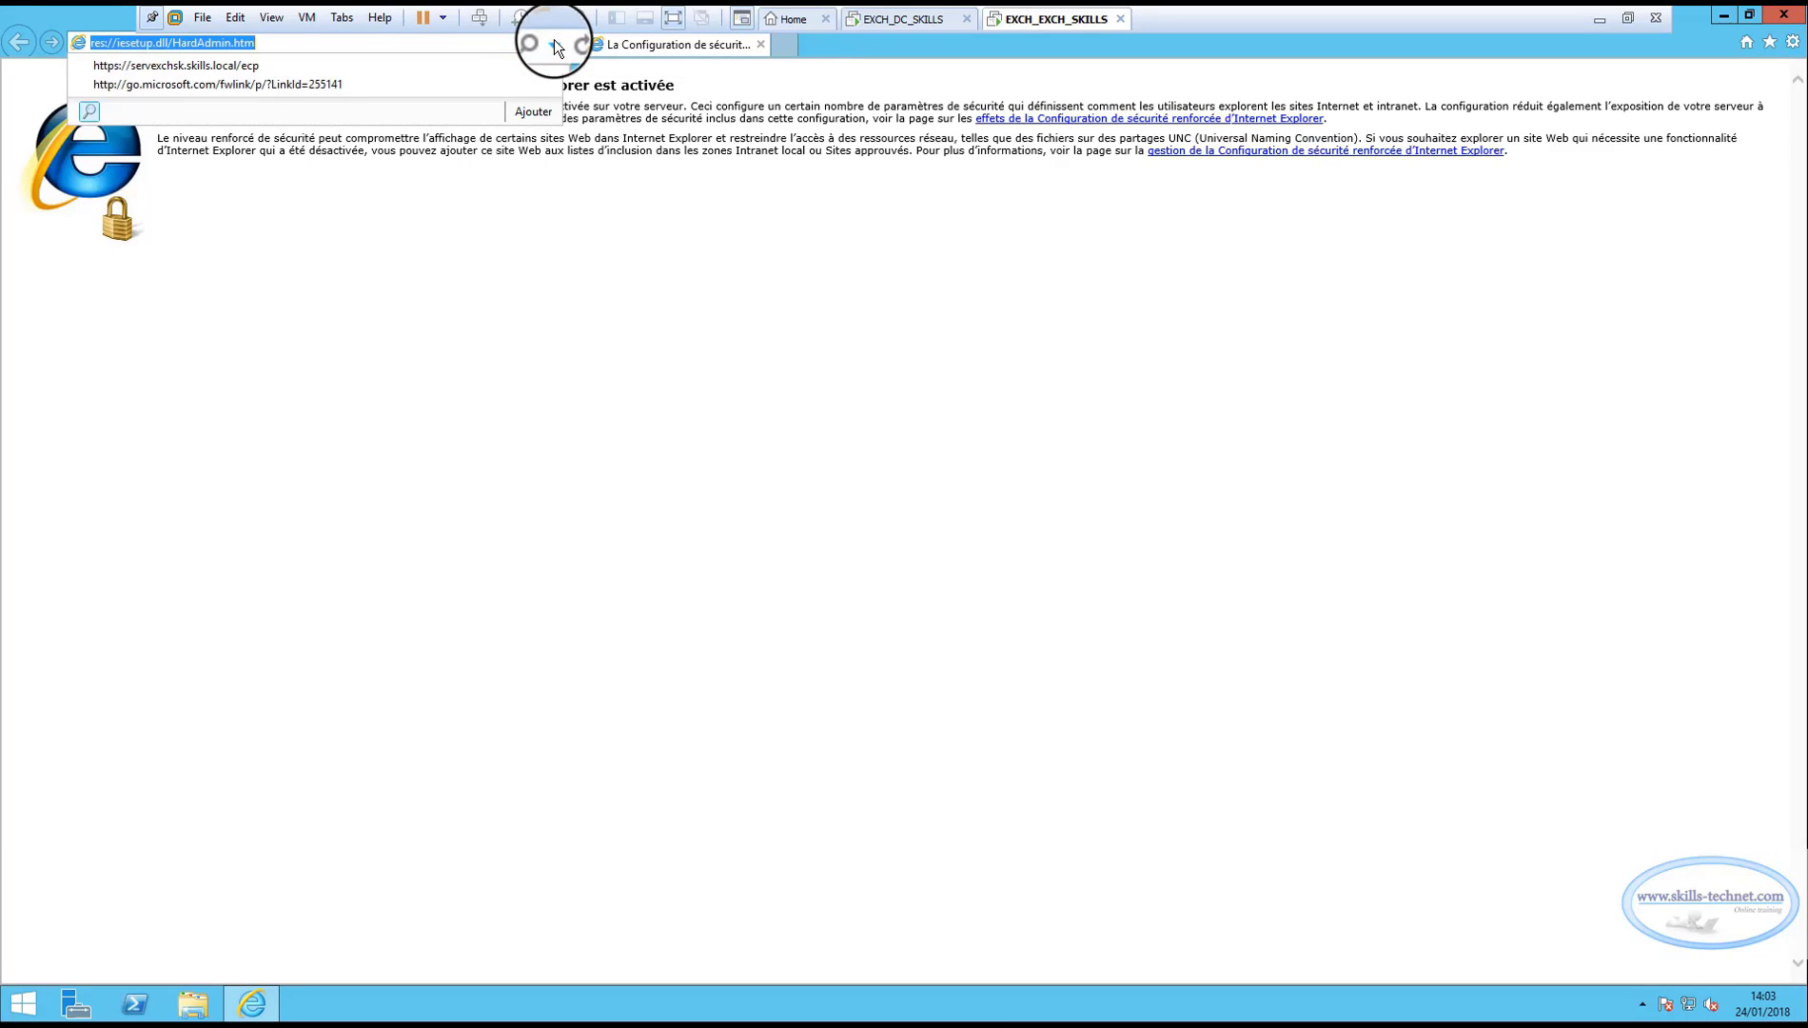
pyautogui.click(235, 67)
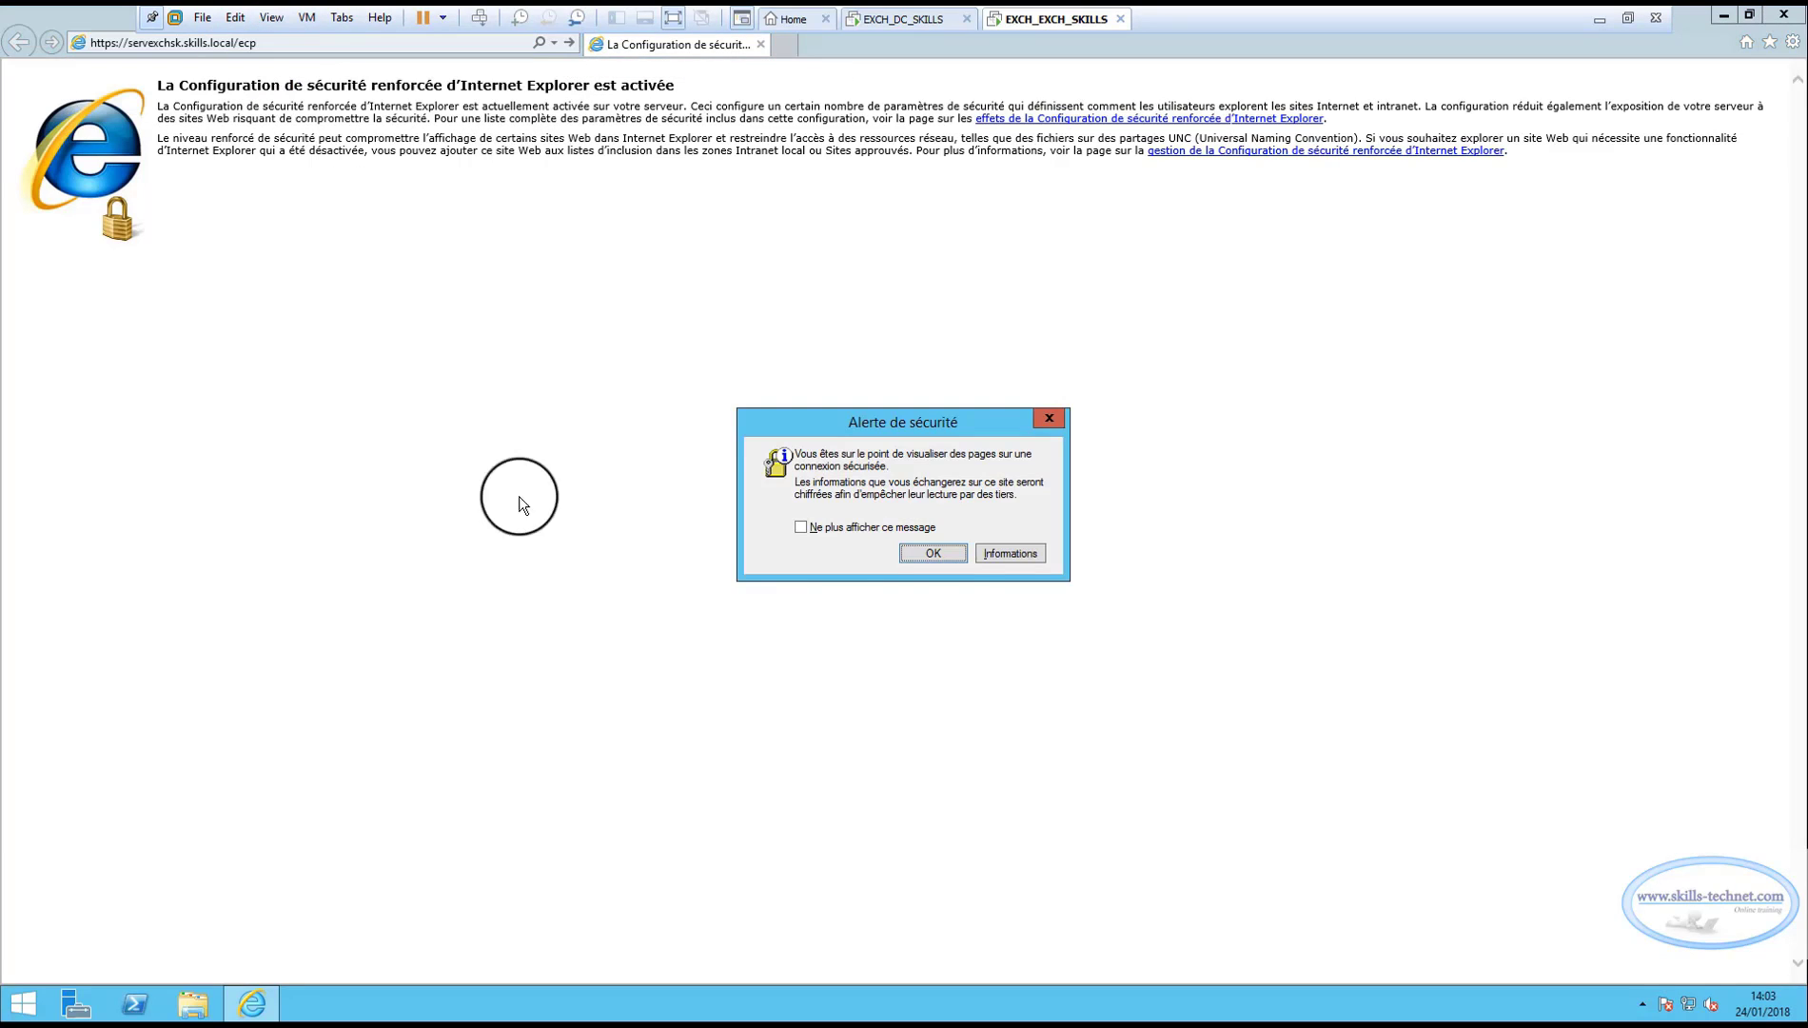
pyautogui.click(947, 554)
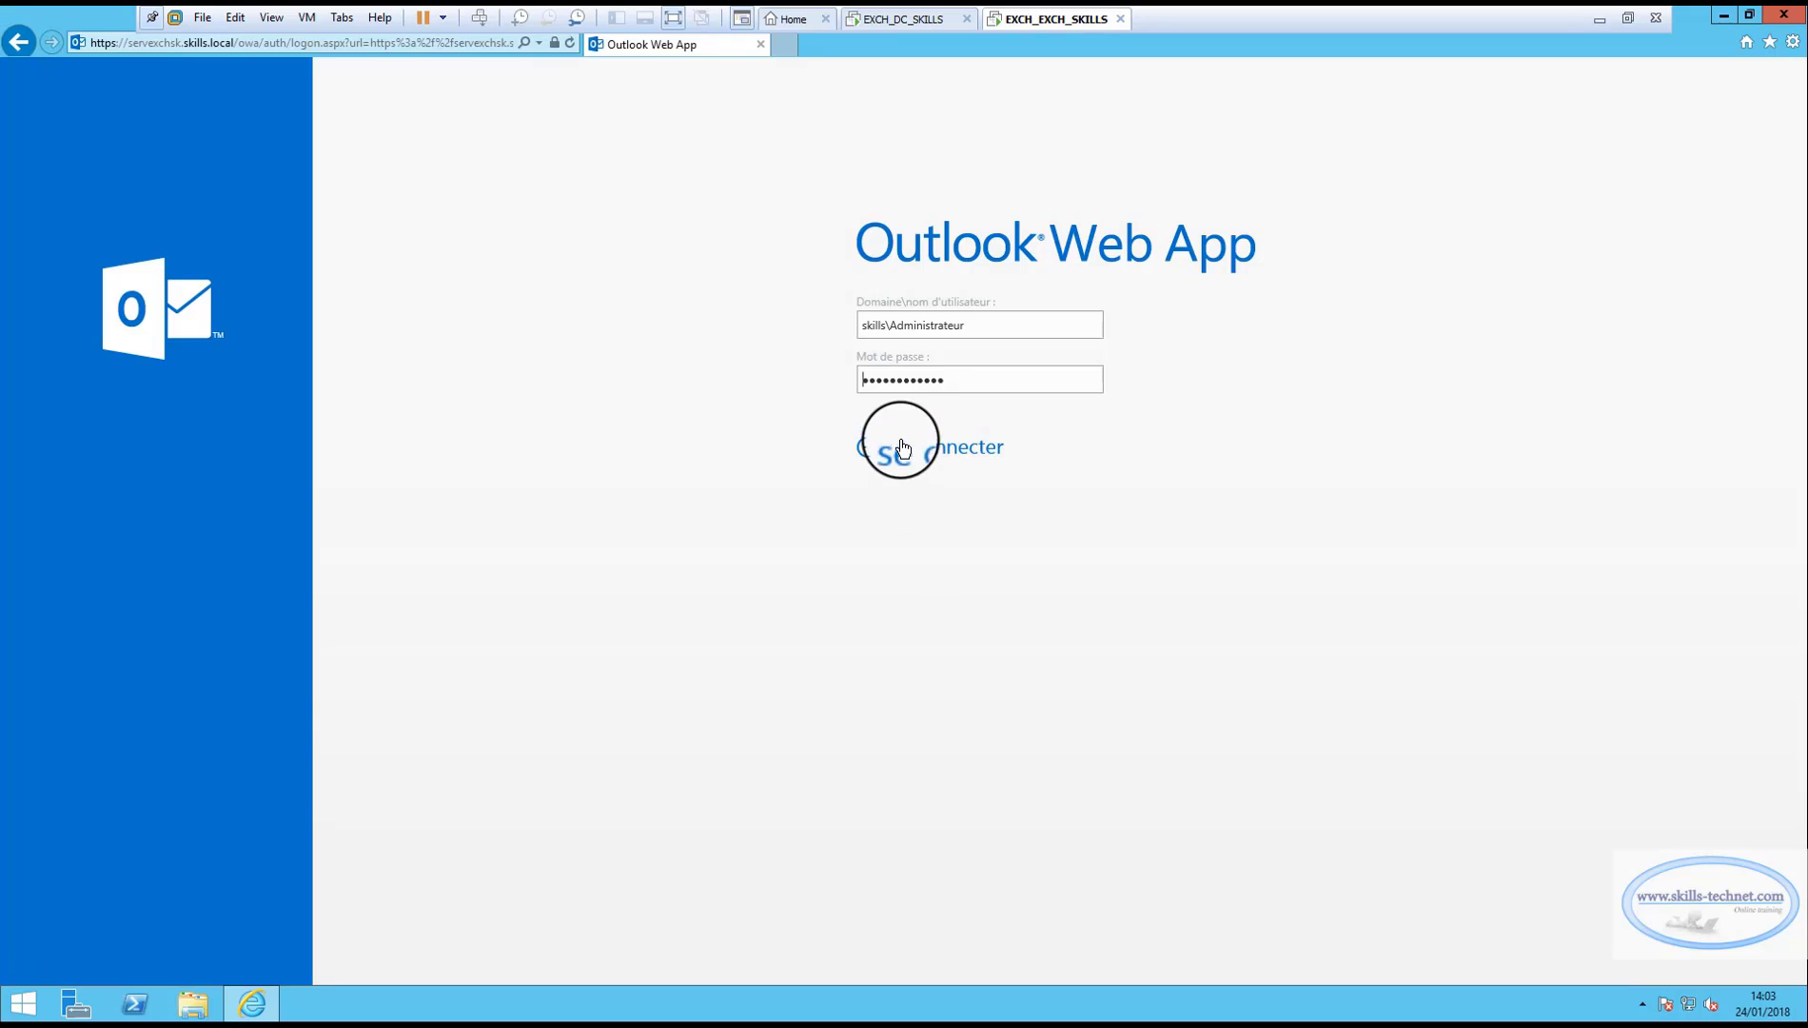
# Sign in and view the Certificats list for server ServEXCHsk.SKILLS.LOCAL.
pyautogui.click(903, 447)
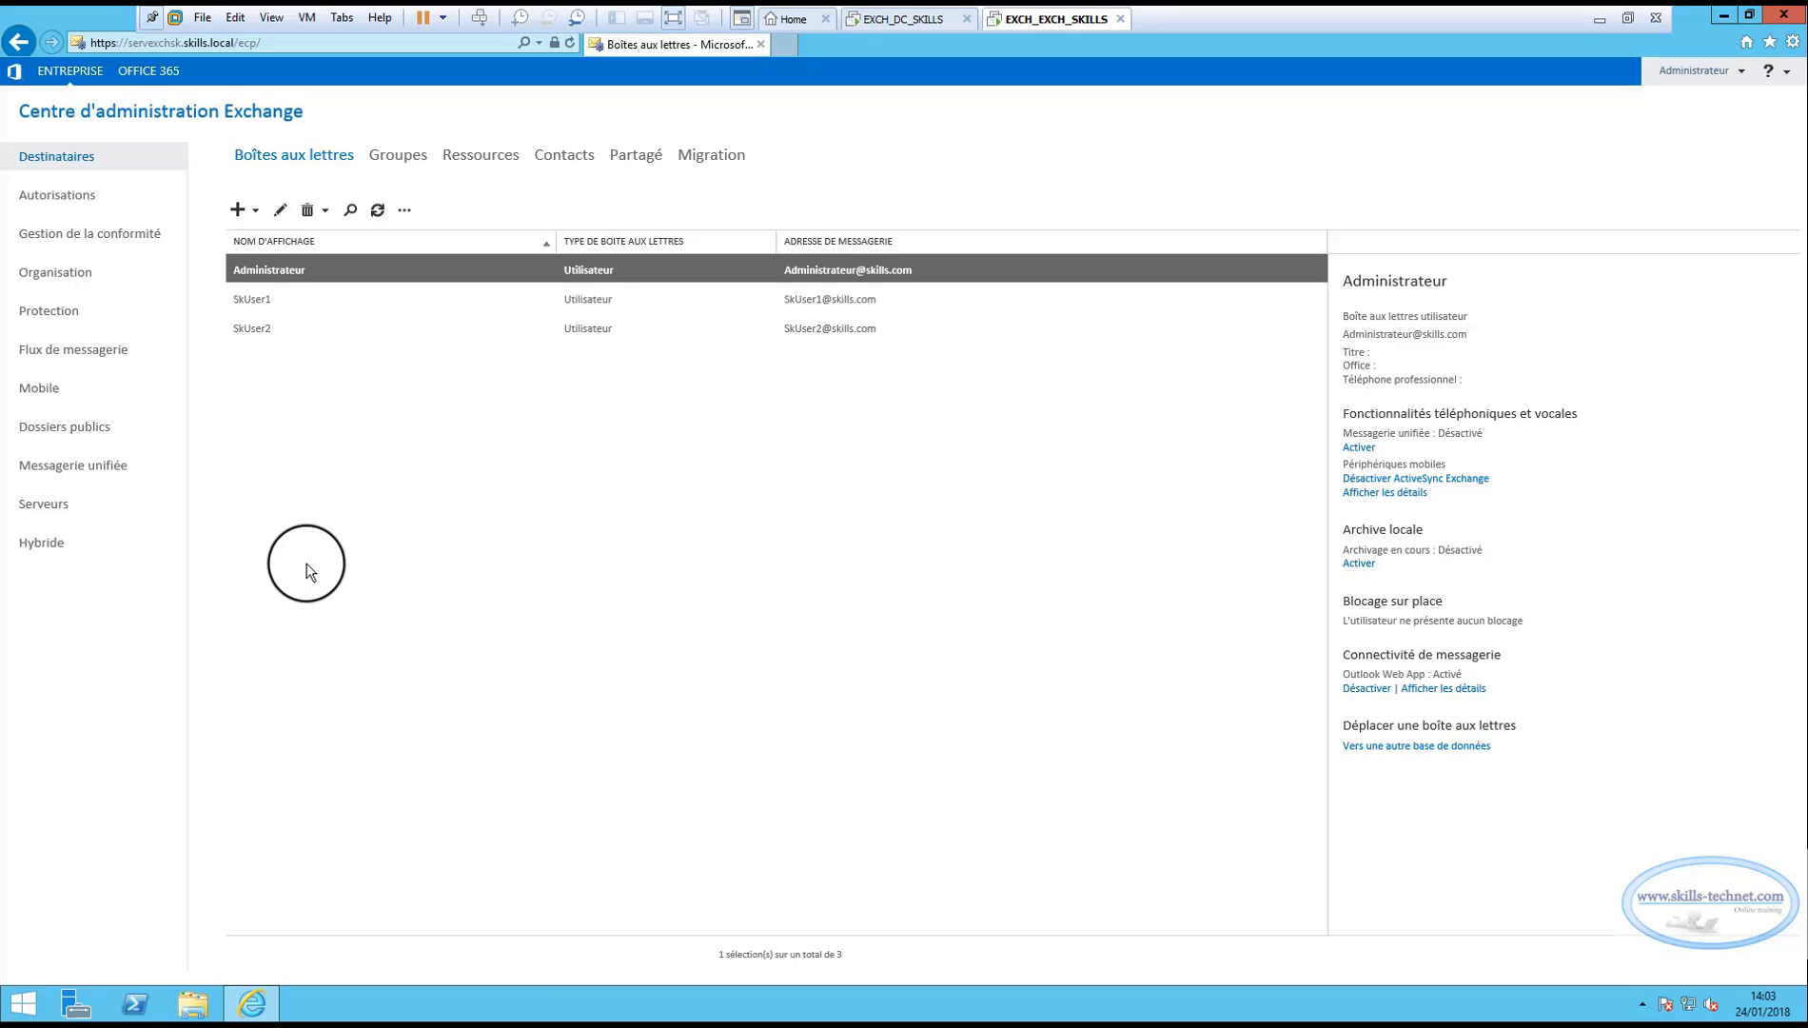
pyautogui.click(46, 504)
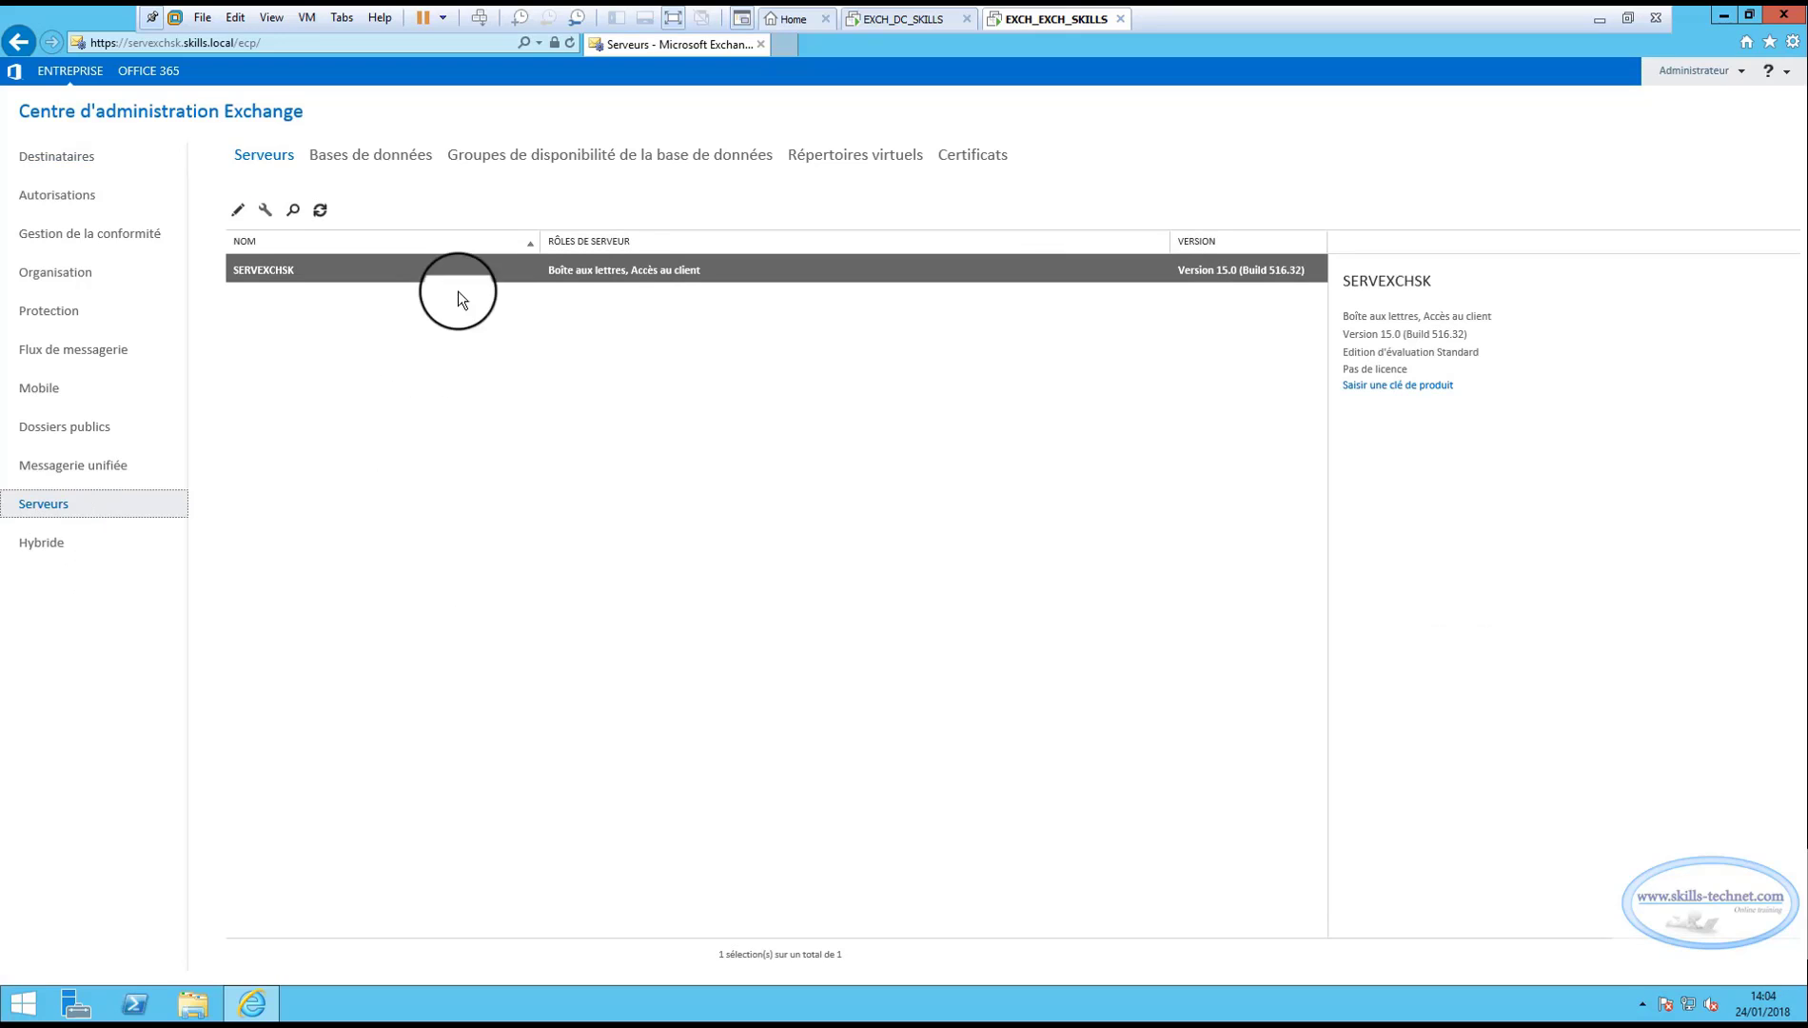
pyautogui.click(972, 158)
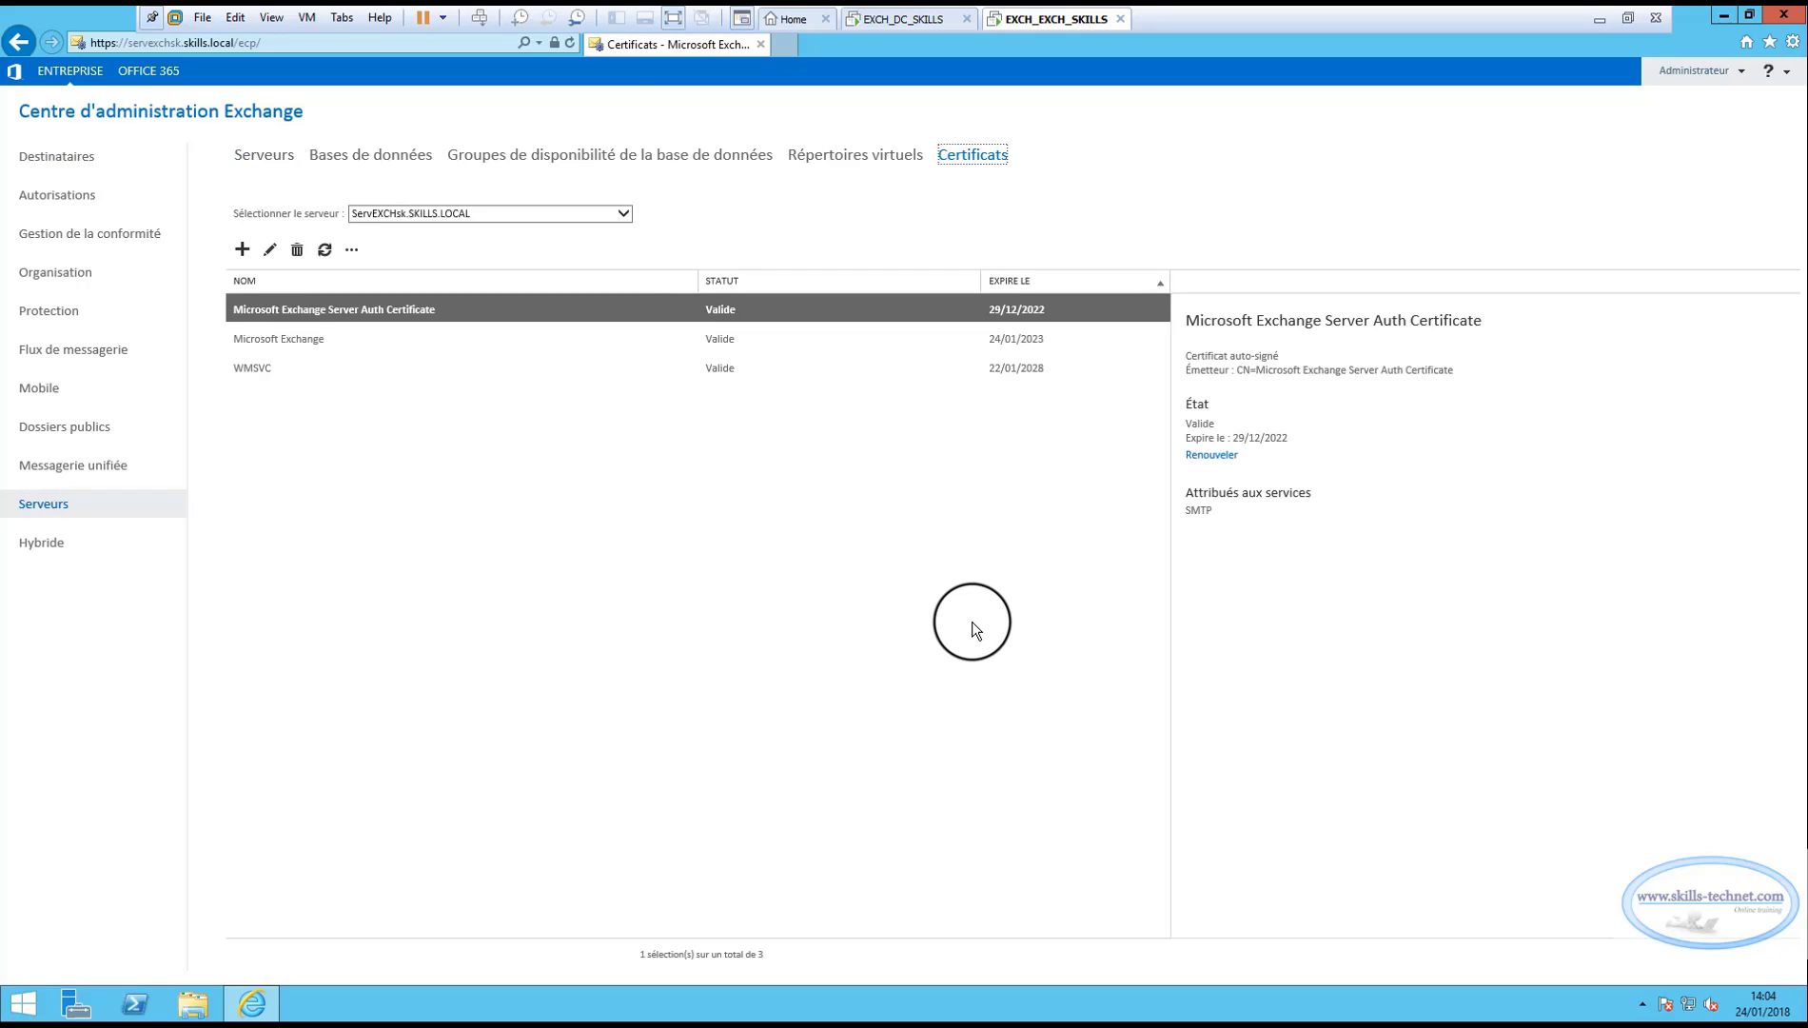
# Start a new Exchange certificate request to a certification authority.
pyautogui.click(461, 609)
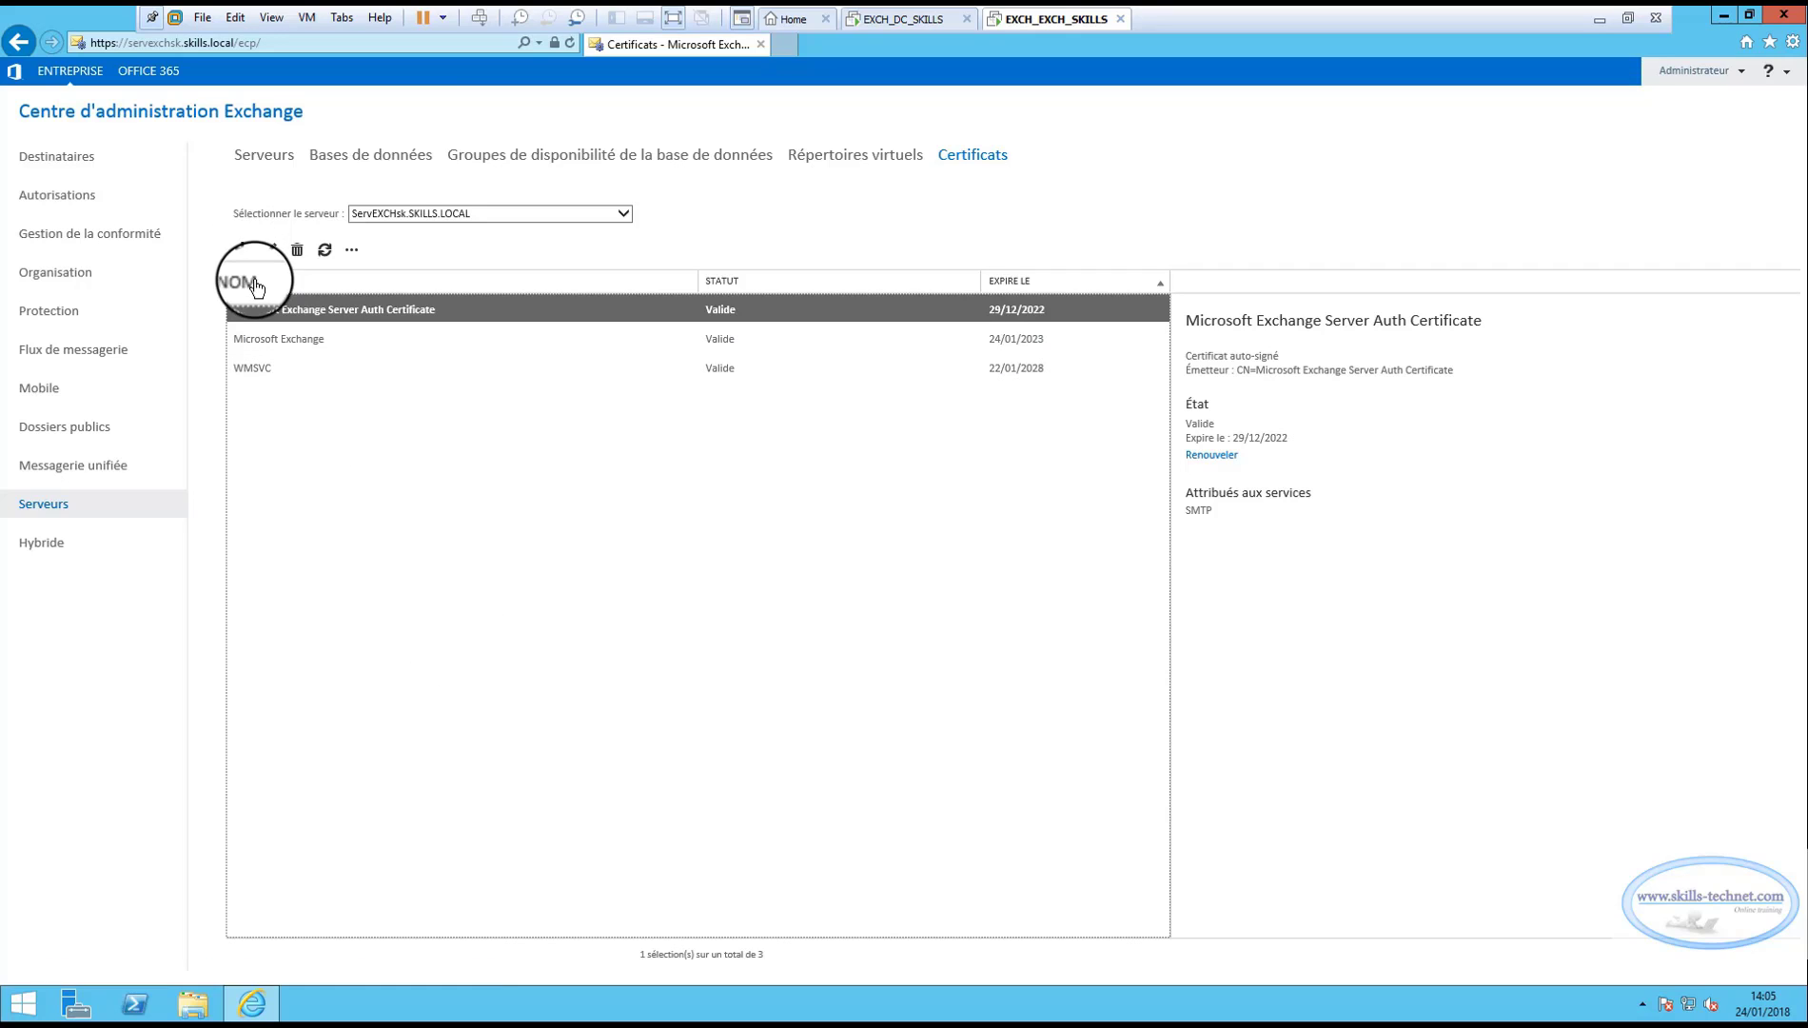
pyautogui.click(241, 250)
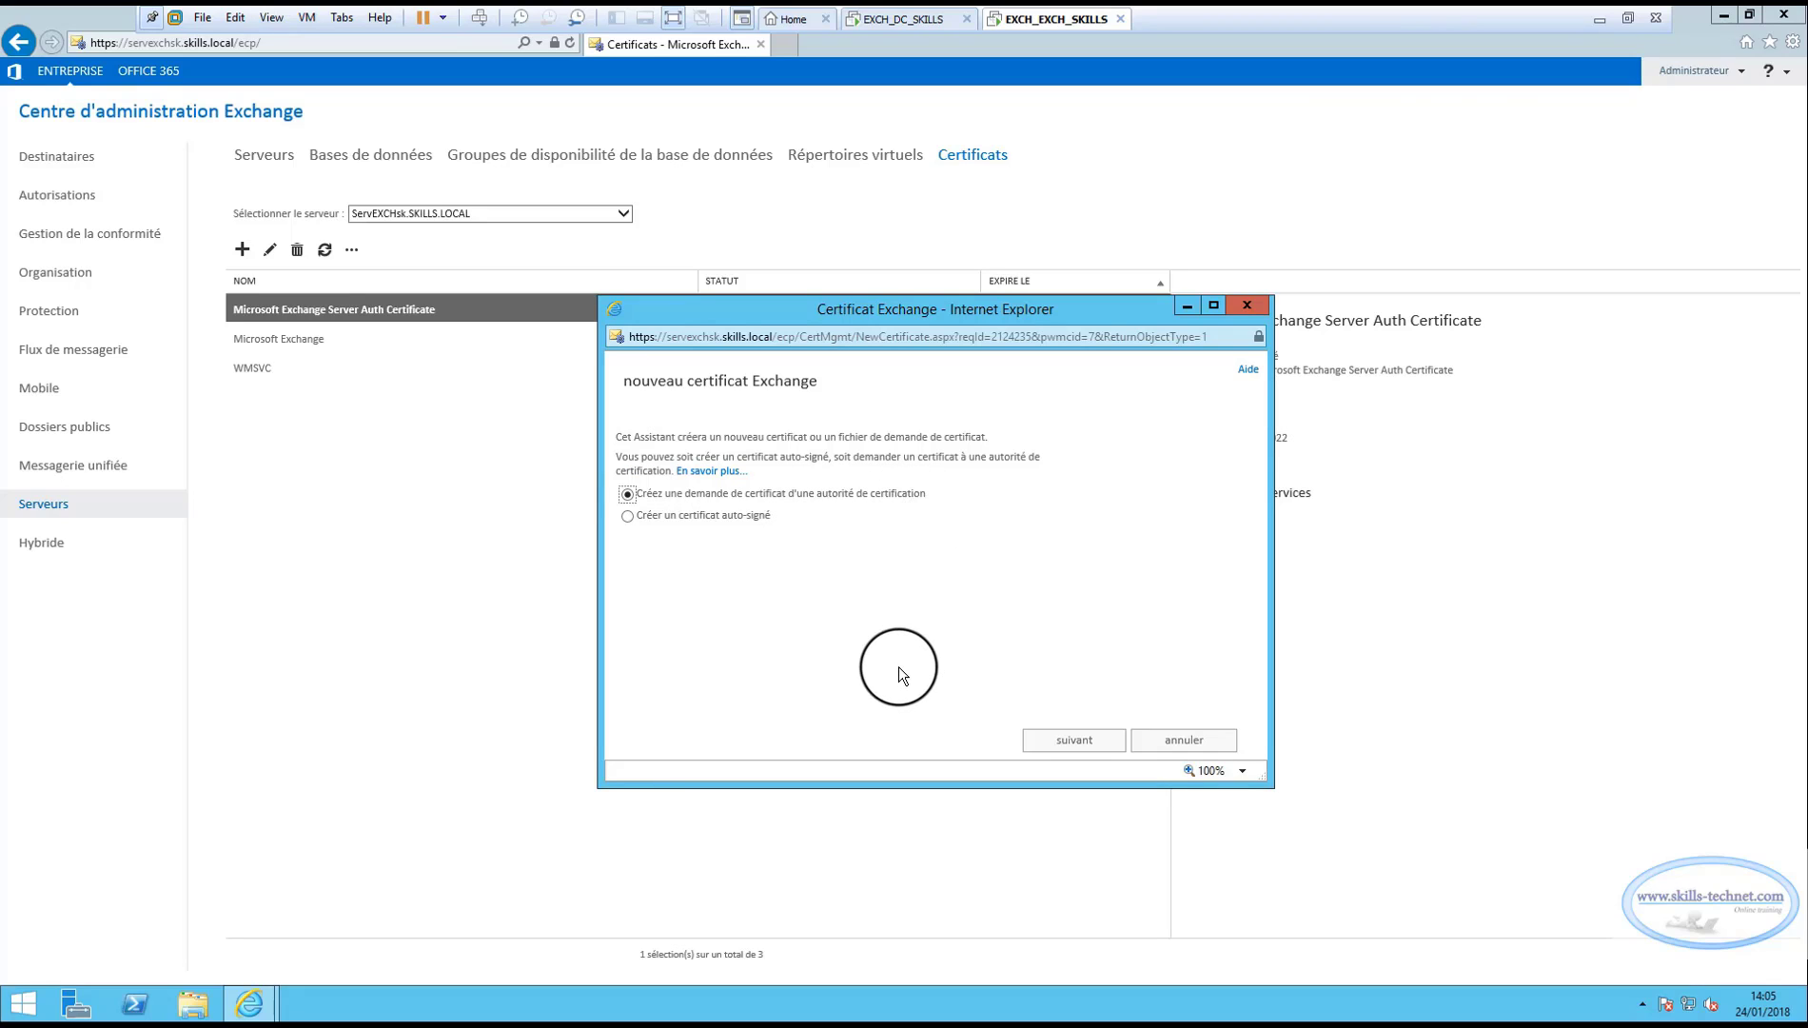
# Give the request the friendly name CertExchange2013 and skip the wildcard certificate option.
pyautogui.click(1075, 741)
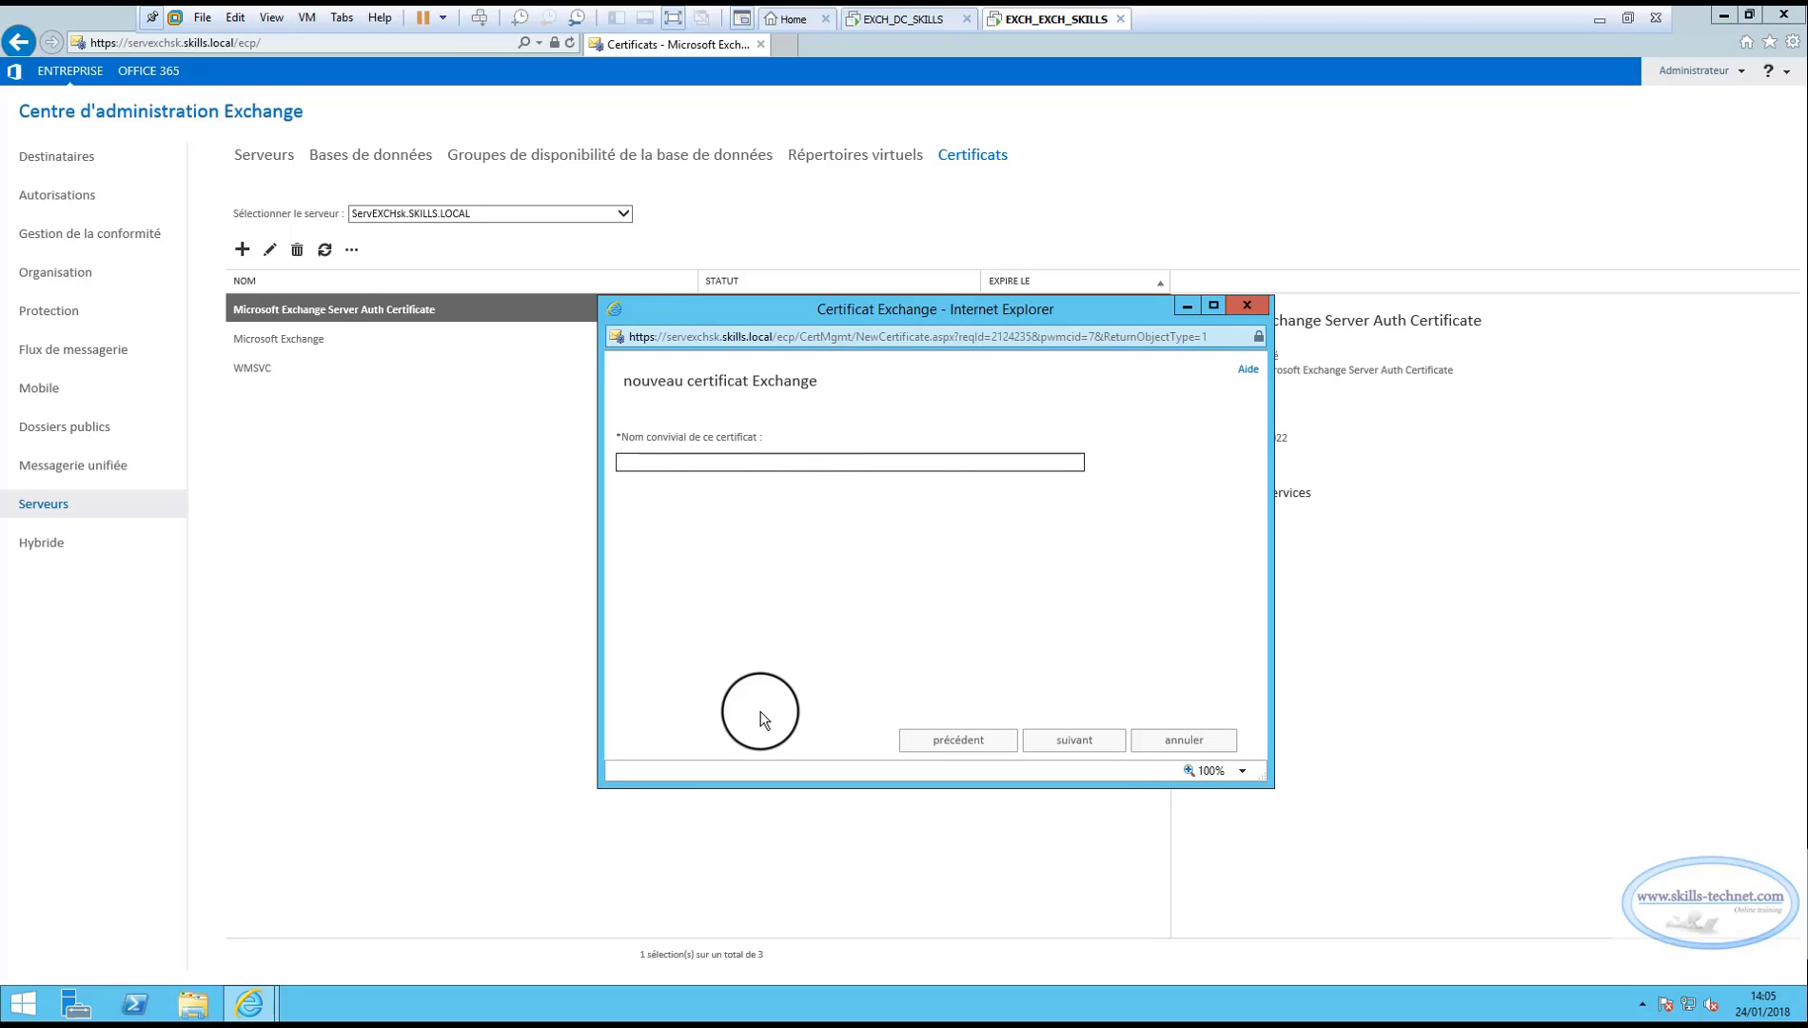
pyautogui.write('CertE')
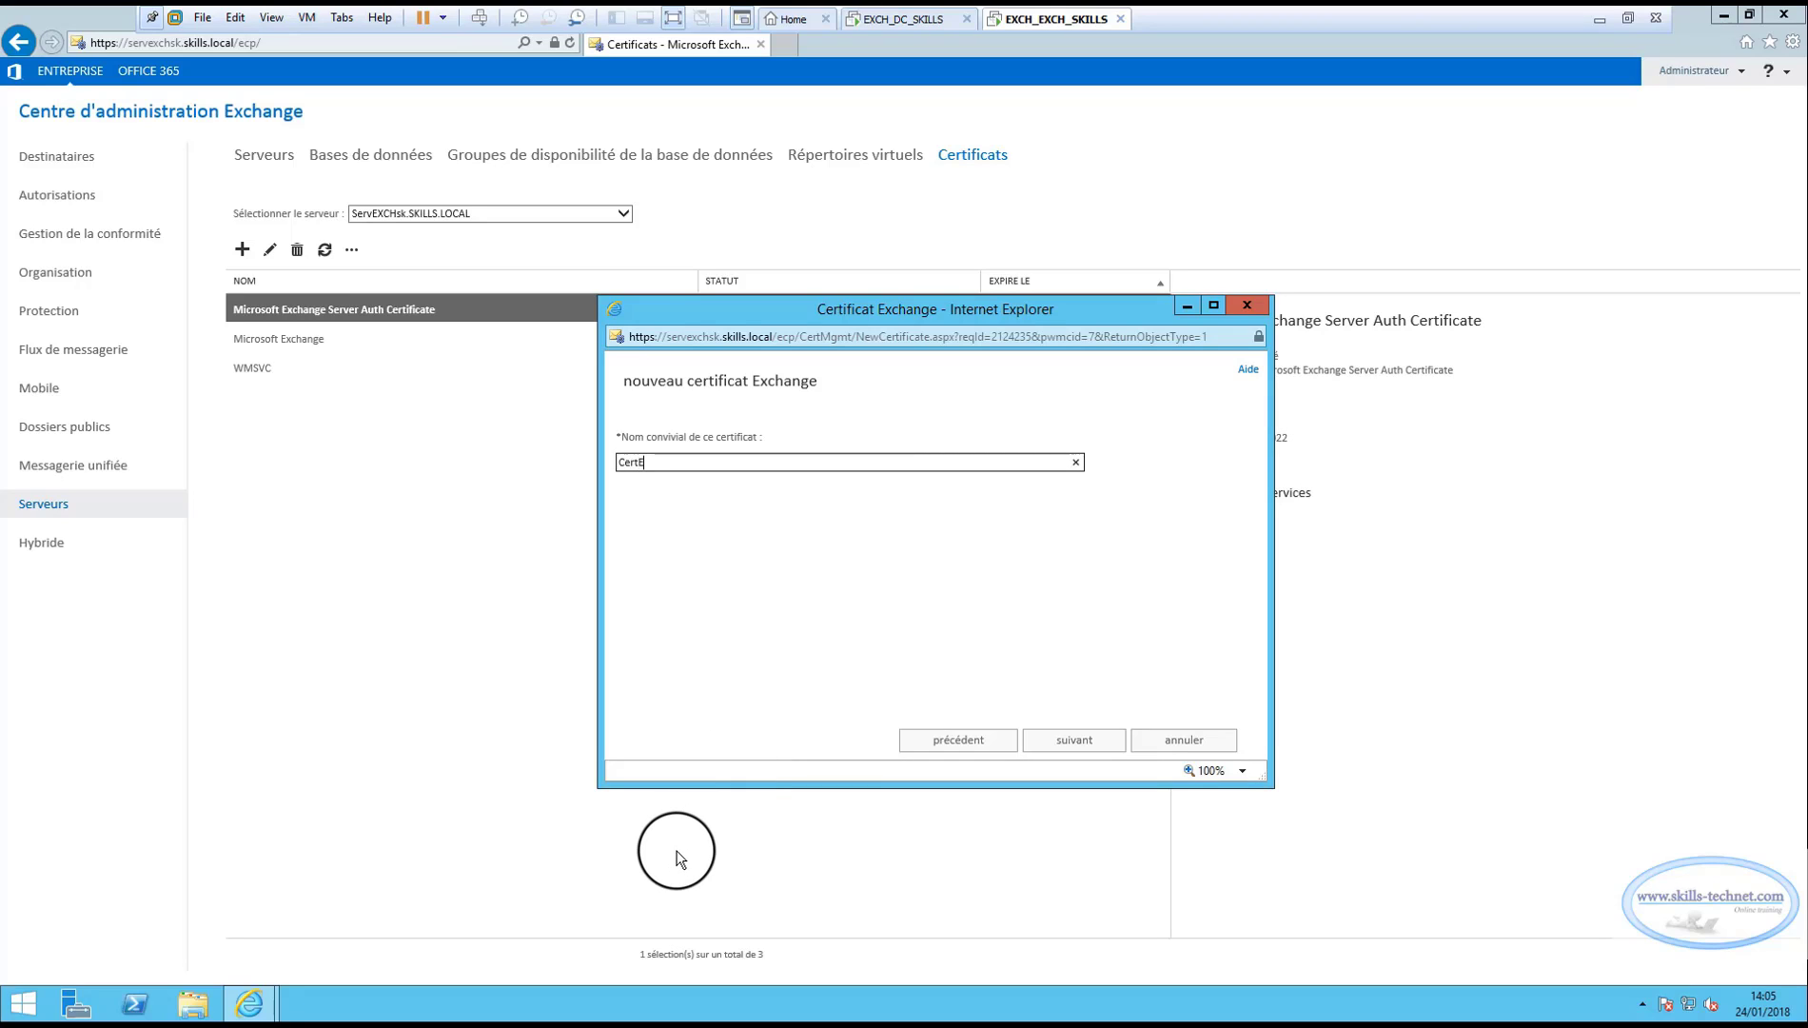
pyautogui.write('xchange2013')
pyautogui.click(1068, 742)
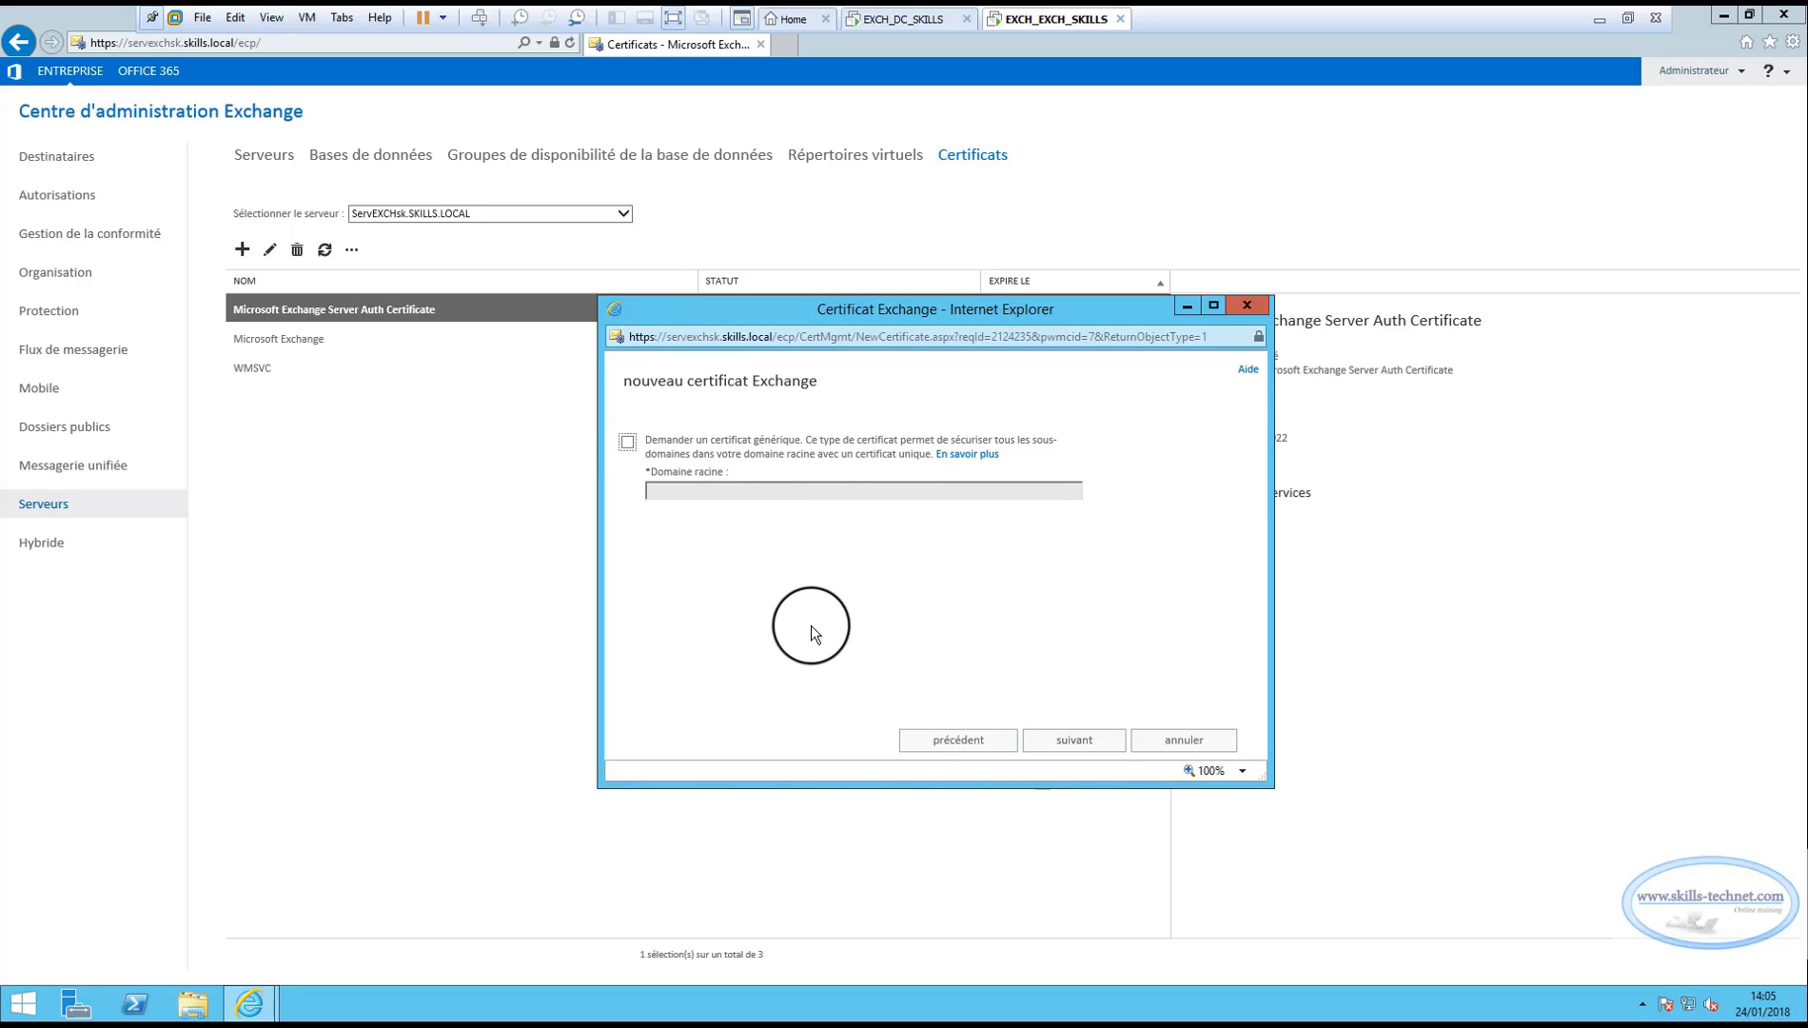
pyautogui.click(1077, 740)
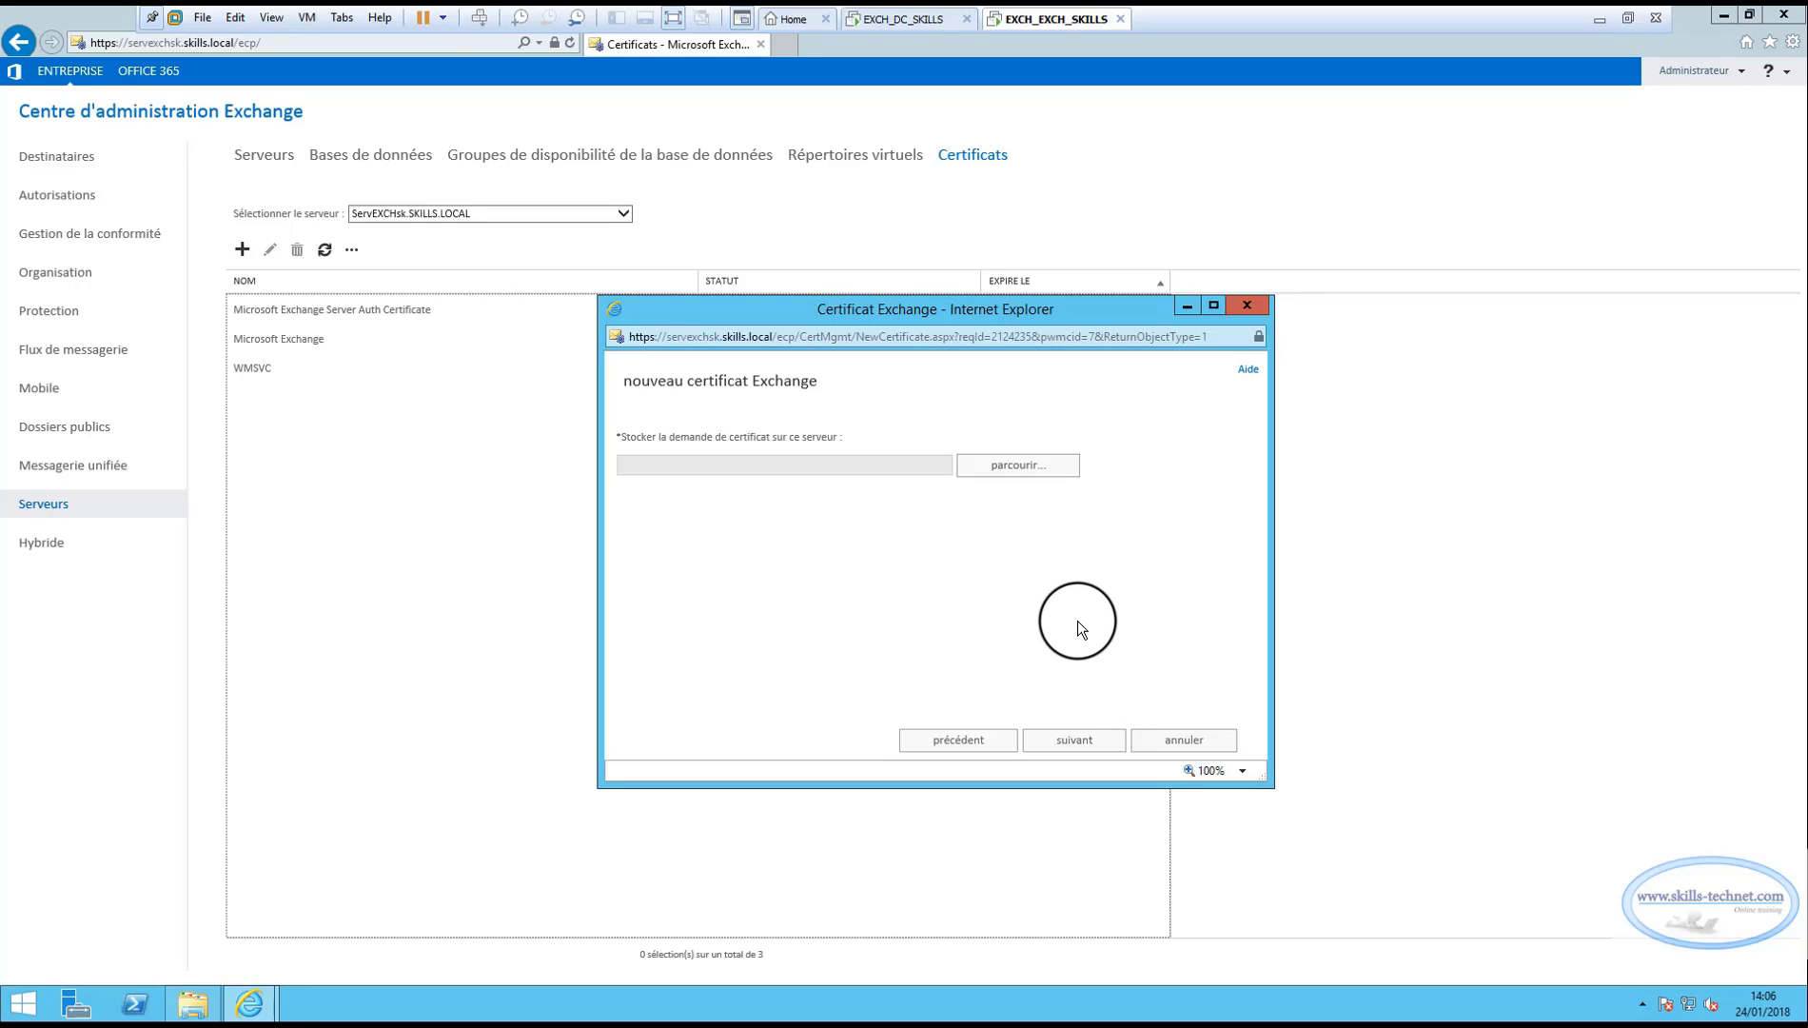
# Store the certificate request on server SERVEXCHSK and advance to the domains step.
pyautogui.click(1016, 464)
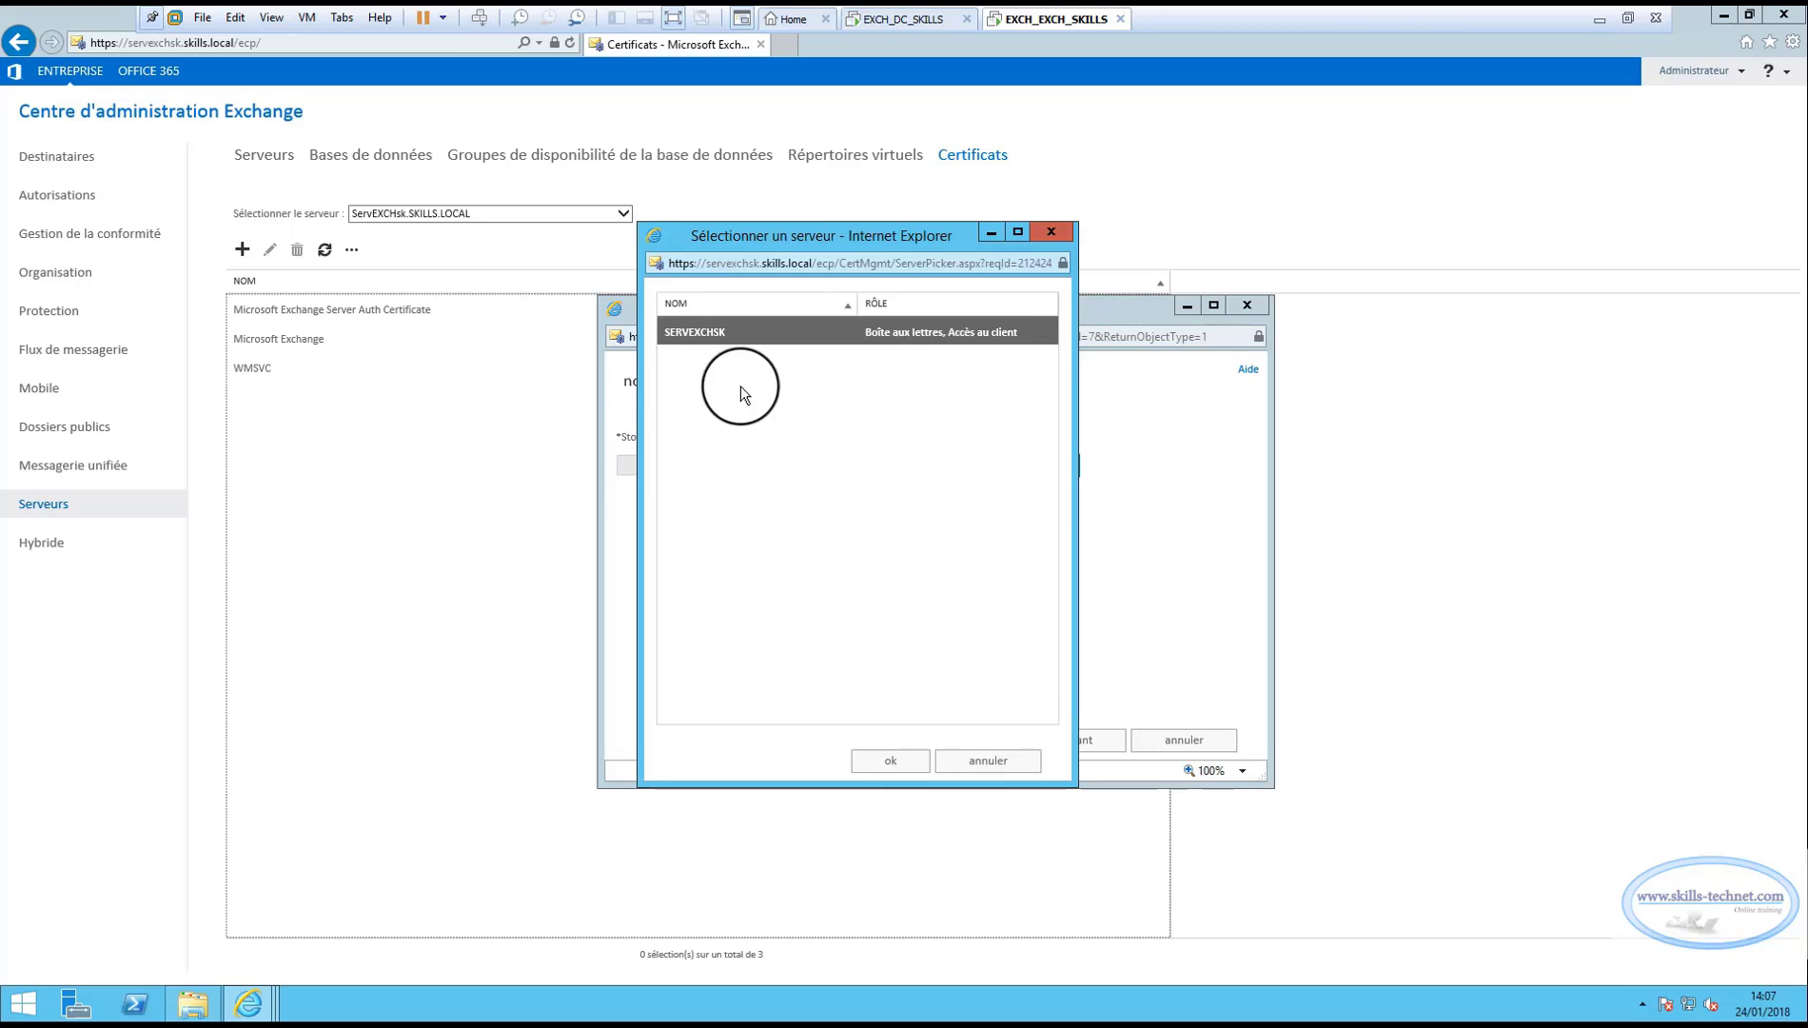
pyautogui.doubleClick(694, 333)
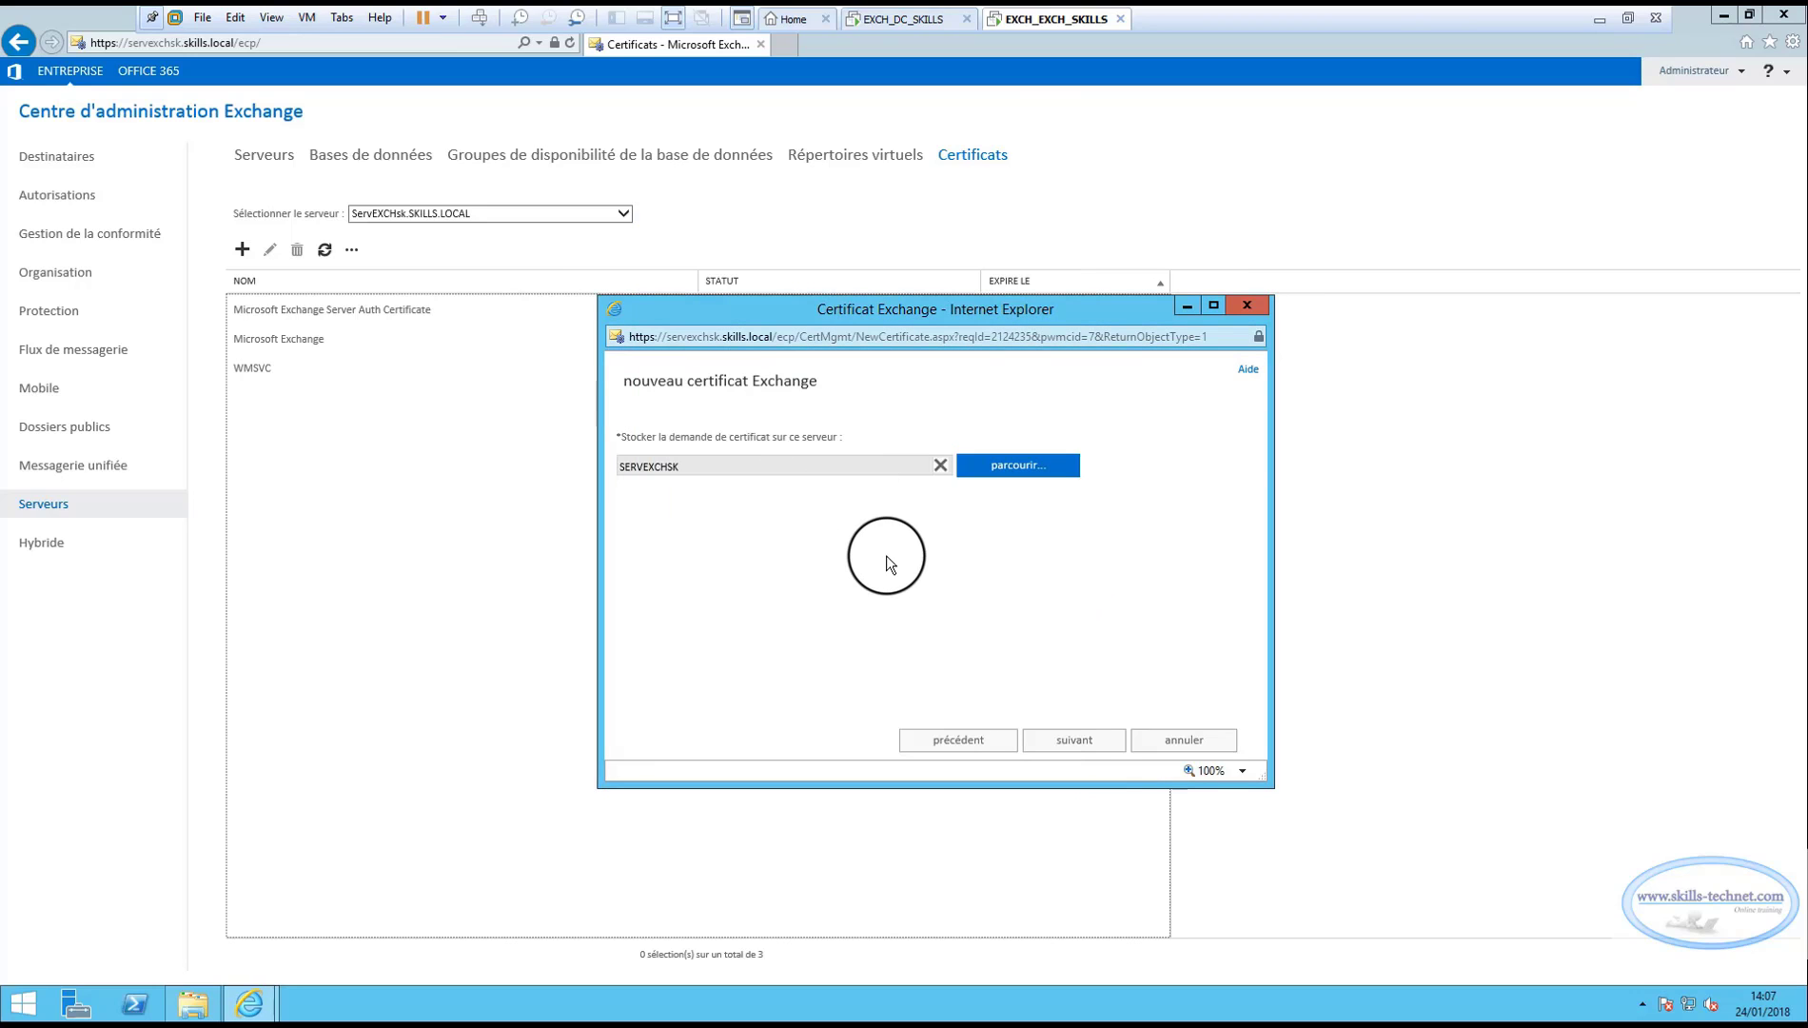
pyautogui.click(1078, 739)
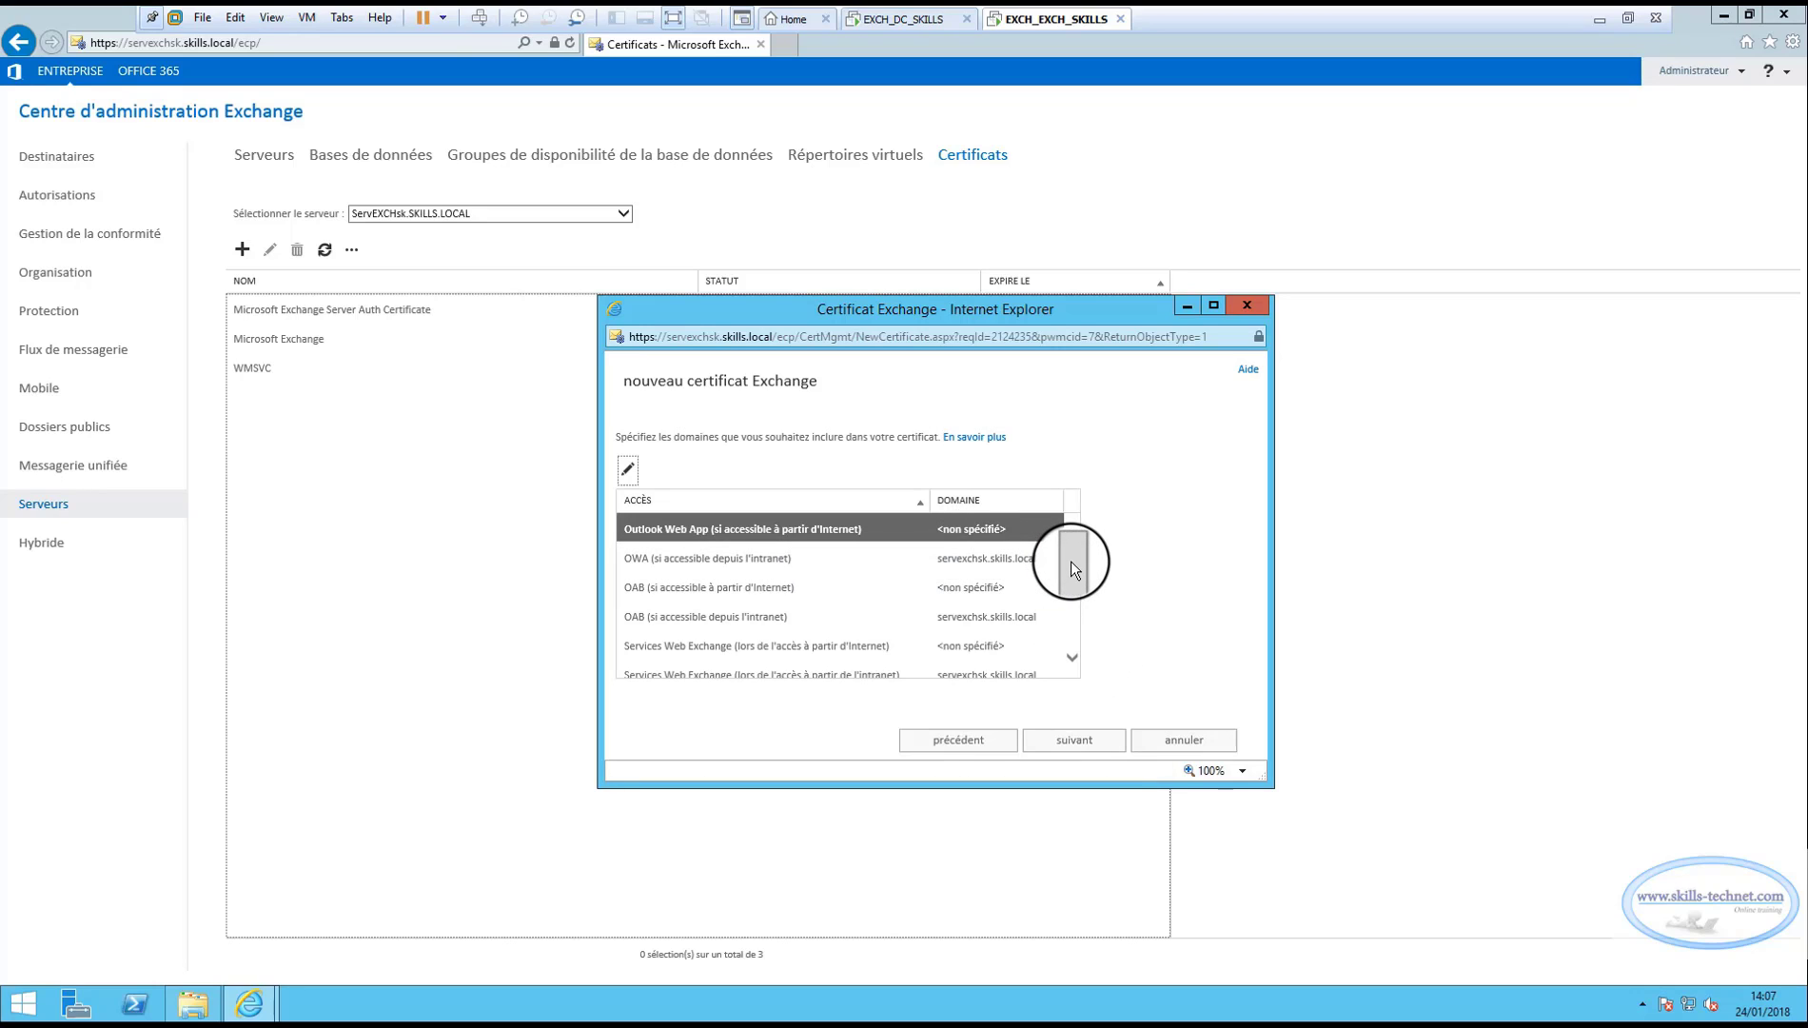
# Set the Outlook Web App Internet access domains to skills.local, skills.com.
pyautogui.click(1213, 310)
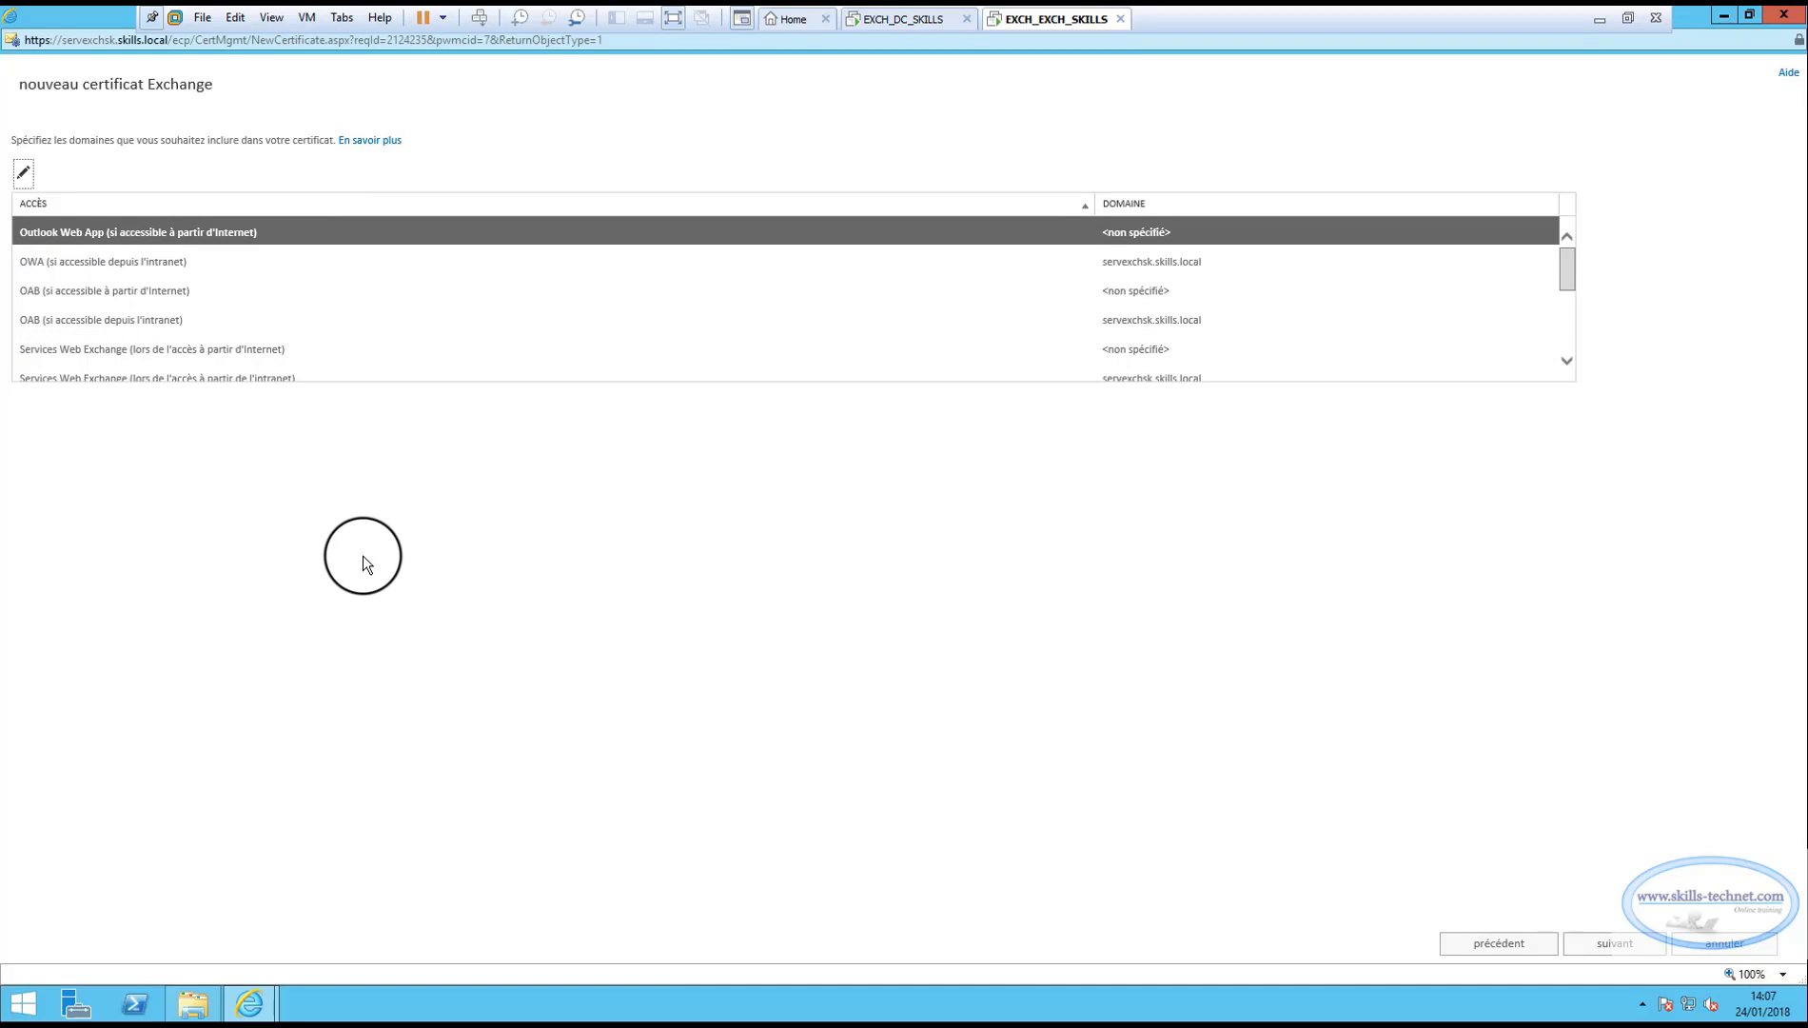
pyautogui.doubleClick(297, 248)
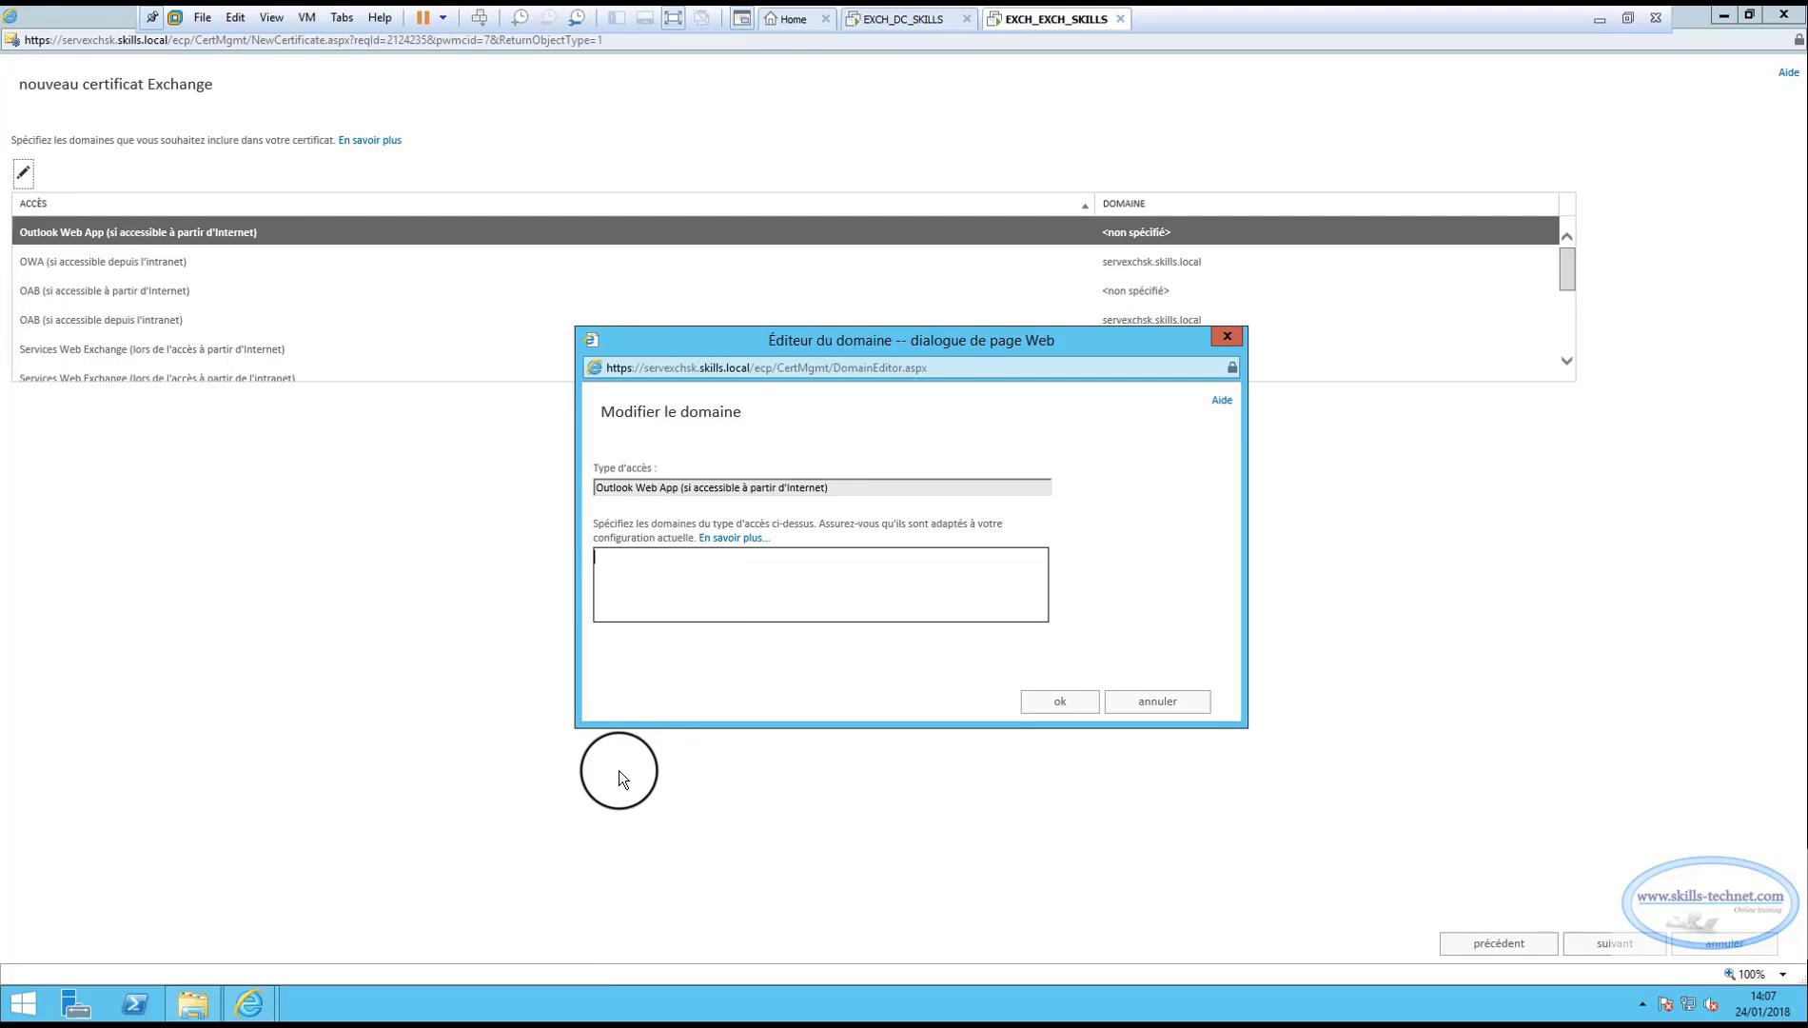
pyautogui.write('skills.local')
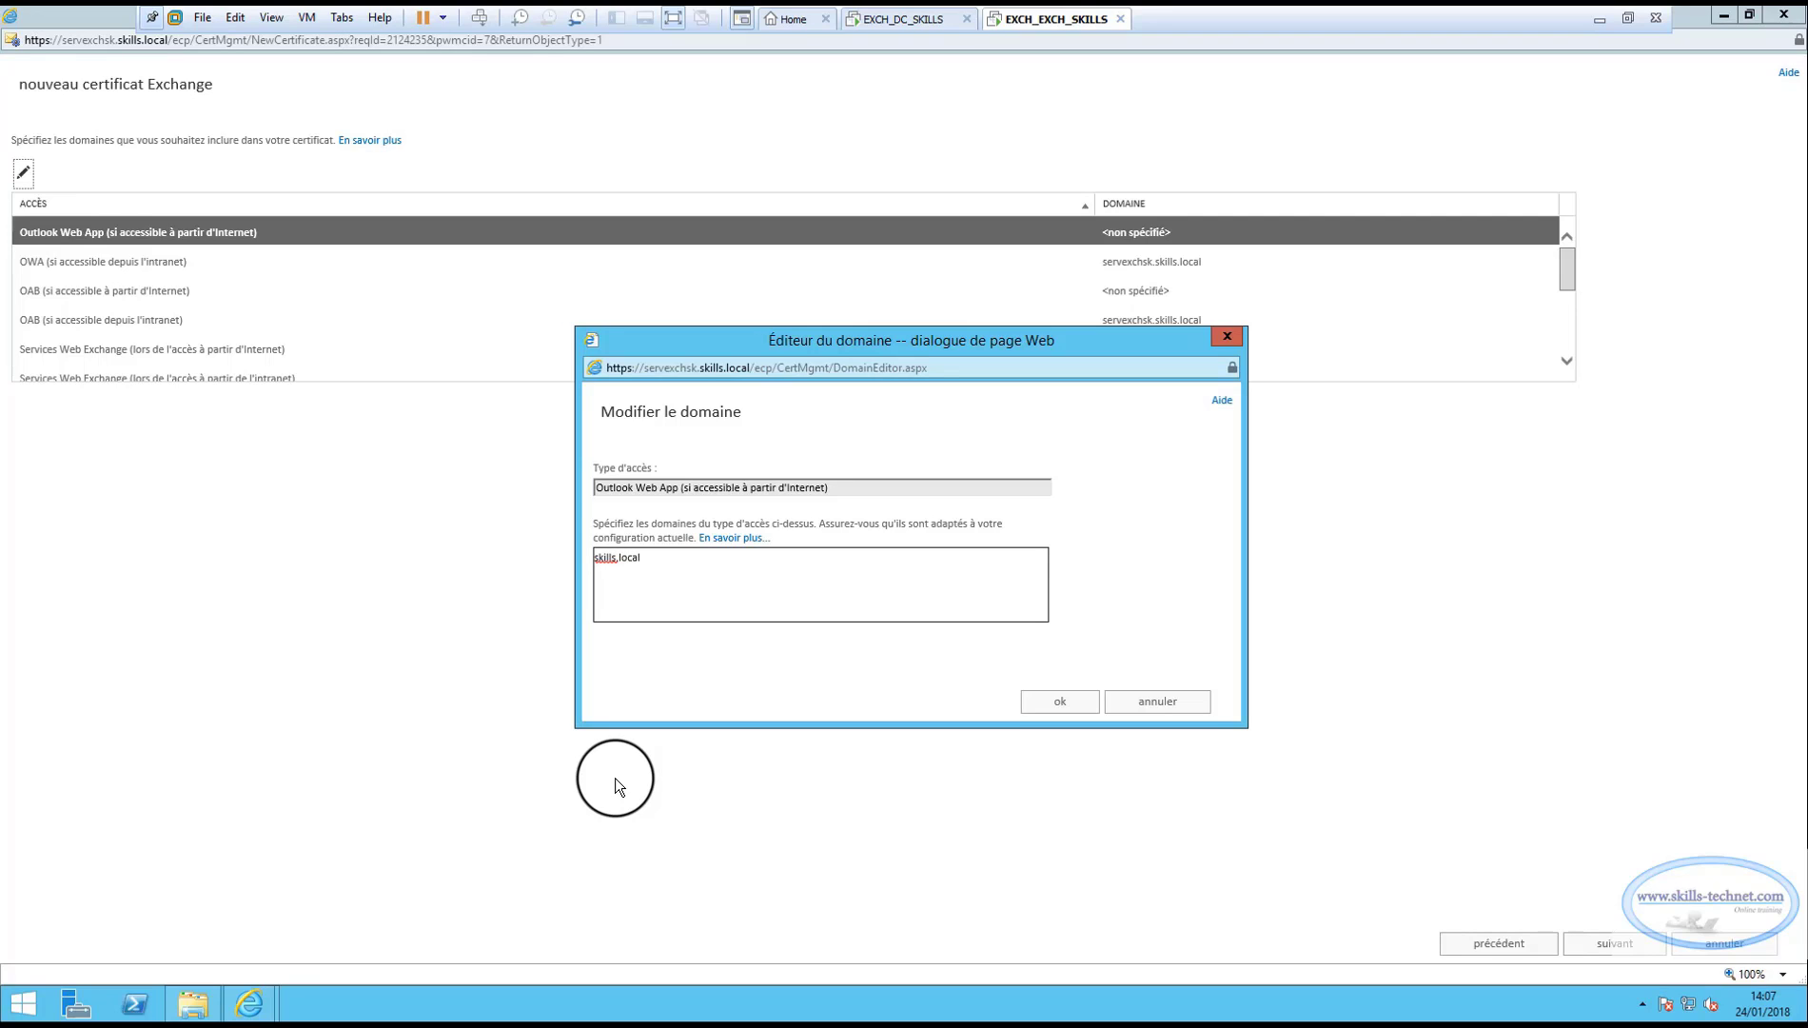
pyautogui.write(';')
pyautogui.press('BackSpace')
pyautogui.press('BackSpace')
pyautogui.write(', skills.com')
pyautogui.moveTo(693, 557); pyautogui.dragTo(517, 553)
pyautogui.hotkey('ctrl', 'c')
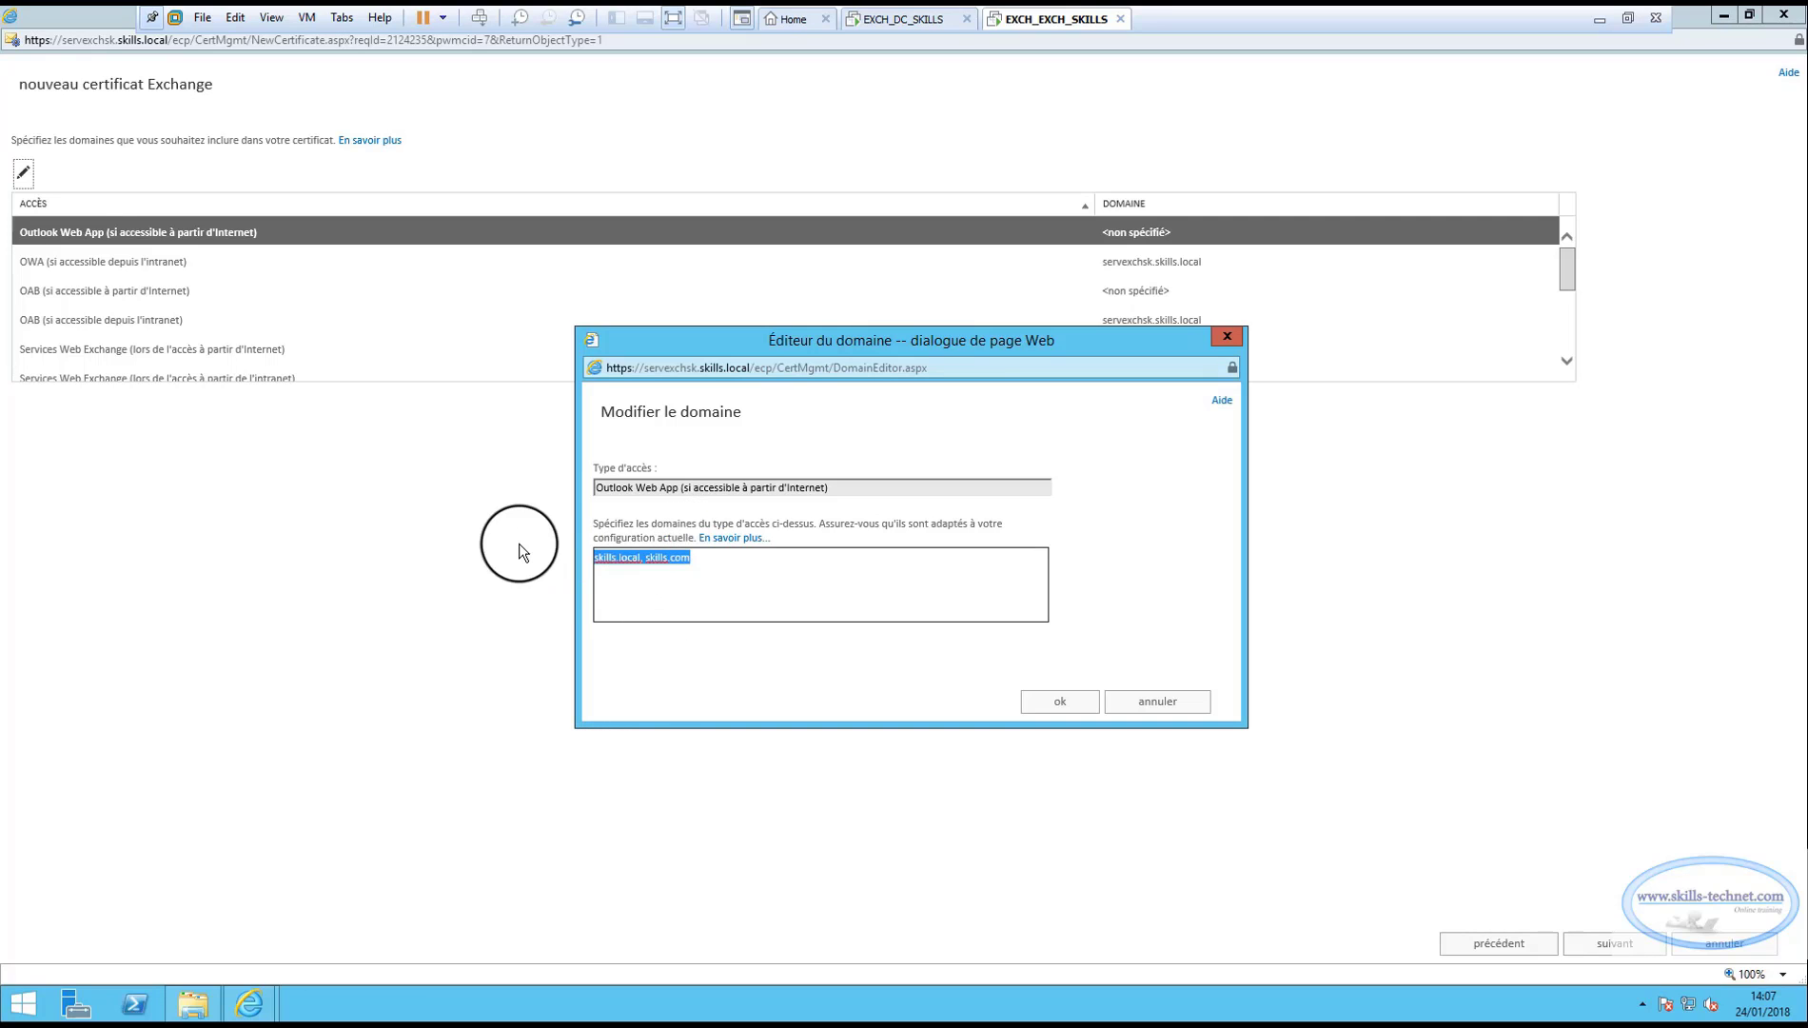
pyautogui.click(1060, 702)
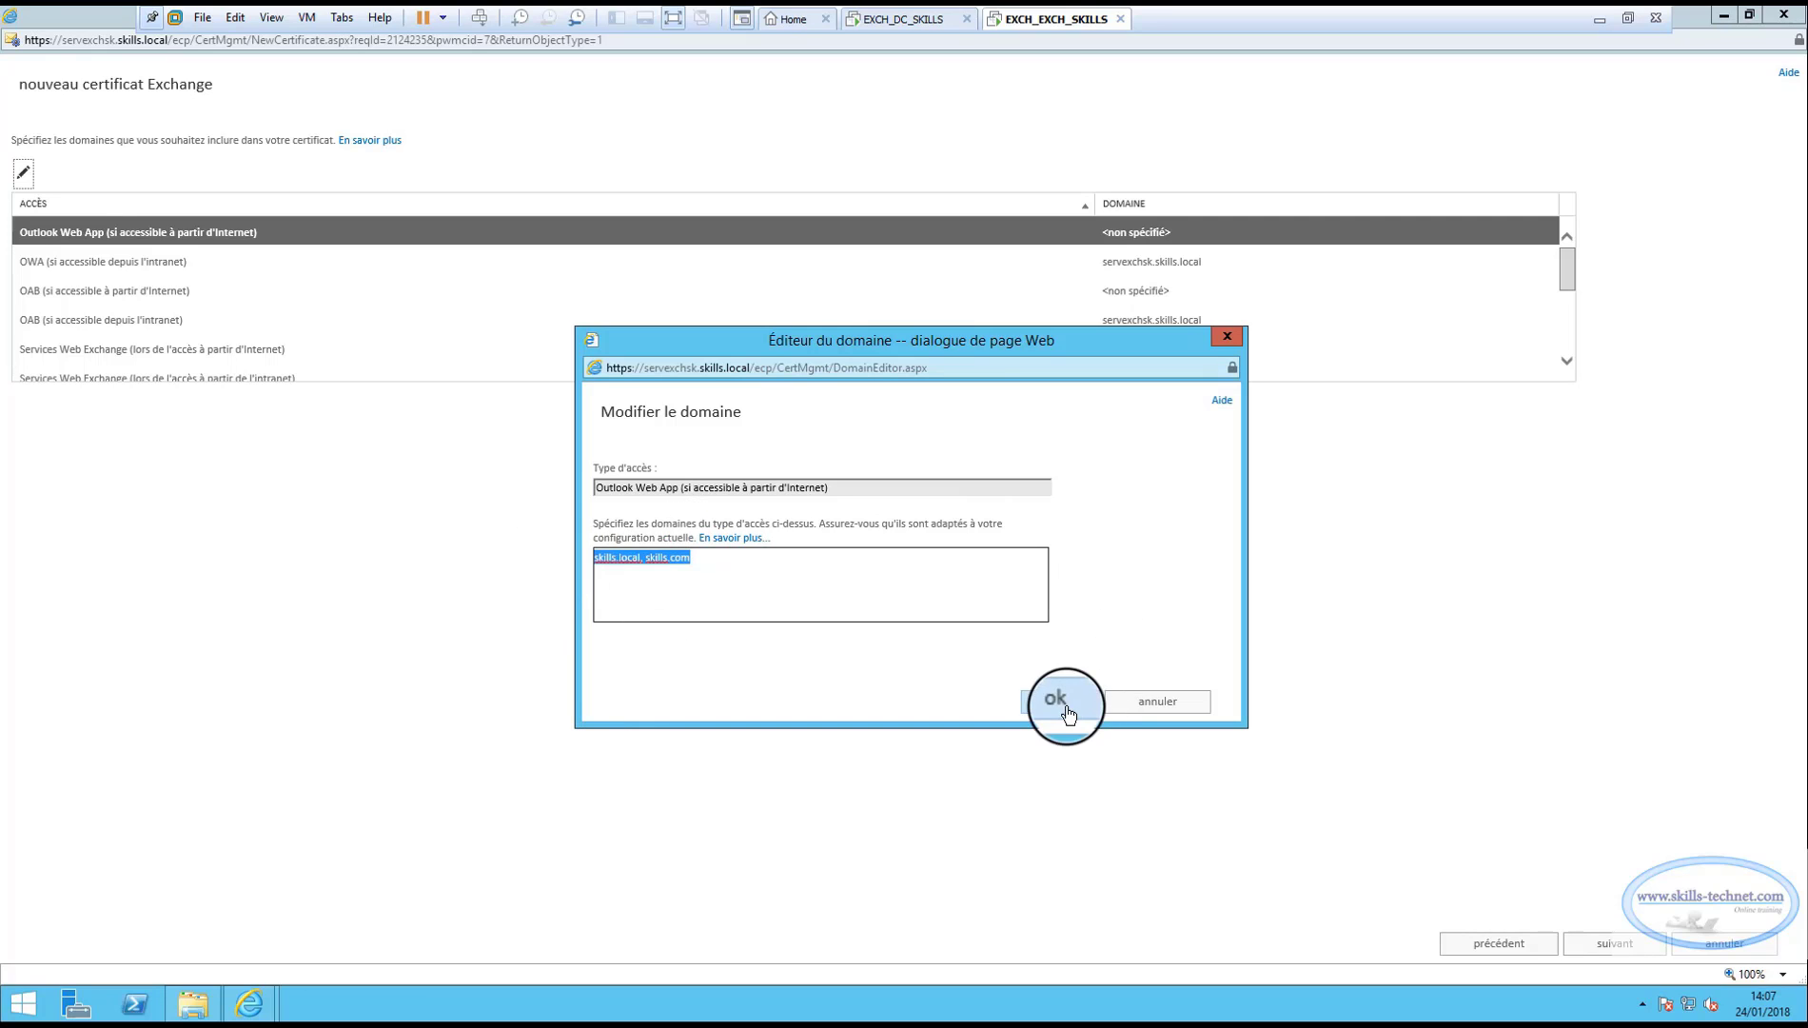
pyautogui.click(78, 263)
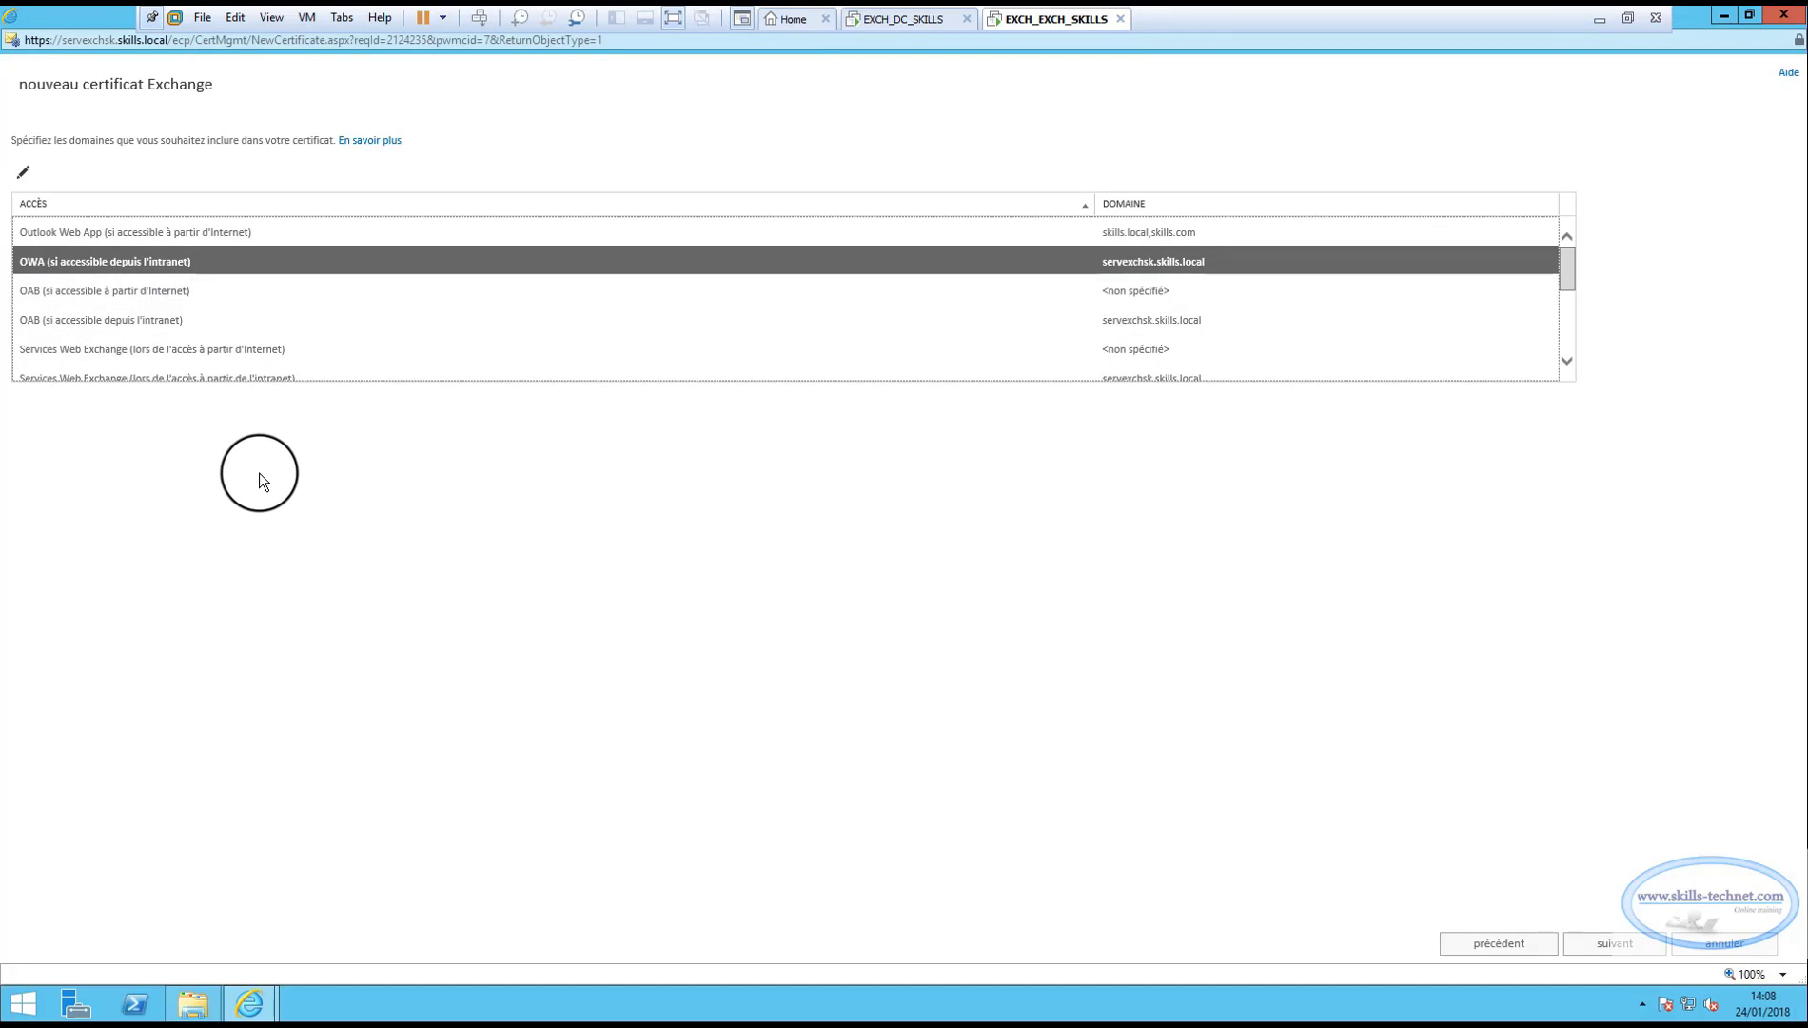
# Add skills.com to the OWA intranet domain after servexchsk.skills.local.
pyautogui.click(24, 175)
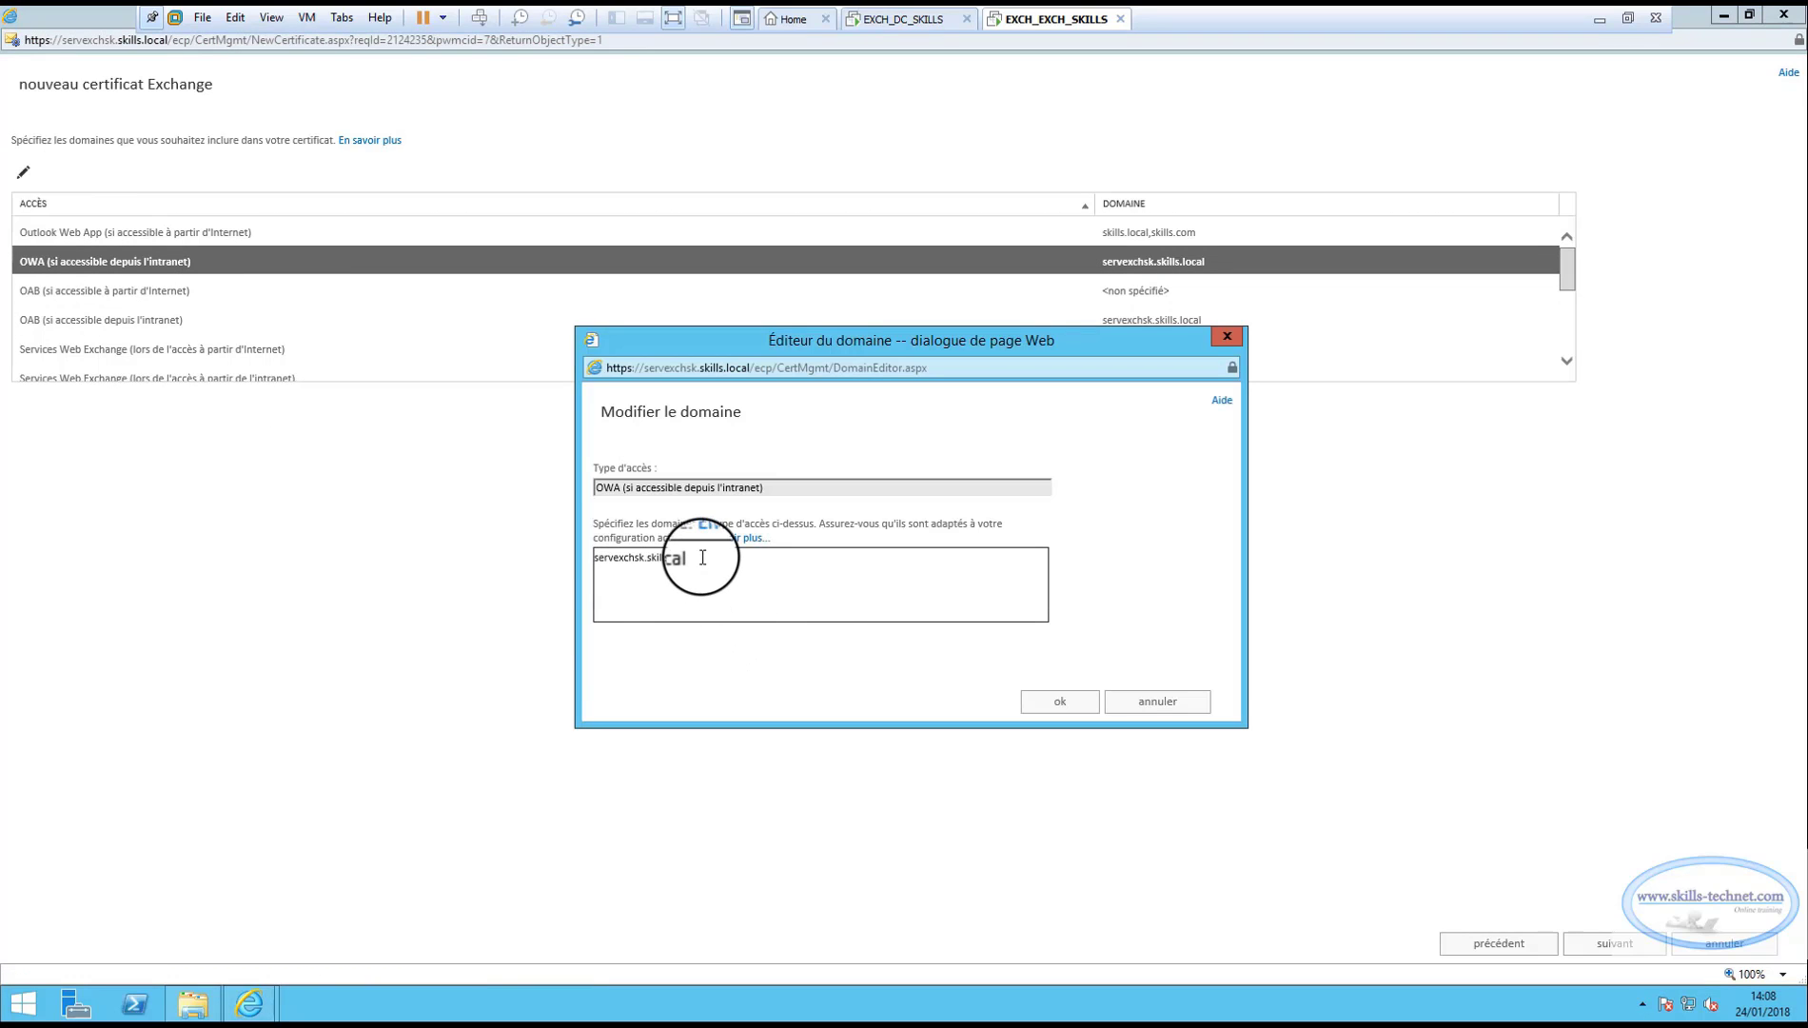
pyautogui.click(820, 603)
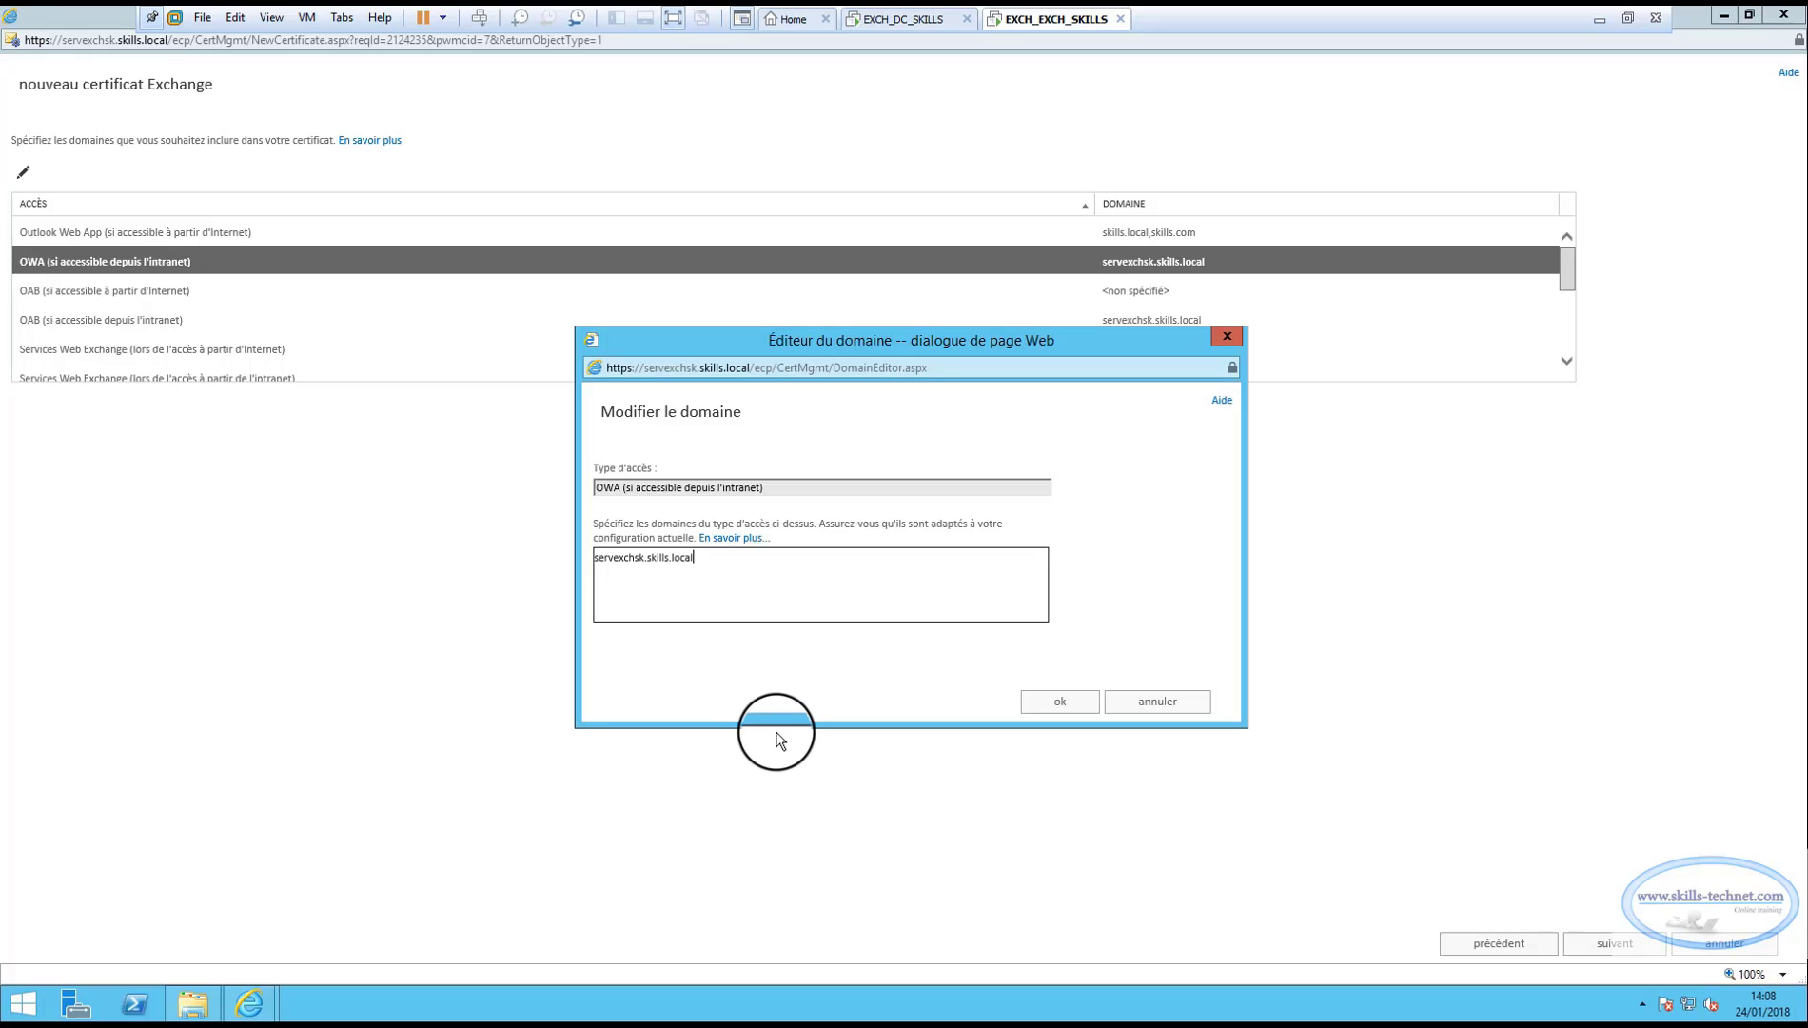
pyautogui.write(';')
pyautogui.press('BackSpace')
pyautogui.write(',')
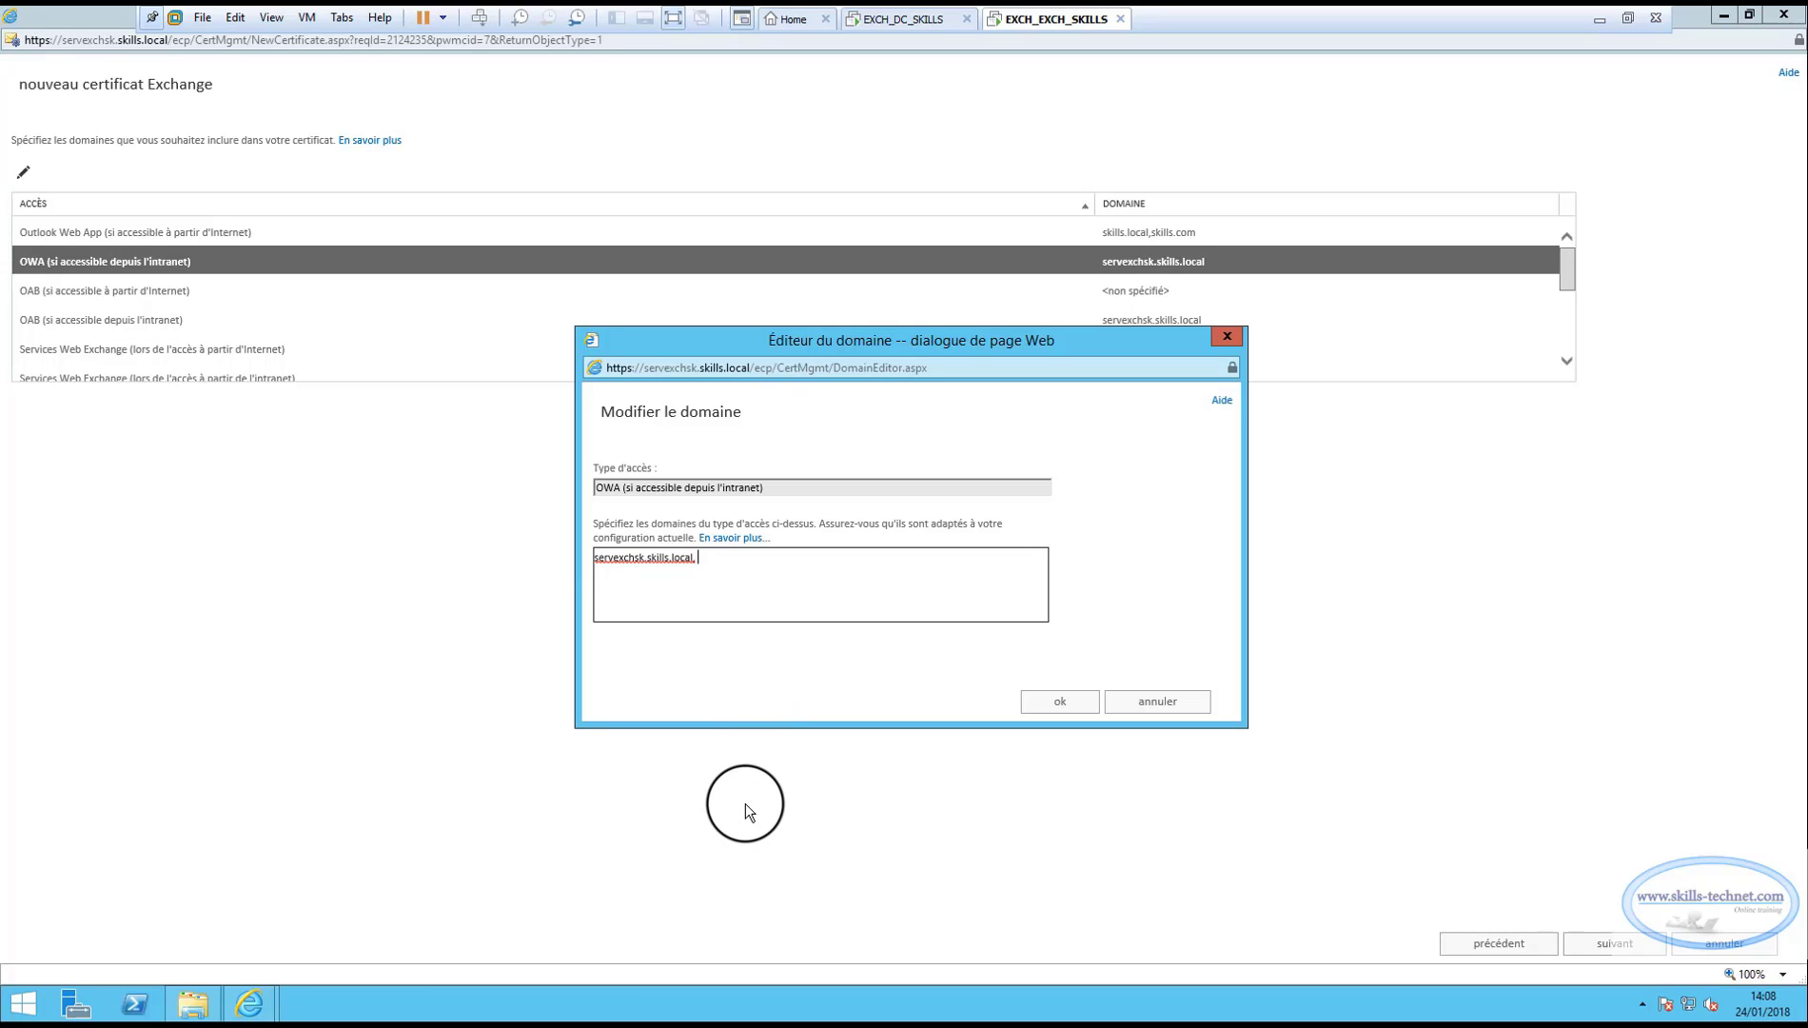
pyautogui.hotkey('ctrl', 'v')
pyautogui.press('Left')
pyautogui.press('Left')
pyautogui.press('Left')
pyautogui.press('Left')
pyautogui.press('Left')
pyautogui.press('Left')
pyautogui.press('Left')
pyautogui.press('BackSpace')
pyautogui.press('BackSpace')
pyautogui.press('BackSpace')
pyautogui.press('BackSpace')
pyautogui.press('BackSpace')
pyautogui.press('BackSpace')
pyautogui.press('BackSpace')
pyautogui.press('BackSpace')
pyautogui.press('BackSpace')
pyautogui.press('BackSpace')
pyautogui.press('BackSpace')
pyautogui.press('BackSpace')
pyautogui.press('BackSpace')
pyautogui.press('BackSpace')
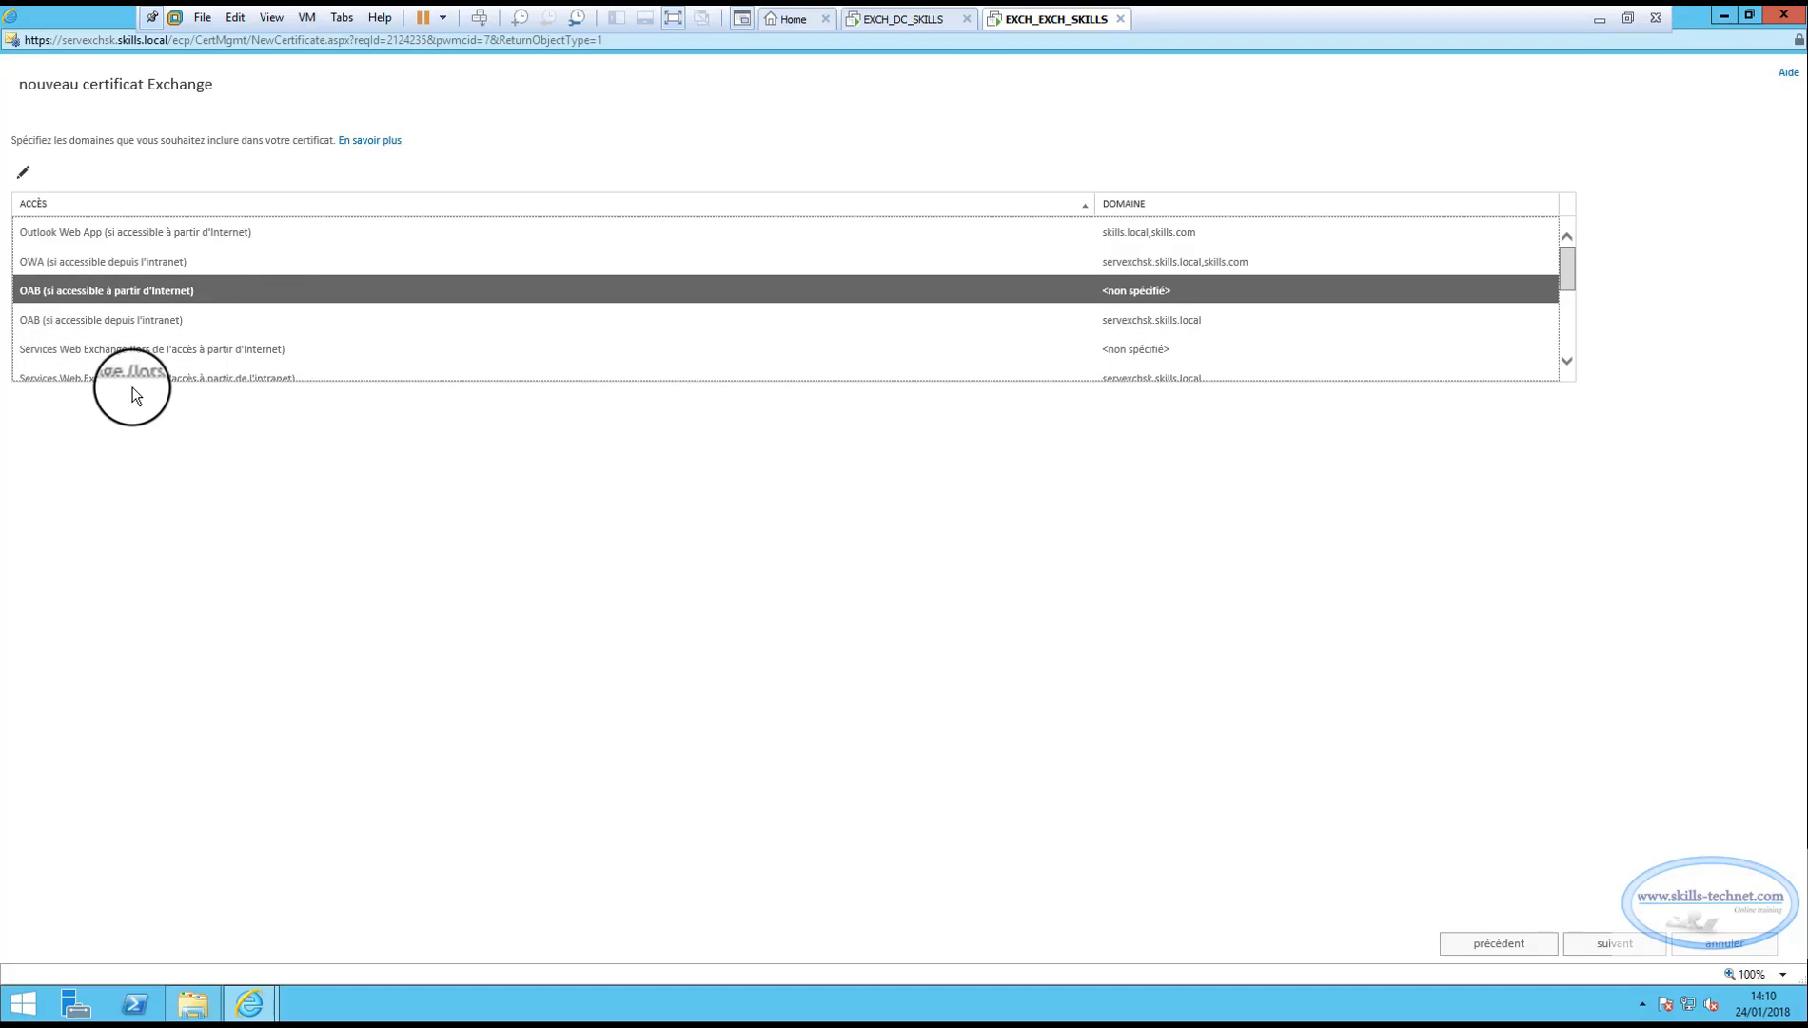
pyautogui.click(125, 322)
# Set the OAB Internet access domains to skills.local, skills.com.
pyautogui.click(113, 290)
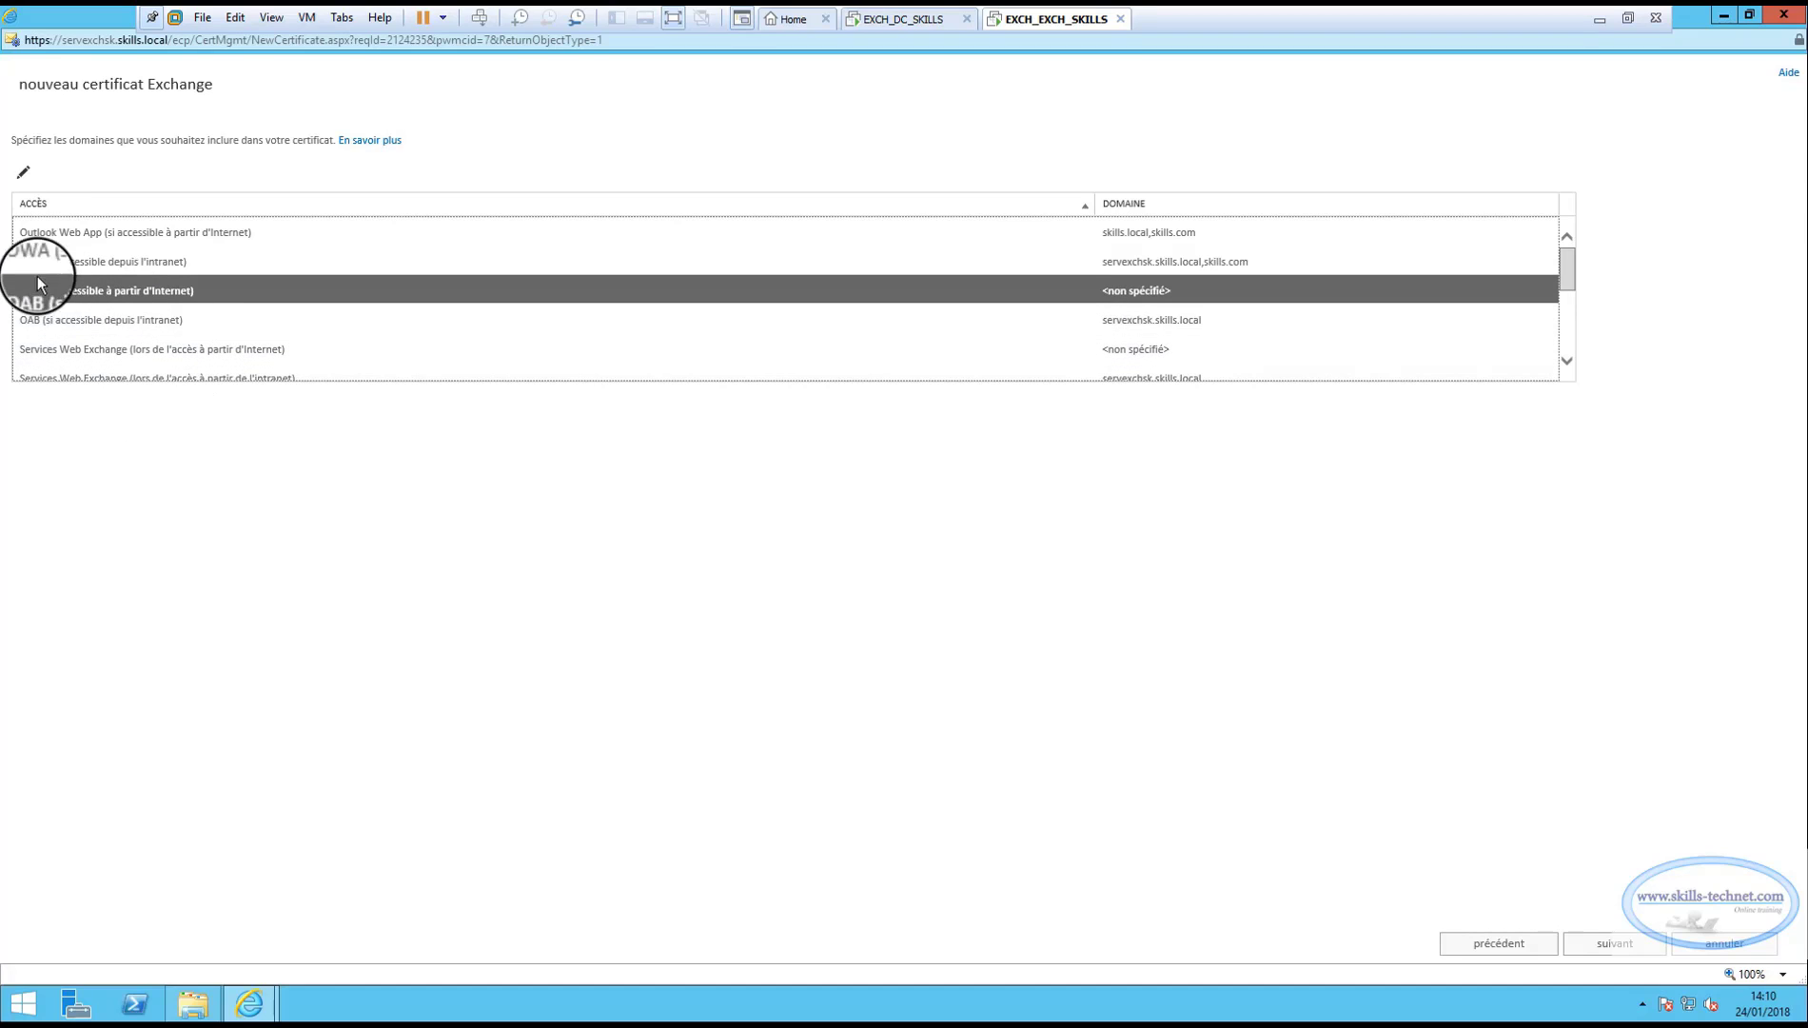
pyautogui.click(22, 171)
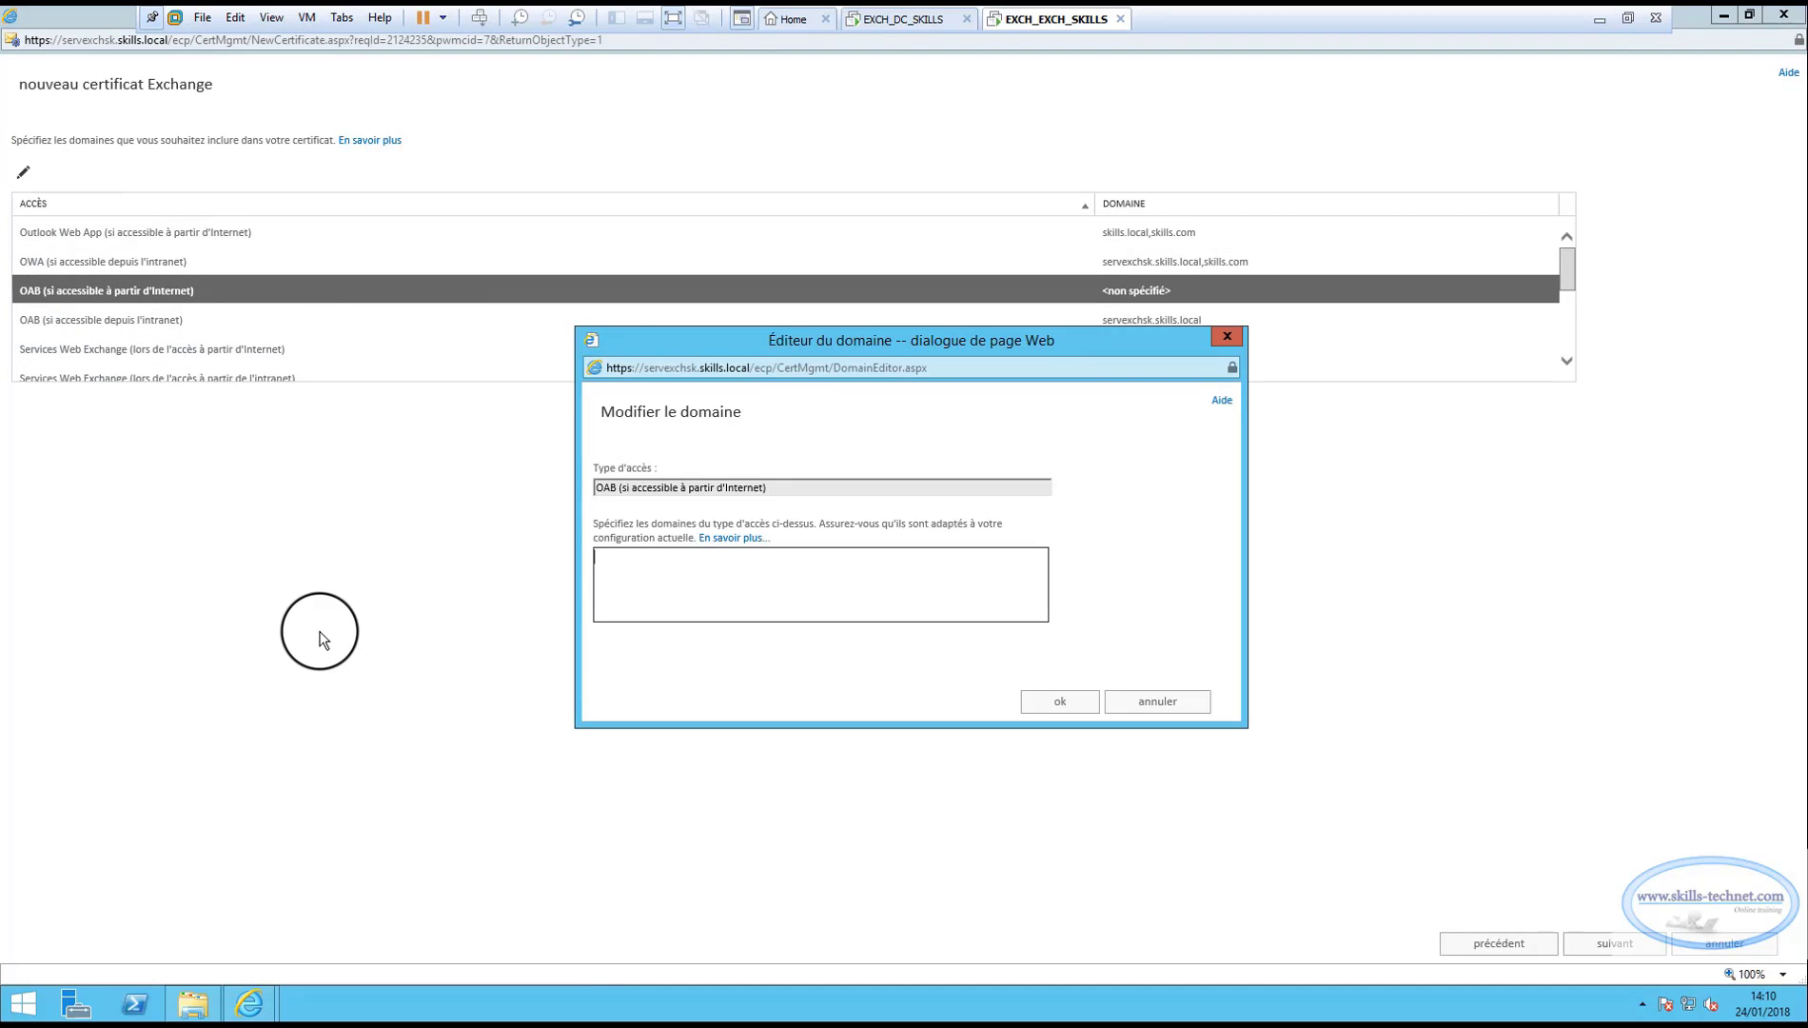
pyautogui.click(690, 562)
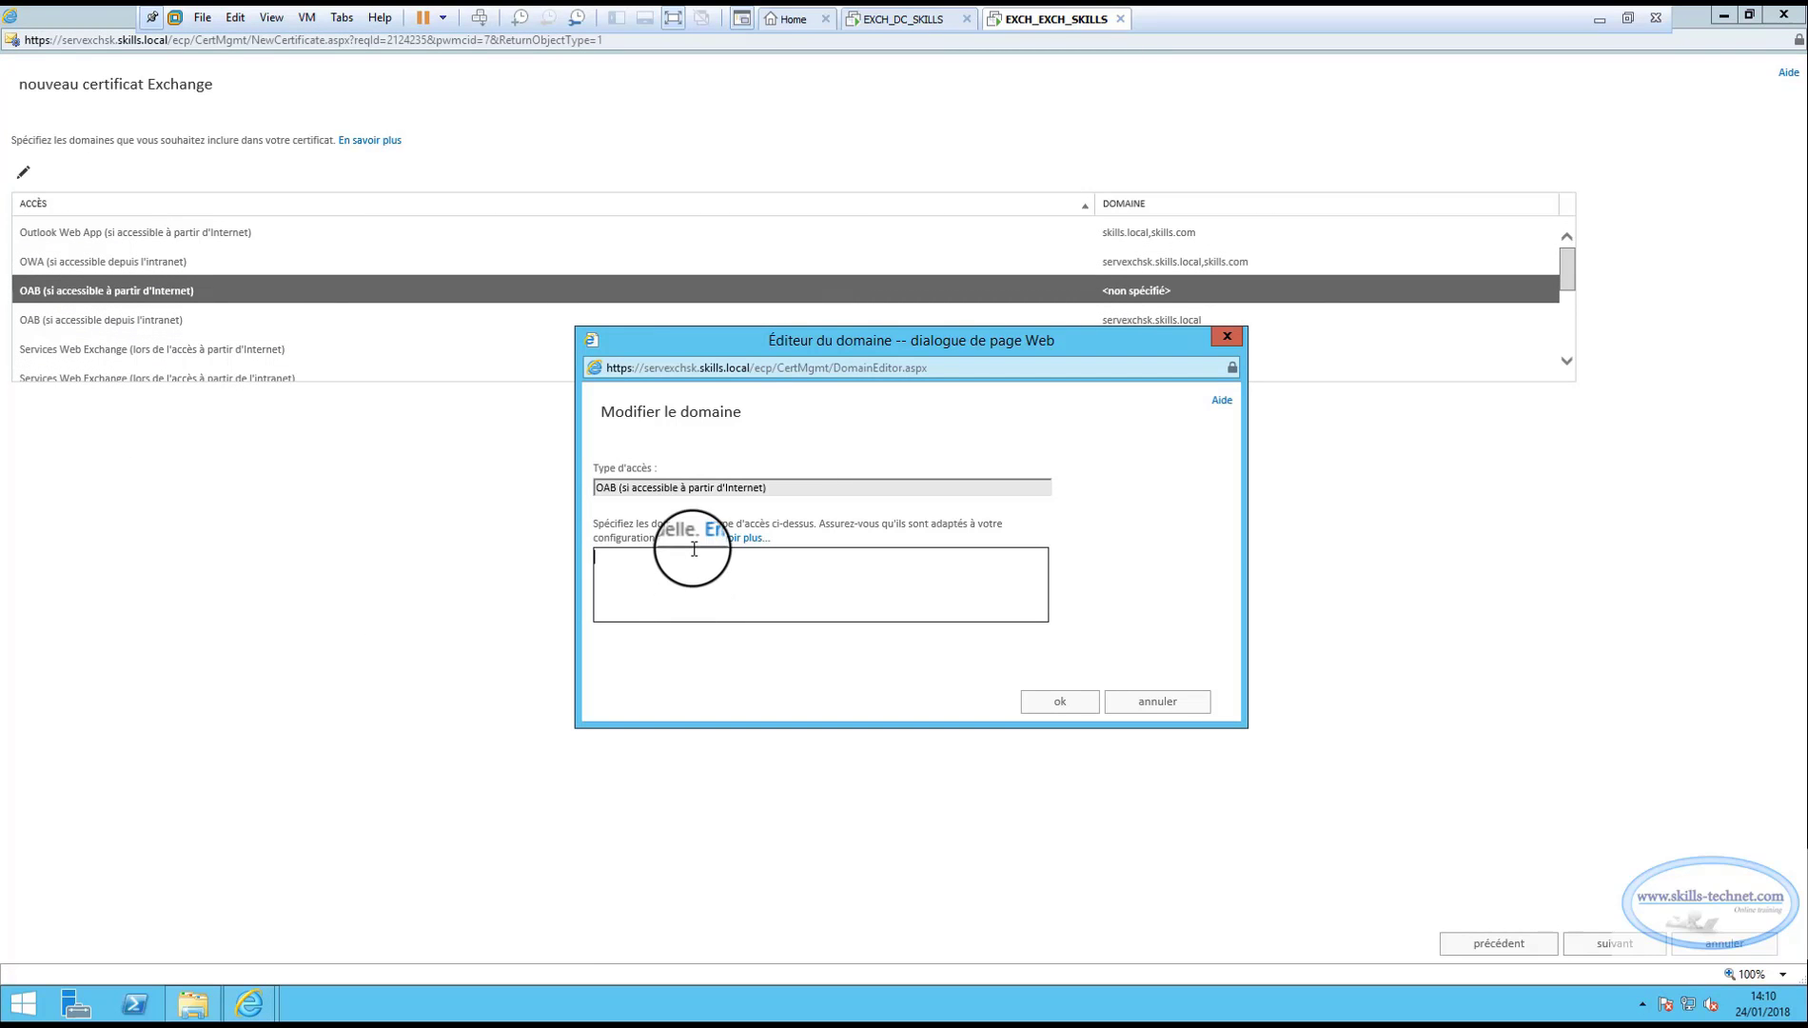
pyautogui.write('skills.local')
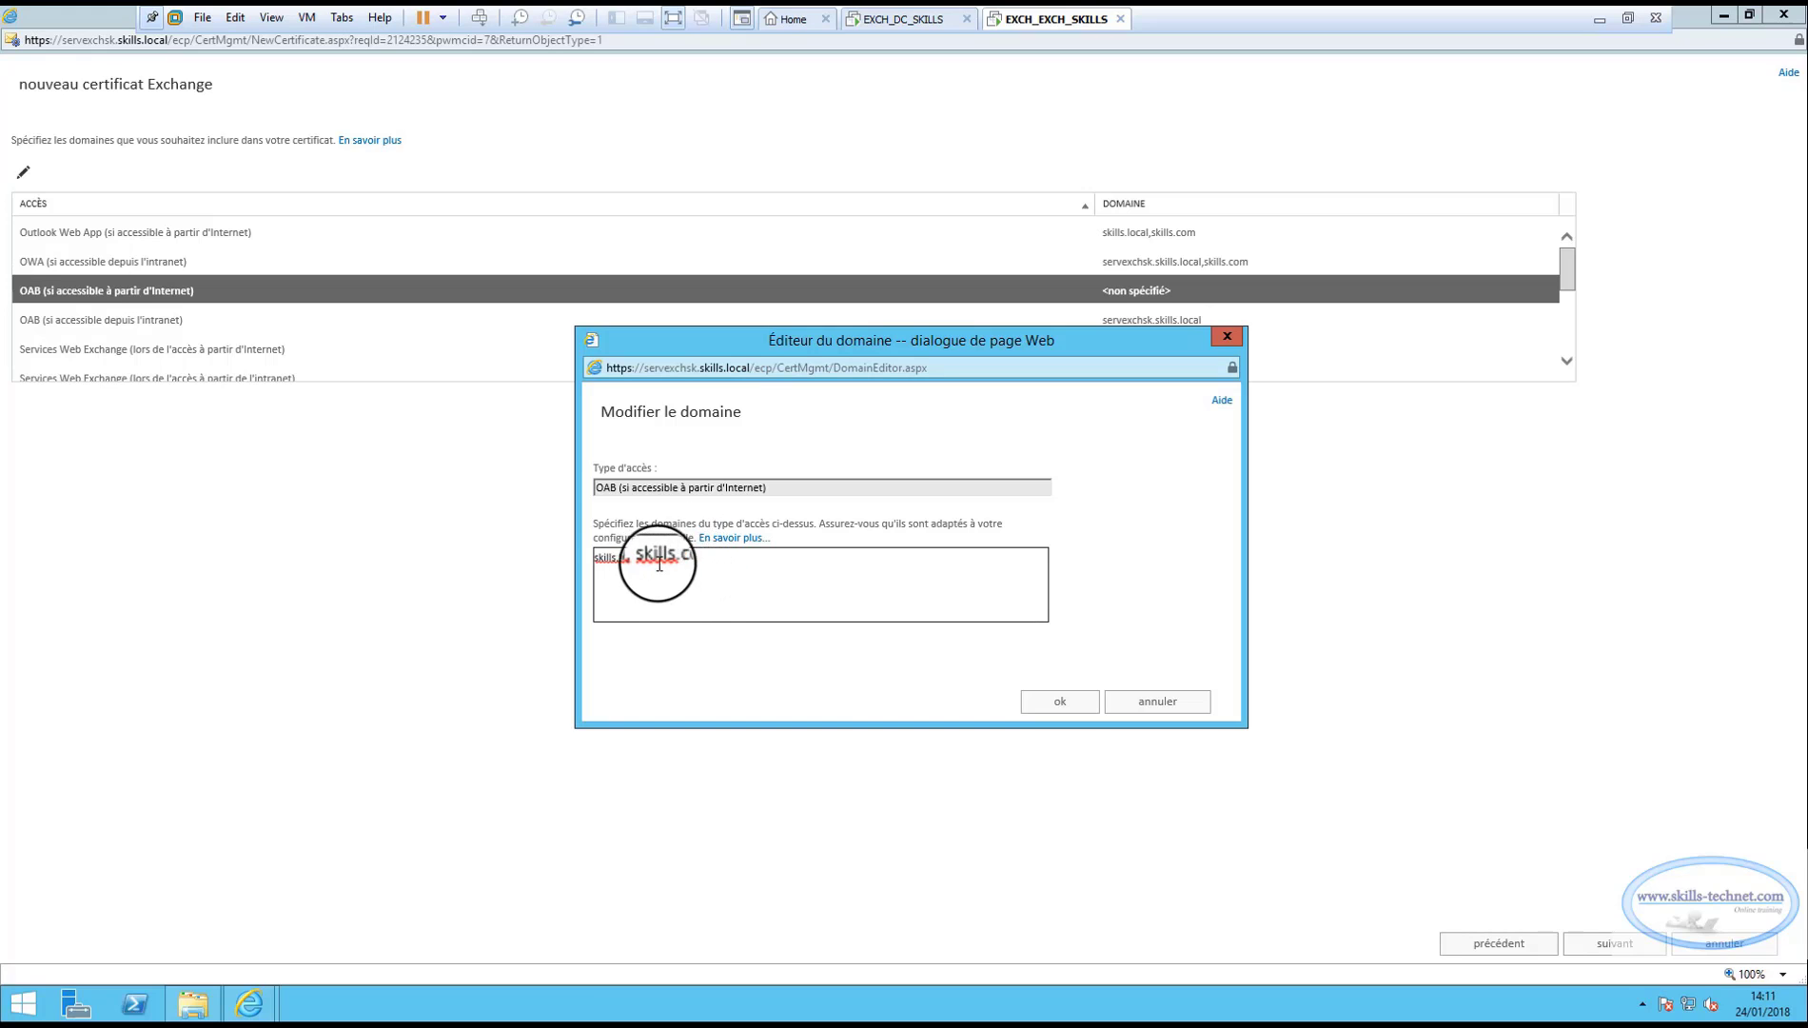
pyautogui.click(1064, 709)
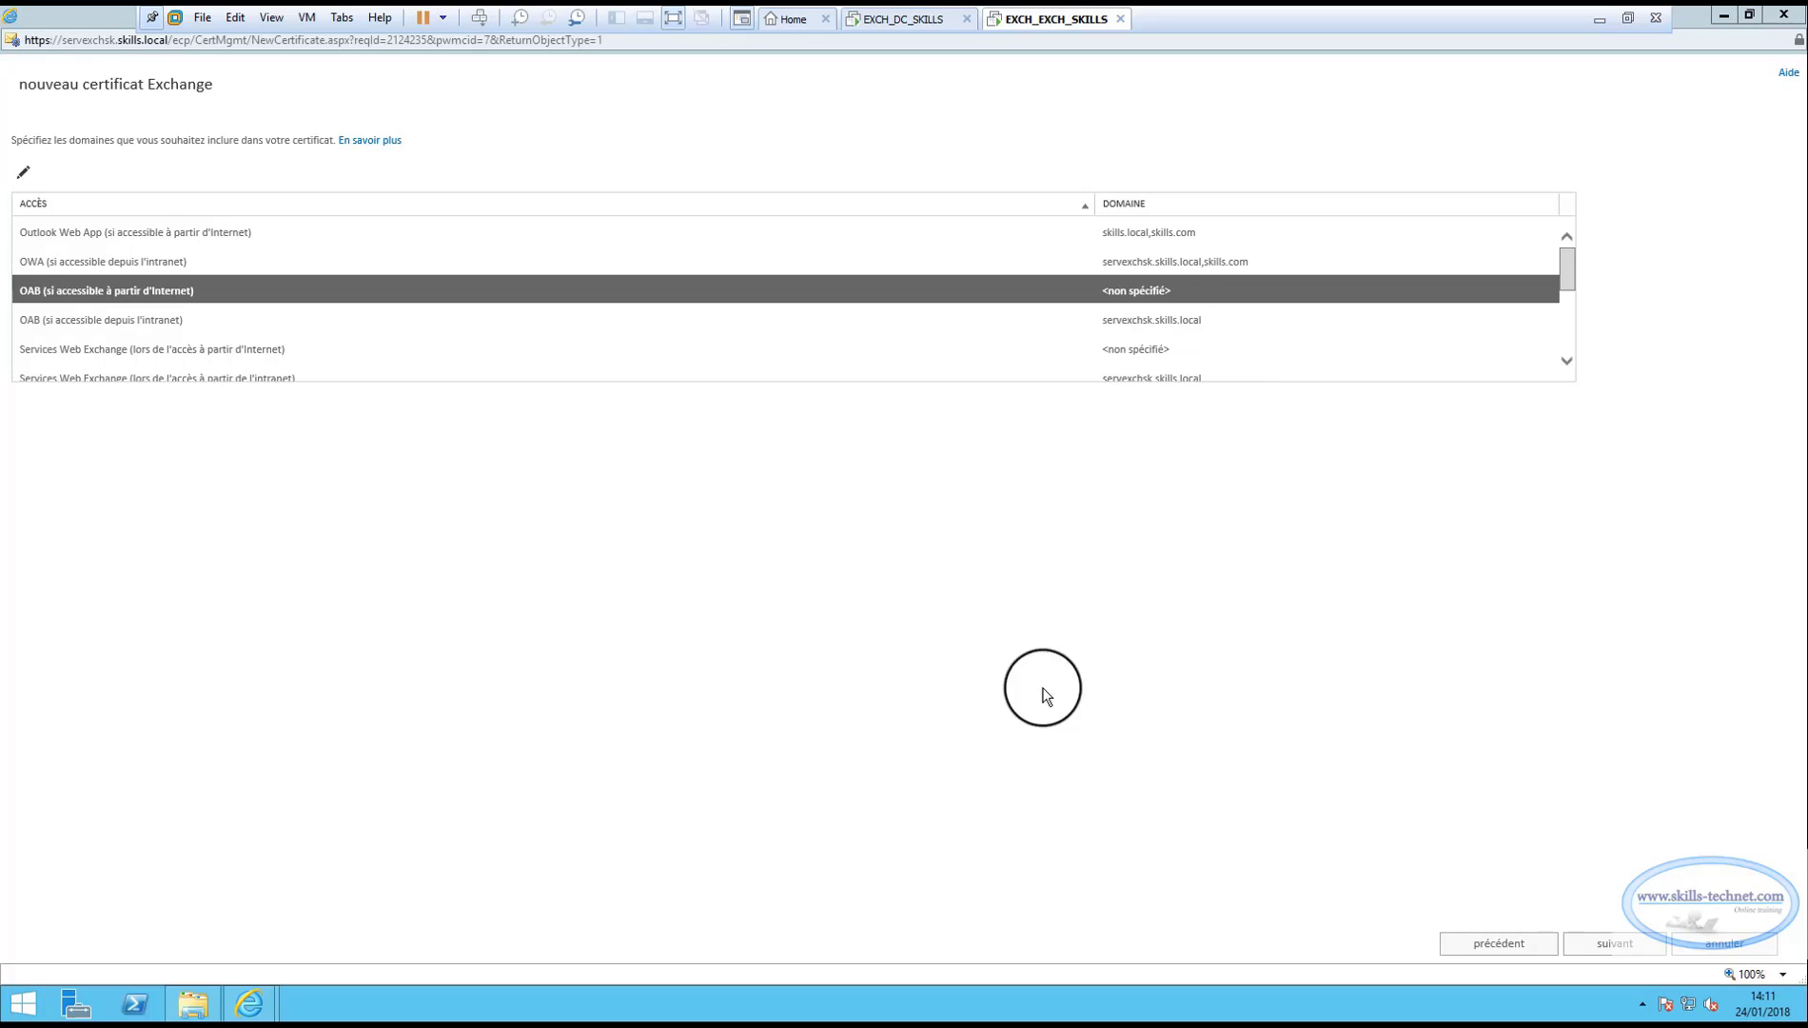
# Add skills.com to the OAB intranet domain after servexchsk.skills.local.
pyautogui.click(83, 322)
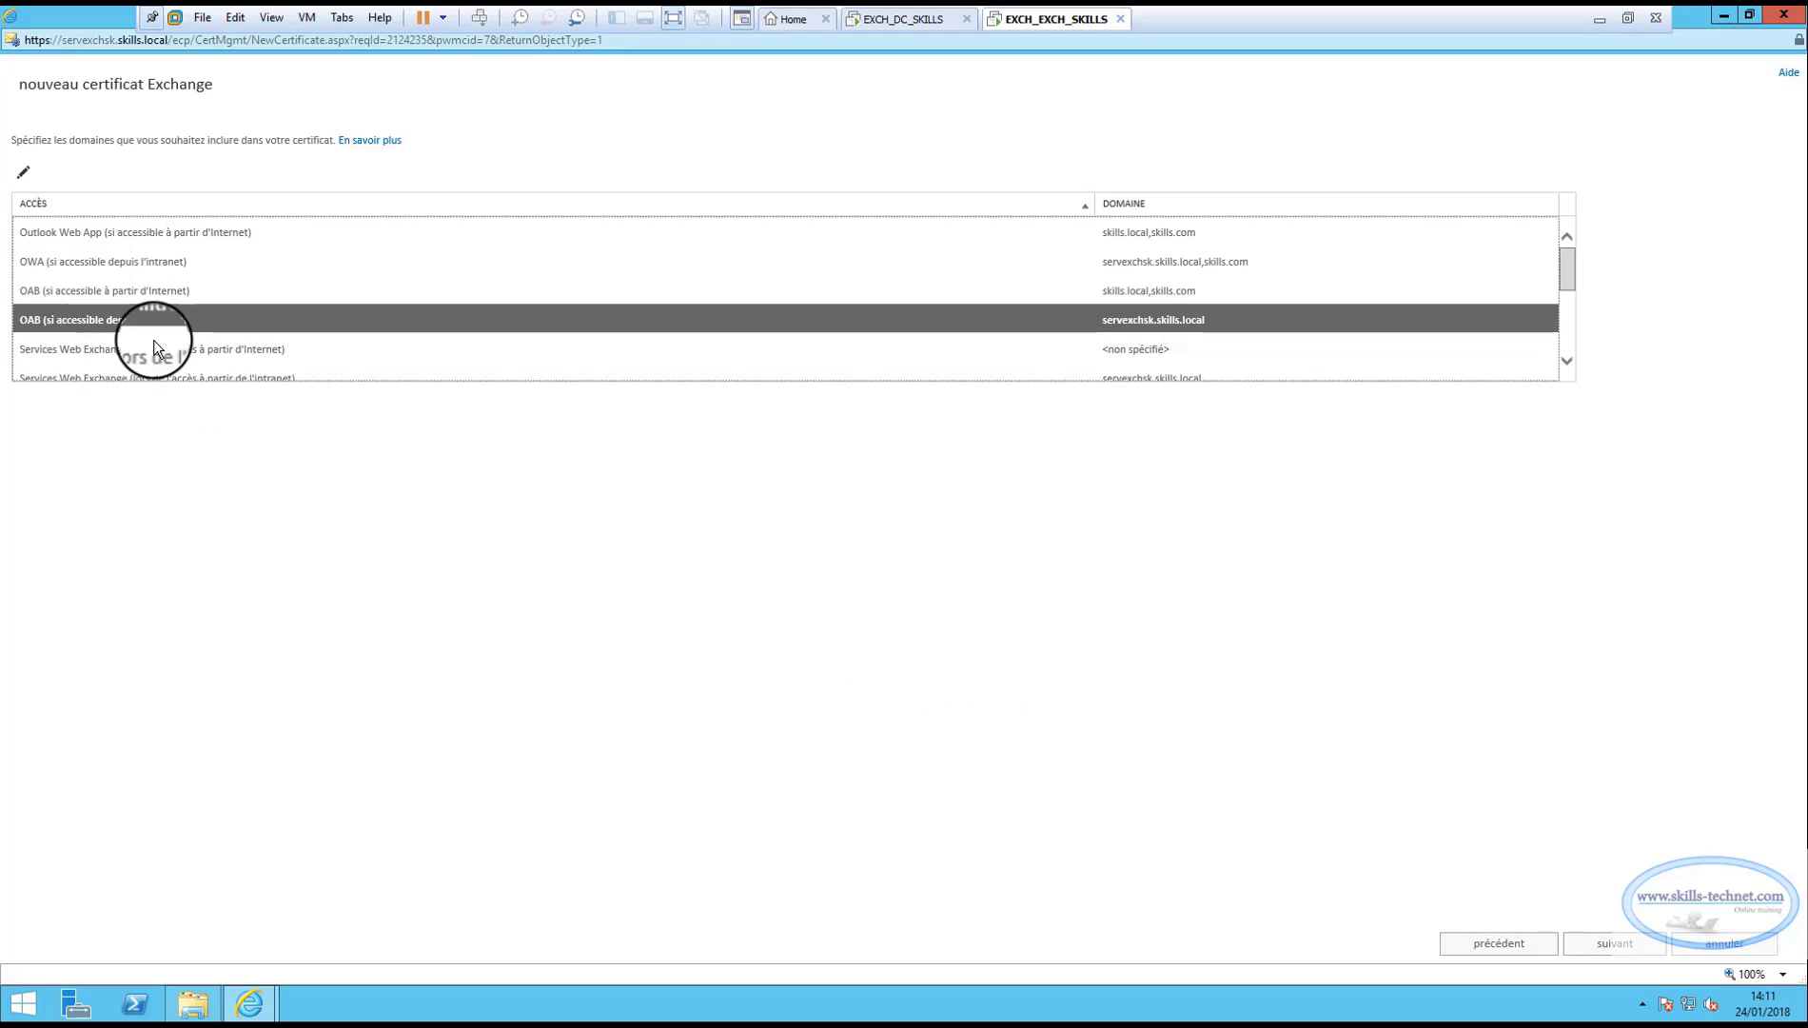
pyautogui.click(23, 172)
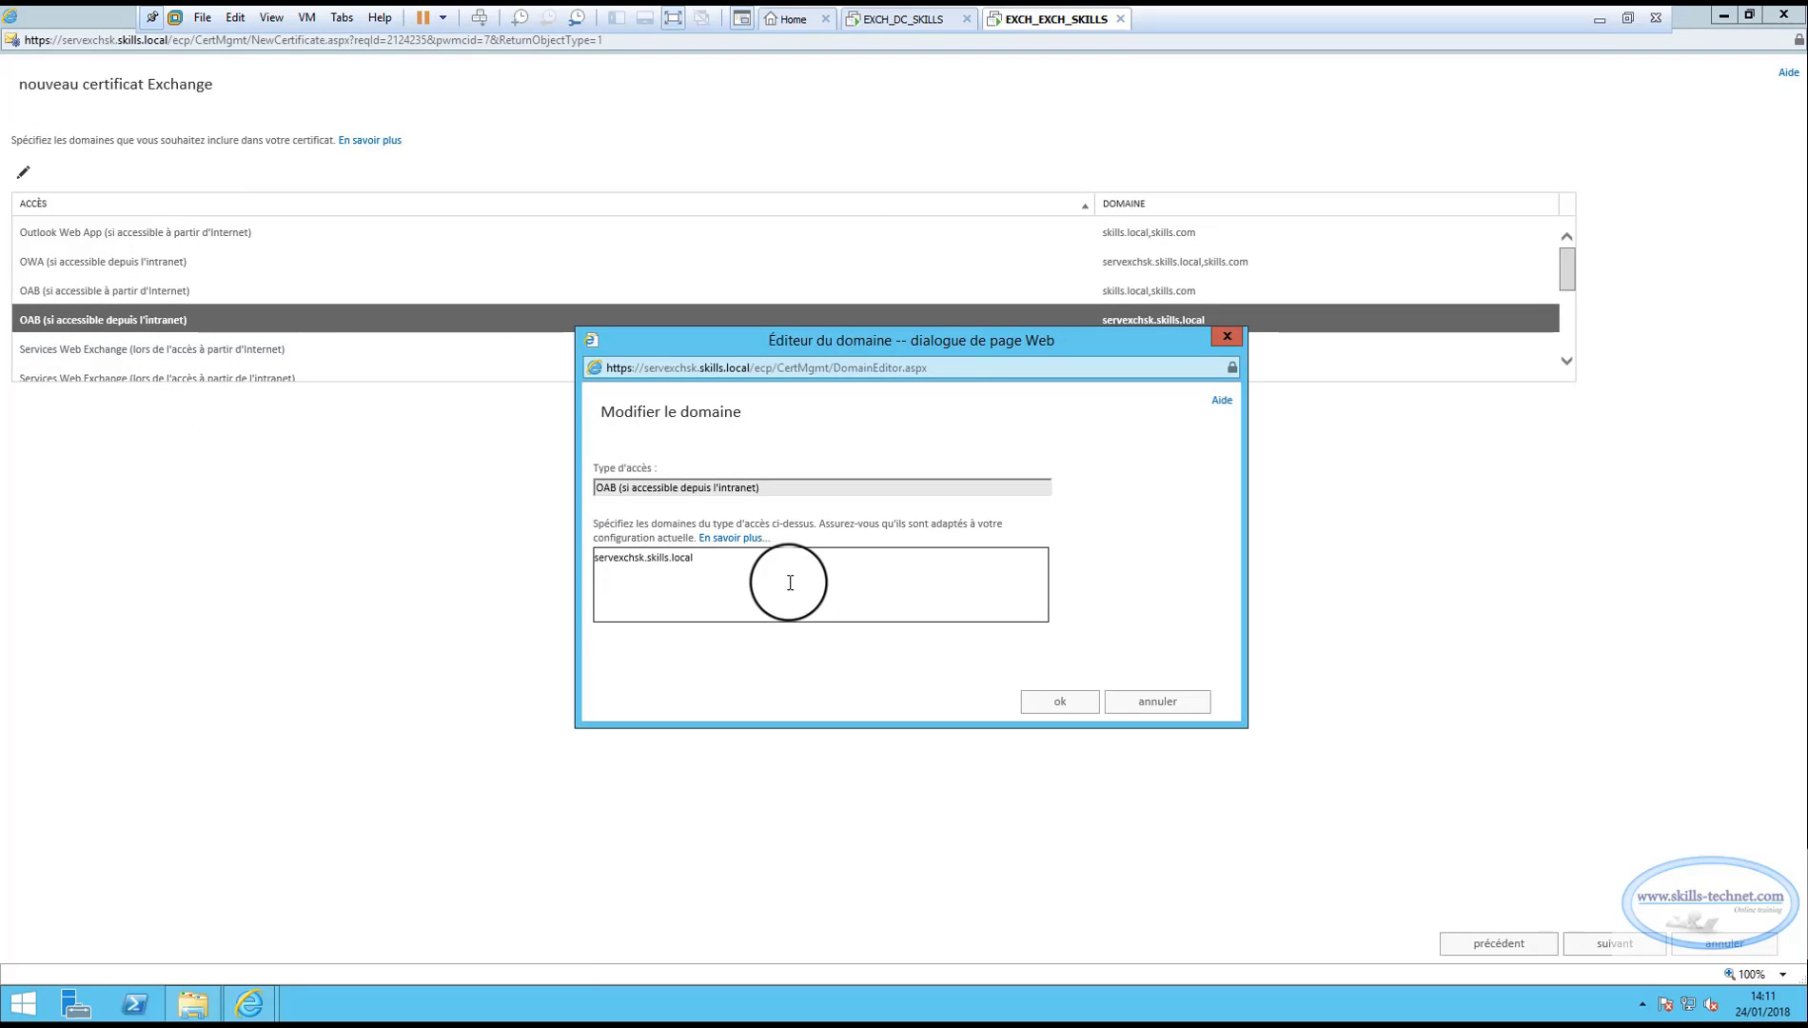
pyautogui.click(756, 580)
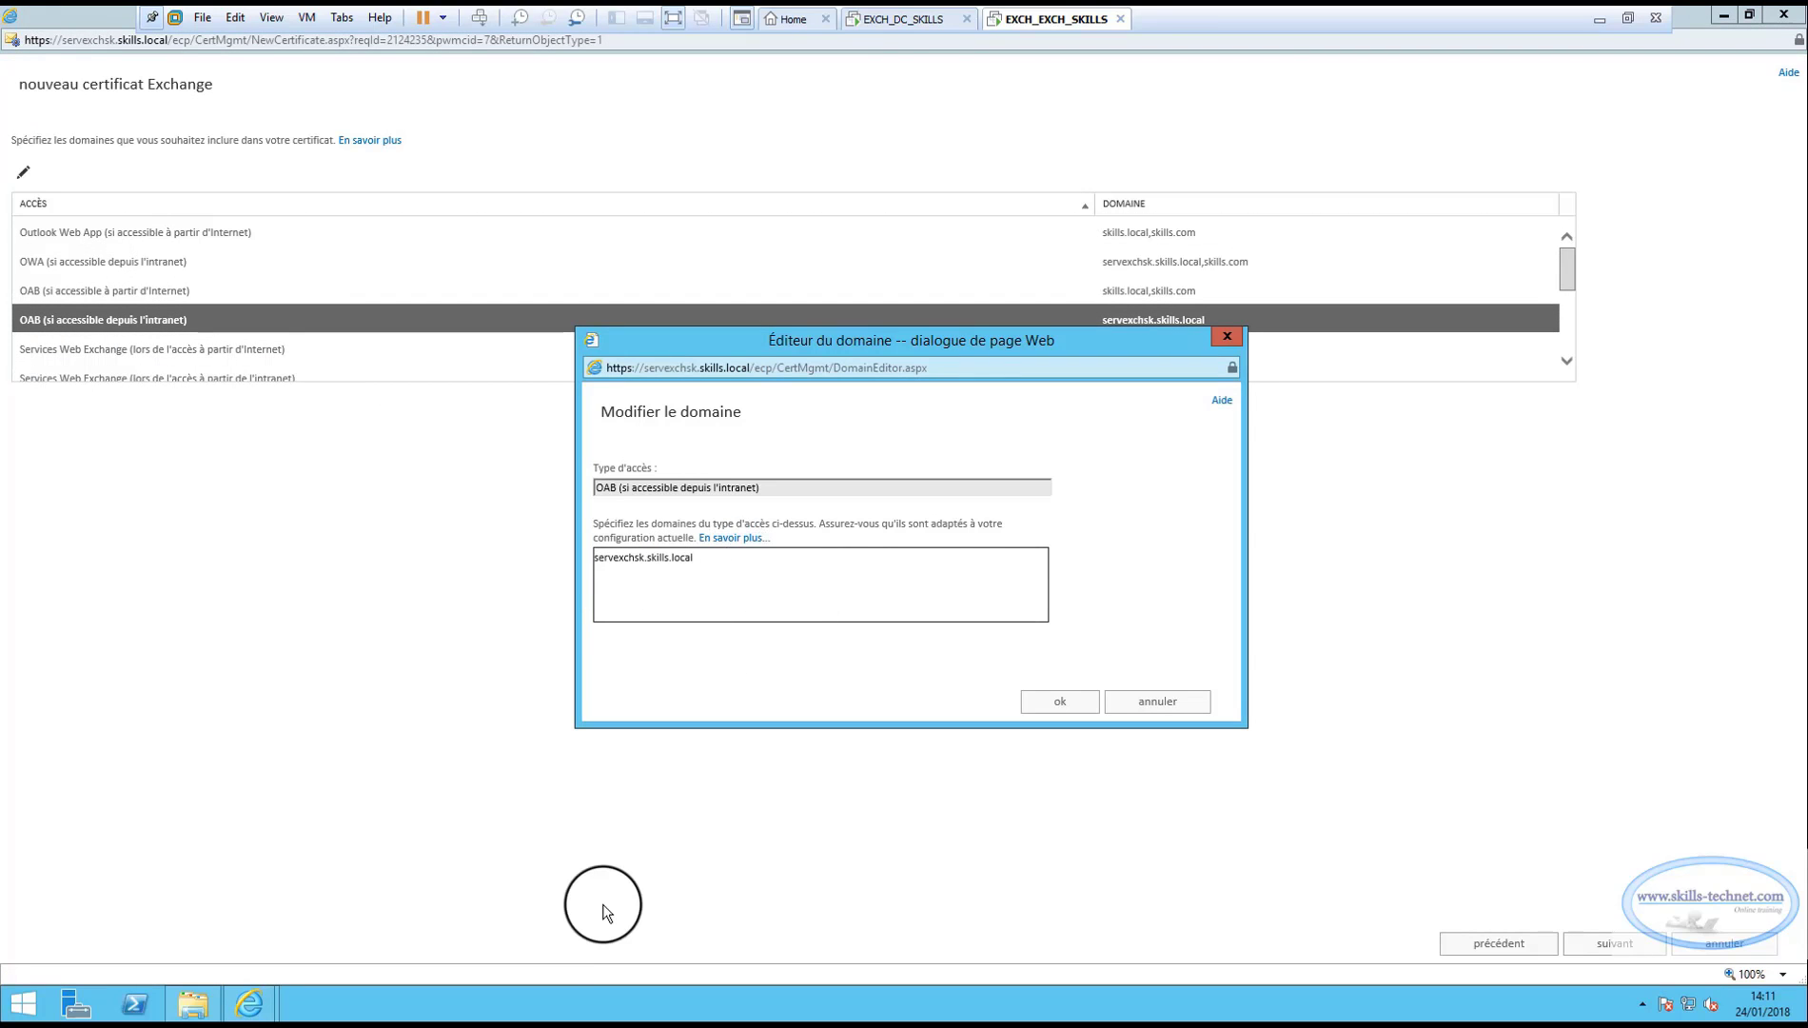
pyautogui.write(', skills.local, skills.com')
pyautogui.press('Left')
pyautogui.press('Left')
pyautogui.press('Left')
pyautogui.press('Left')
pyautogui.press('Left')
pyautogui.press('Left')
pyautogui.press('Left')
pyautogui.press('Left')
pyautogui.press('Left')
pyautogui.press('BackSpace')
pyautogui.press('BackSpace')
pyautogui.press('BackSpace')
pyautogui.press('BackSpace')
pyautogui.press('BackSpace')
pyautogui.press('BackSpace')
pyautogui.press('BackSpace')
pyautogui.press('BackSpace')
pyautogui.press('BackSpace')
pyautogui.press('BackSpace')
pyautogui.press('BackSpace')
pyautogui.press('BackSpace')
pyautogui.press('BackSpace')
pyautogui.press('BackSpace')
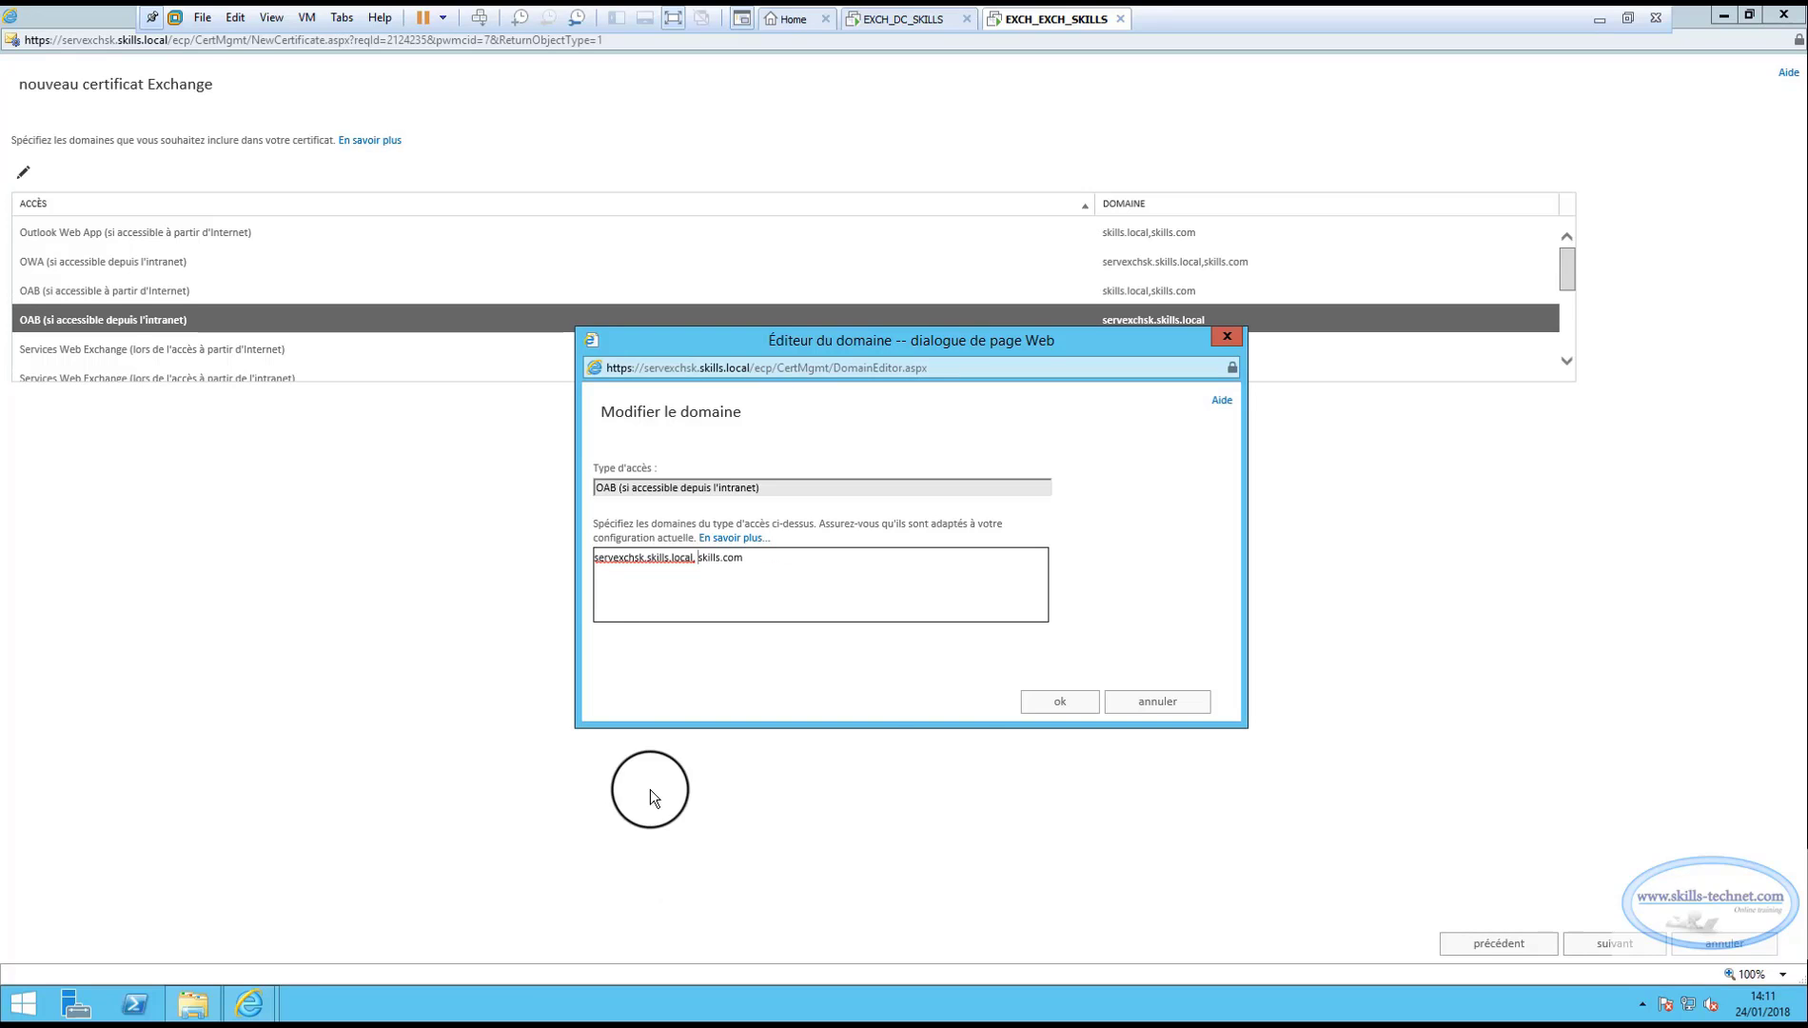
pyautogui.click(1054, 701)
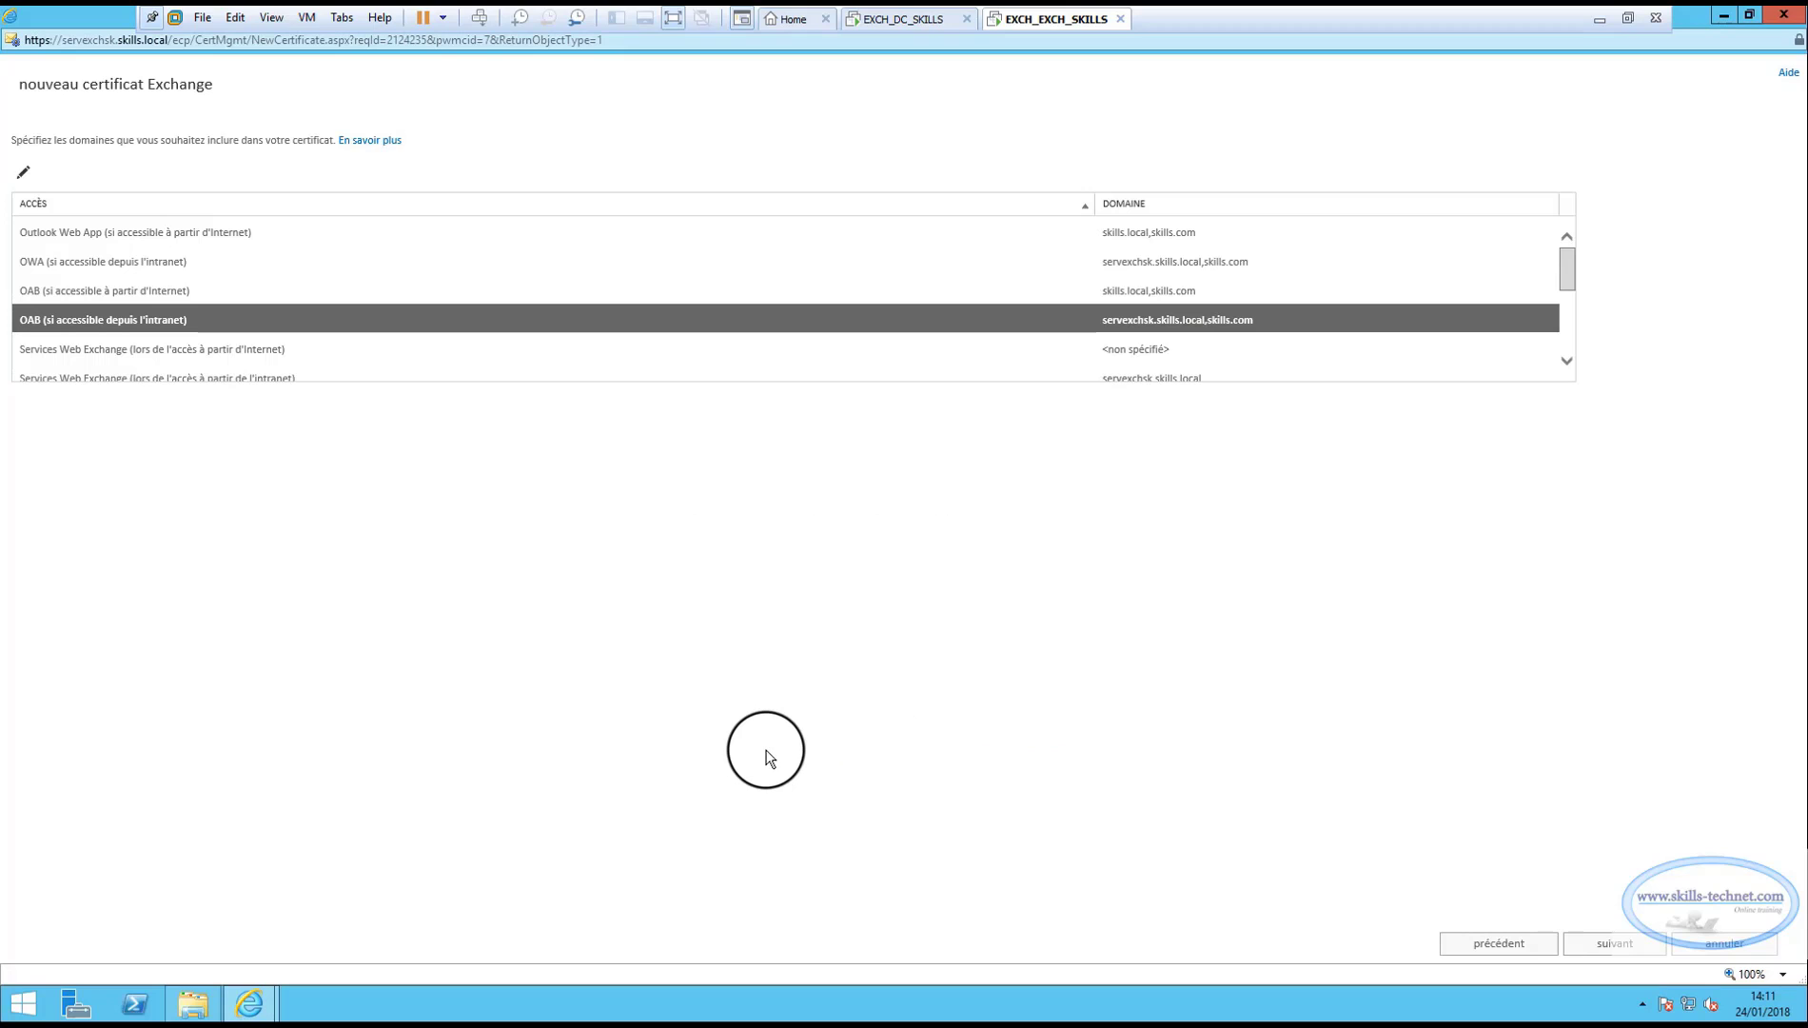
# Set the Exchange Web Services Internet domains to skills.local, skills.com.
pyautogui.click(106, 350)
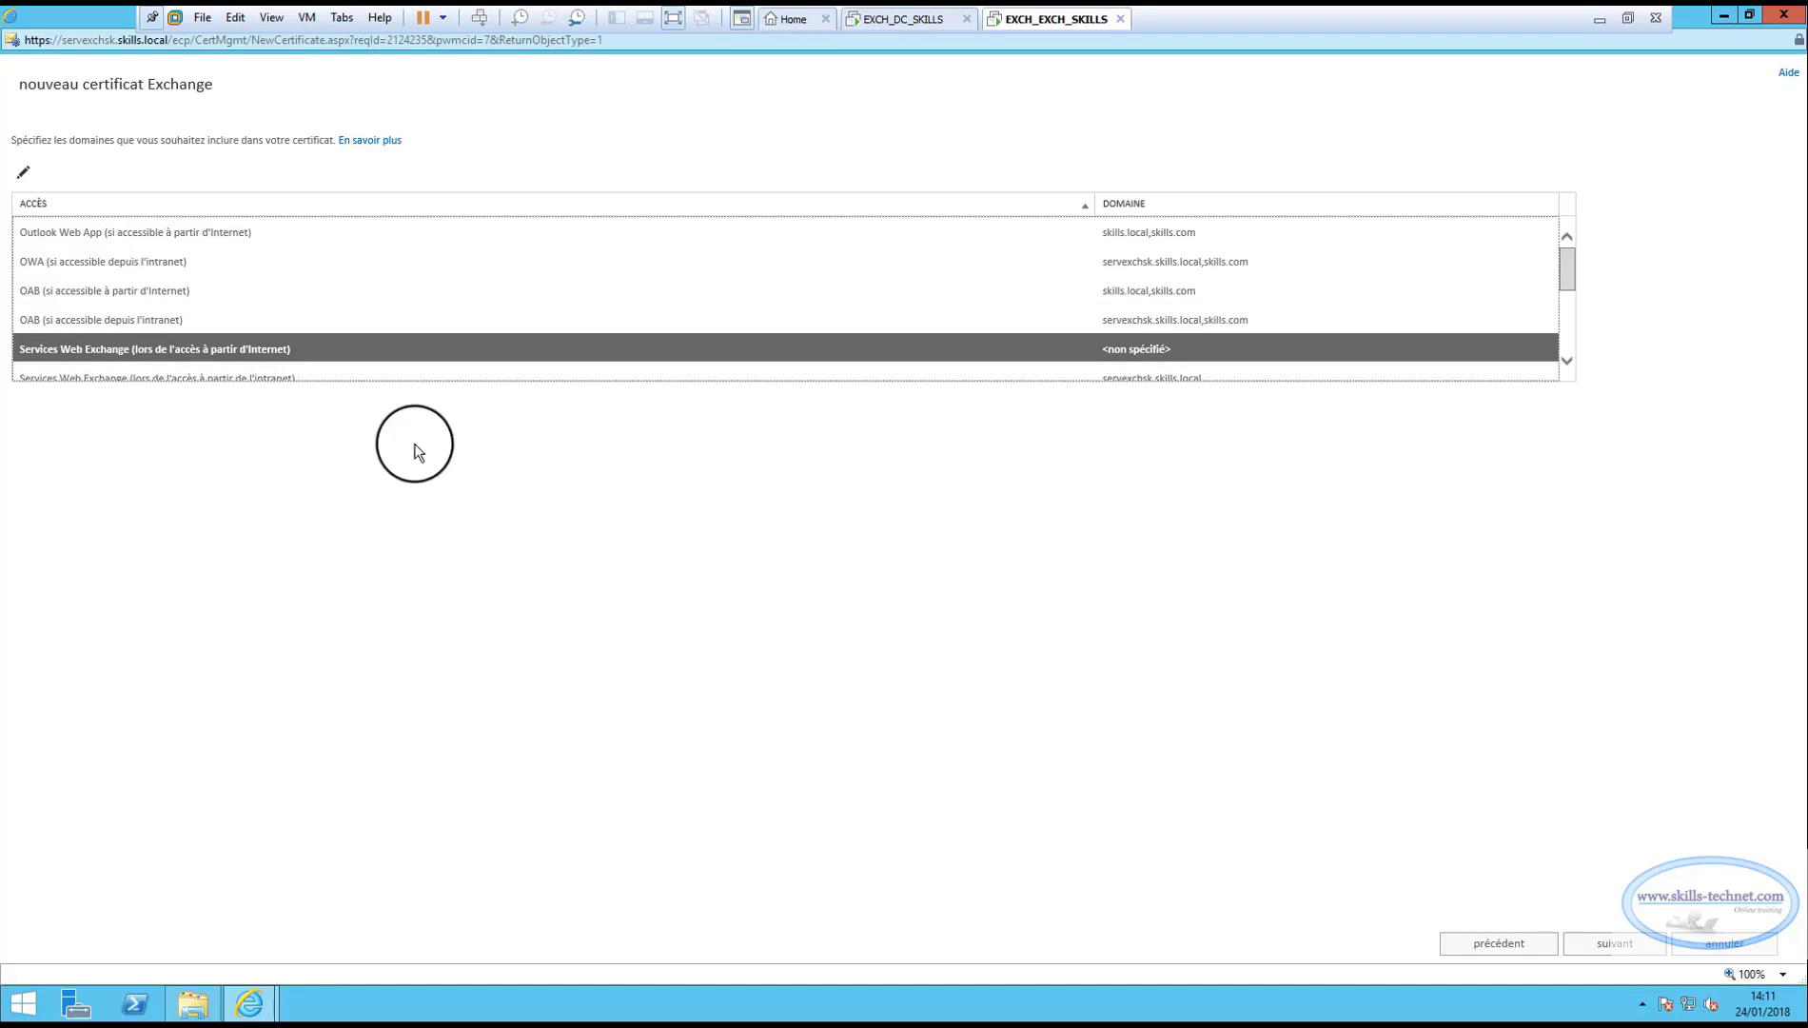
pyautogui.click(1565, 360)
pyautogui.click(1566, 359)
pyautogui.click(1566, 360)
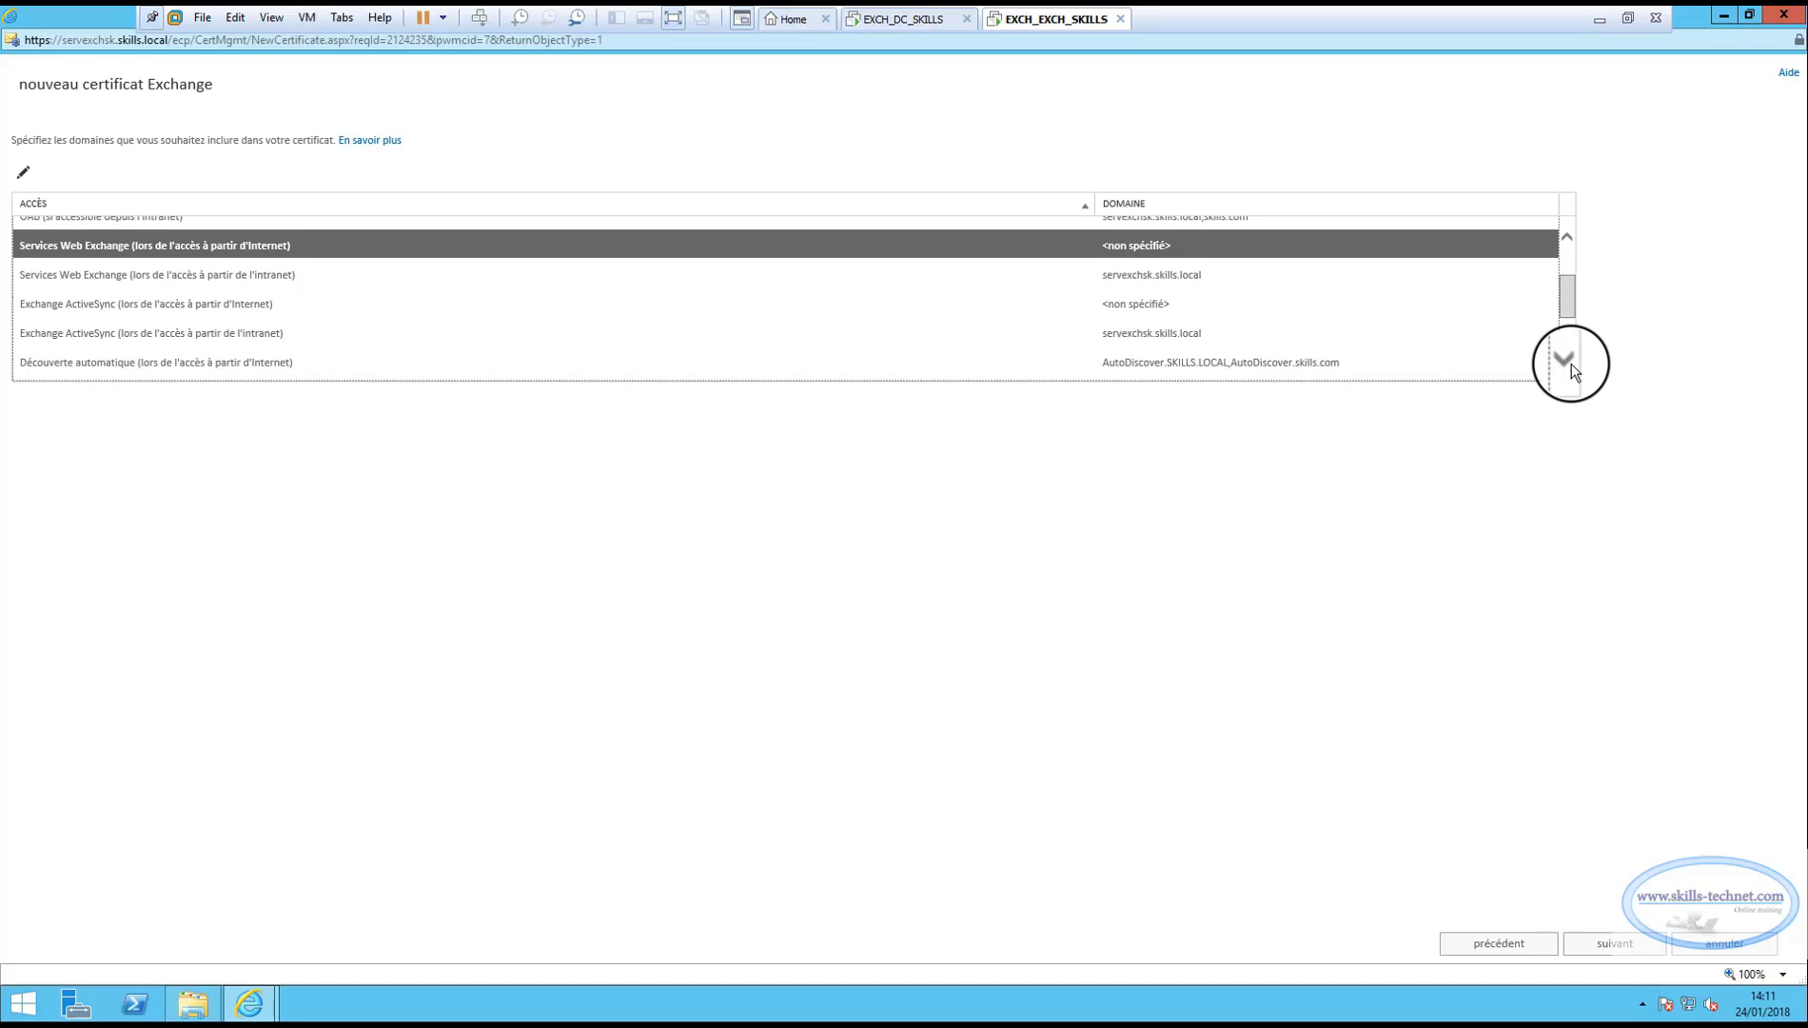
pyautogui.click(22, 172)
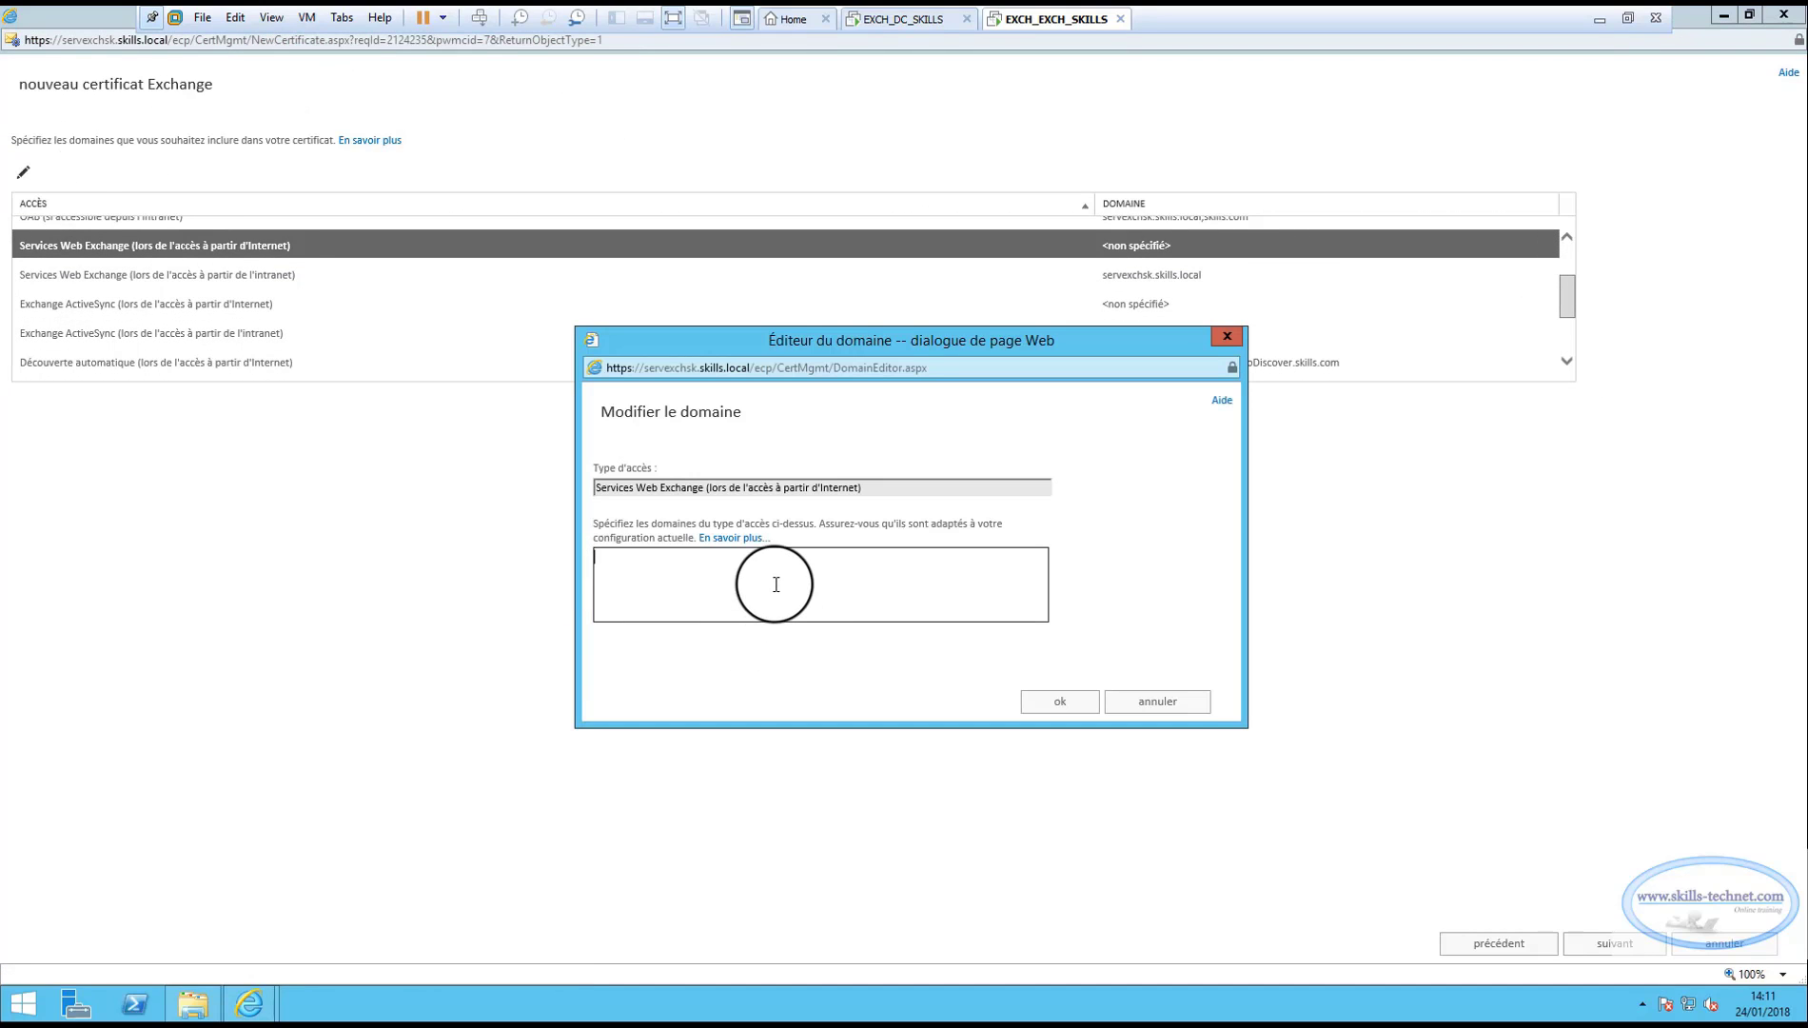
pyautogui.hotkey('ctrl', 'v')
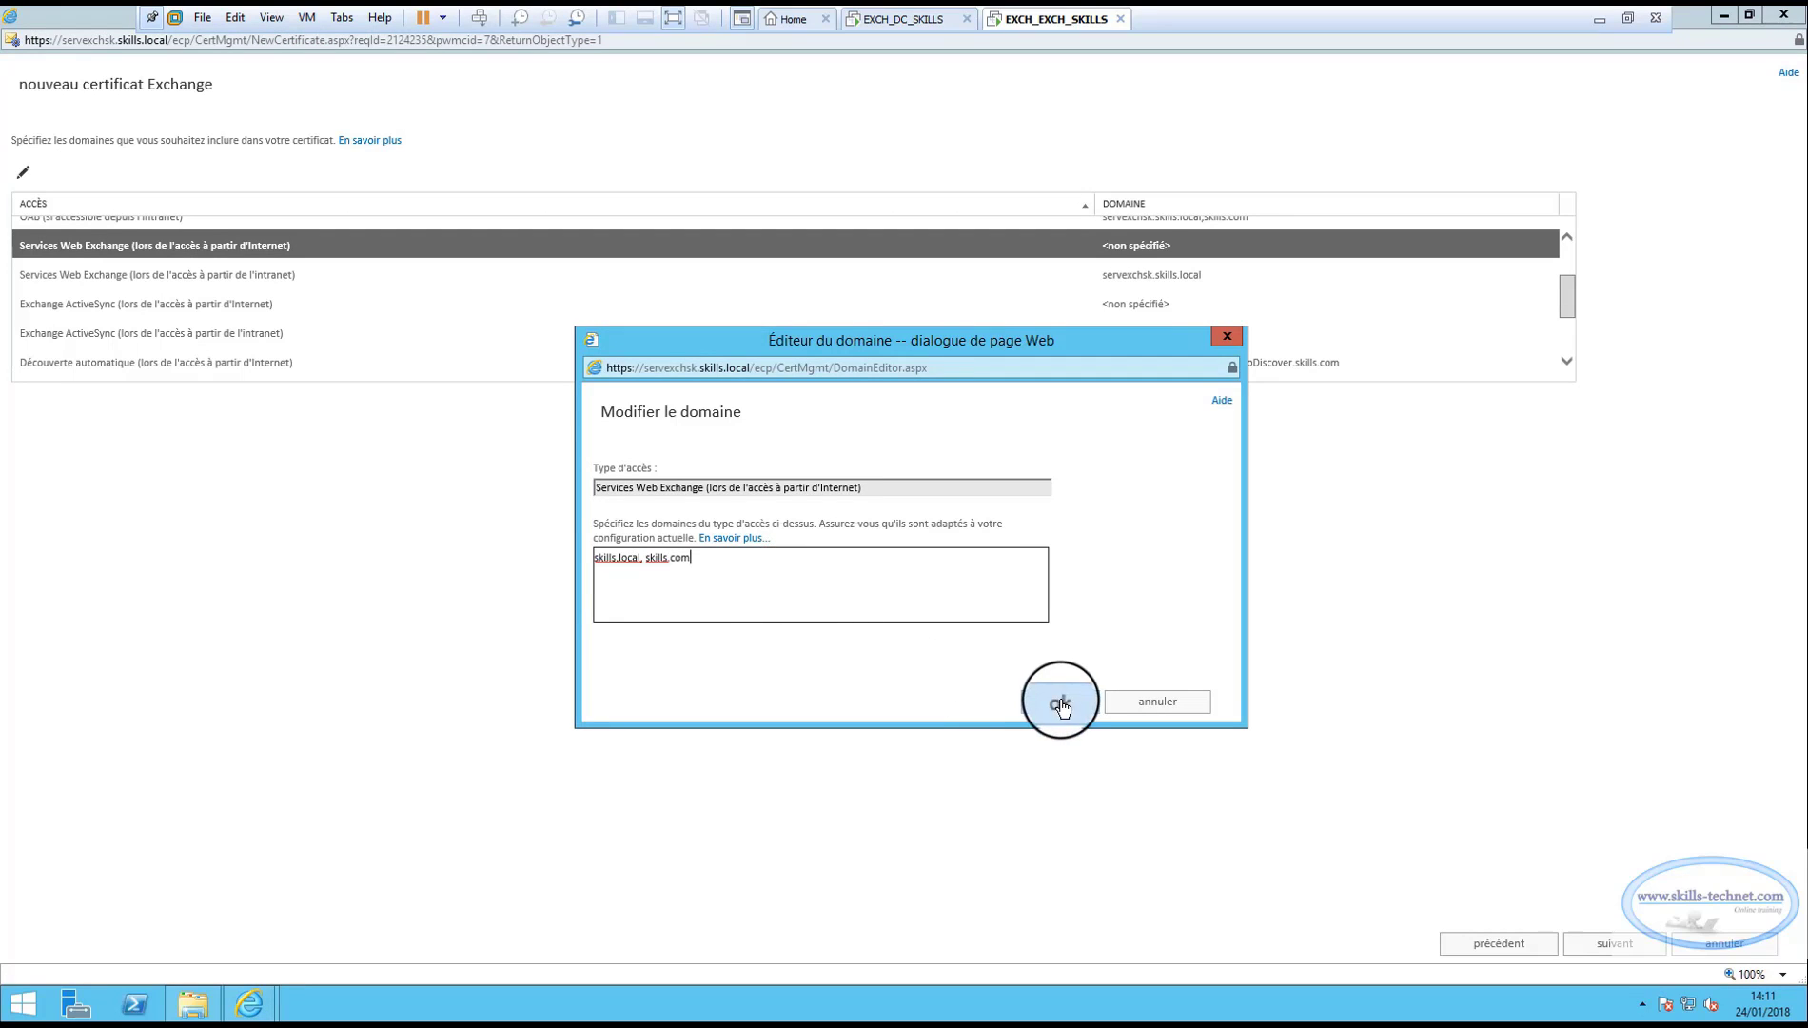
pyautogui.click(1060, 704)
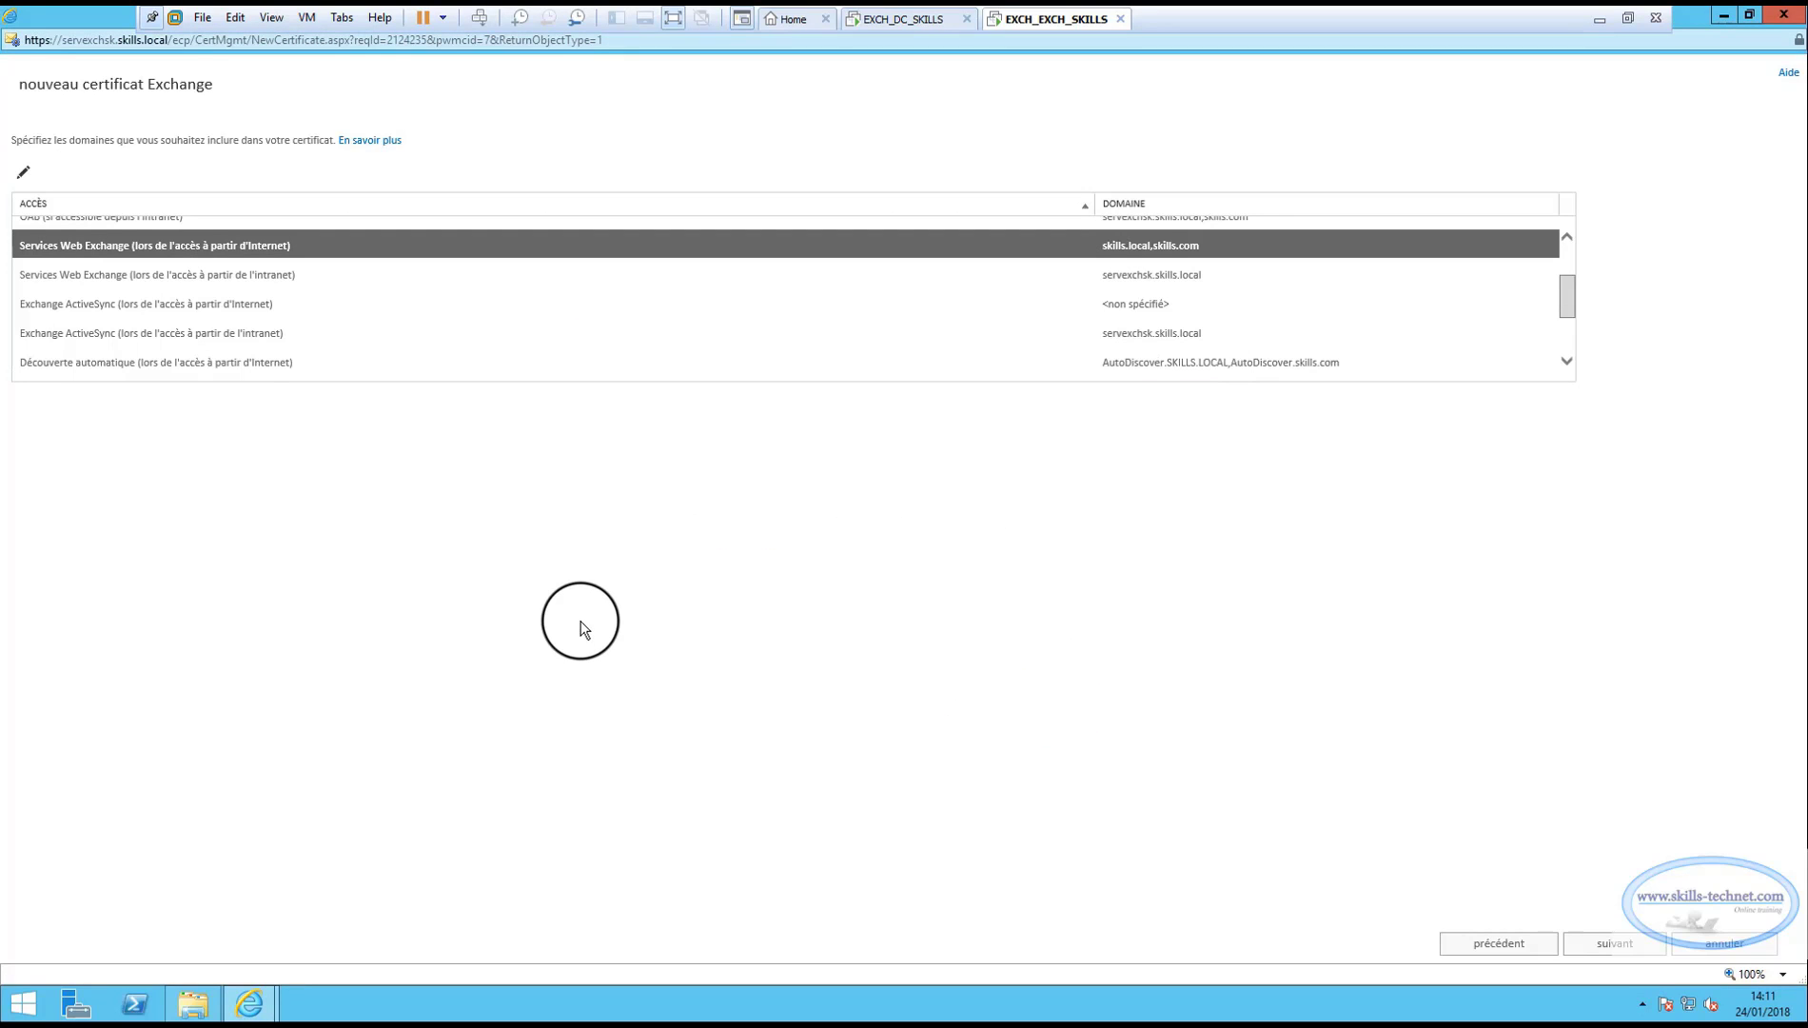
# Set the Exchange Web Services intranet domains to servexchsk.skills.local, skills.com.
pyautogui.click(191, 275)
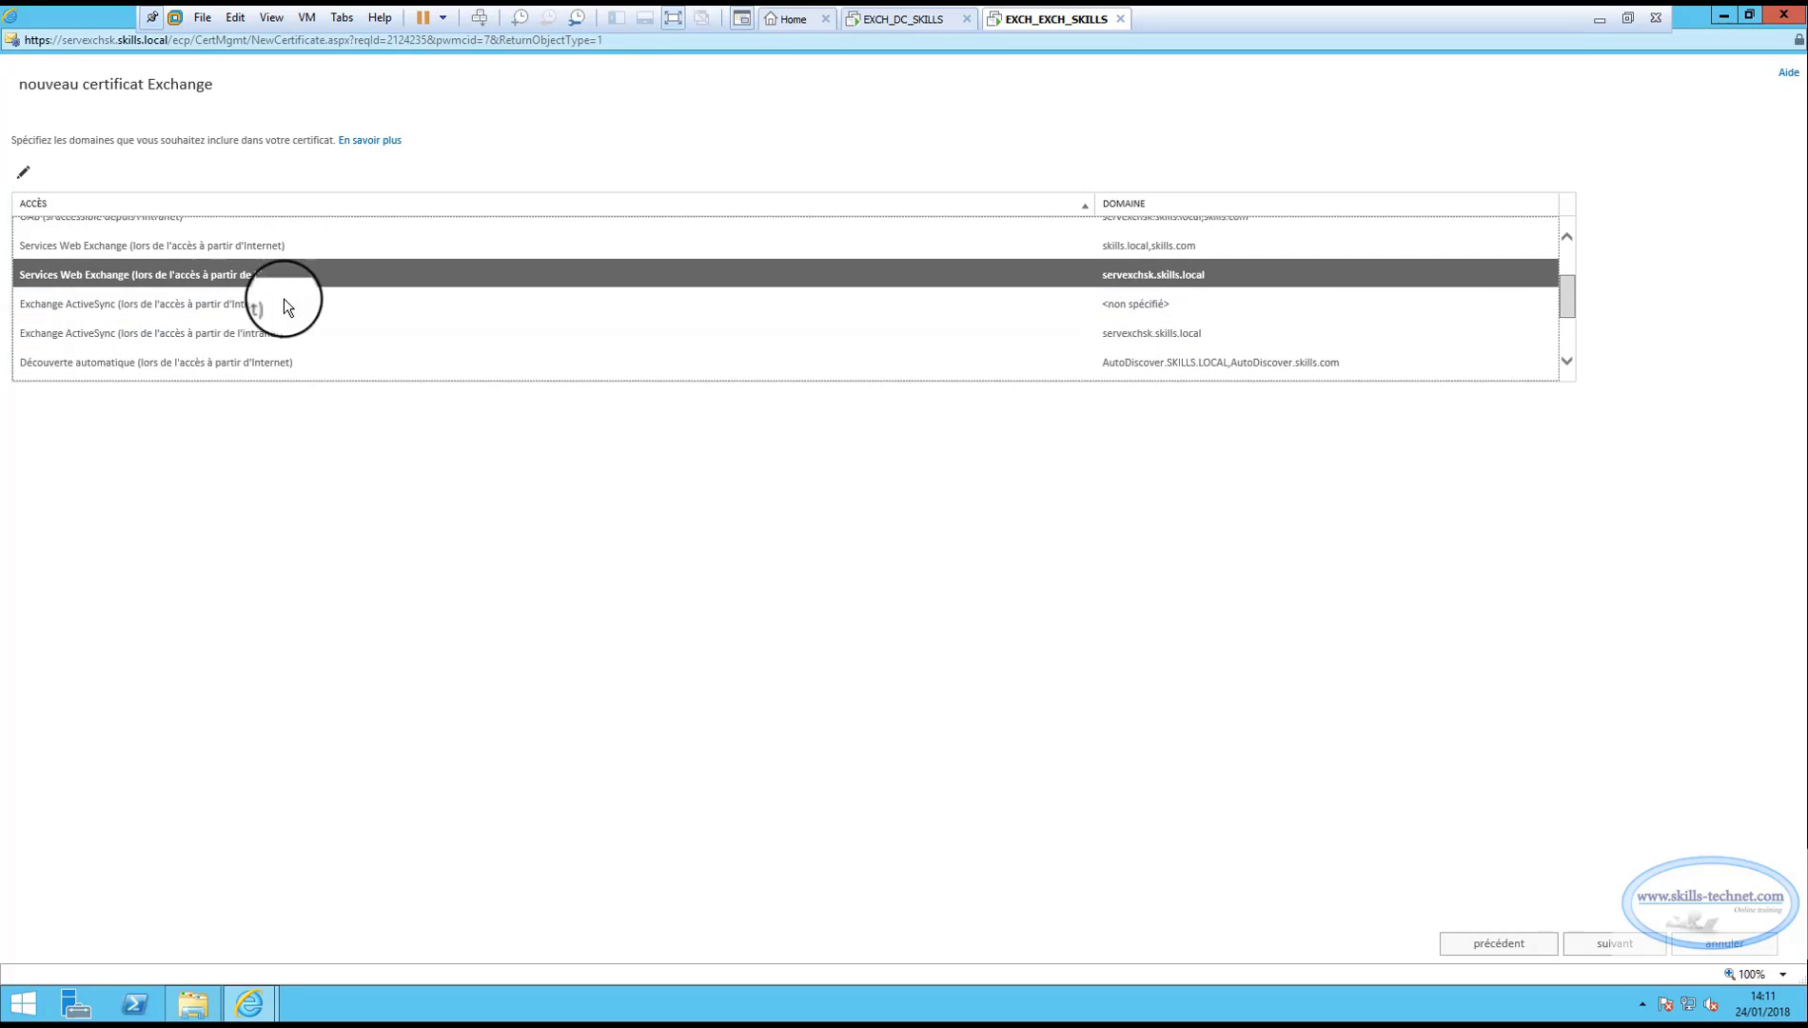
pyautogui.click(23, 172)
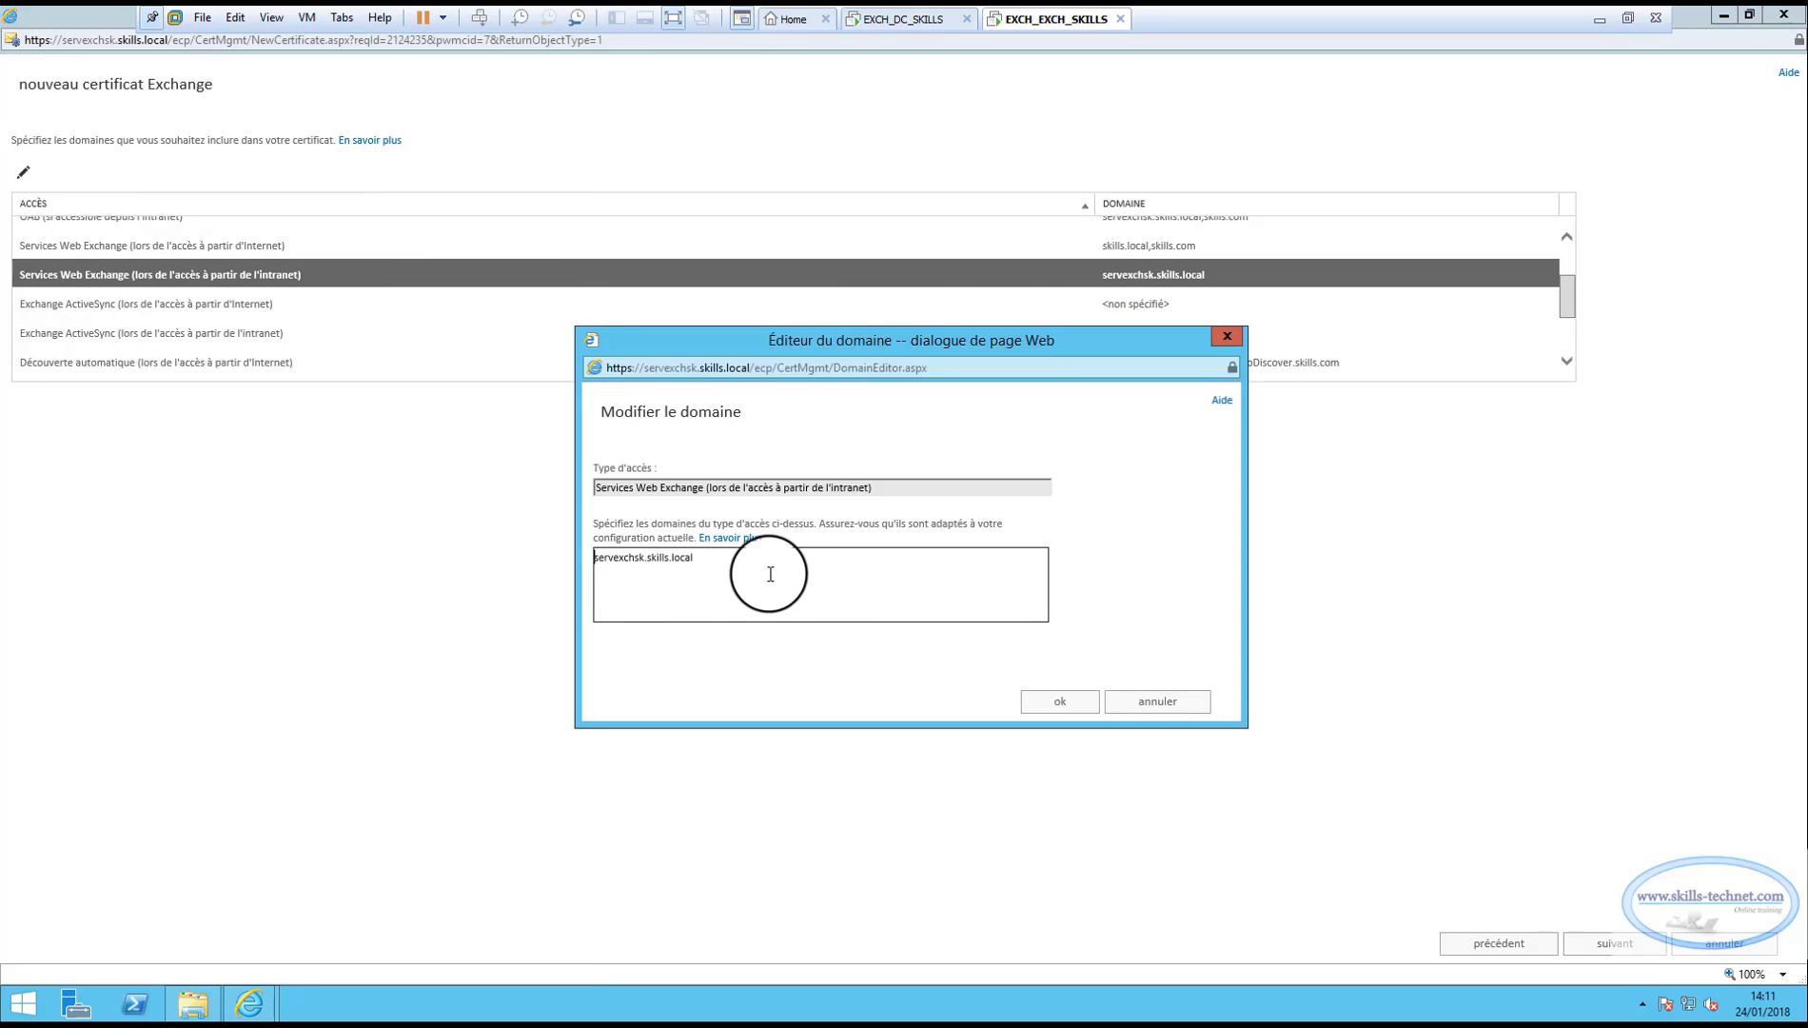
pyautogui.write(',')
pyautogui.hotkey('ctrl', 'v')
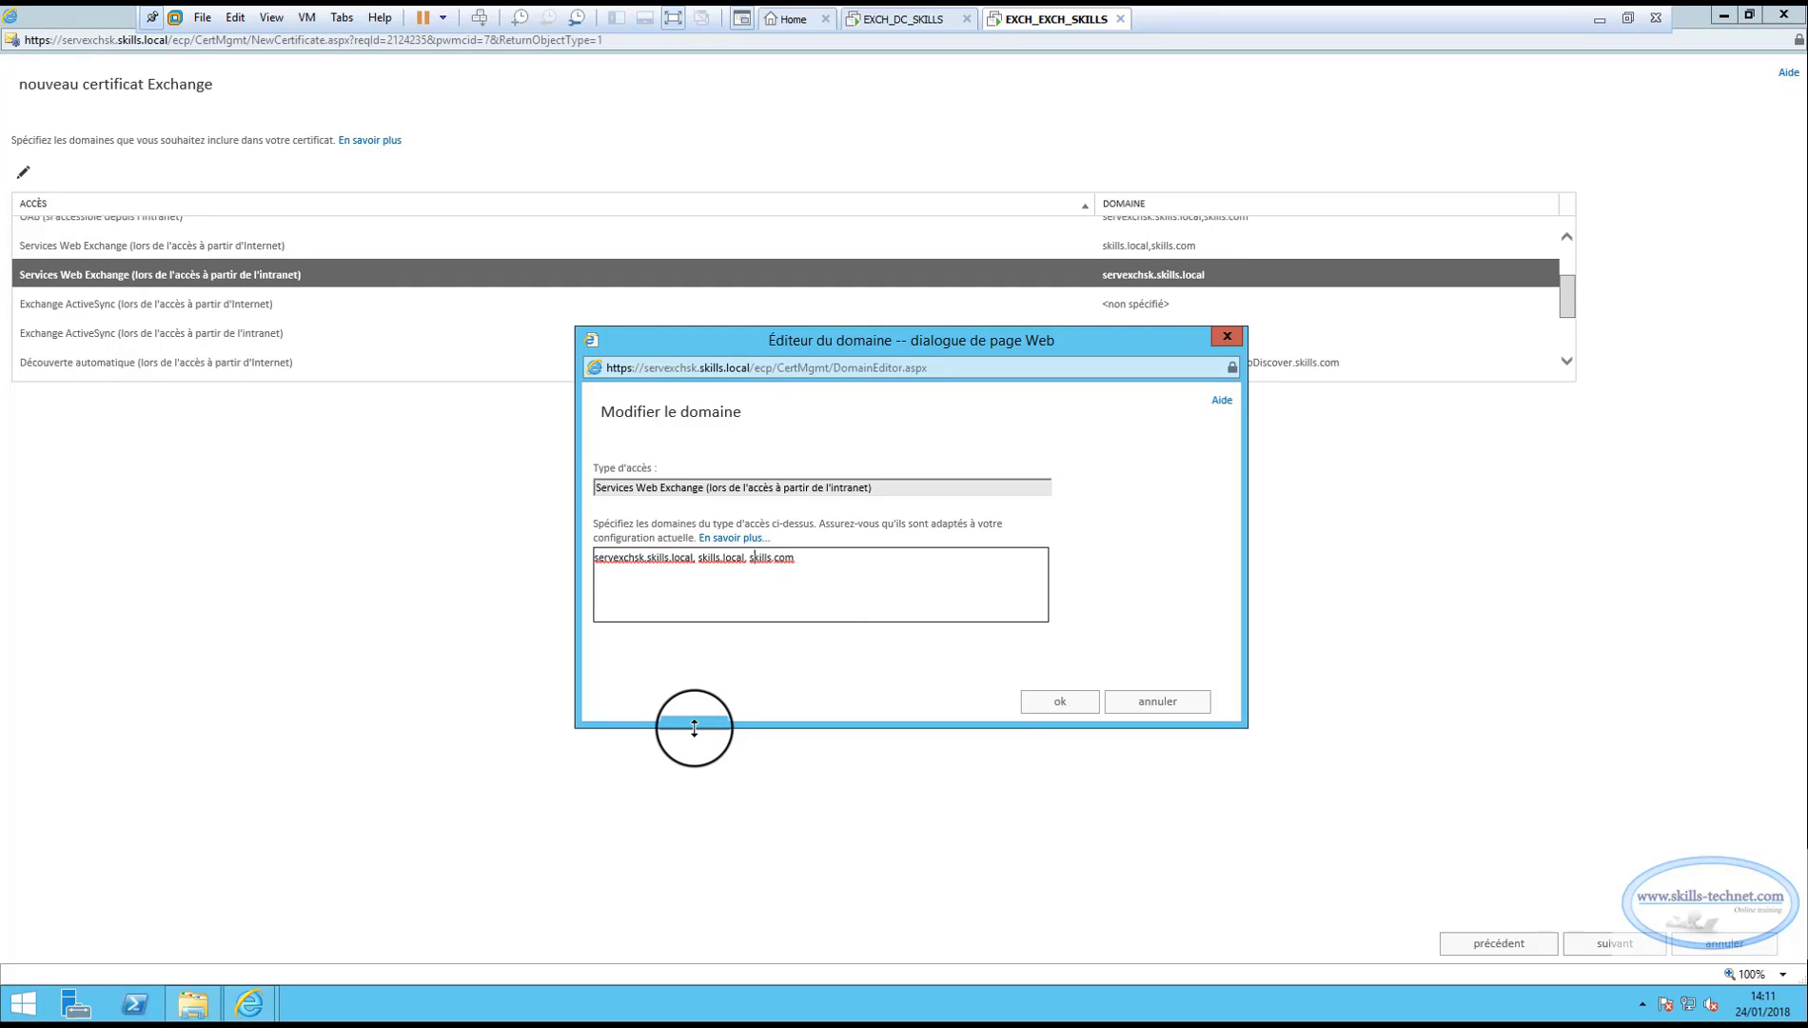
pyautogui.press('BackSpace')
pyautogui.press('BackSpace')
pyautogui.press('BackSpace')
pyautogui.press('BackSpace')
pyautogui.press('BackSpace')
pyautogui.press('BackSpace')
pyautogui.press('BackSpace')
pyautogui.press('BackSpace')
pyautogui.press('BackSpace')
pyautogui.press('BackSpace')
pyautogui.press('BackSpace')
pyautogui.press('BackSpace')
pyautogui.press('BackSpace')
pyautogui.press('BackSpace')
pyautogui.press('BackSpace')
pyautogui.click(1051, 704)
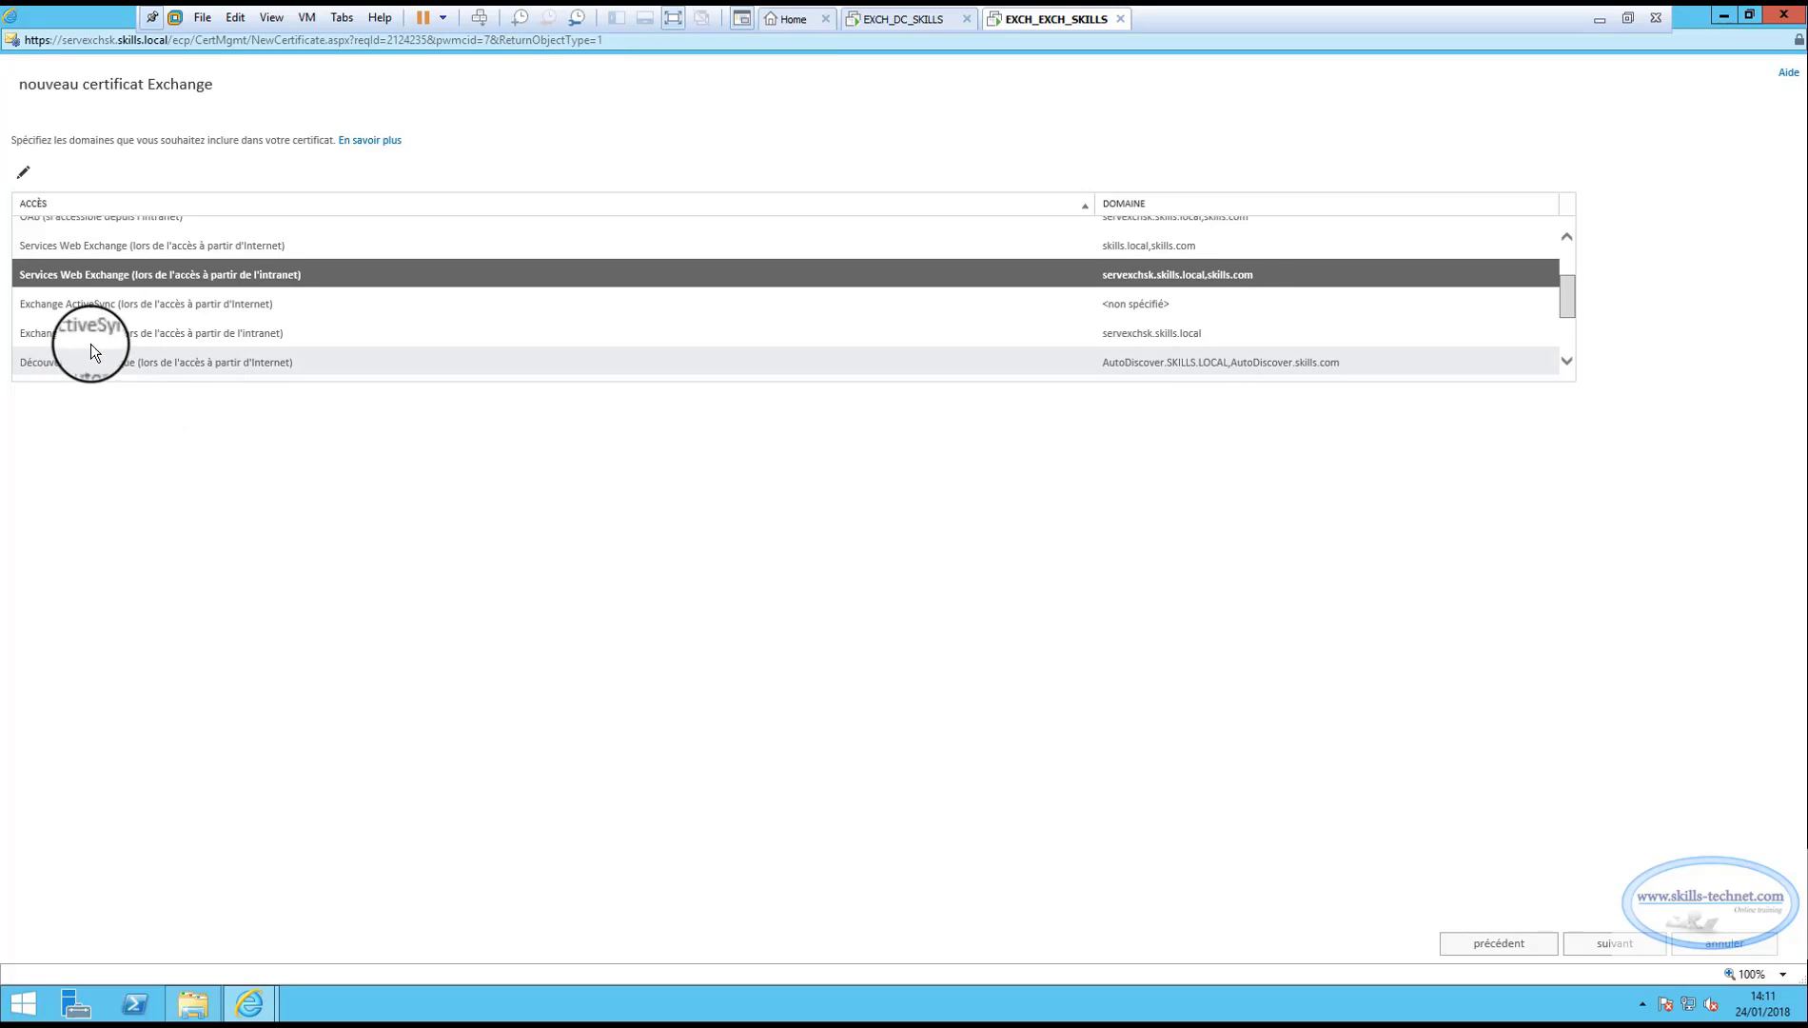
# Set the ActiveSync Internet access domains to skills.local, skills.com.
pyautogui.click(103, 307)
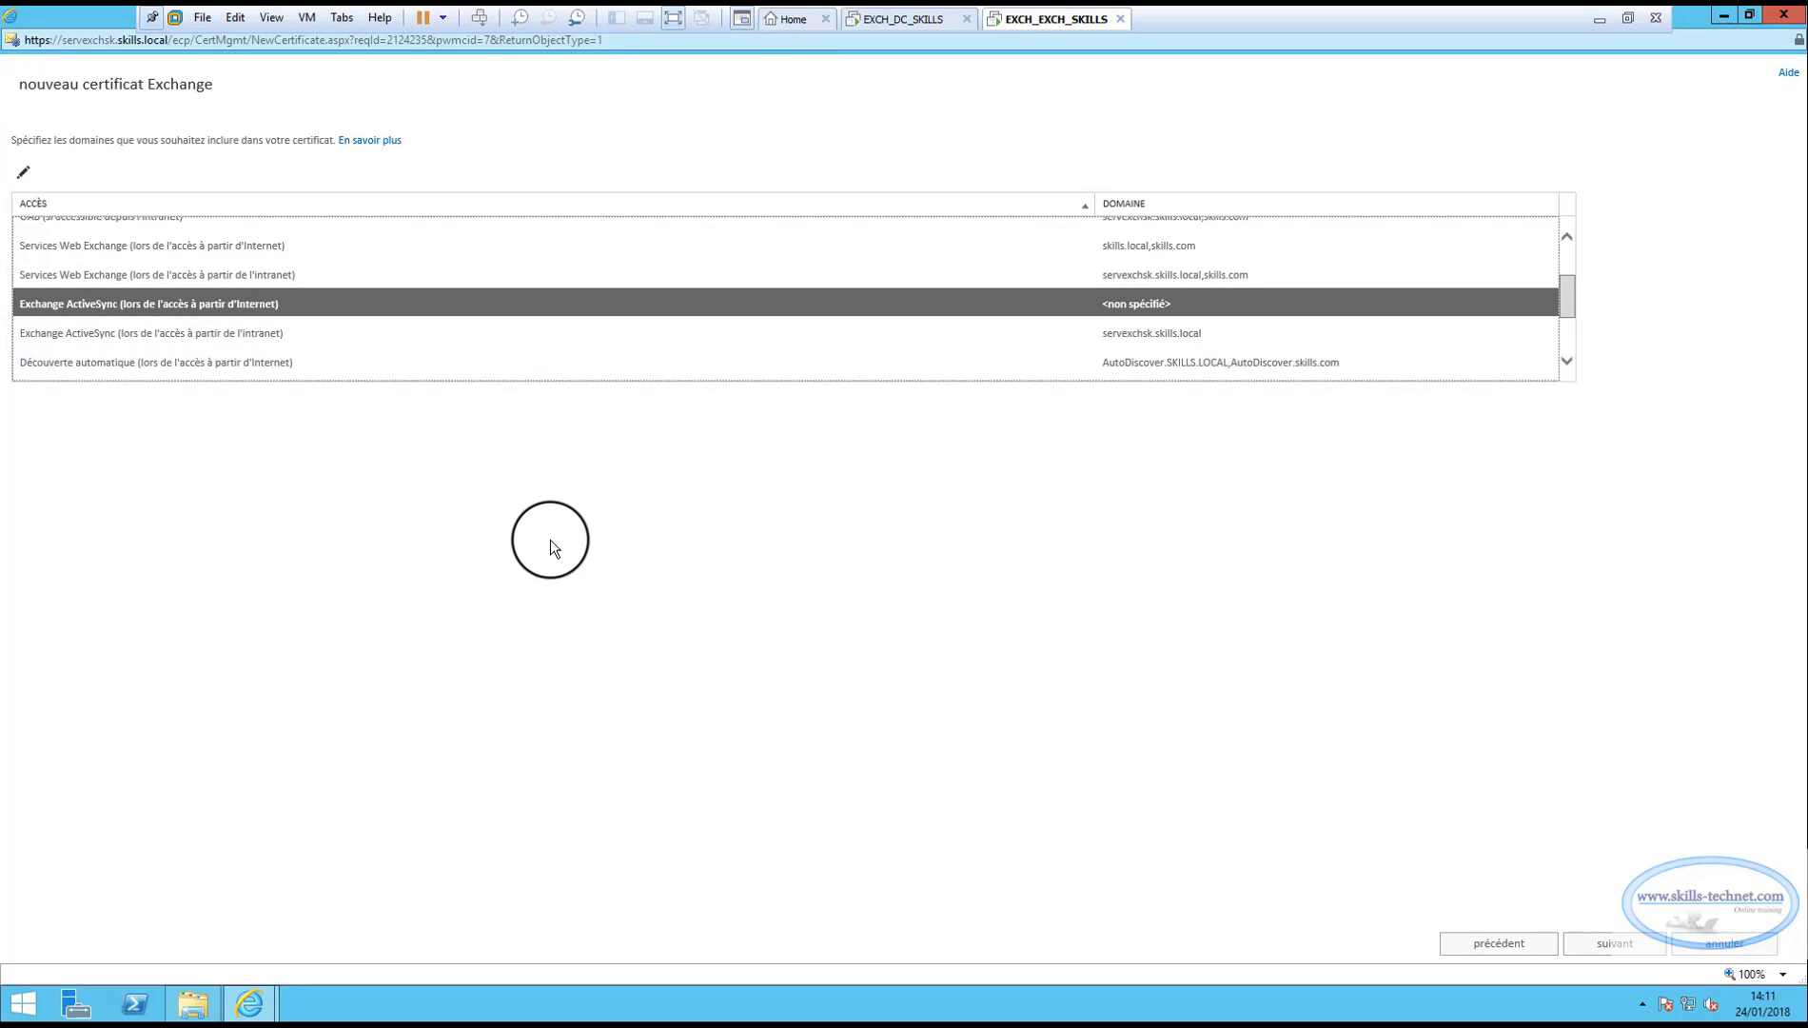
pyautogui.click(23, 173)
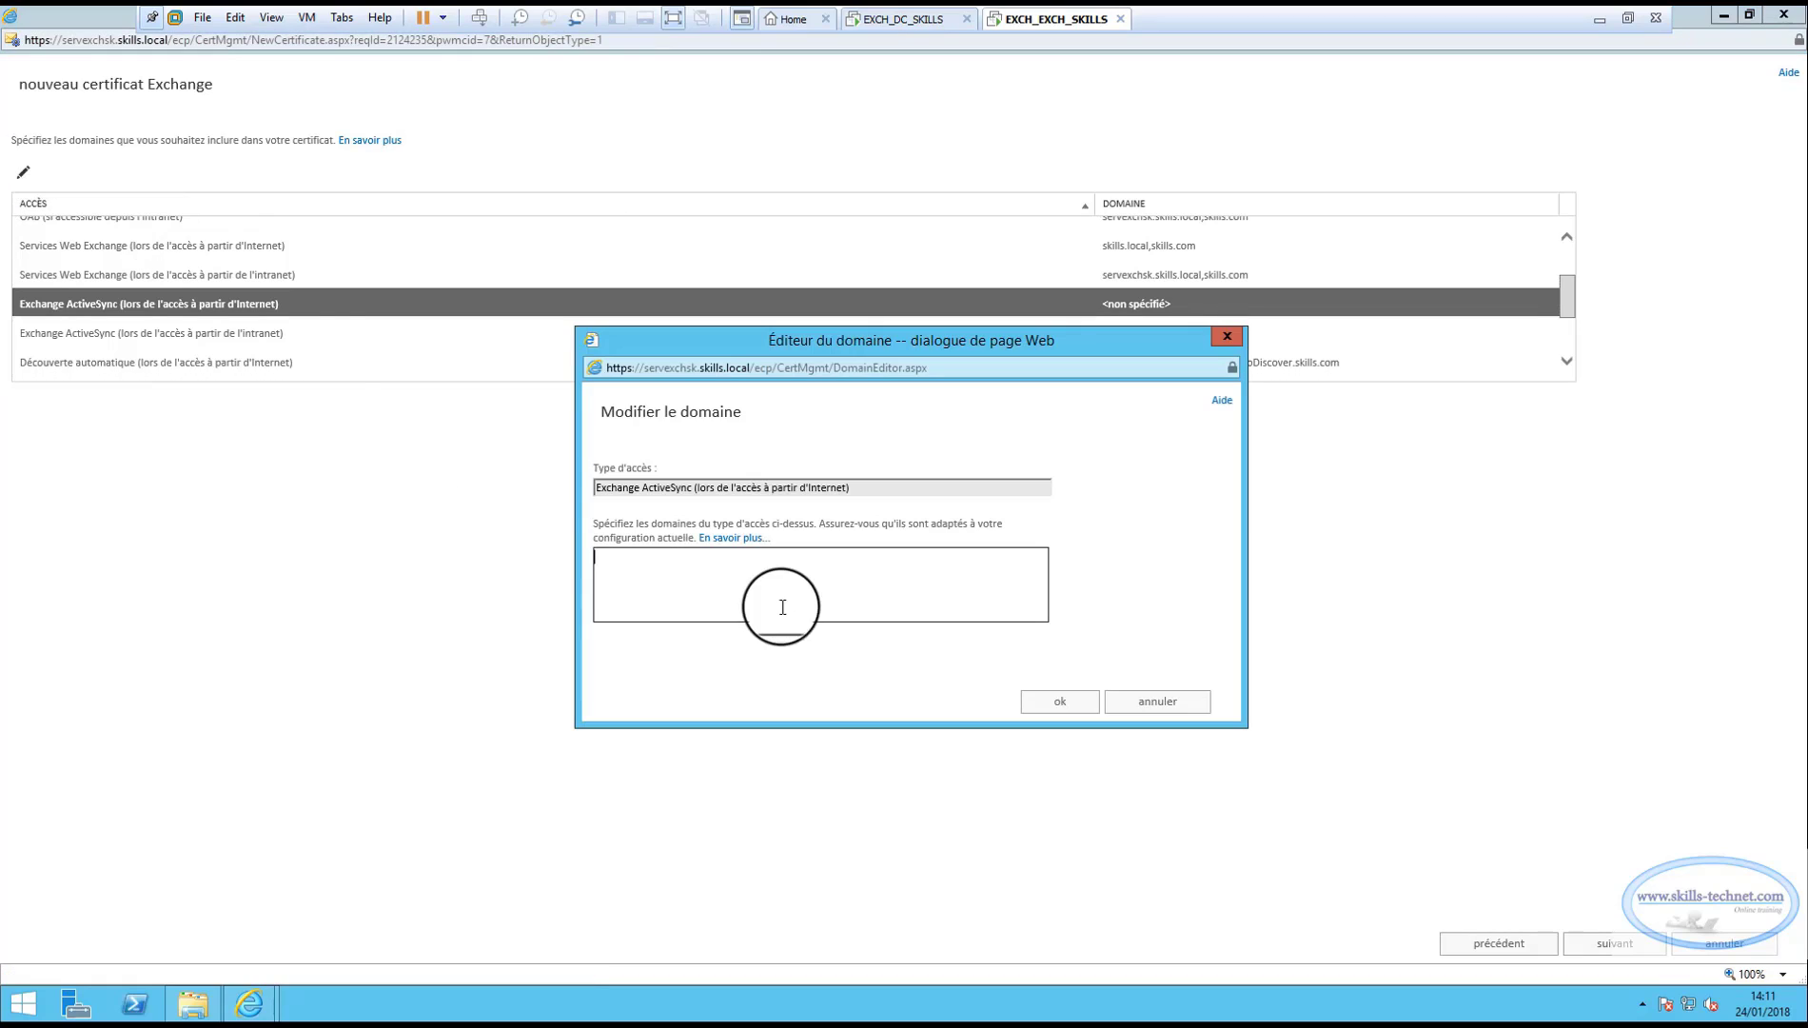
pyautogui.write('skills.local, skills.com')
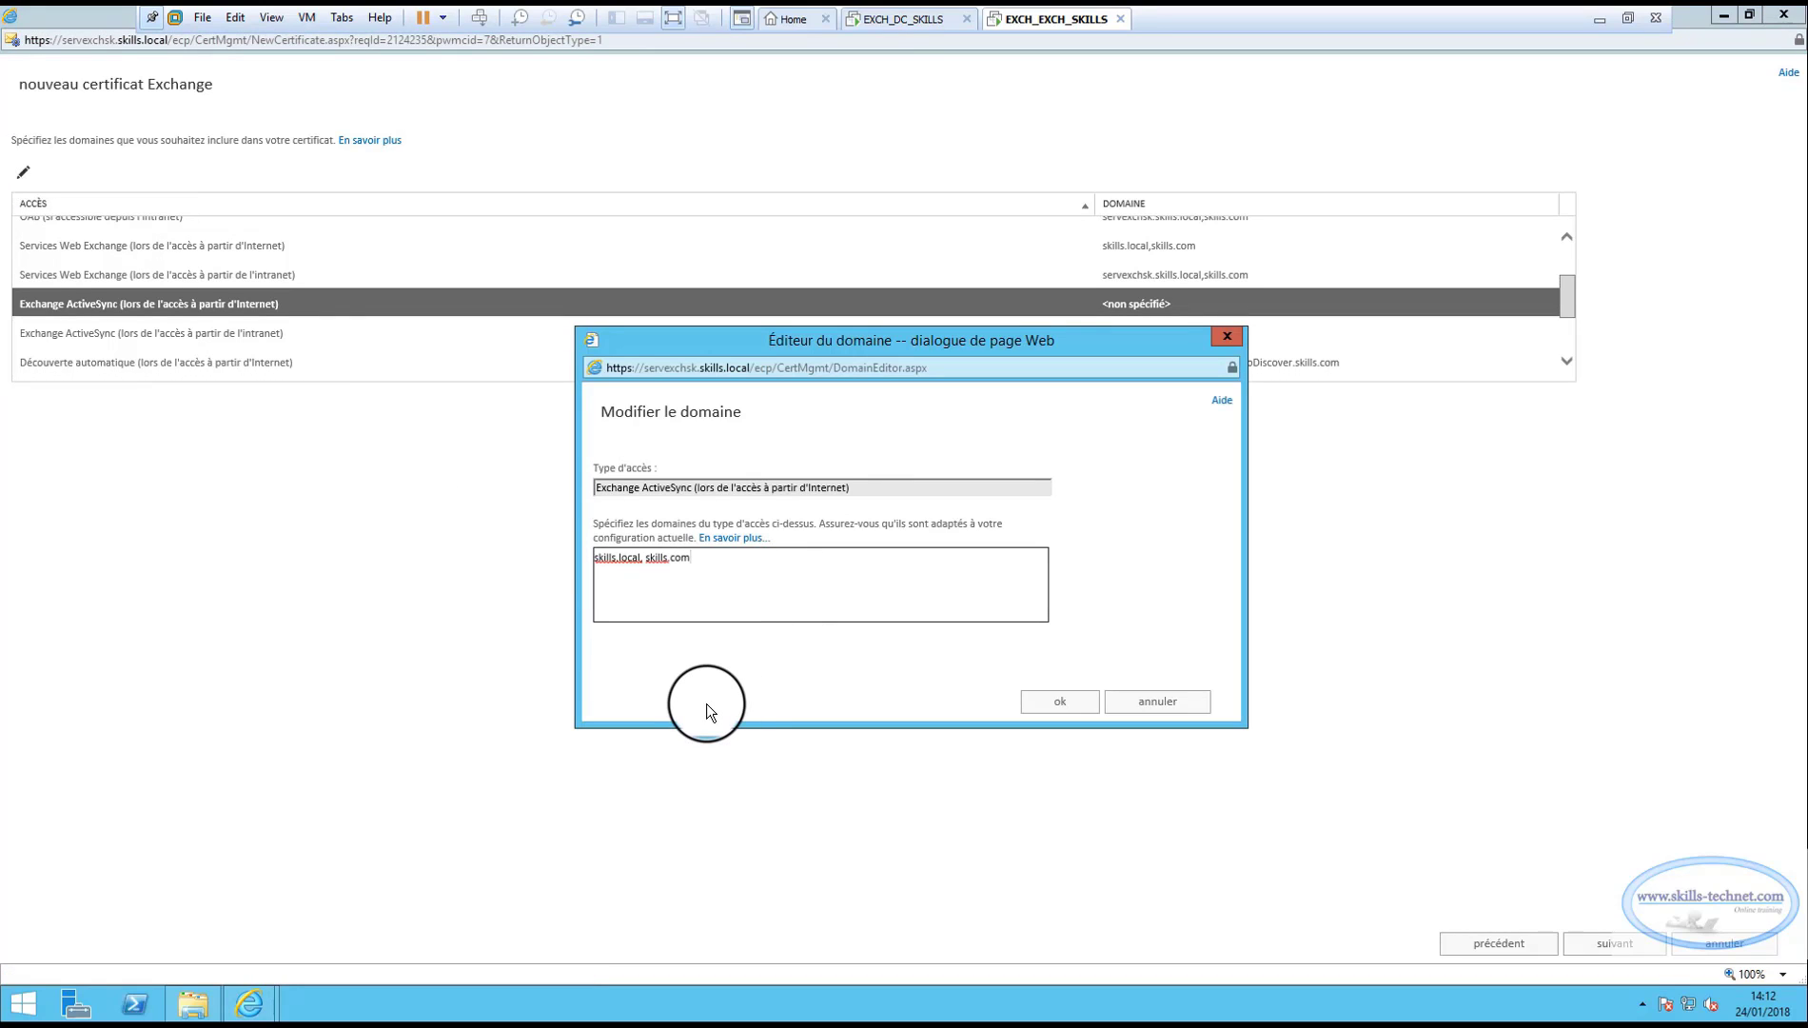
pyautogui.click(1059, 701)
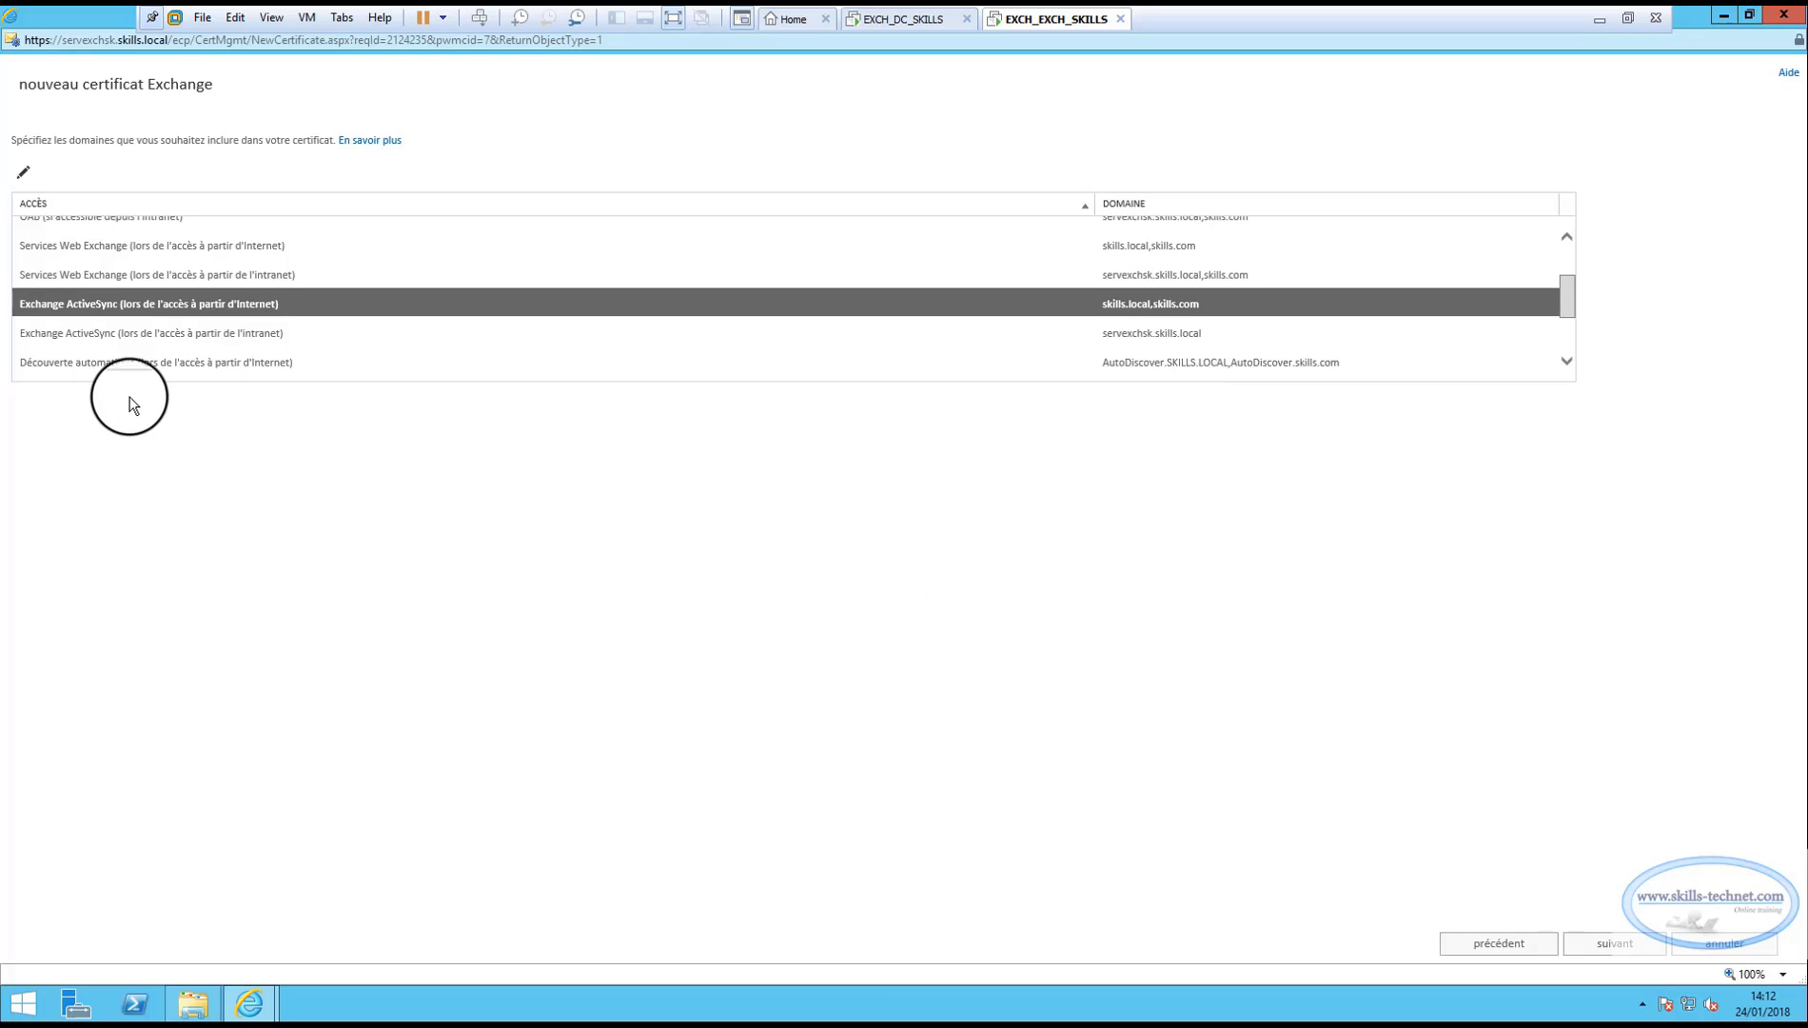
# Set the ActiveSync intranet domains to servexchsk.skills.local, skills.com.
pyautogui.click(133, 335)
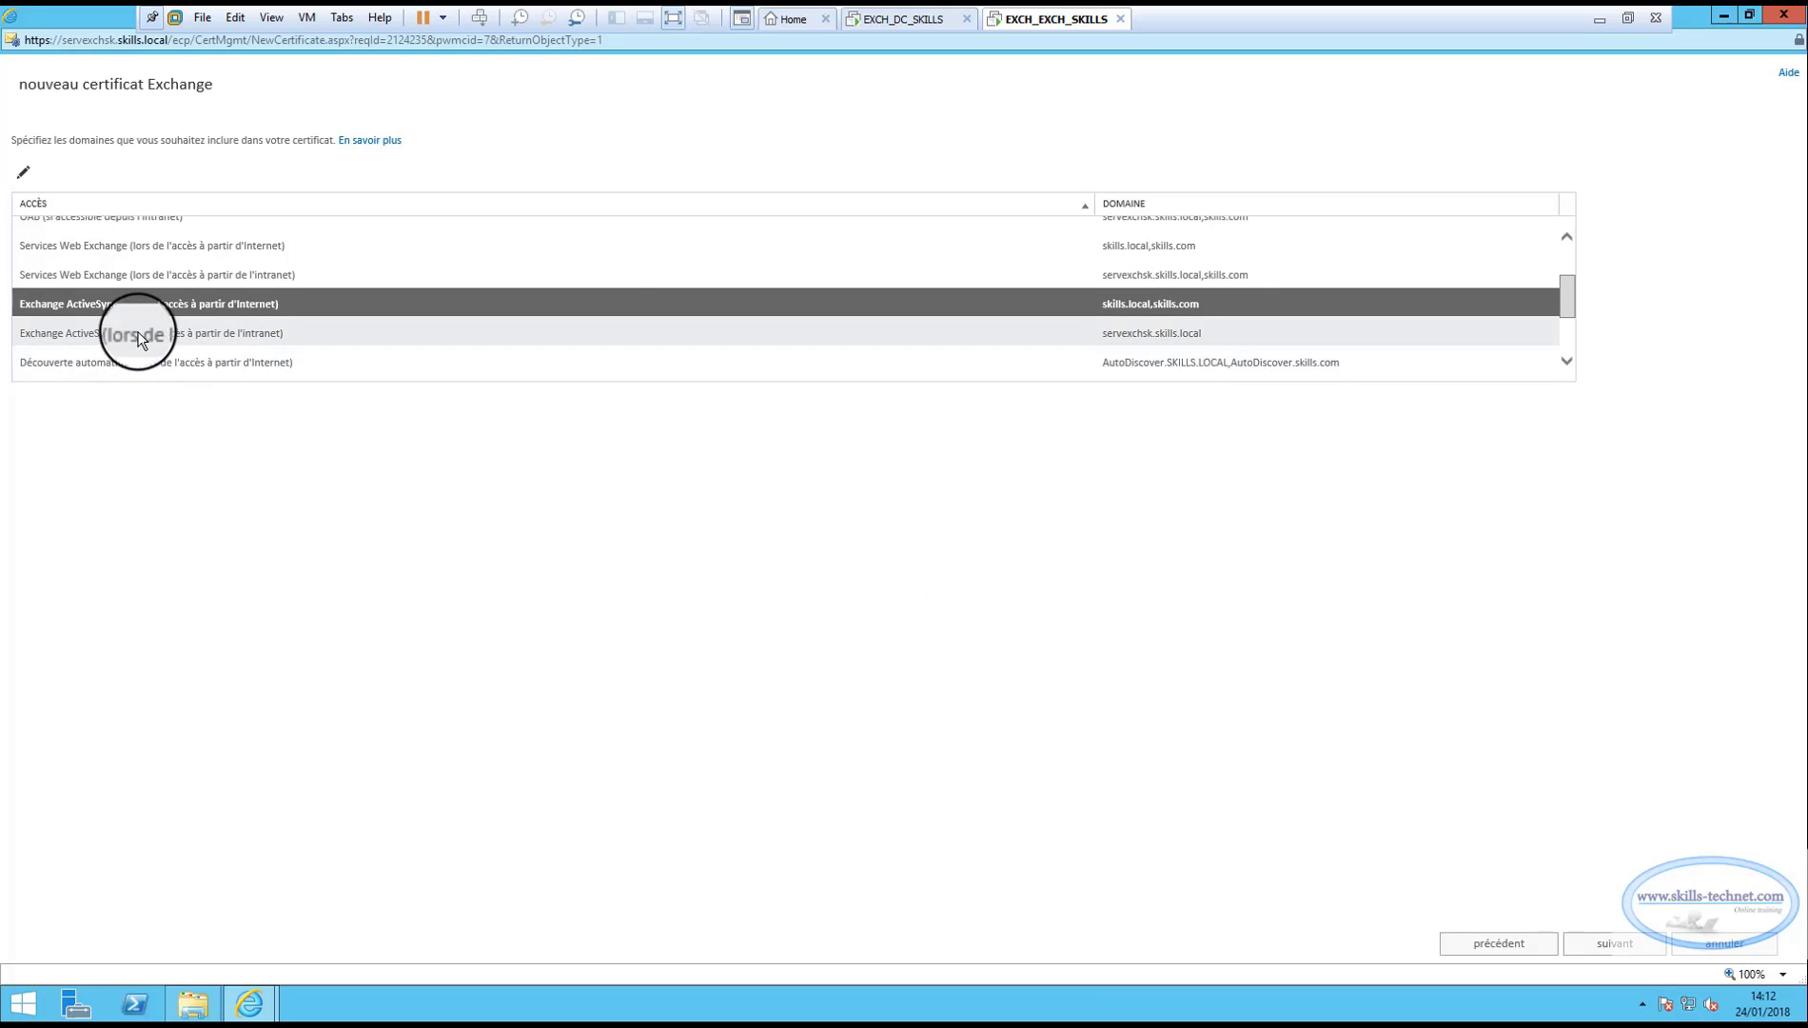
pyautogui.click(24, 173)
pyautogui.click(749, 553)
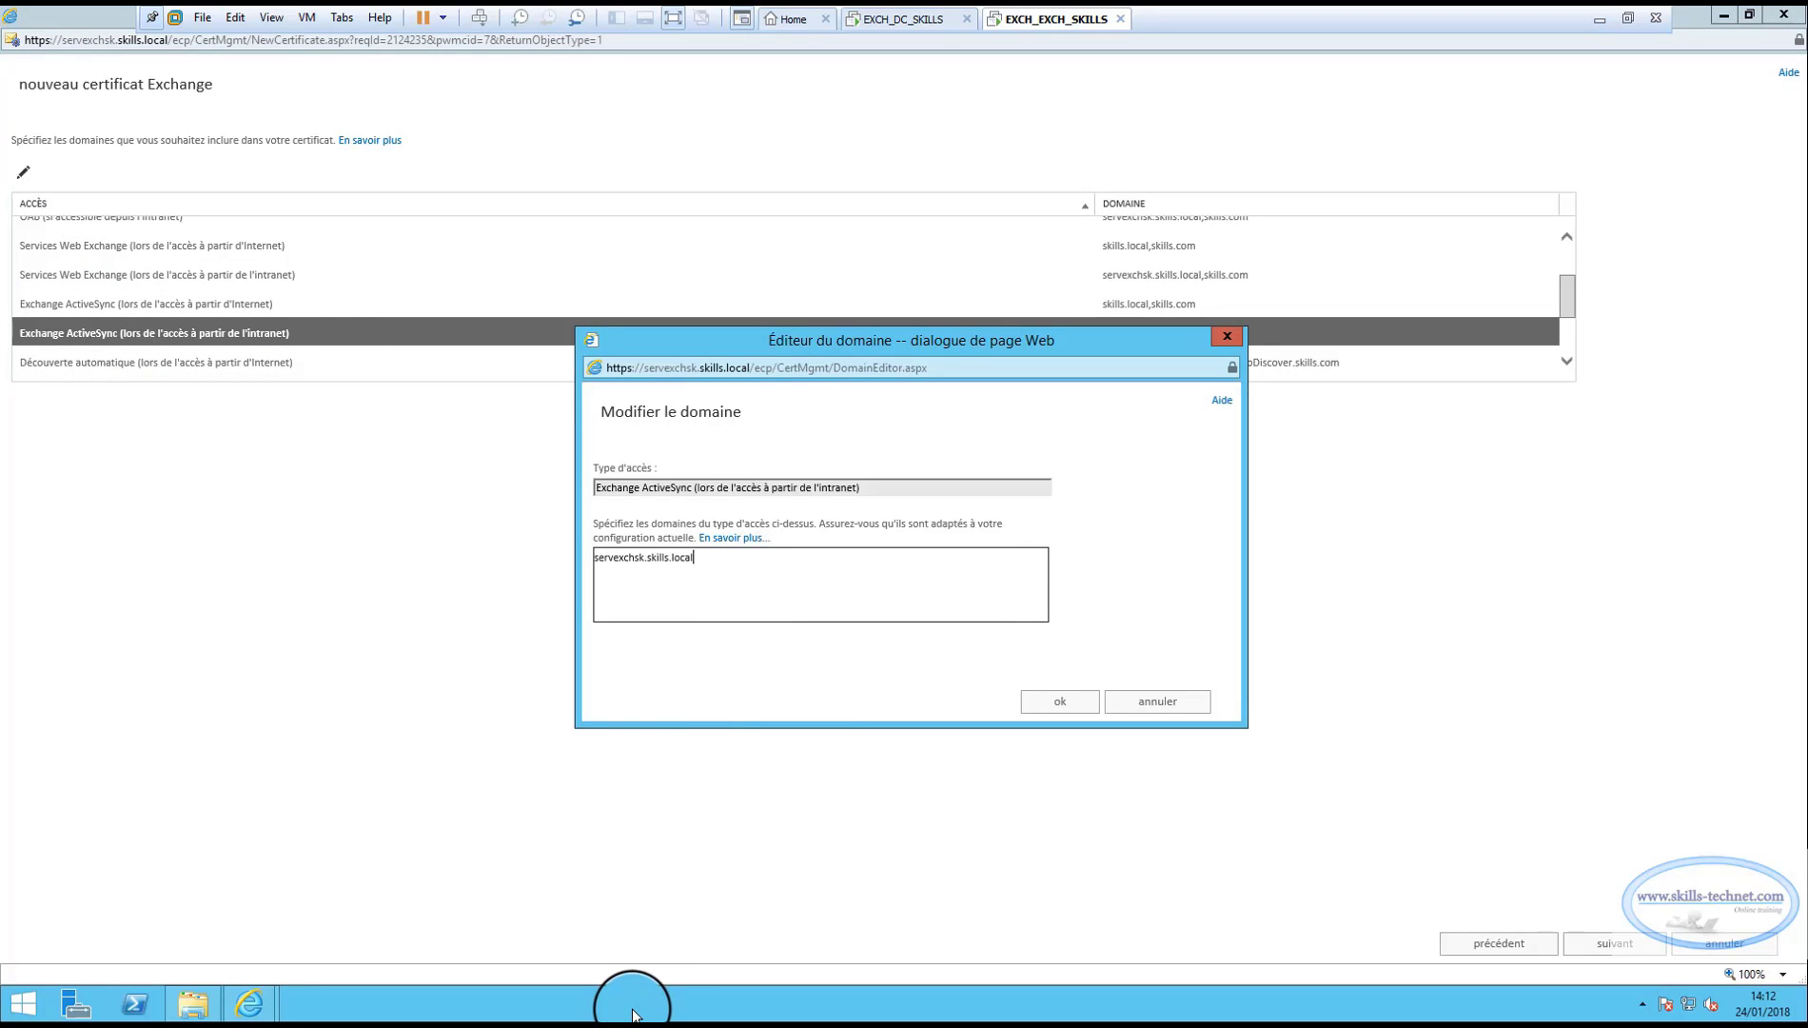
pyautogui.write(', skills.local, skills.com')
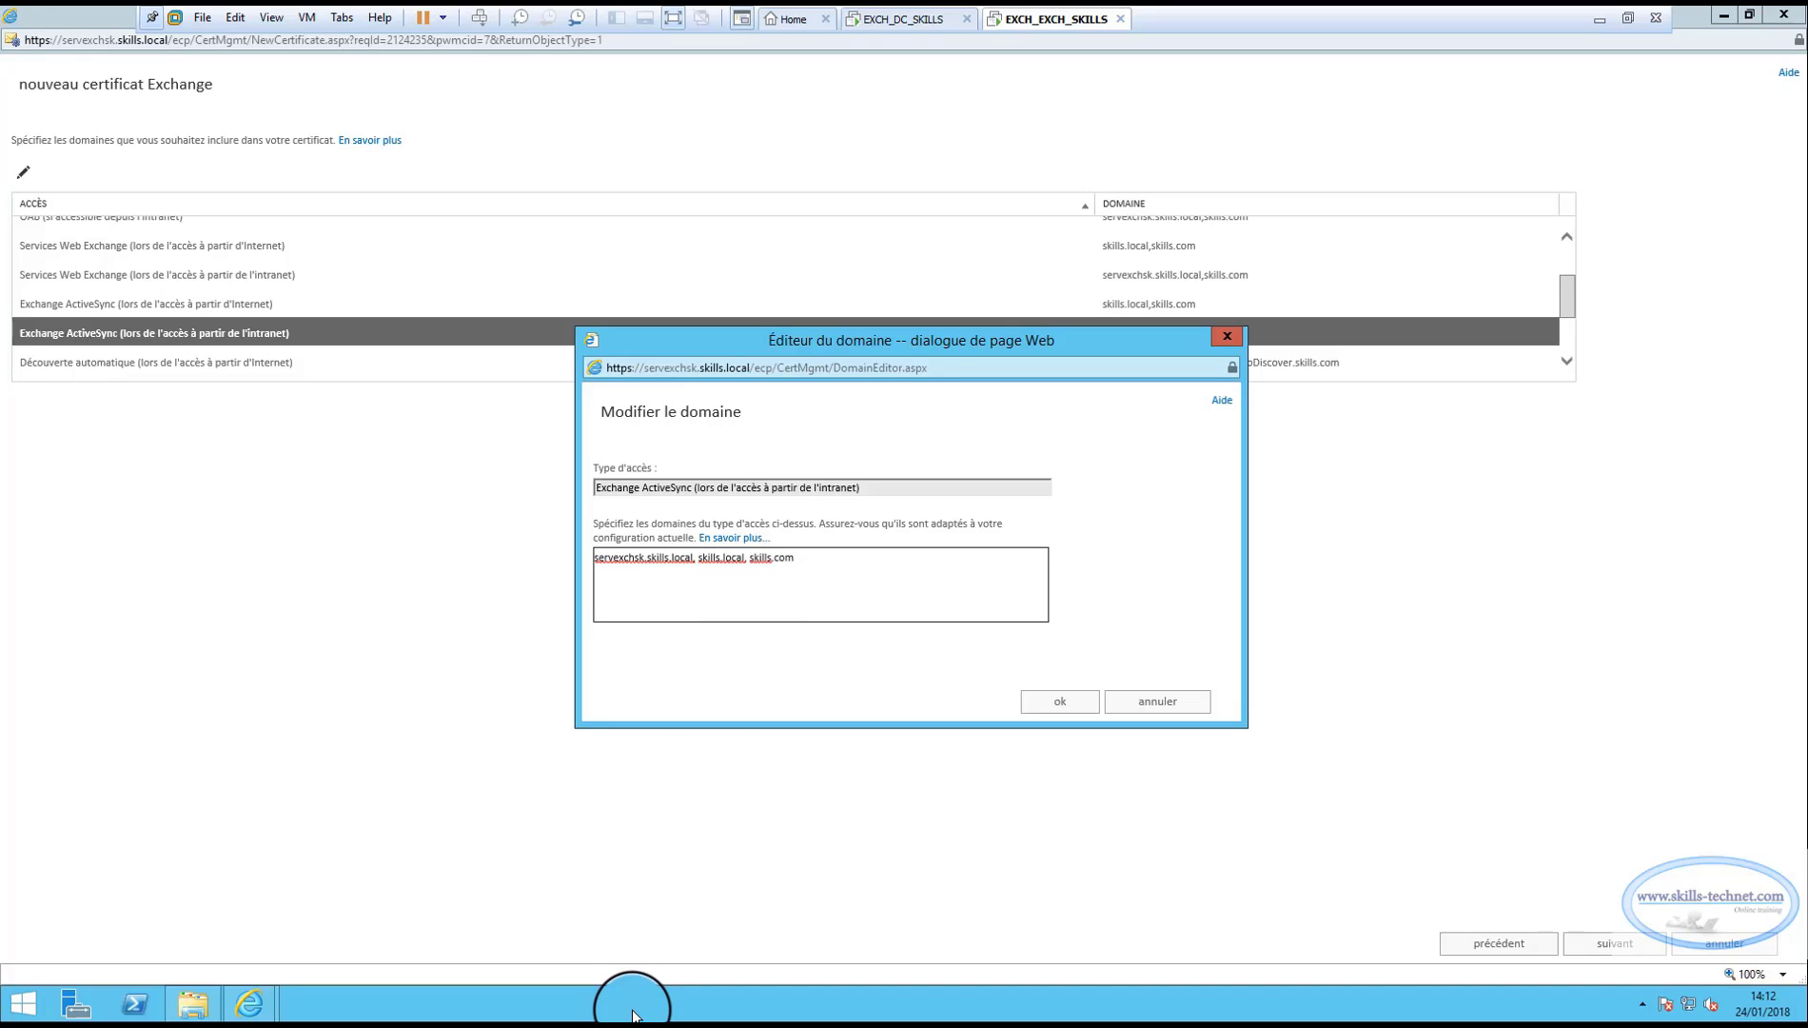
pyautogui.press('Left')
pyautogui.press('Left')
pyautogui.press('Left')
pyautogui.press('Left')
pyautogui.press('Left')
pyautogui.press('Left')
pyautogui.press('Left')
pyautogui.press('BackSpace')
pyautogui.press('BackSpace')
pyautogui.press('BackSpace')
pyautogui.press('BackSpace')
pyautogui.press('BackSpace')
pyautogui.press('BackSpace')
pyautogui.press('BackSpace')
pyautogui.press('BackSpace')
pyautogui.press('BackSpace')
pyautogui.press('BackSpace')
pyautogui.press('BackSpace')
pyautogui.press('BackSpace')
pyautogui.press('BackSpace')
pyautogui.press('BackSpace')
pyautogui.click(1057, 702)
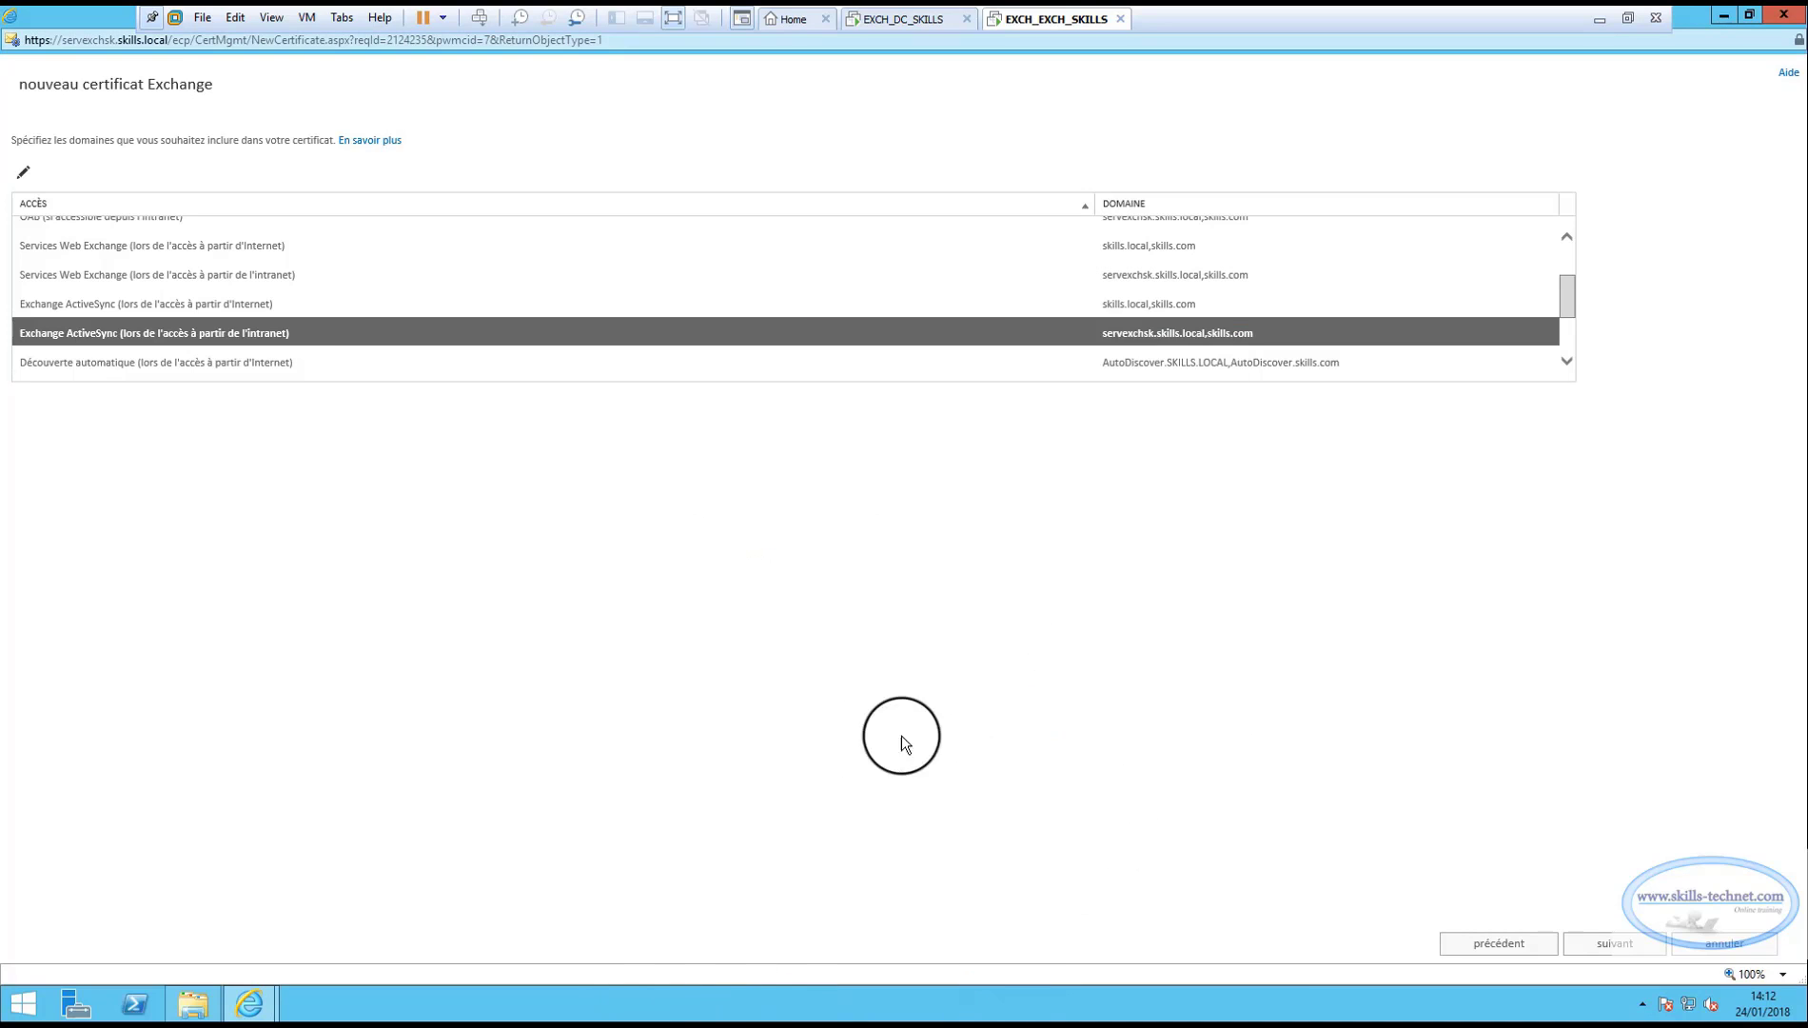
pyautogui.scroll(-1, 336, 330)
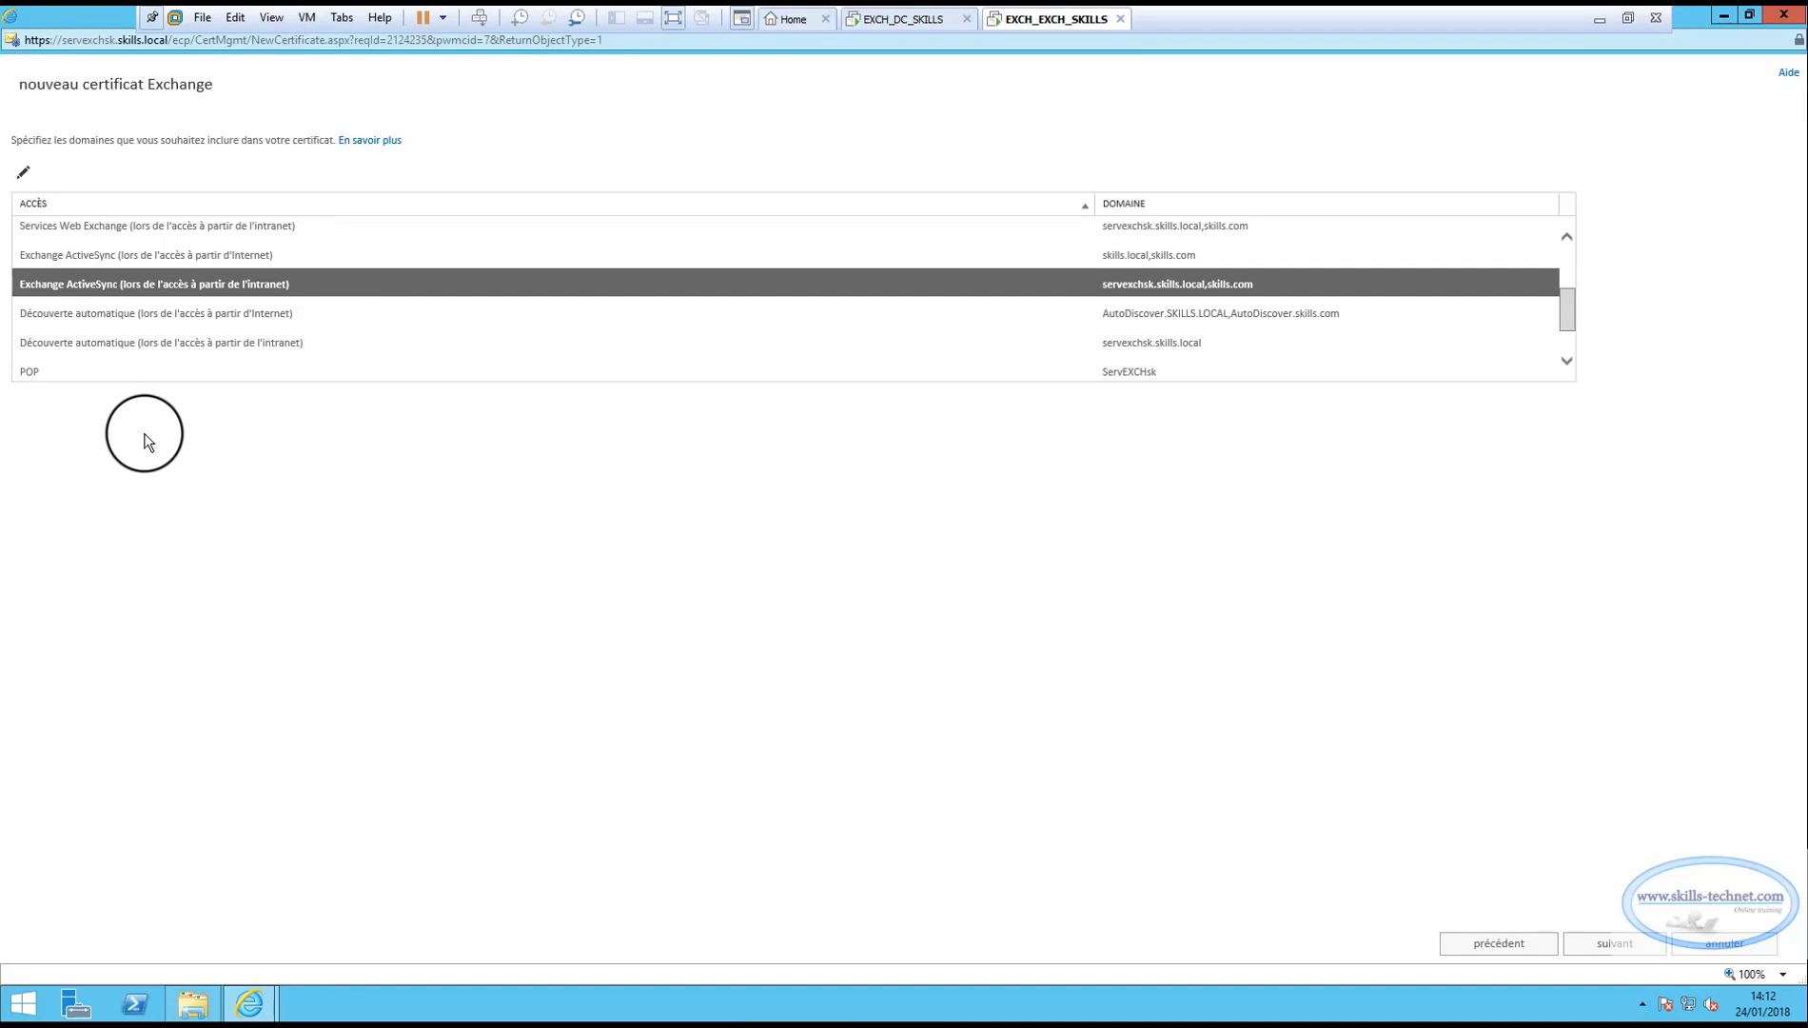
# Review the Internet AutoDiscover domains and keep them unchanged.
pyautogui.click(138, 315)
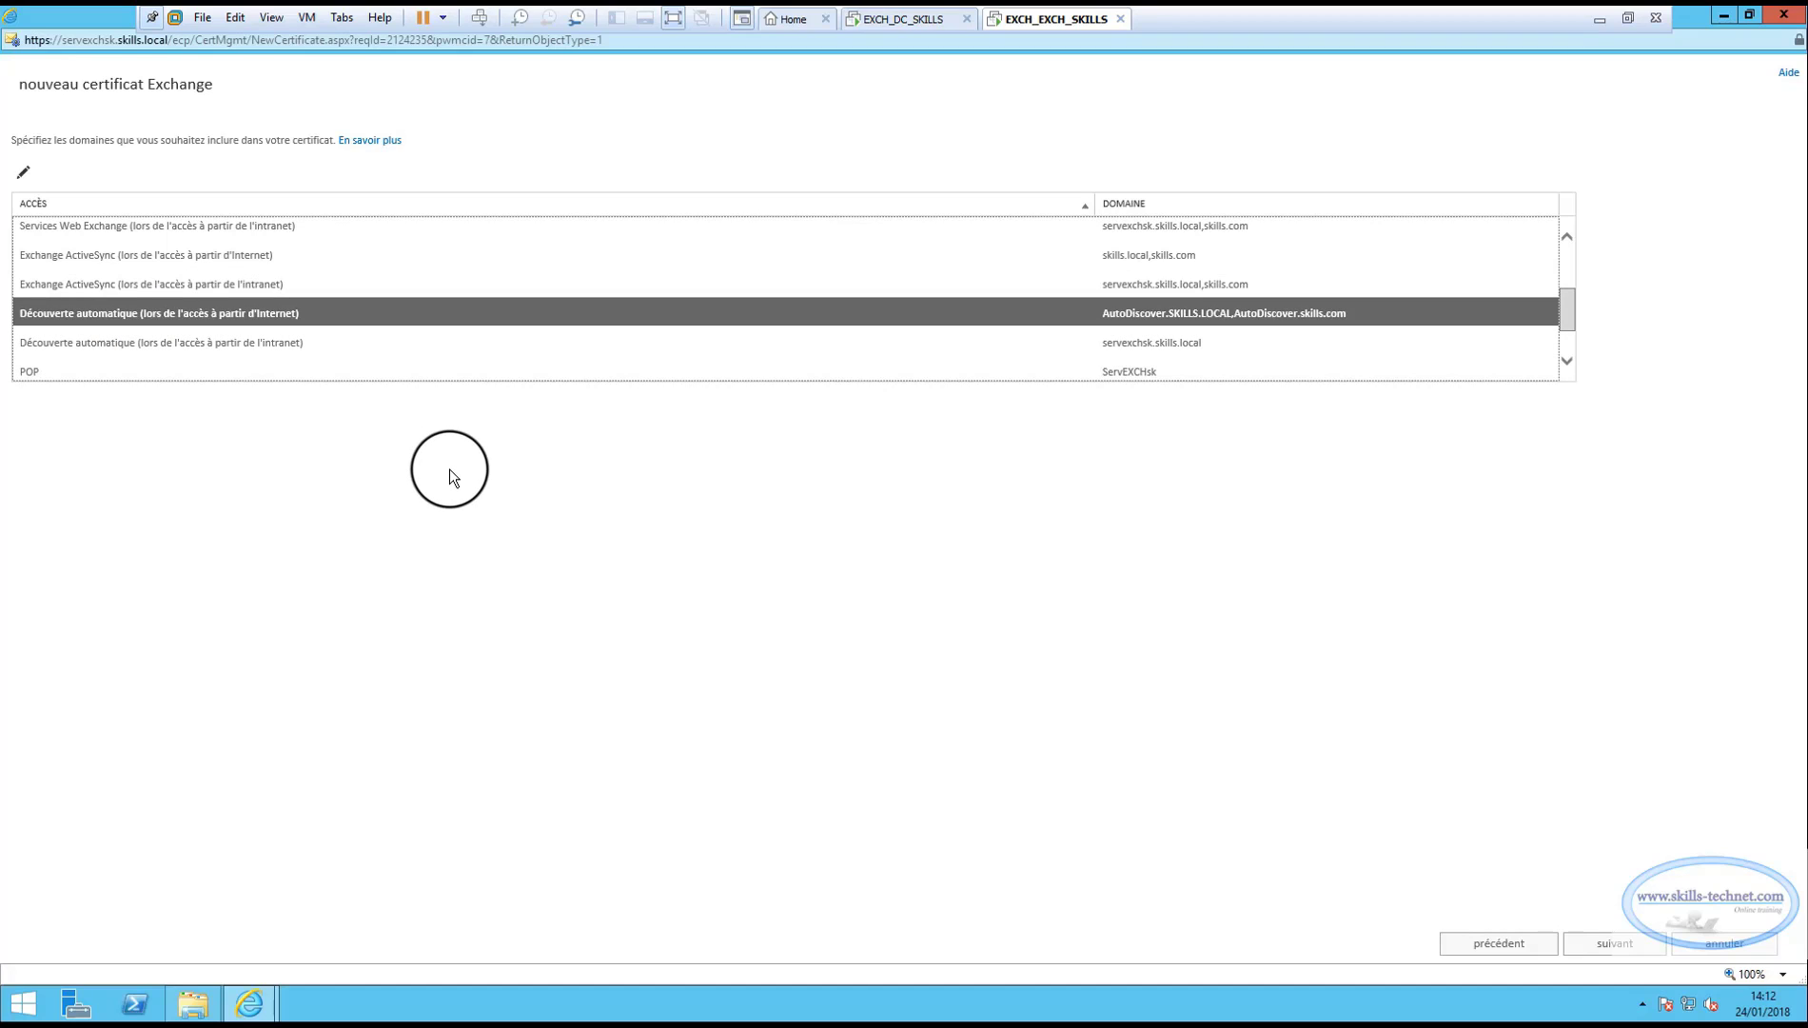
pyautogui.click(23, 172)
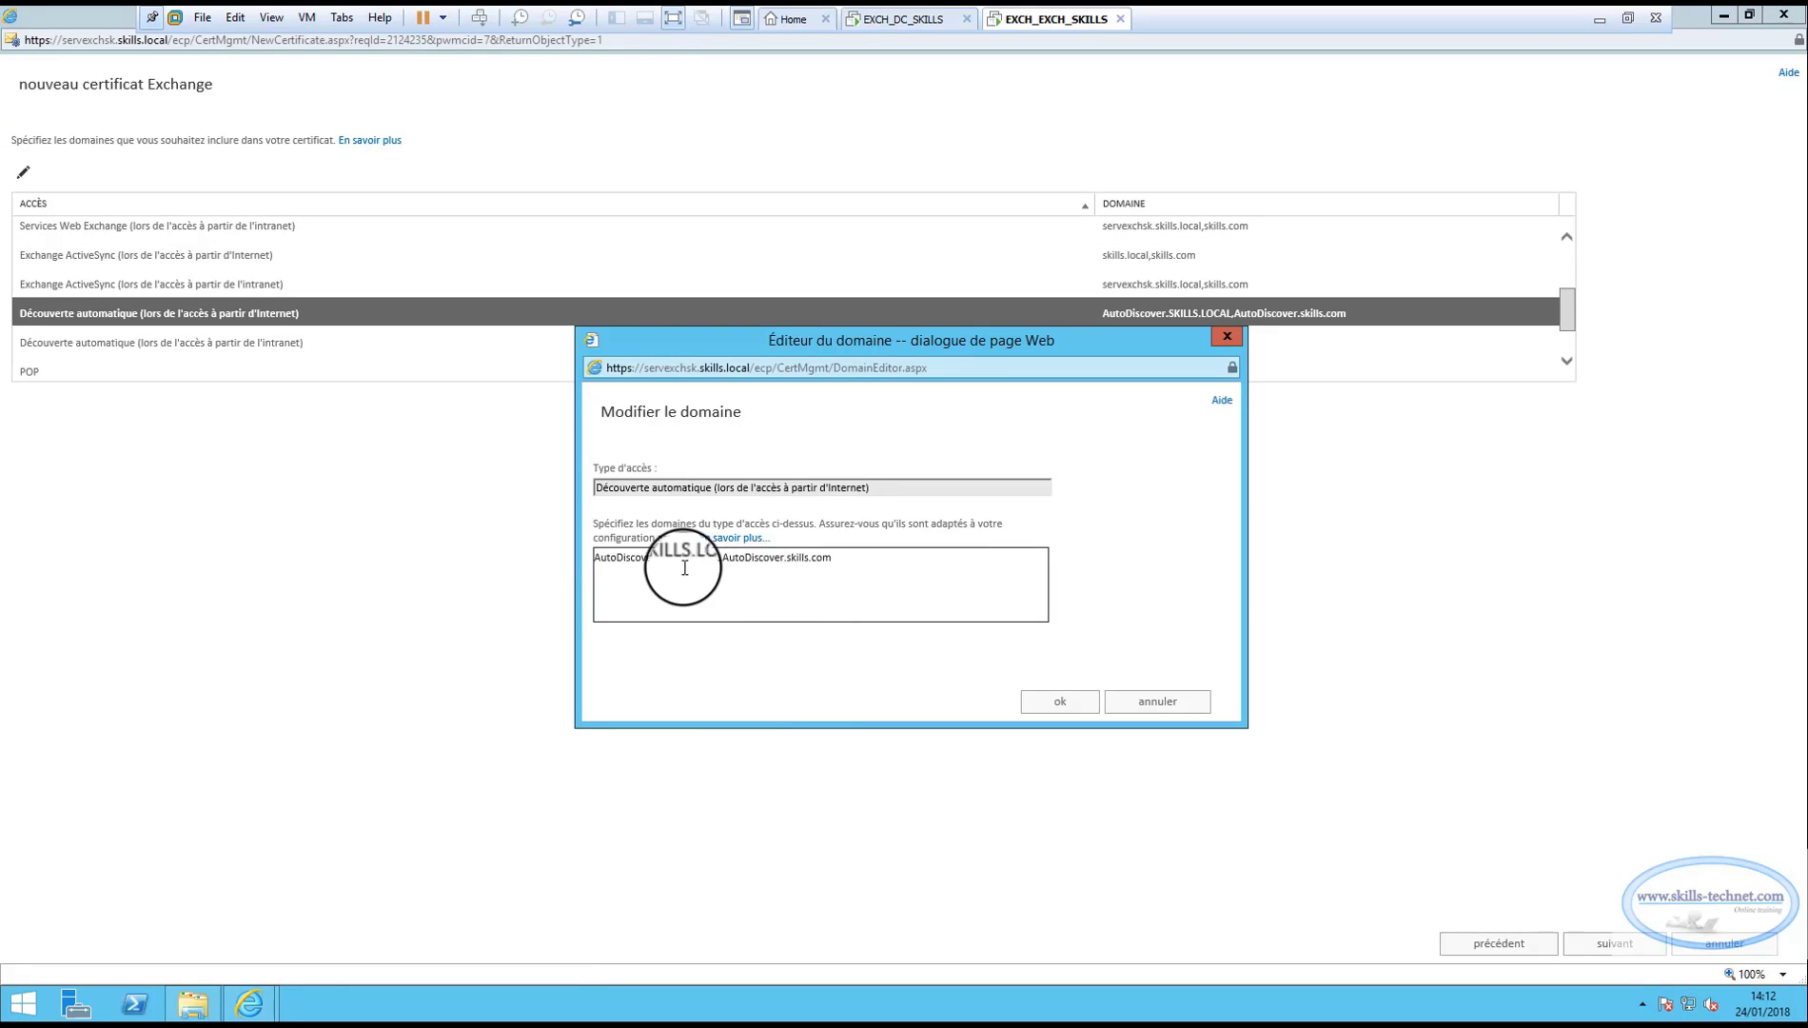
pyautogui.moveTo(885, 564); pyautogui.dragTo(561, 545)
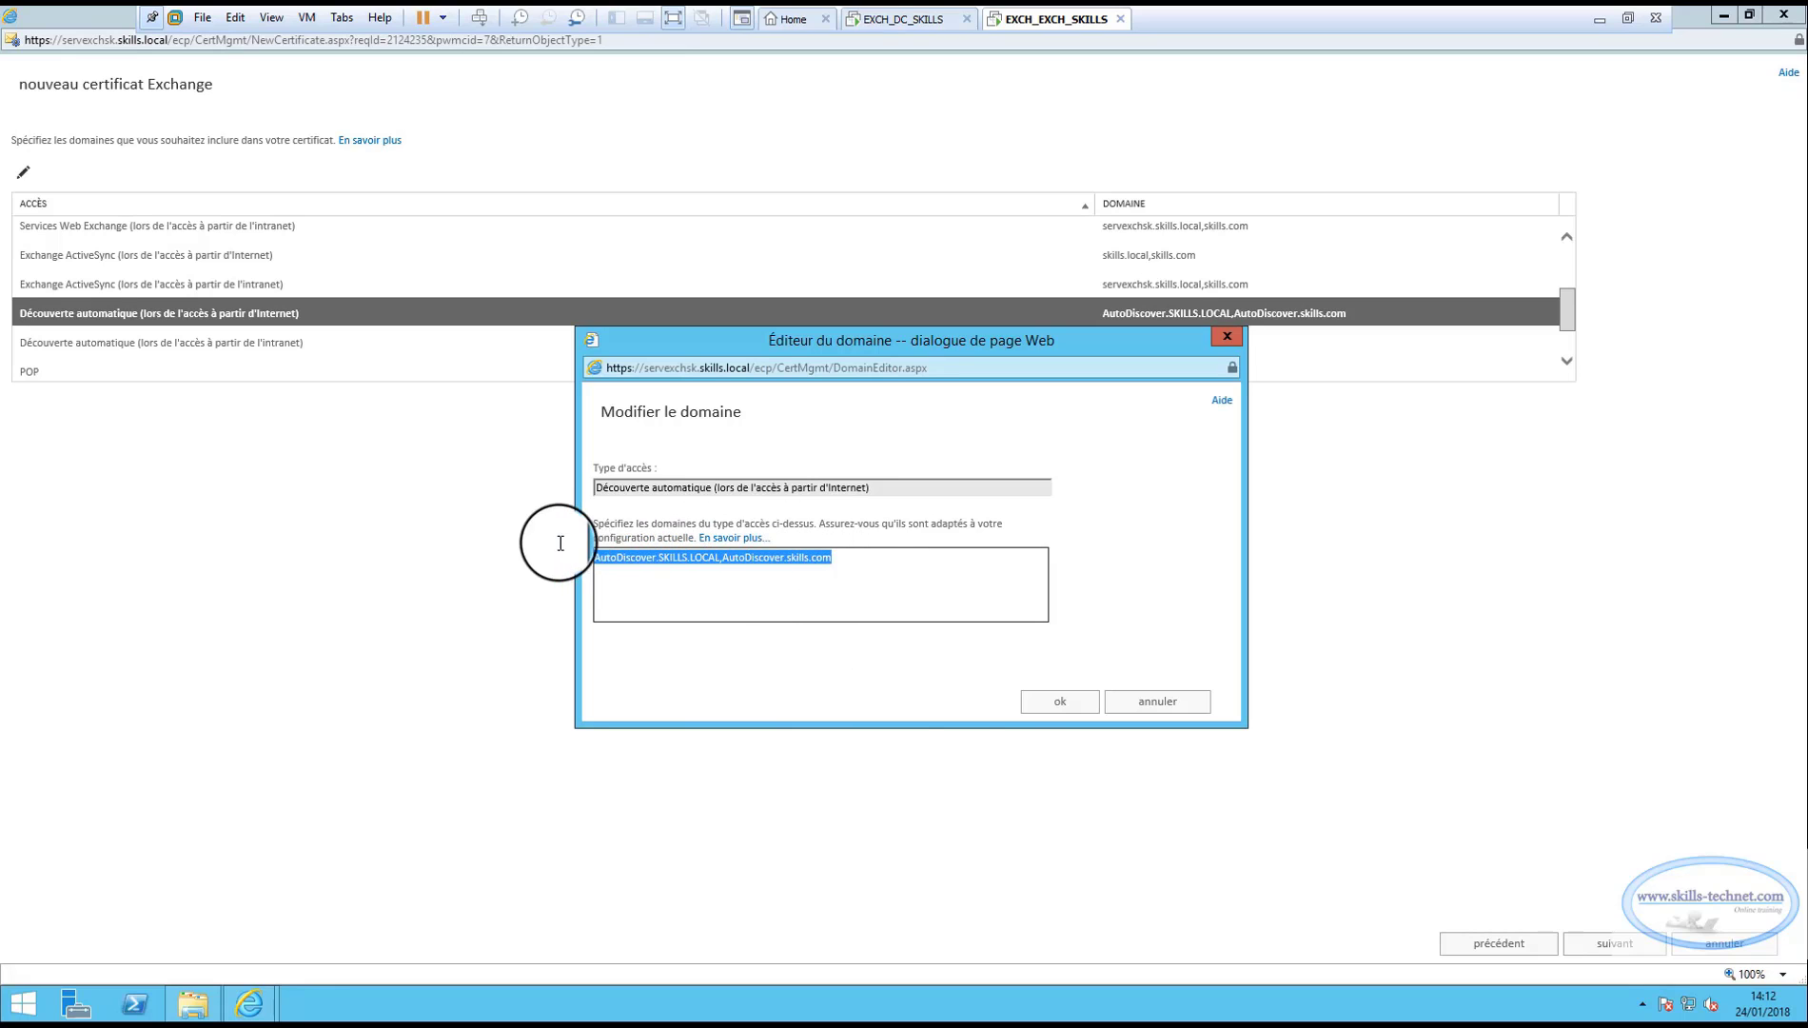
pyautogui.click(1054, 703)
# Change the intranet AutoDiscover domains to servexchsk.skills.local,skills.com.
pyautogui.click(285, 349)
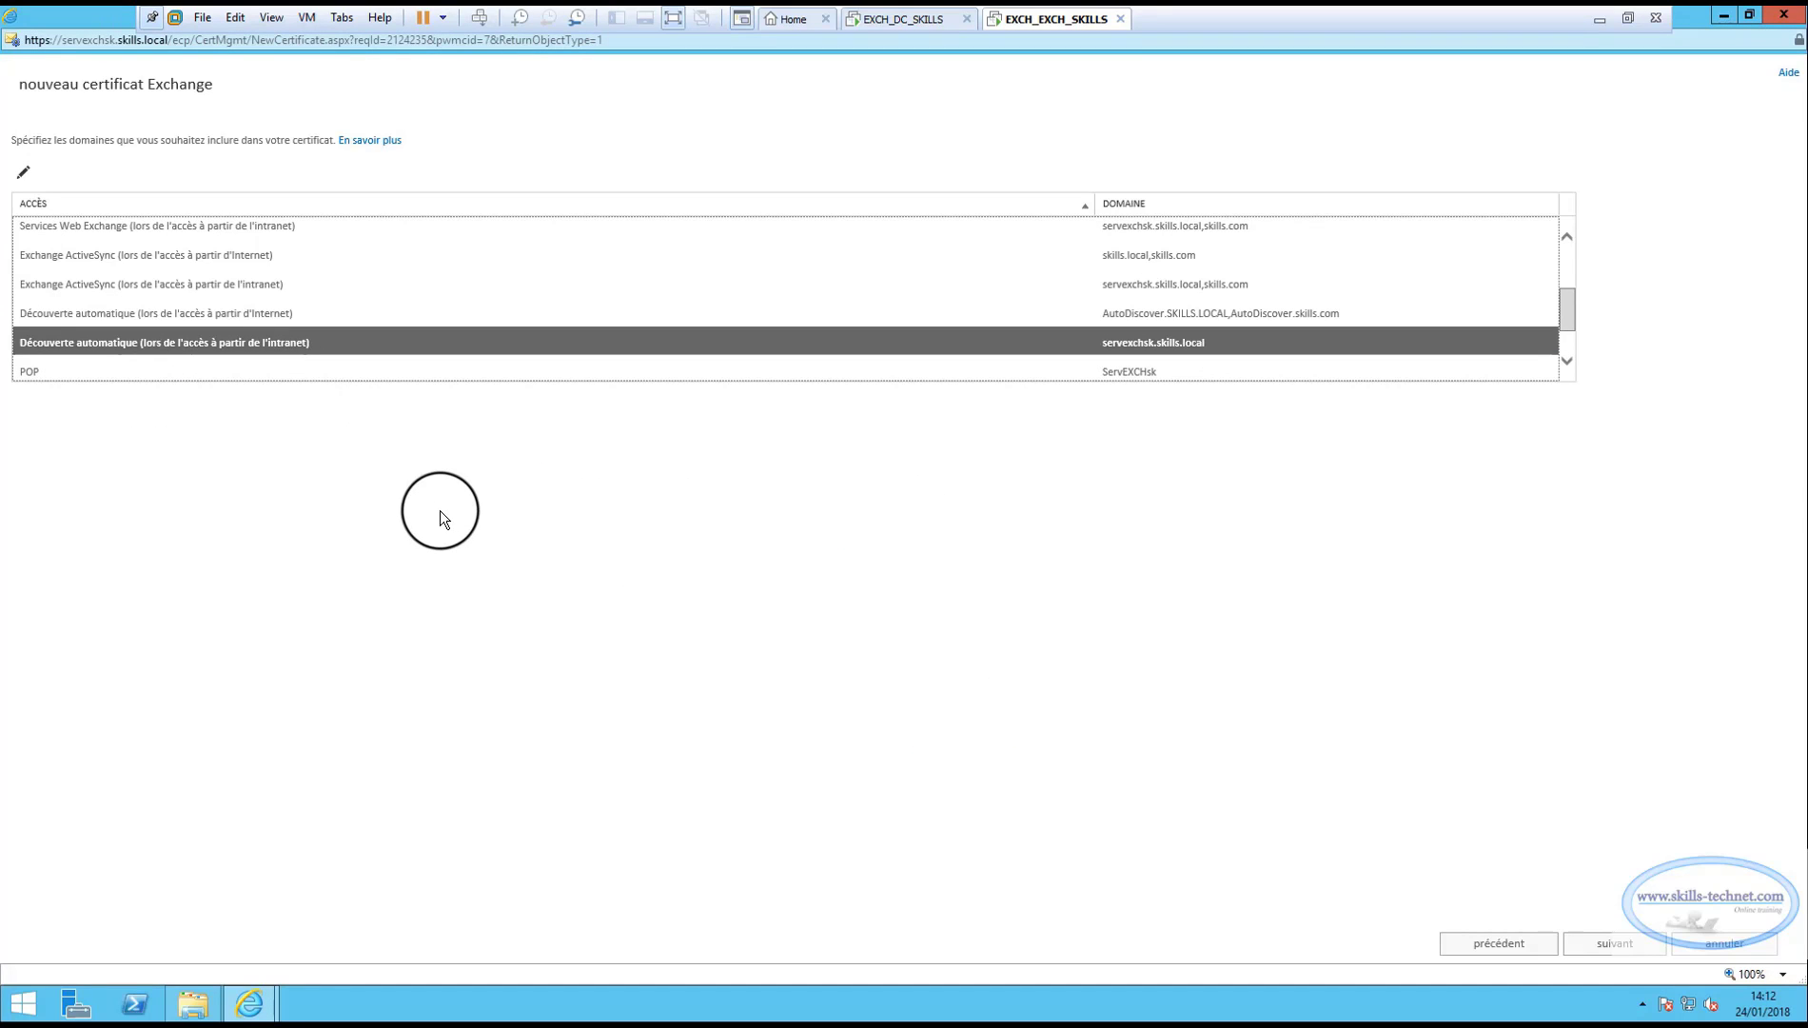
pyautogui.click(23, 171)
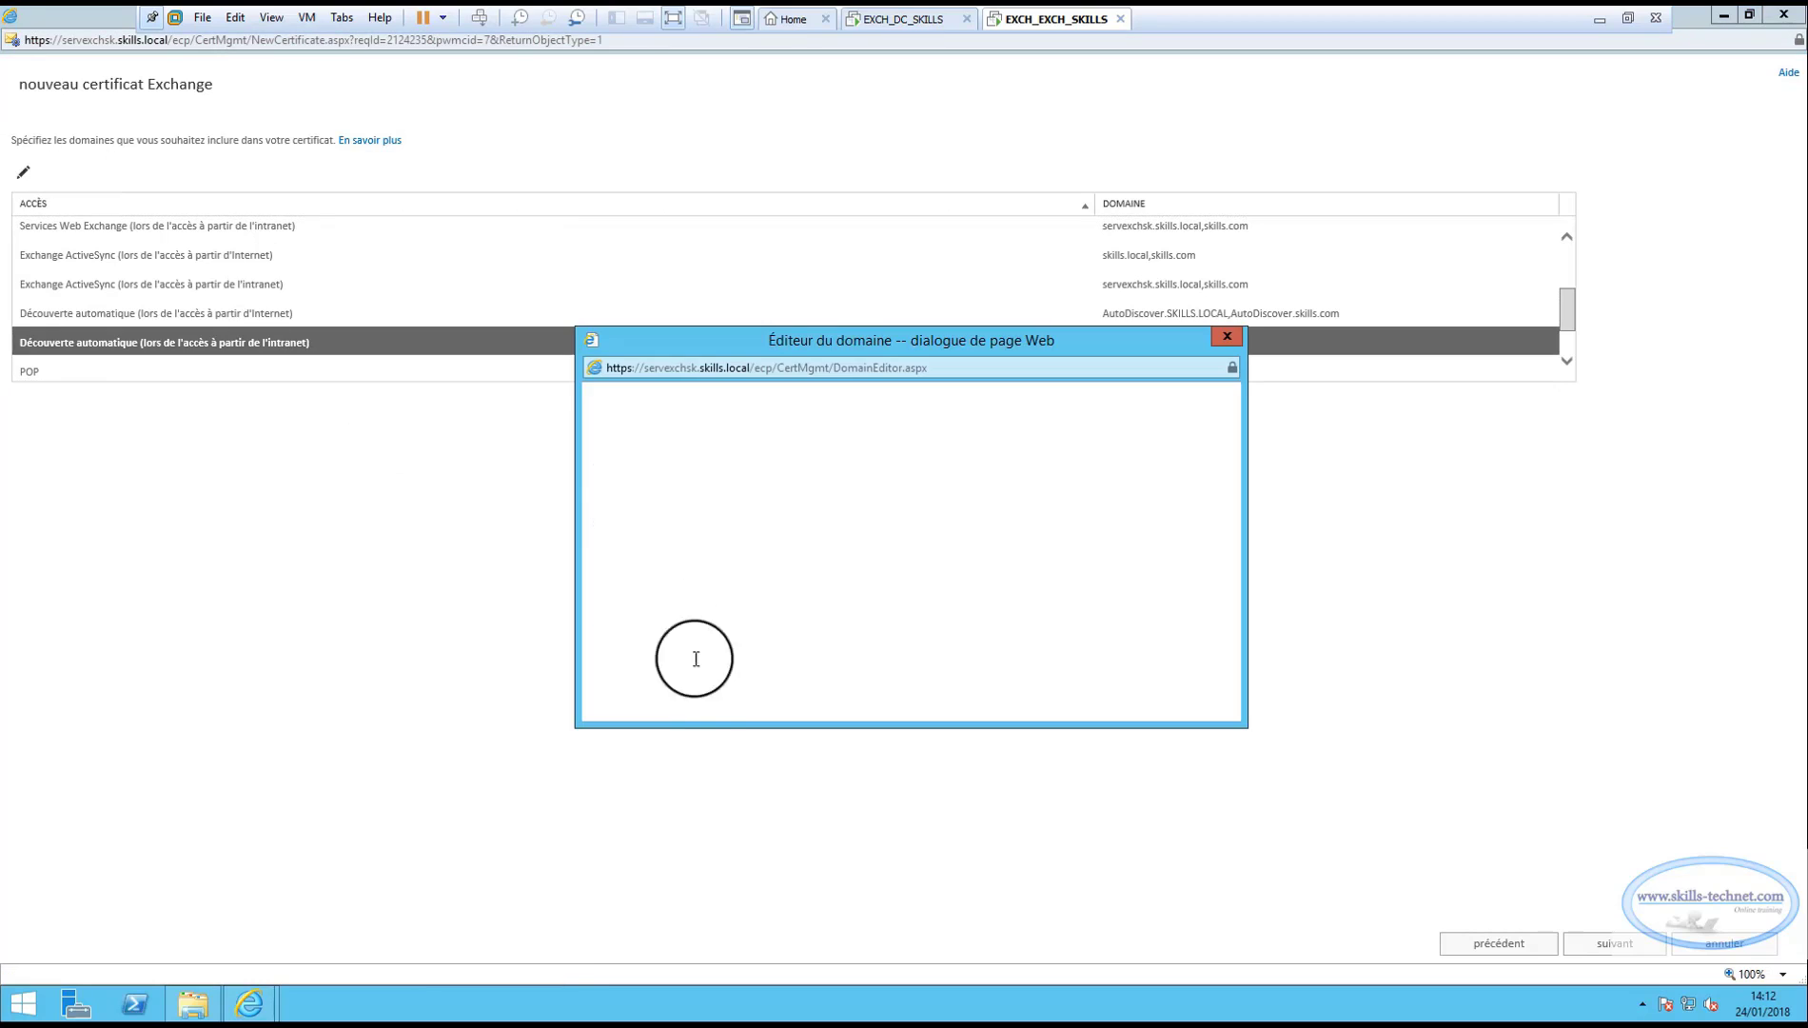
pyautogui.click(719, 569)
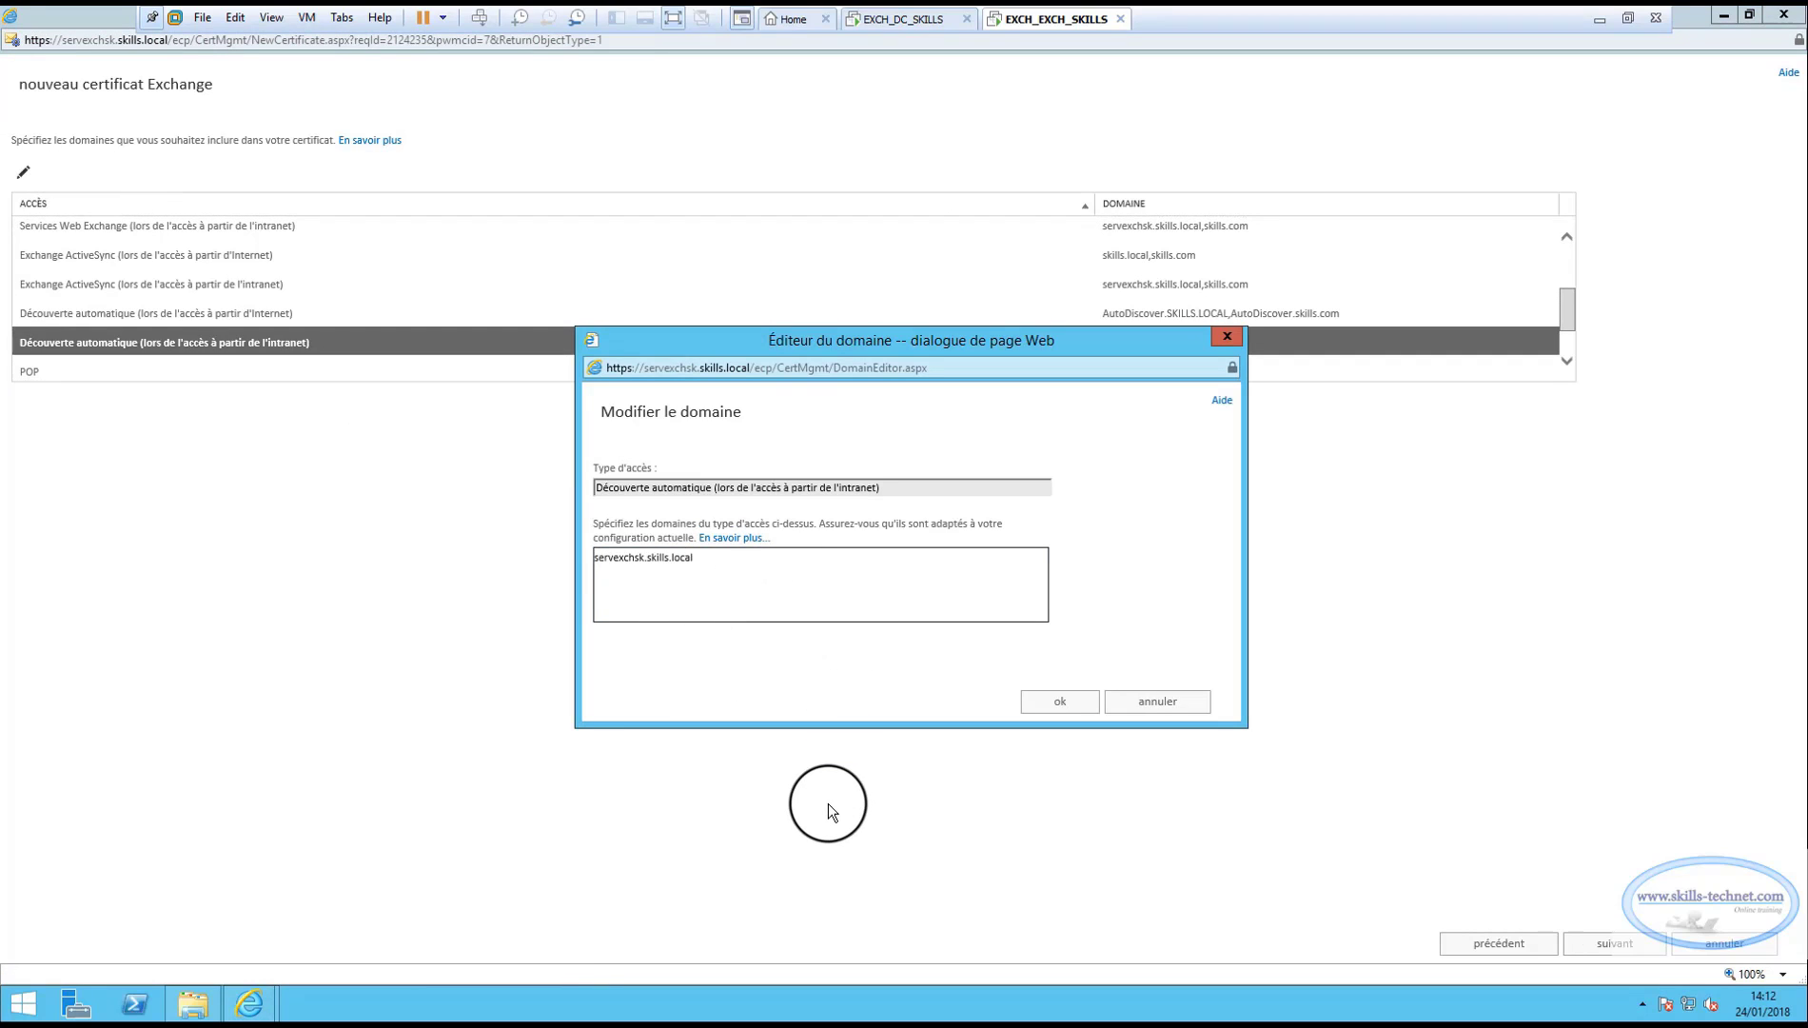
pyautogui.write('; skills.local, skills.com')
pyautogui.press('Left')
pyautogui.press('Left')
pyautogui.press('Left')
pyautogui.press('Left')
pyautogui.press('Left')
pyautogui.press('Left')
pyautogui.press('Left')
pyautogui.press('Left')
pyautogui.press('Left')
pyautogui.press('Left')
pyautogui.press('BackSpace')
pyautogui.press('BackSpace')
pyautogui.press('BackSpace')
pyautogui.press('BackSpace')
pyautogui.press('BackSpace')
pyautogui.press('BackSpace')
pyautogui.press('BackSpace')
pyautogui.press('BackSpace')
pyautogui.press('BackSpace')
pyautogui.press('BackSpace')
pyautogui.press('BackSpace')
pyautogui.press('BackSpace')
pyautogui.press('BackSpace')
pyautogui.press('BackSpace')
pyautogui.press('BackSpace')
pyautogui.press('BackSpace')
pyautogui.write(',')
pyautogui.click(1050, 705)
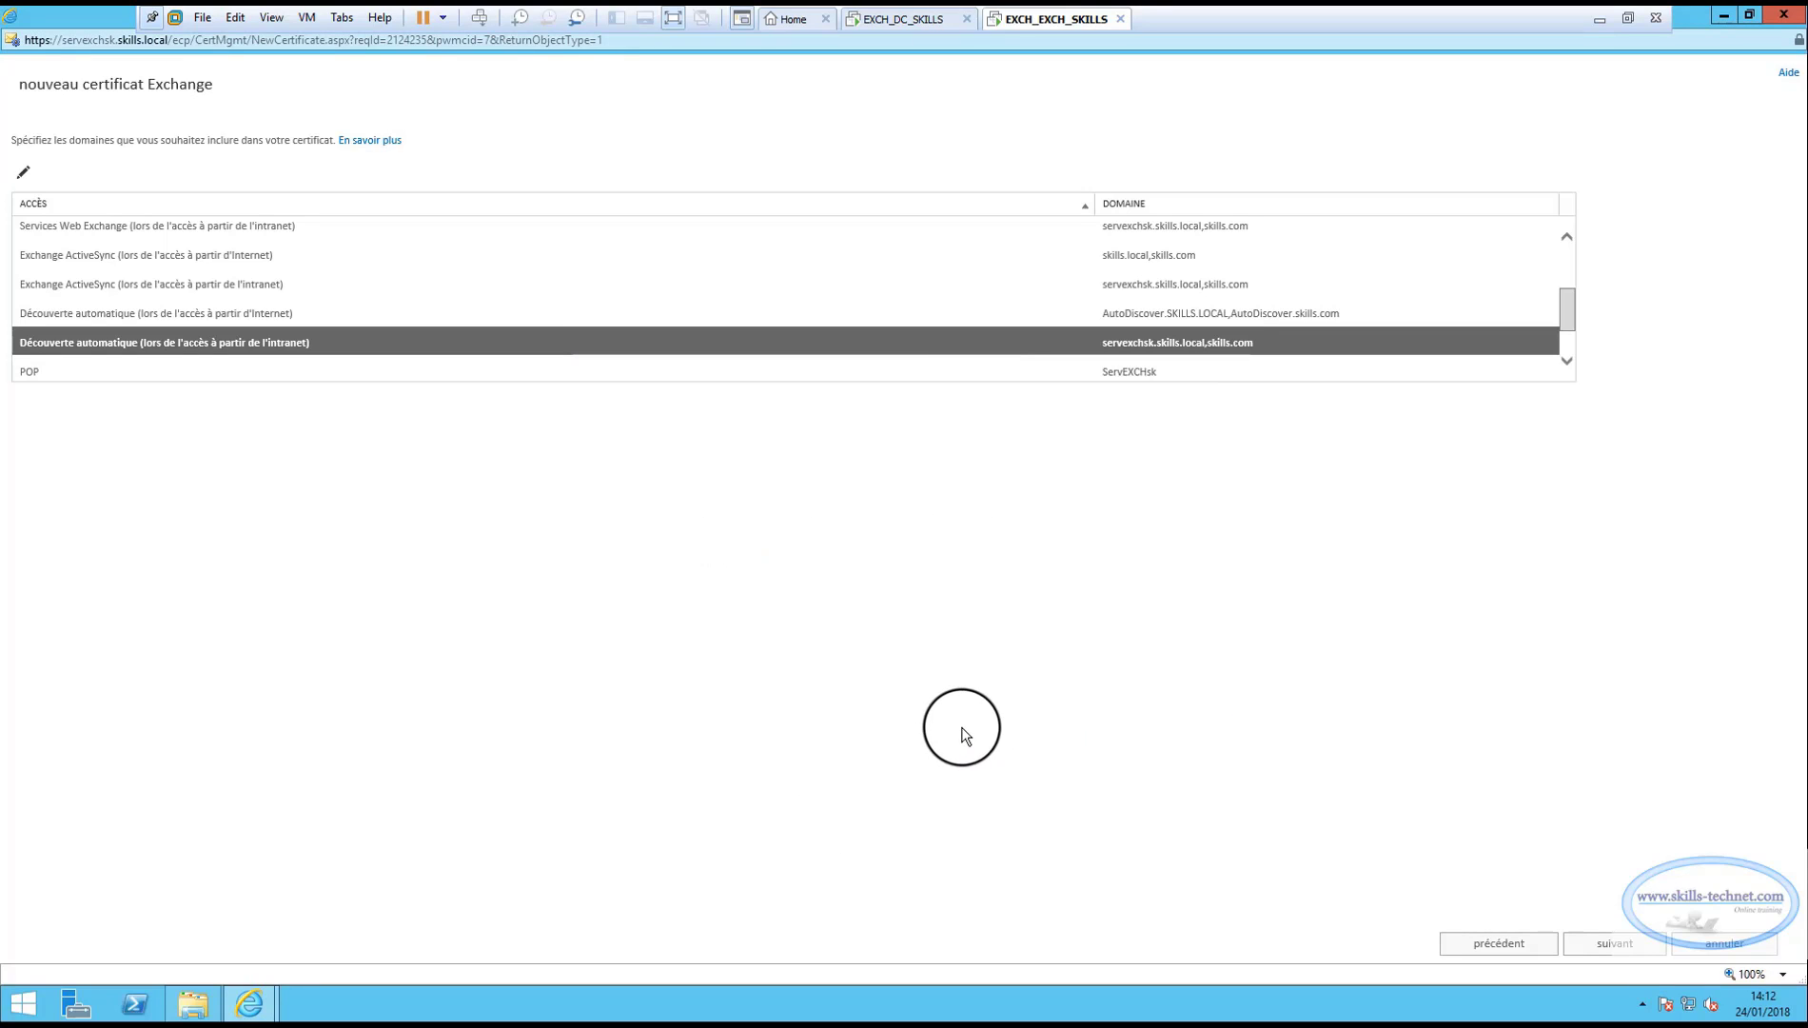
# Advance to the combined certificate domain list and scroll through its six domains.
pyautogui.click(1614, 942)
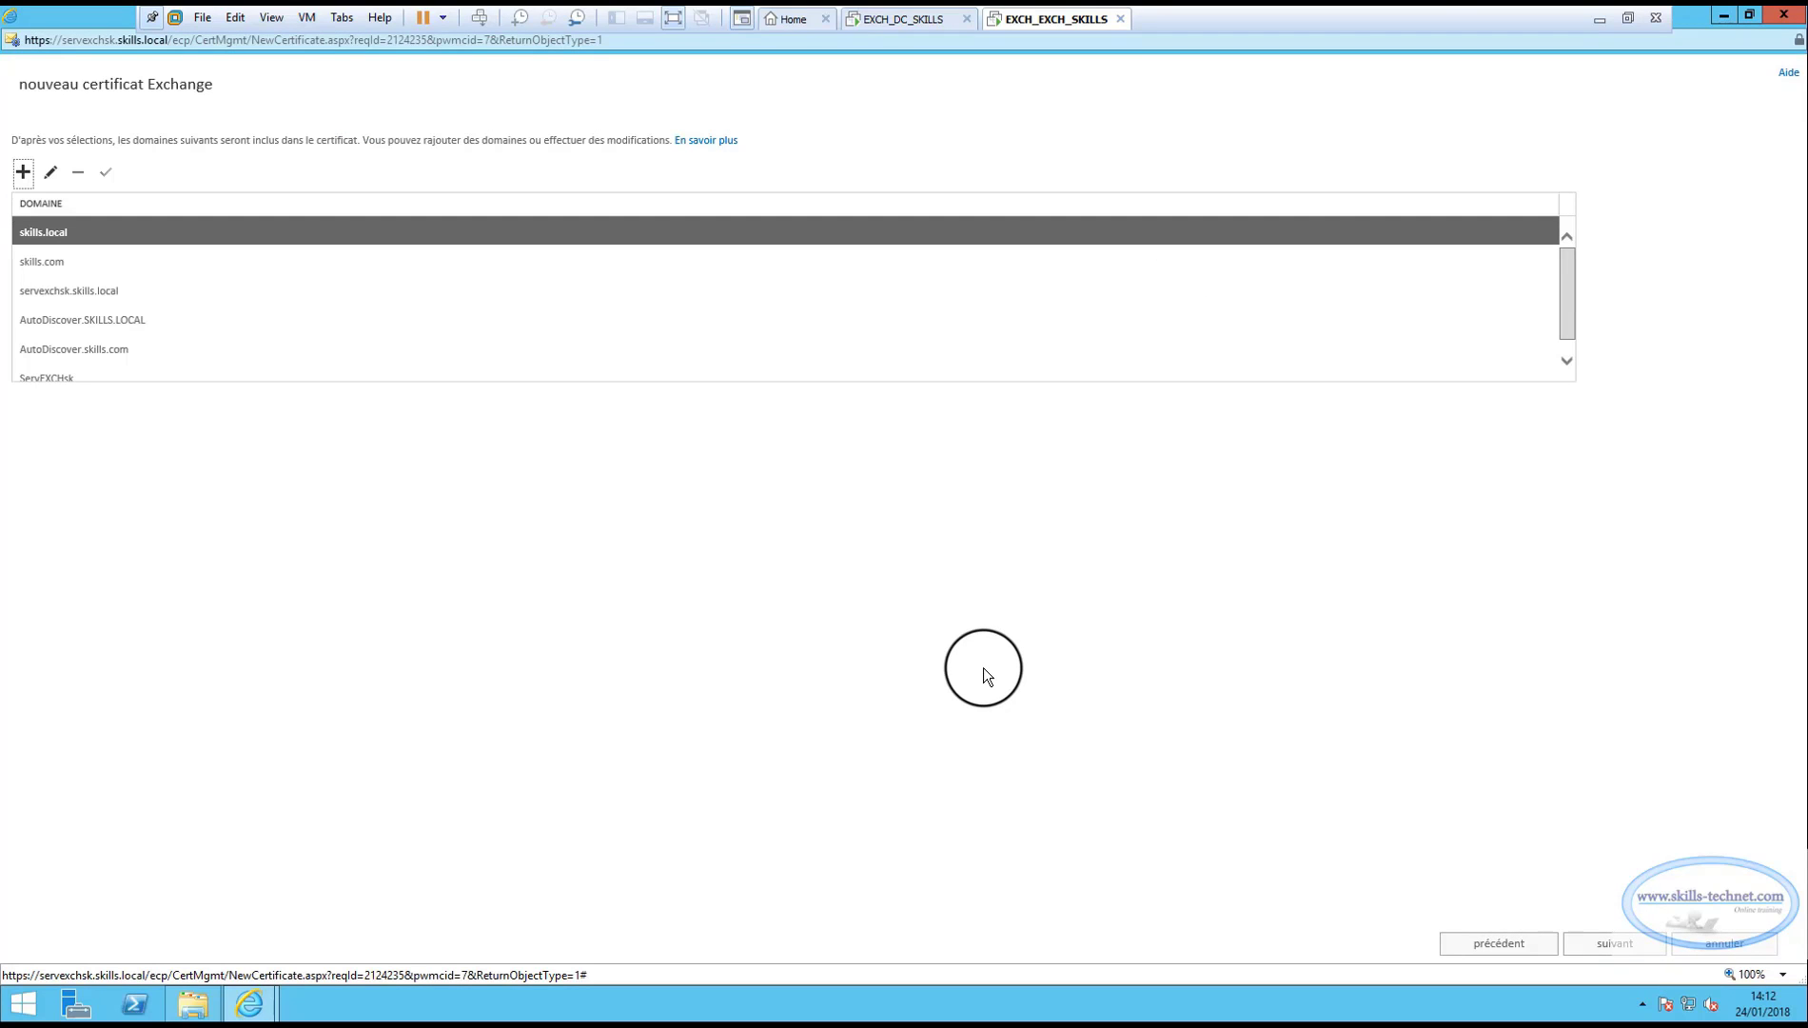
pyautogui.click(1568, 364)
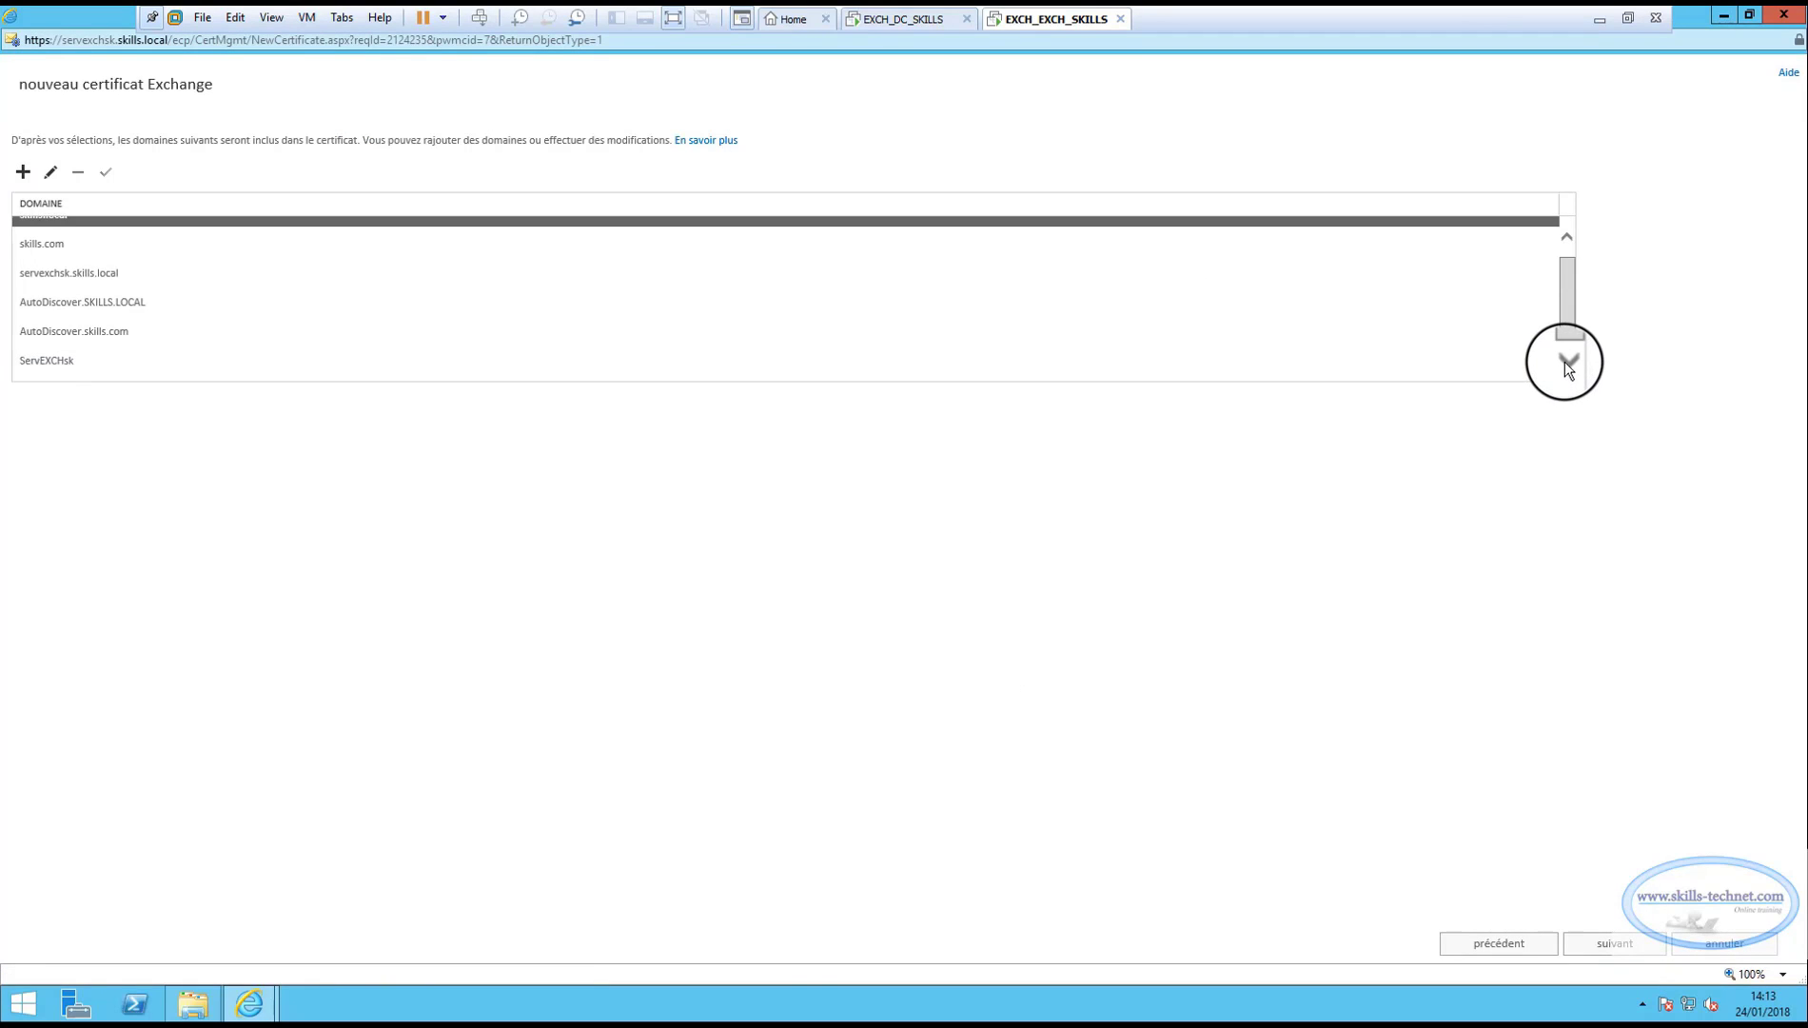
pyautogui.scroll(1, 1568, 330)
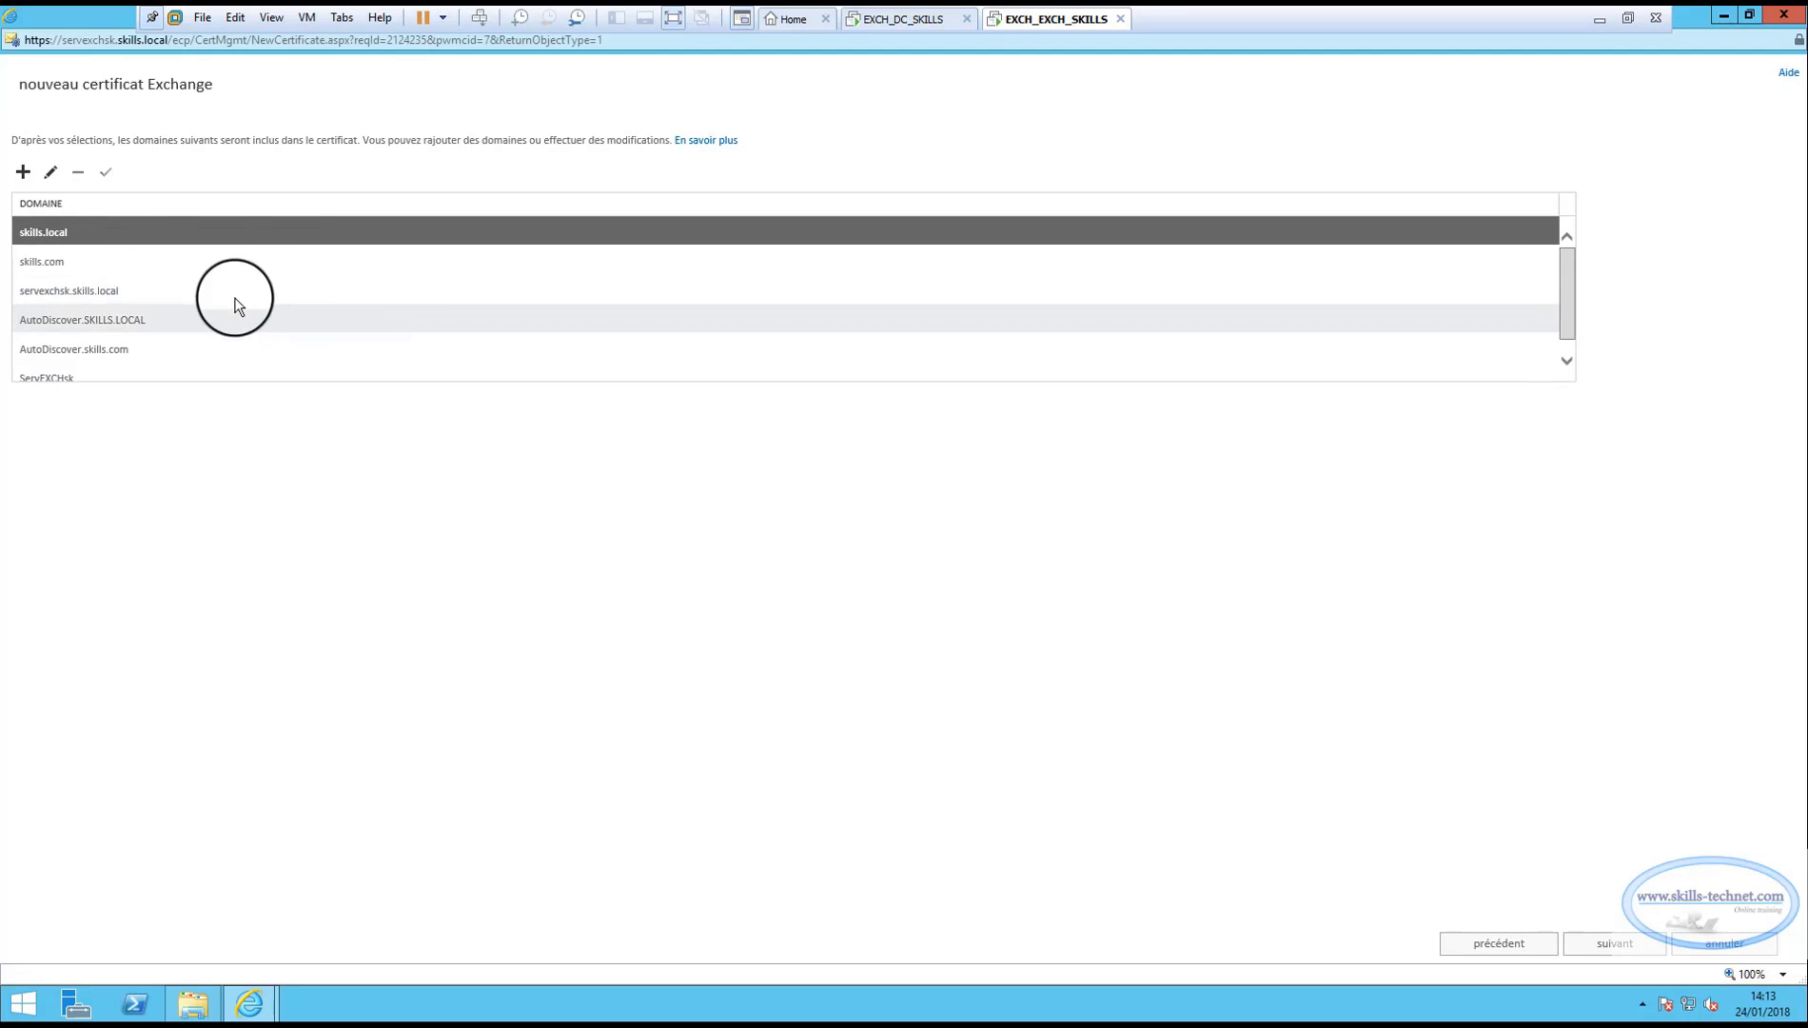
pyautogui.scroll(-1, 1567, 262)
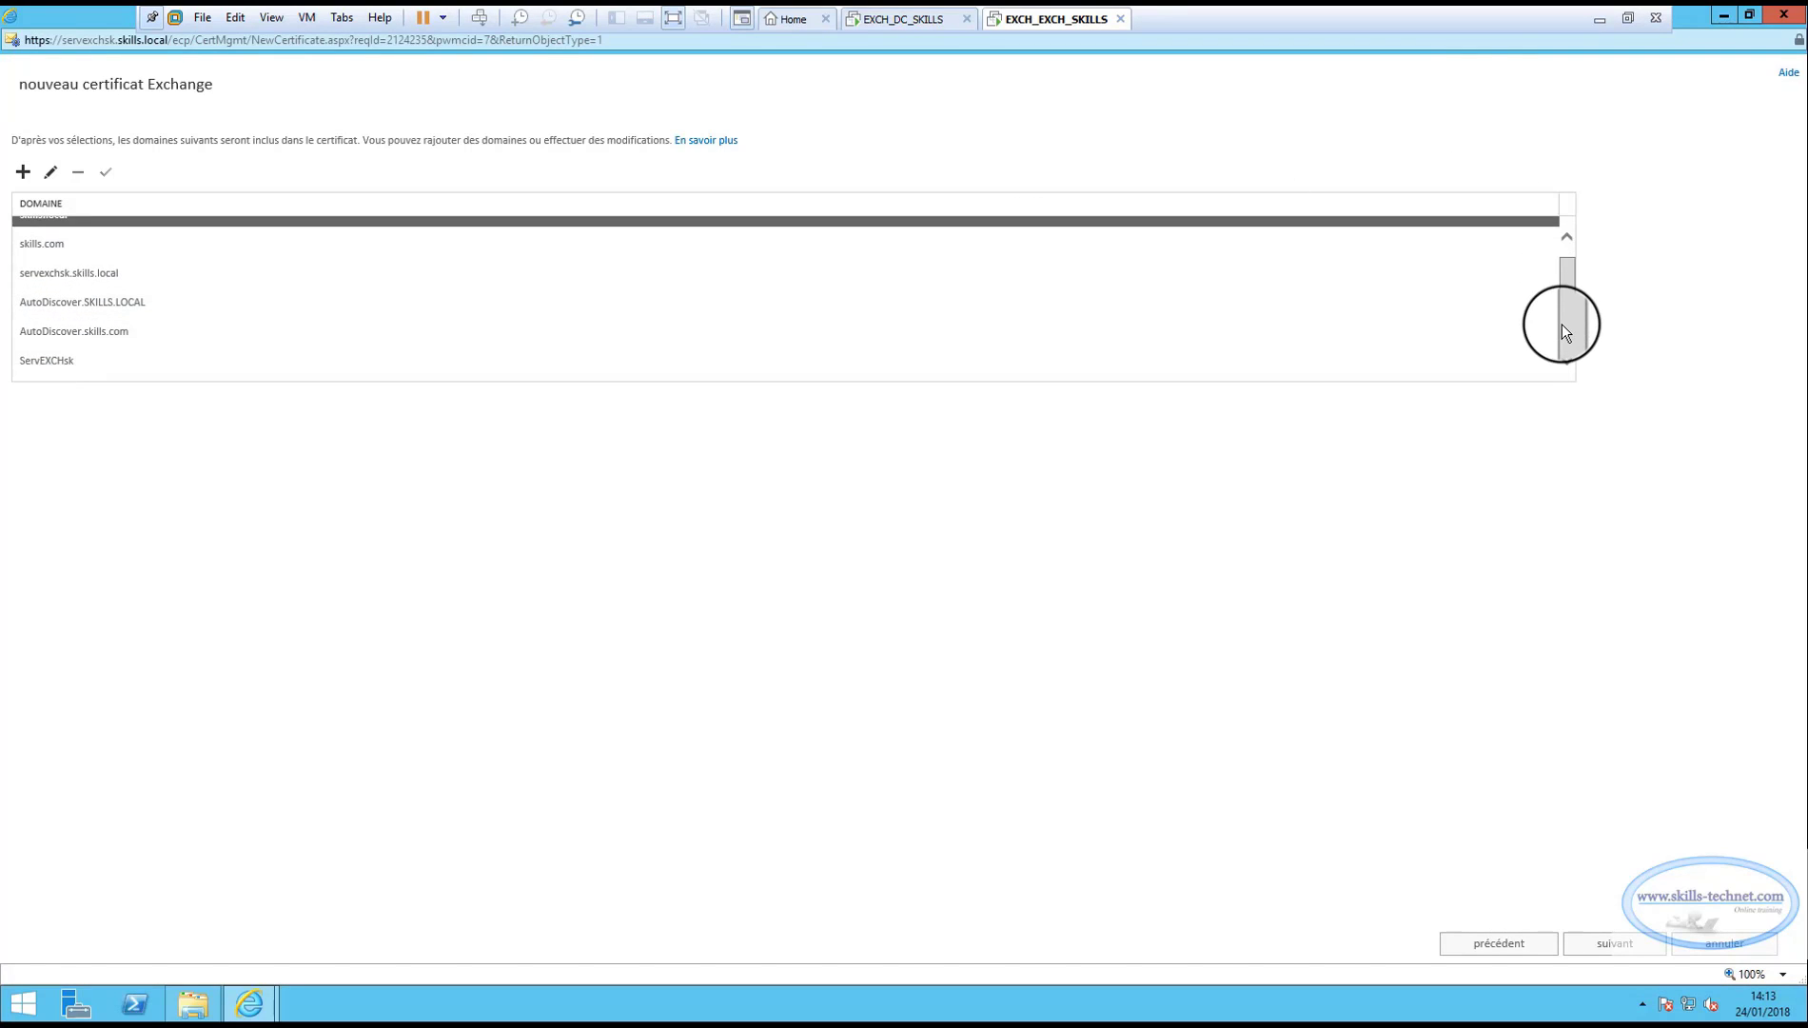
pyautogui.scroll(1, 1567, 278)
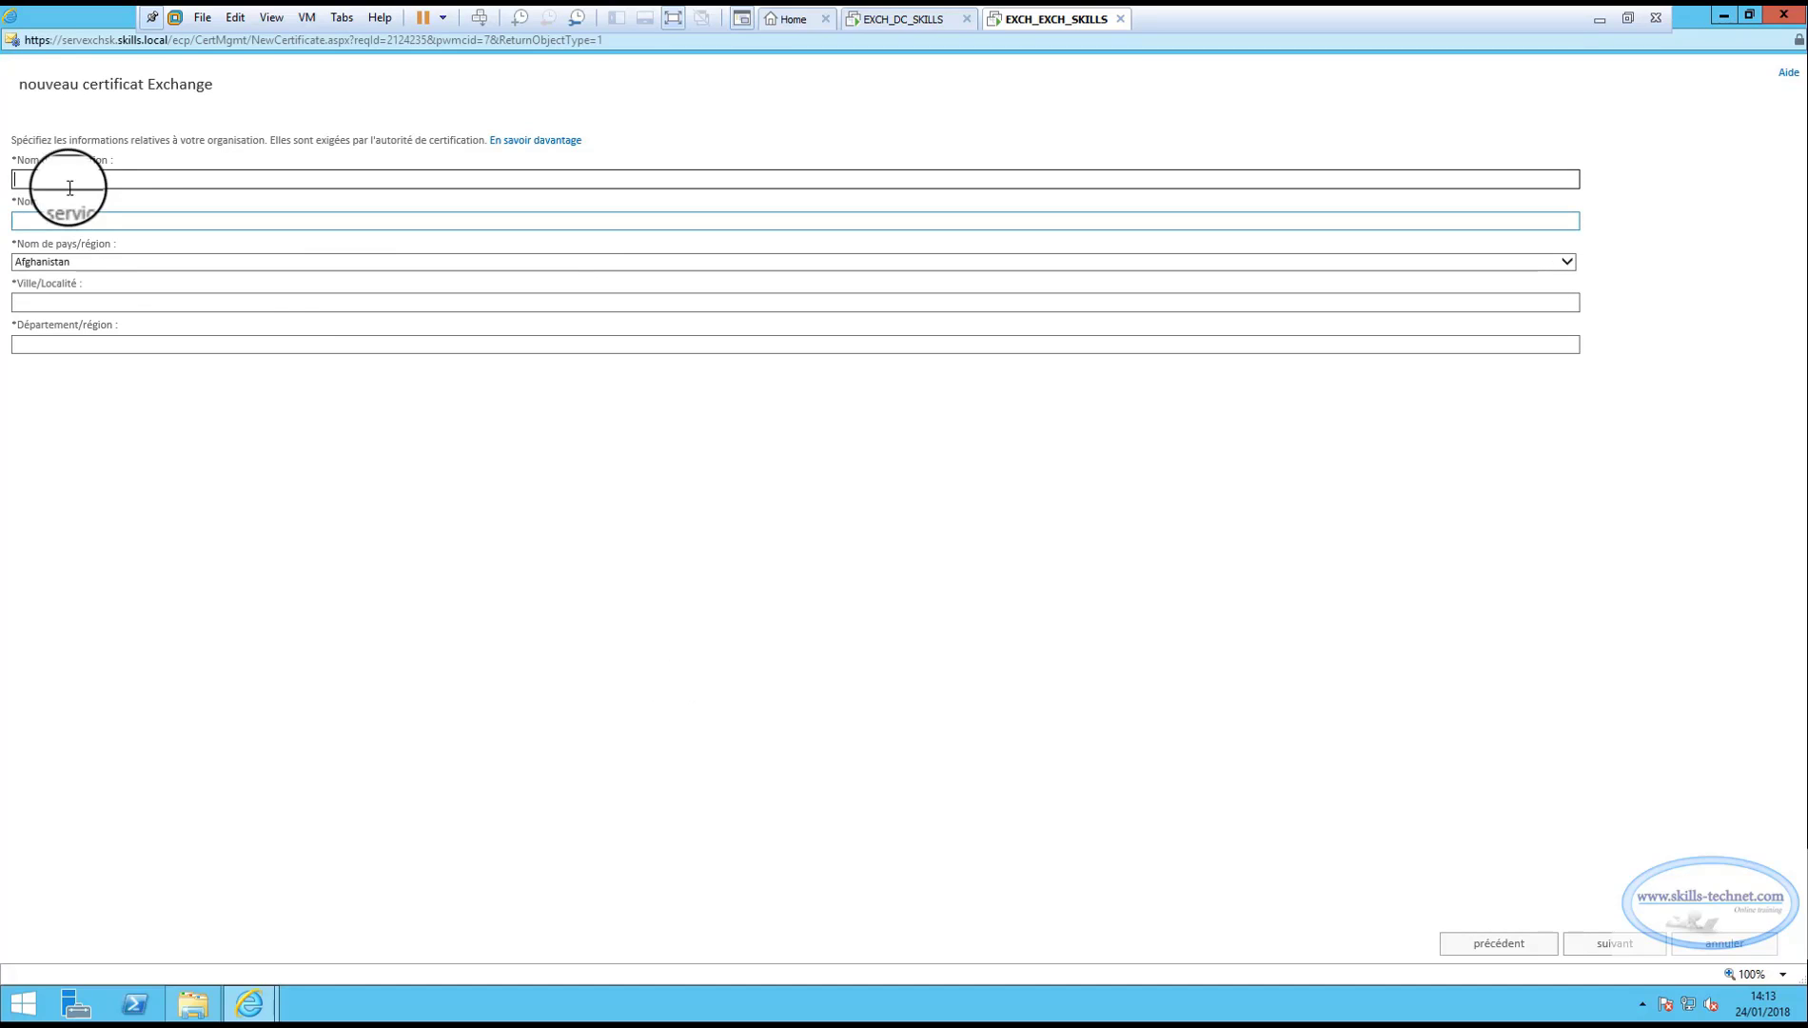
# Enter organization SKILLS TECHNET, unit eEXCHANGE SERVEUR, country Canada, city and region LV, then continue.
pyautogui.write('S')
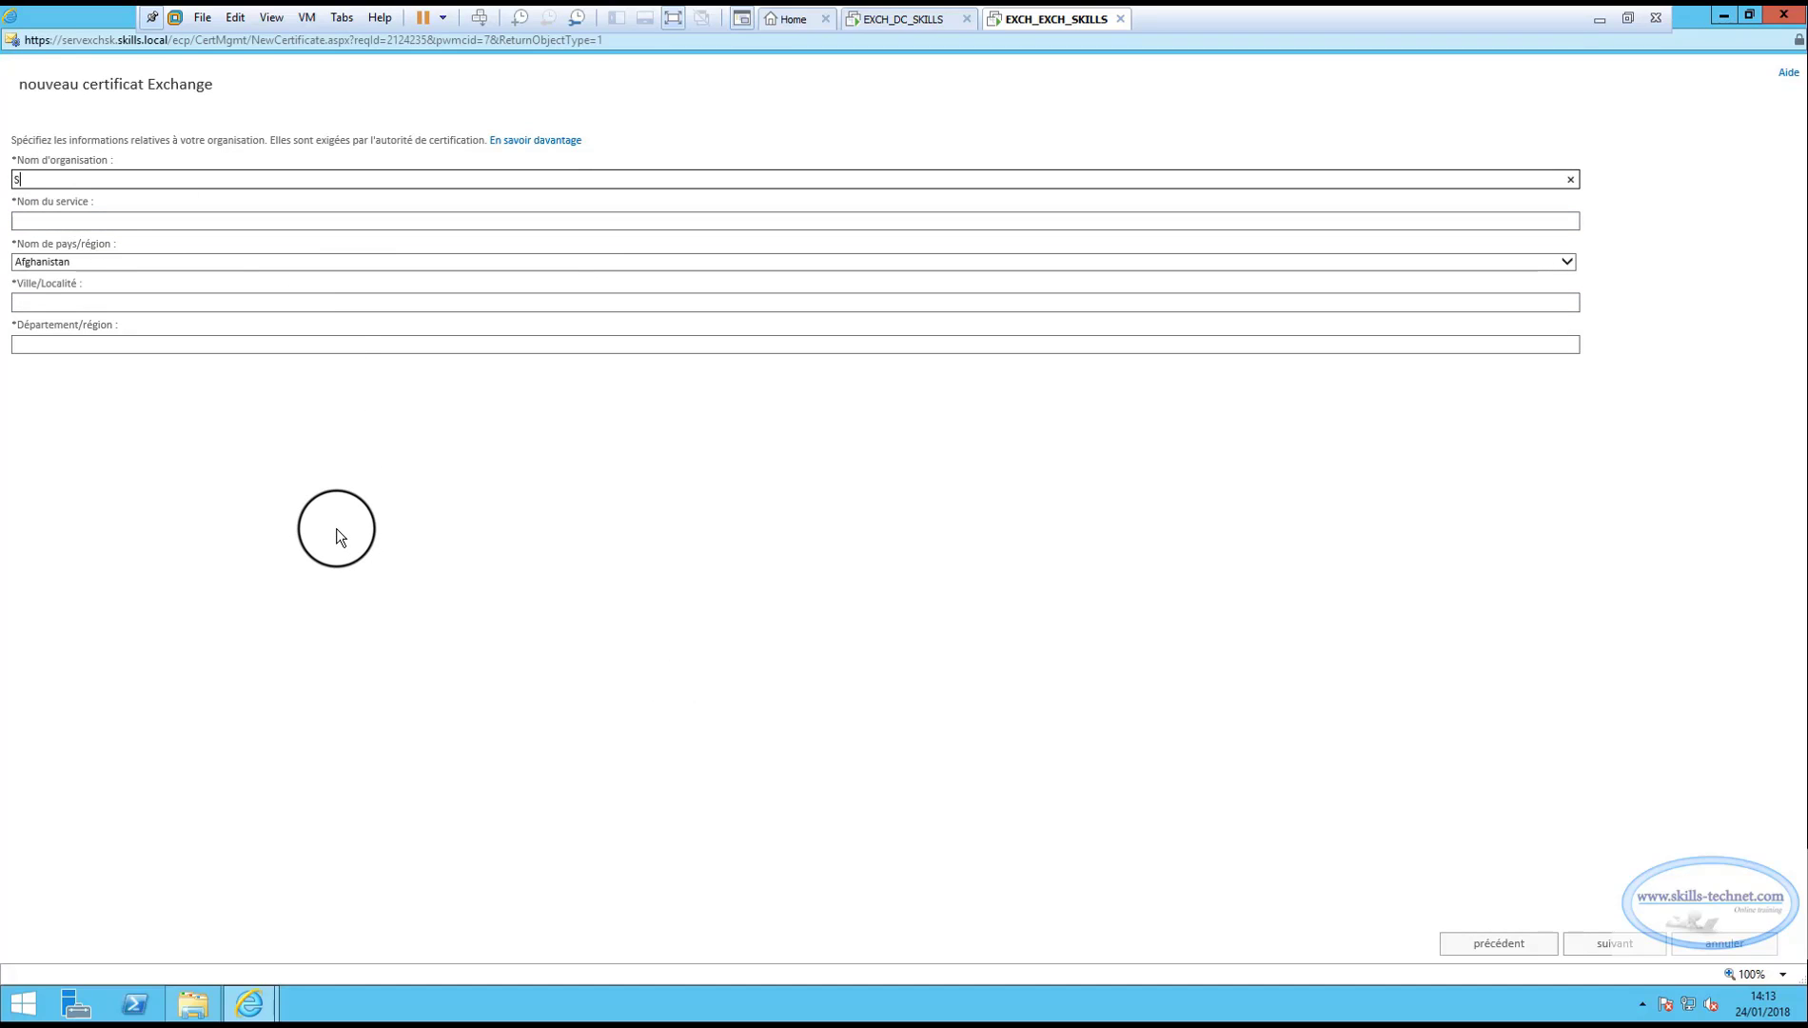
pyautogui.write('KILLS TECHNET')
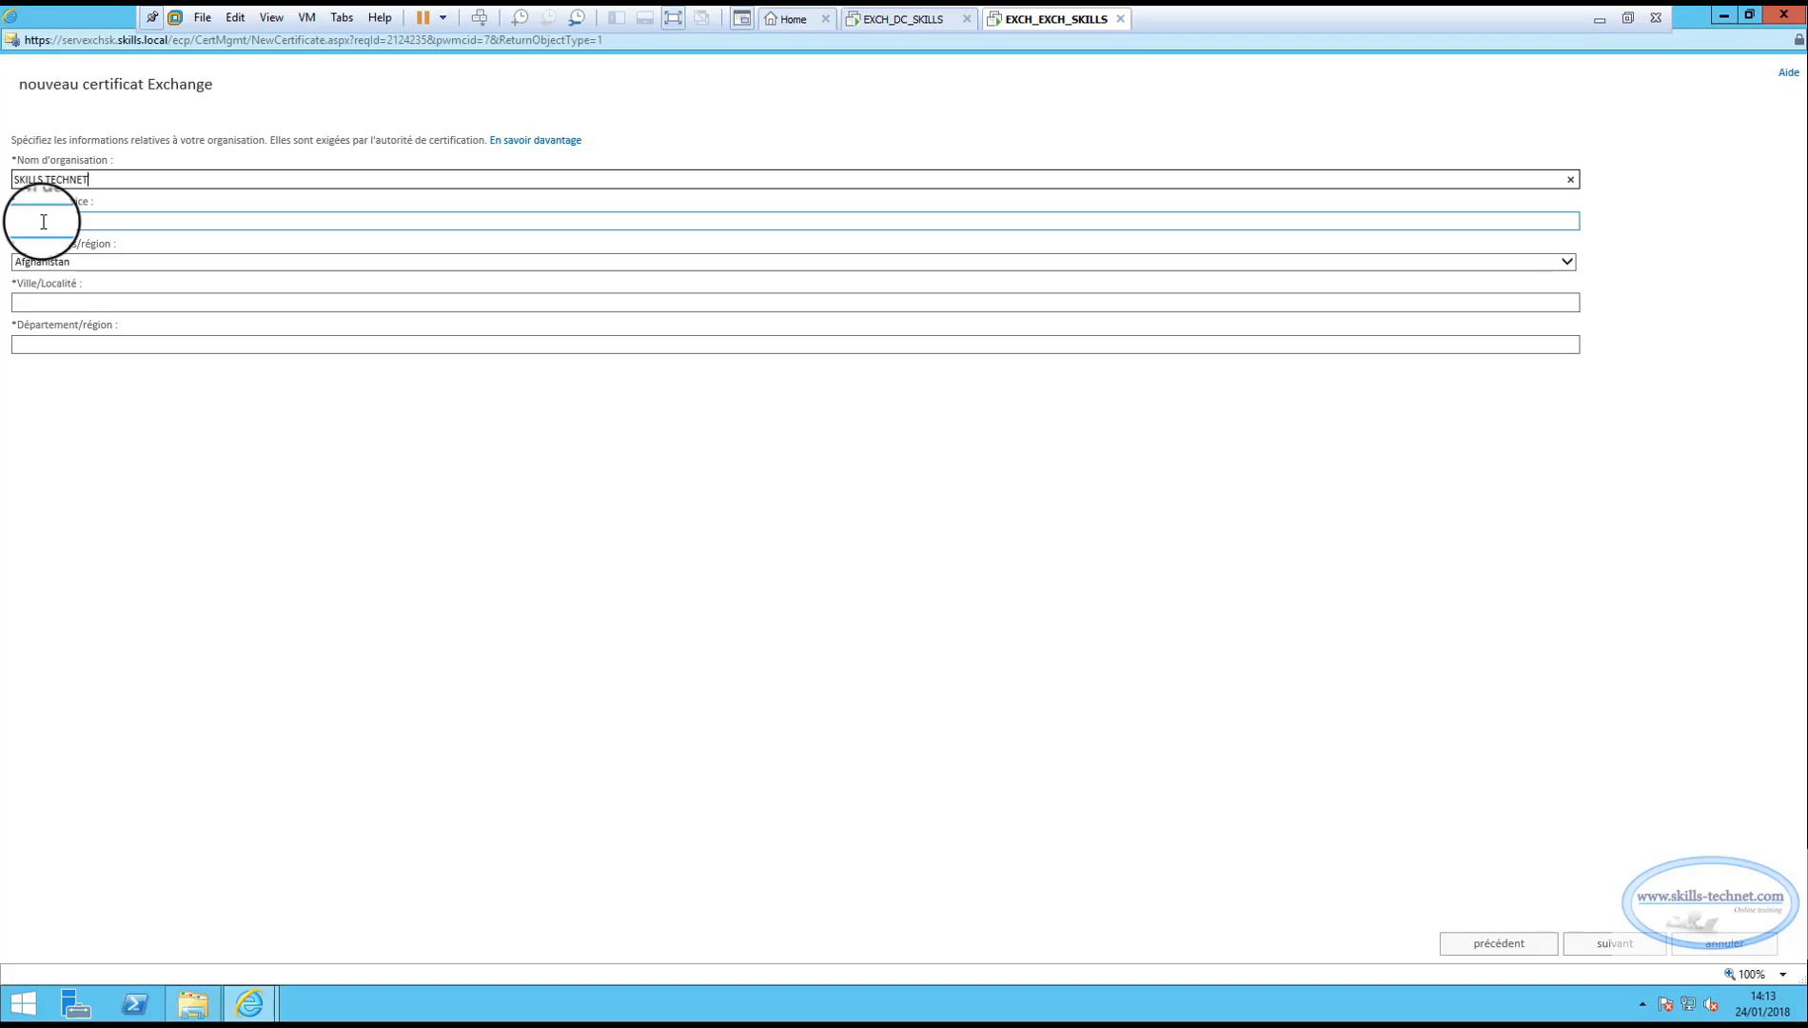
pyautogui.click(43, 221)
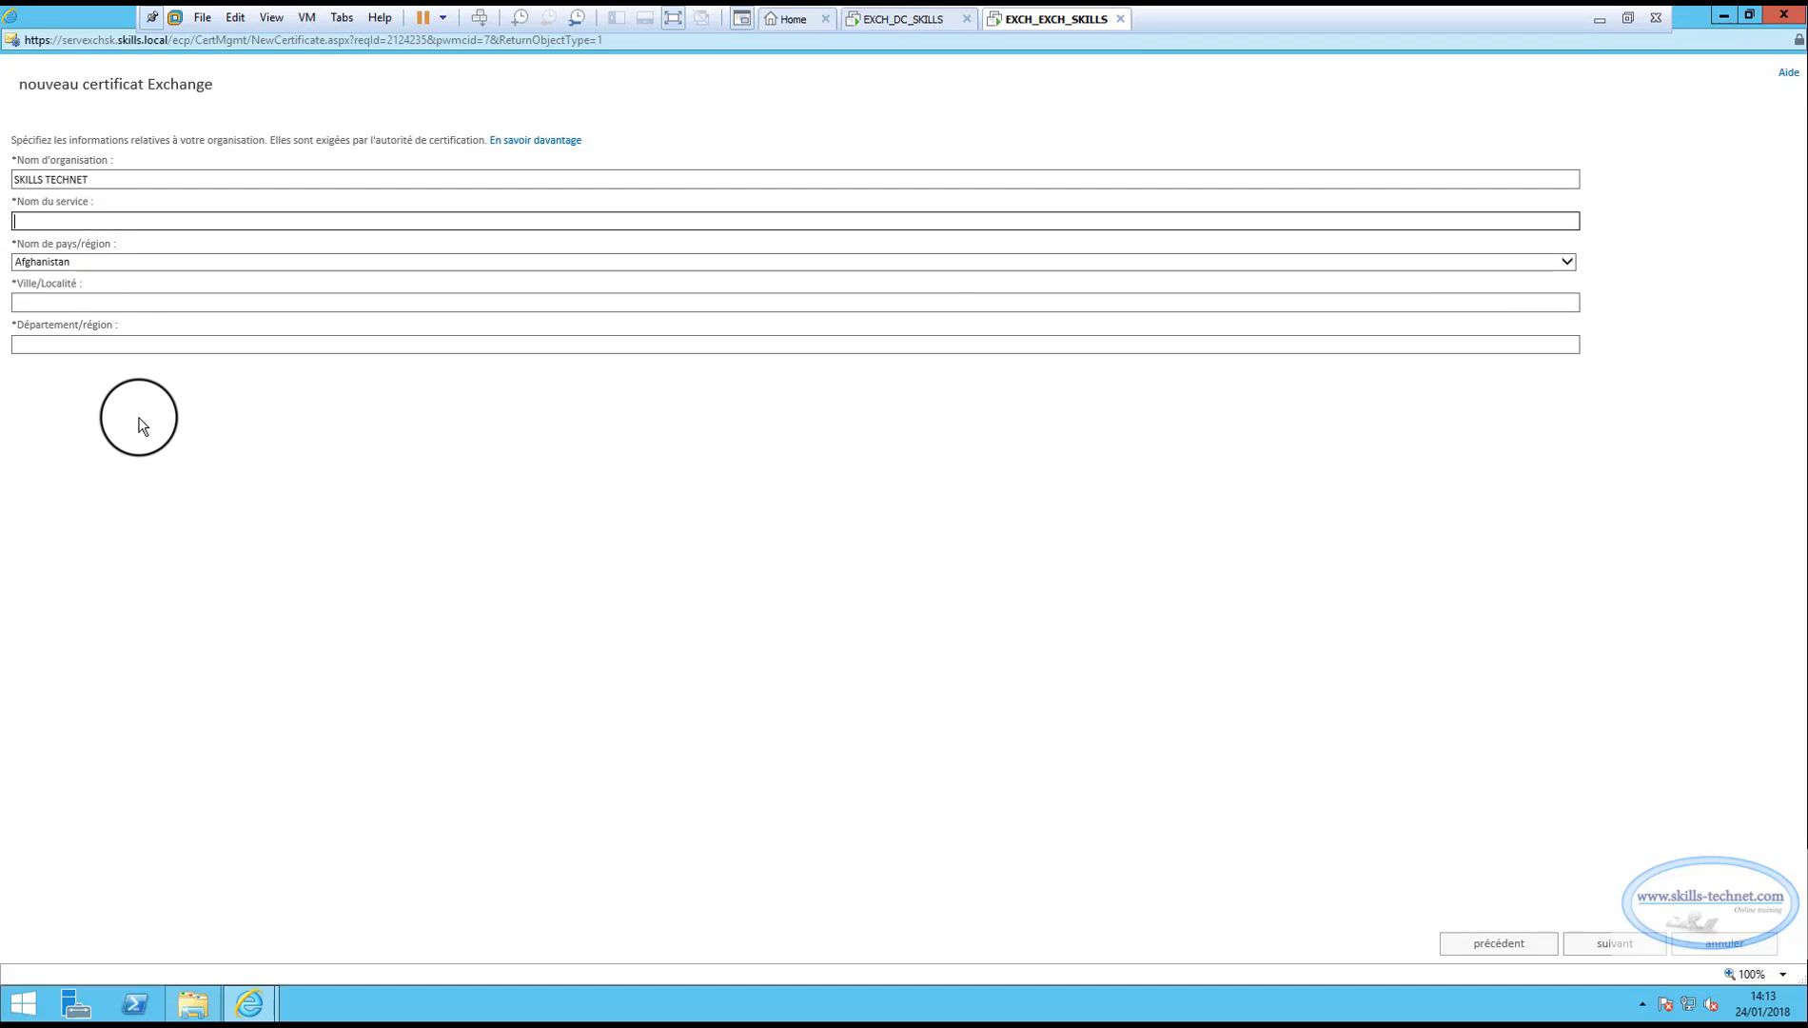
pyautogui.write('e')
pyautogui.write('EXCHANGE SERVEUR')
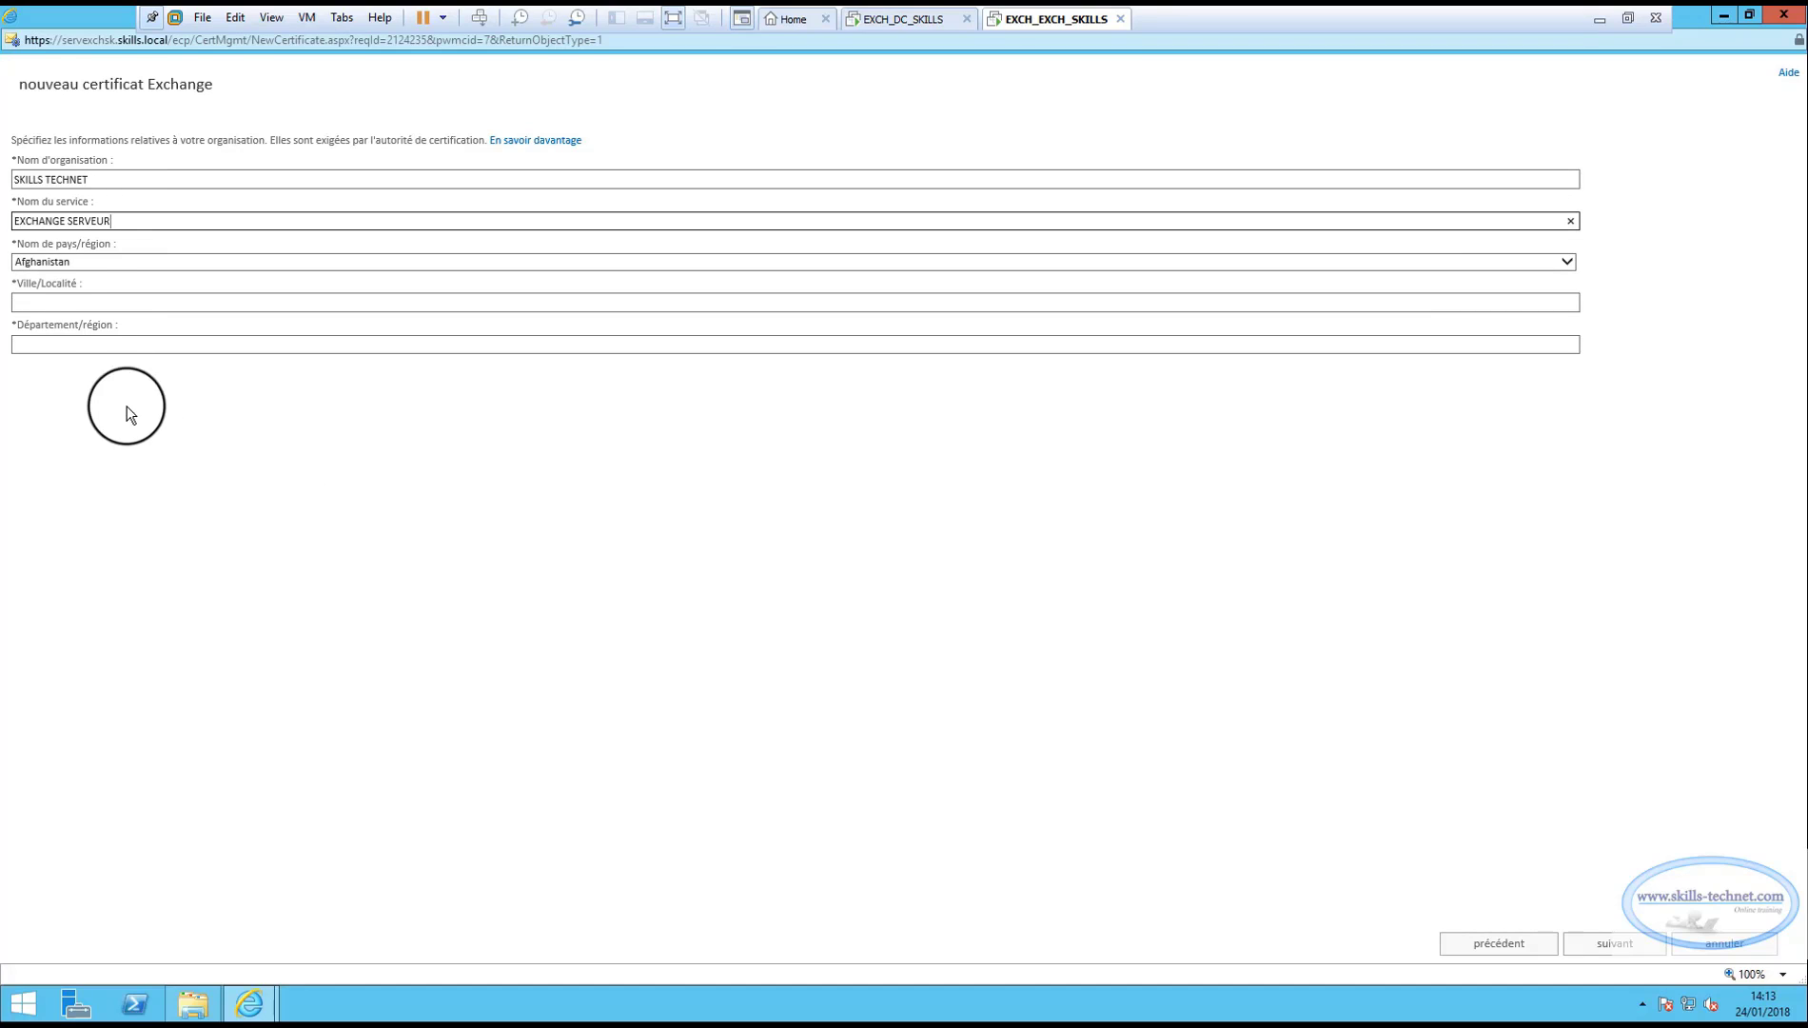
pyautogui.click(1570, 263)
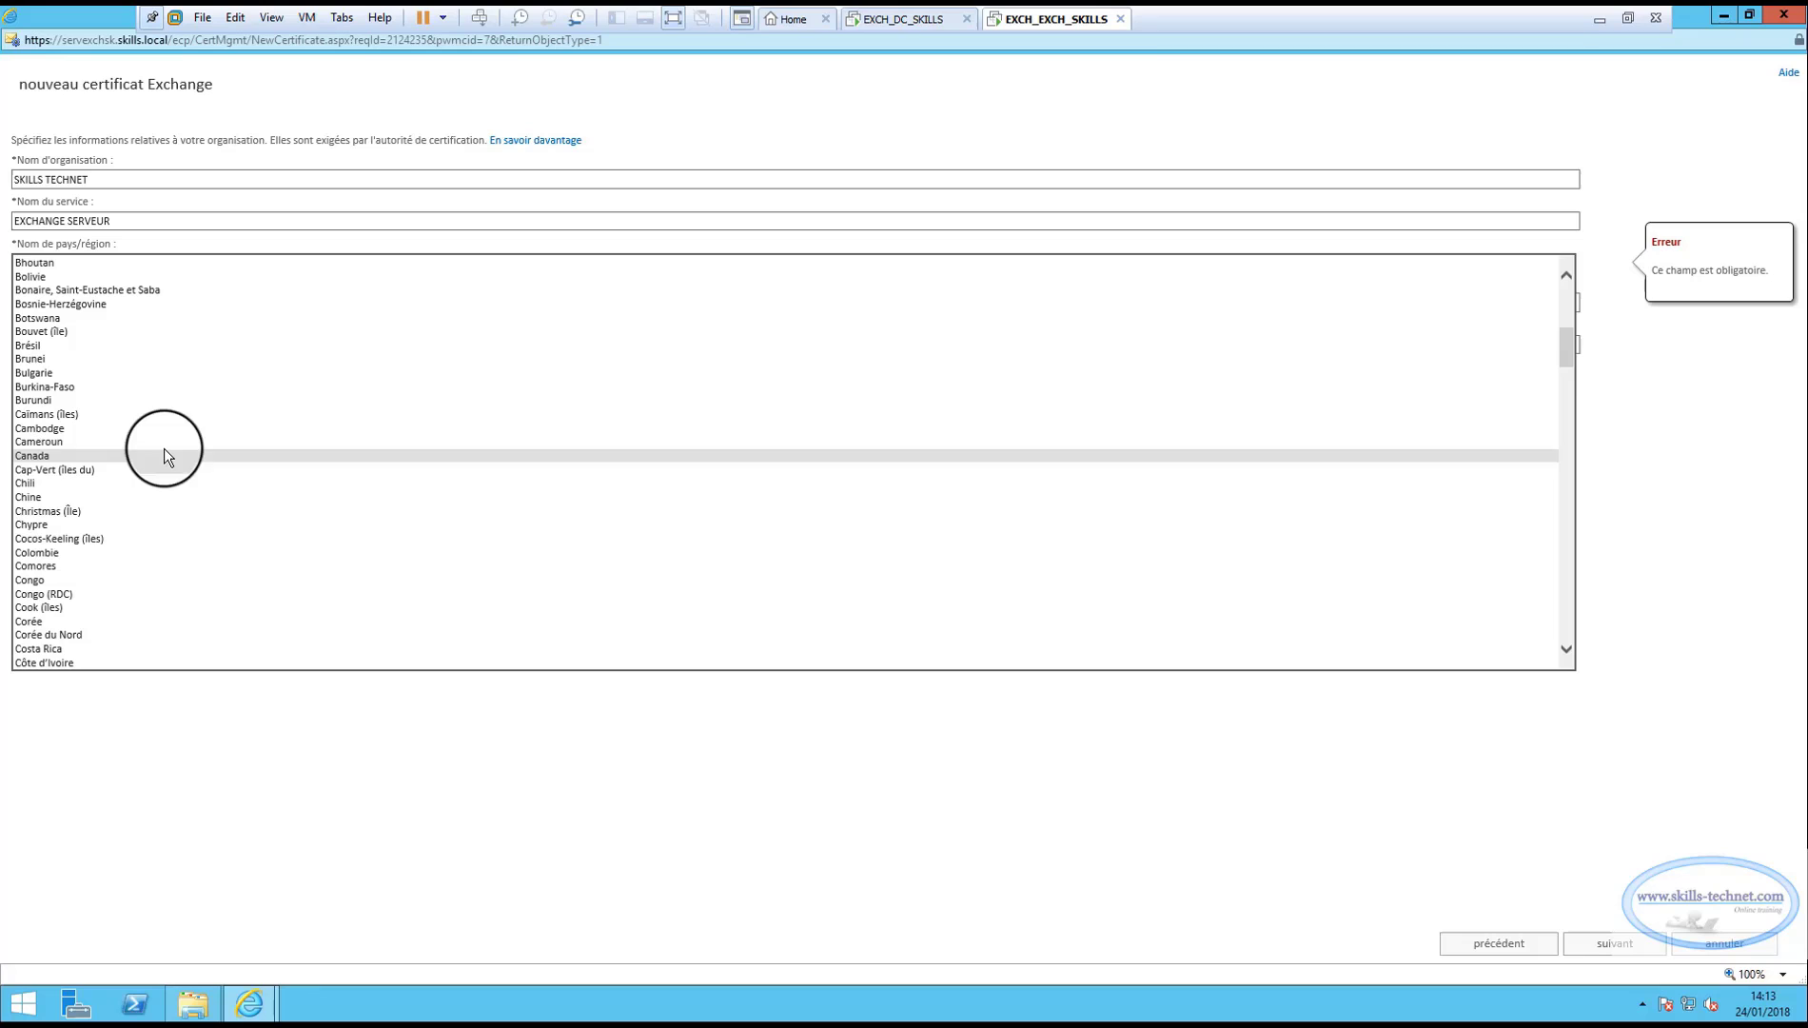
pyautogui.click(62, 457)
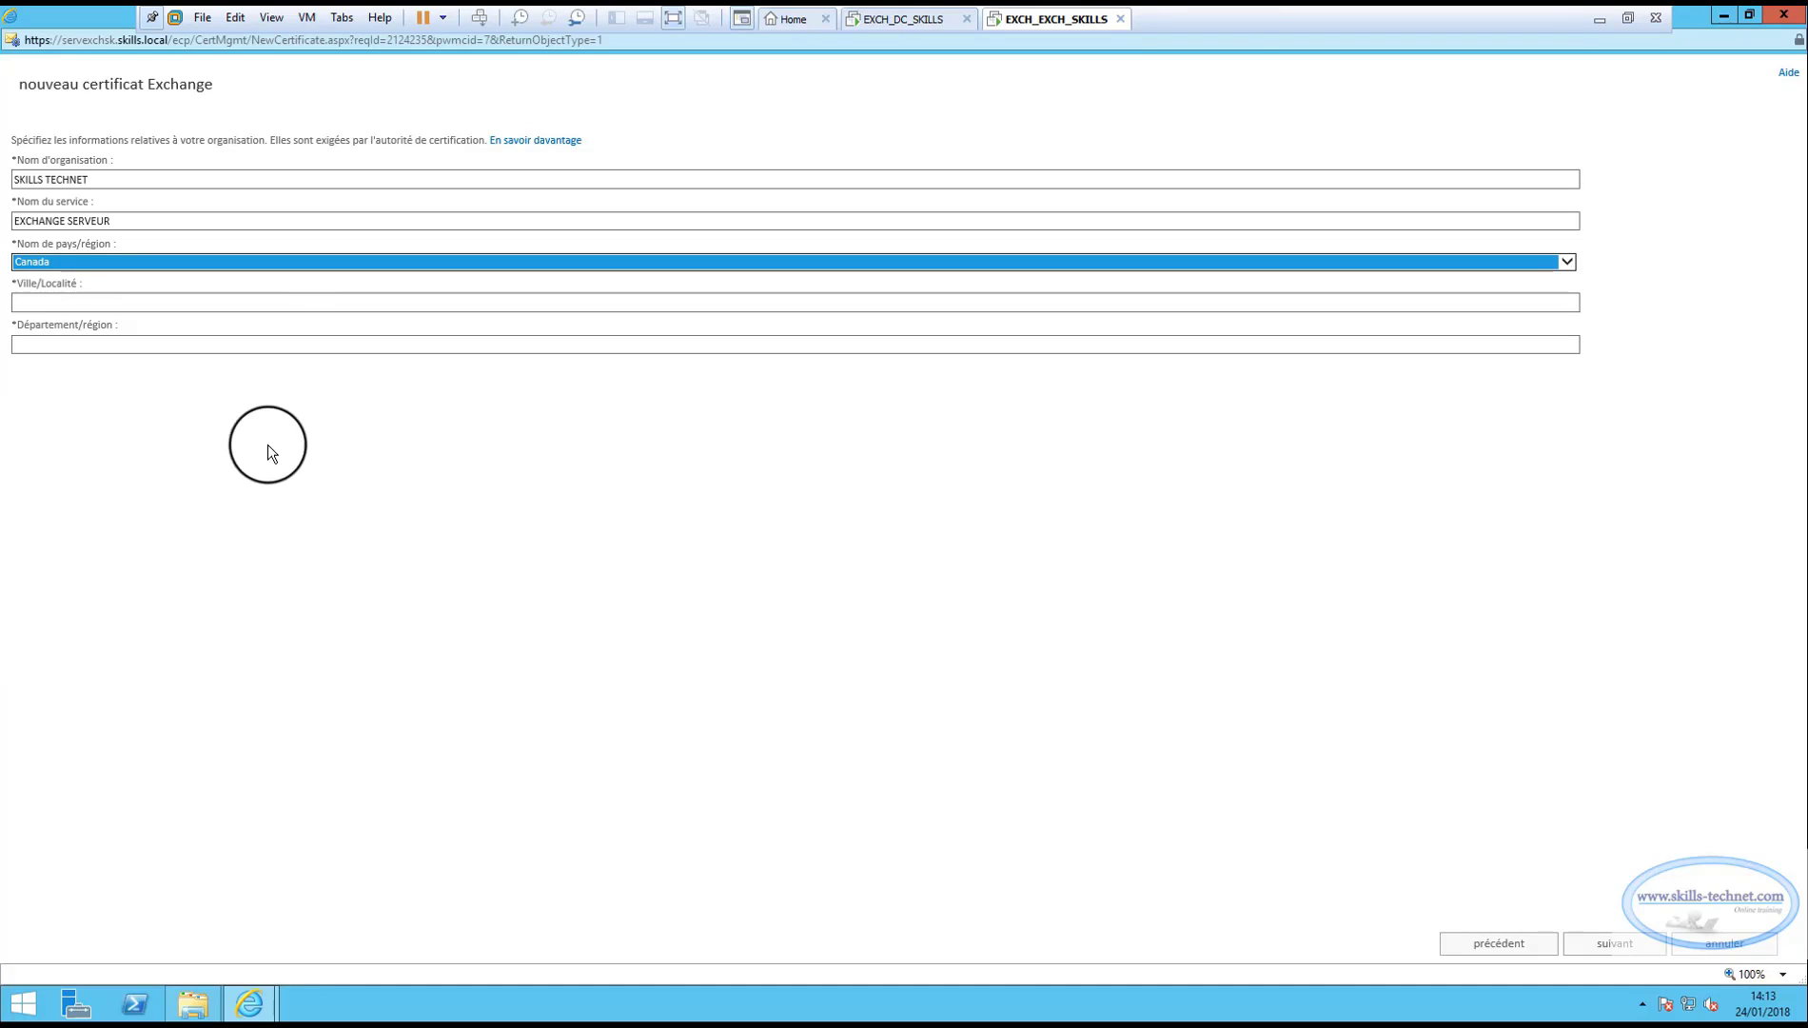
pyautogui.click(84, 302)
pyautogui.write('LV')
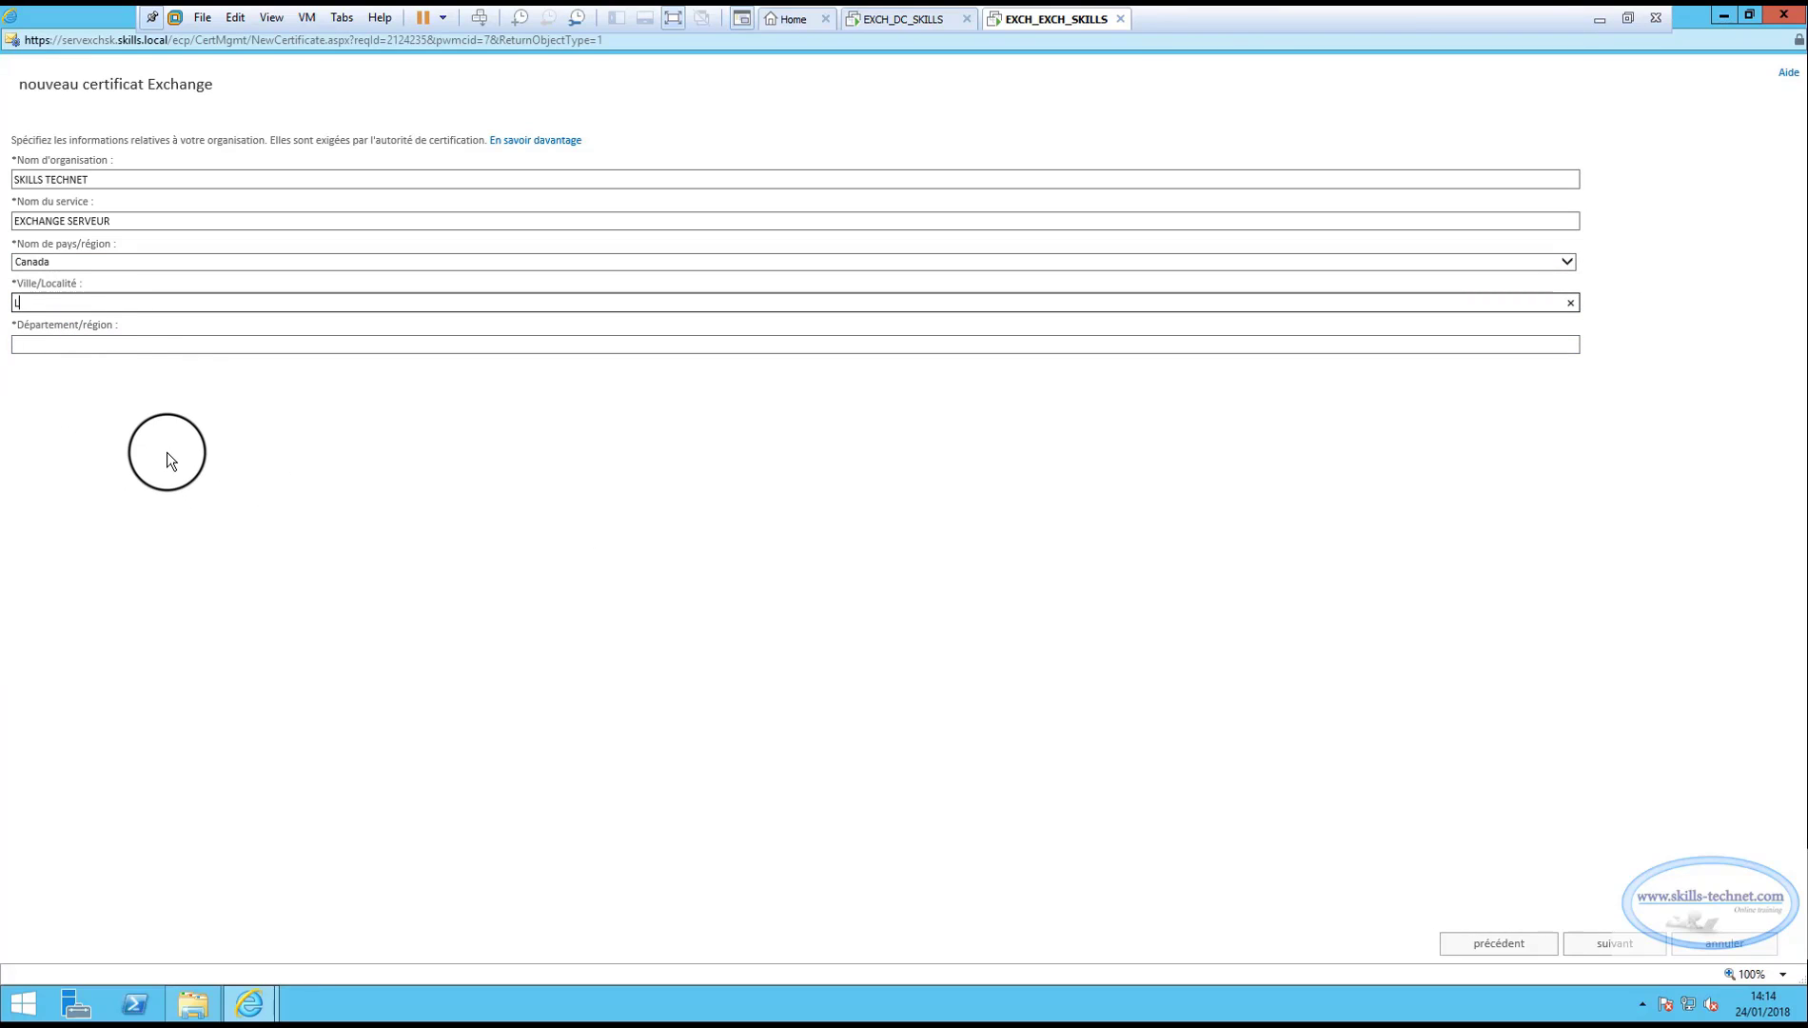
pyautogui.click(76, 344)
pyautogui.write('LV')
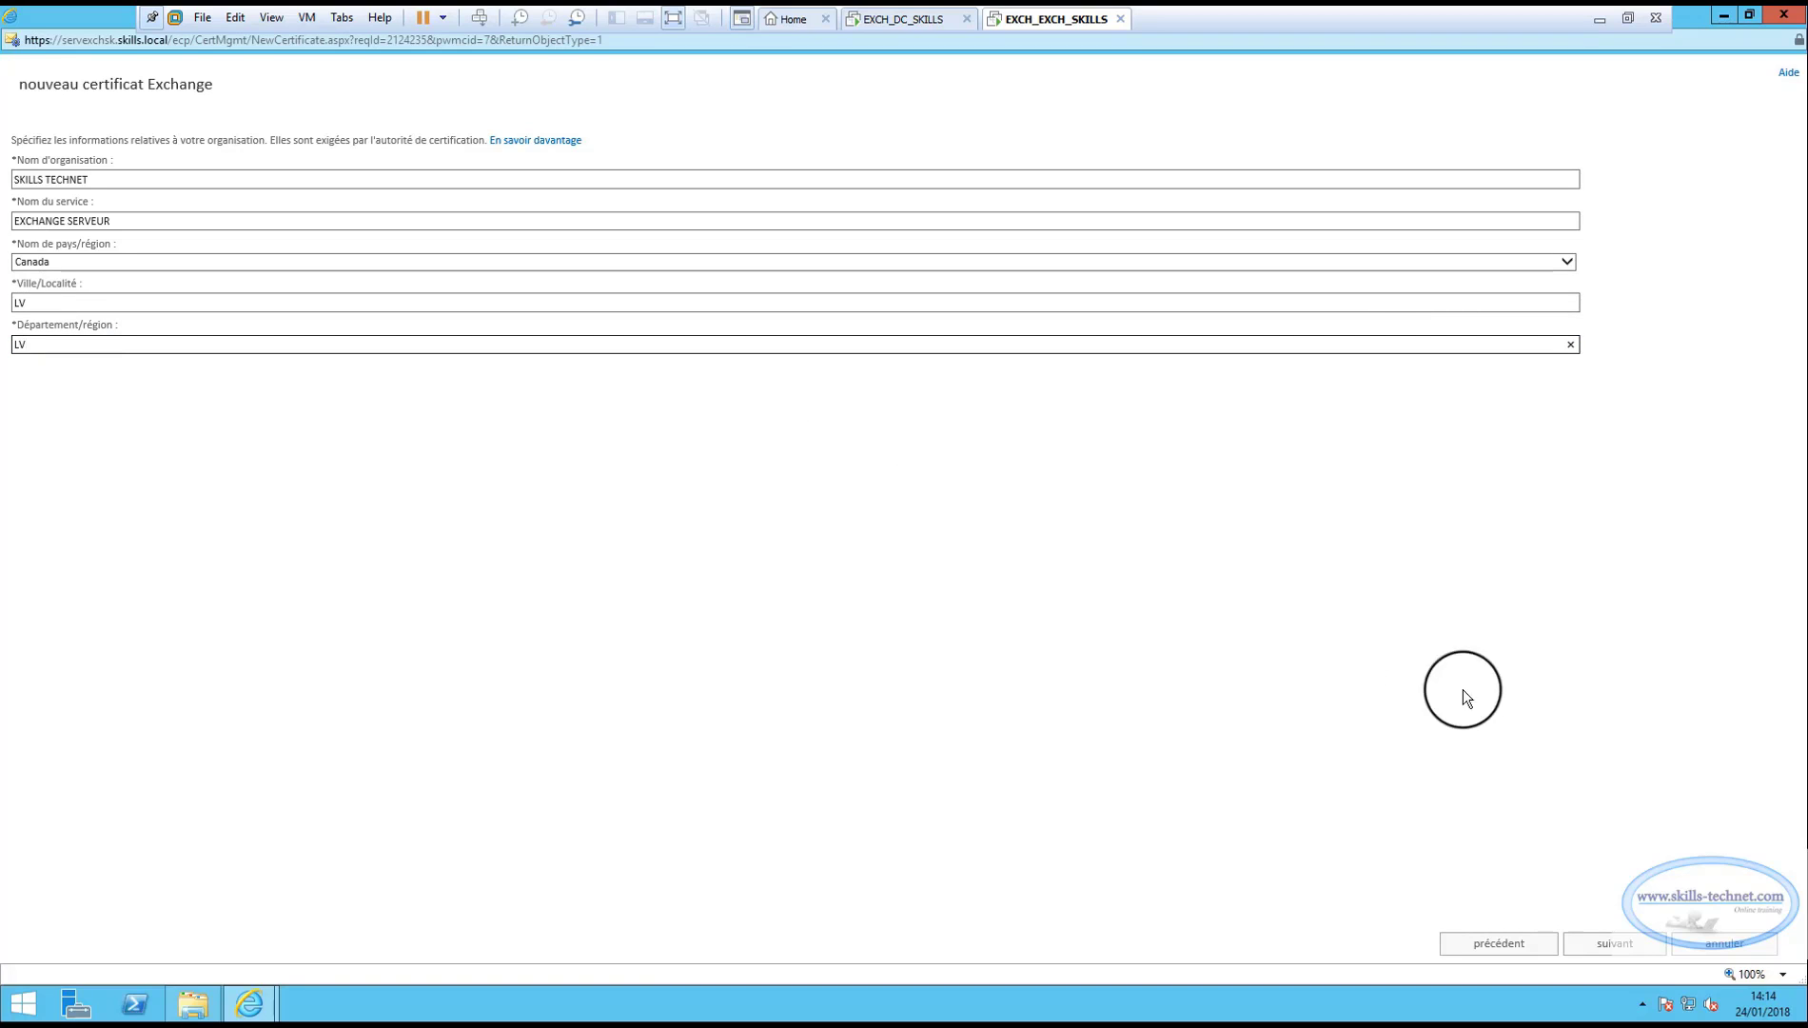
pyautogui.click(1615, 943)
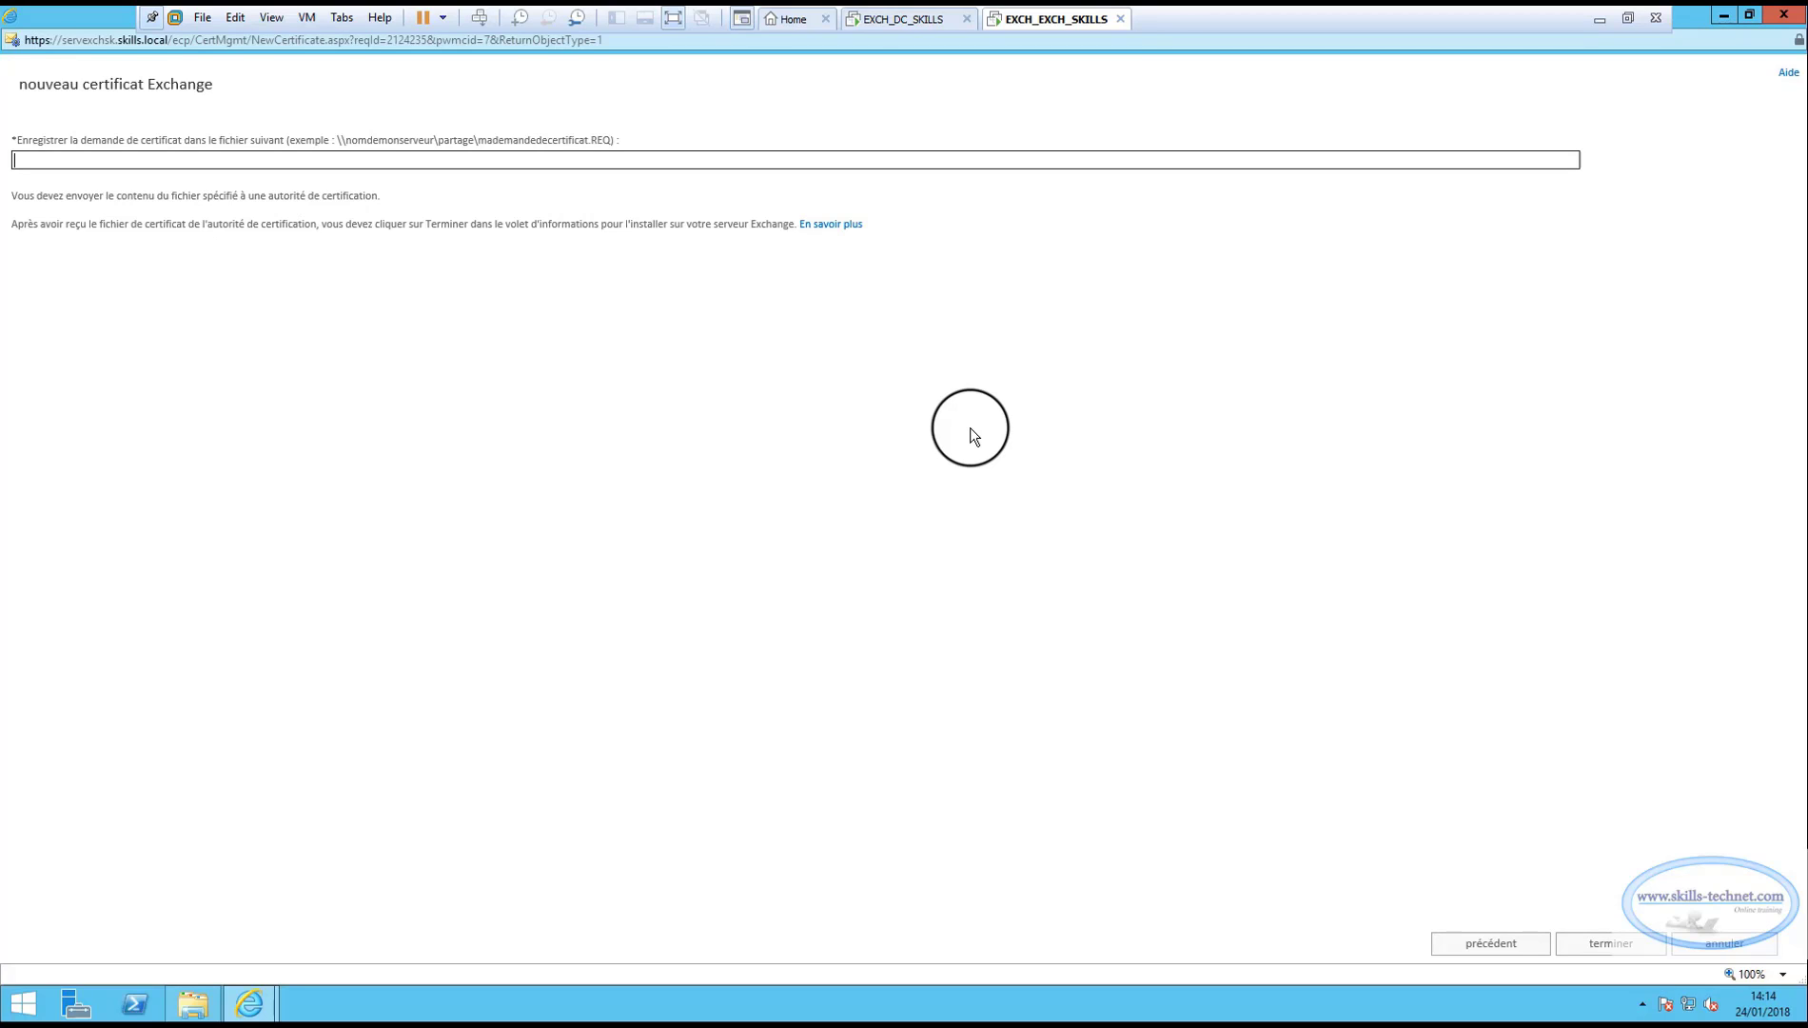
pyautogui.click(902, 18)
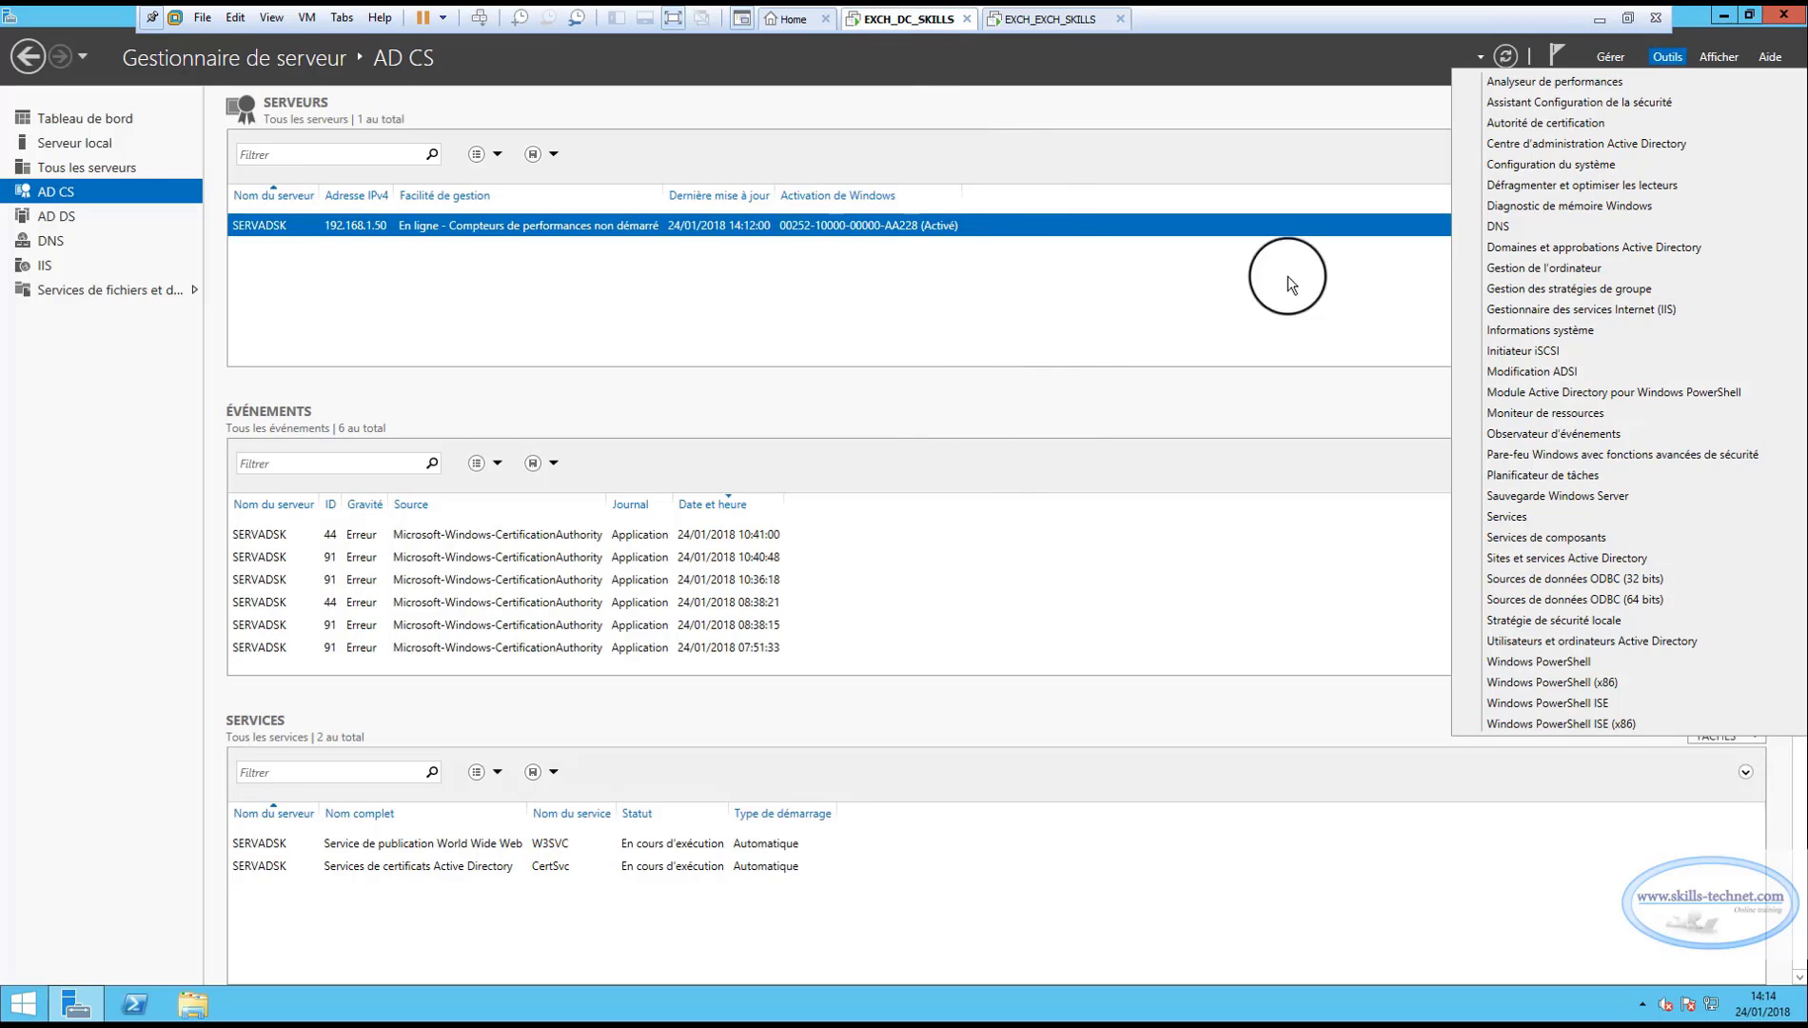
# Create a new folder named cert on drive C:.
pyautogui.click(1782, 18)
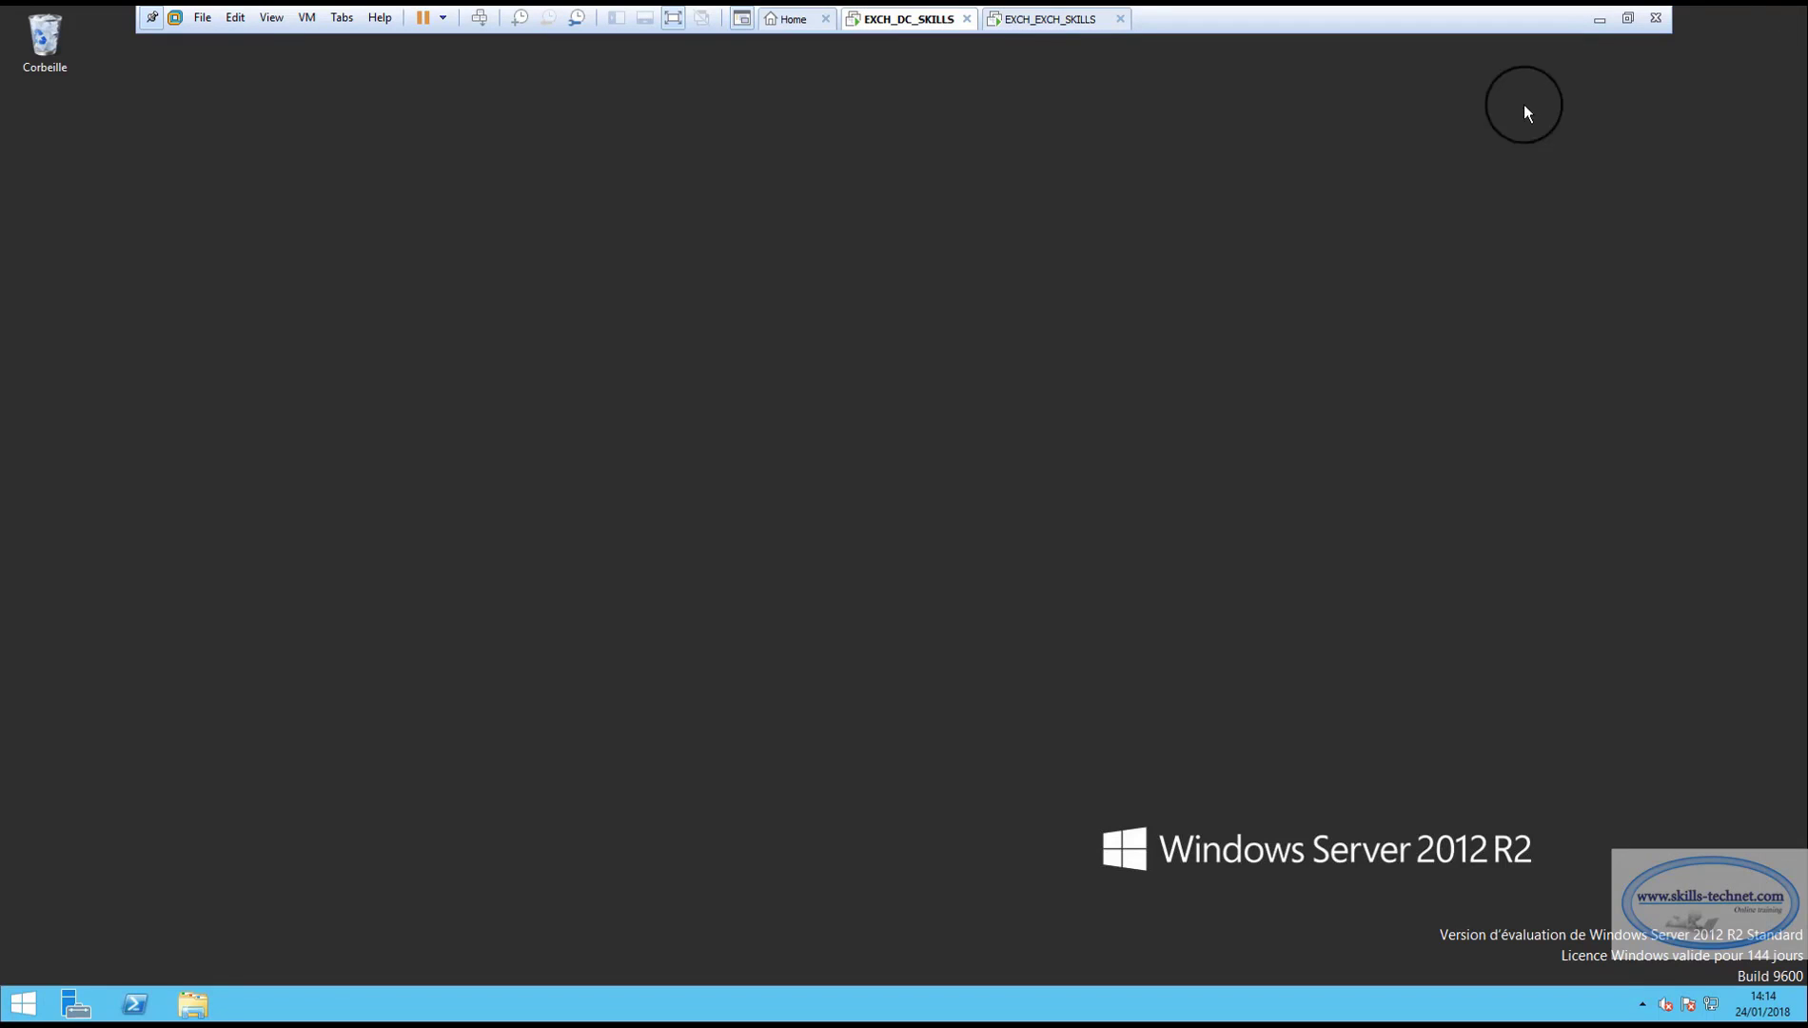
pyautogui.click(195, 1002)
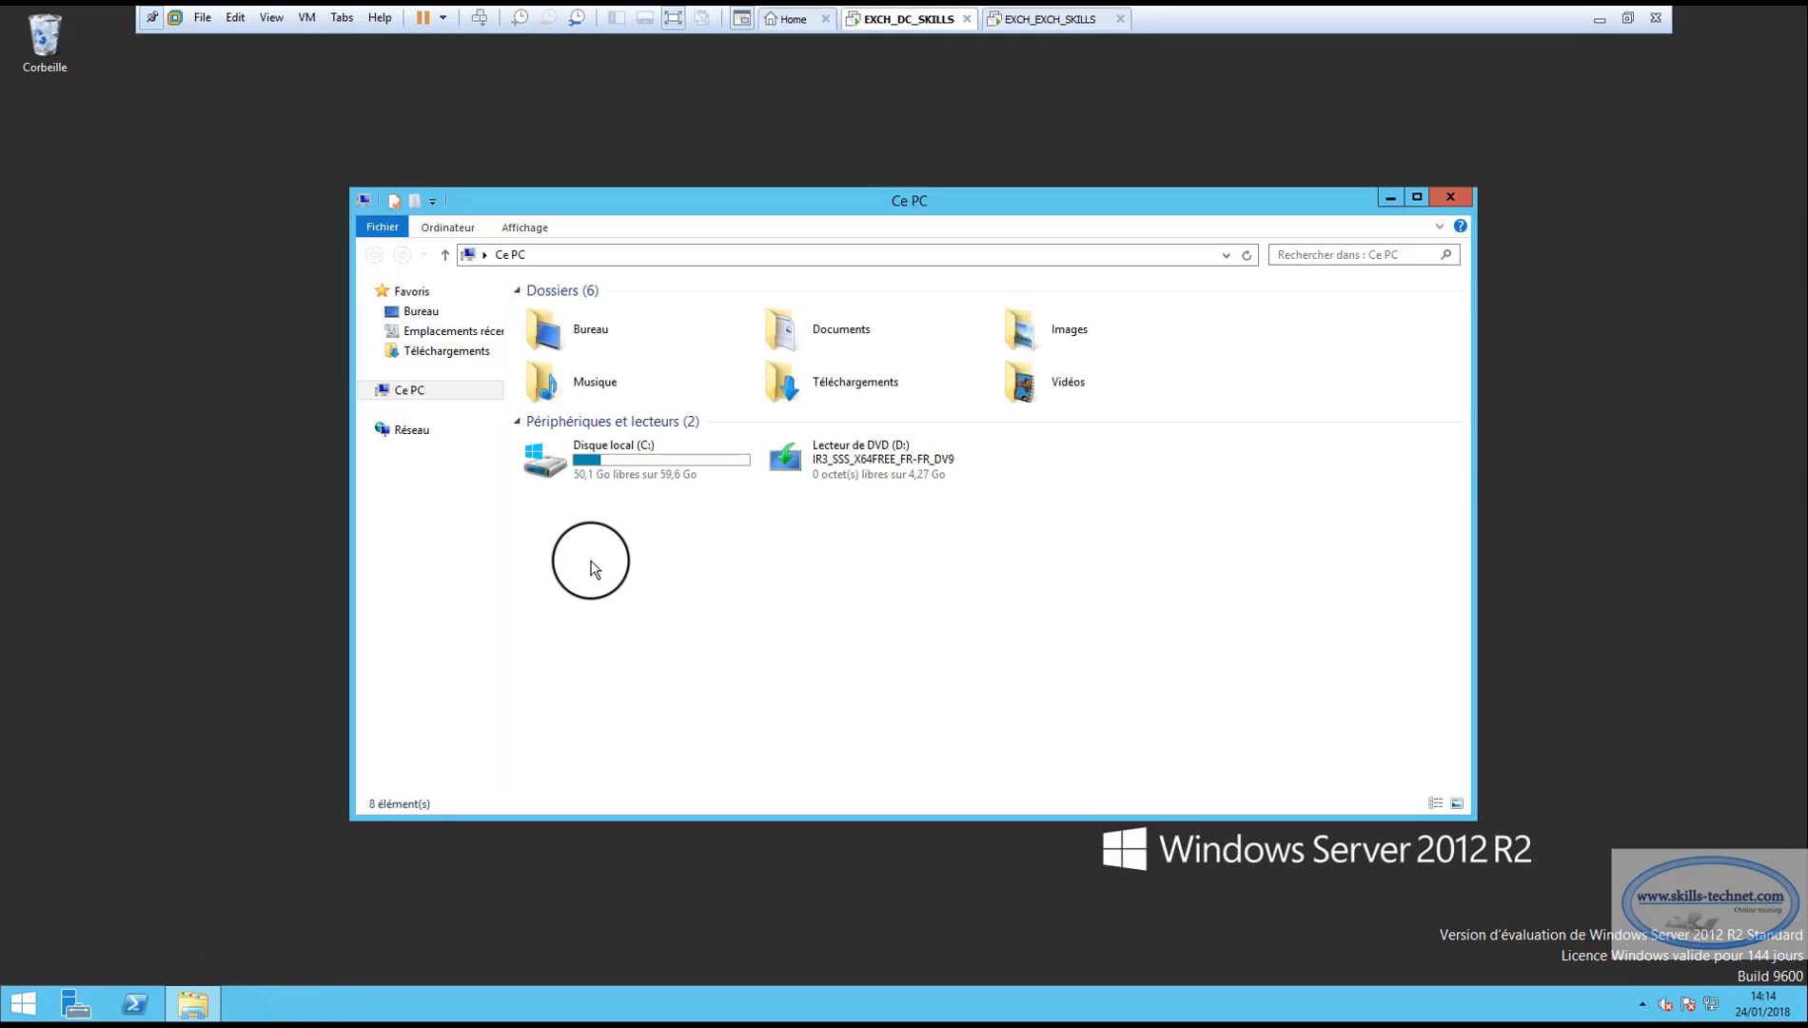
pyautogui.doubleClick(620, 478)
pyautogui.rightClick(571, 484)
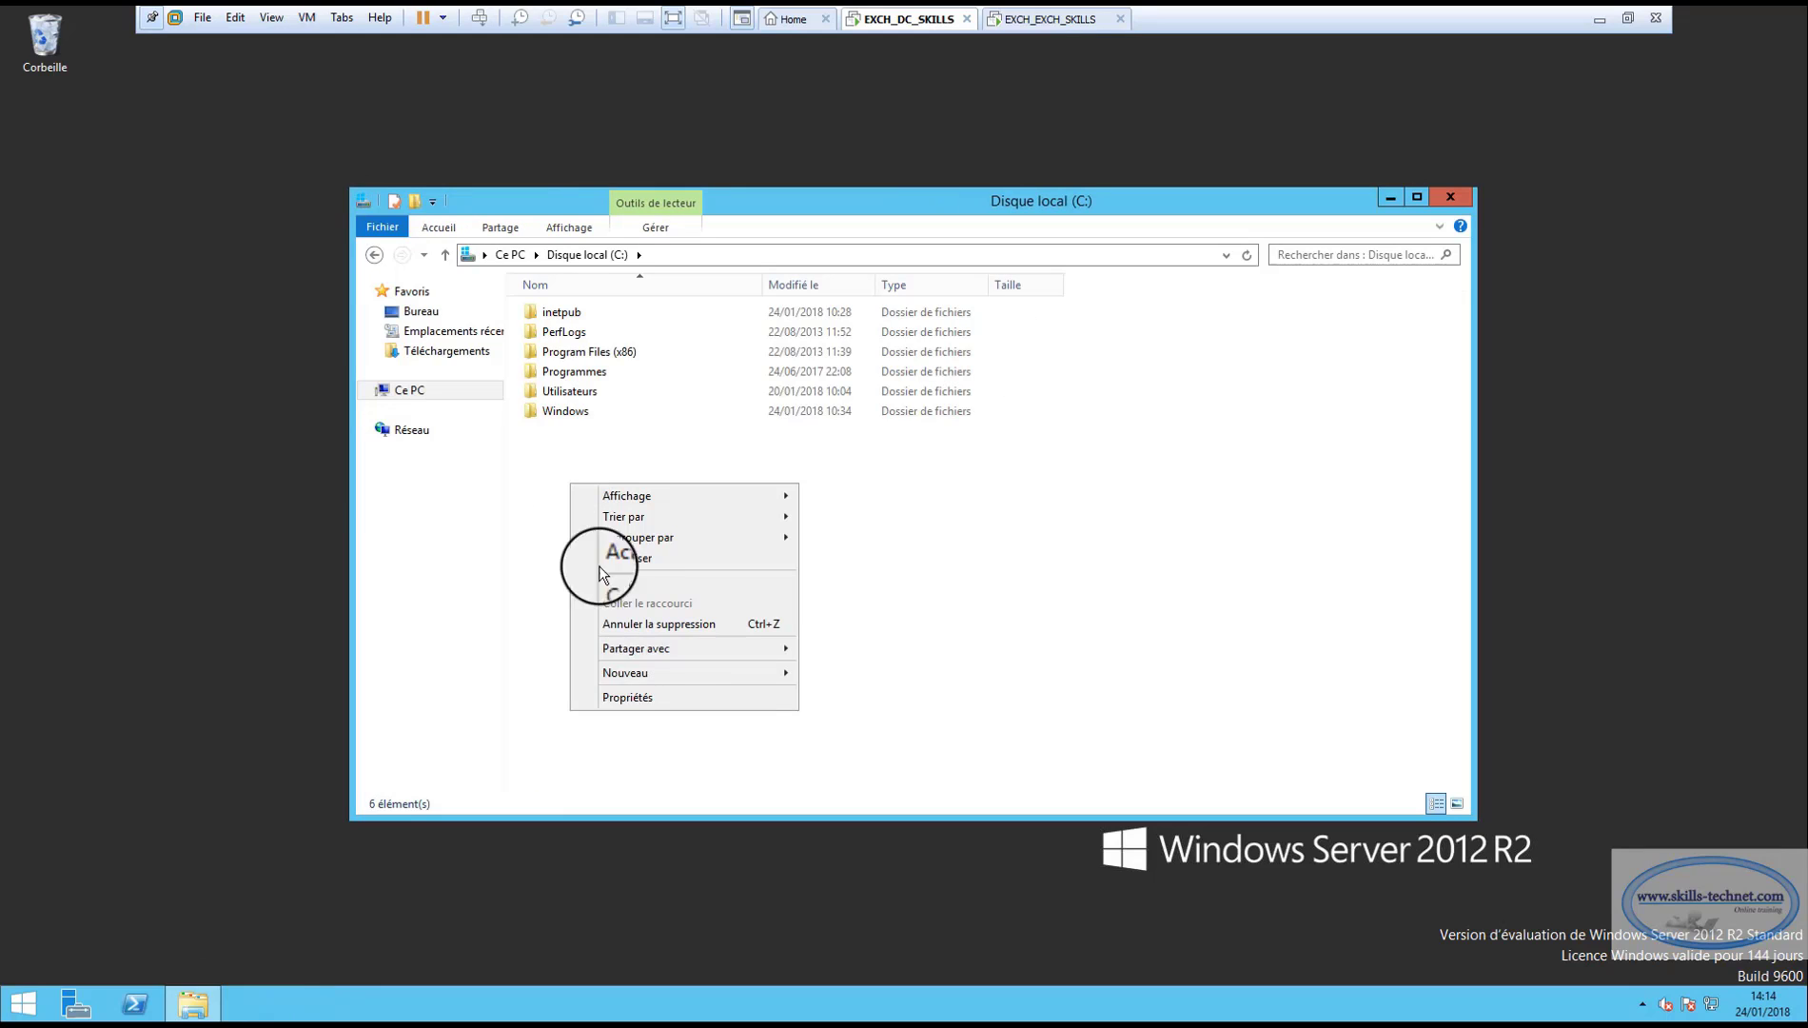
pyautogui.moveTo(676, 676)
pyautogui.click(841, 672)
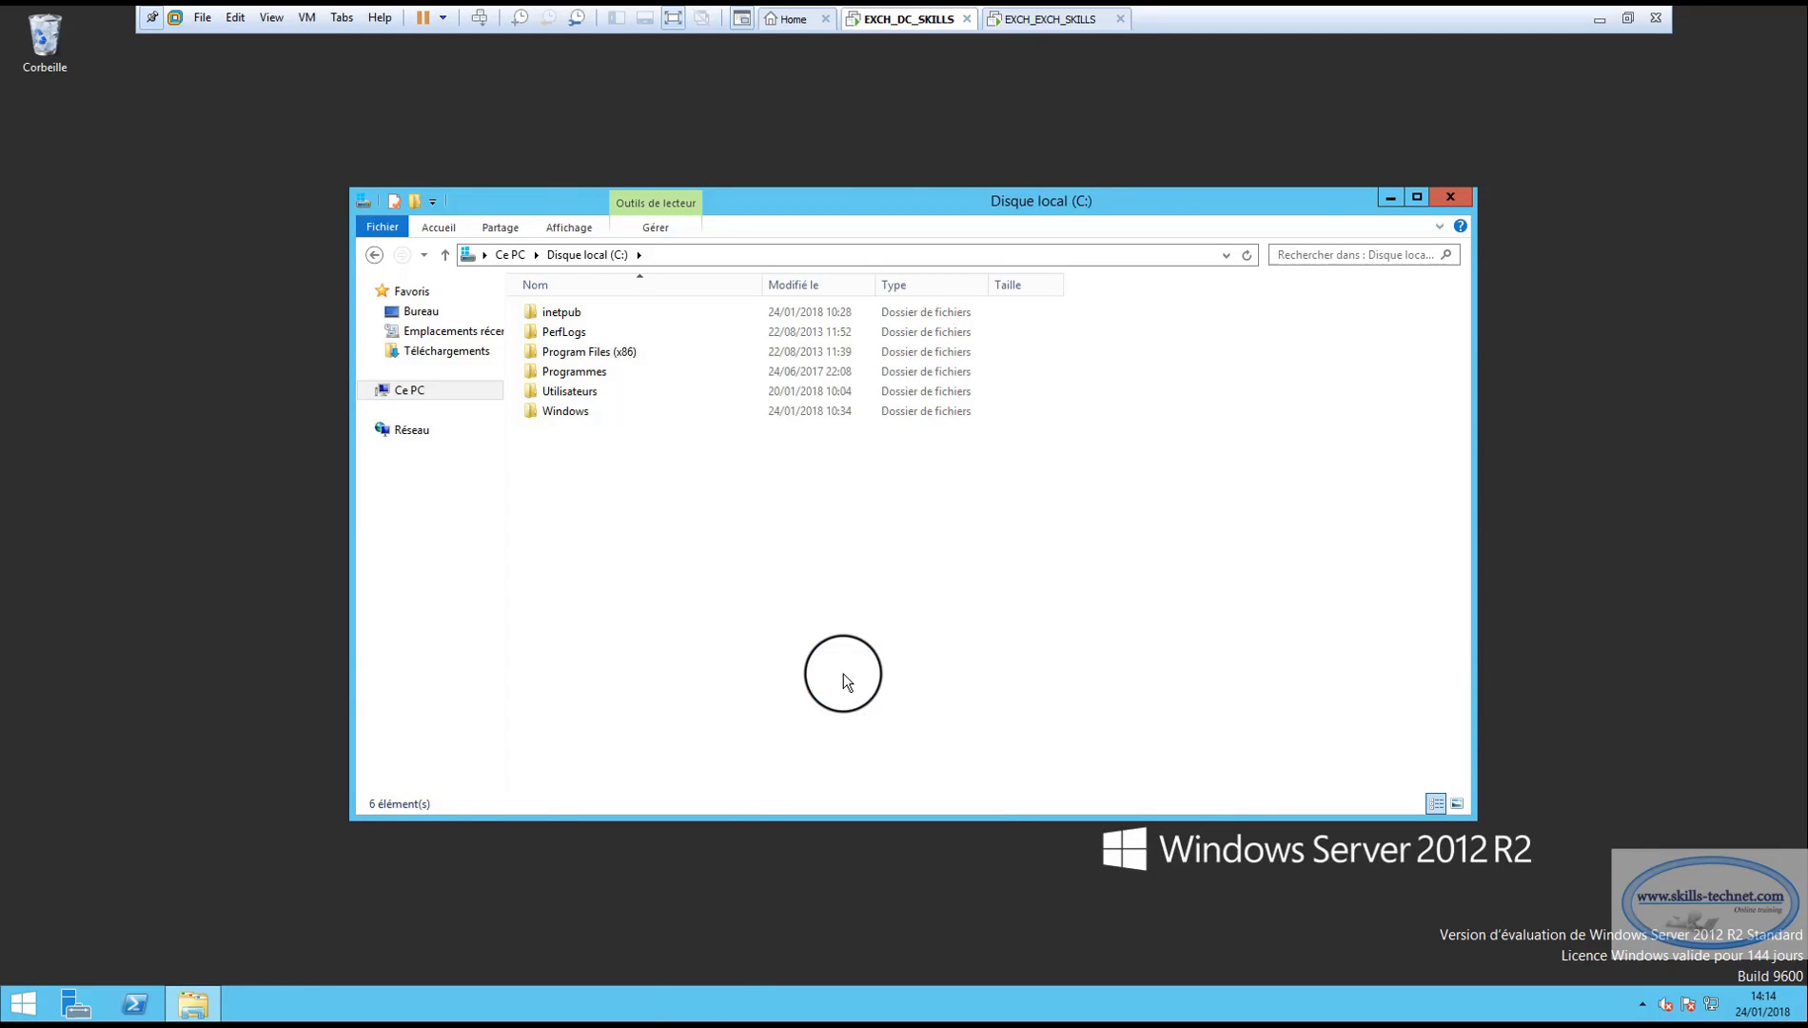
pyautogui.write('cert')
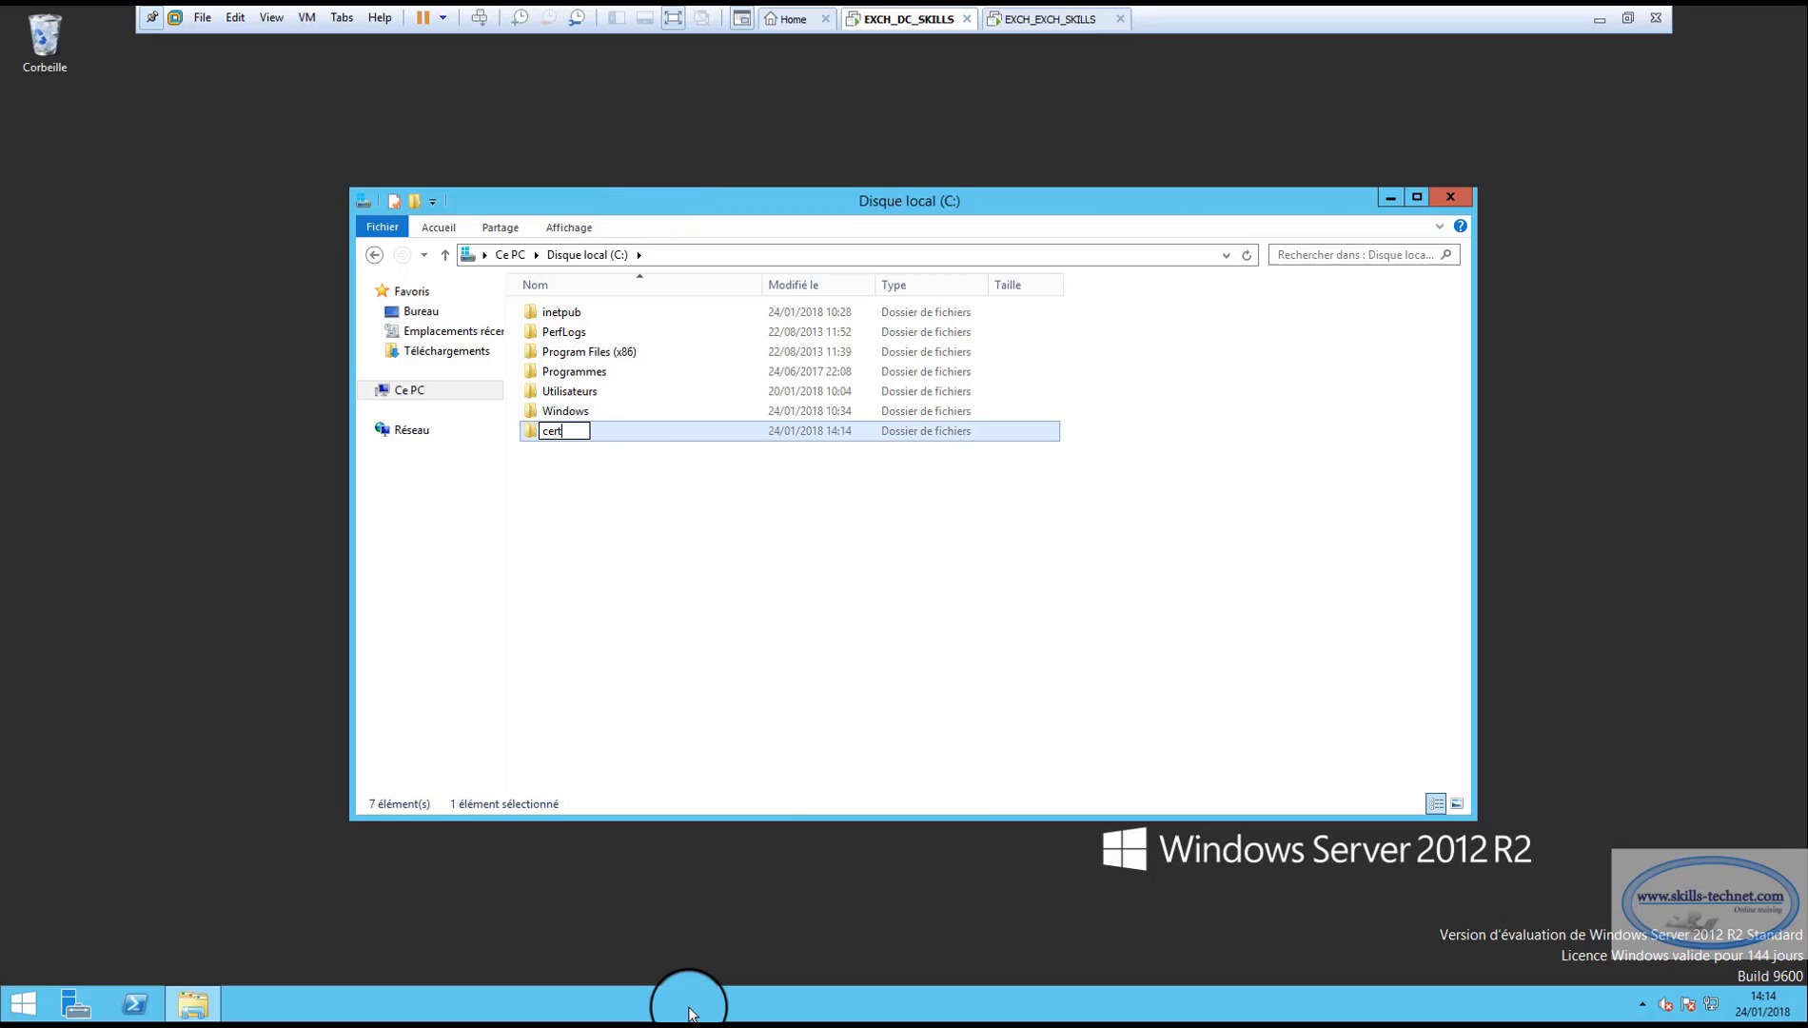
pyautogui.click(625, 583)
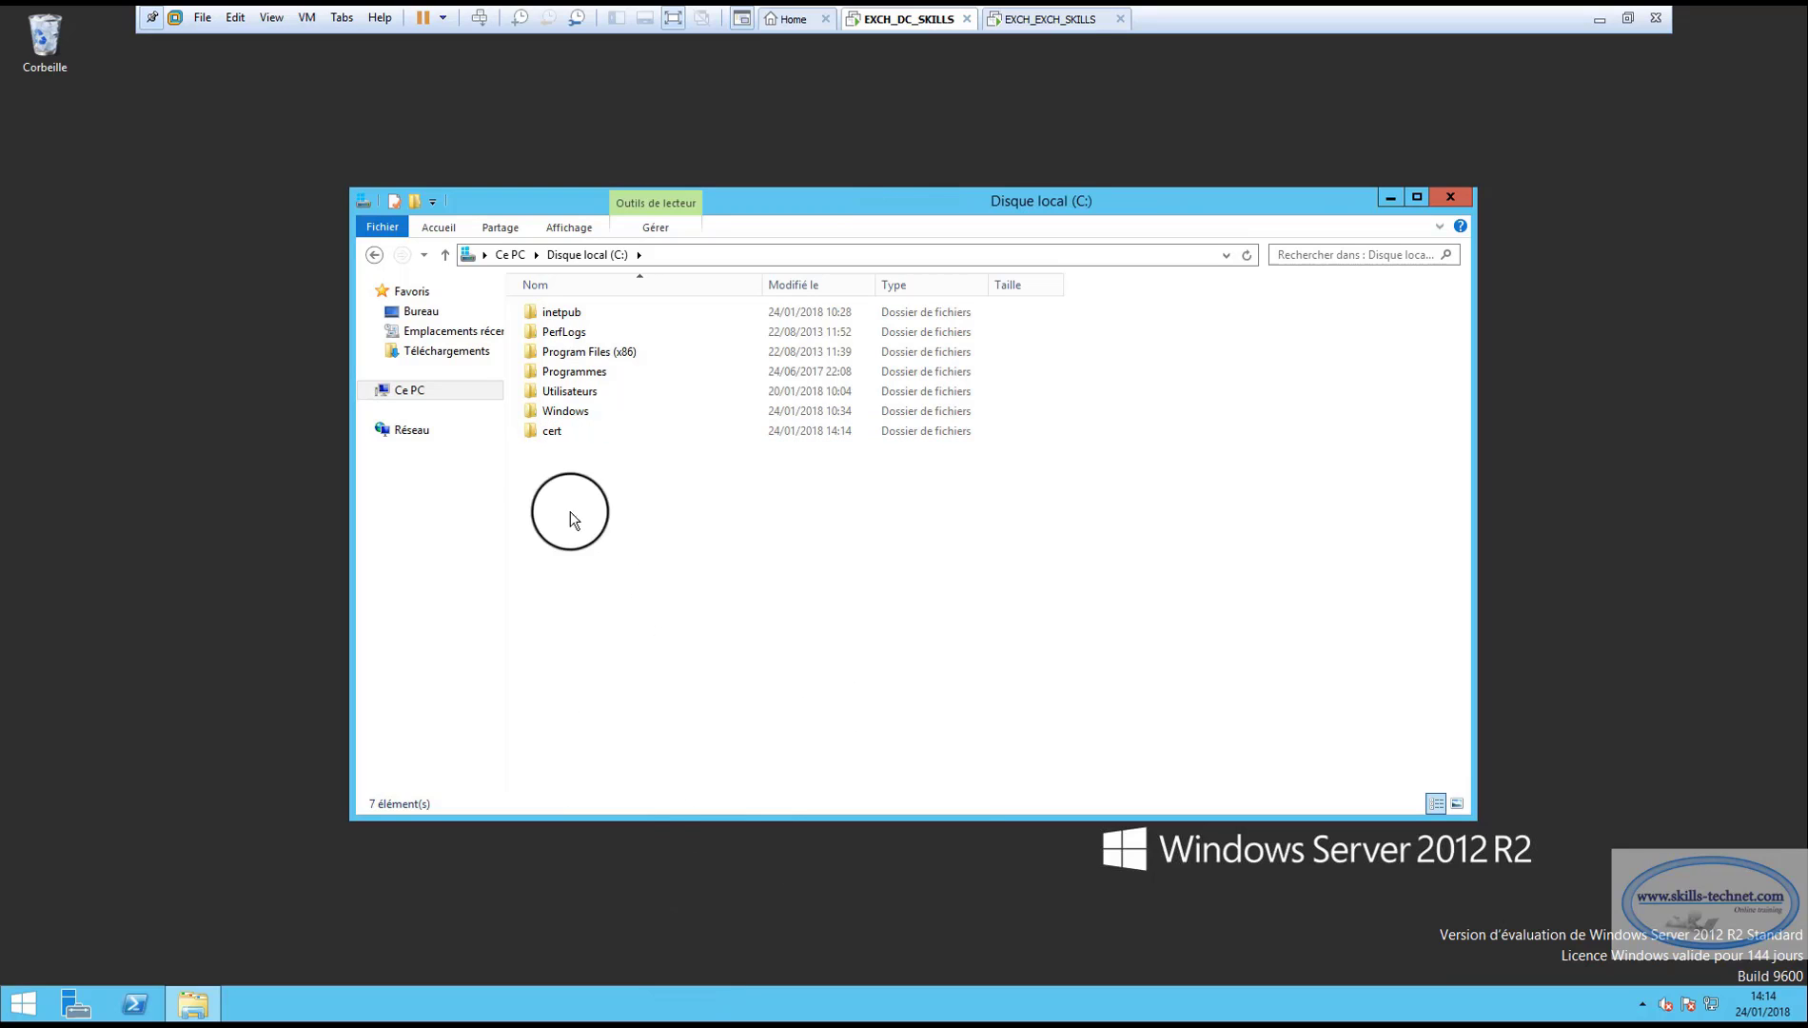
# Share the cert folder with Tout le monde at Lecture/écriture access.
pyautogui.rightClick(546, 429)
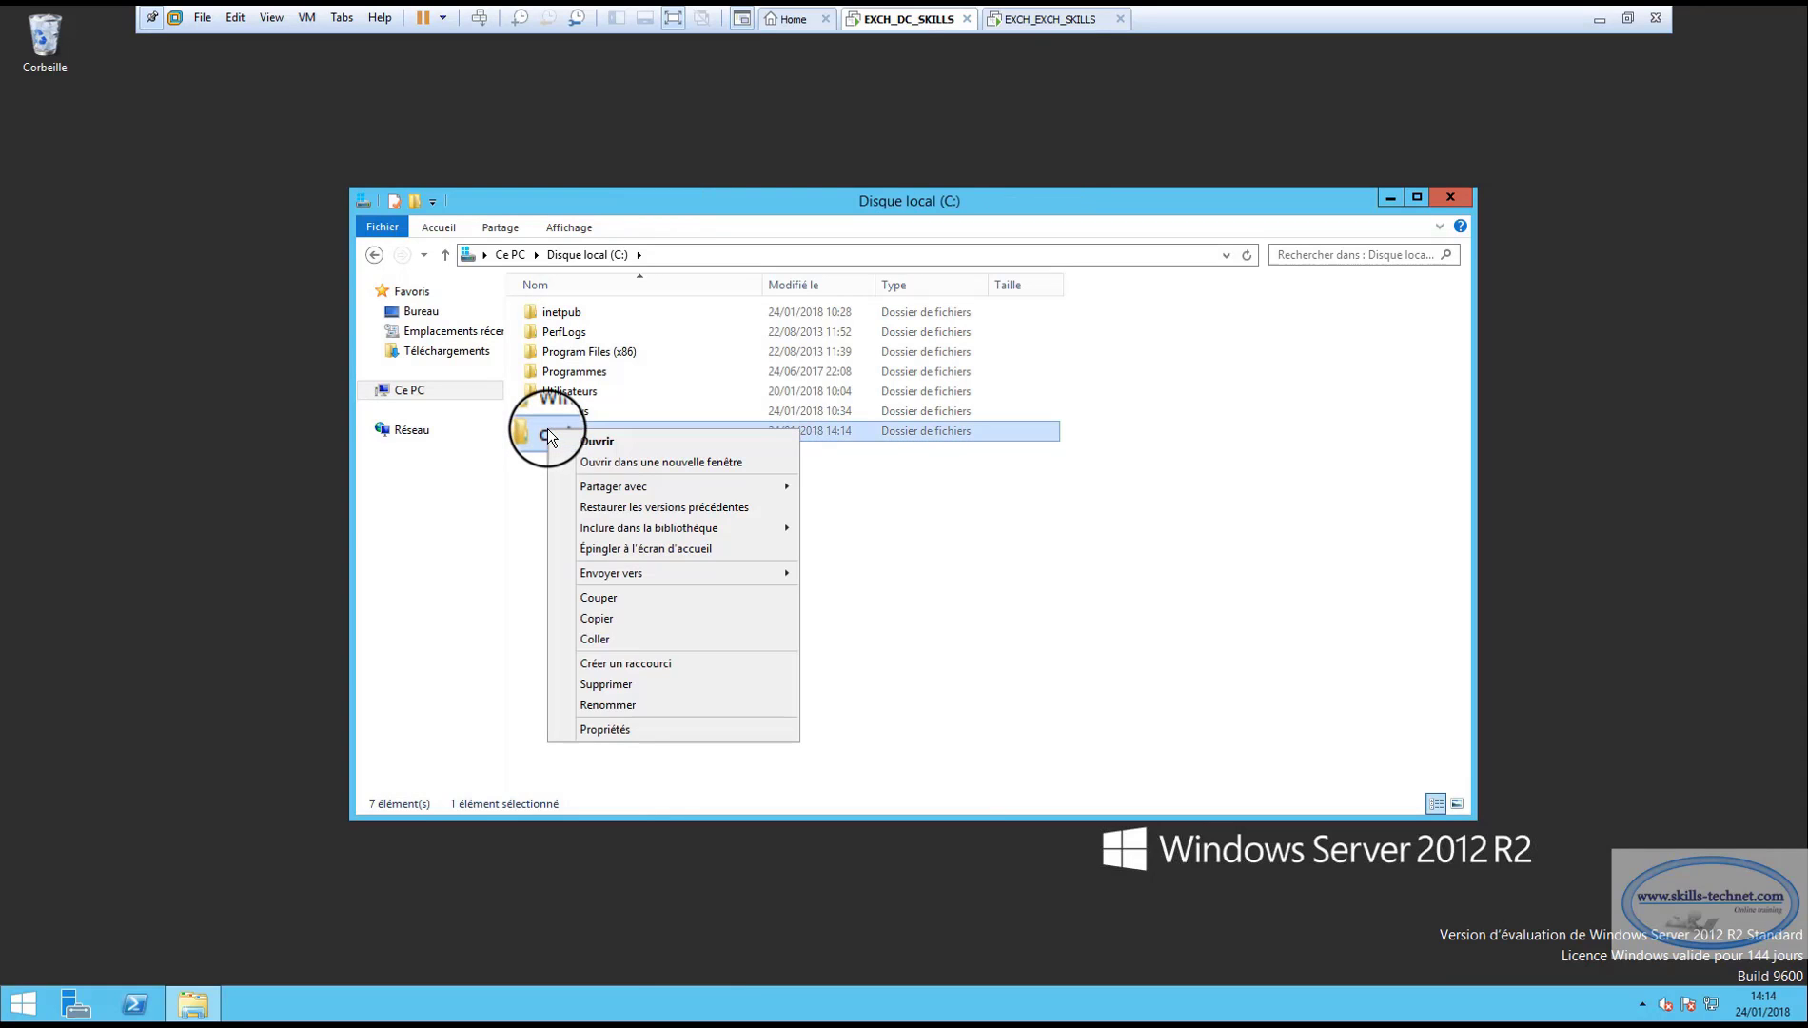
pyautogui.click(604, 733)
pyautogui.click(620, 475)
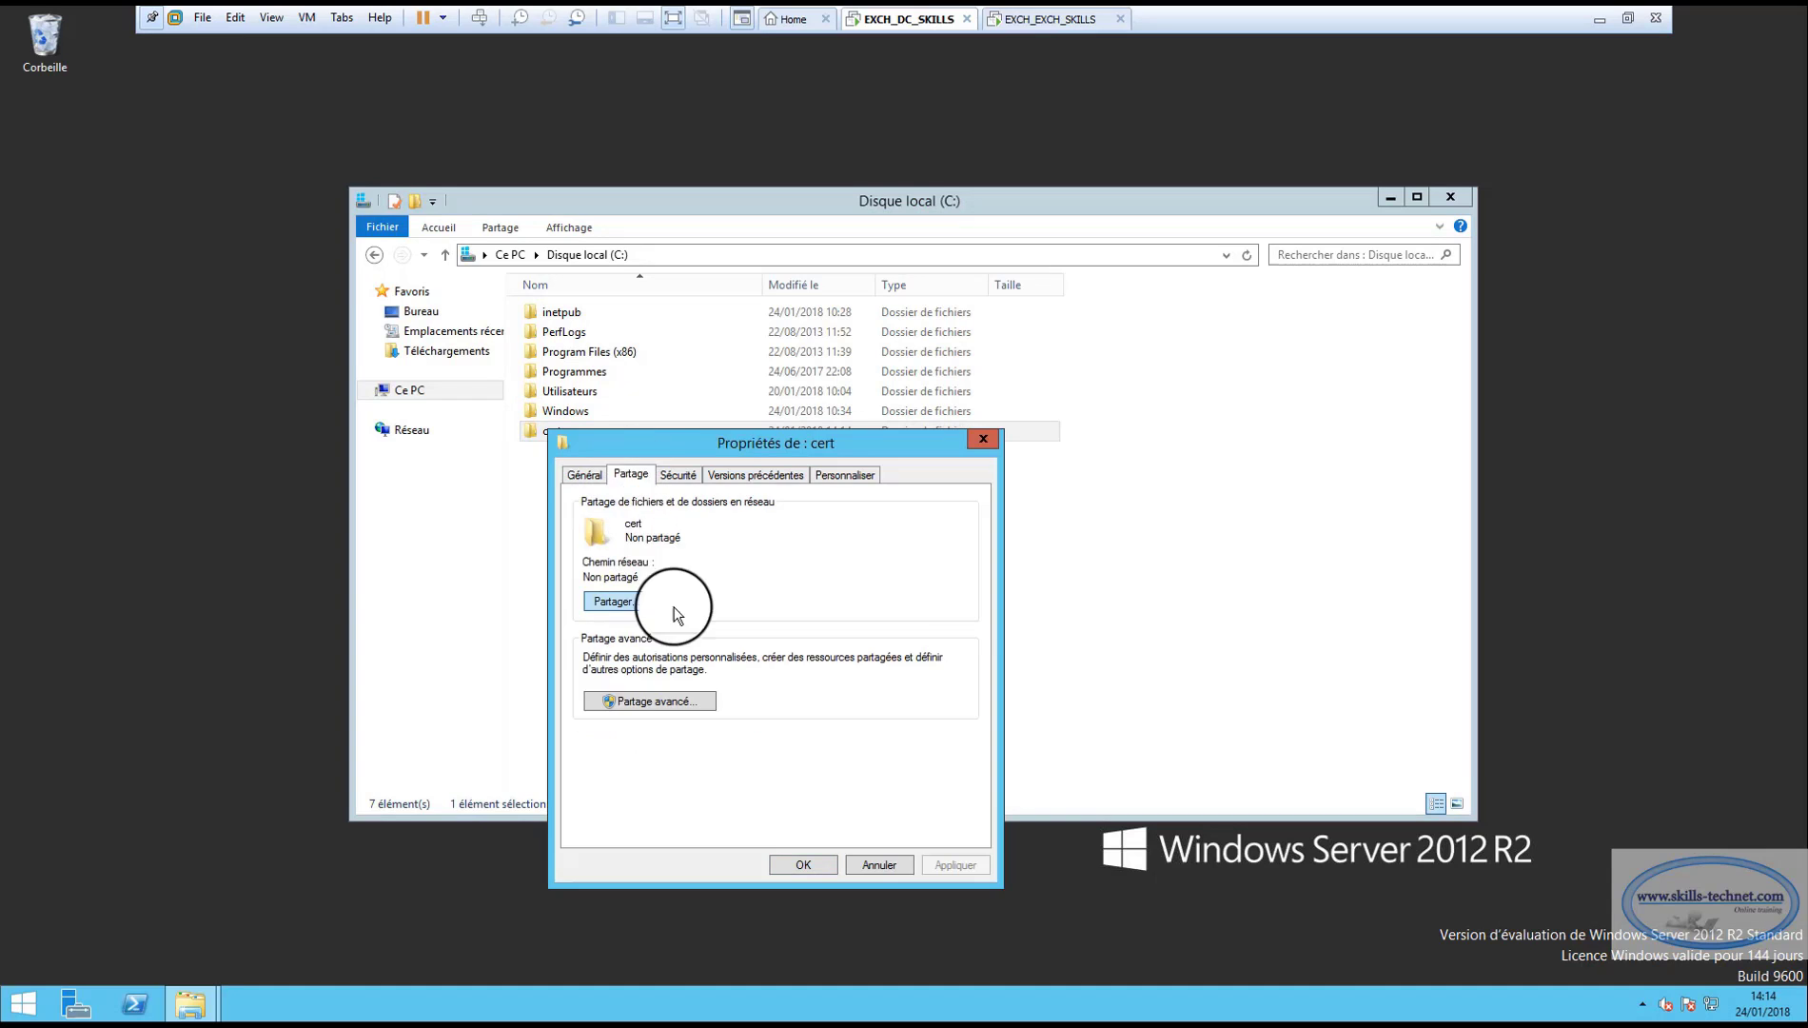
pyautogui.click(704, 602)
pyautogui.click(905, 629)
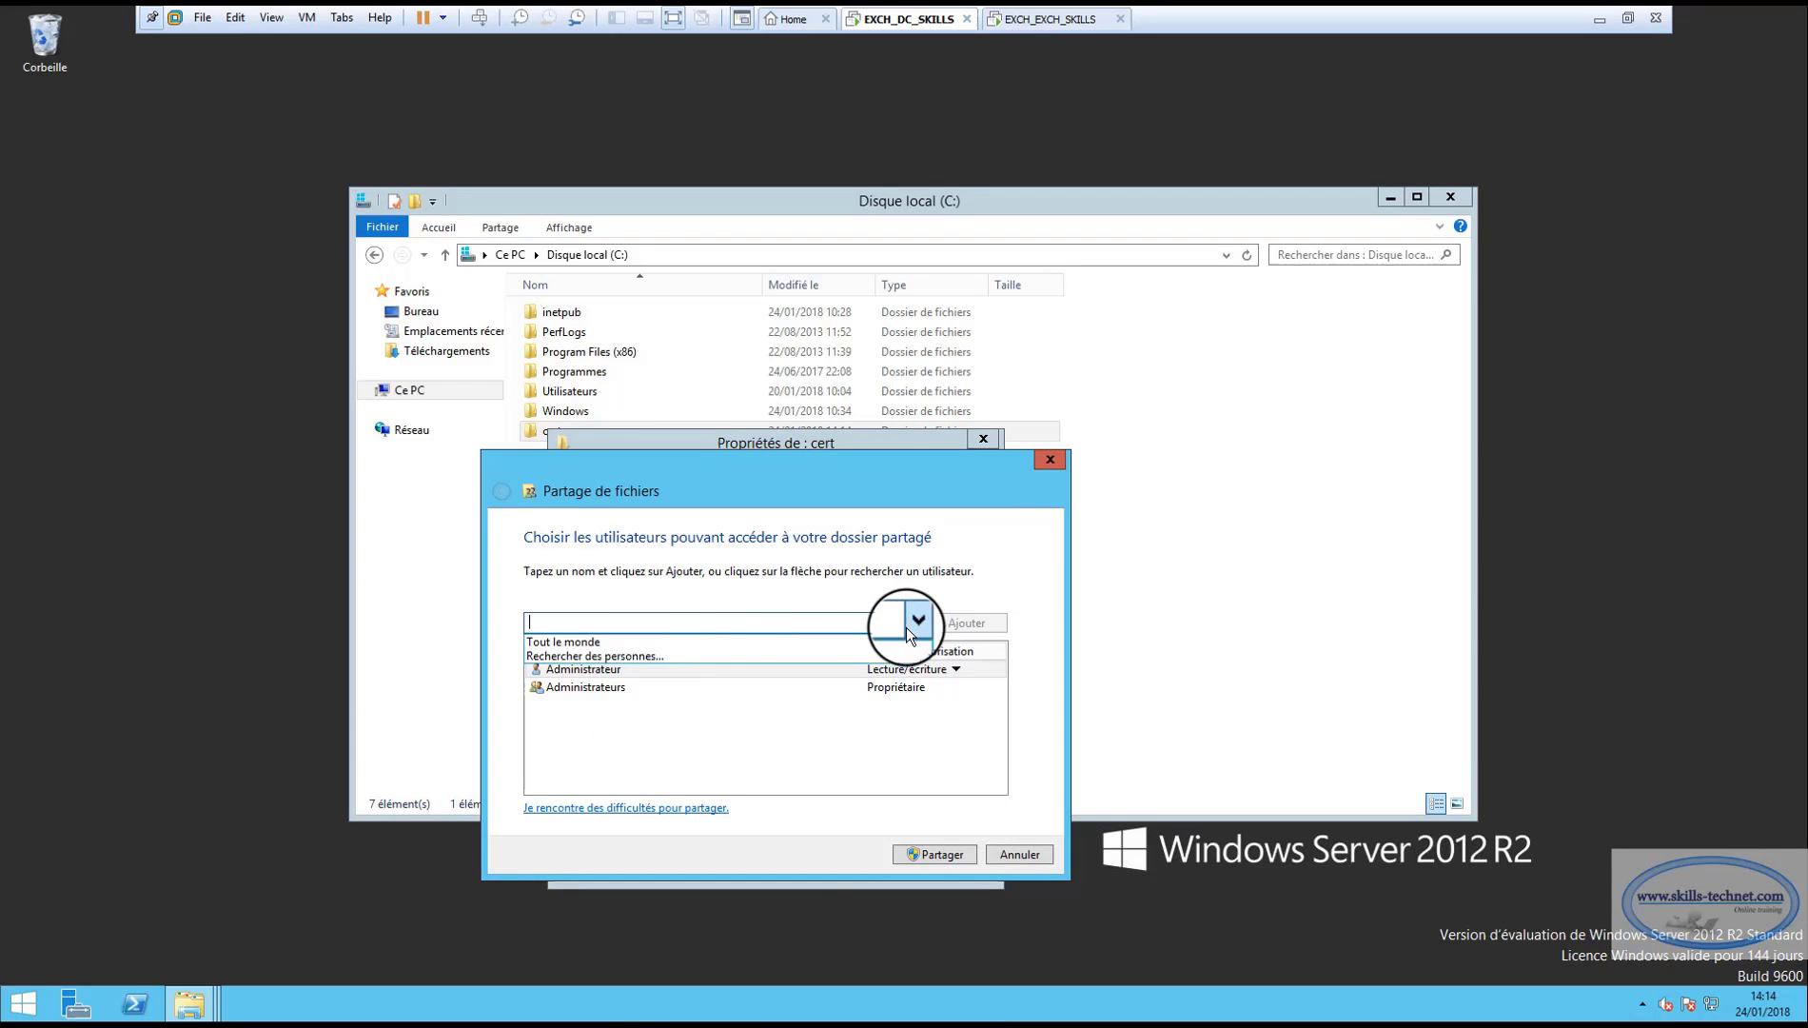
pyautogui.click(603, 639)
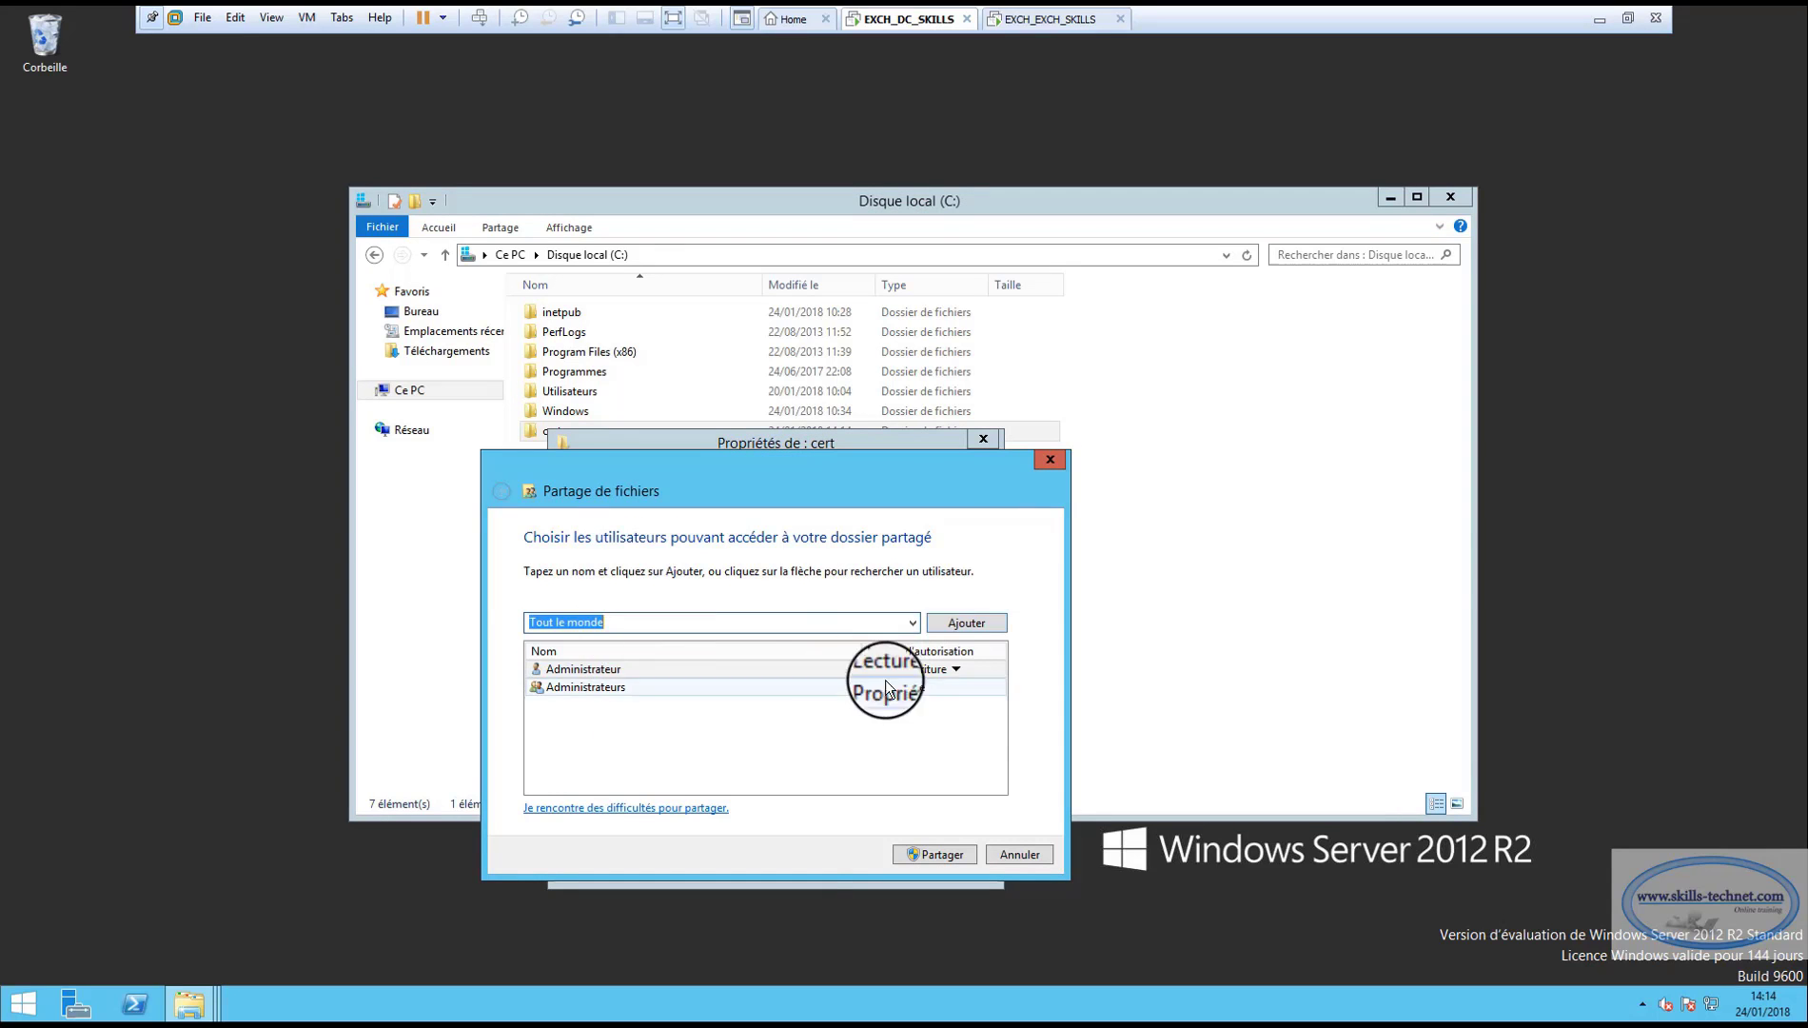
pyautogui.click(948, 624)
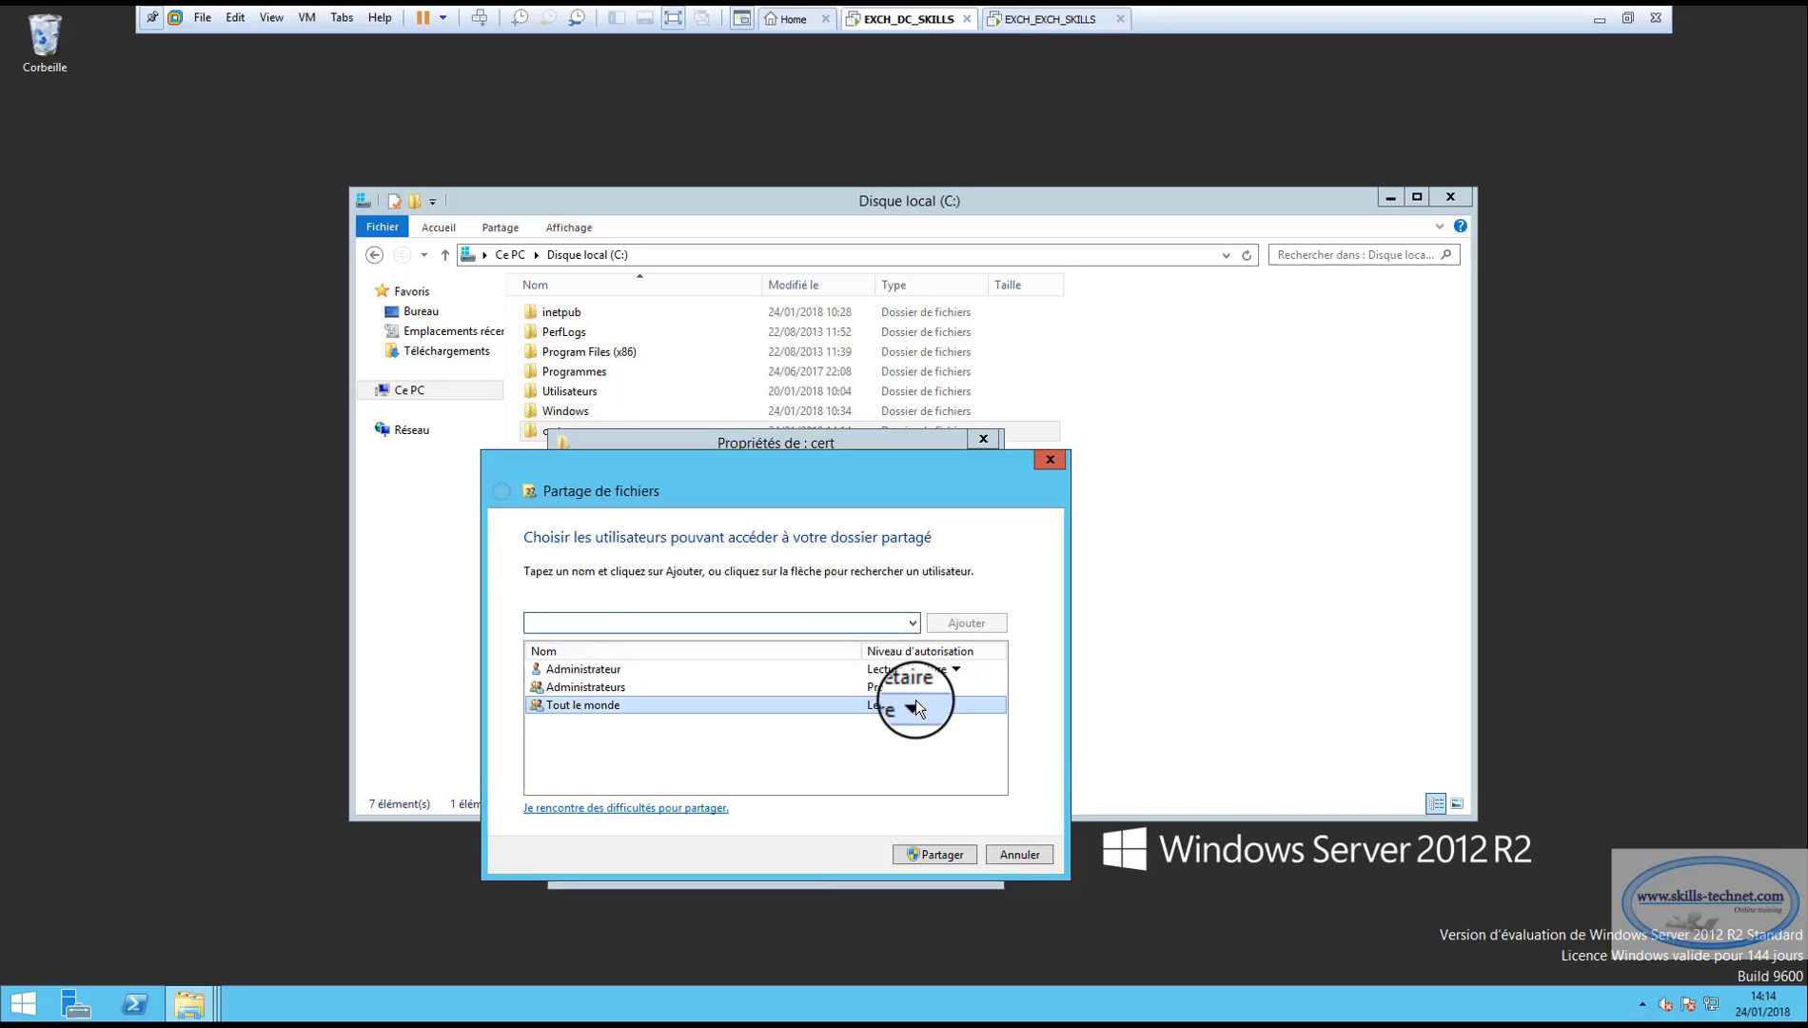
pyautogui.click(913, 704)
pyautogui.click(965, 729)
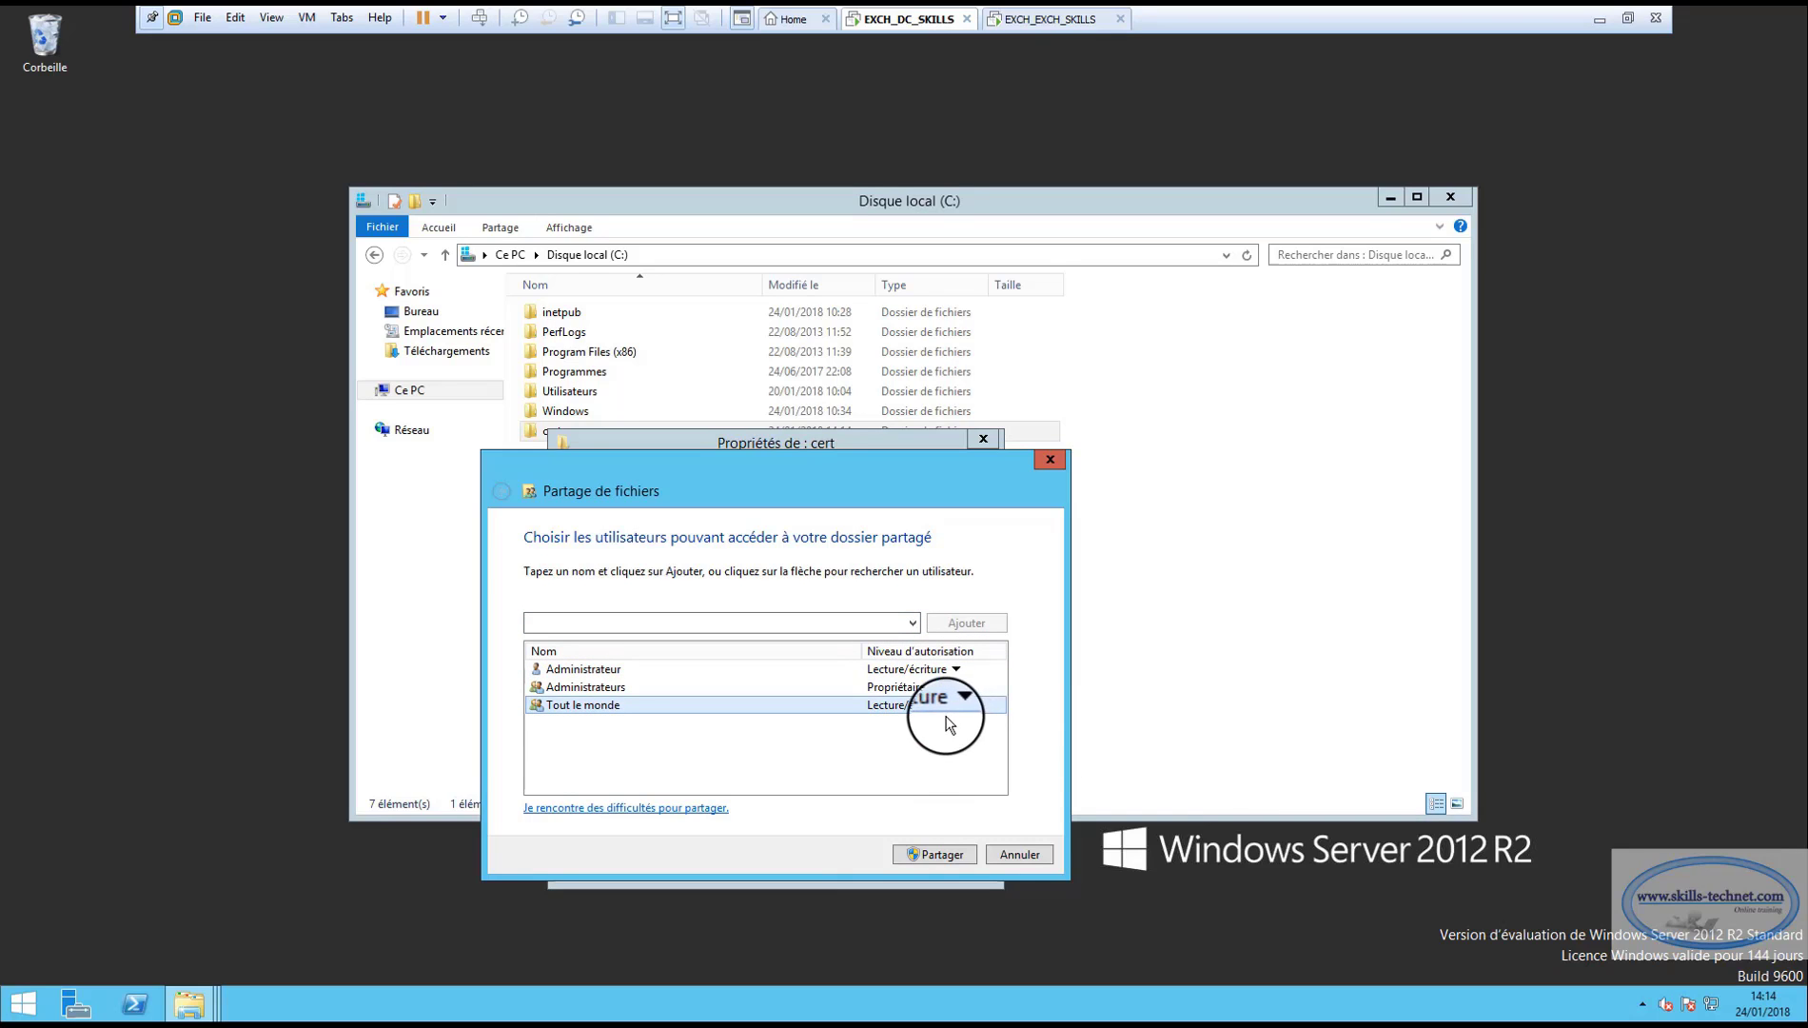
pyautogui.click(928, 853)
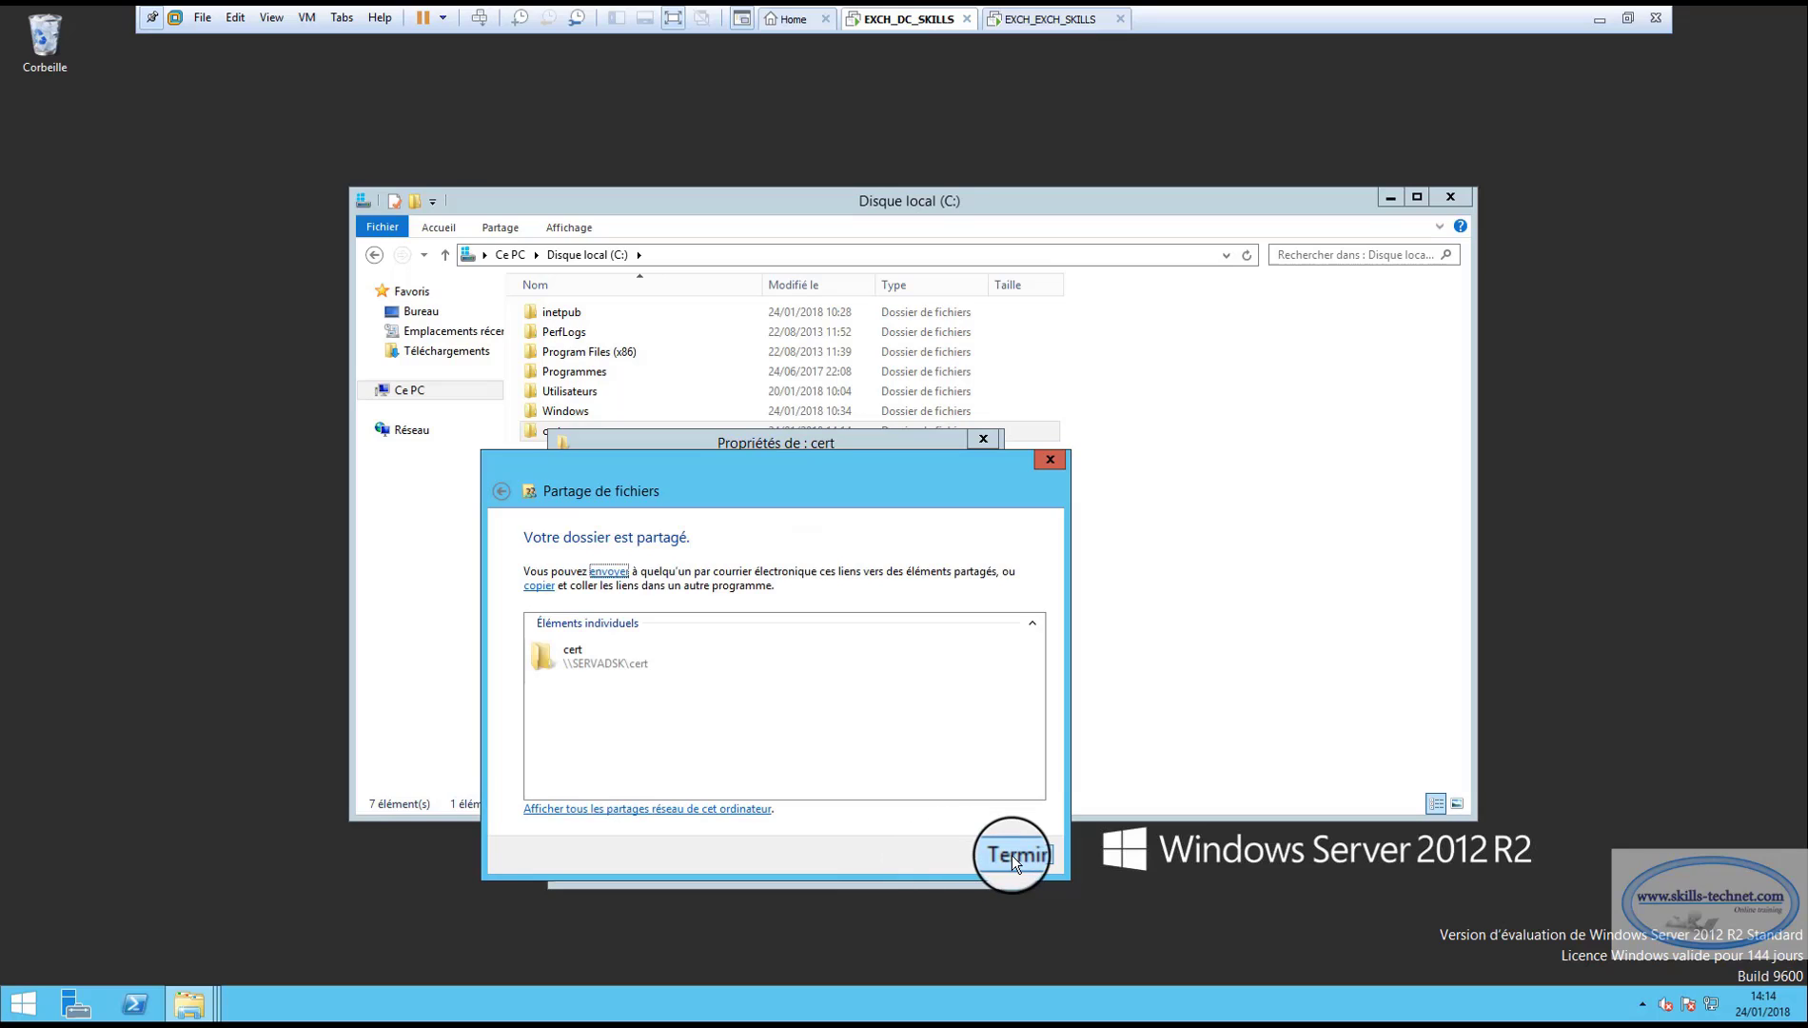
pyautogui.click(1012, 855)
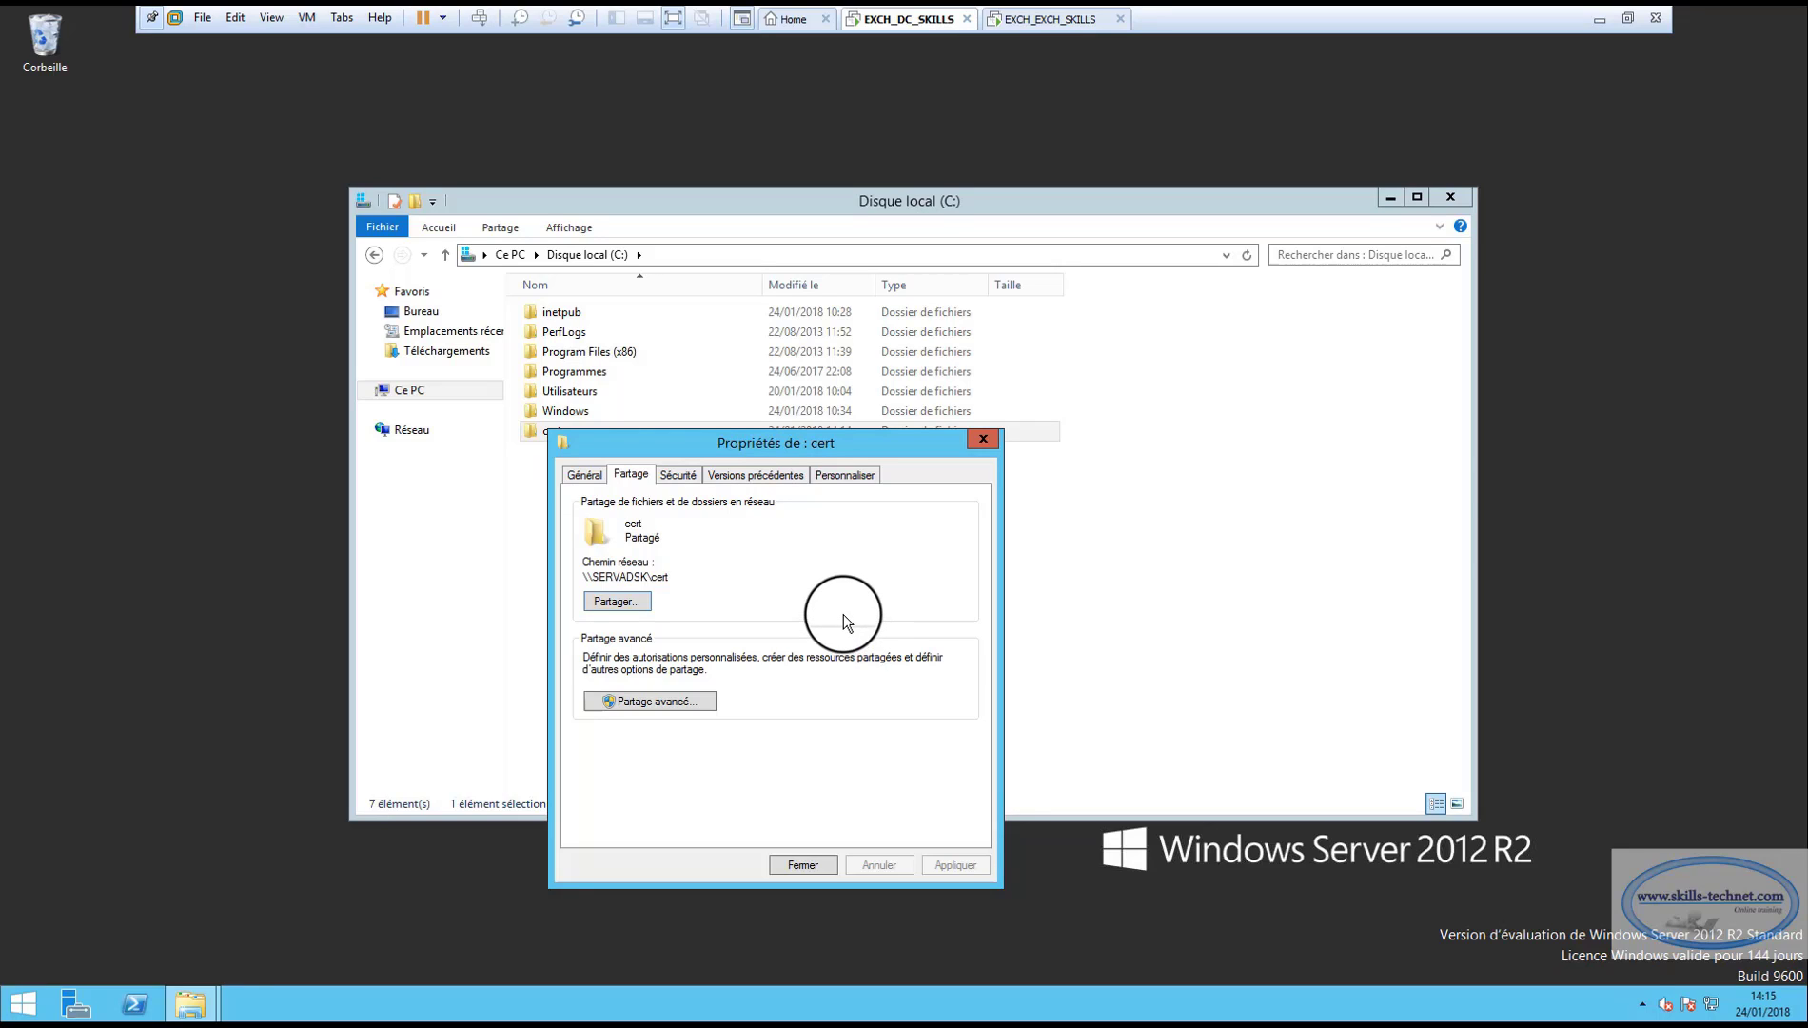
pyautogui.click(802, 865)
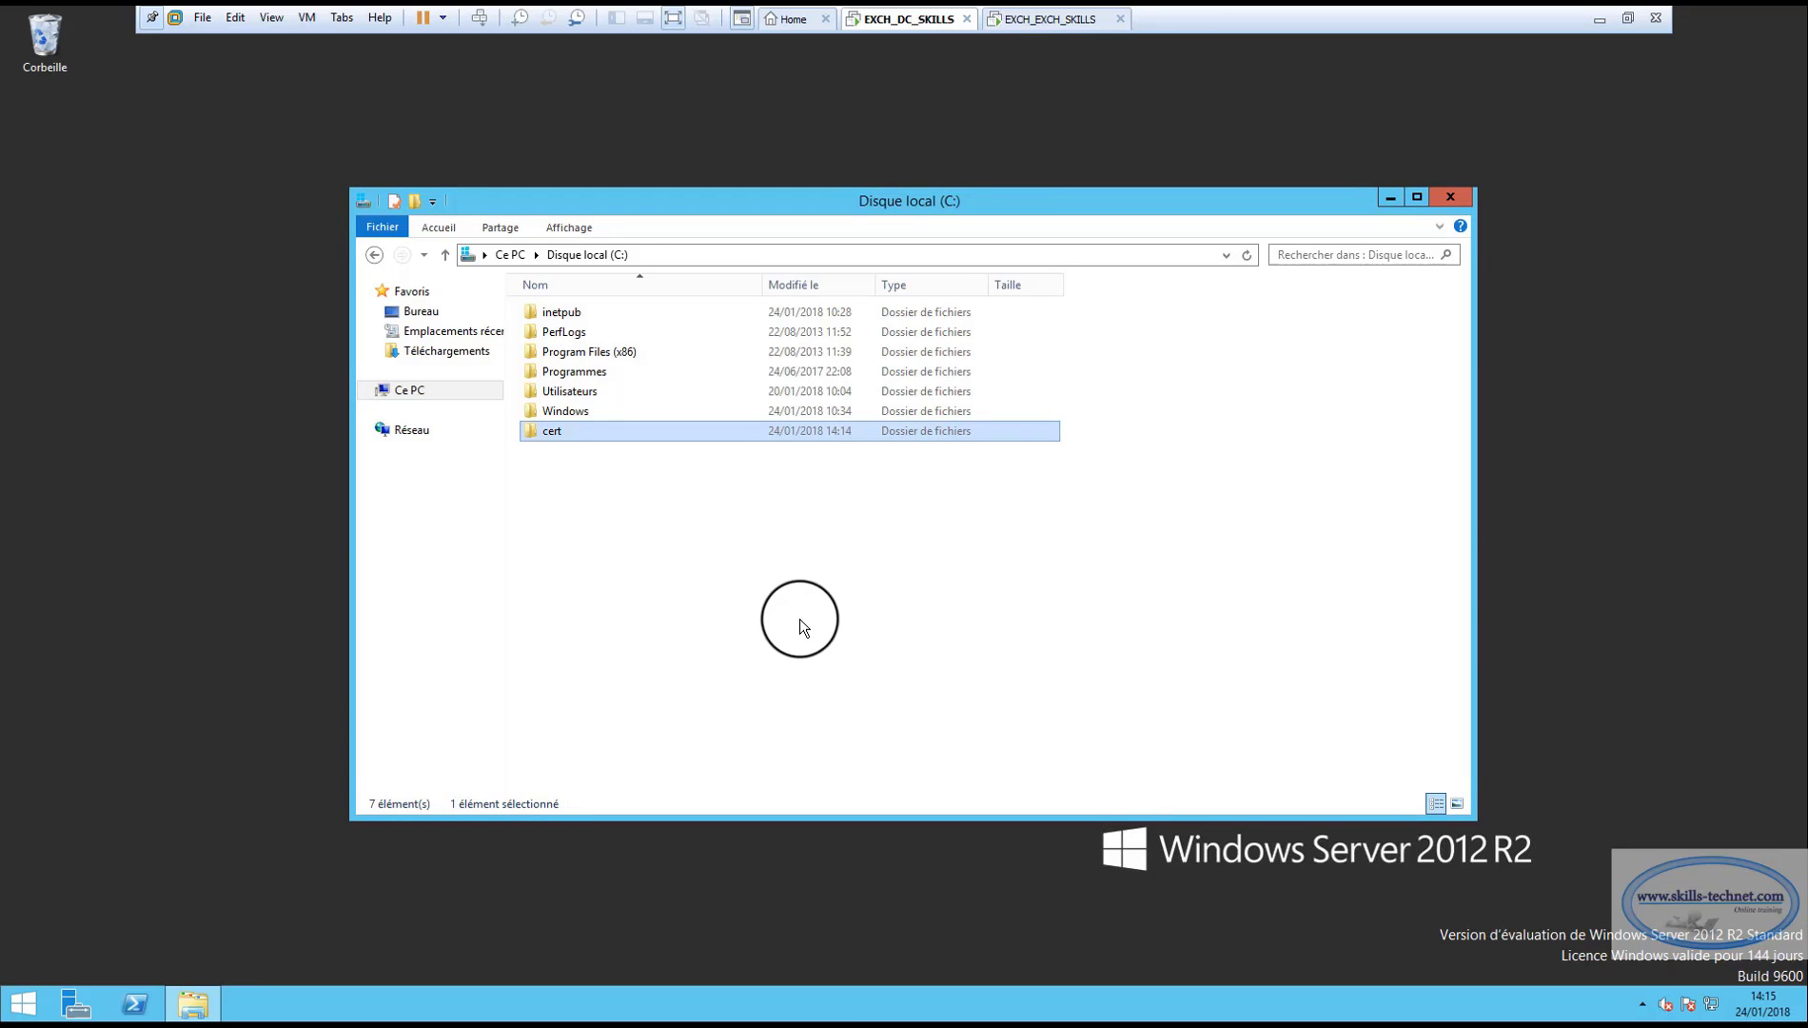
# Save the certificate request as CertExchange.req in the shared \\ServADSK.SKILLS.LOCAL\CERT folder.
pyautogui.click(1045, 19)
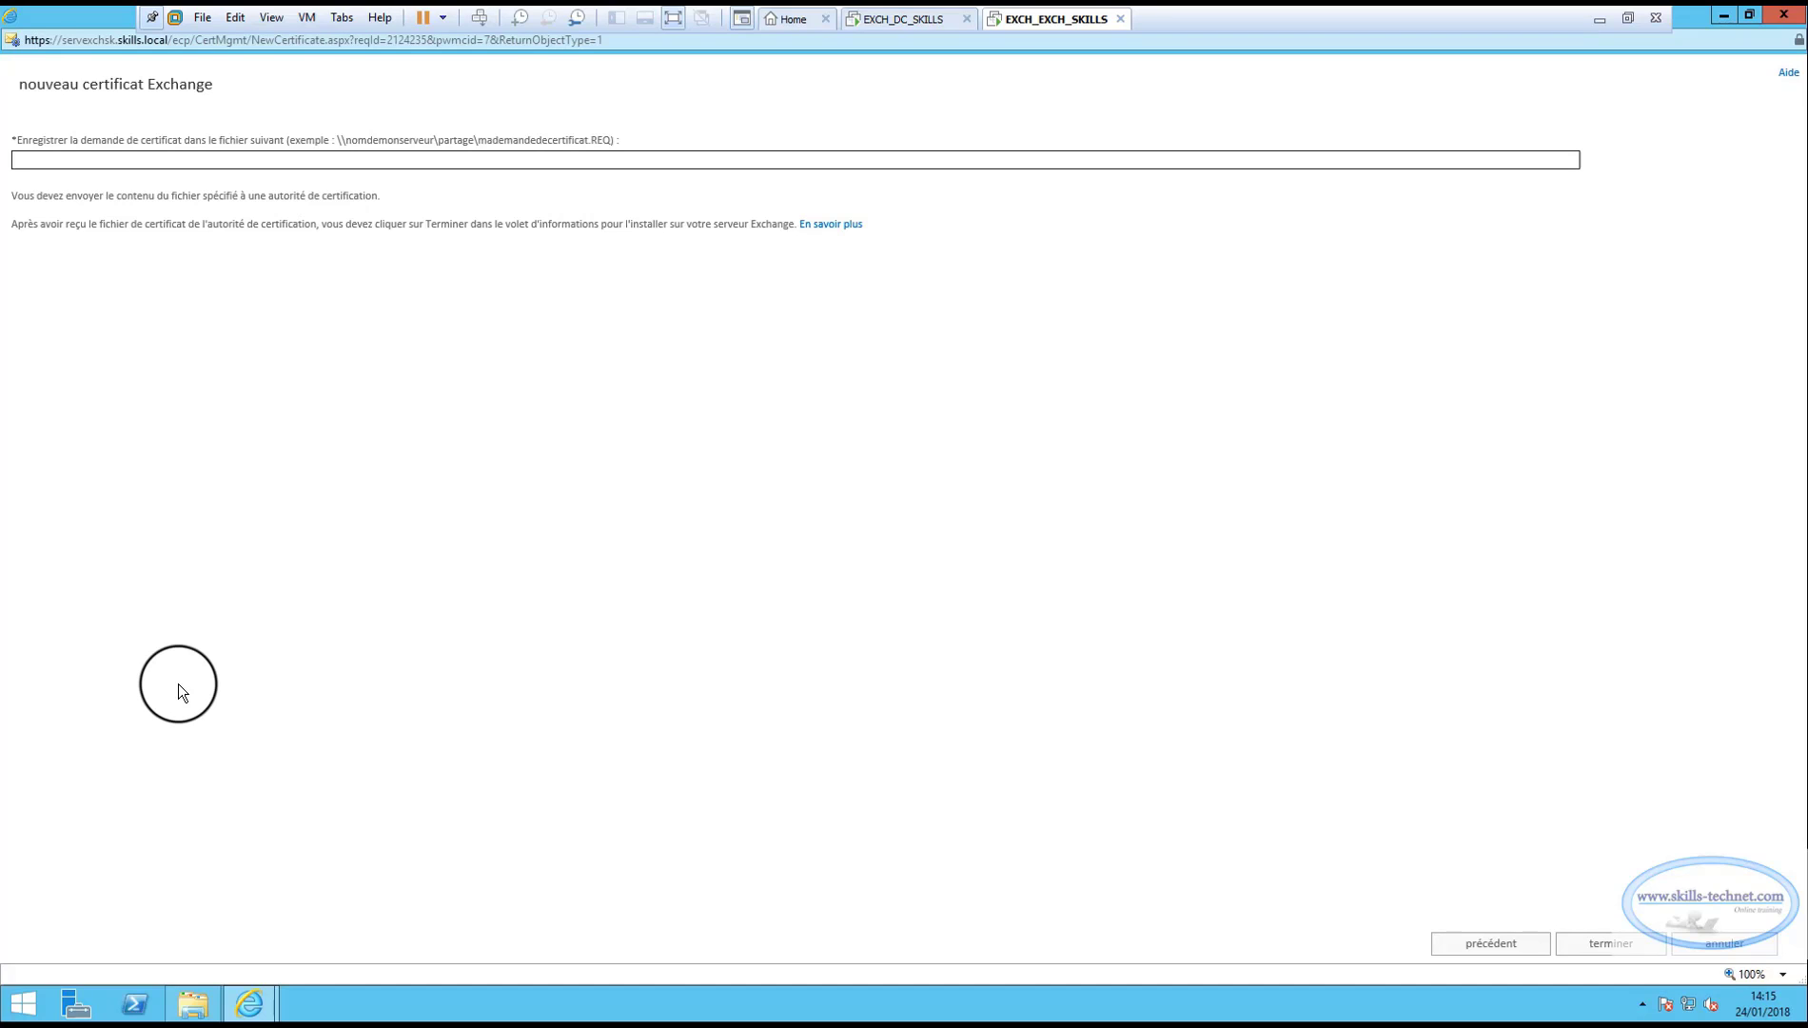
pyautogui.write('\\\\')
pyautogui.write('ServADSK.SKILLS.LOCAL\\CERT\\CertExchange')
pyautogui.write('.rea')
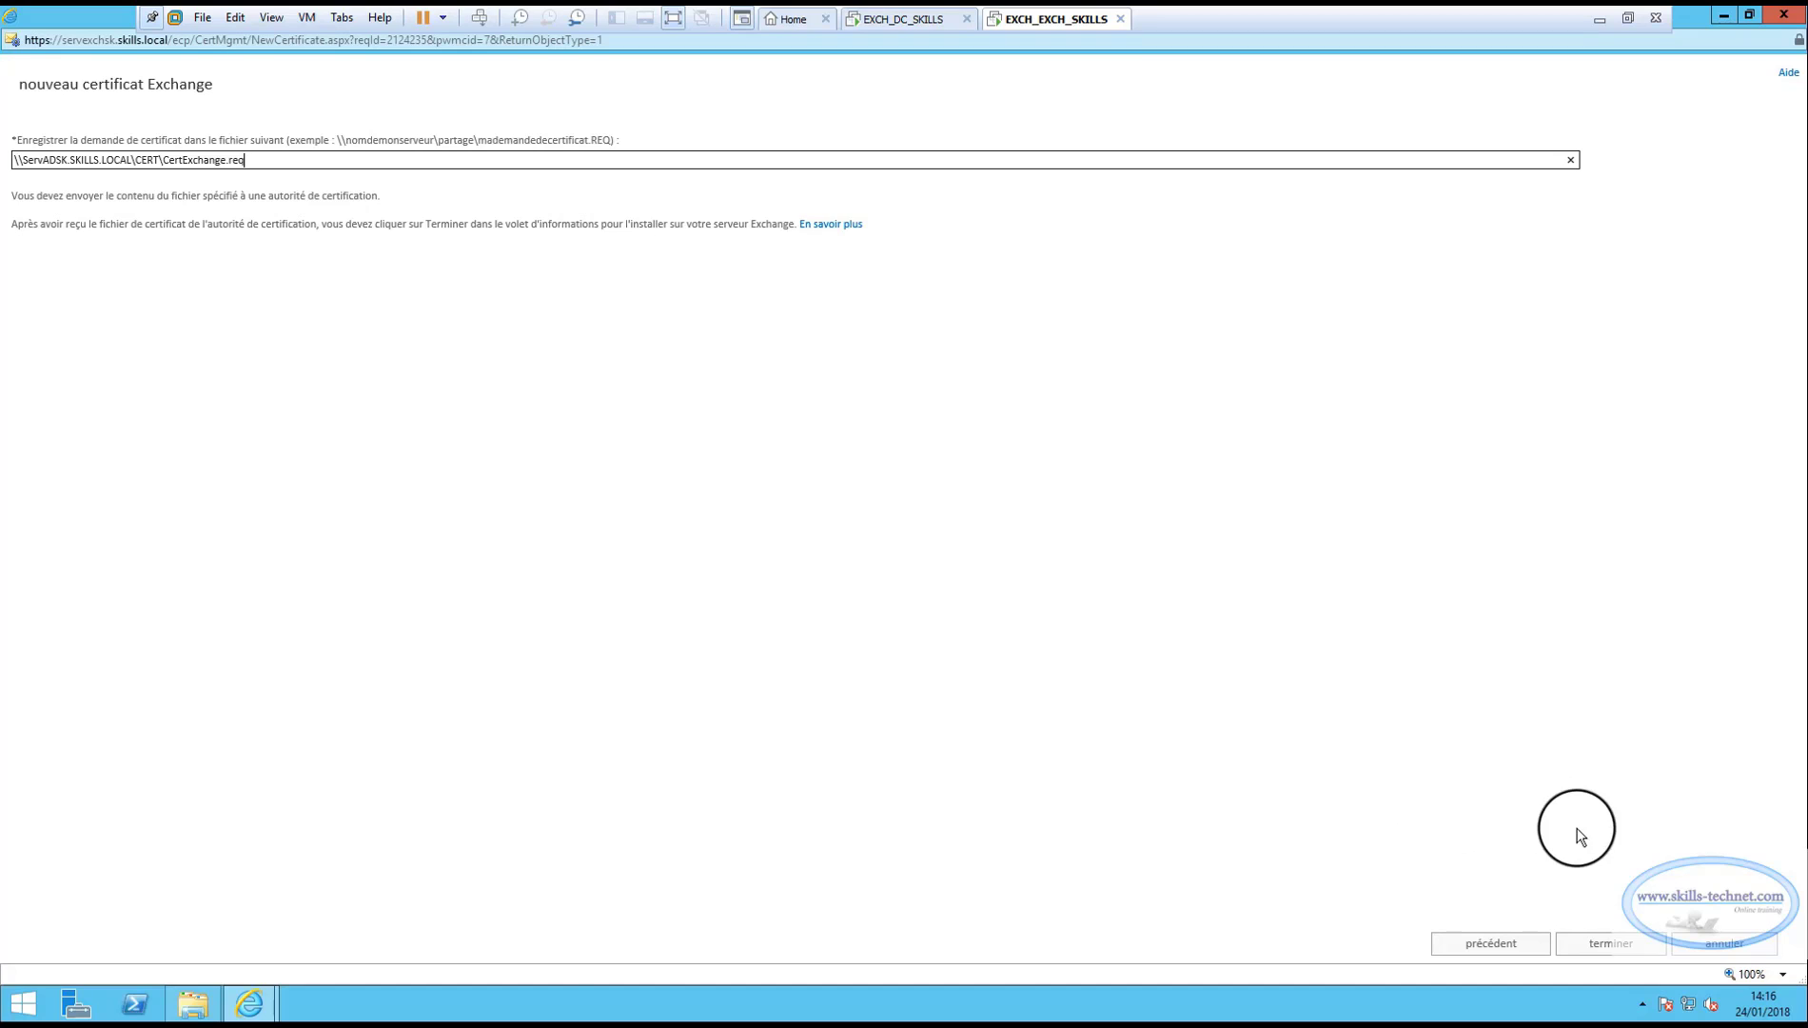
pyautogui.click(1606, 943)
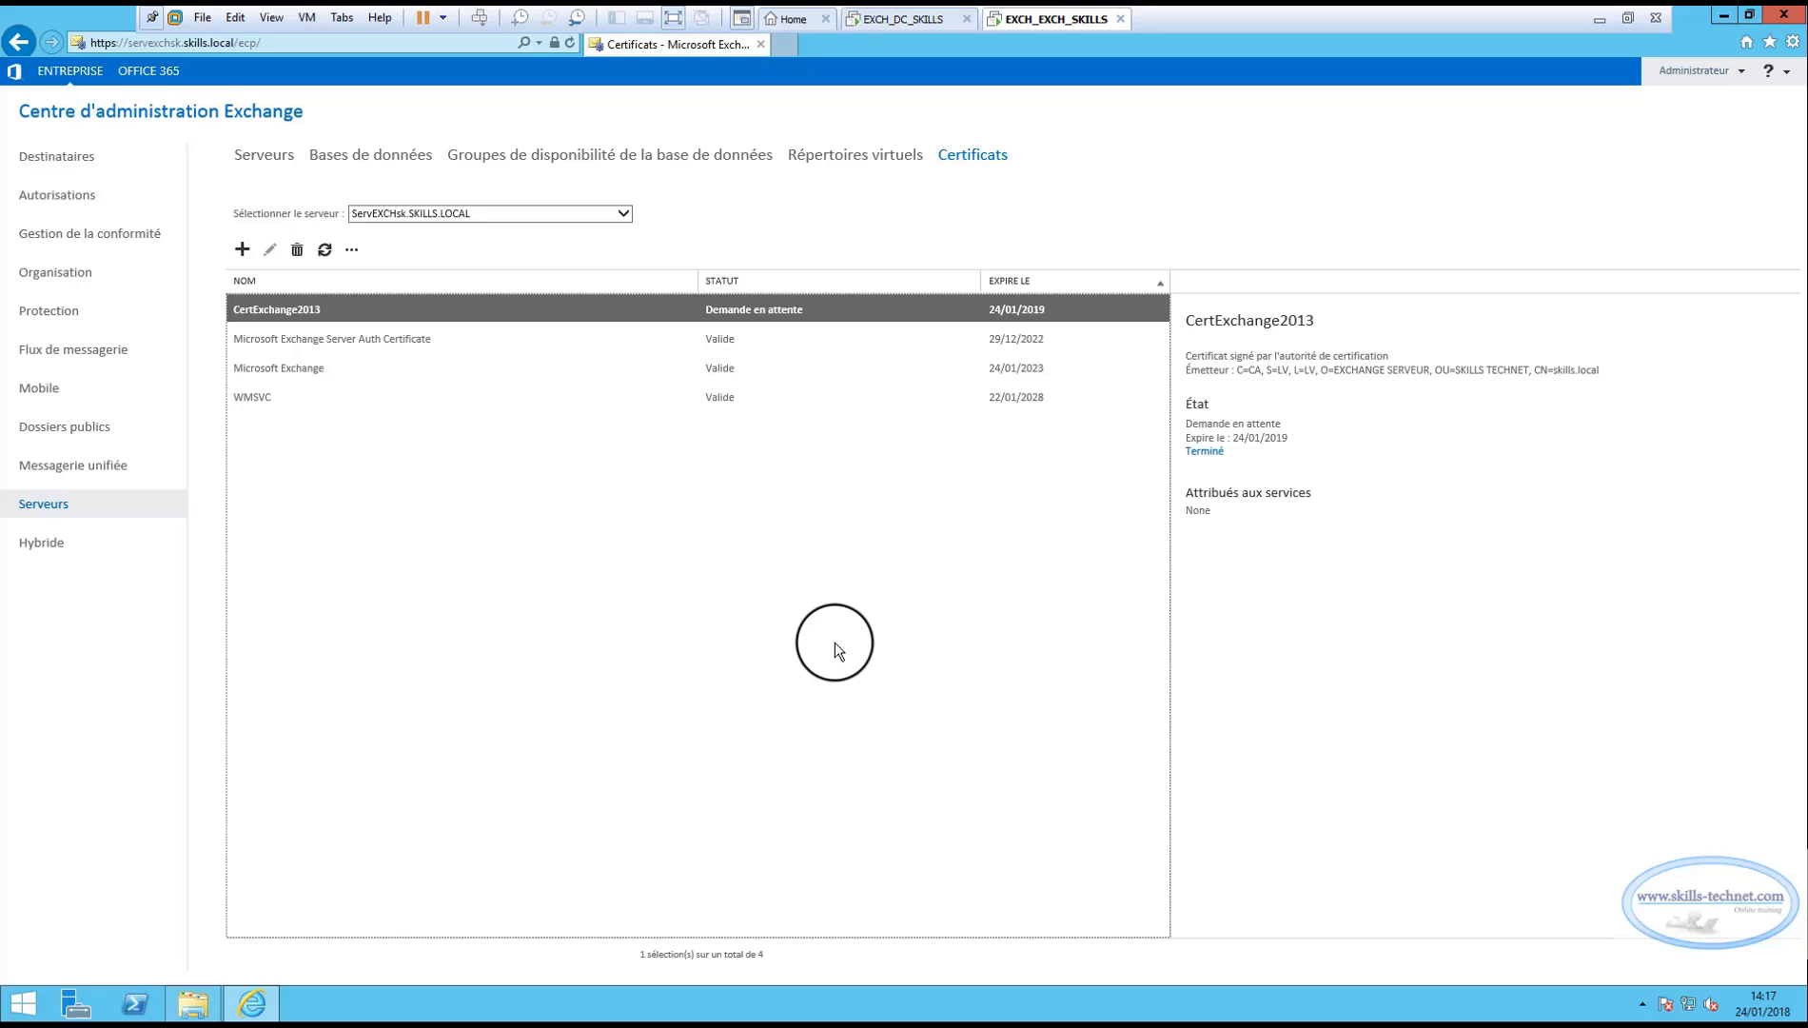
# On the domain controller, open the cert folder and check that CertExchange.req is there.
pyautogui.click(906, 19)
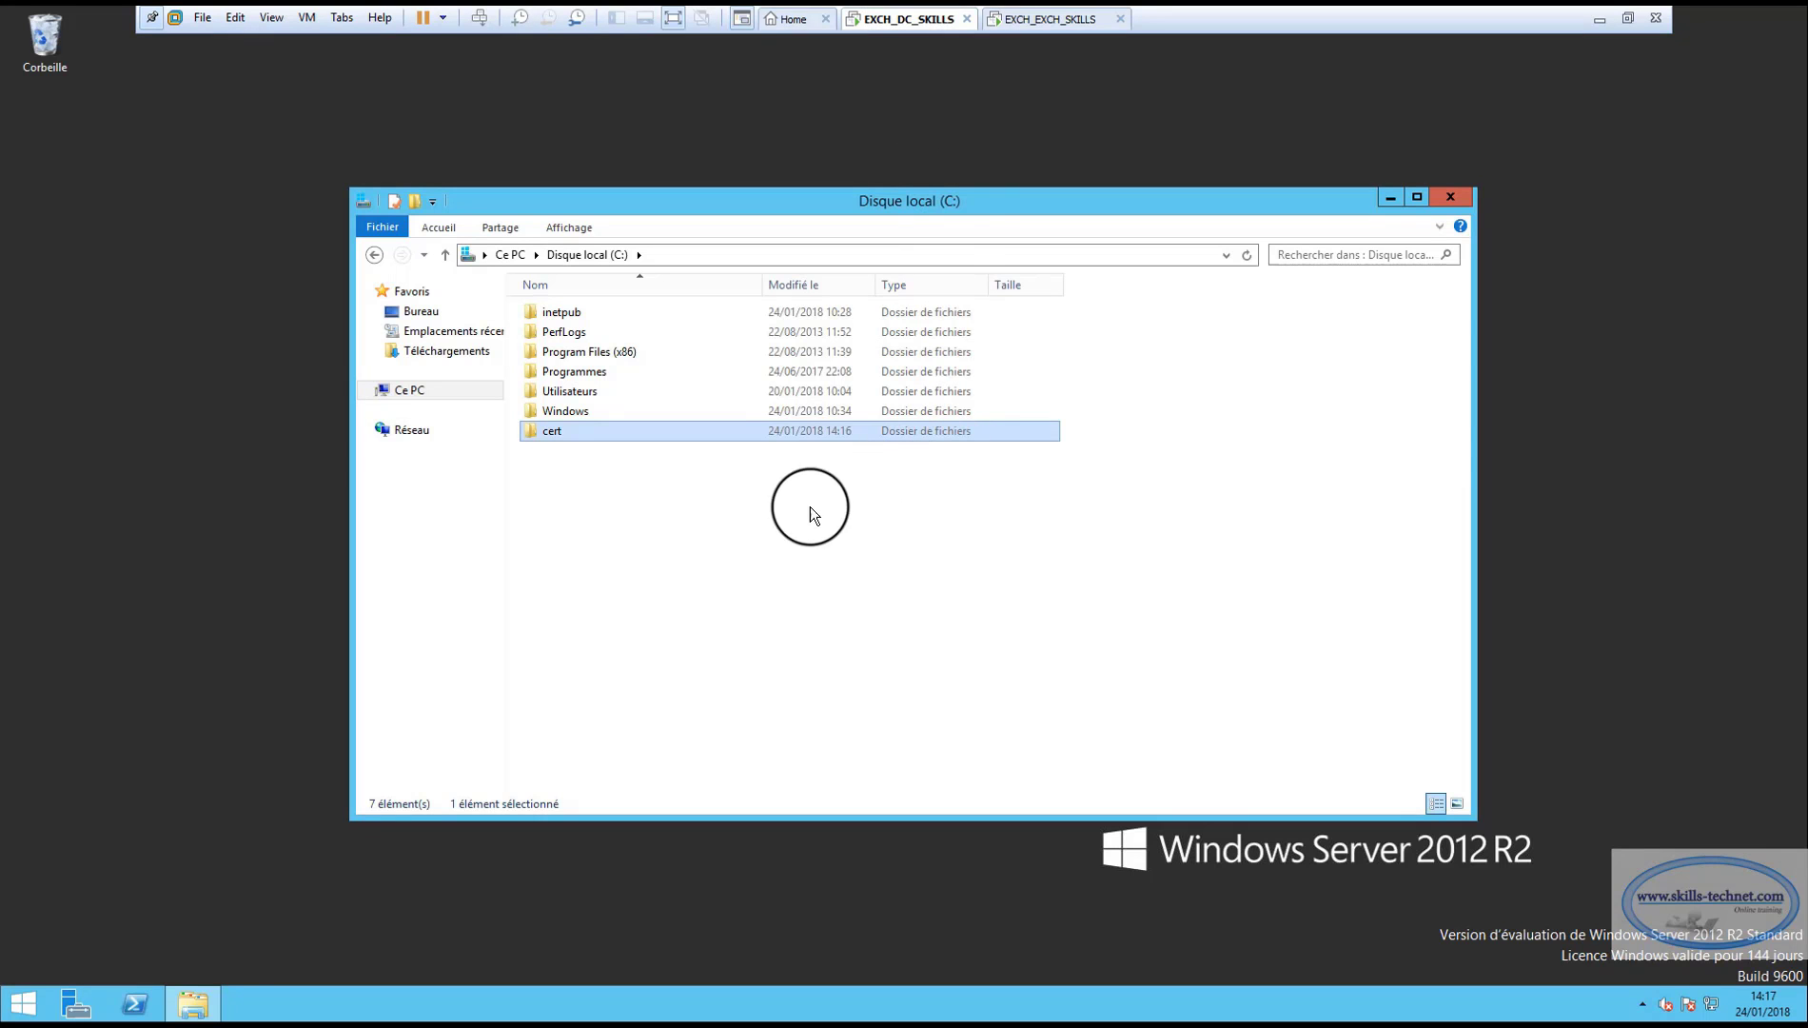
pyautogui.doubleClick(551, 431)
pyautogui.click(548, 314)
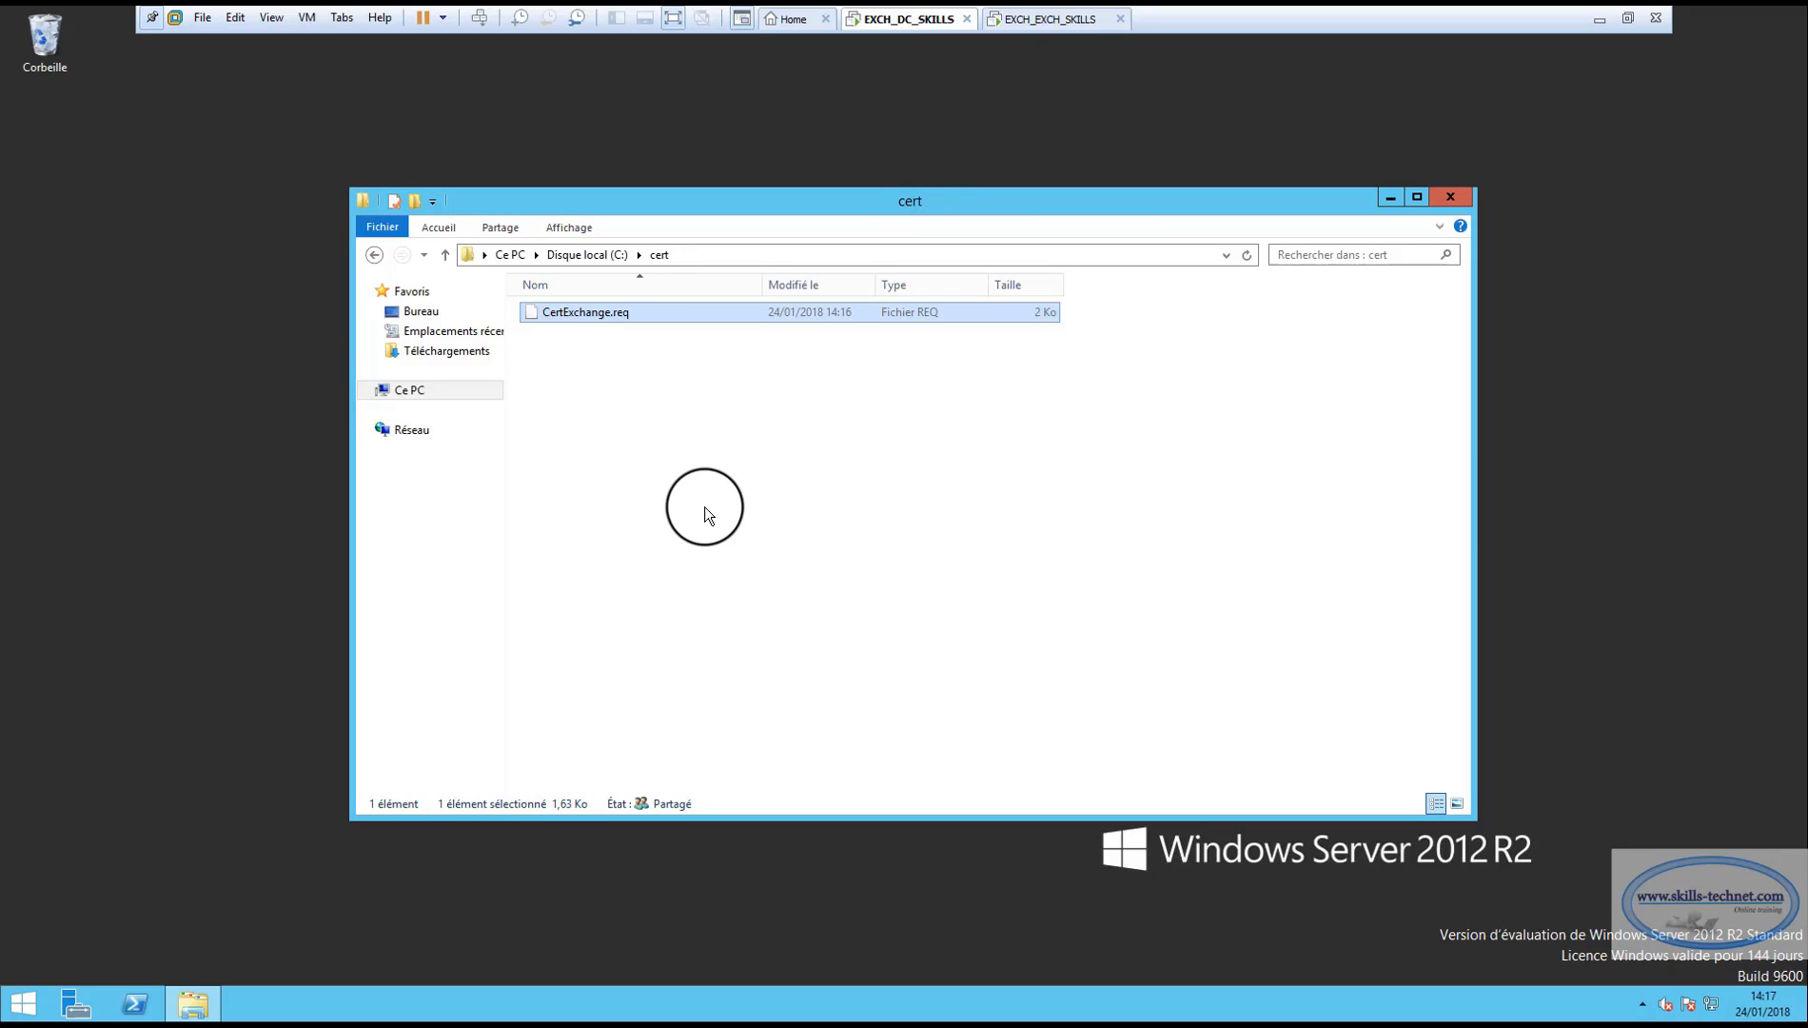
pyautogui.click(21, 1004)
# Open servadsk.skills.local/certsrv in a maximized Internet Explorer, signing in as administrator.
pyautogui.click(339, 550)
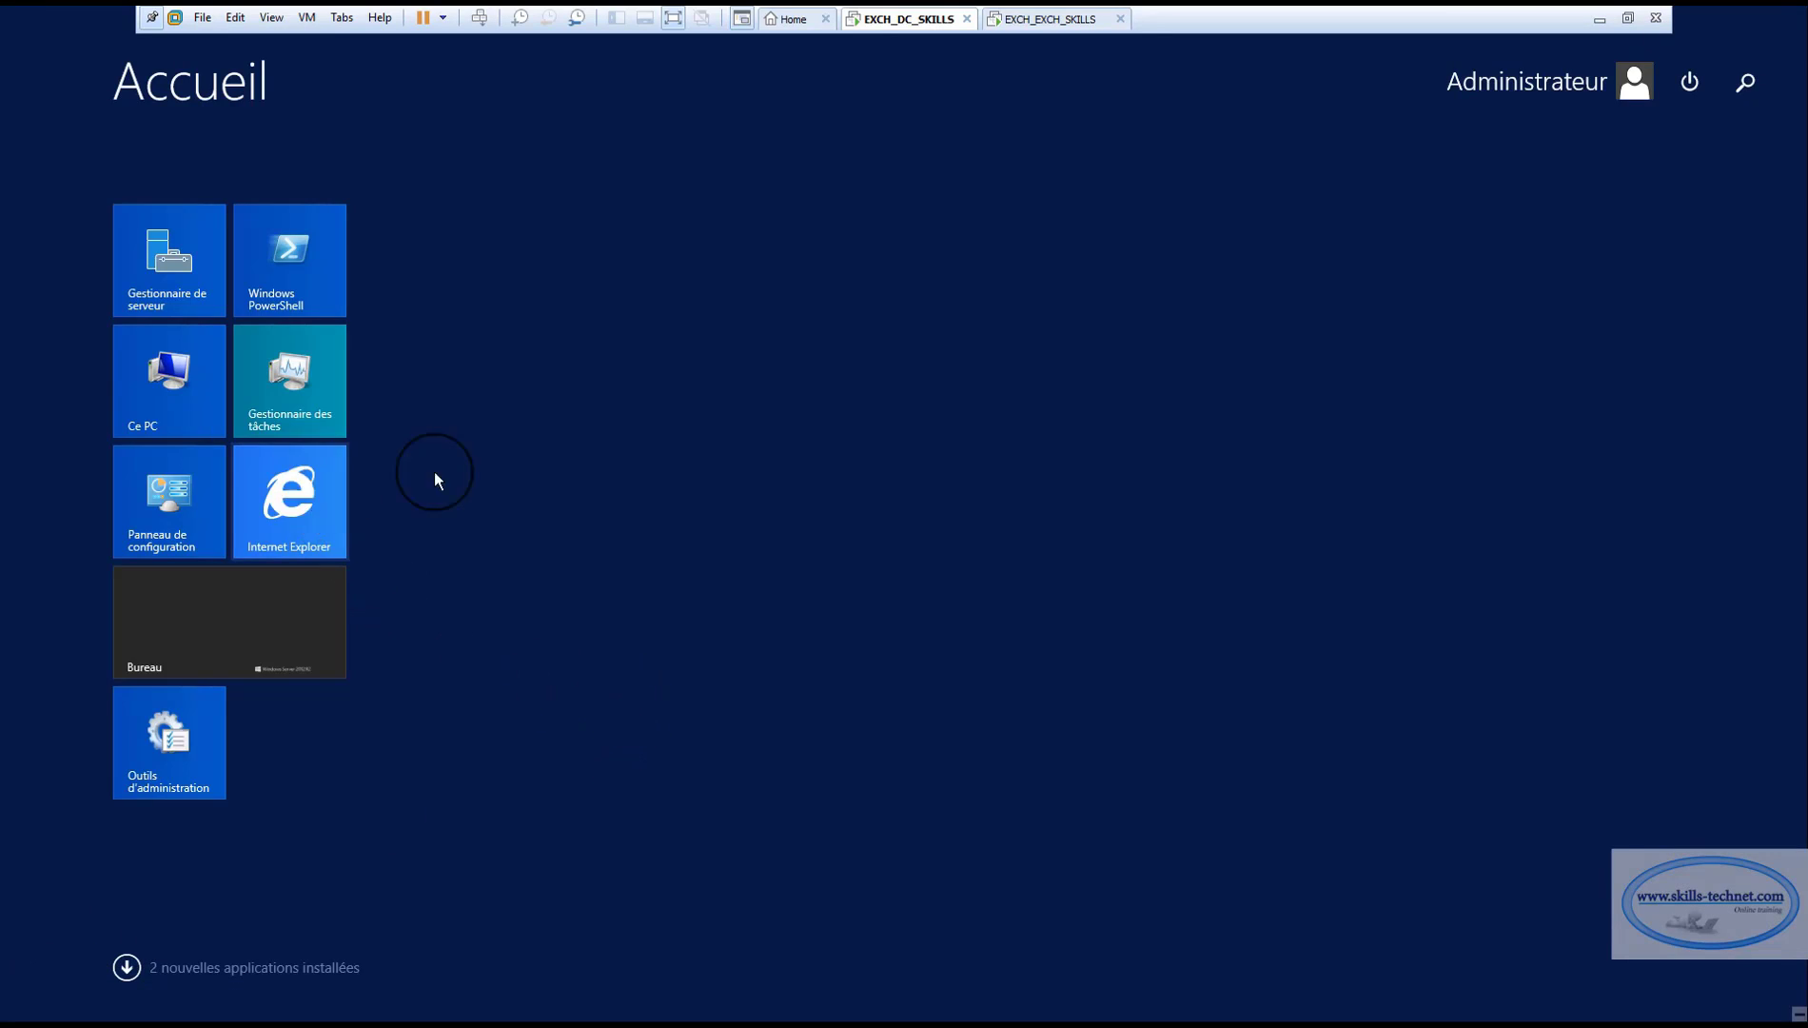
pyautogui.click(1216, 172)
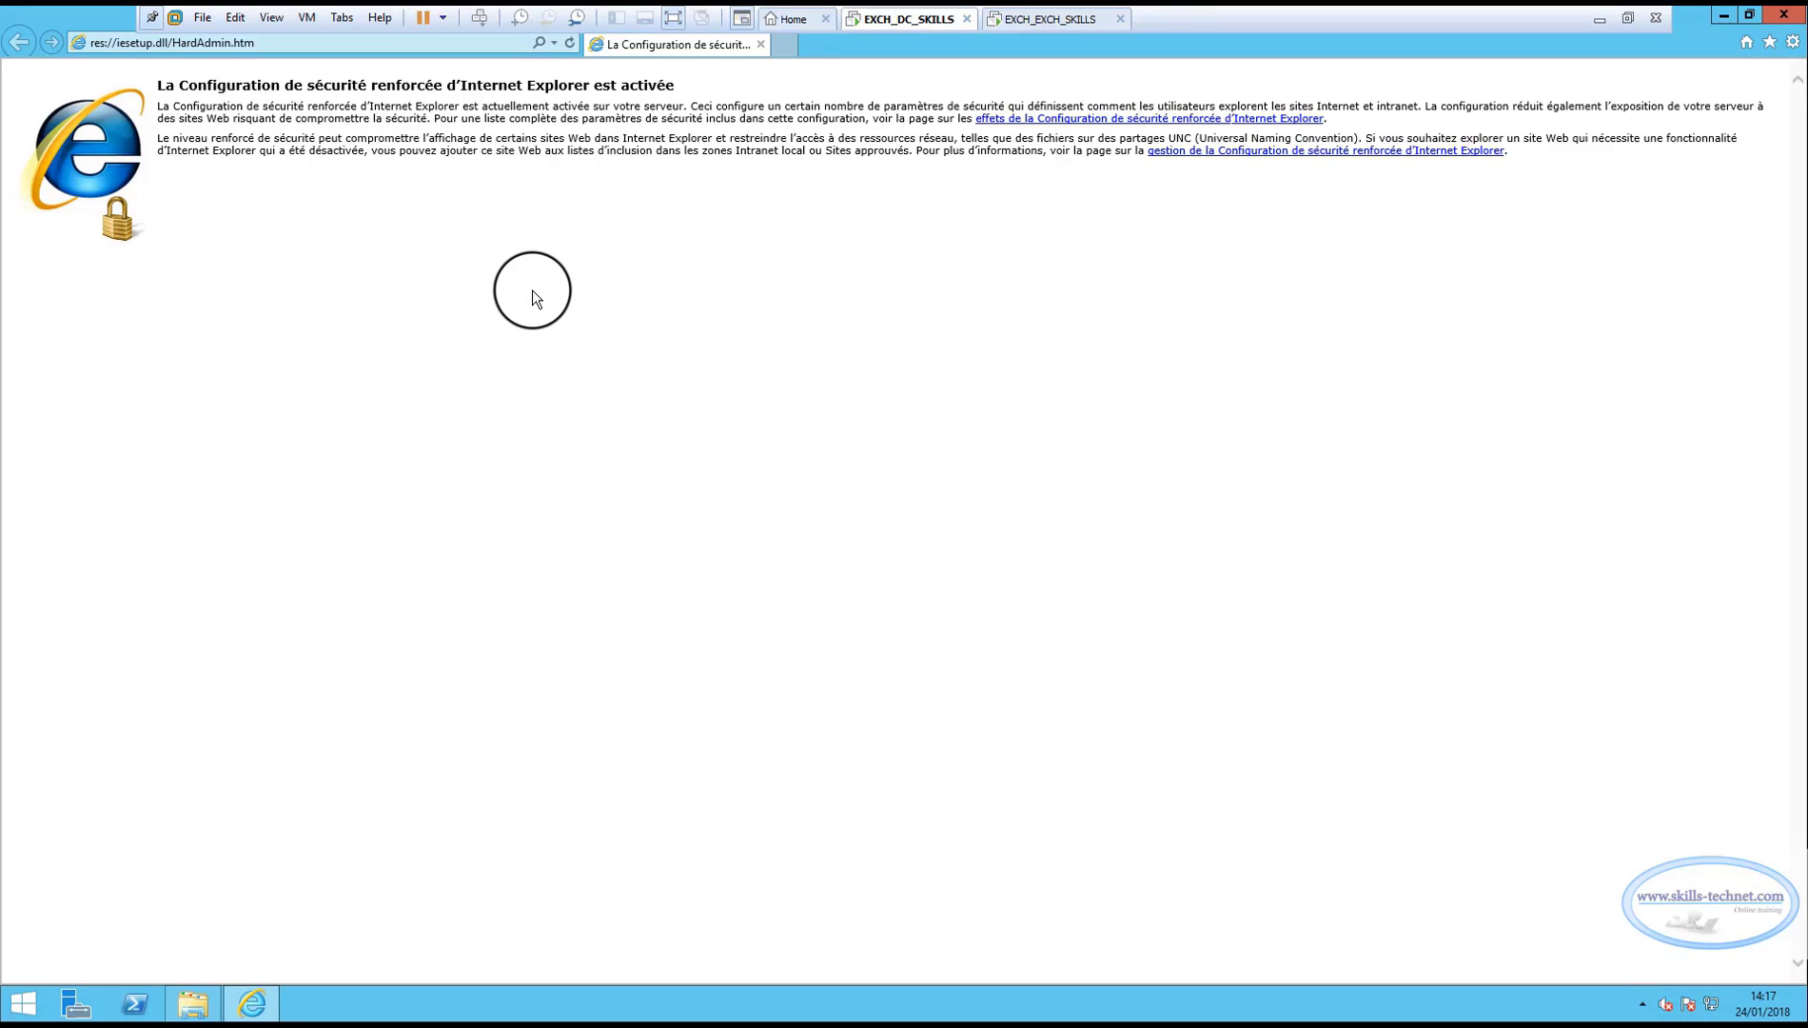
pyautogui.click(554, 41)
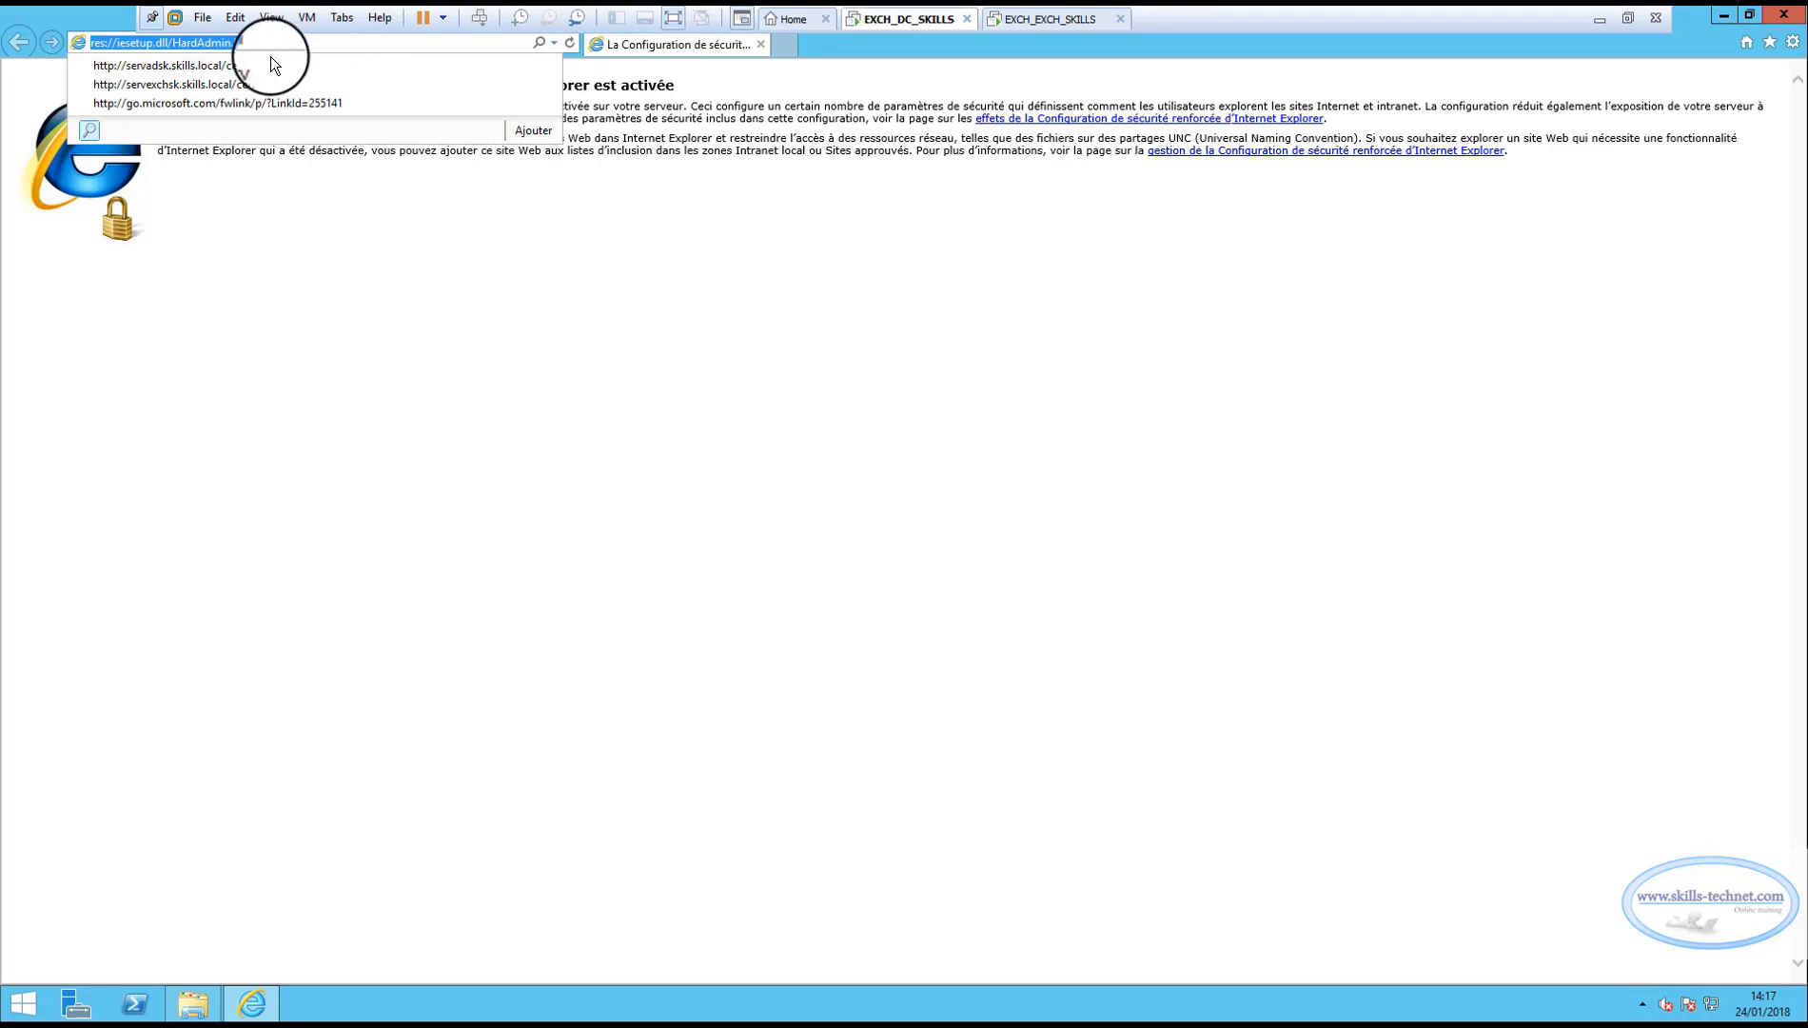
pyautogui.click(275, 65)
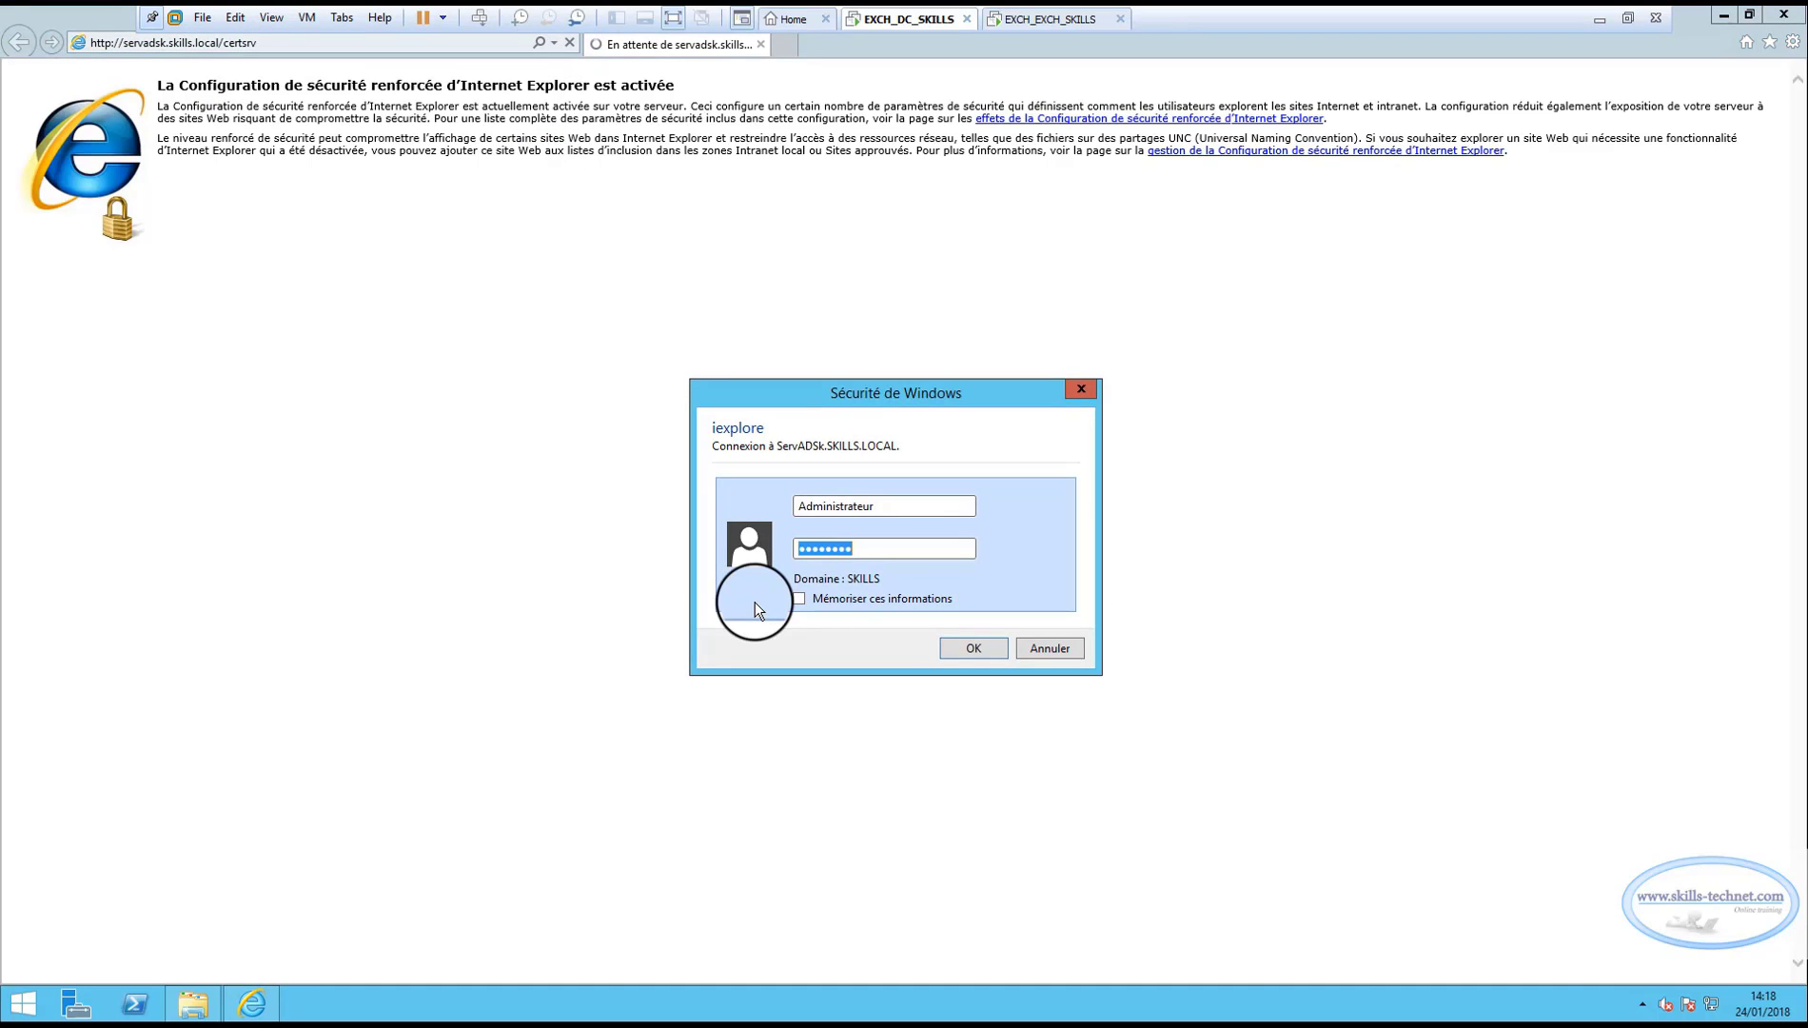
pyautogui.press('End')
pyautogui.write('****')
pyautogui.press('Return')
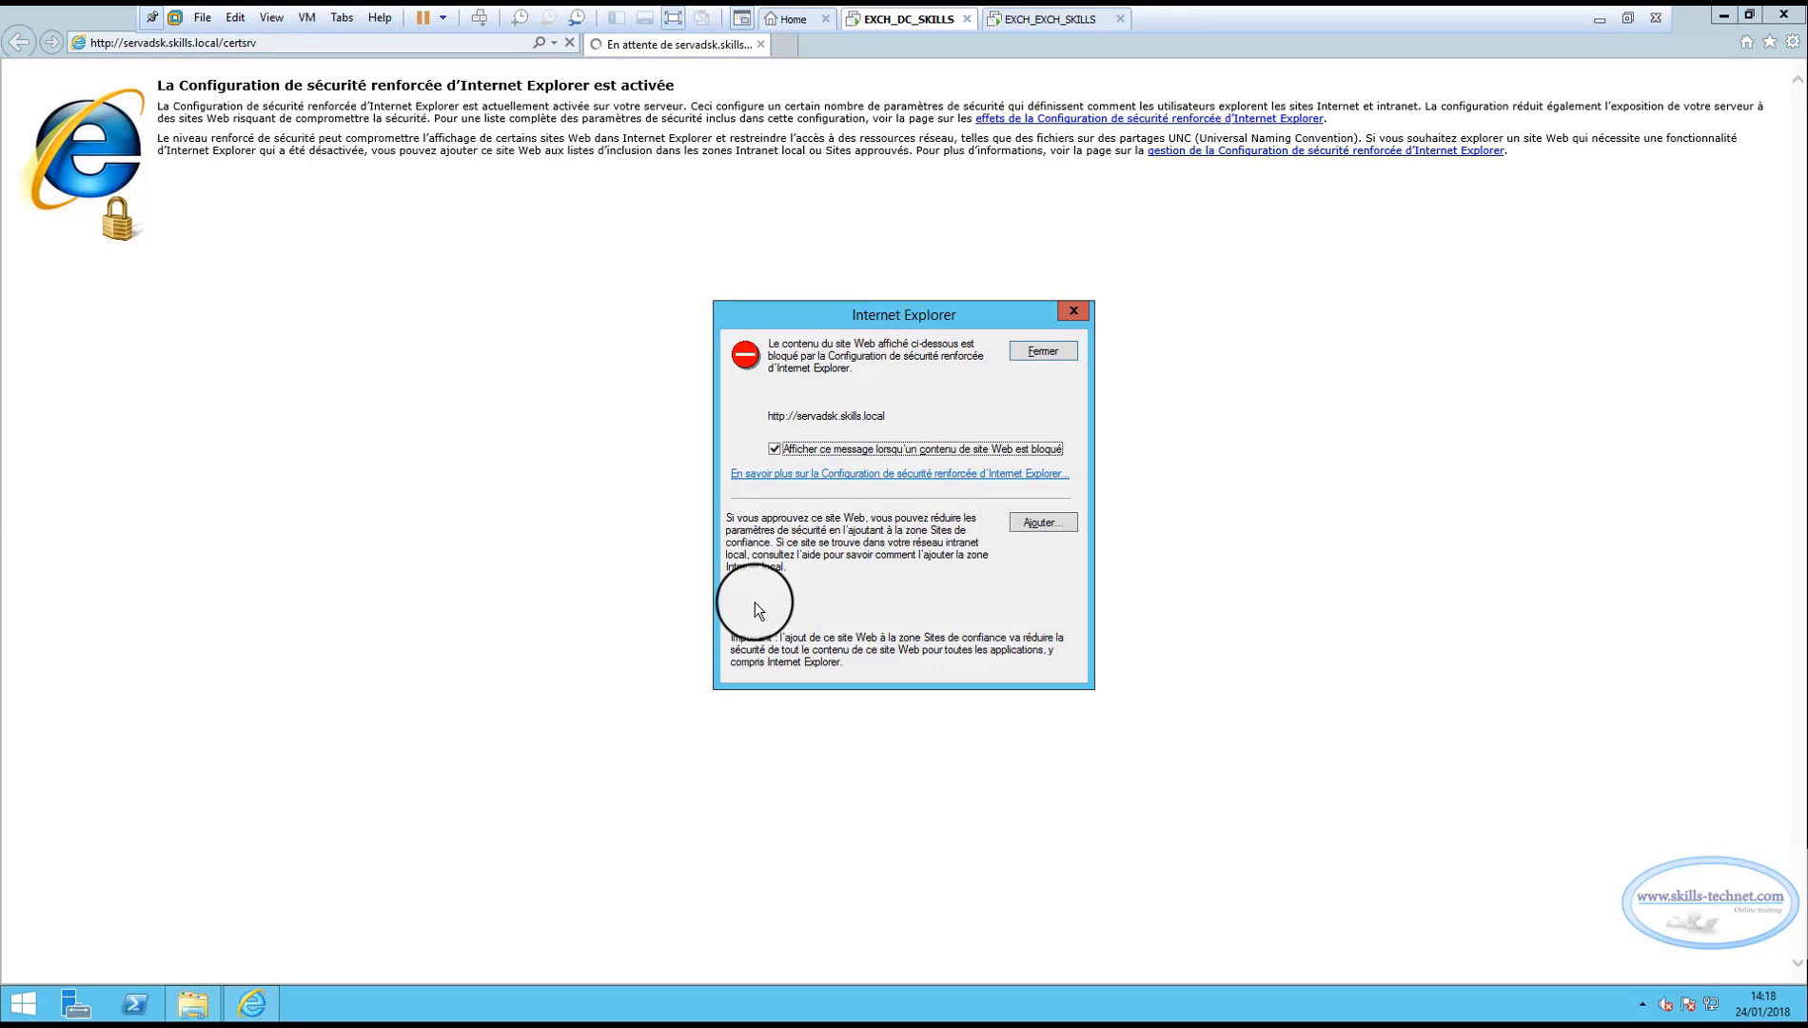
pyautogui.click(1053, 353)
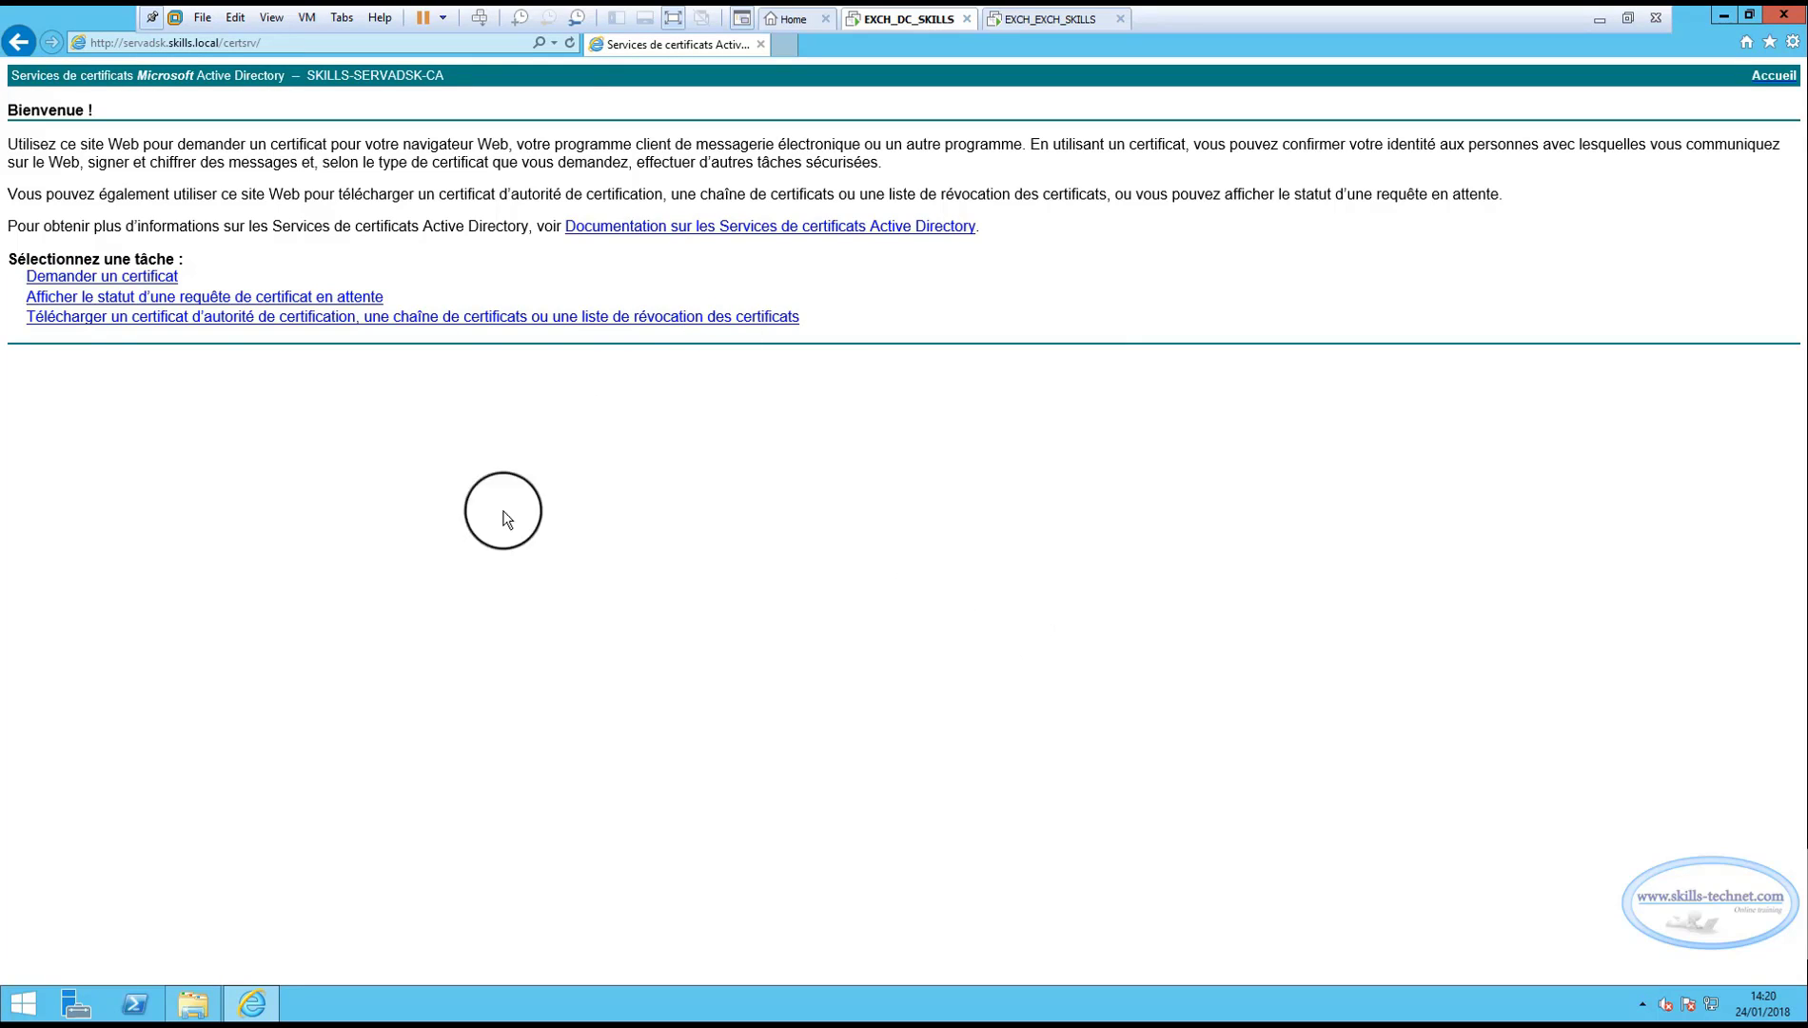
# Choose an advanced certificate request submitted from a base-64 request file.
pyautogui.click(124, 277)
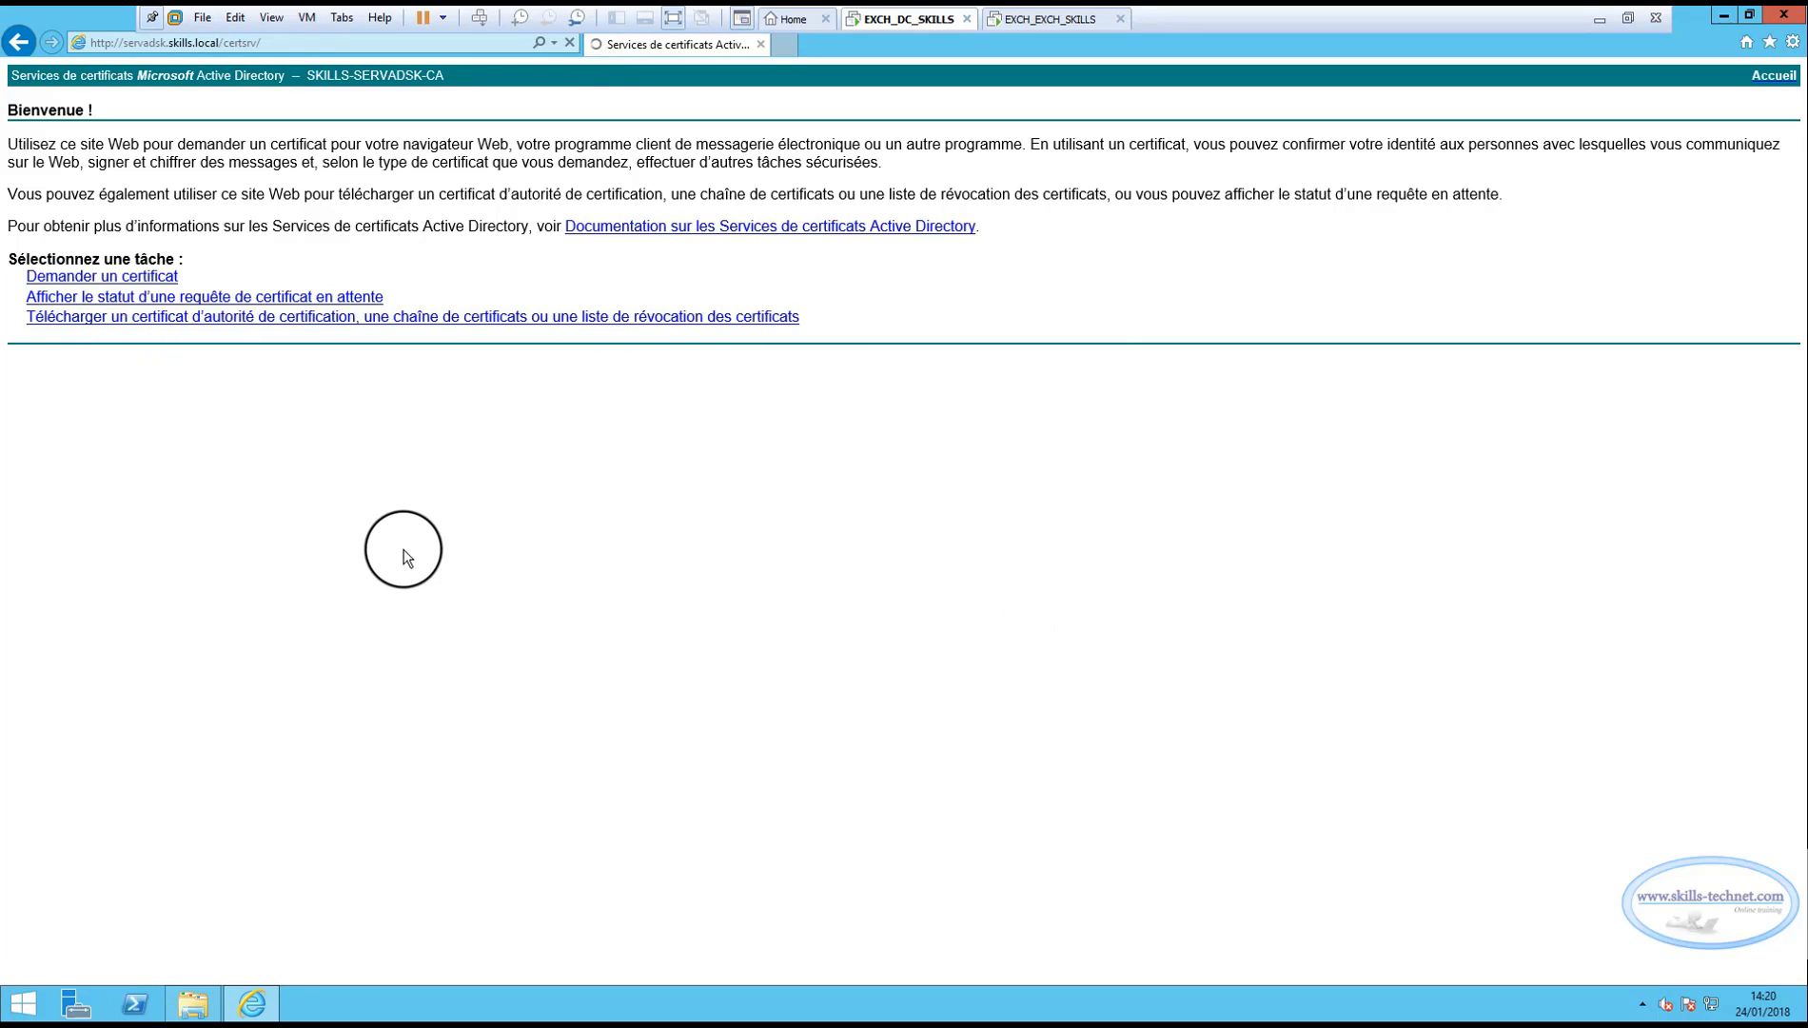
pyautogui.click(223, 213)
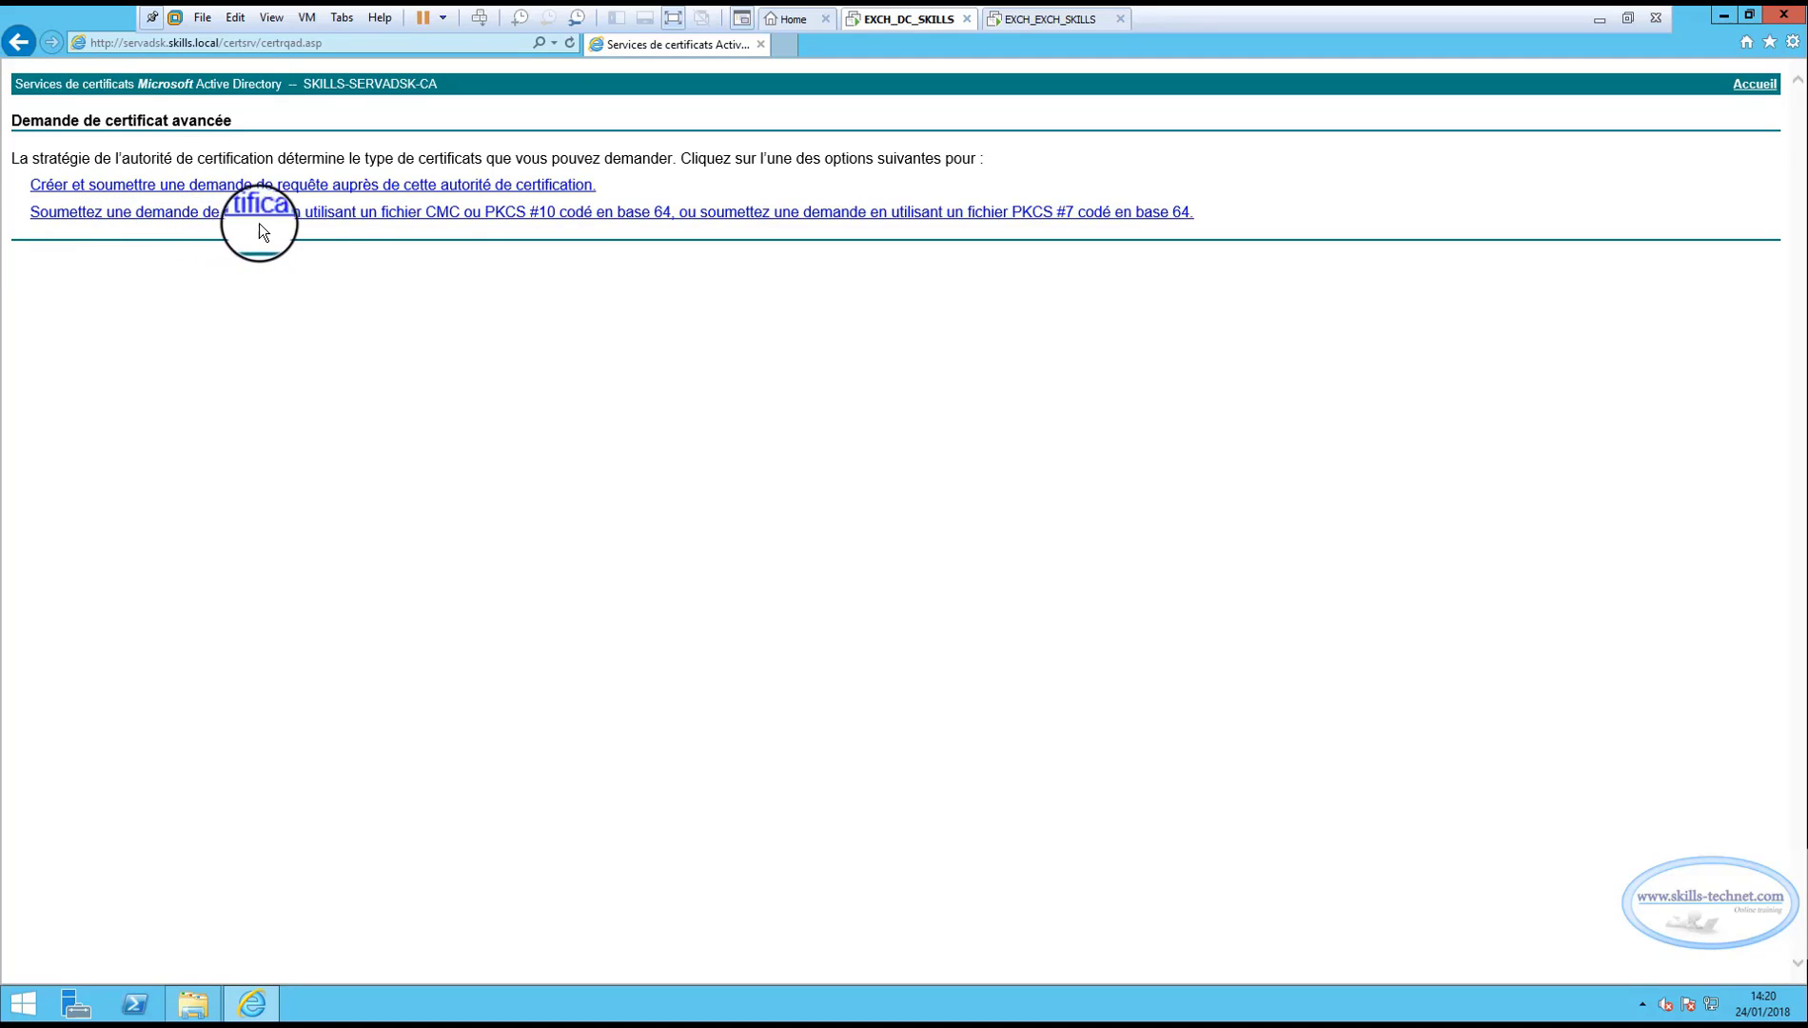
pyautogui.click(385, 218)
pyautogui.click(1053, 353)
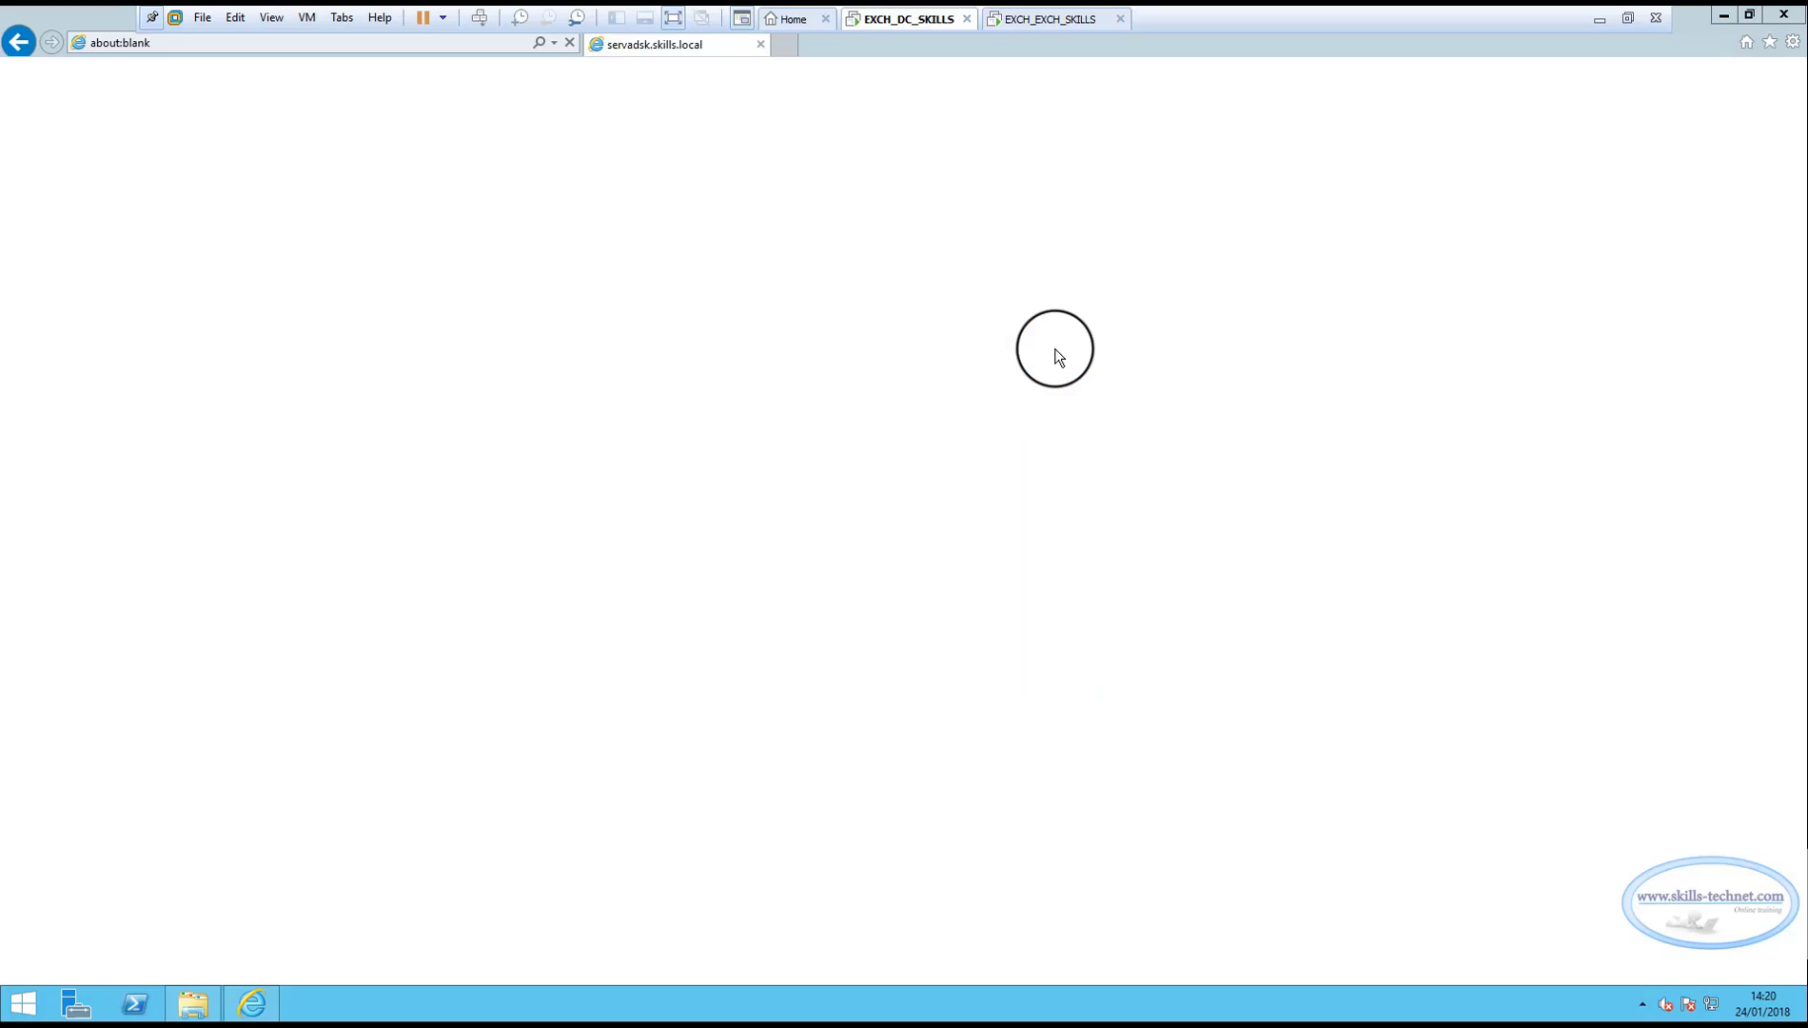
pyautogui.click(1047, 351)
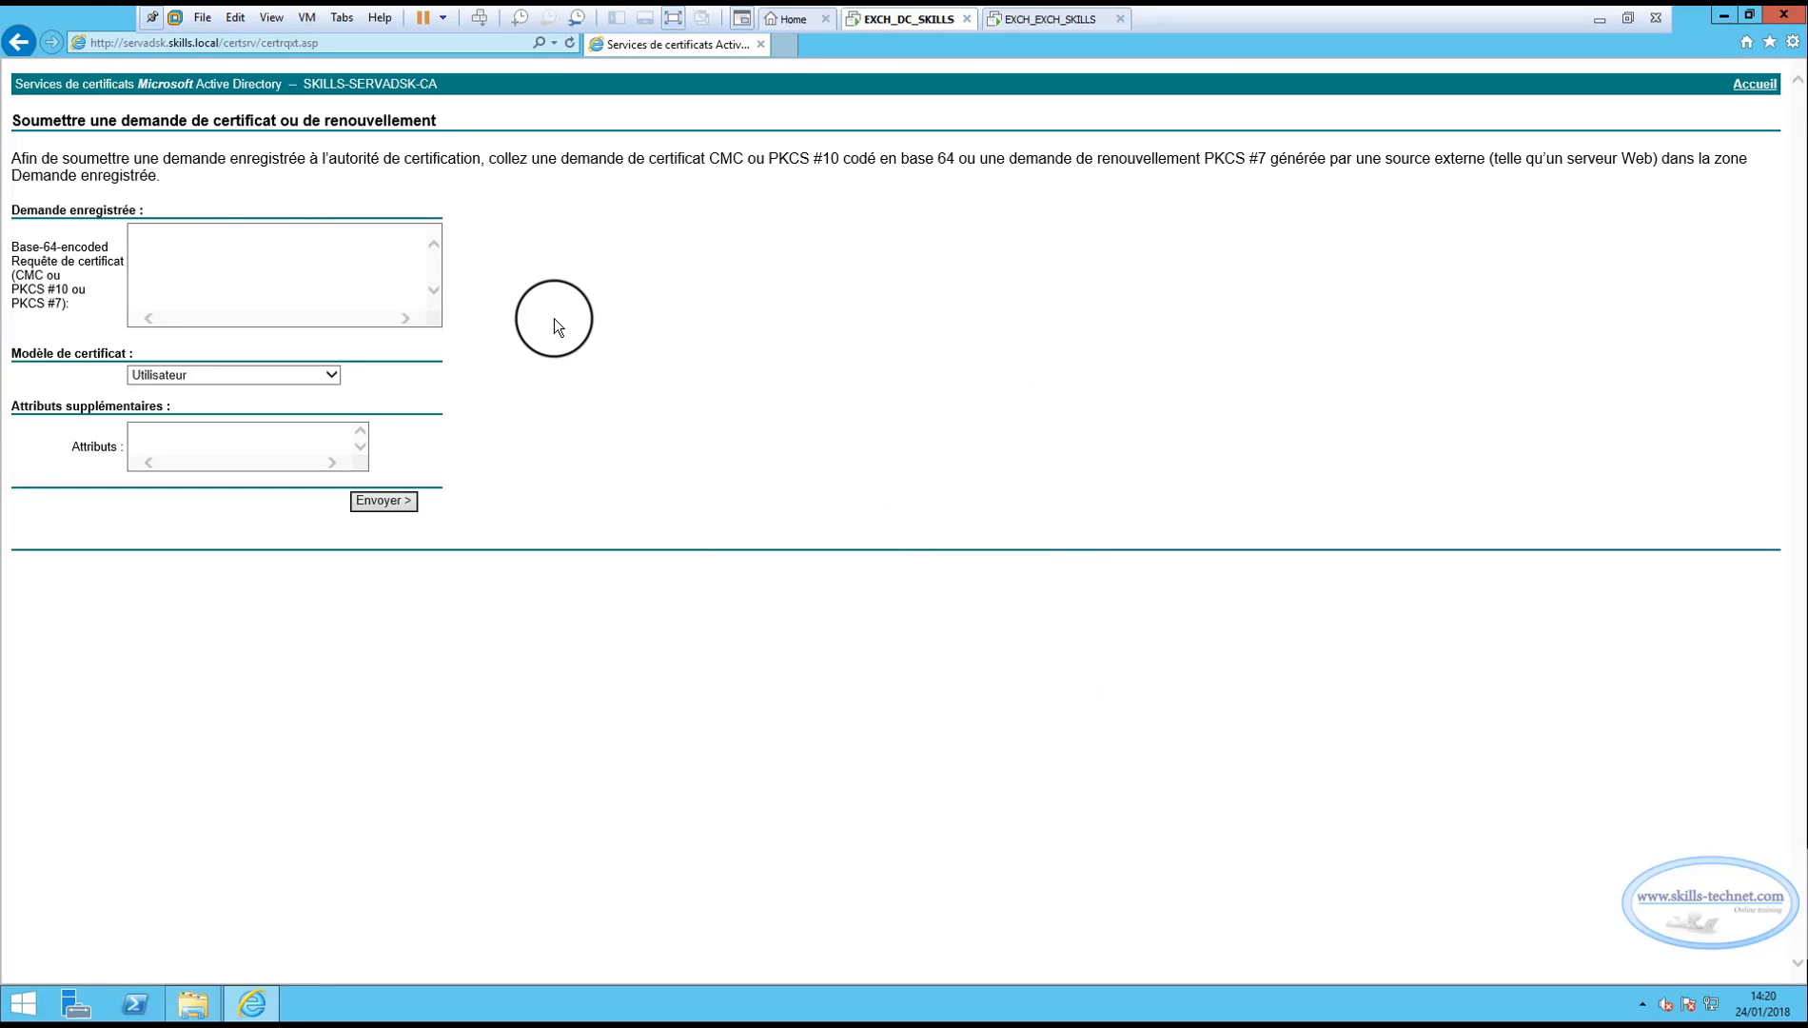
pyautogui.click(166, 248)
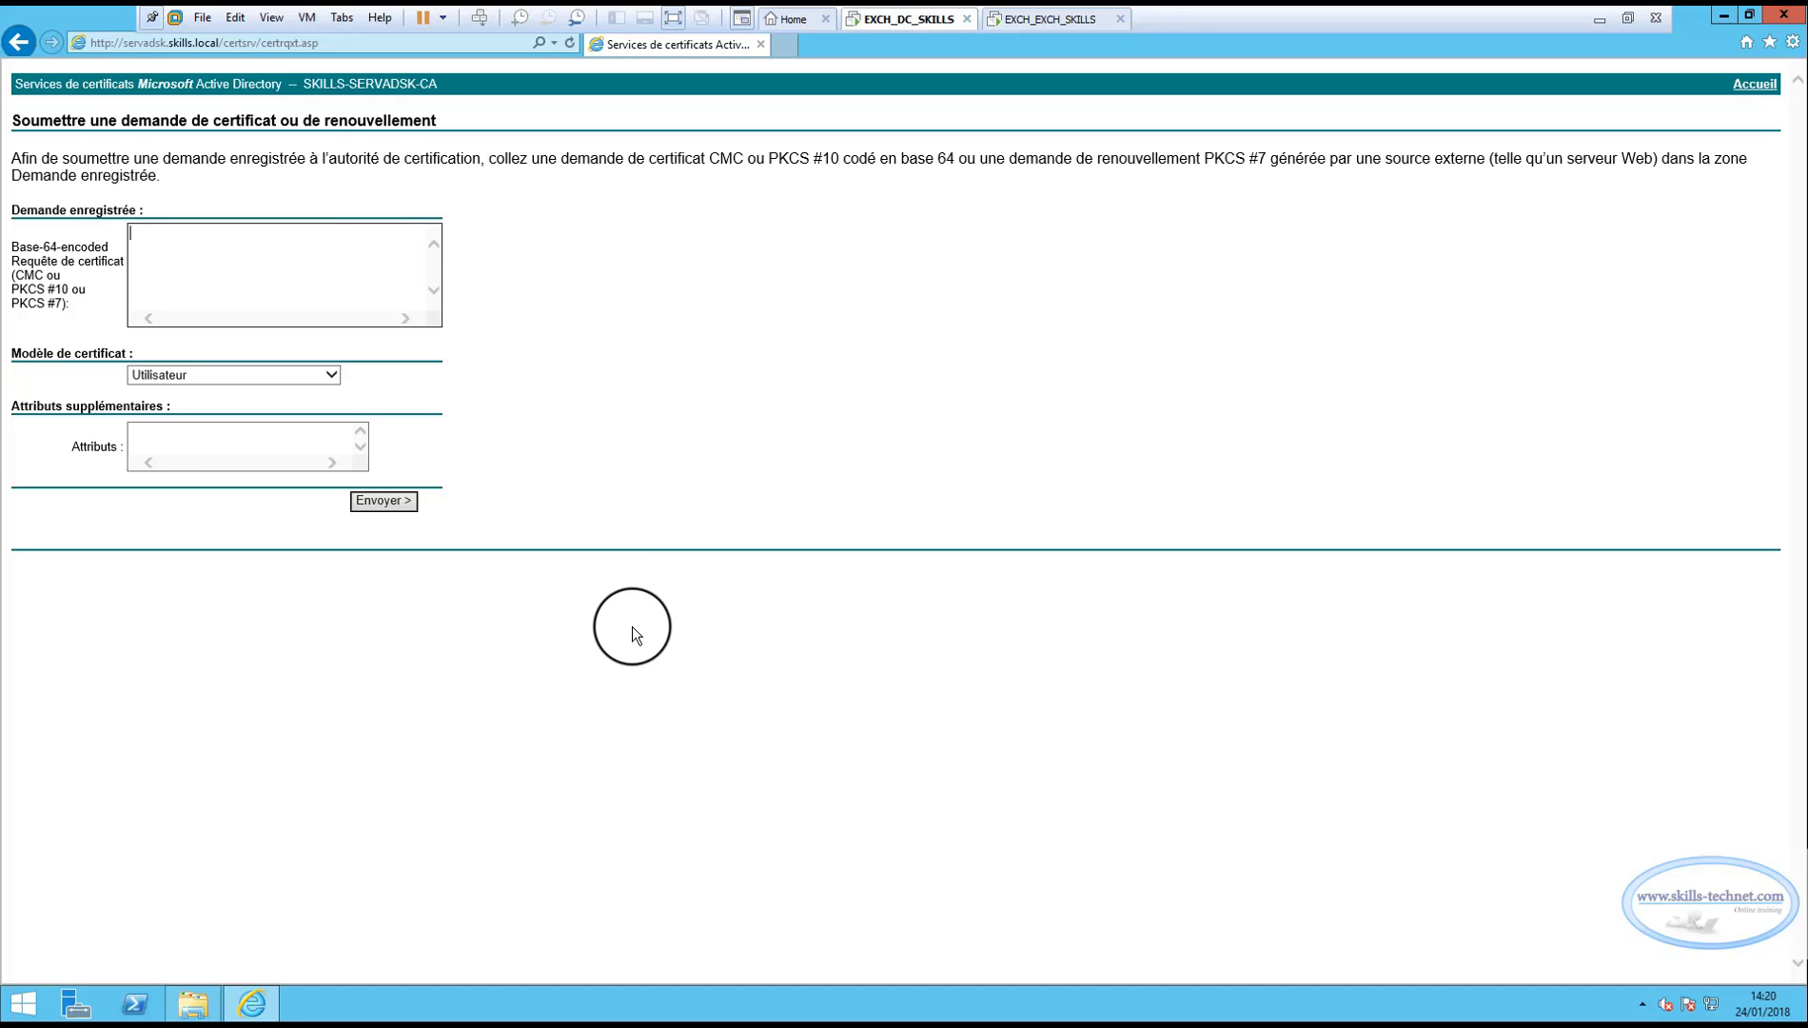
pyautogui.click(193, 1003)
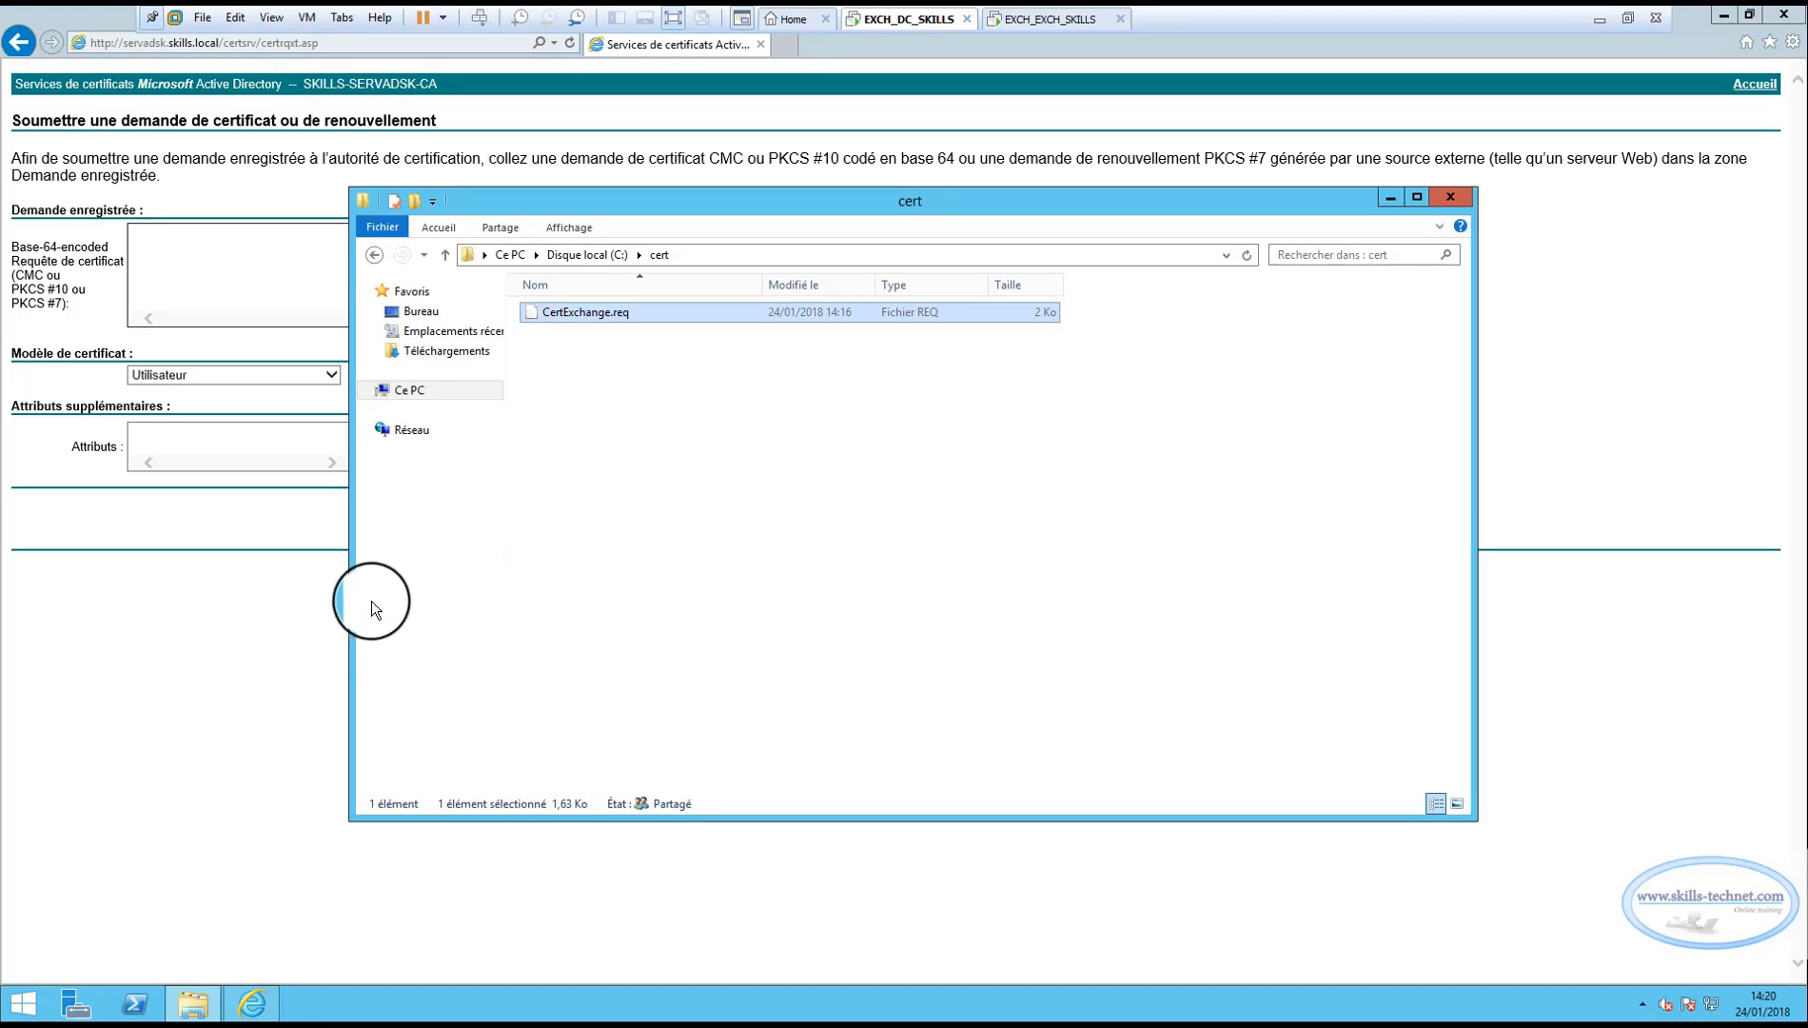
# Open CertExchange.req in Notepad and copy its entire certificate request text.
pyautogui.rightClick(583, 314)
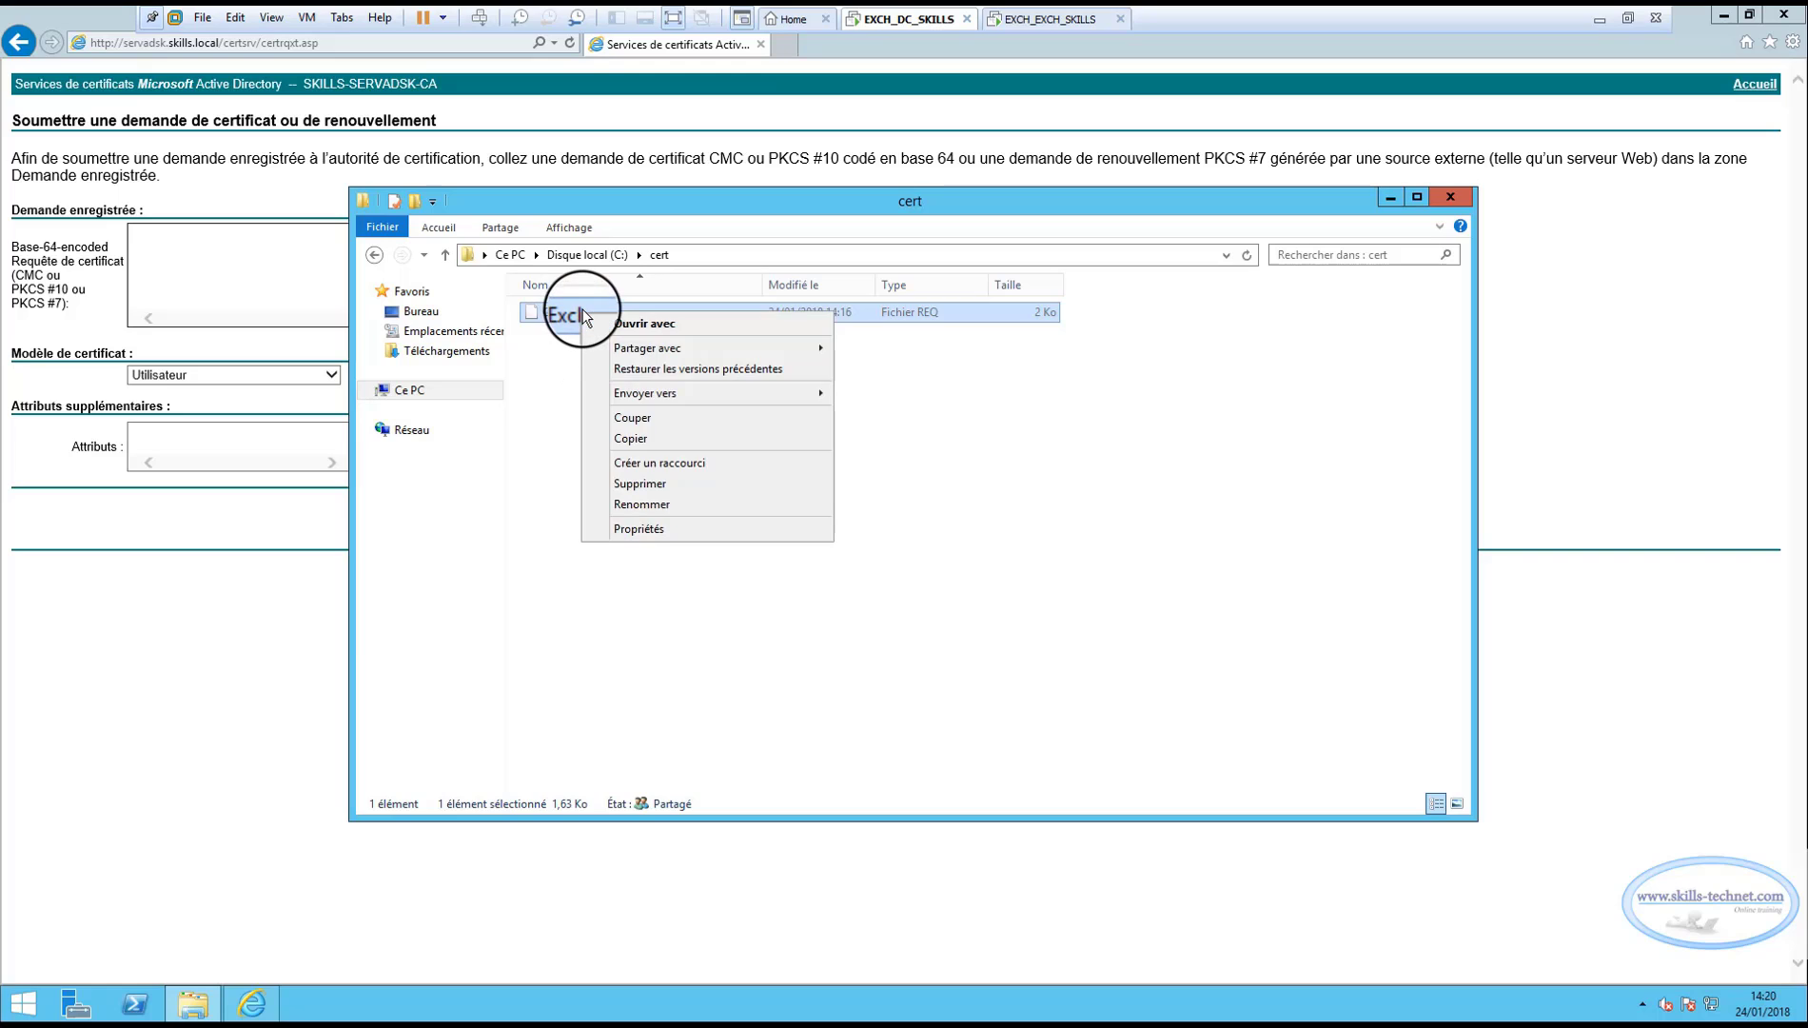
pyautogui.click(668, 322)
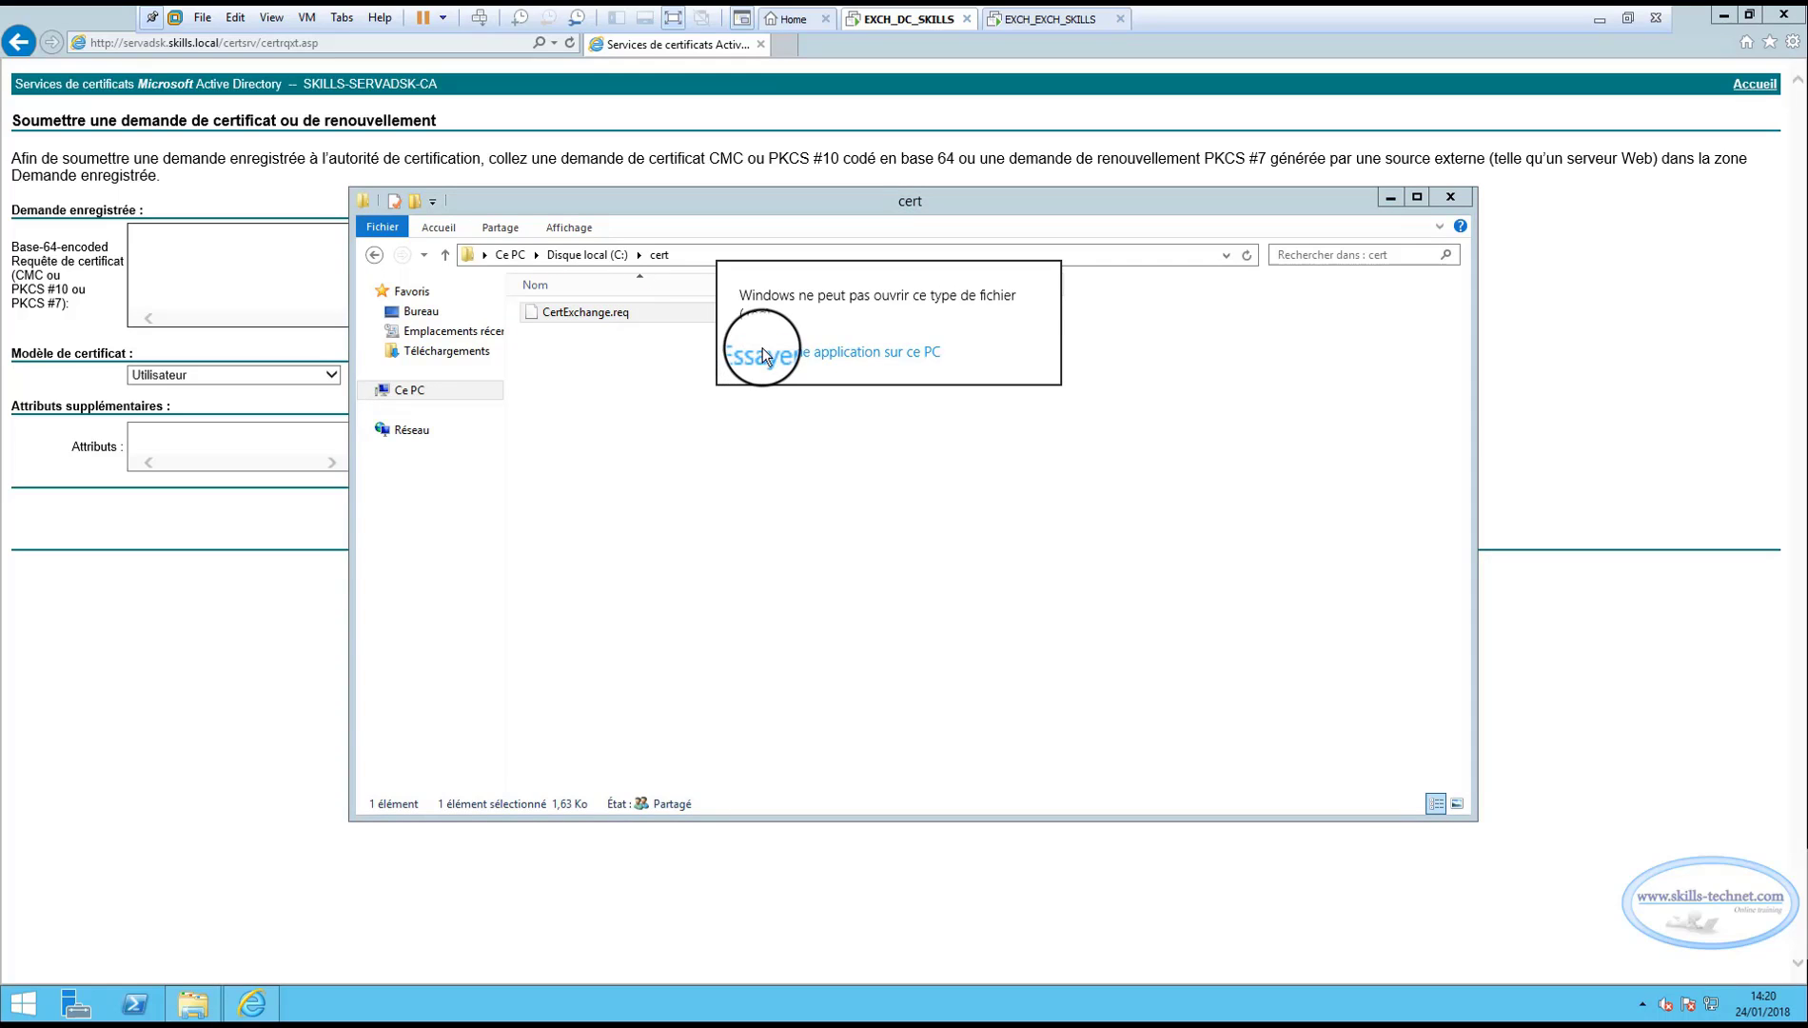
pyautogui.click(761, 352)
pyautogui.click(808, 384)
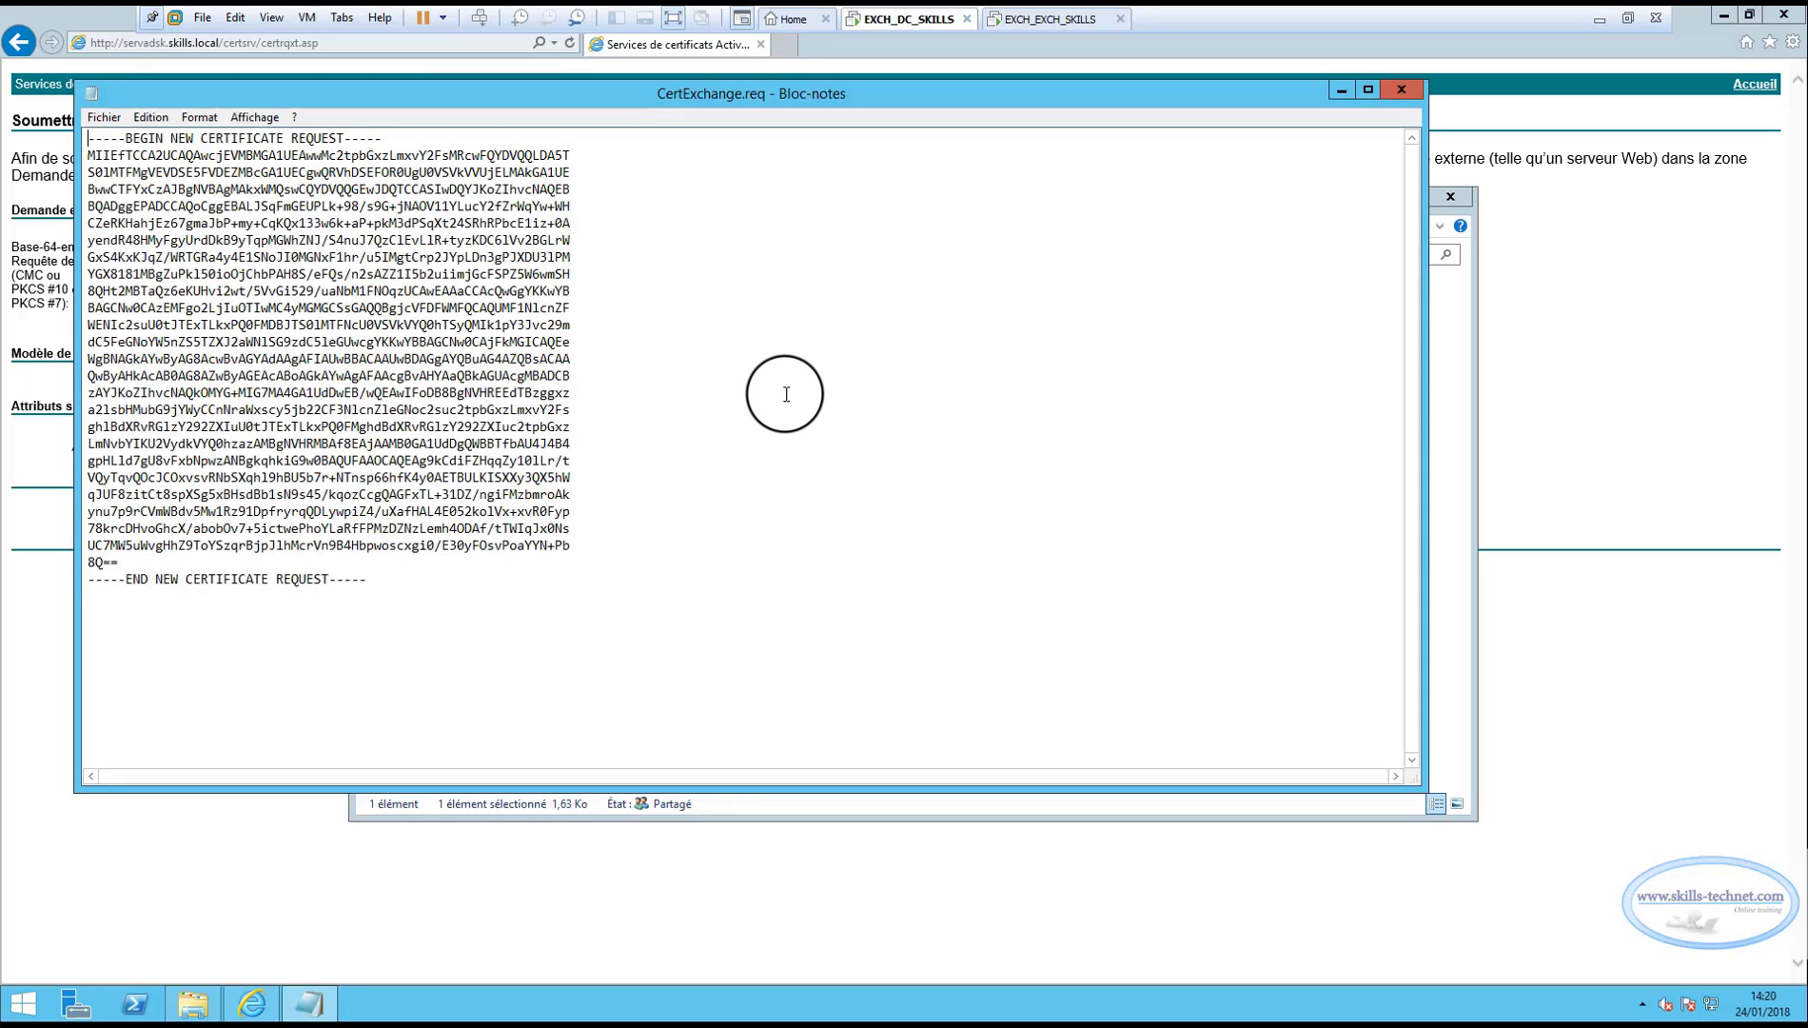
pyautogui.click(384, 586)
pyautogui.moveTo(64, 273); pyautogui.dragTo(56, 107)
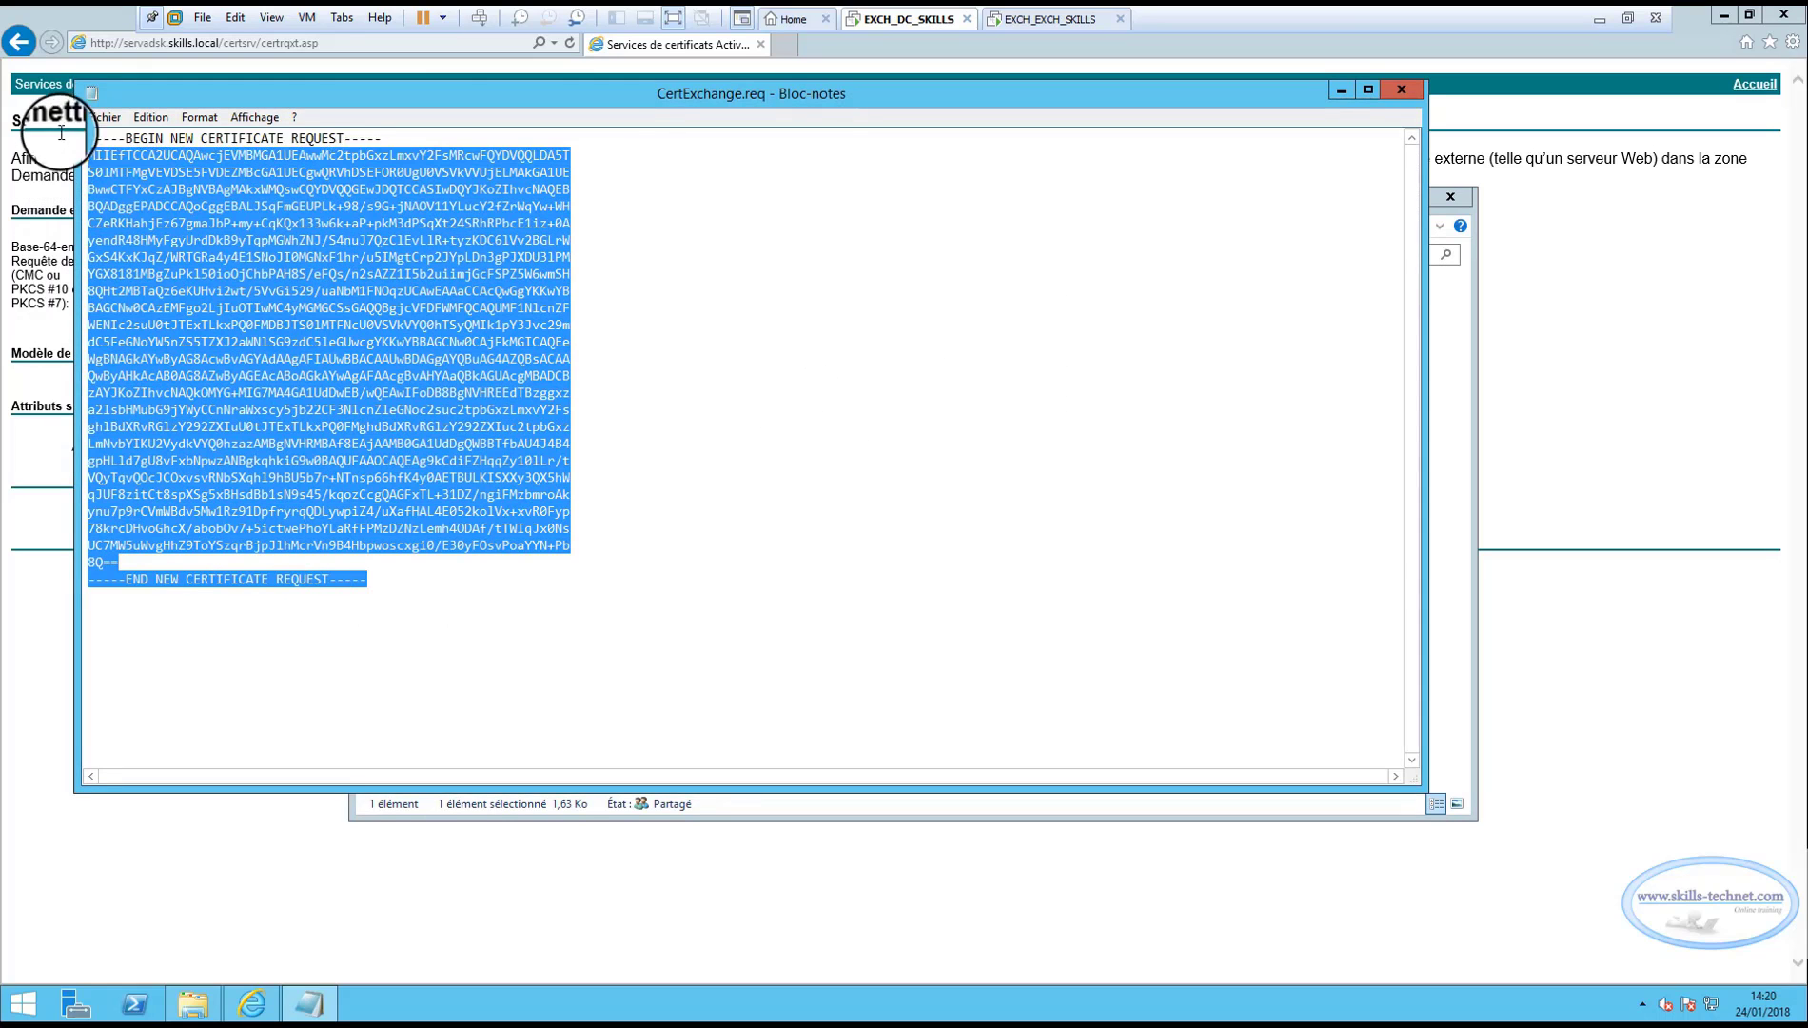
pyautogui.rightClick(250, 240)
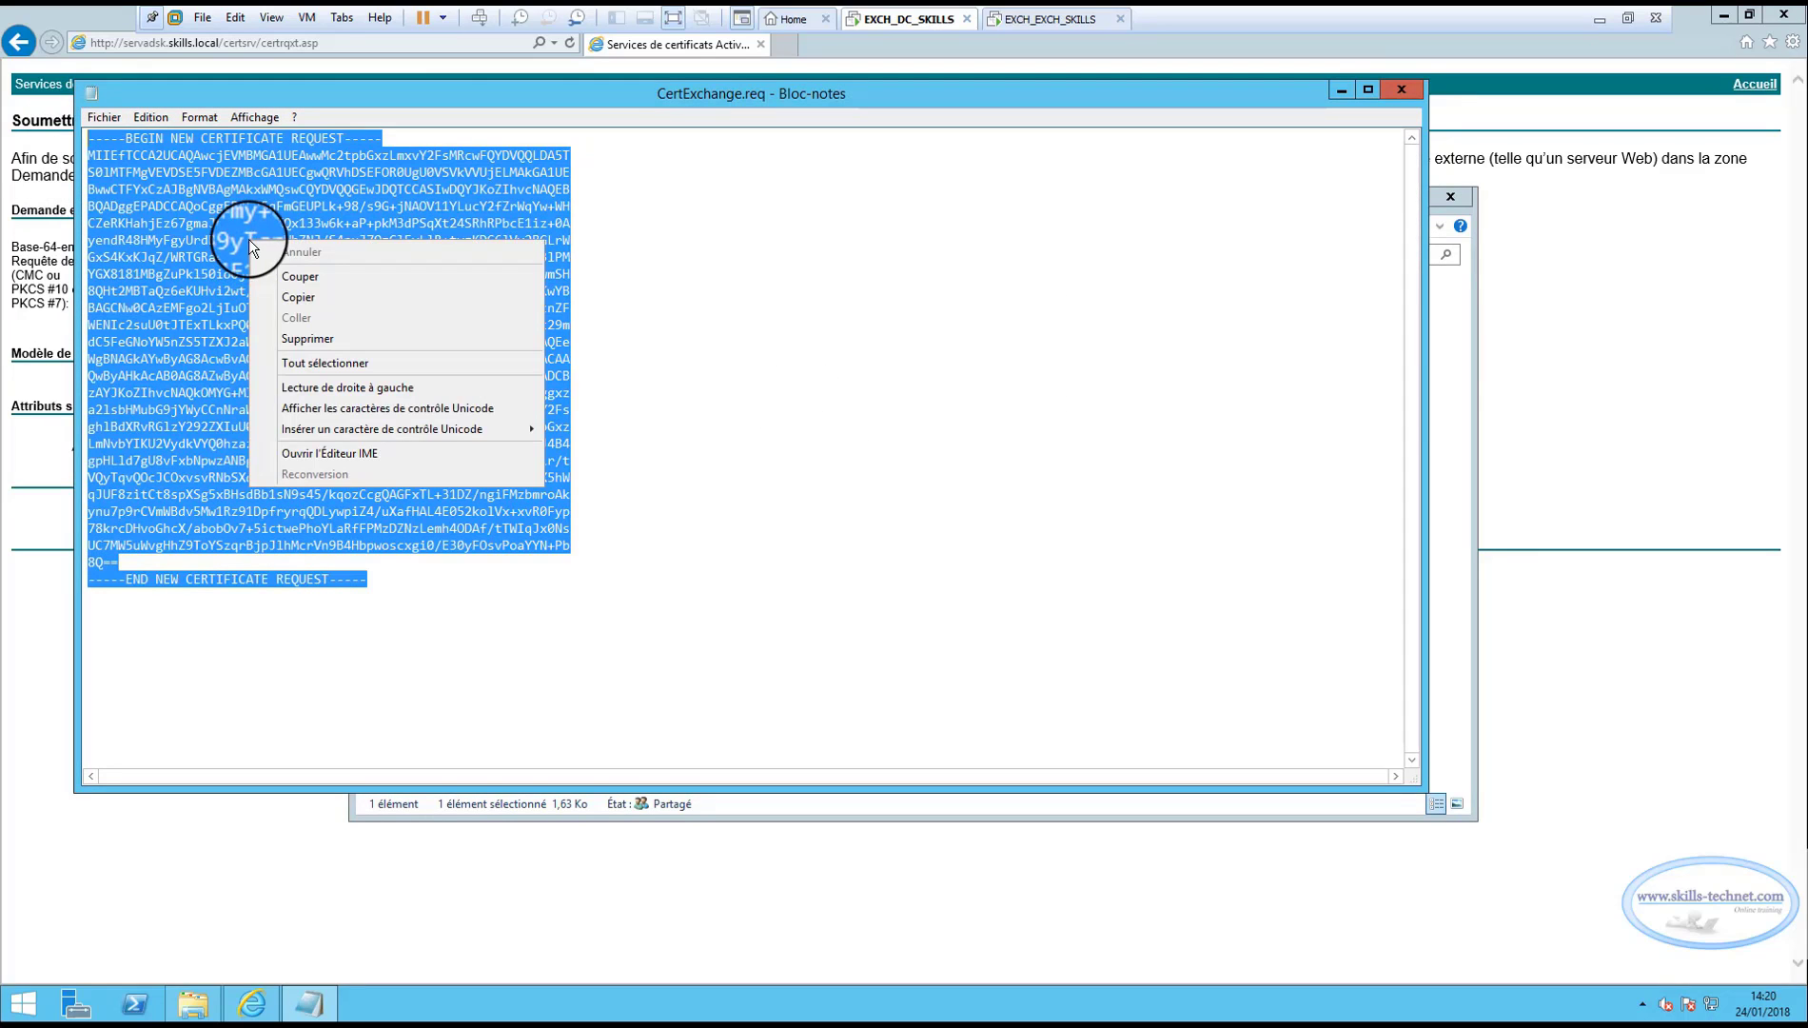
pyautogui.click(288, 297)
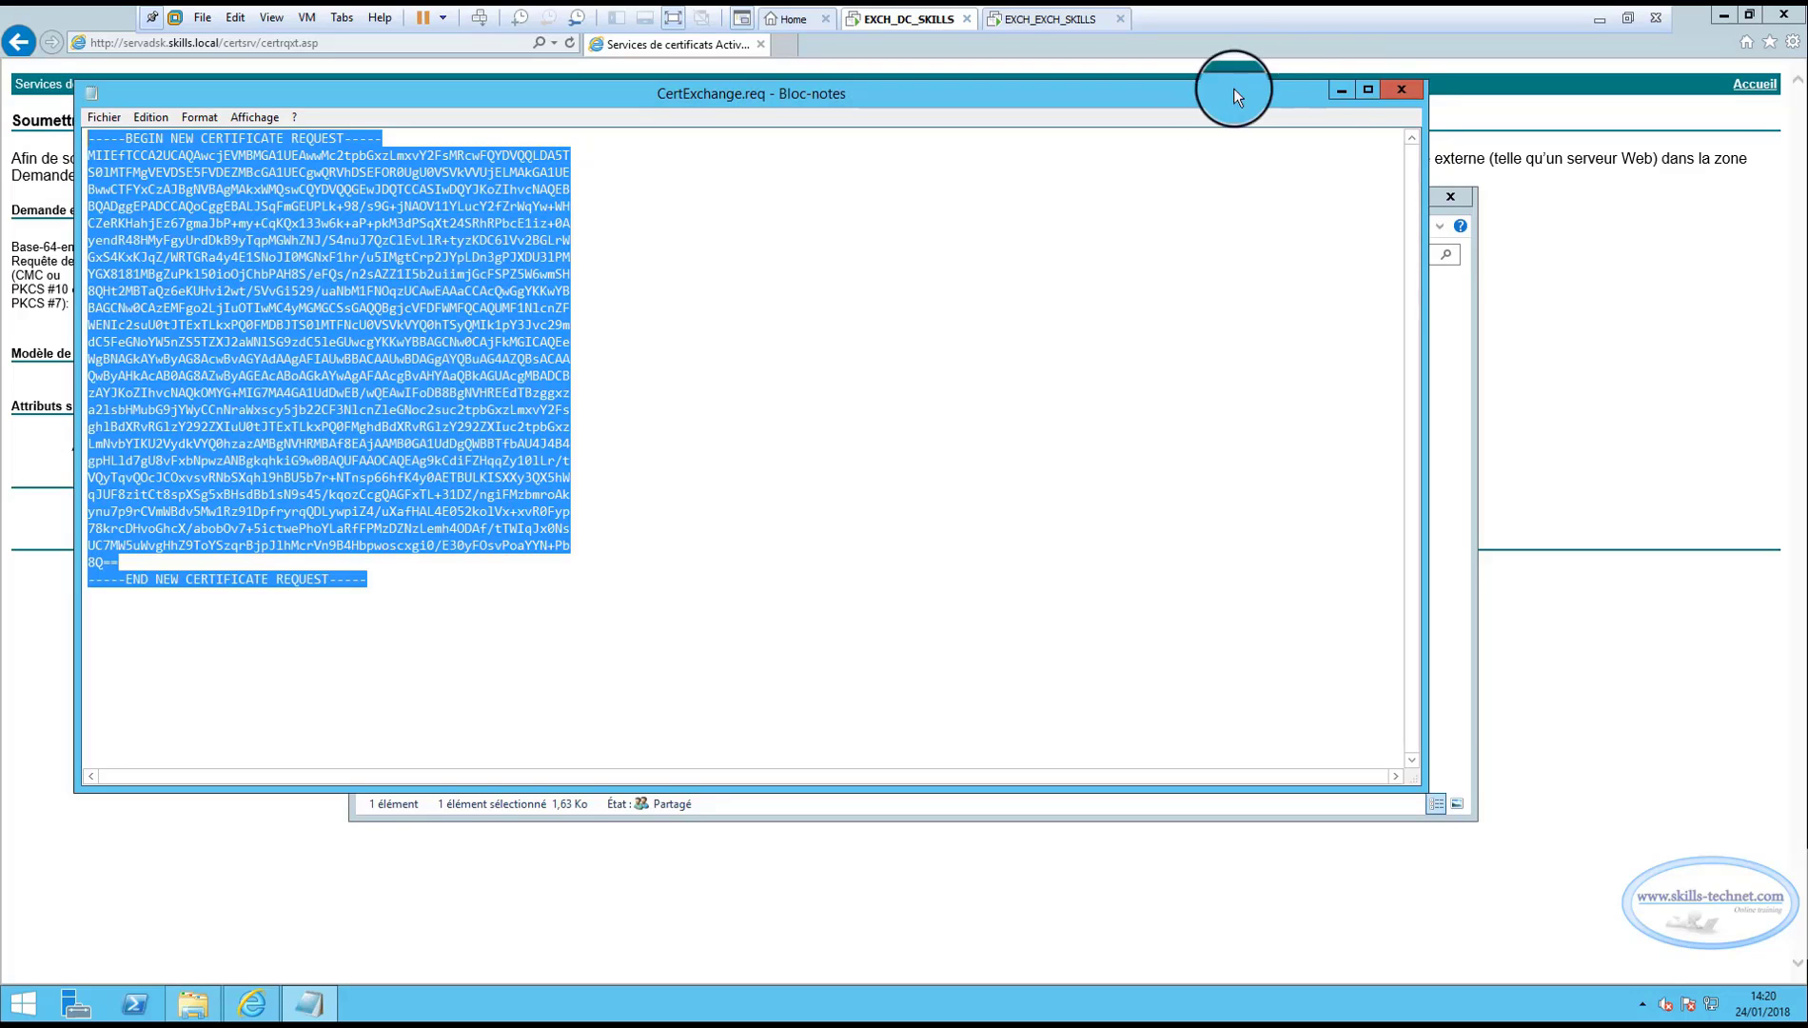
pyautogui.click(1394, 100)
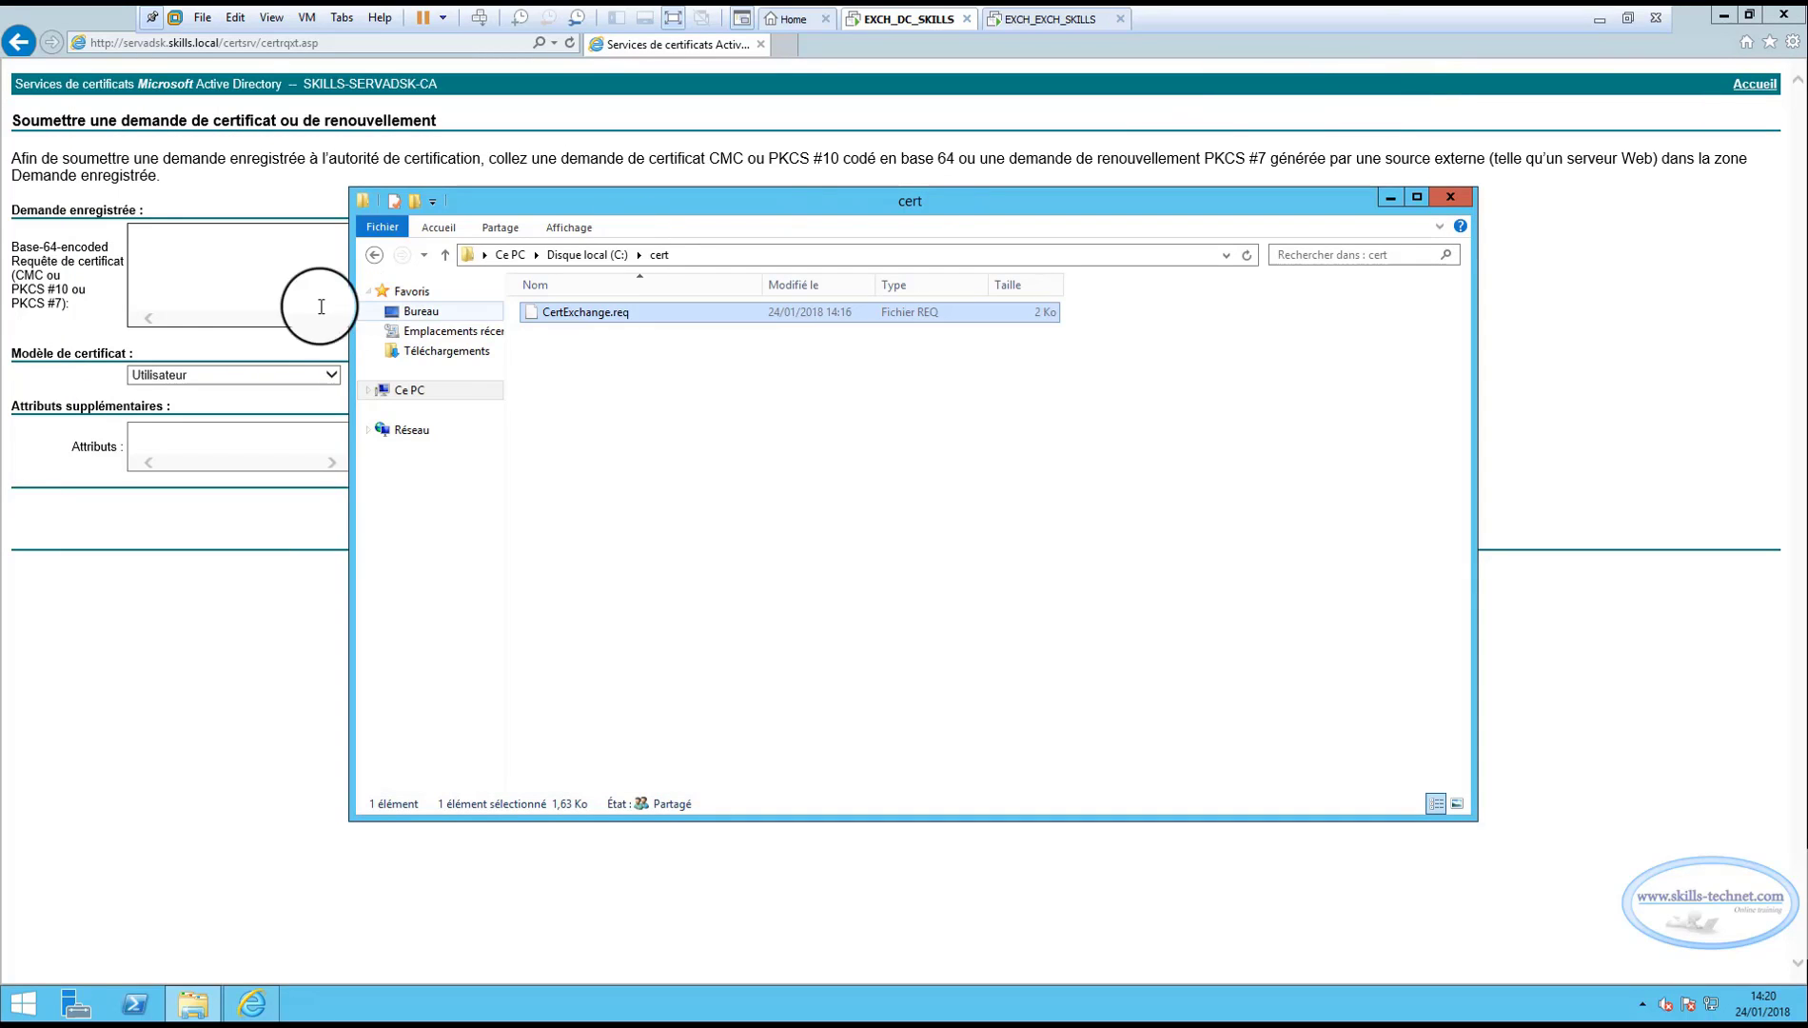
# Paste the request into the form, choose the Serveur Web template, and submit it.
pyautogui.click(178, 255)
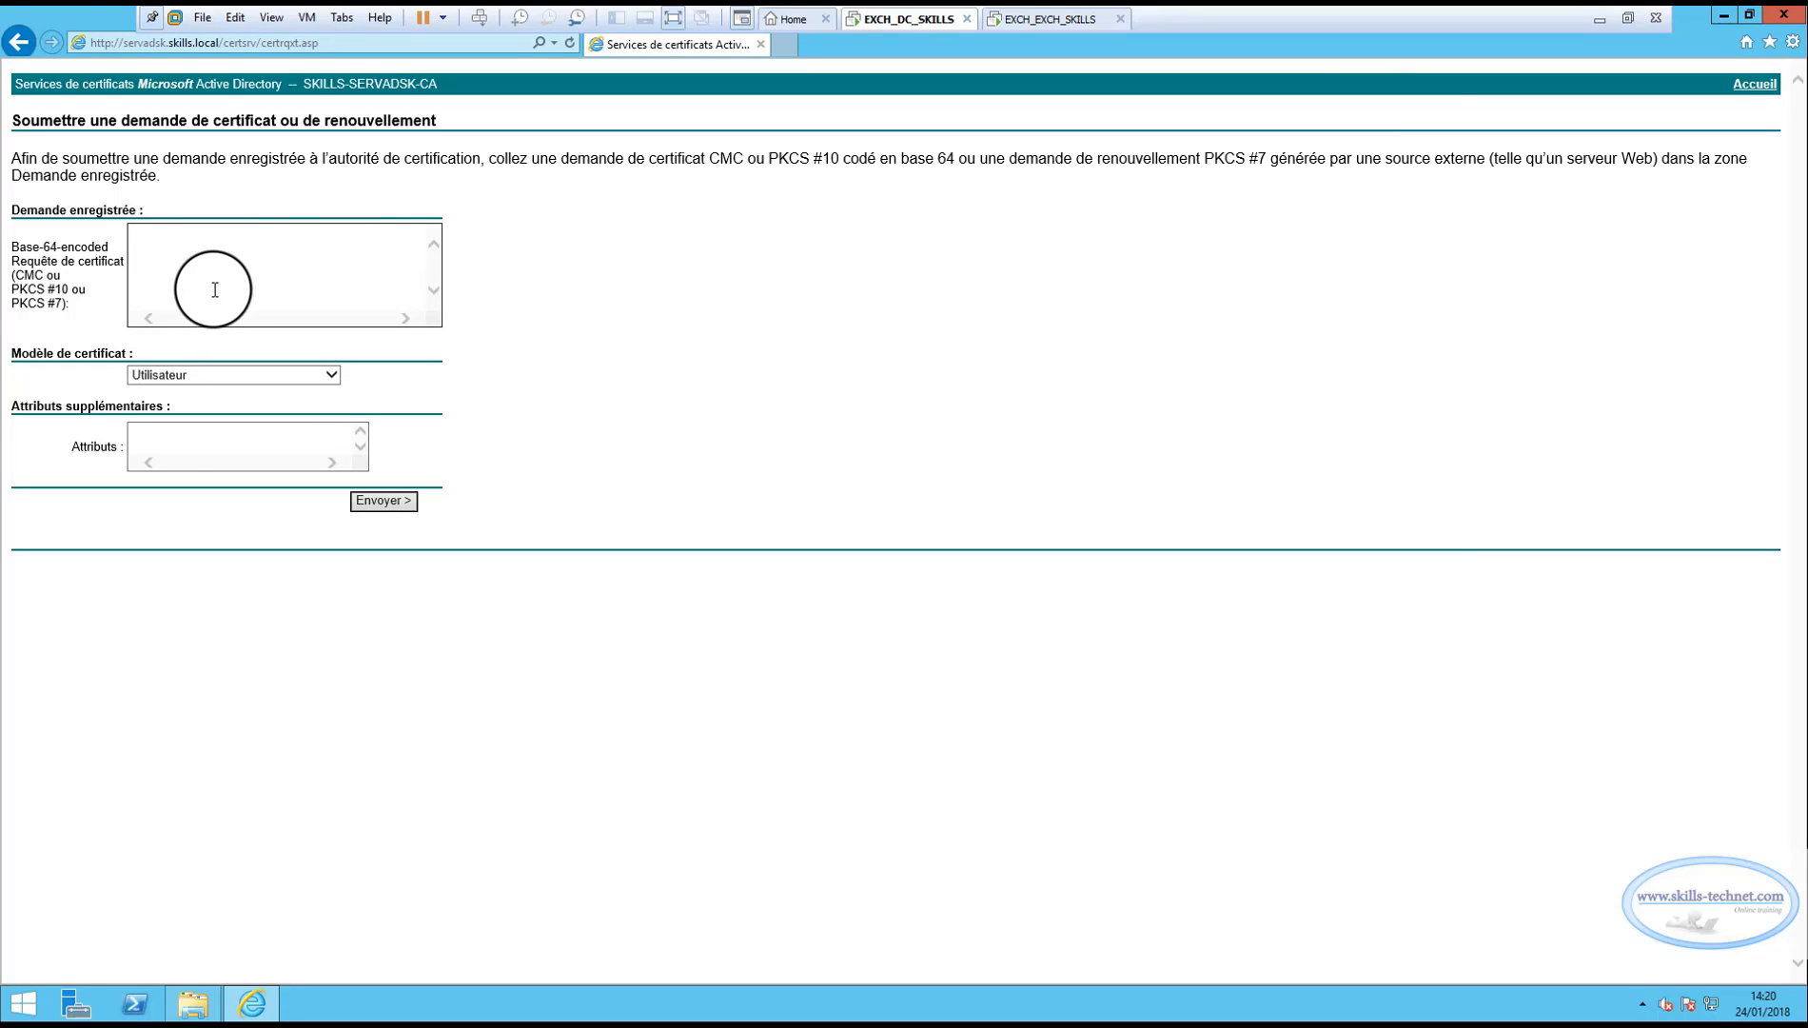
pyautogui.hotkey('ctrl', 'v')
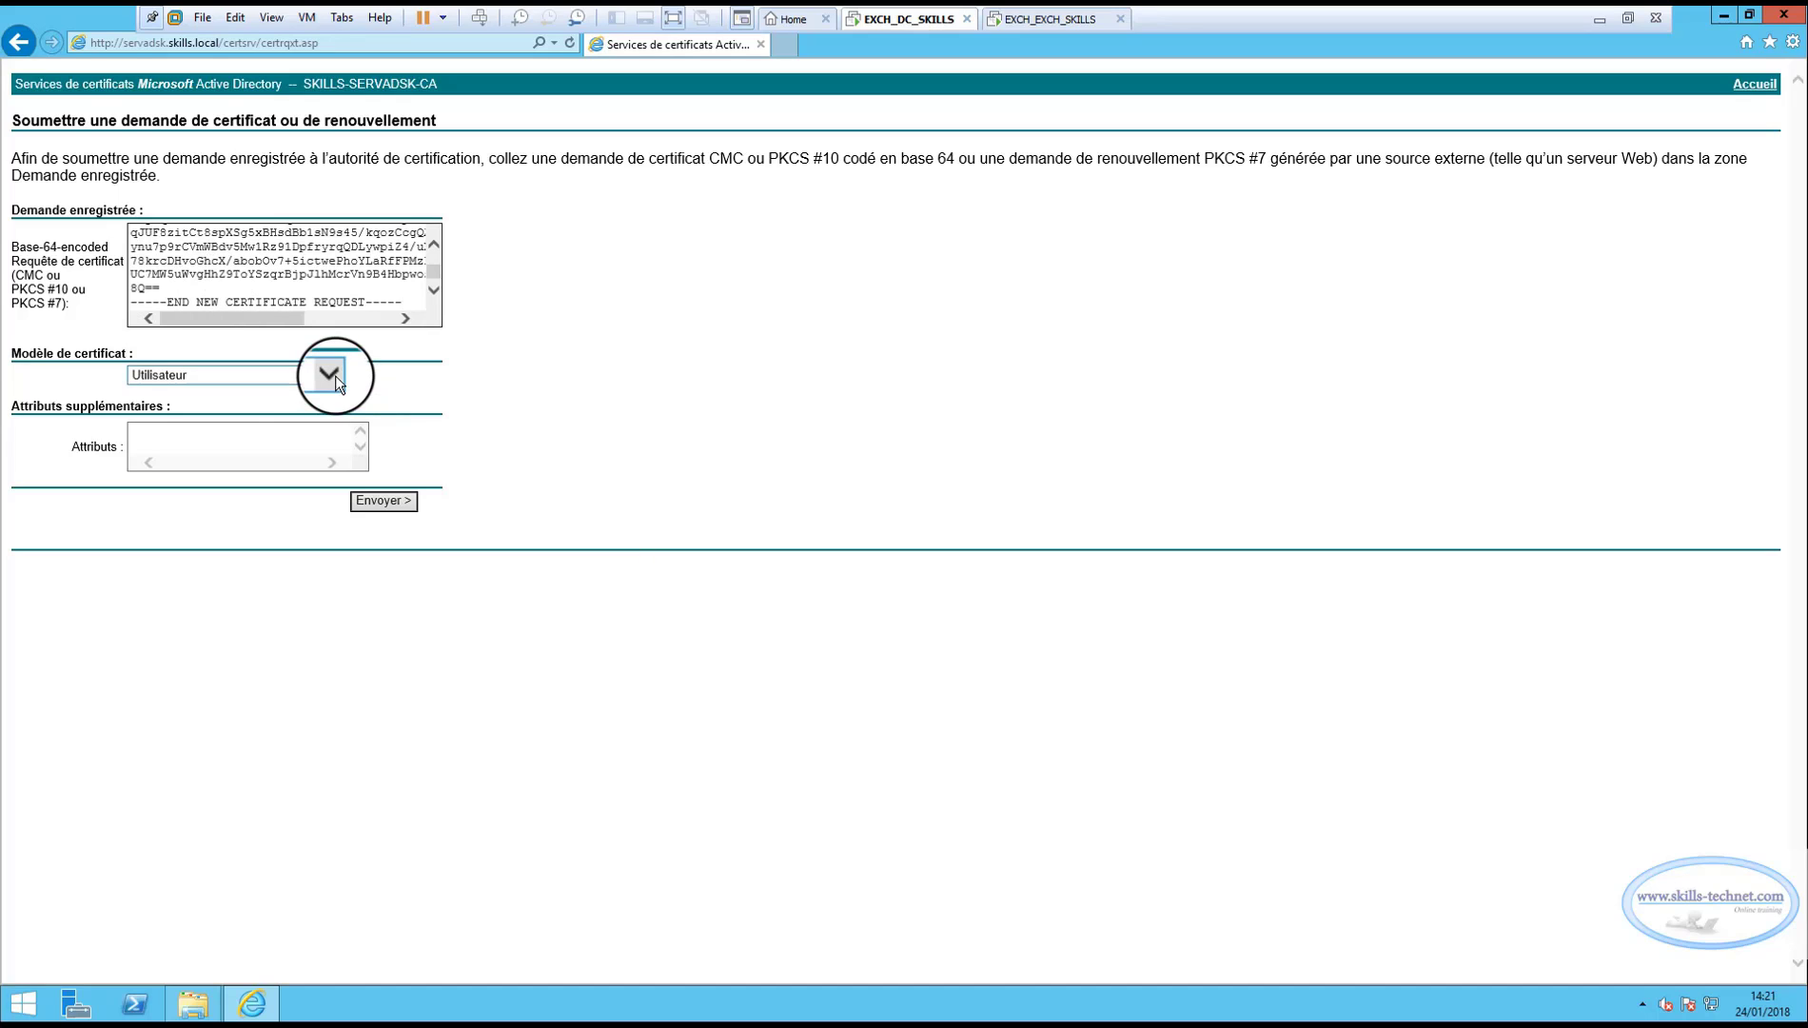
pyautogui.click(333, 374)
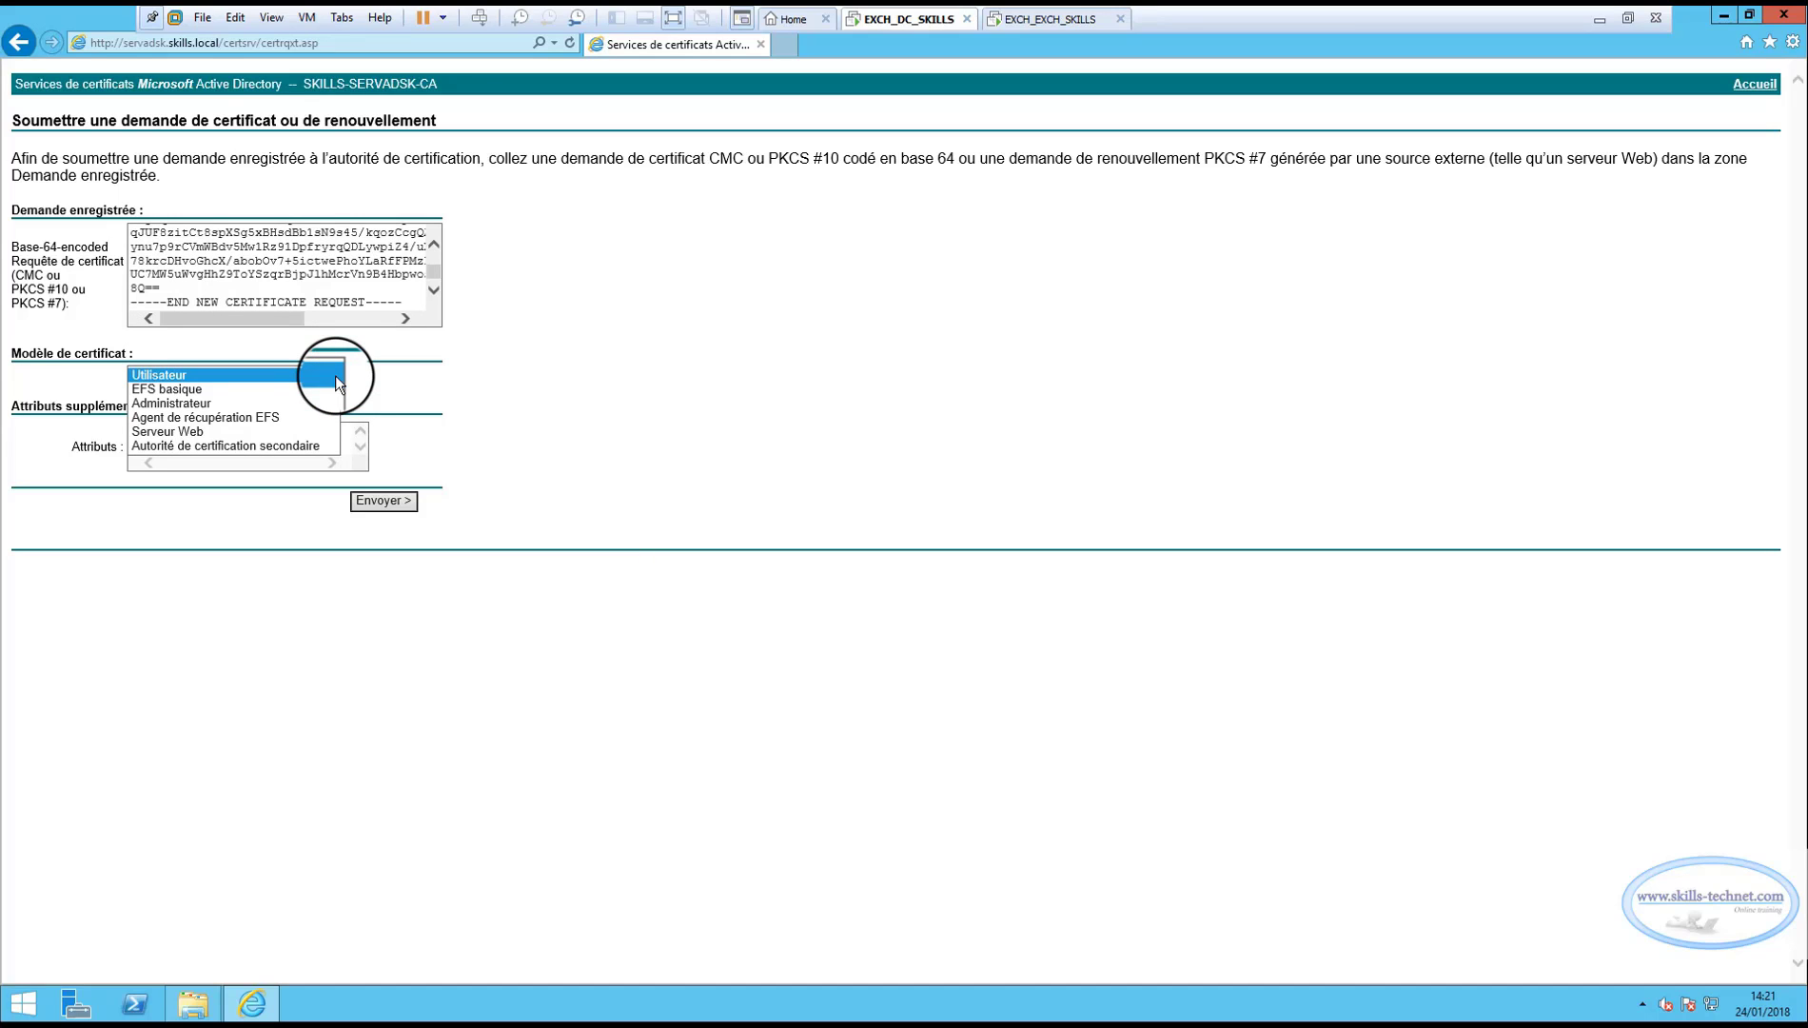
pyautogui.click(181, 433)
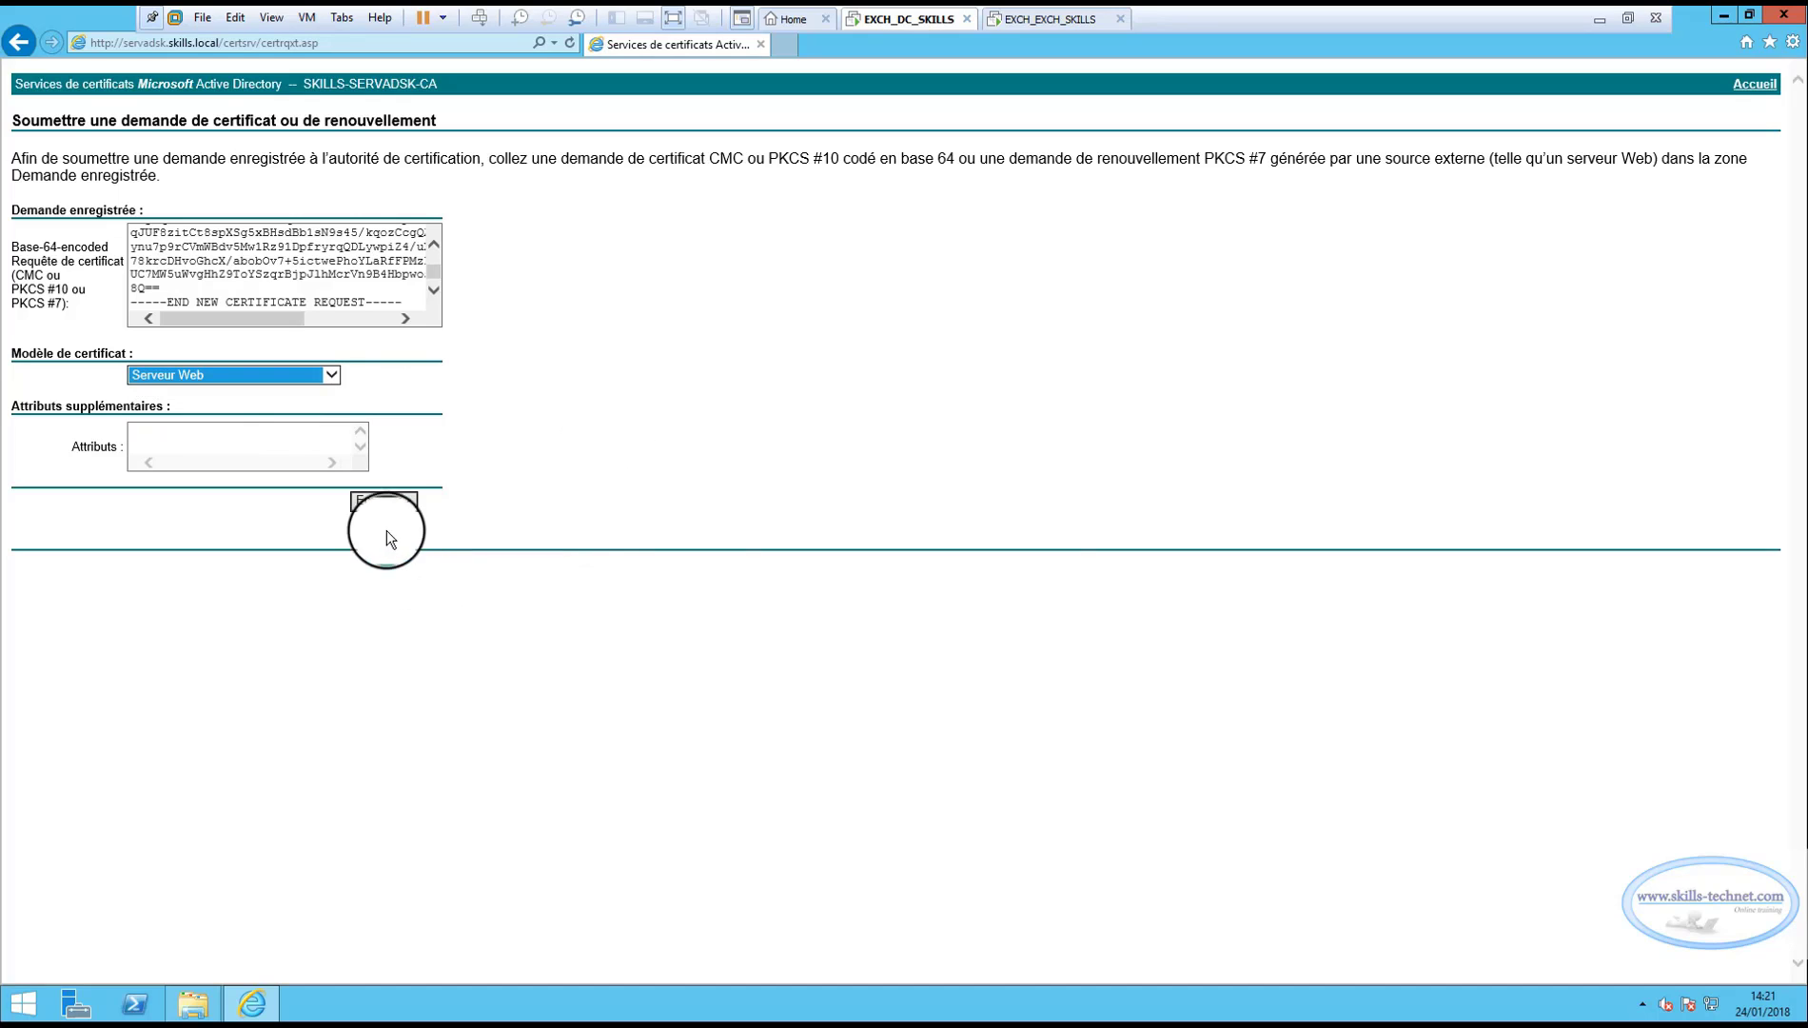
pyautogui.click(390, 502)
pyautogui.click(909, 571)
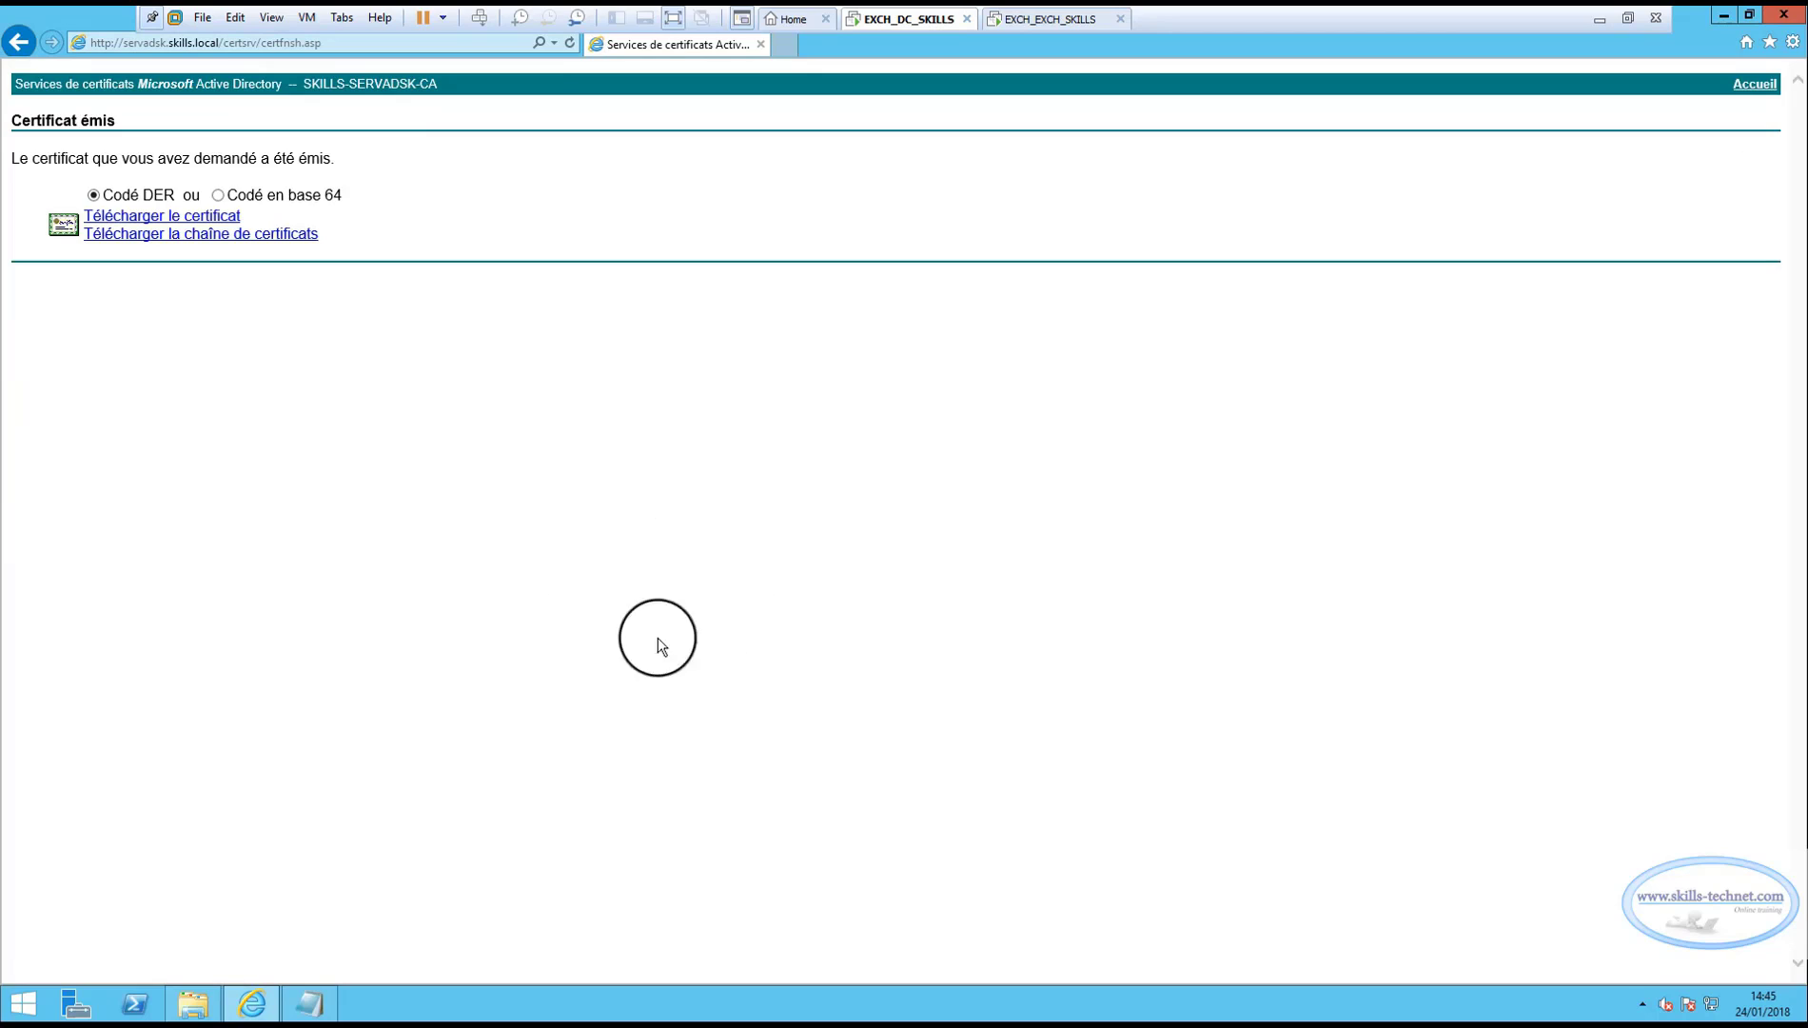
# Download the issued certificate Base 64-encoded and save it as certnewexchange.cer in the cert folder.
pyautogui.click(218, 195)
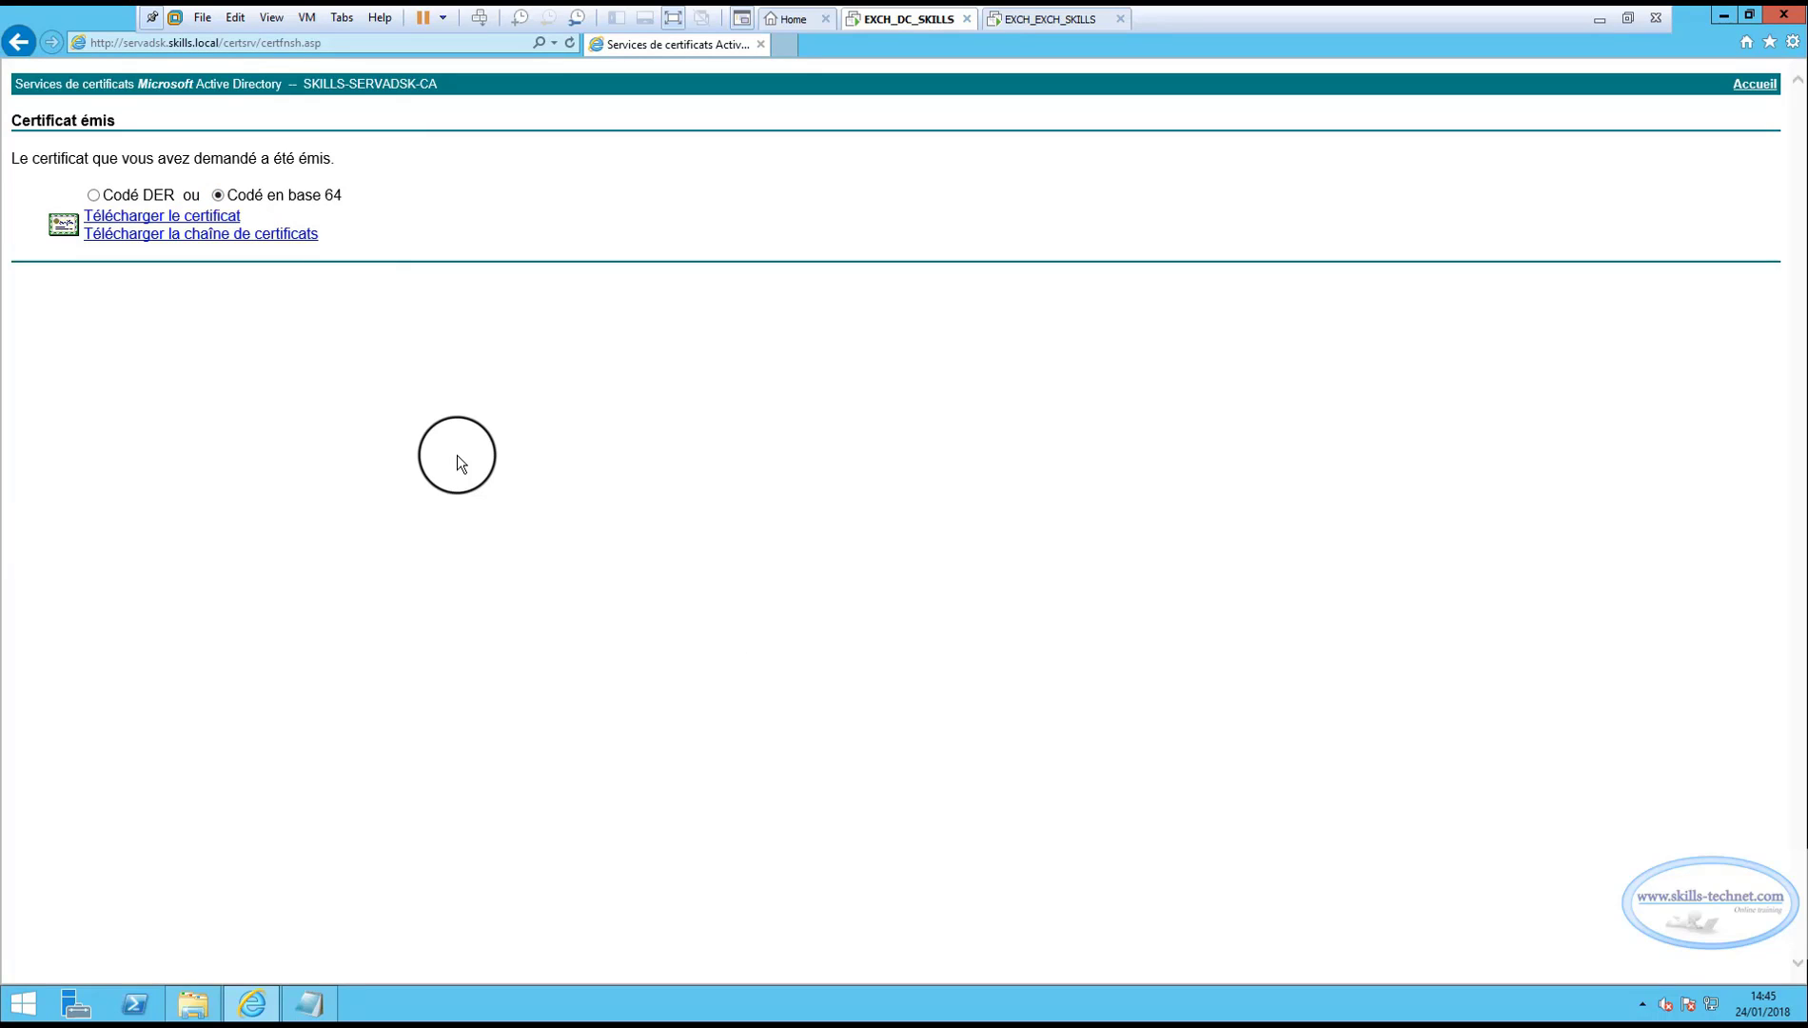
pyautogui.click(148, 216)
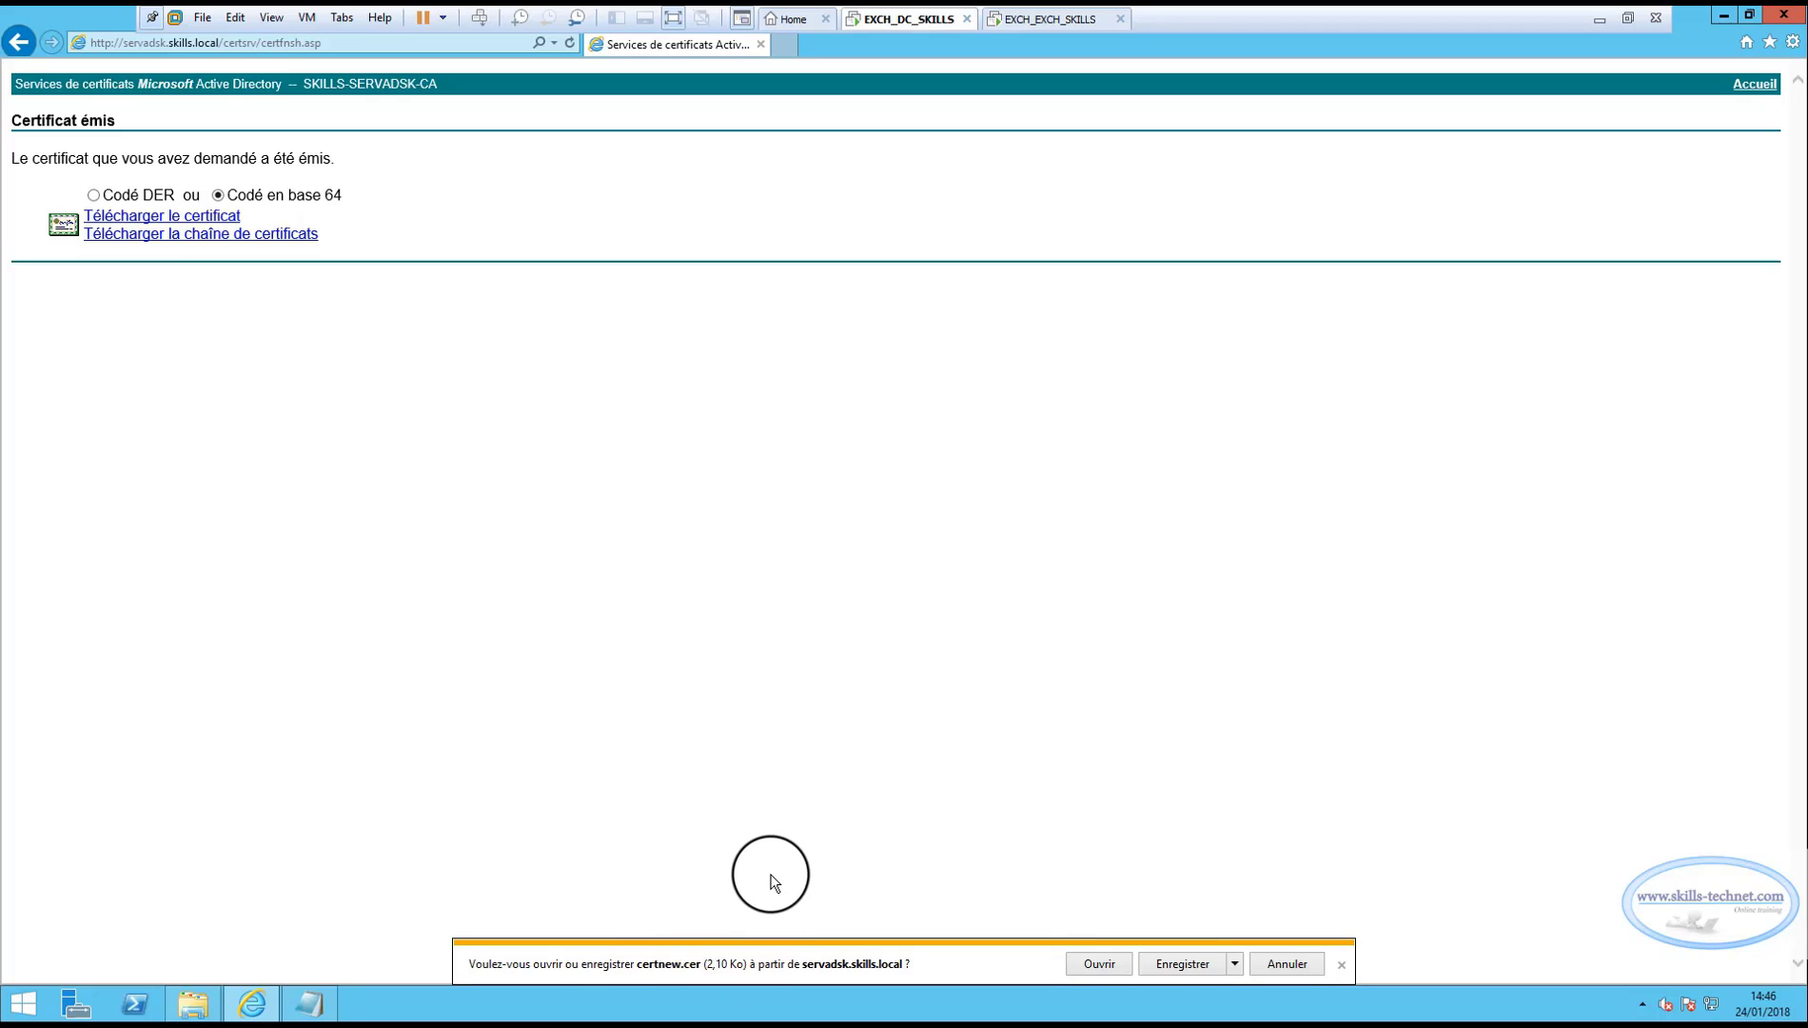
pyautogui.click(1235, 962)
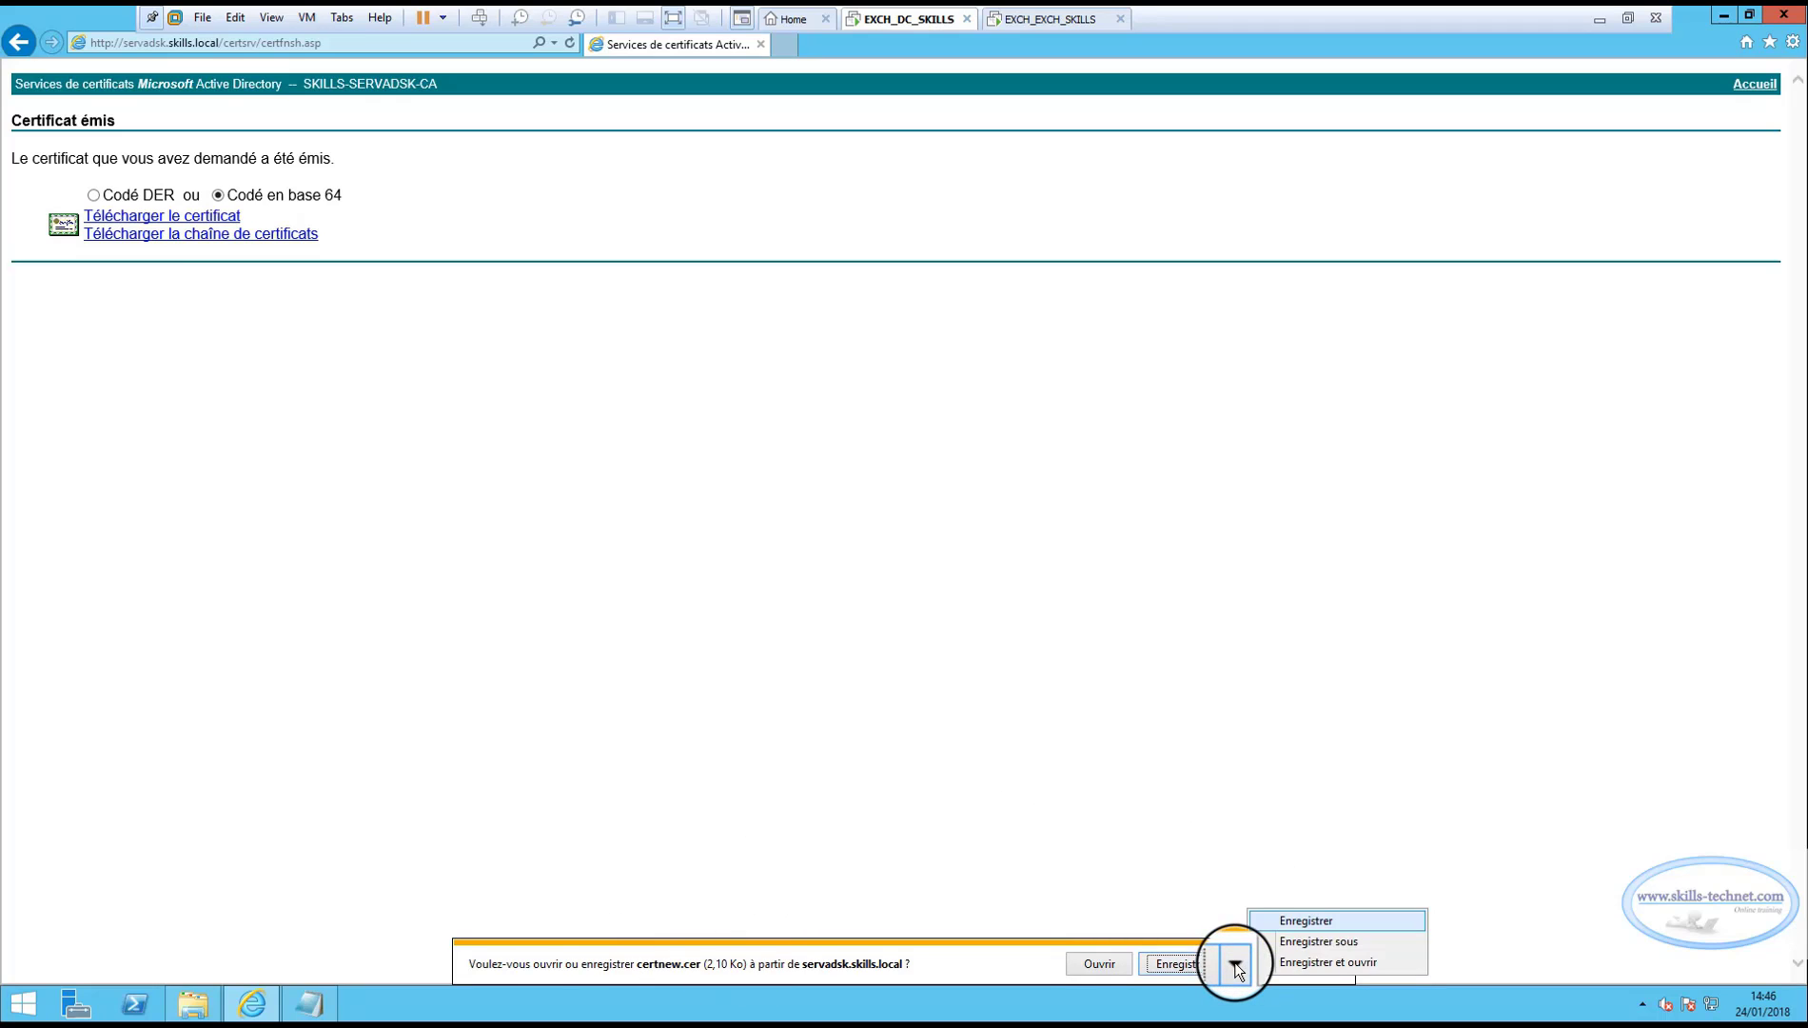
pyautogui.click(1286, 939)
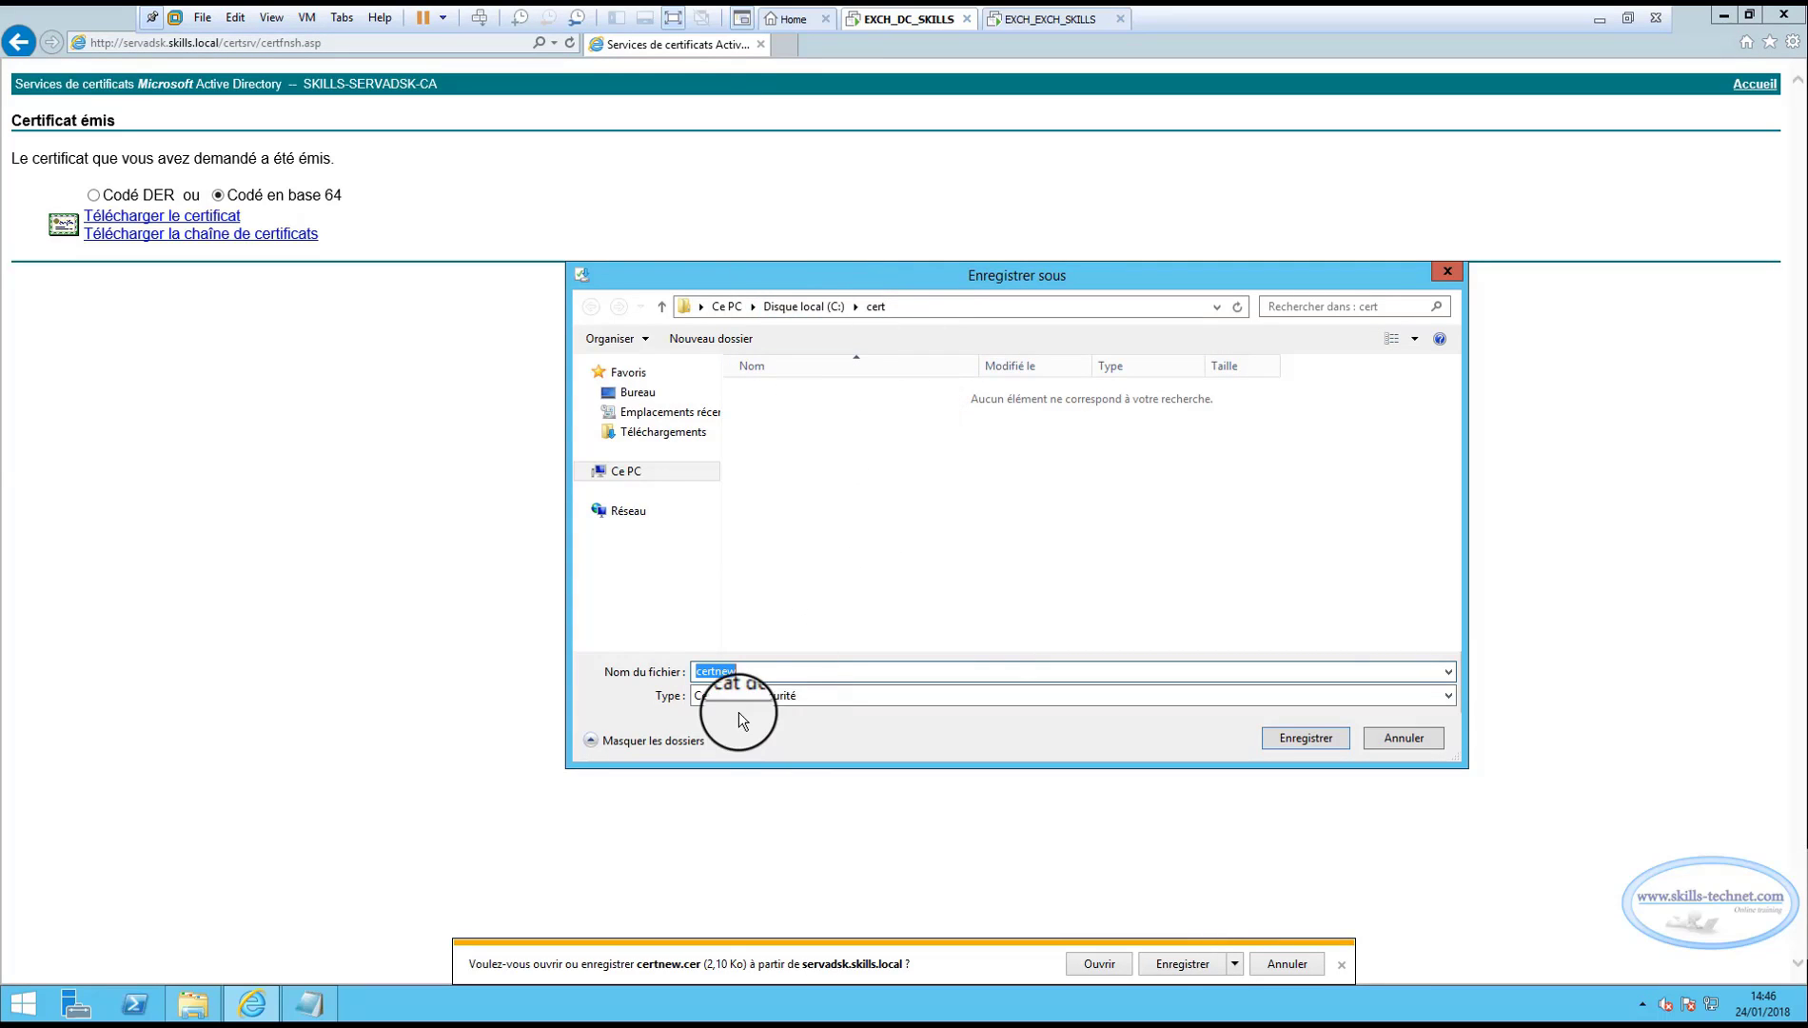
pyautogui.click(740, 674)
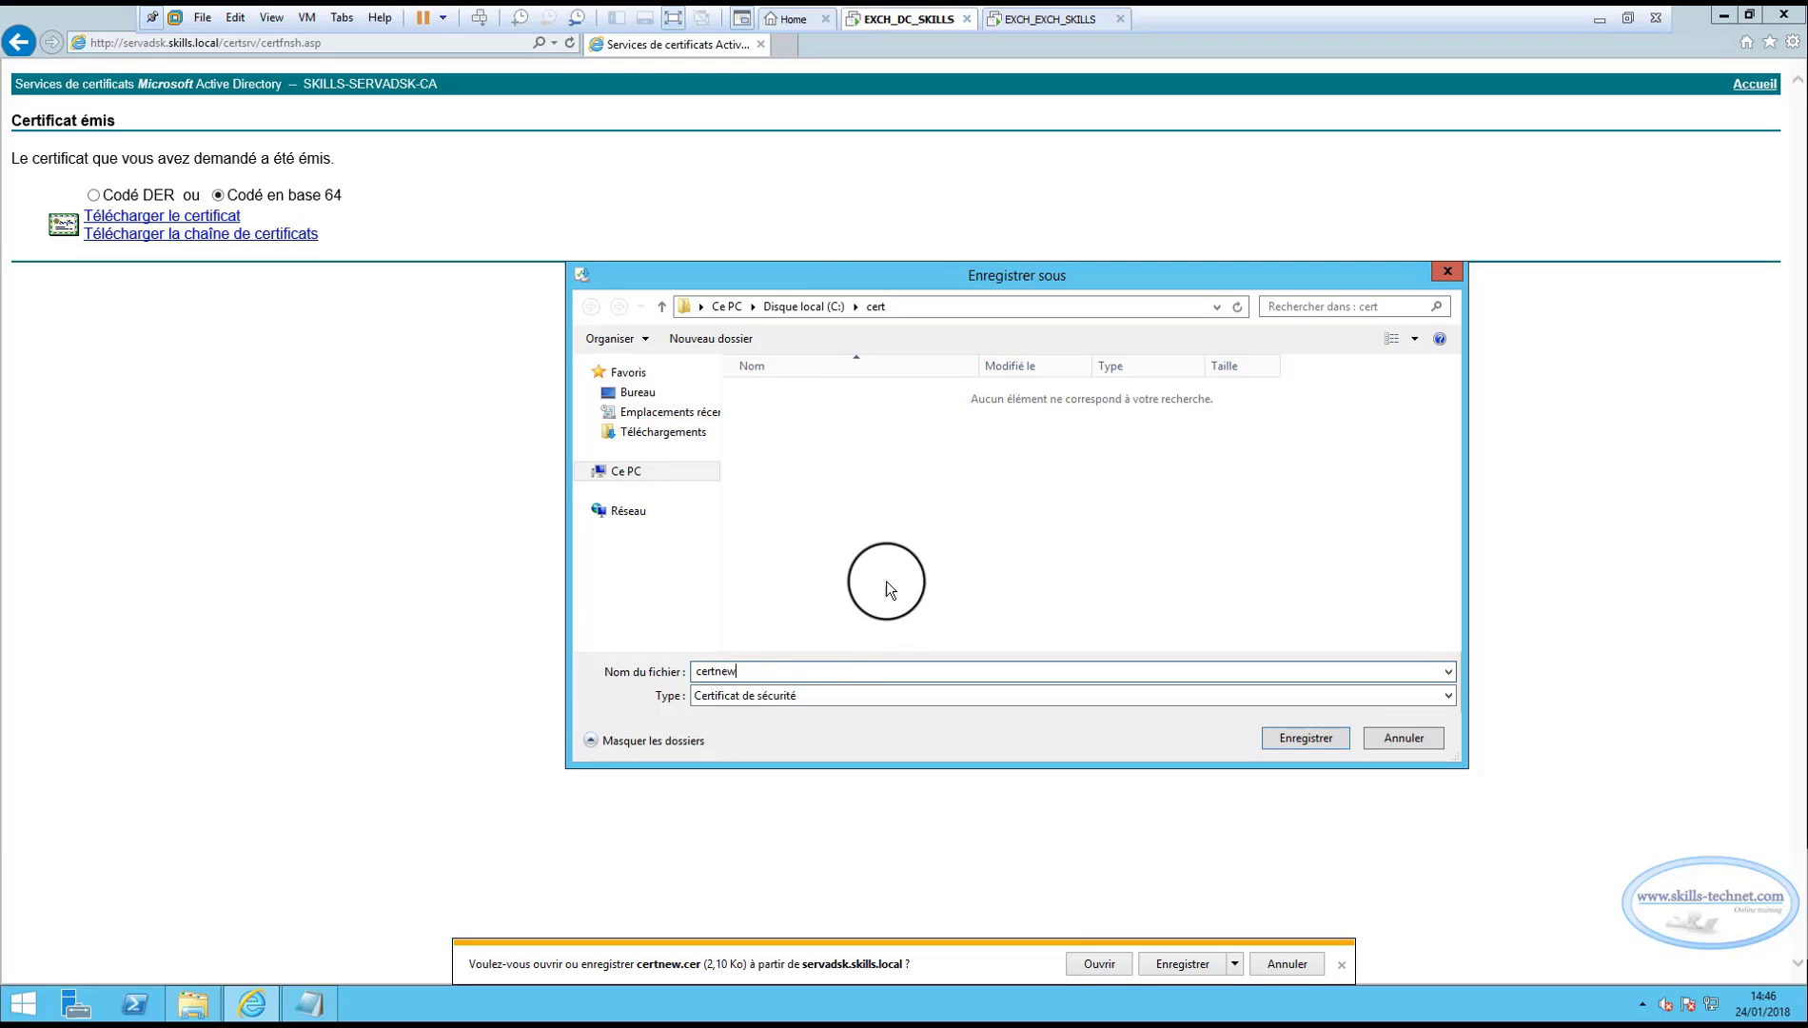
pyautogui.write('e')
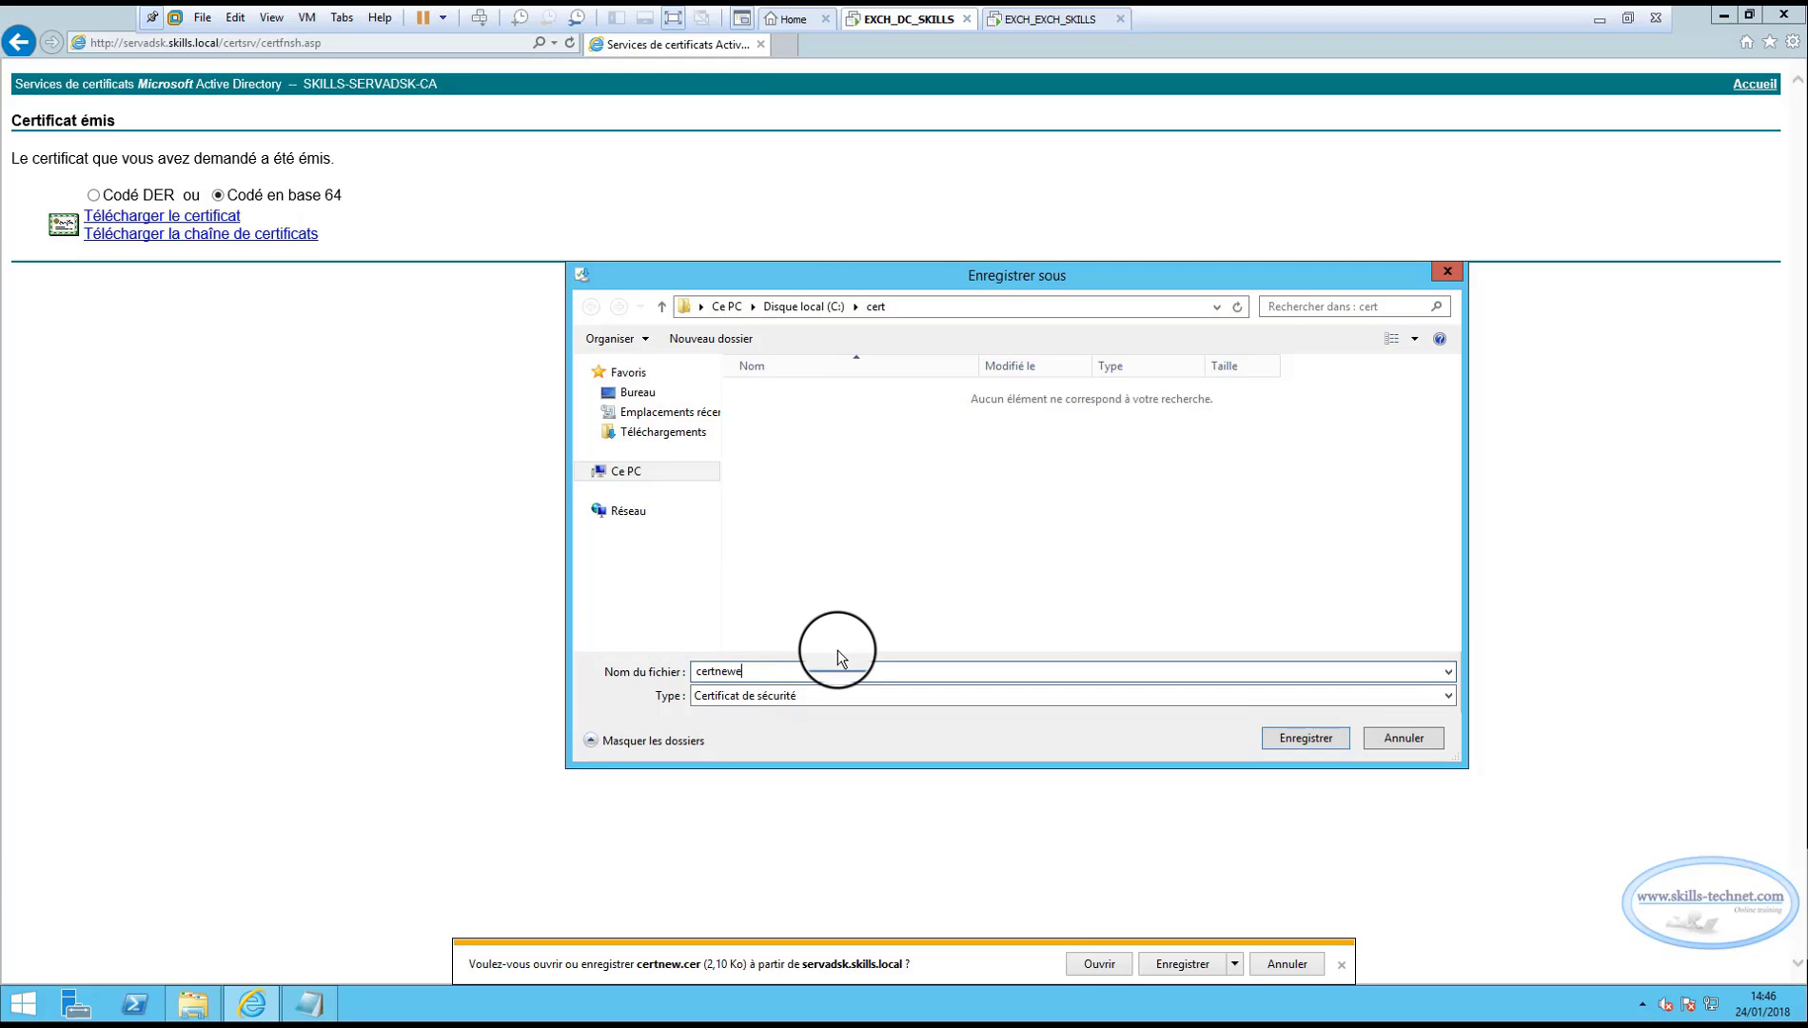
pyautogui.write('xchange')
pyautogui.click(1292, 732)
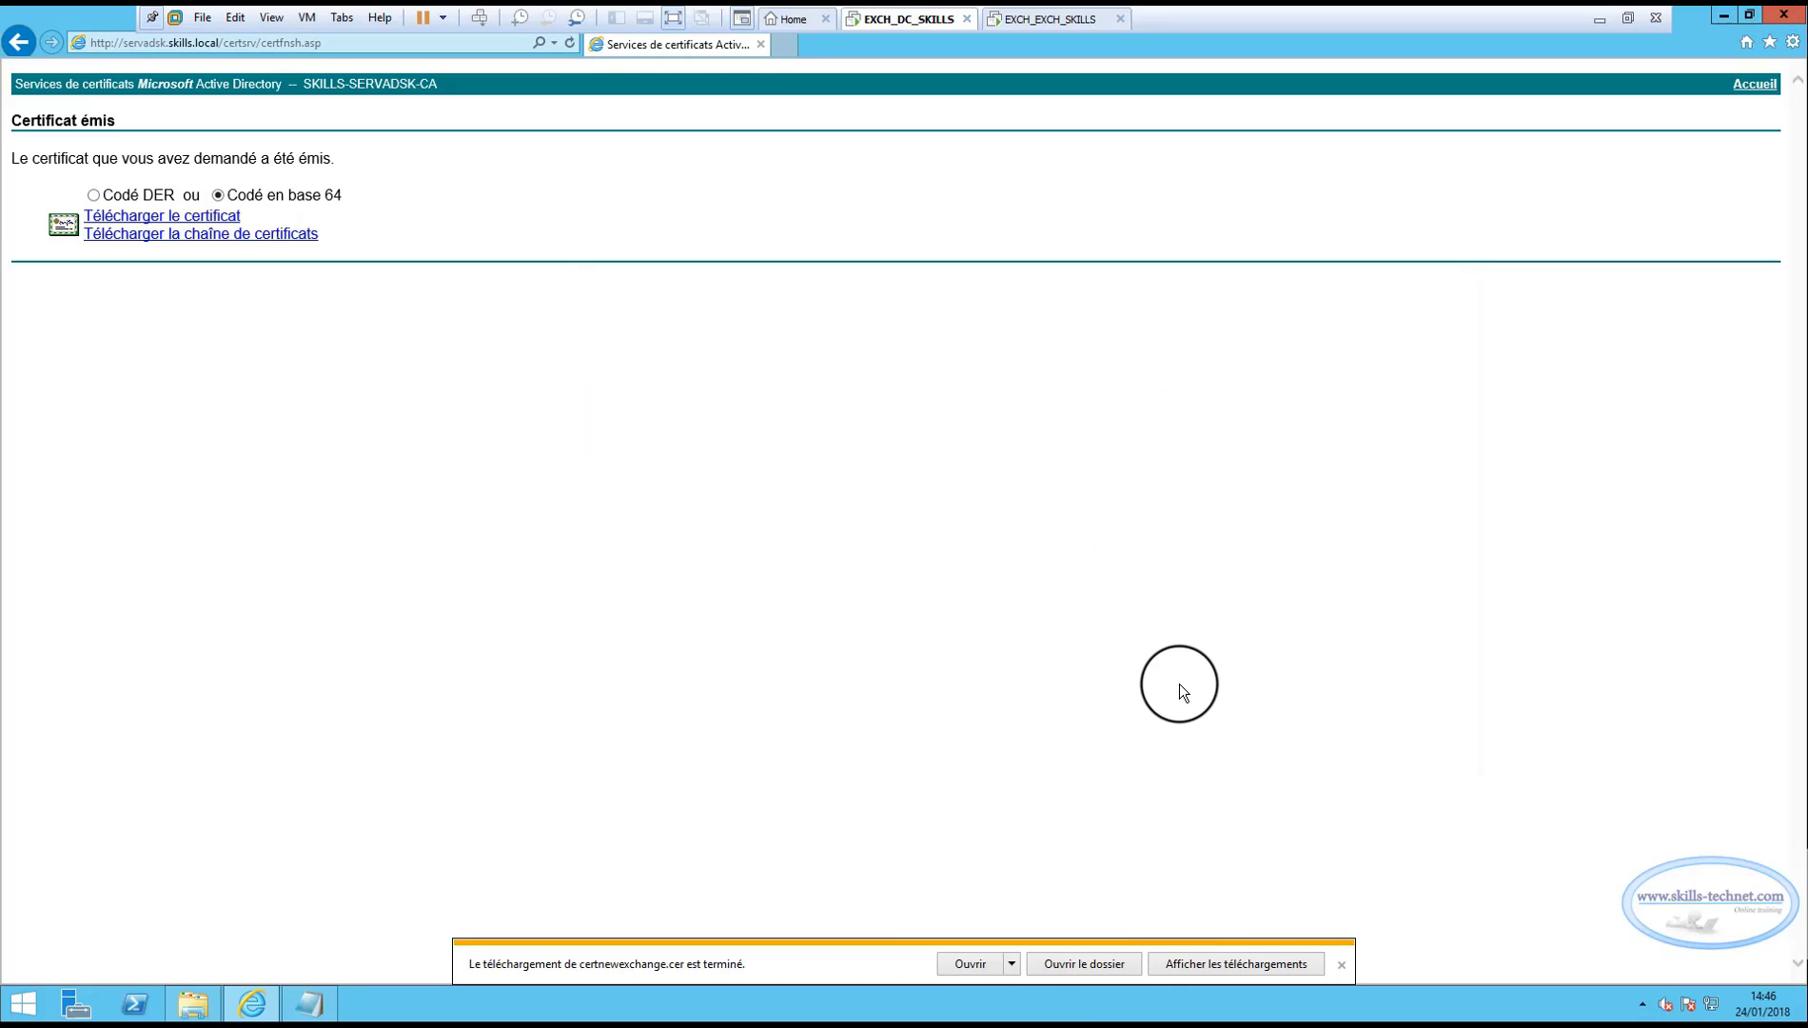
# Close Internet Explorer and Notepad, then check the new certnewexchange file.
pyautogui.click(1783, 15)
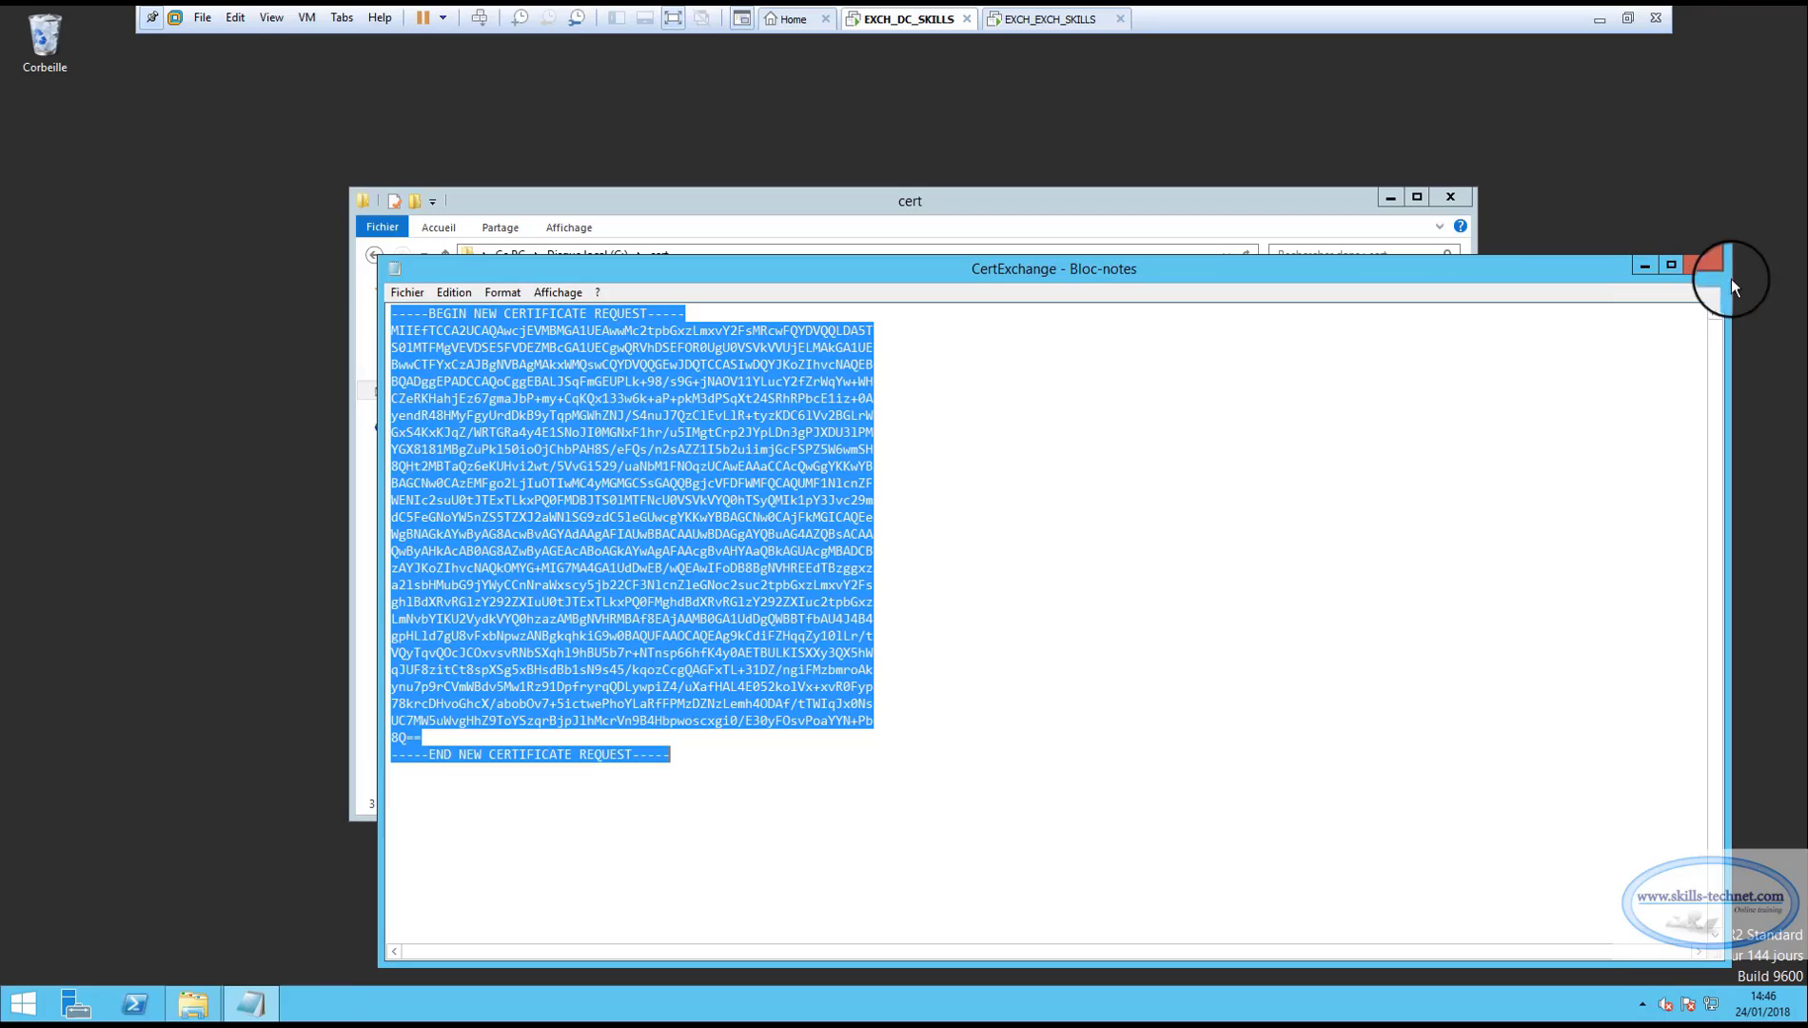
pyautogui.click(1703, 259)
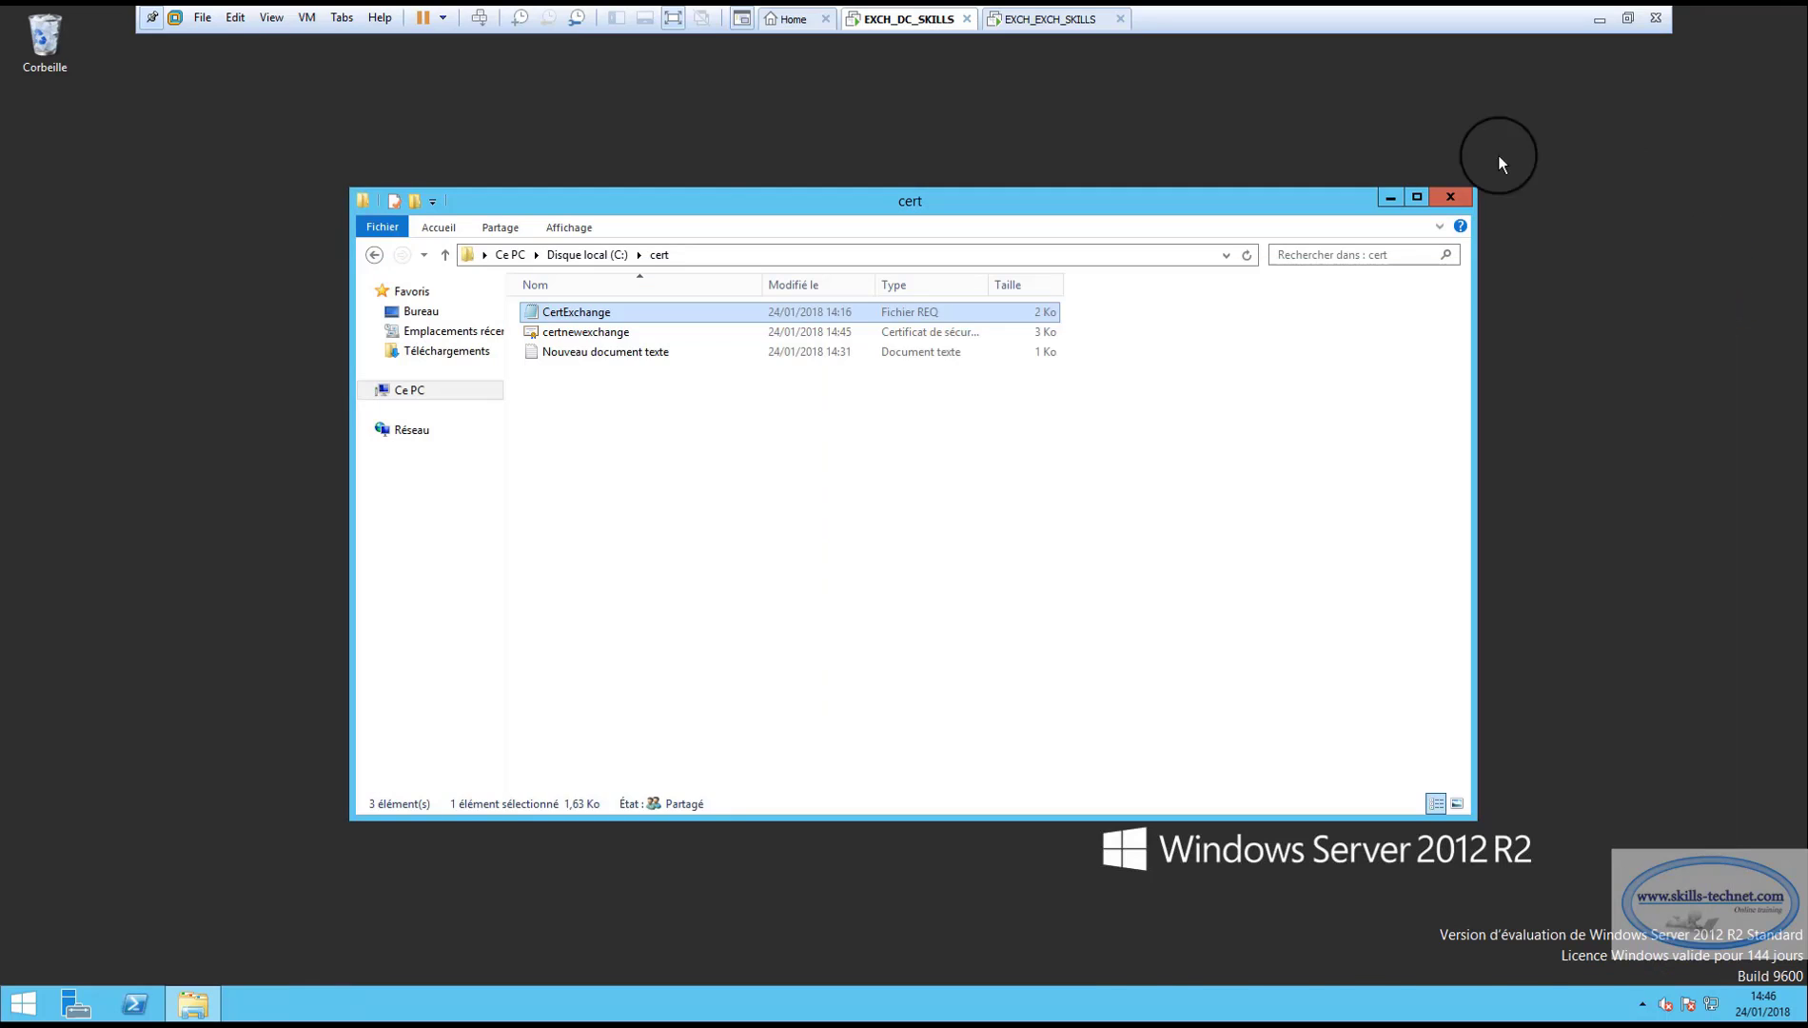
pyautogui.click(604, 333)
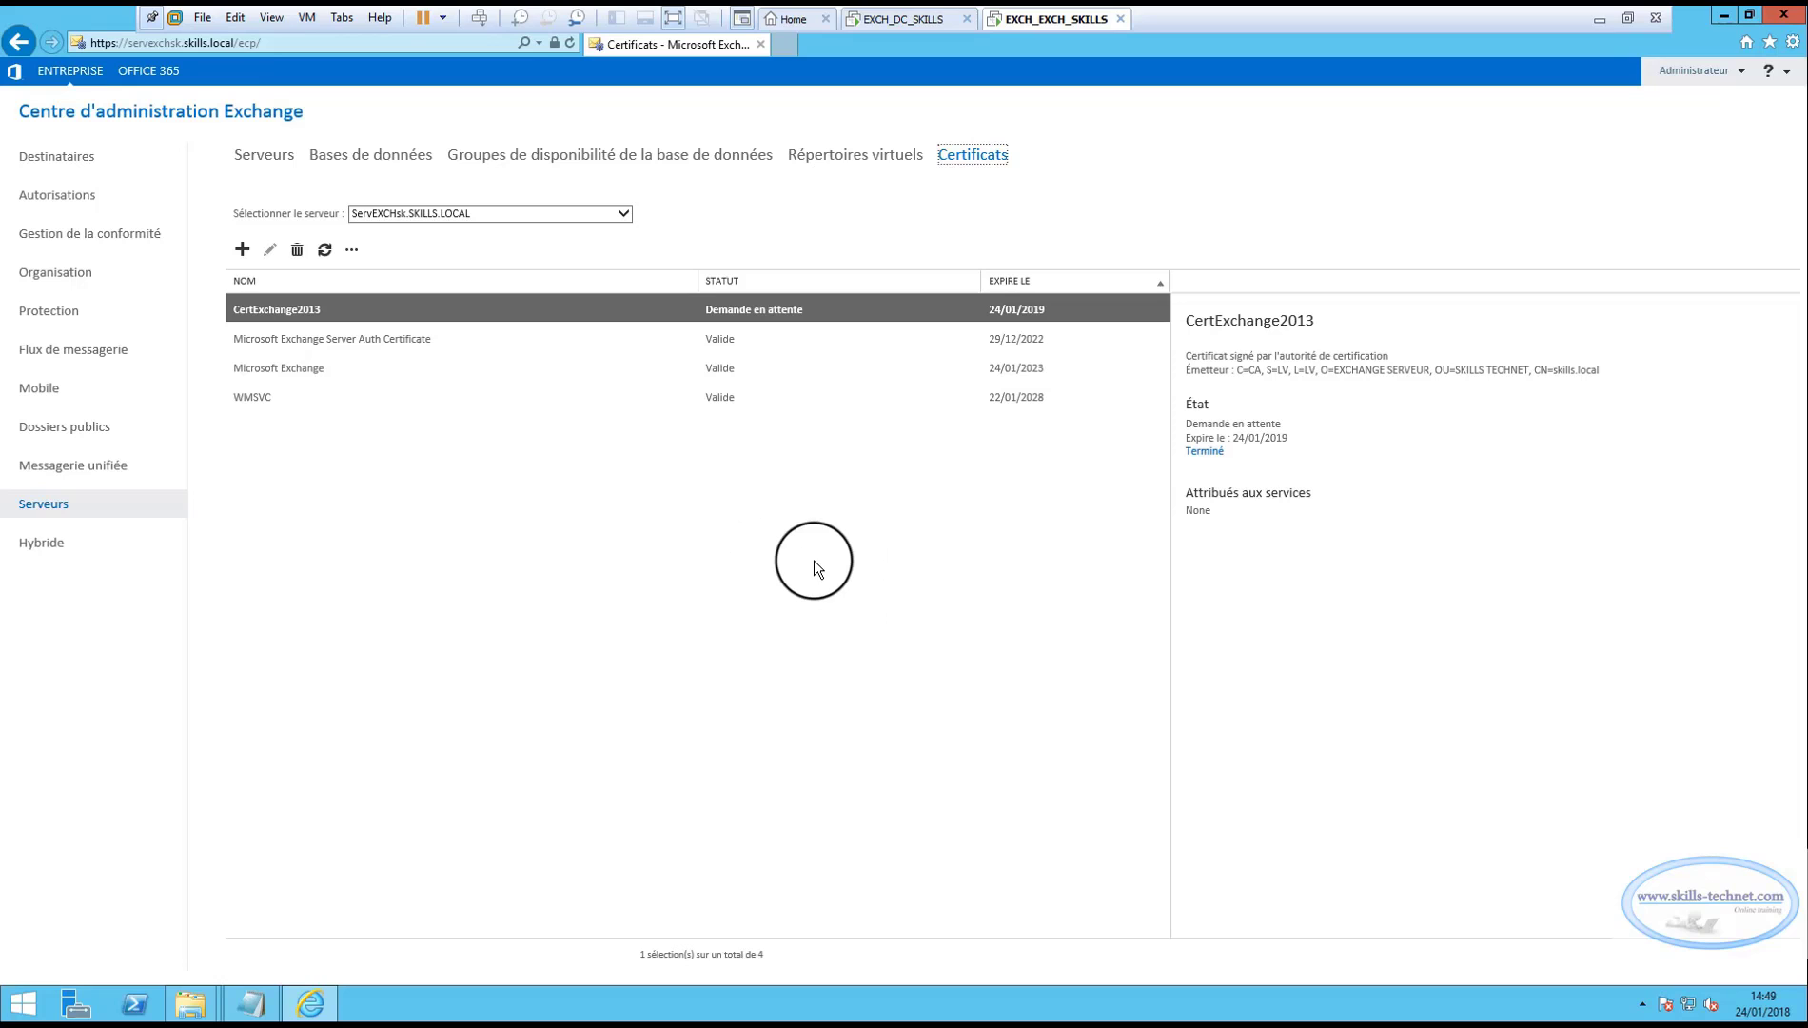
# Select the pending CertExchange2013 request in Certificates and start completing it.
pyautogui.click(291, 333)
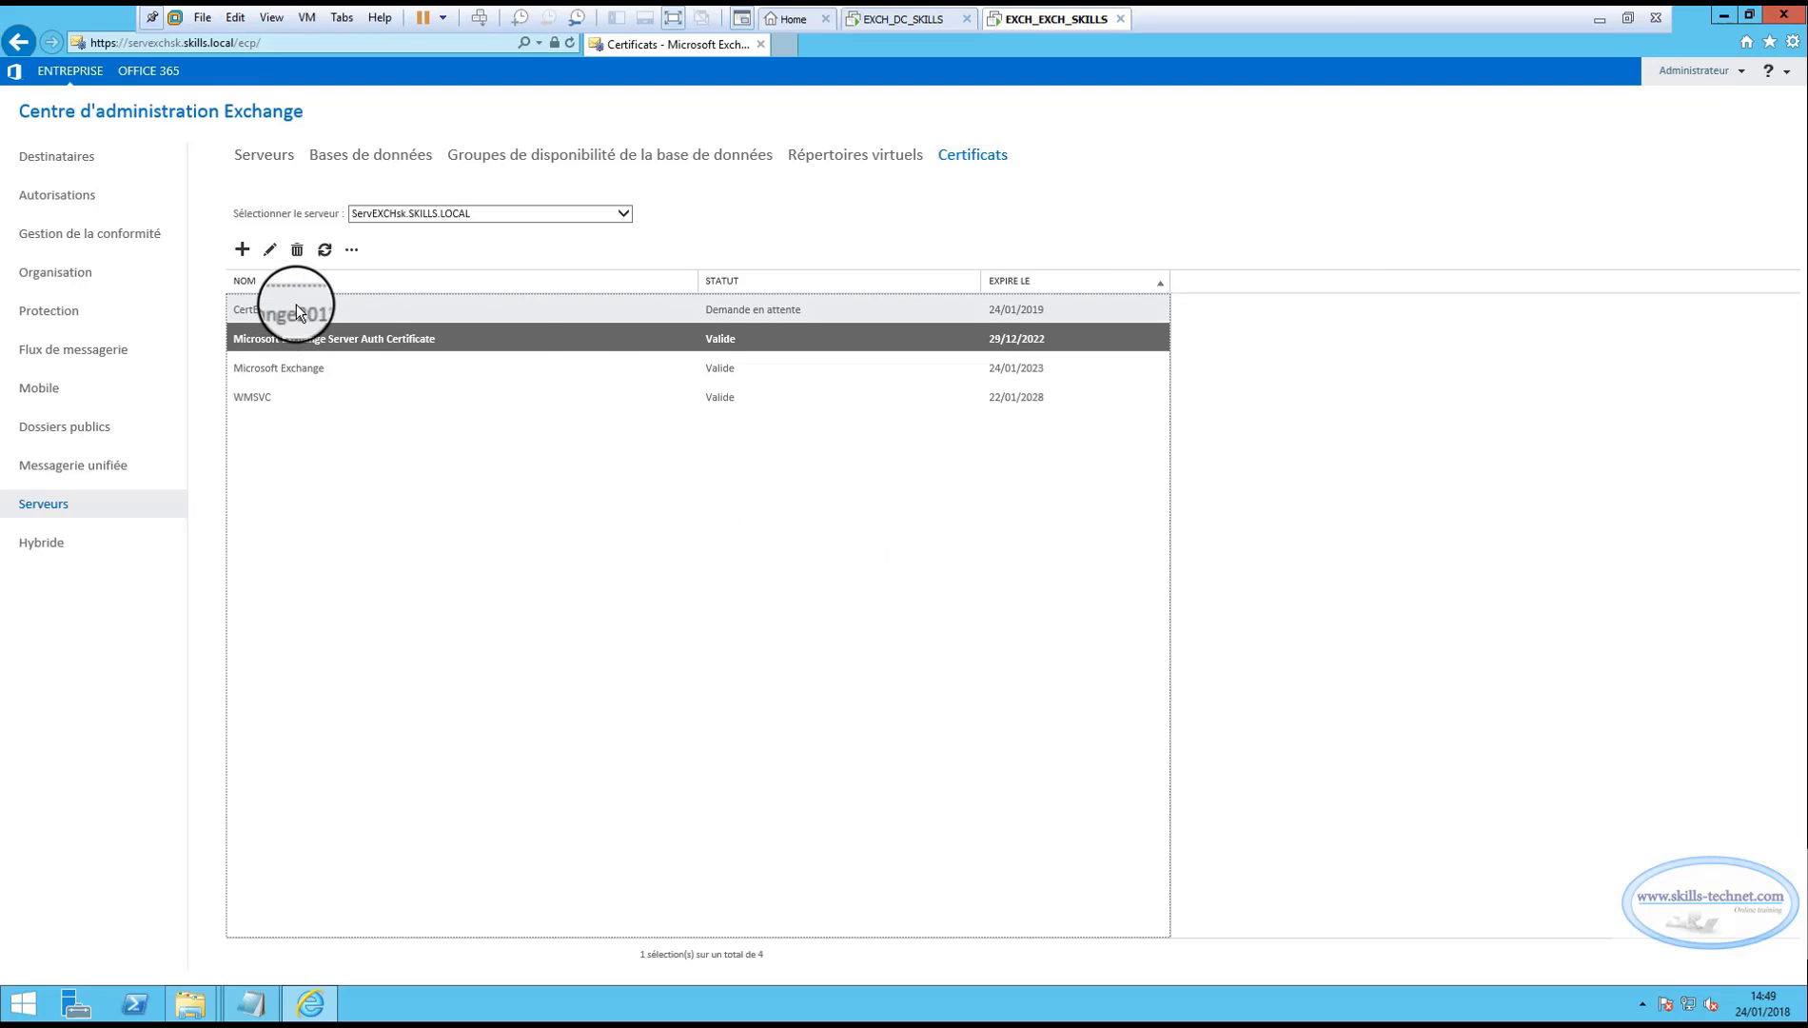
pyautogui.click(297, 313)
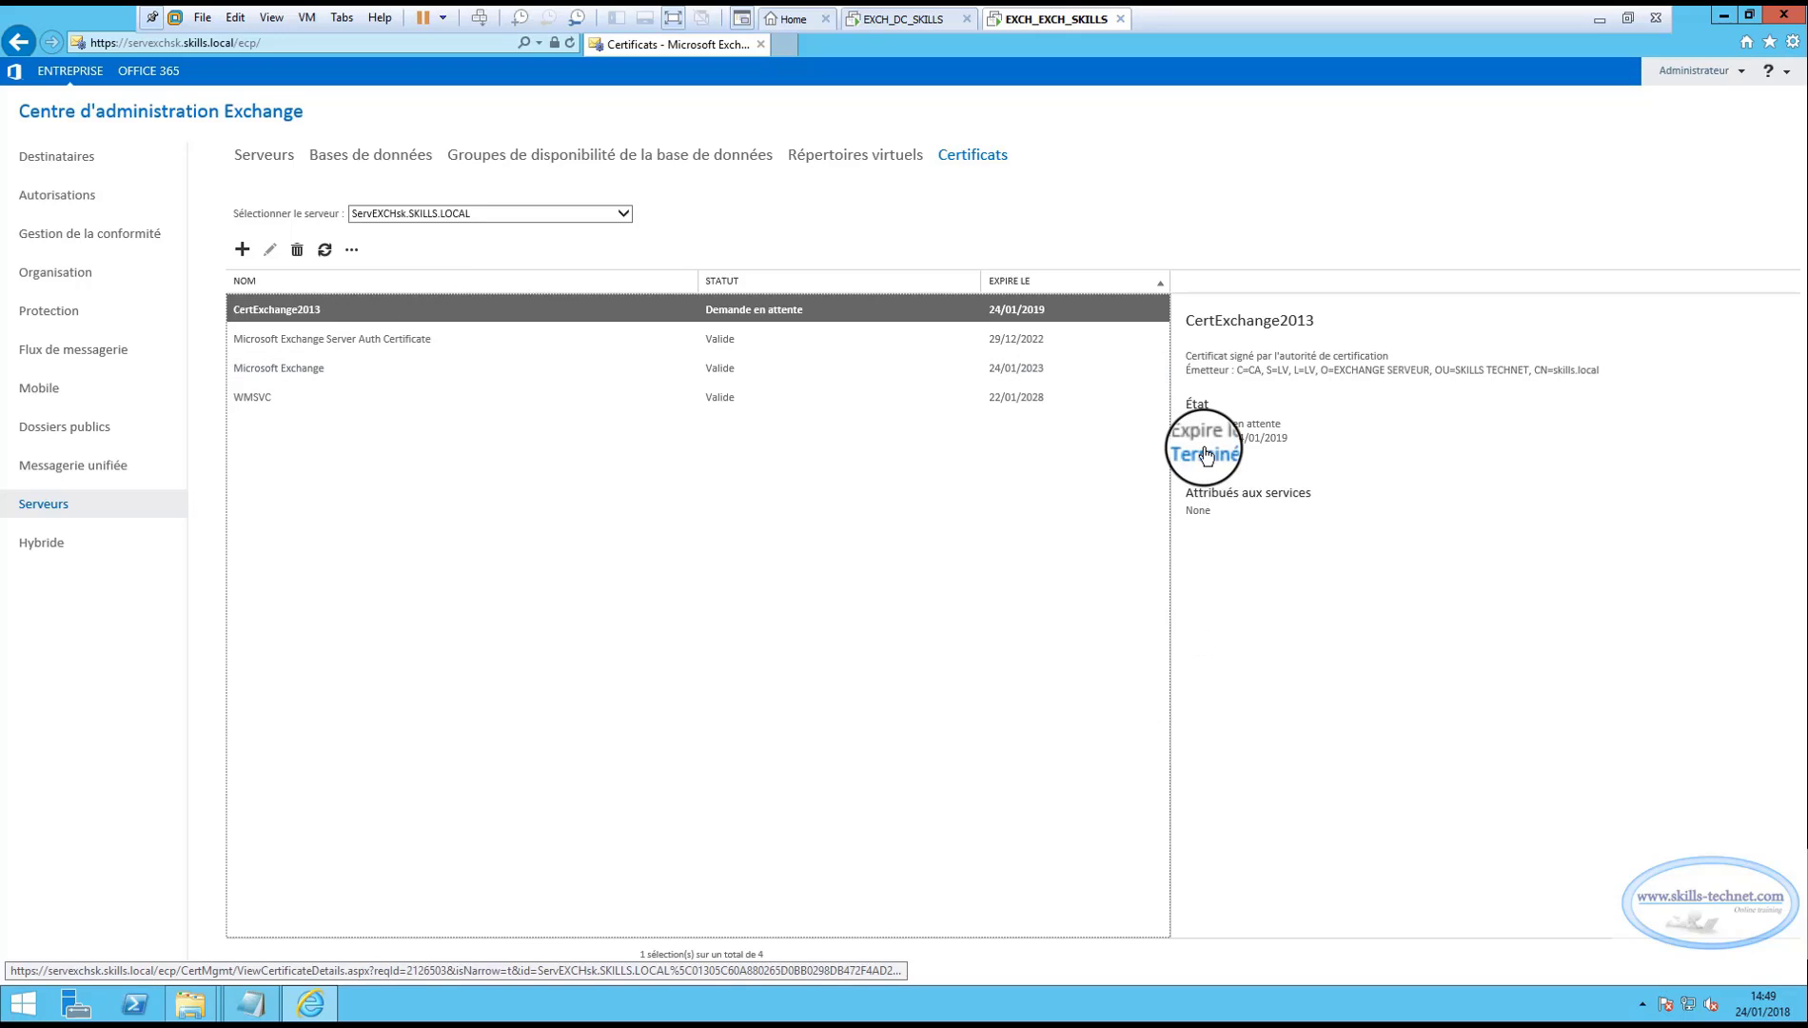
pyautogui.click(1206, 455)
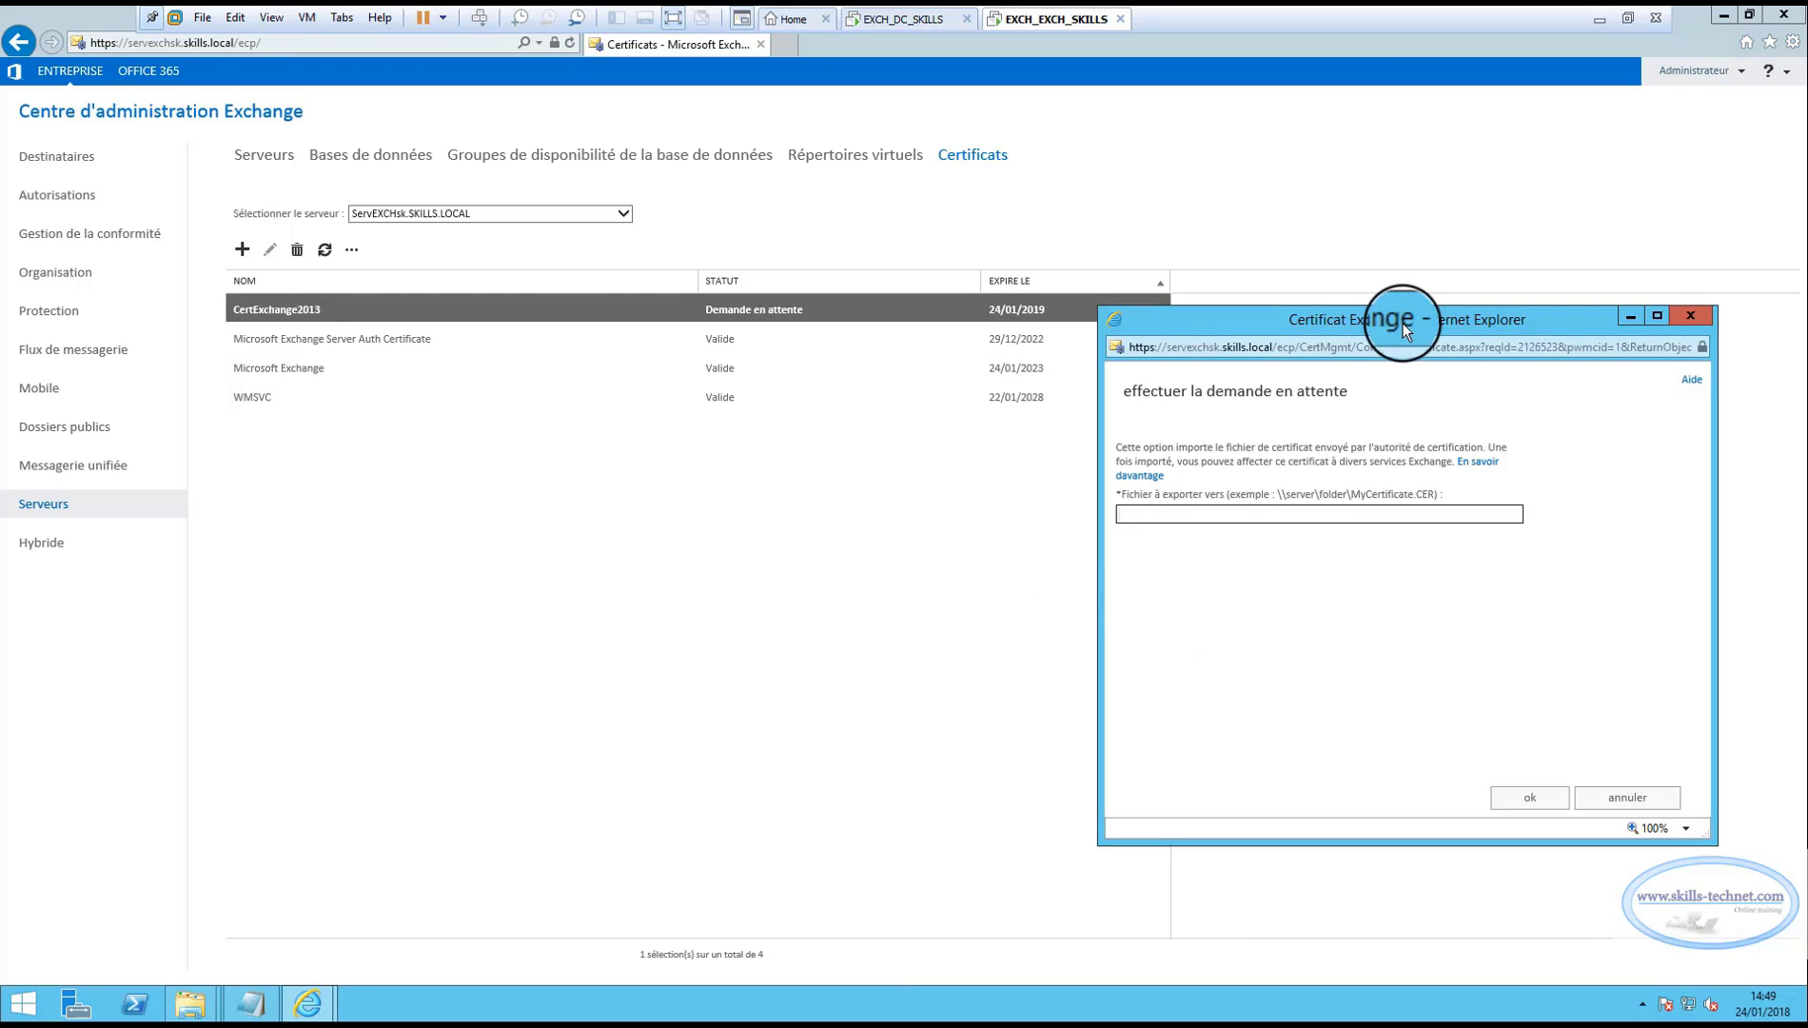
# Complete CertExchange2013 with the file \\servadsk.skills.local\cert\certnewexchange.cer.
pyautogui.moveTo(1404, 328); pyautogui.dragTo(790, 327)
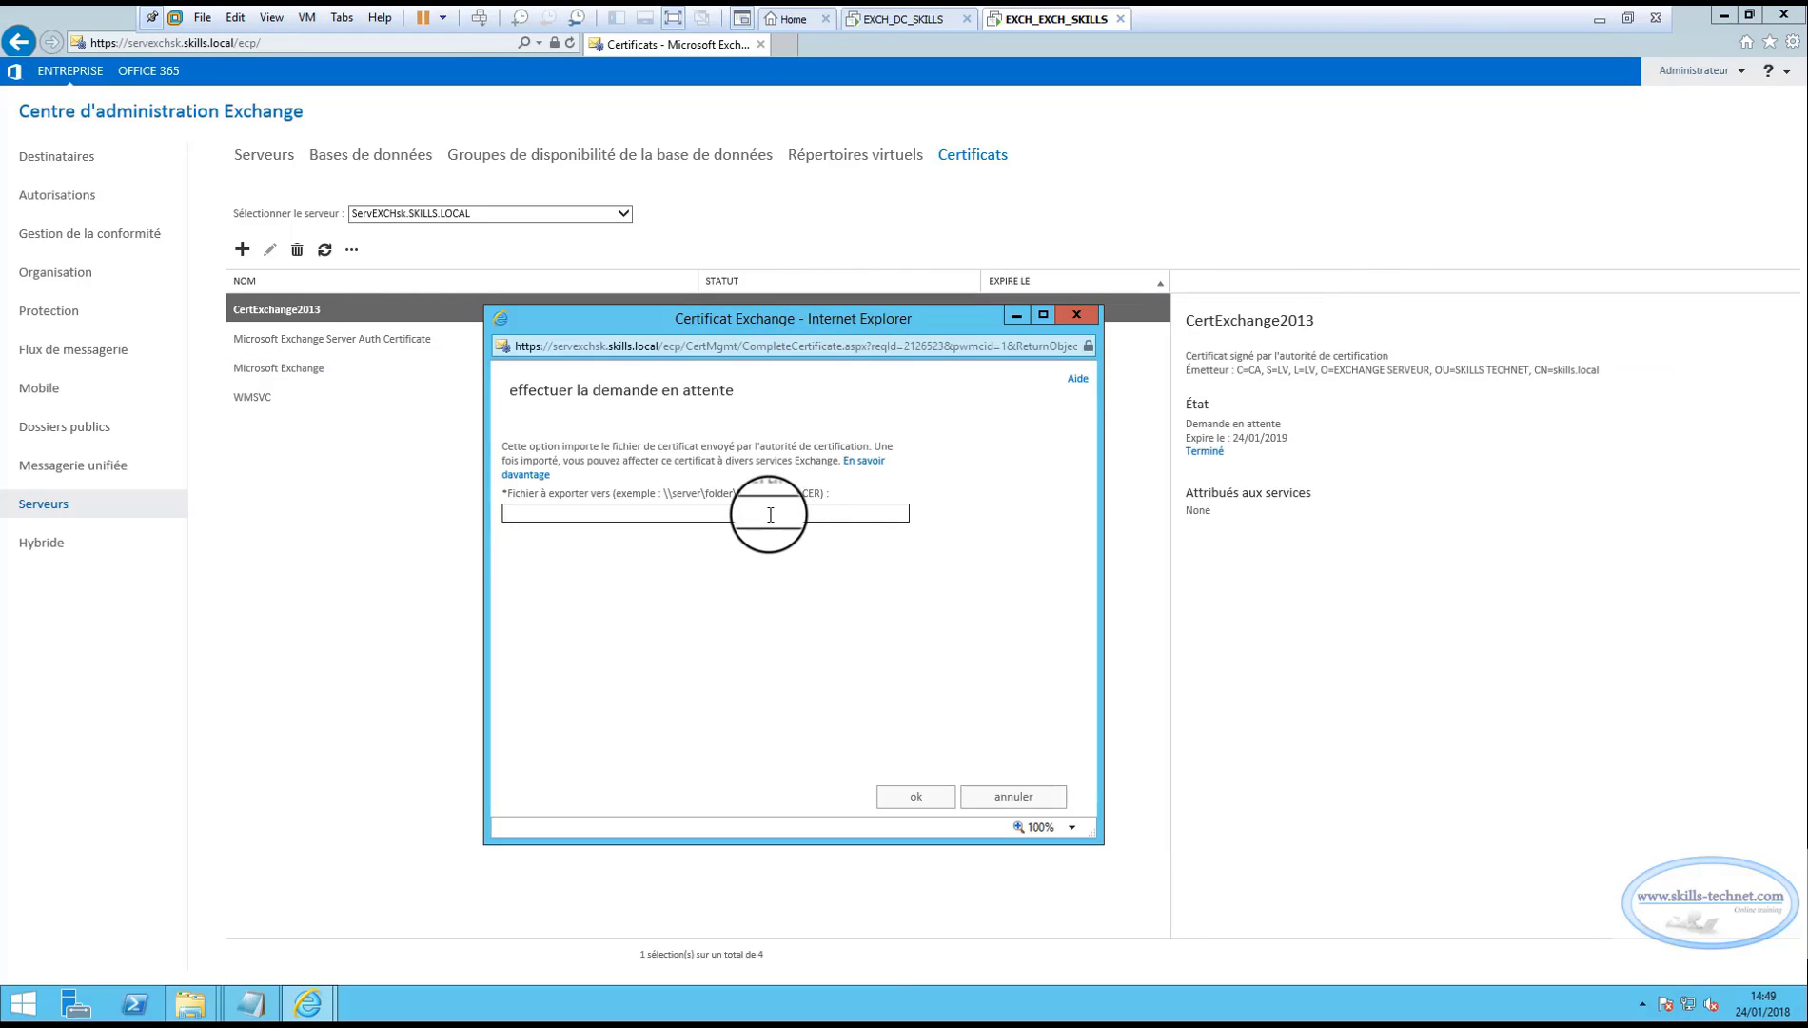
pyautogui.click(770, 515)
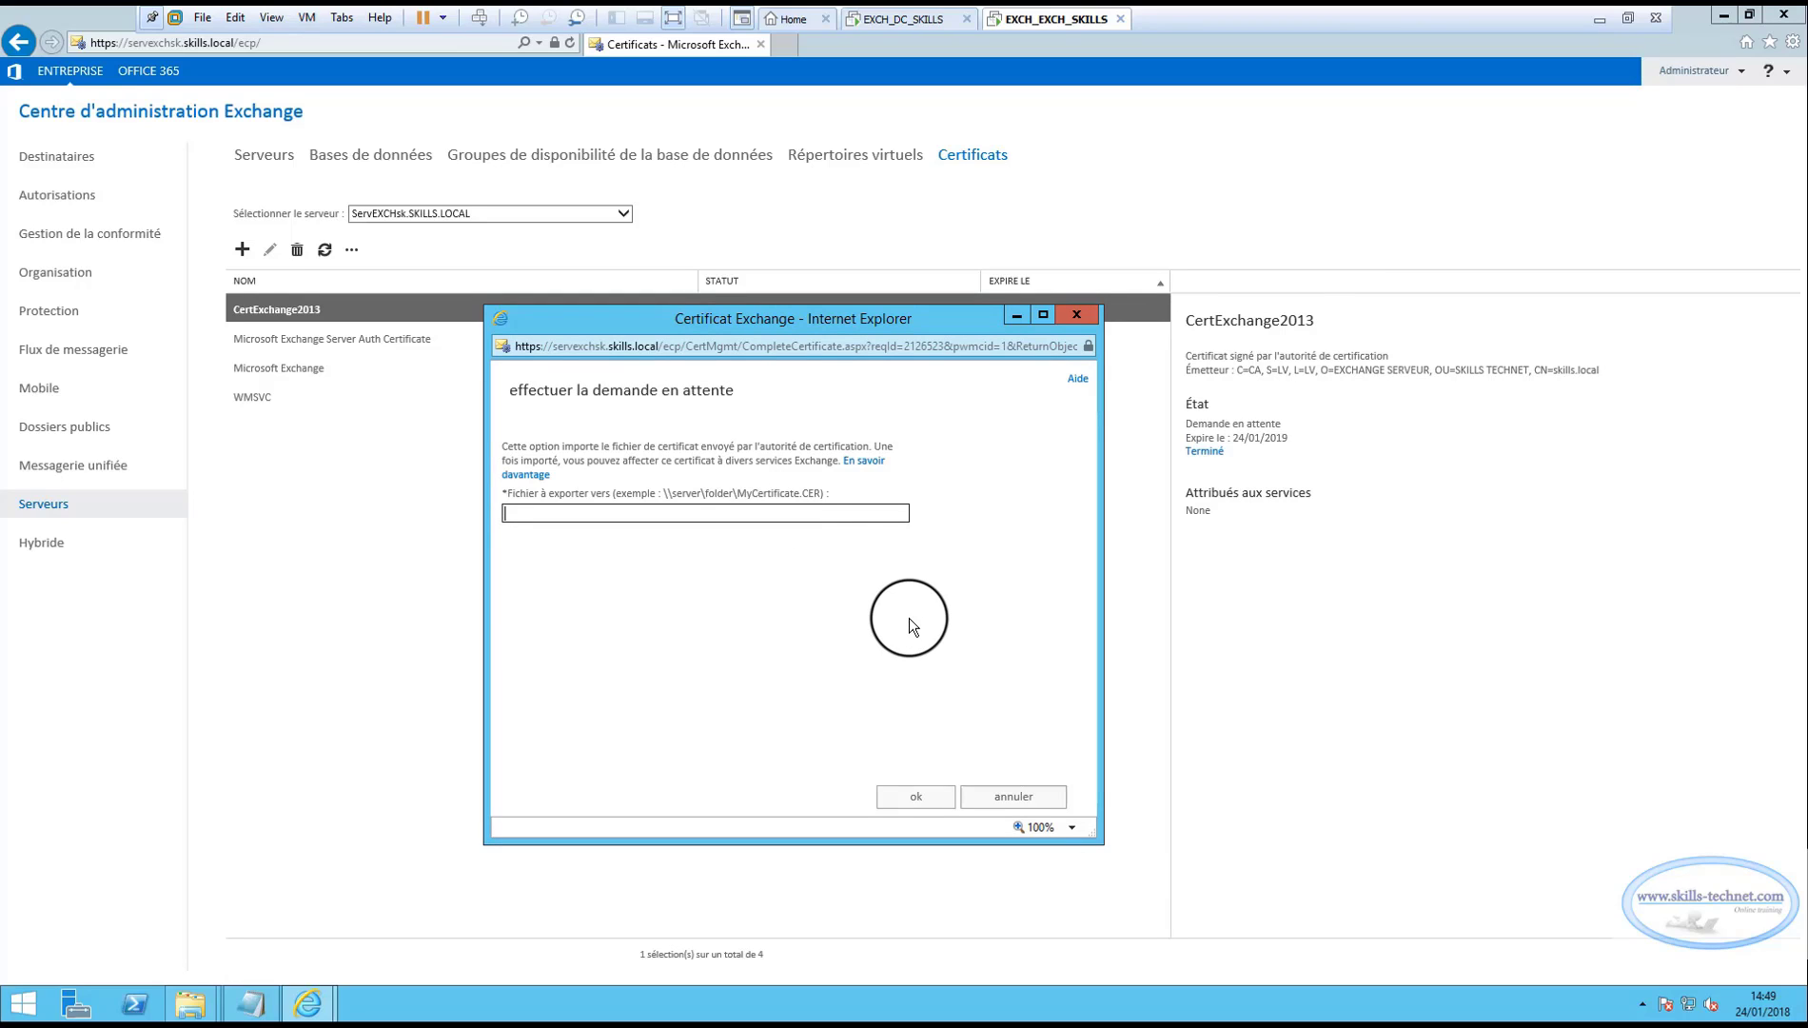
pyautogui.write('\\\\servadsk.skills.local\\cert\\certnewexchange')
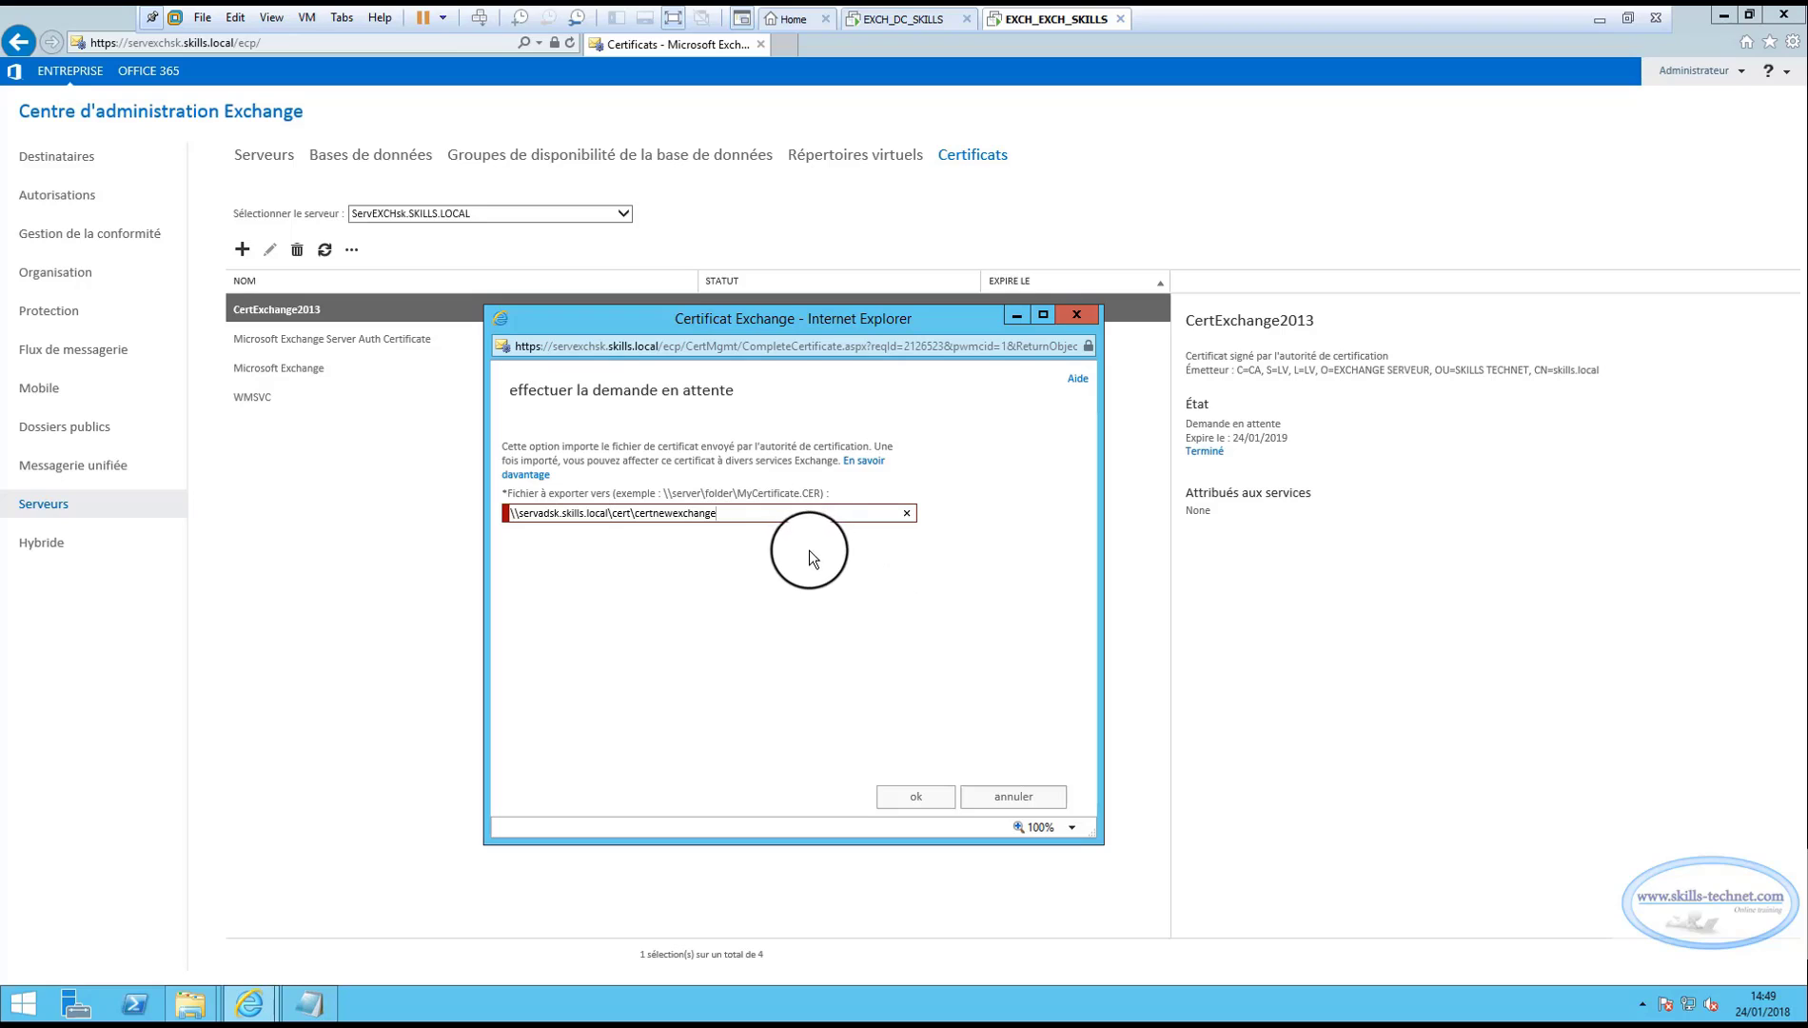
pyautogui.moveTo(759, 322); pyautogui.dragTo(739, 259)
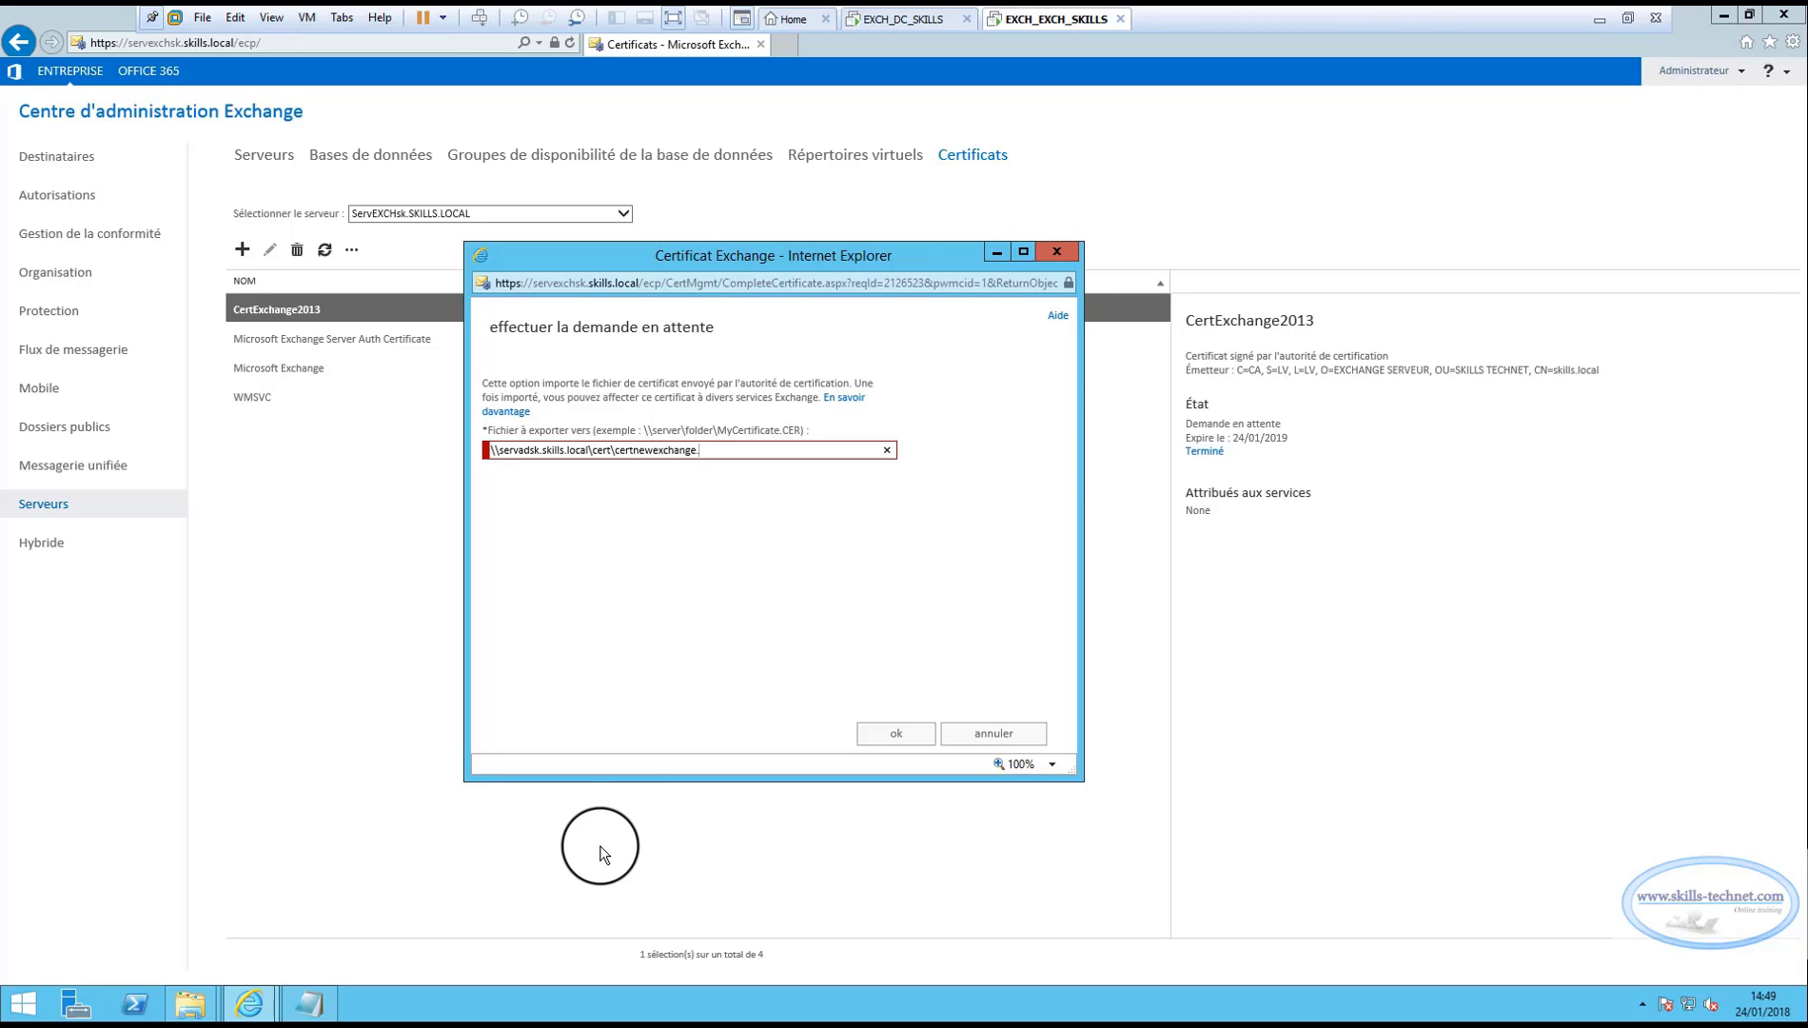
pyautogui.write('cer')
pyautogui.click(876, 732)
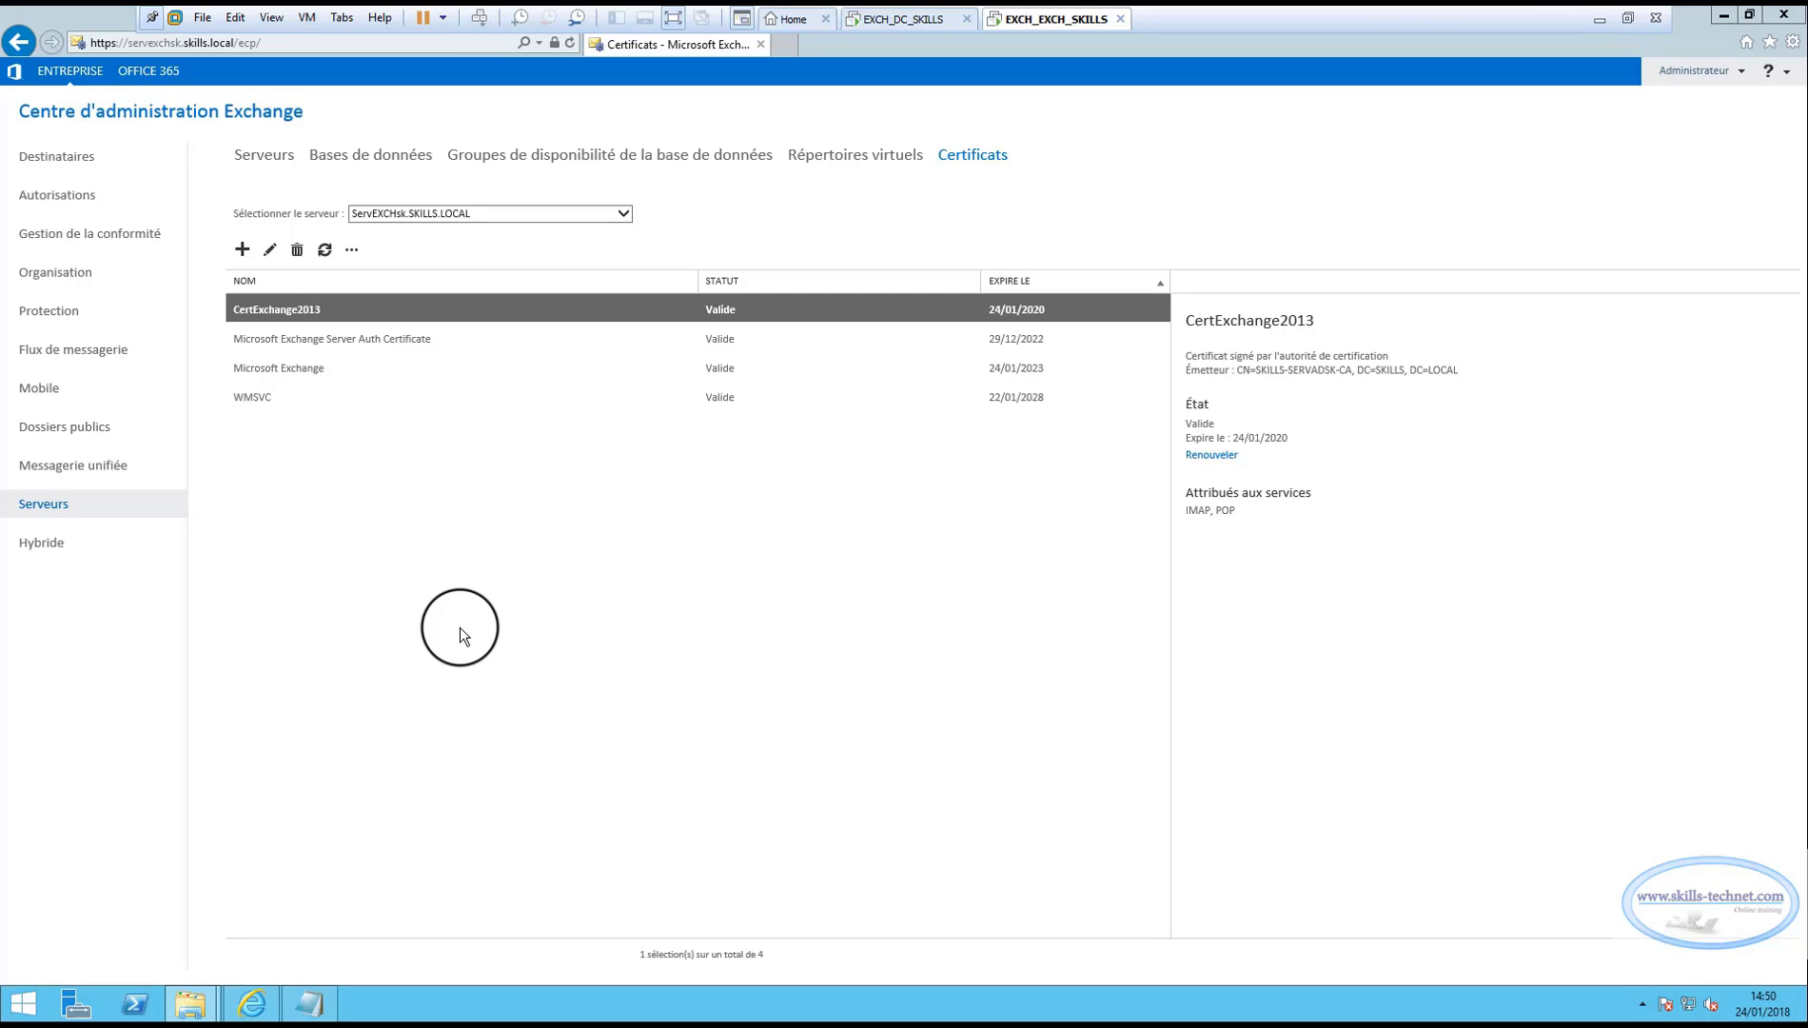
# Add IIS and SMTP to CertExchange2013's services, replacing the default SMTP certificate.
pyautogui.click(269, 249)
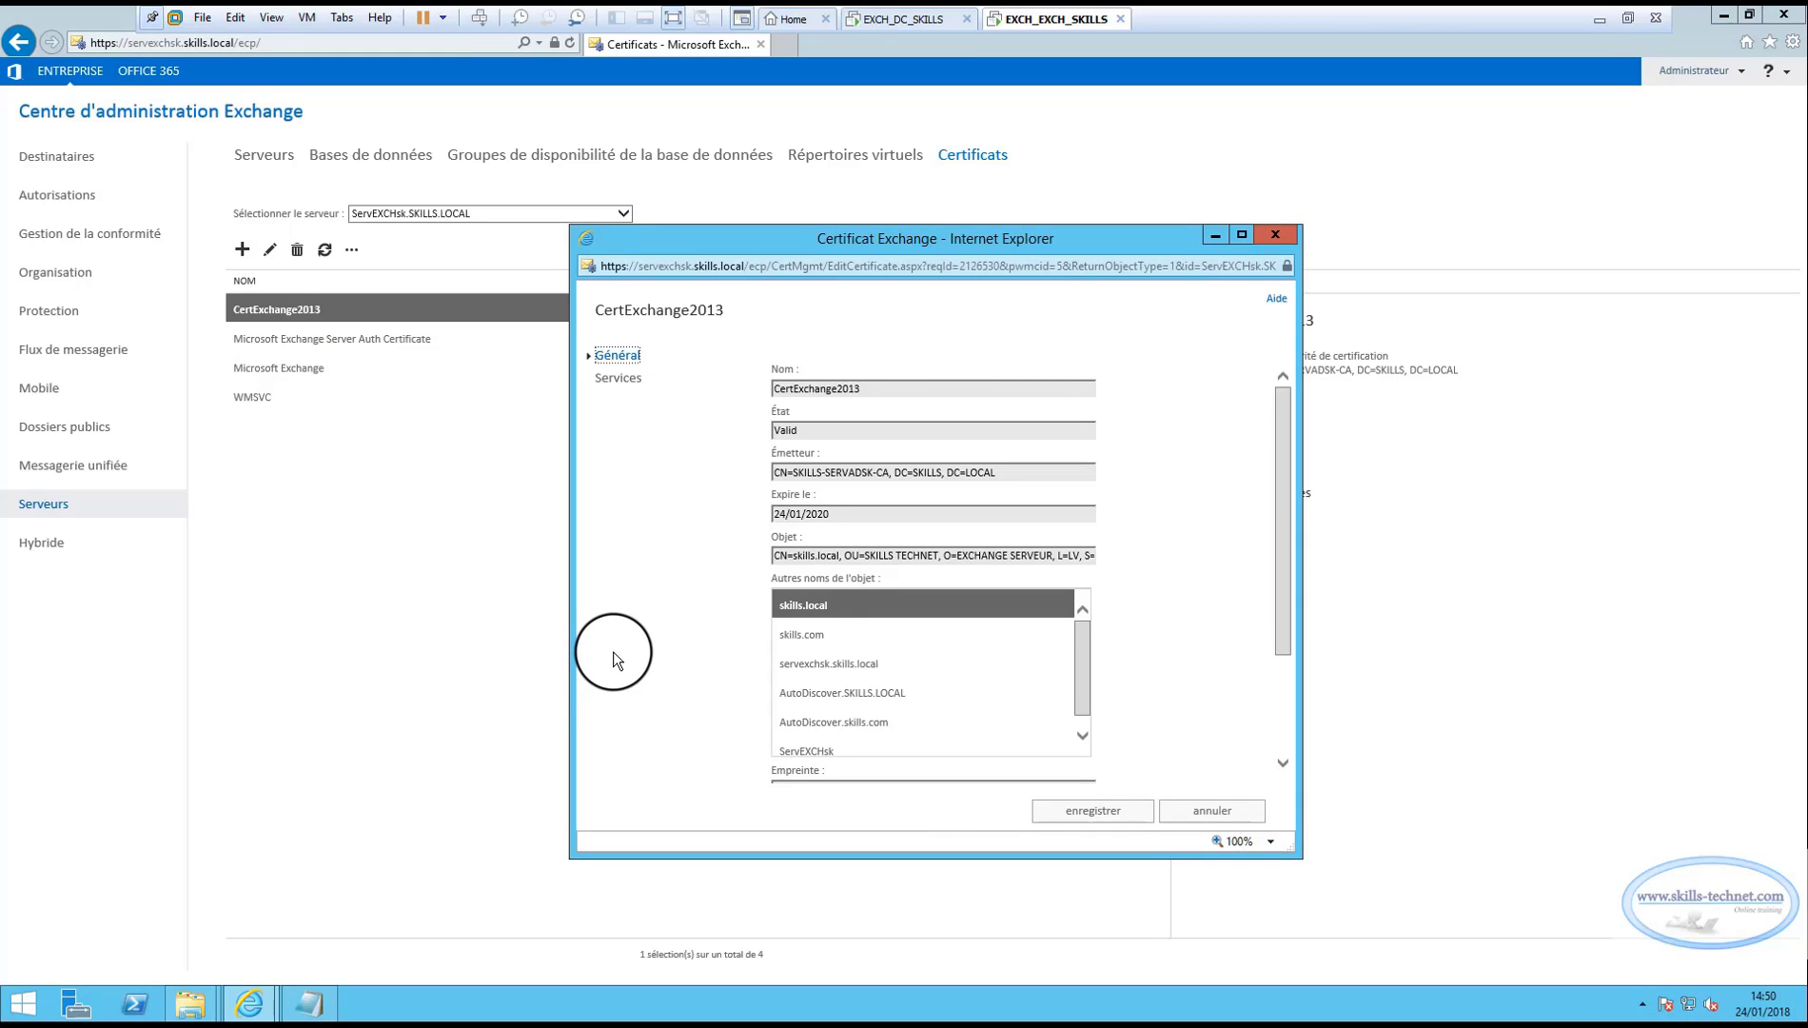
pyautogui.click(618, 378)
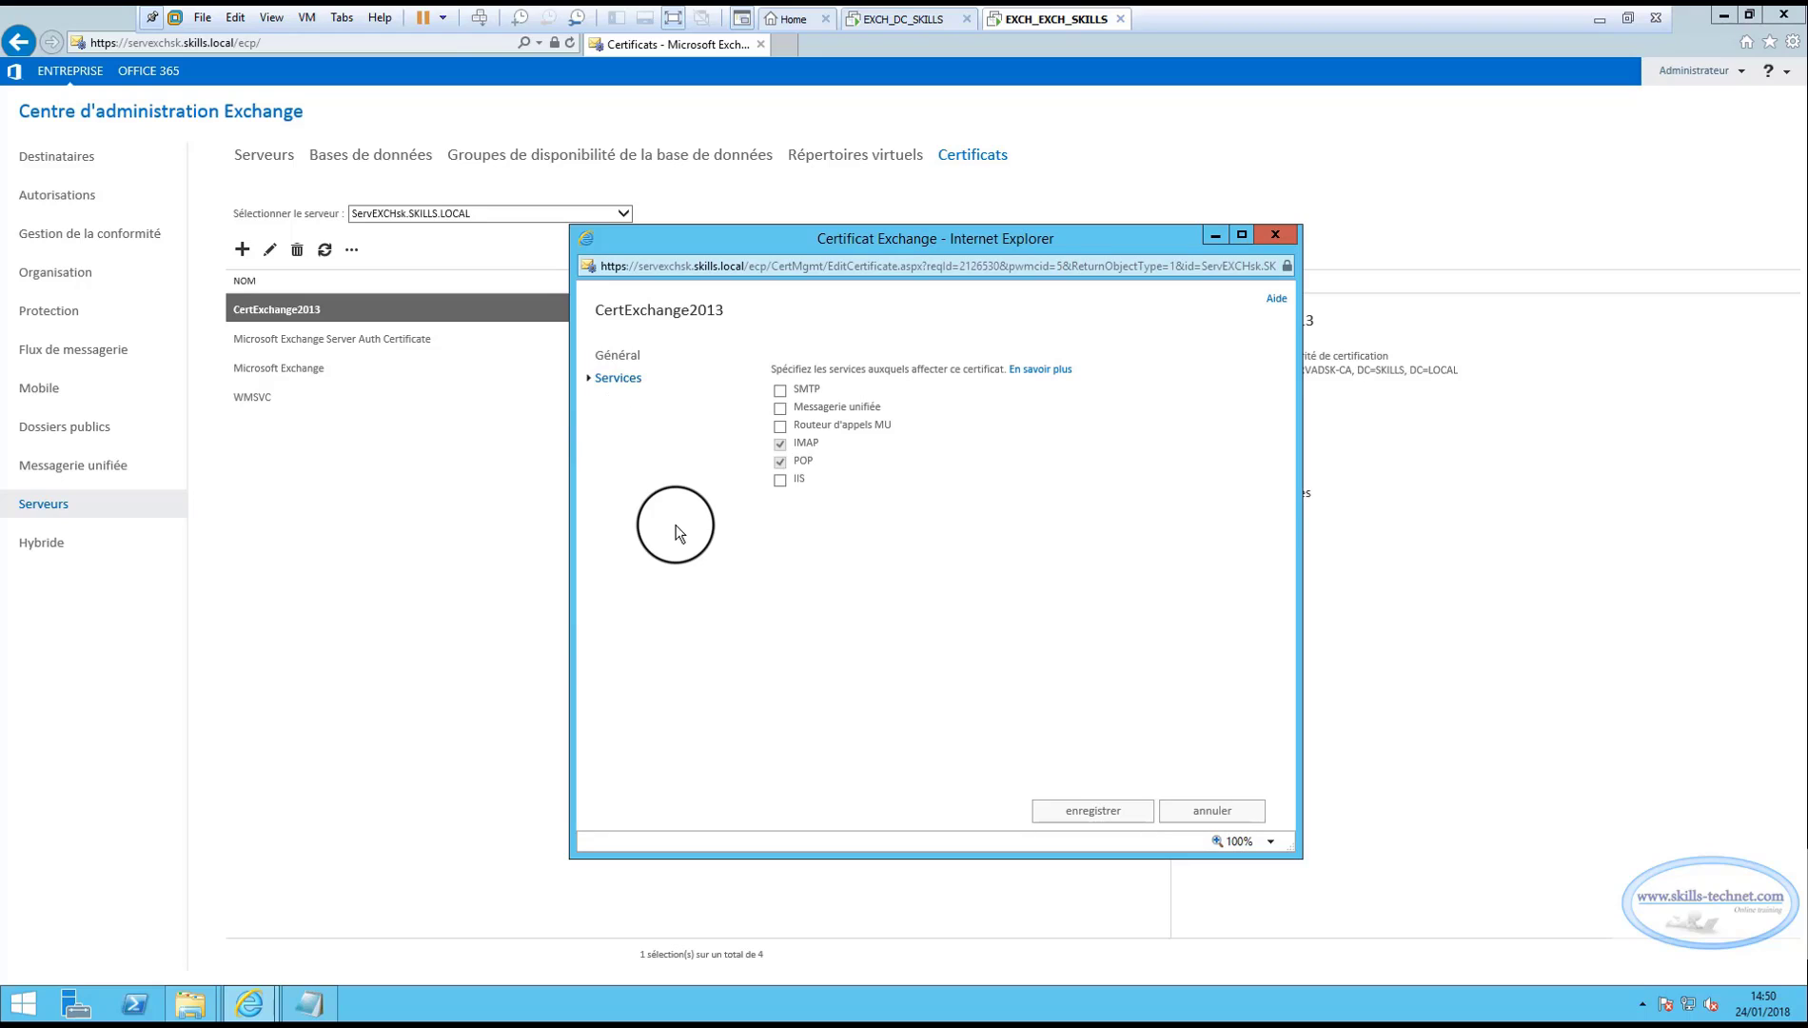
pyautogui.click(779, 480)
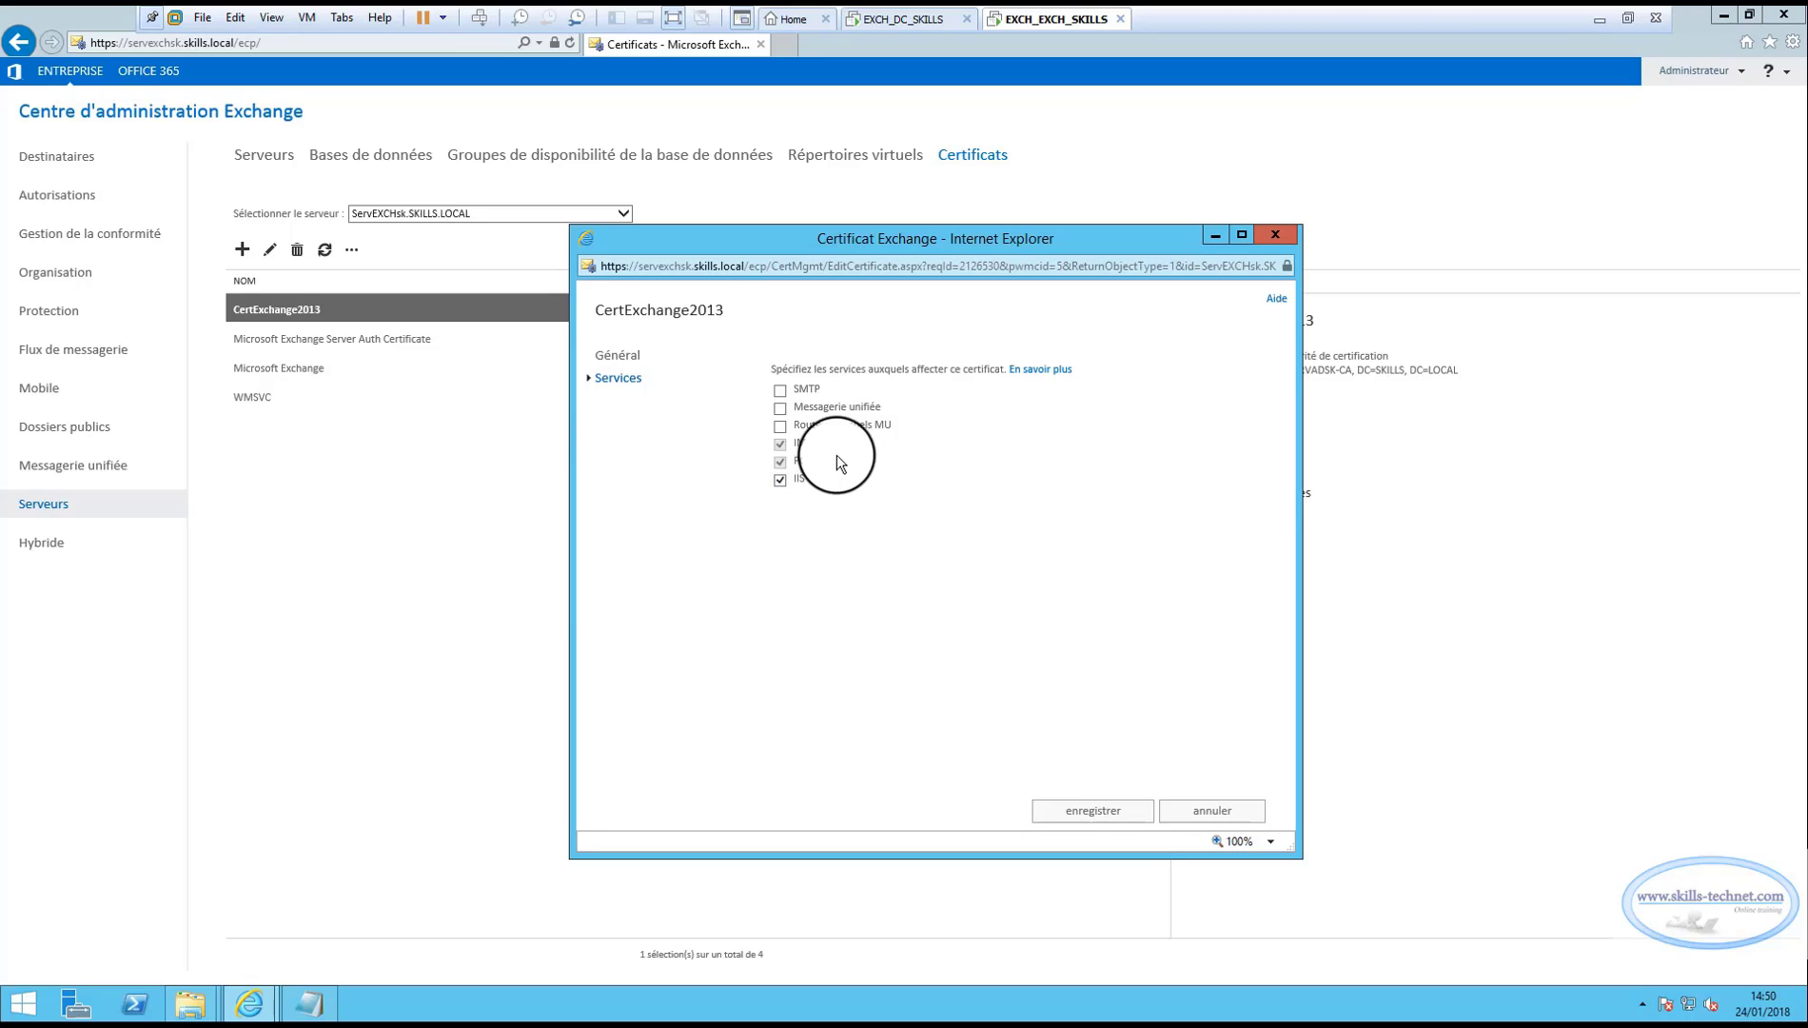
pyautogui.click(779, 390)
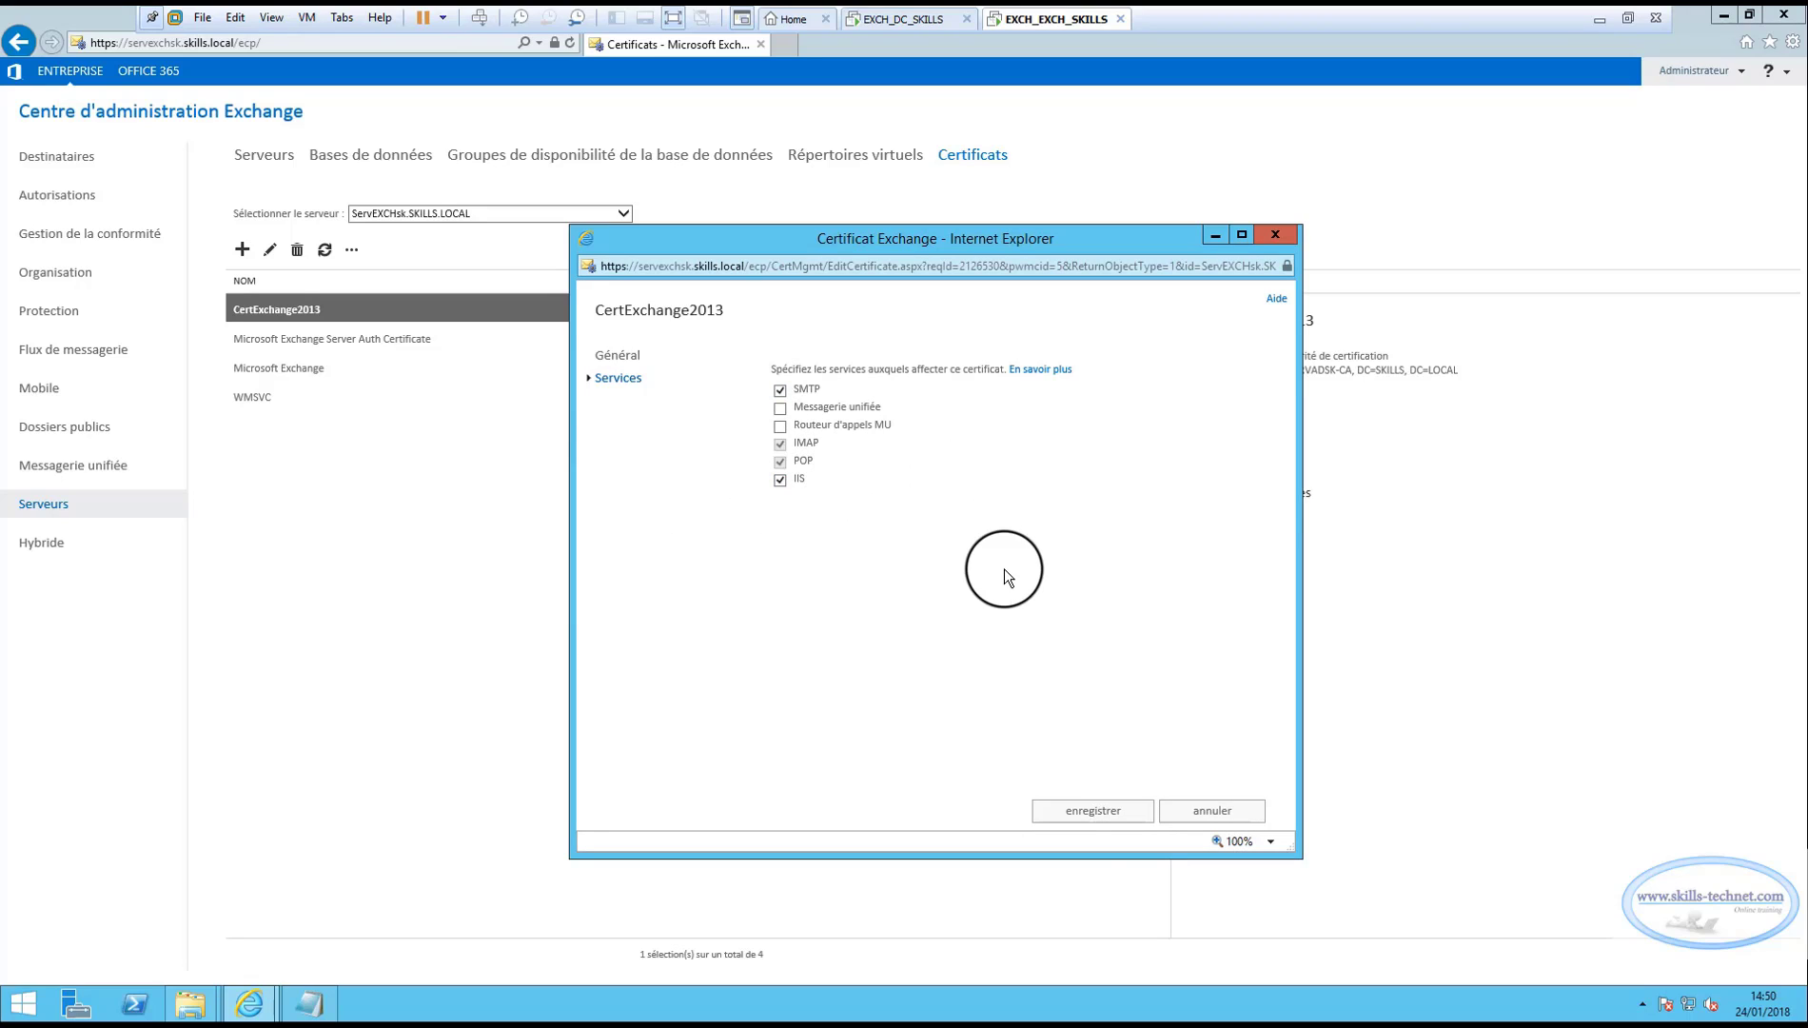
pyautogui.click(1093, 811)
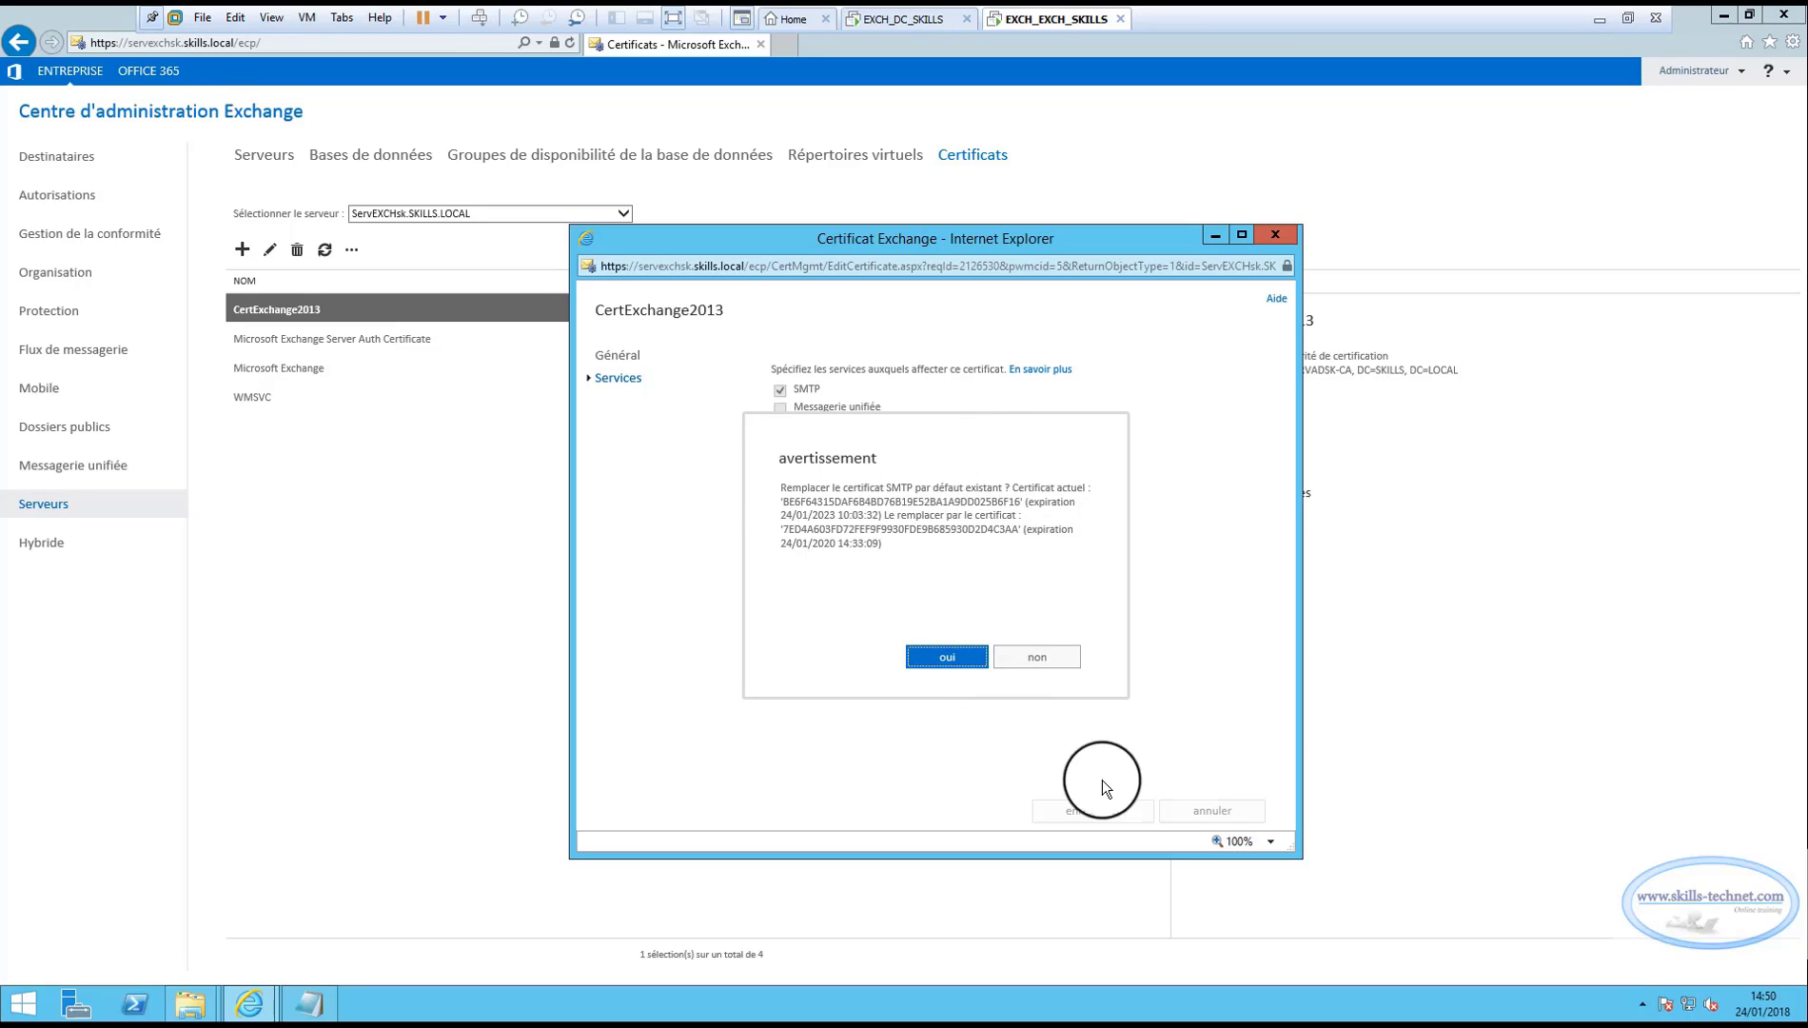
pyautogui.click(947, 665)
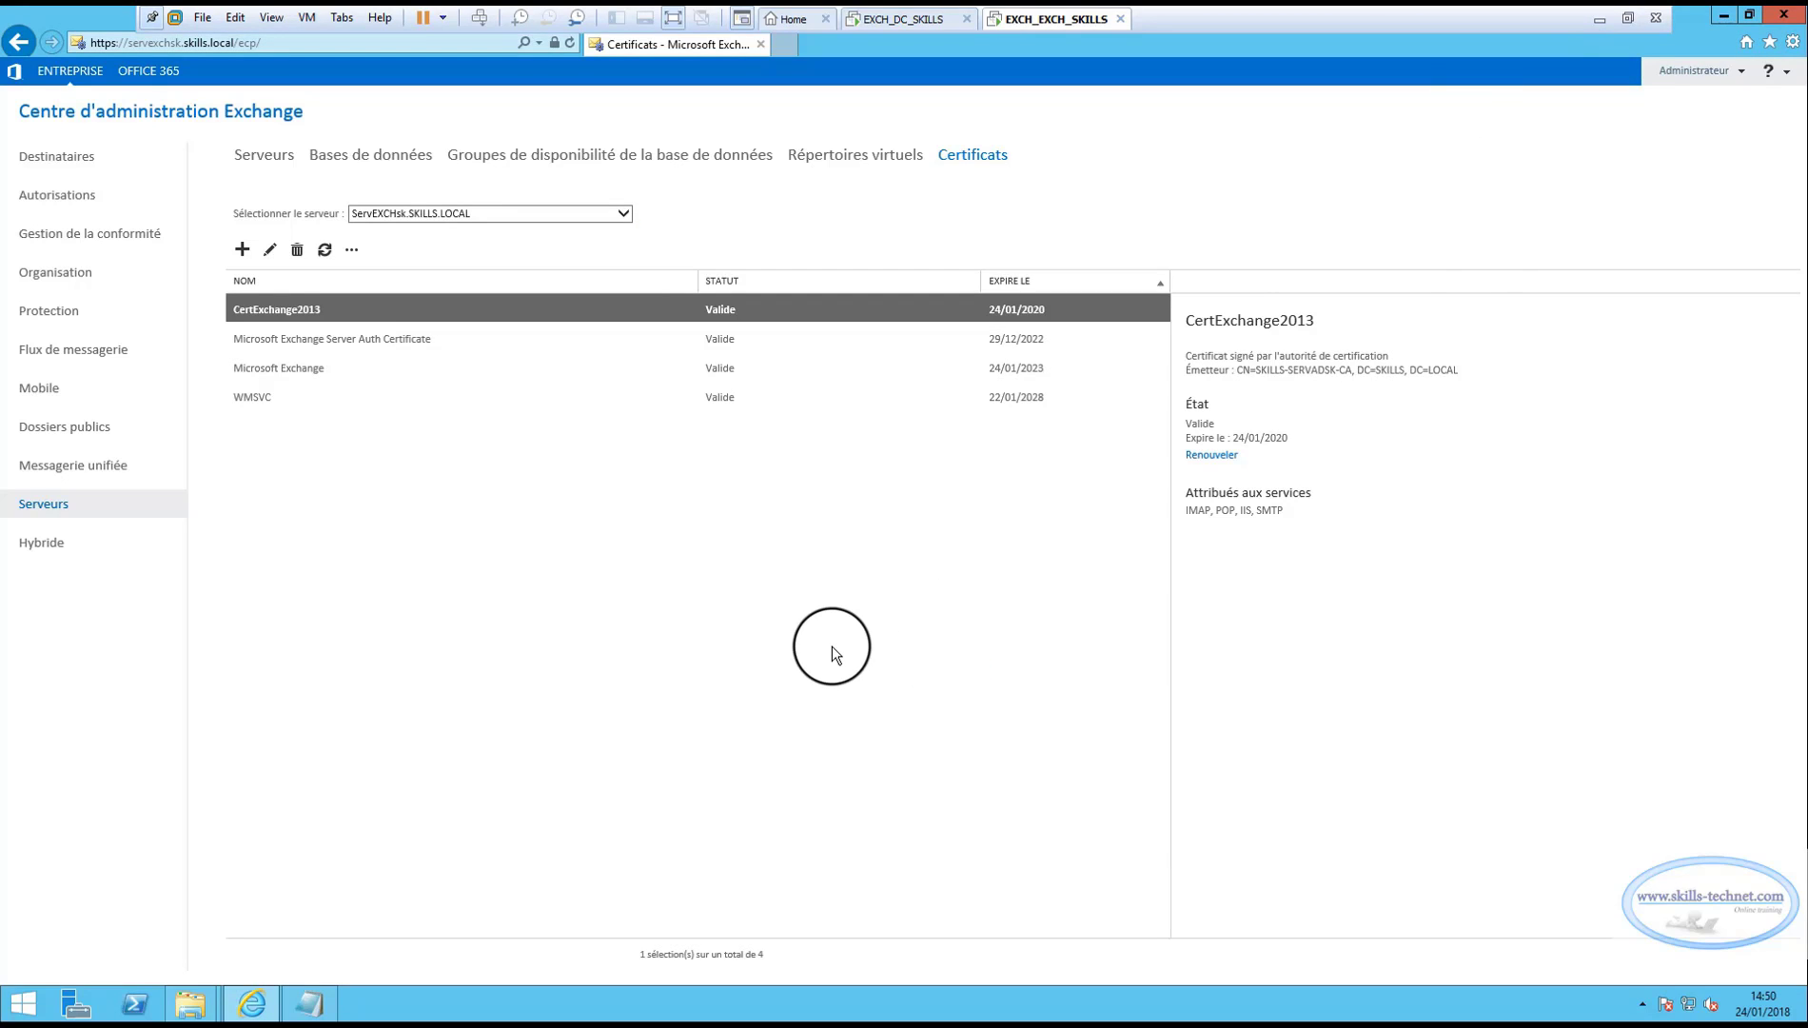
pyautogui.click(323, 310)
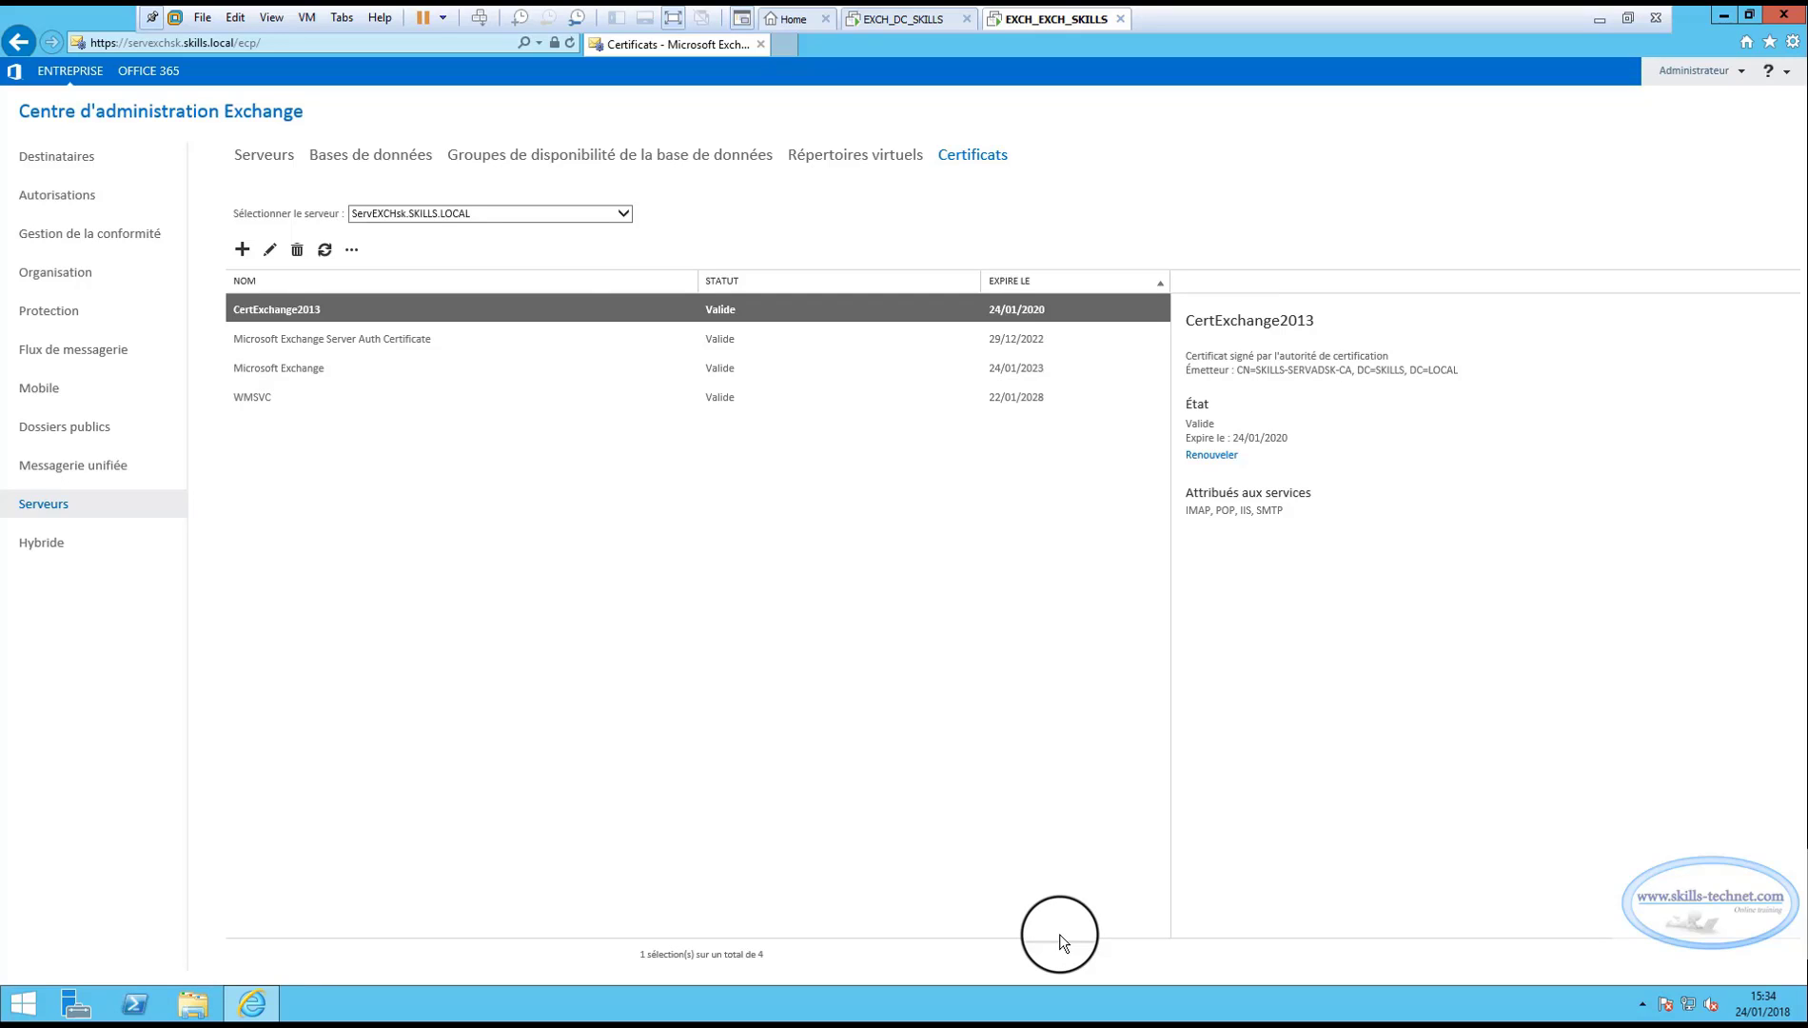
# Launch mmc and add the Certificates snap-in for the local computer account.
pyautogui.press('super+r')
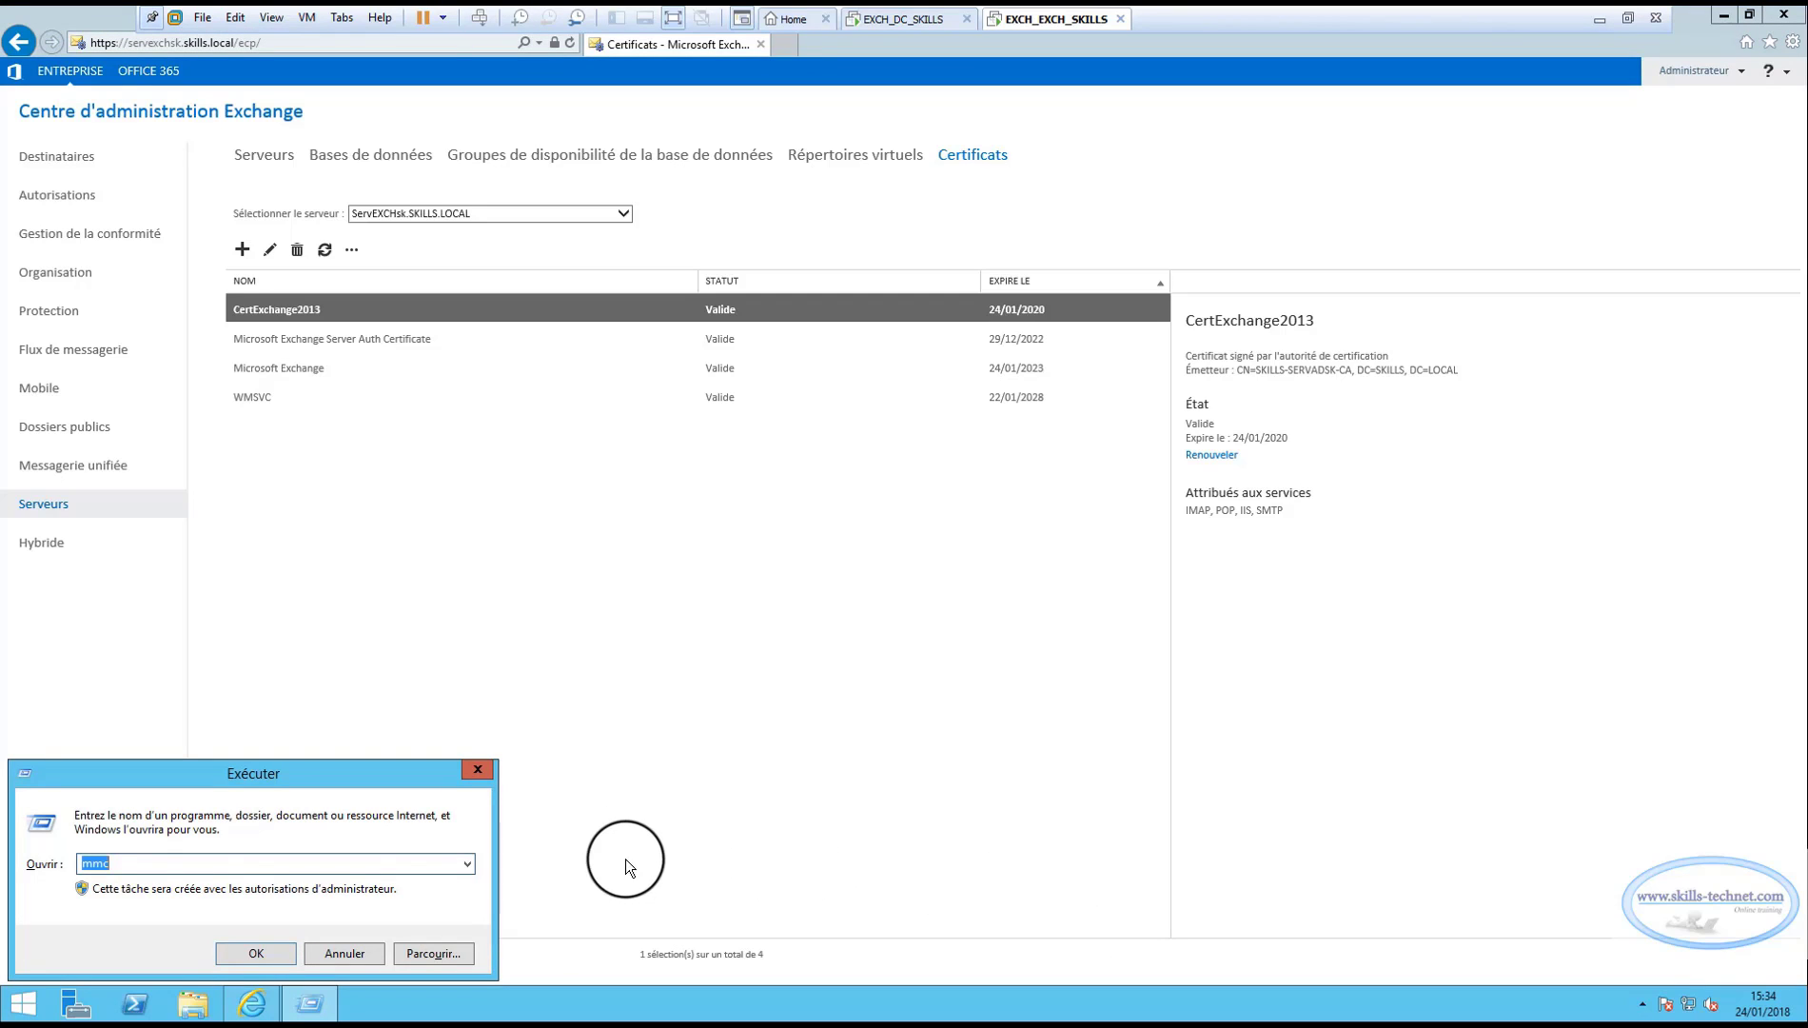
pyautogui.write('mmc')
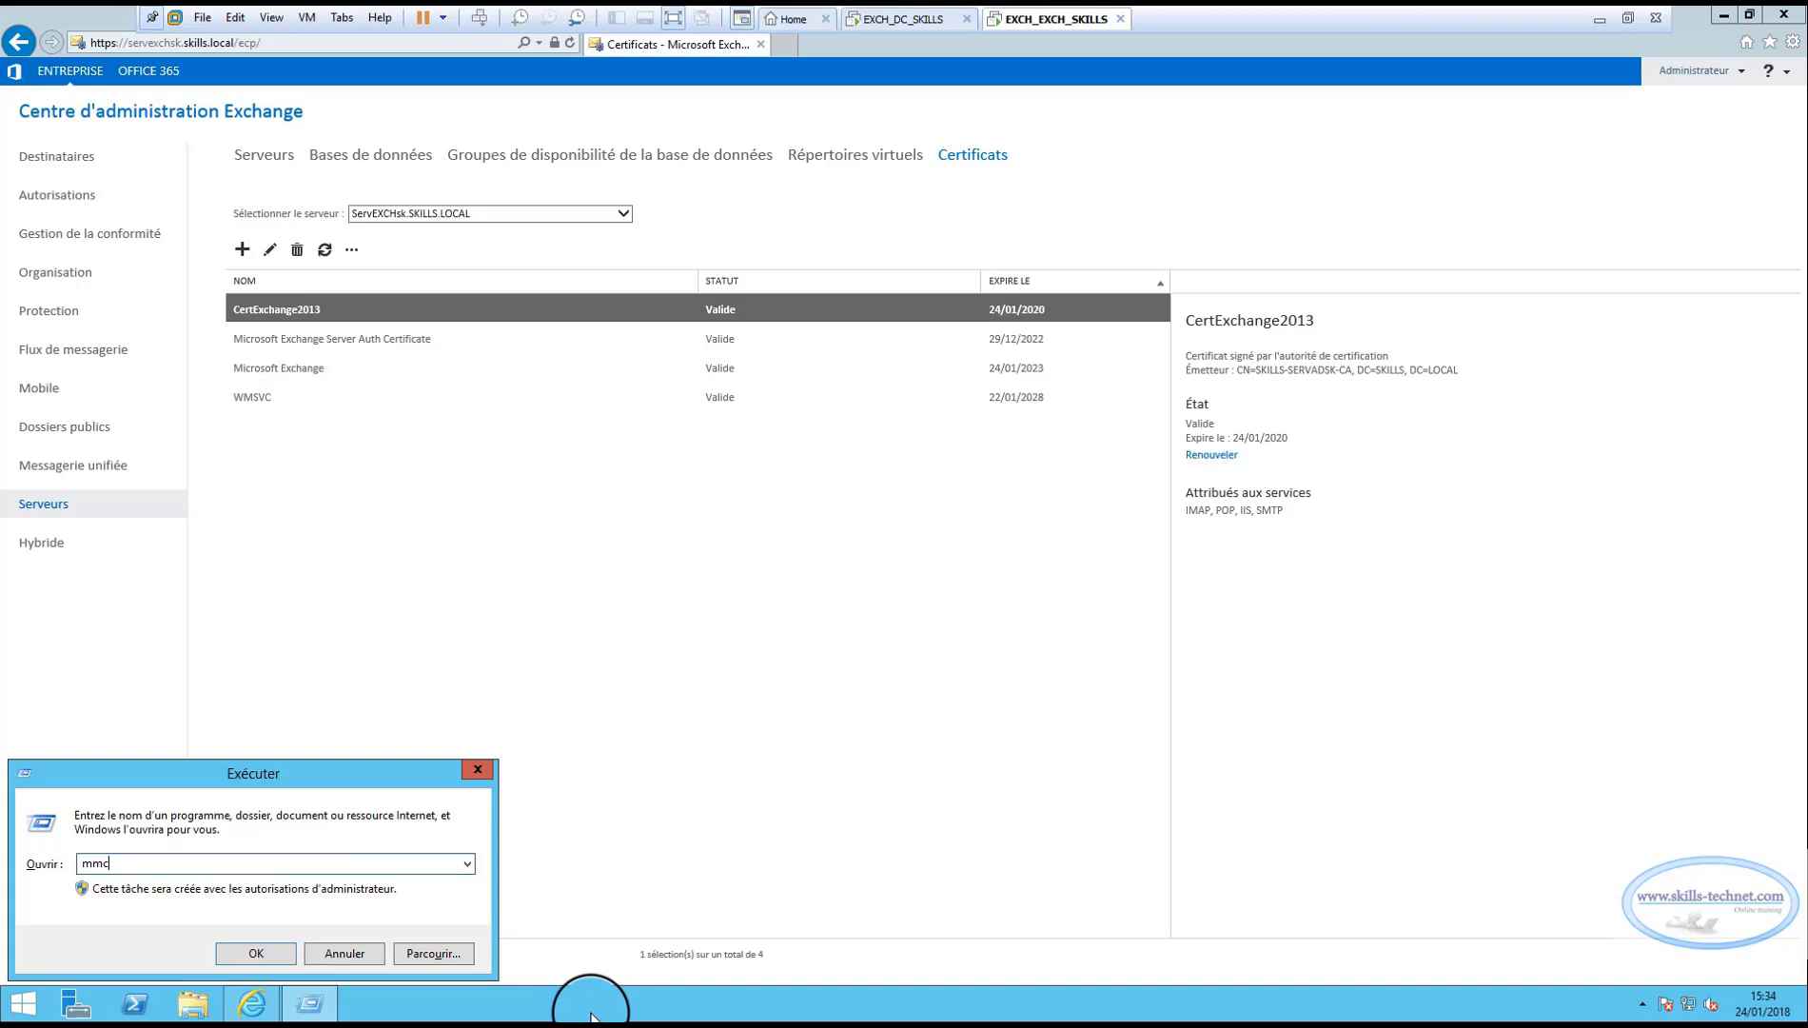
pyautogui.press('Return')
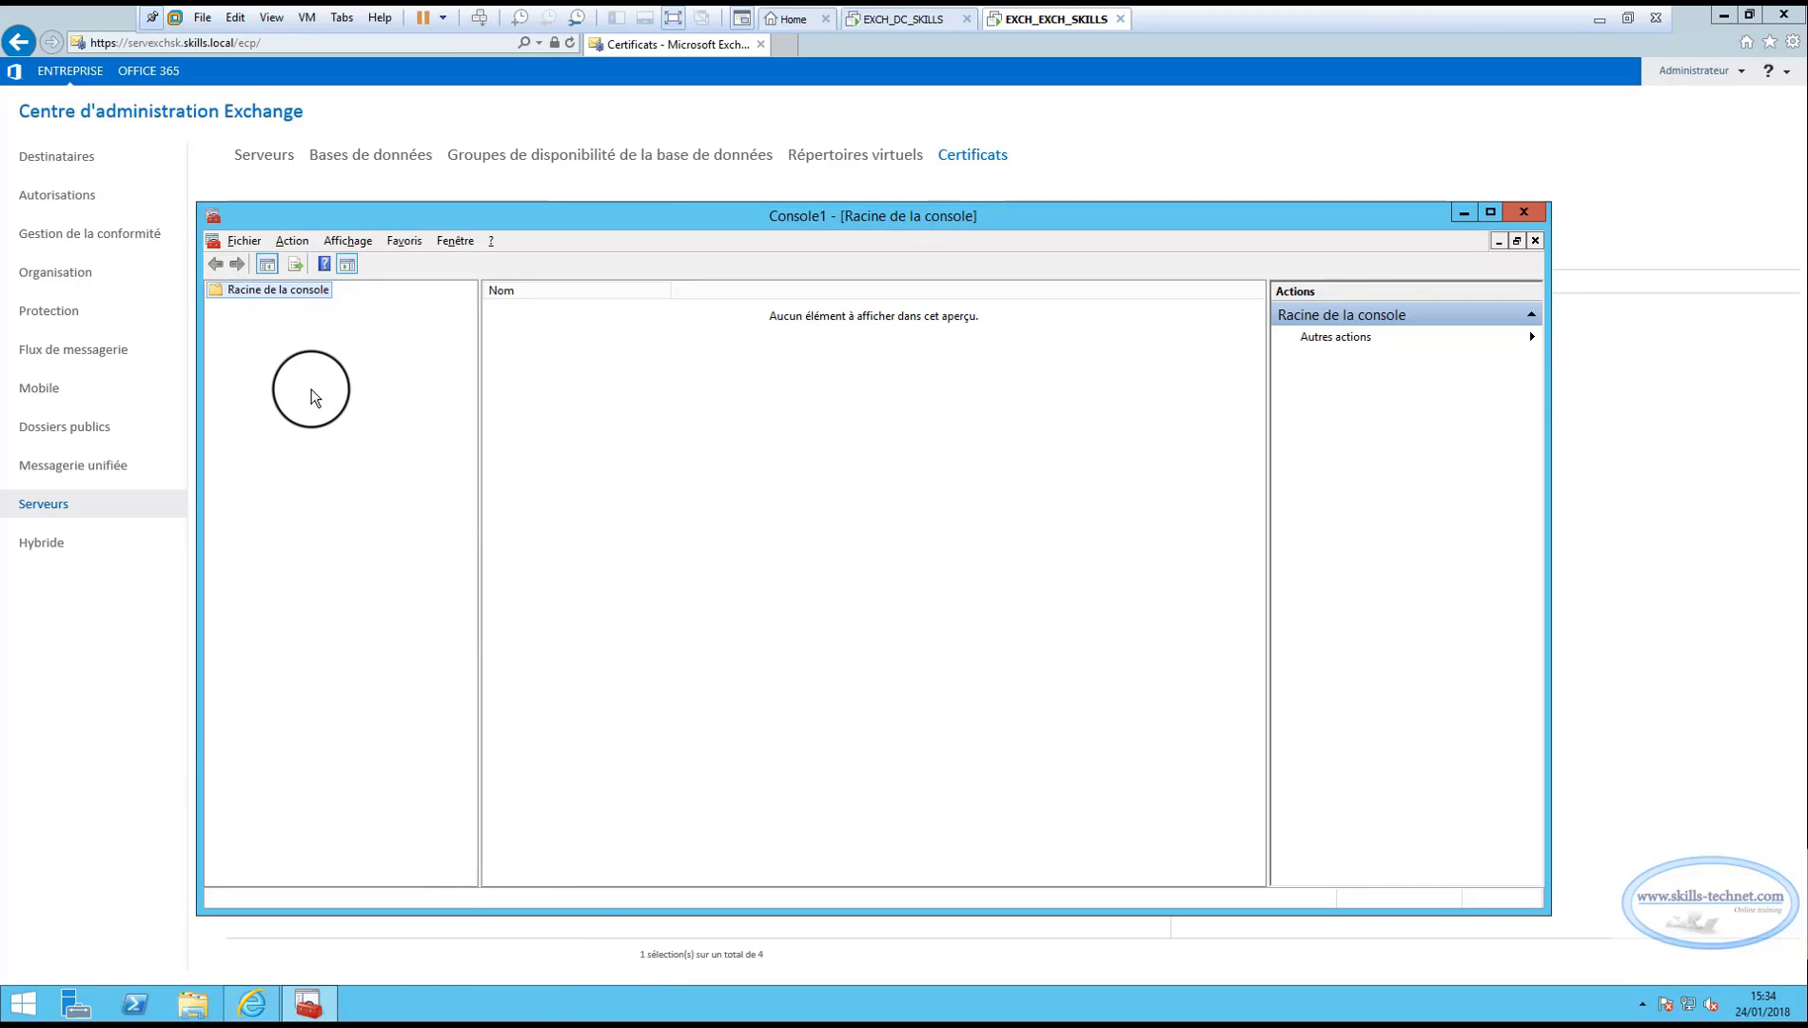
pyautogui.click(248, 240)
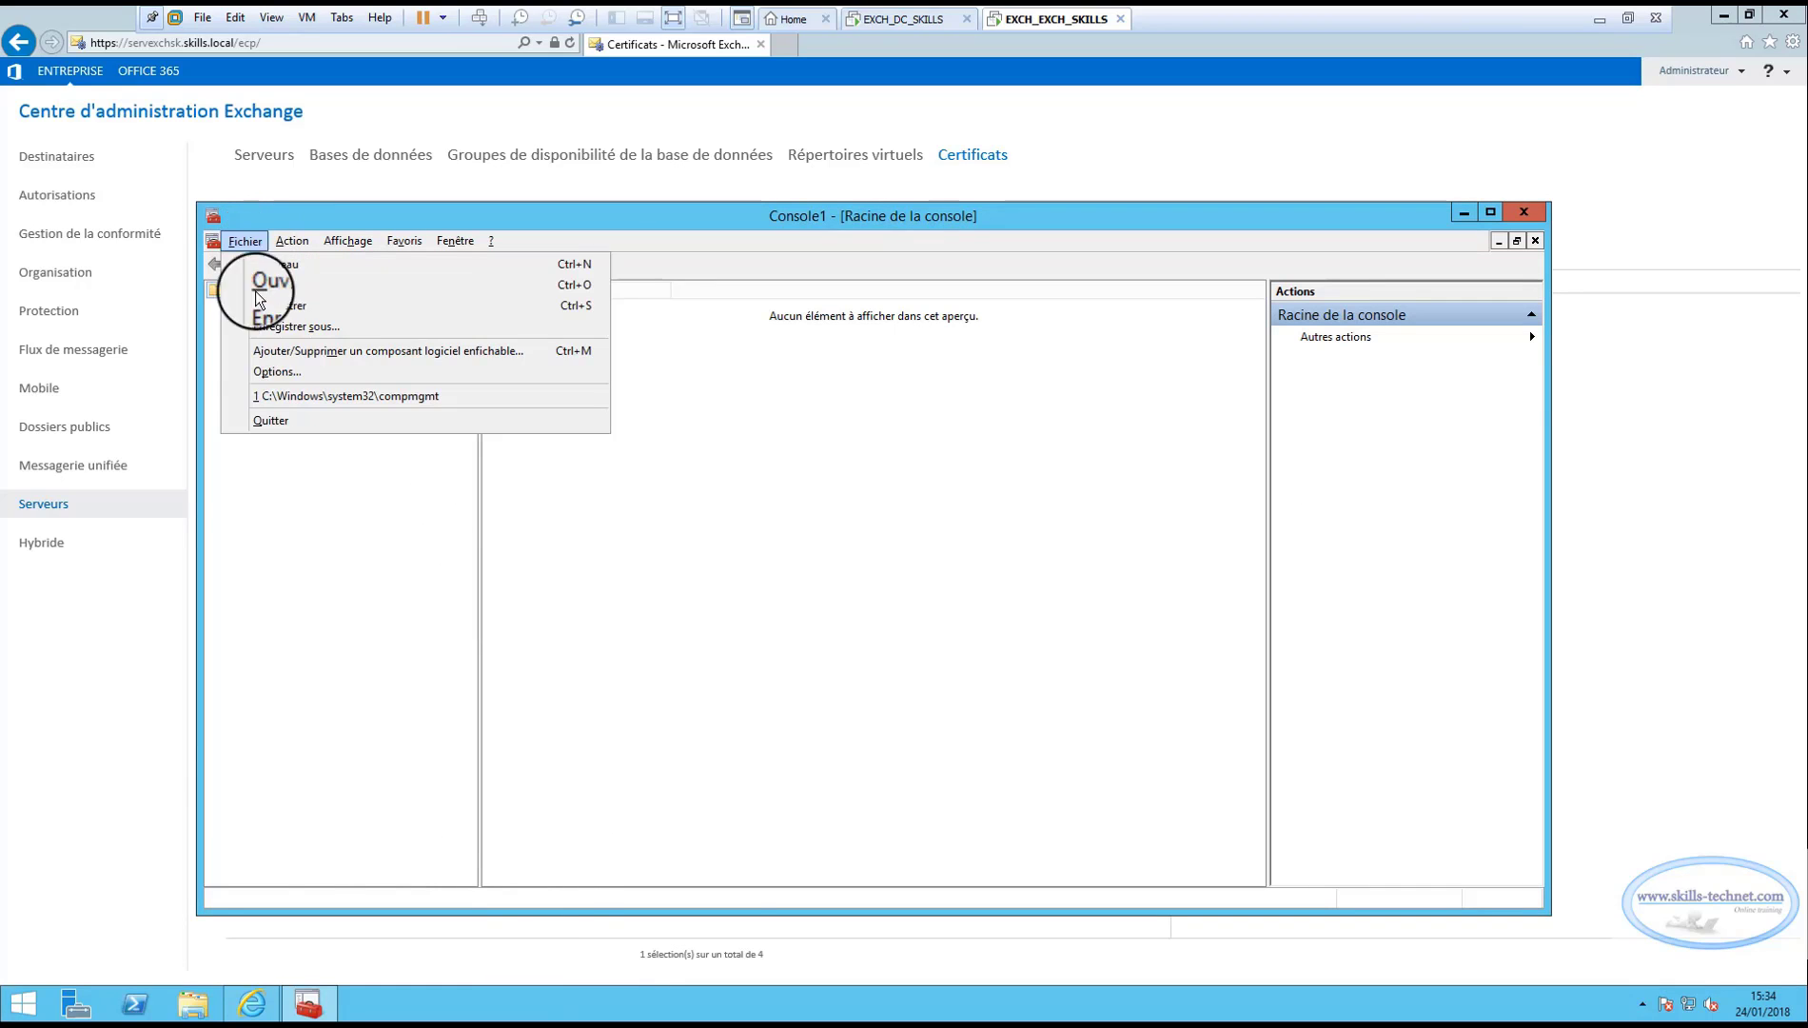
pyautogui.click(288, 349)
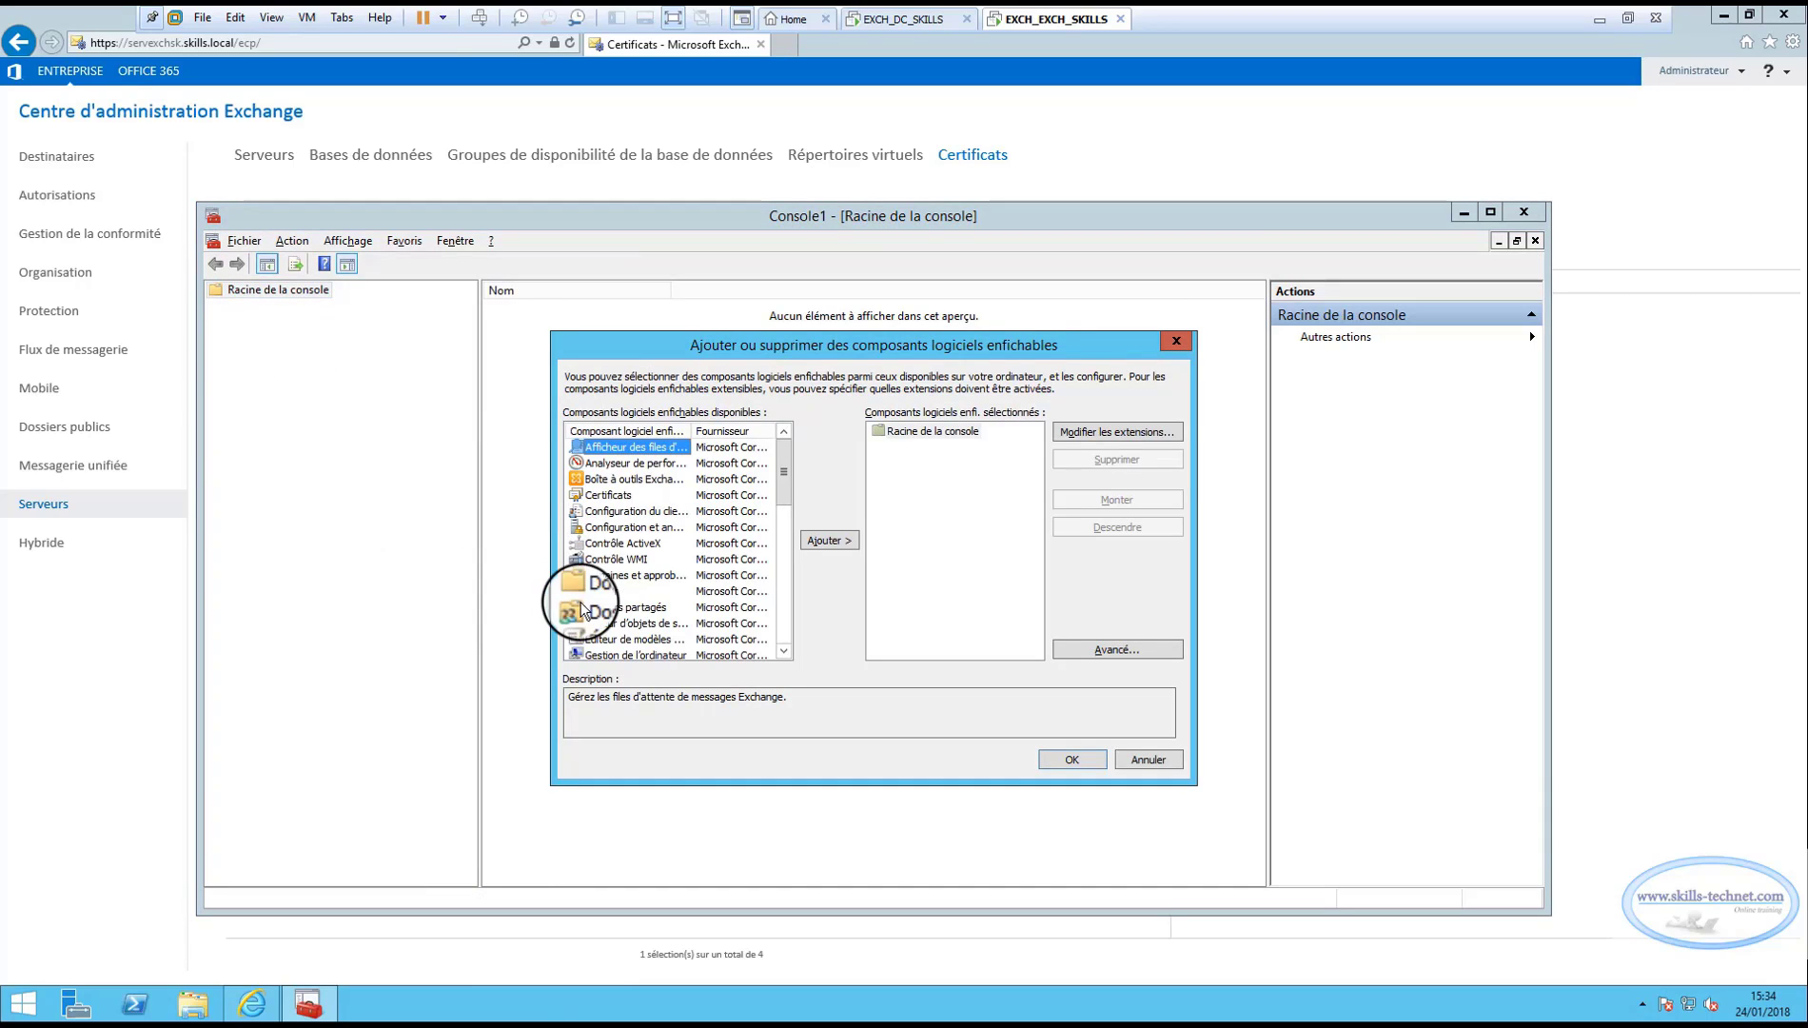
pyautogui.click(610, 495)
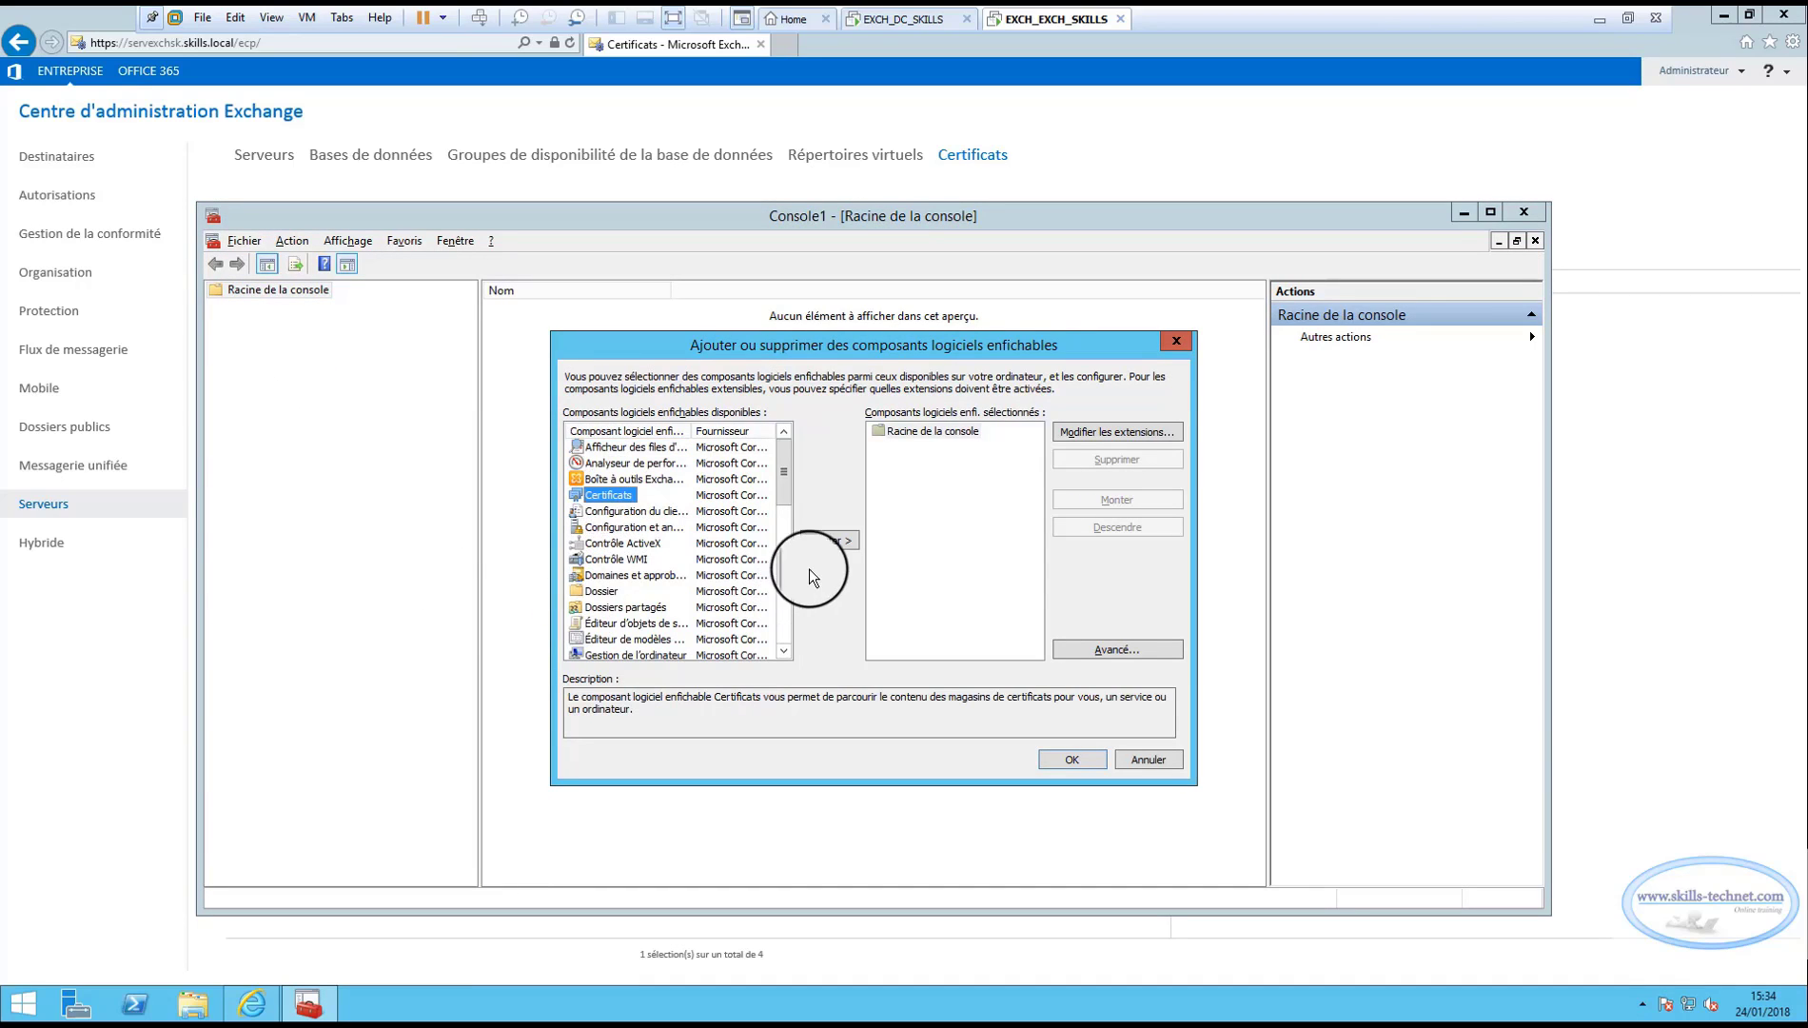
pyautogui.click(829, 540)
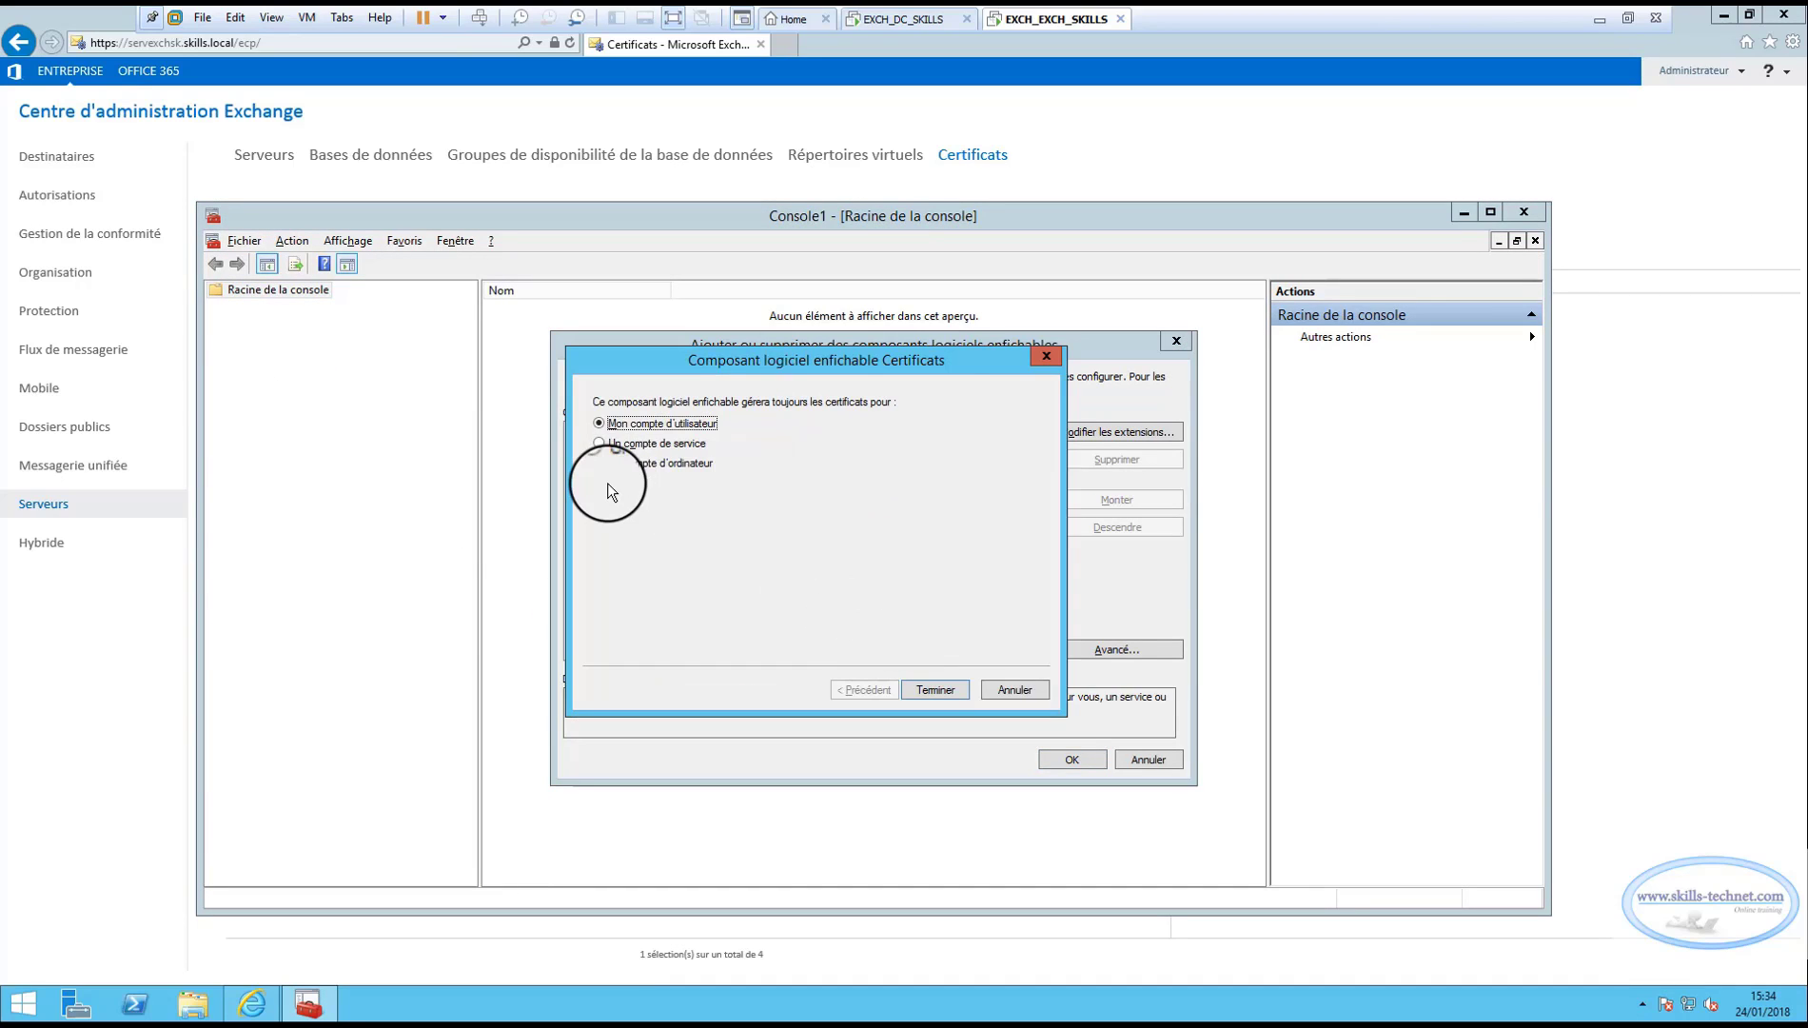
pyautogui.click(637, 462)
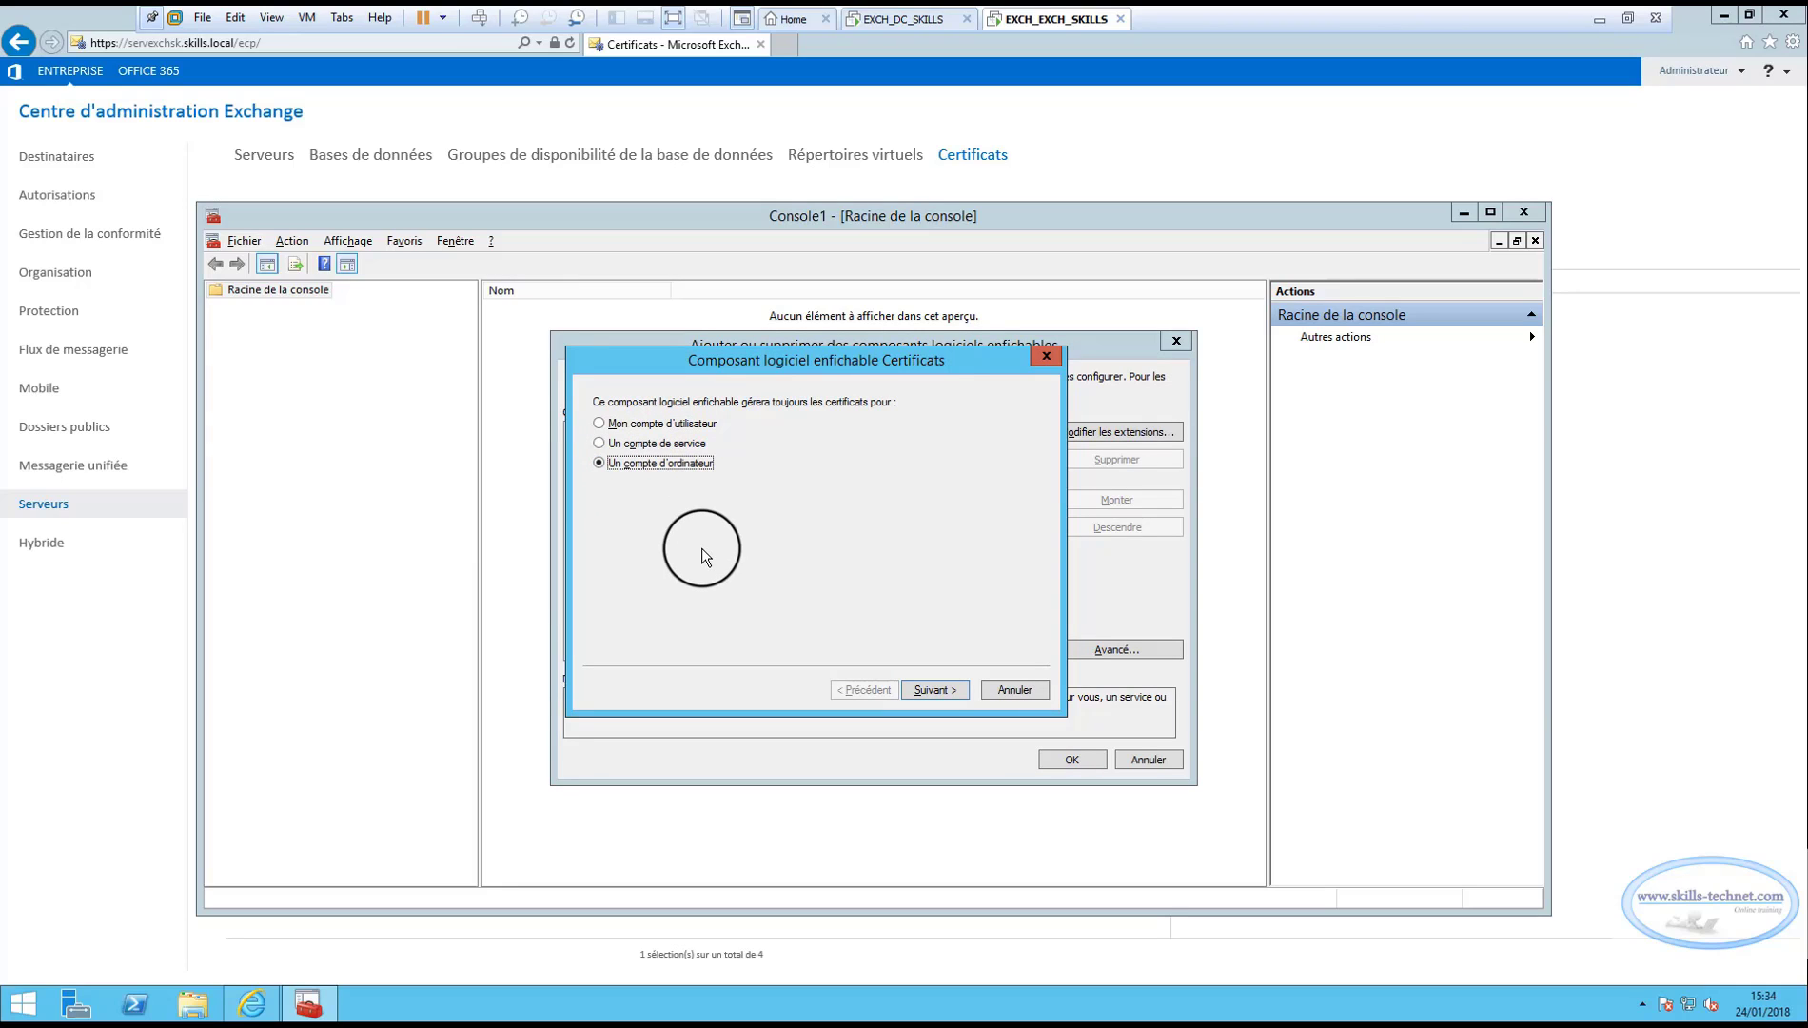
pyautogui.click(944, 689)
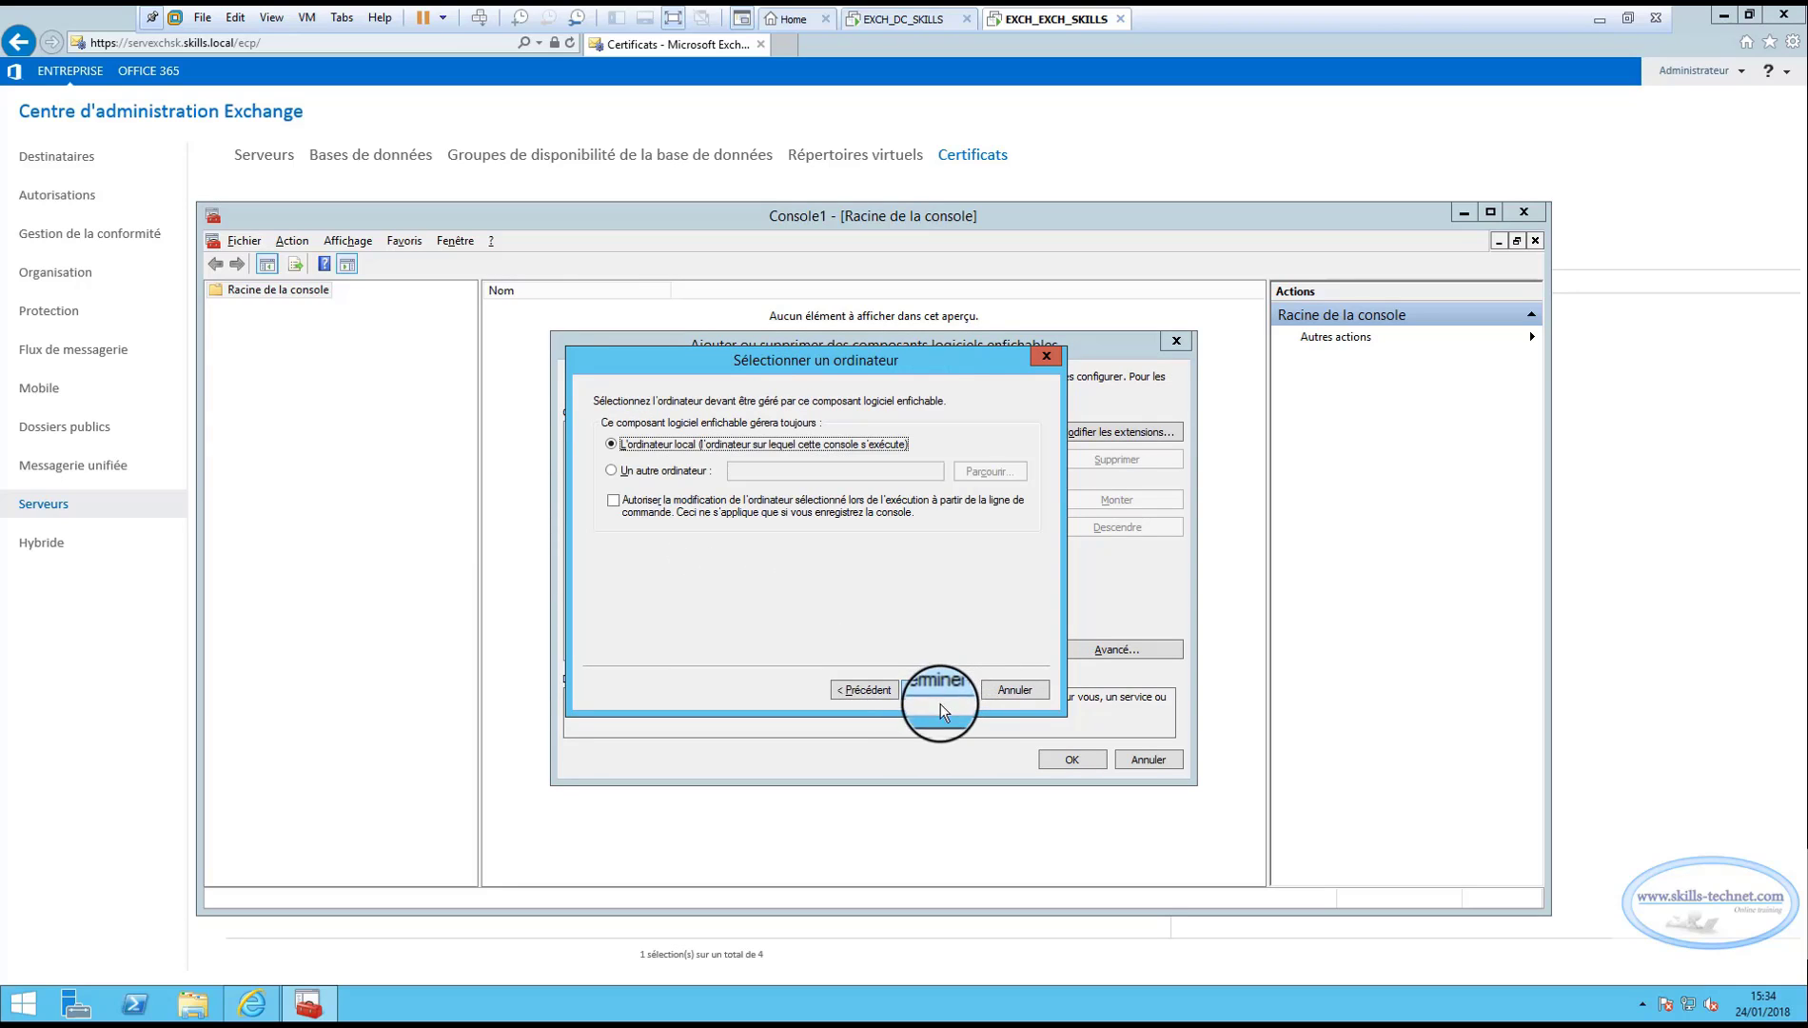
pyautogui.click(938, 694)
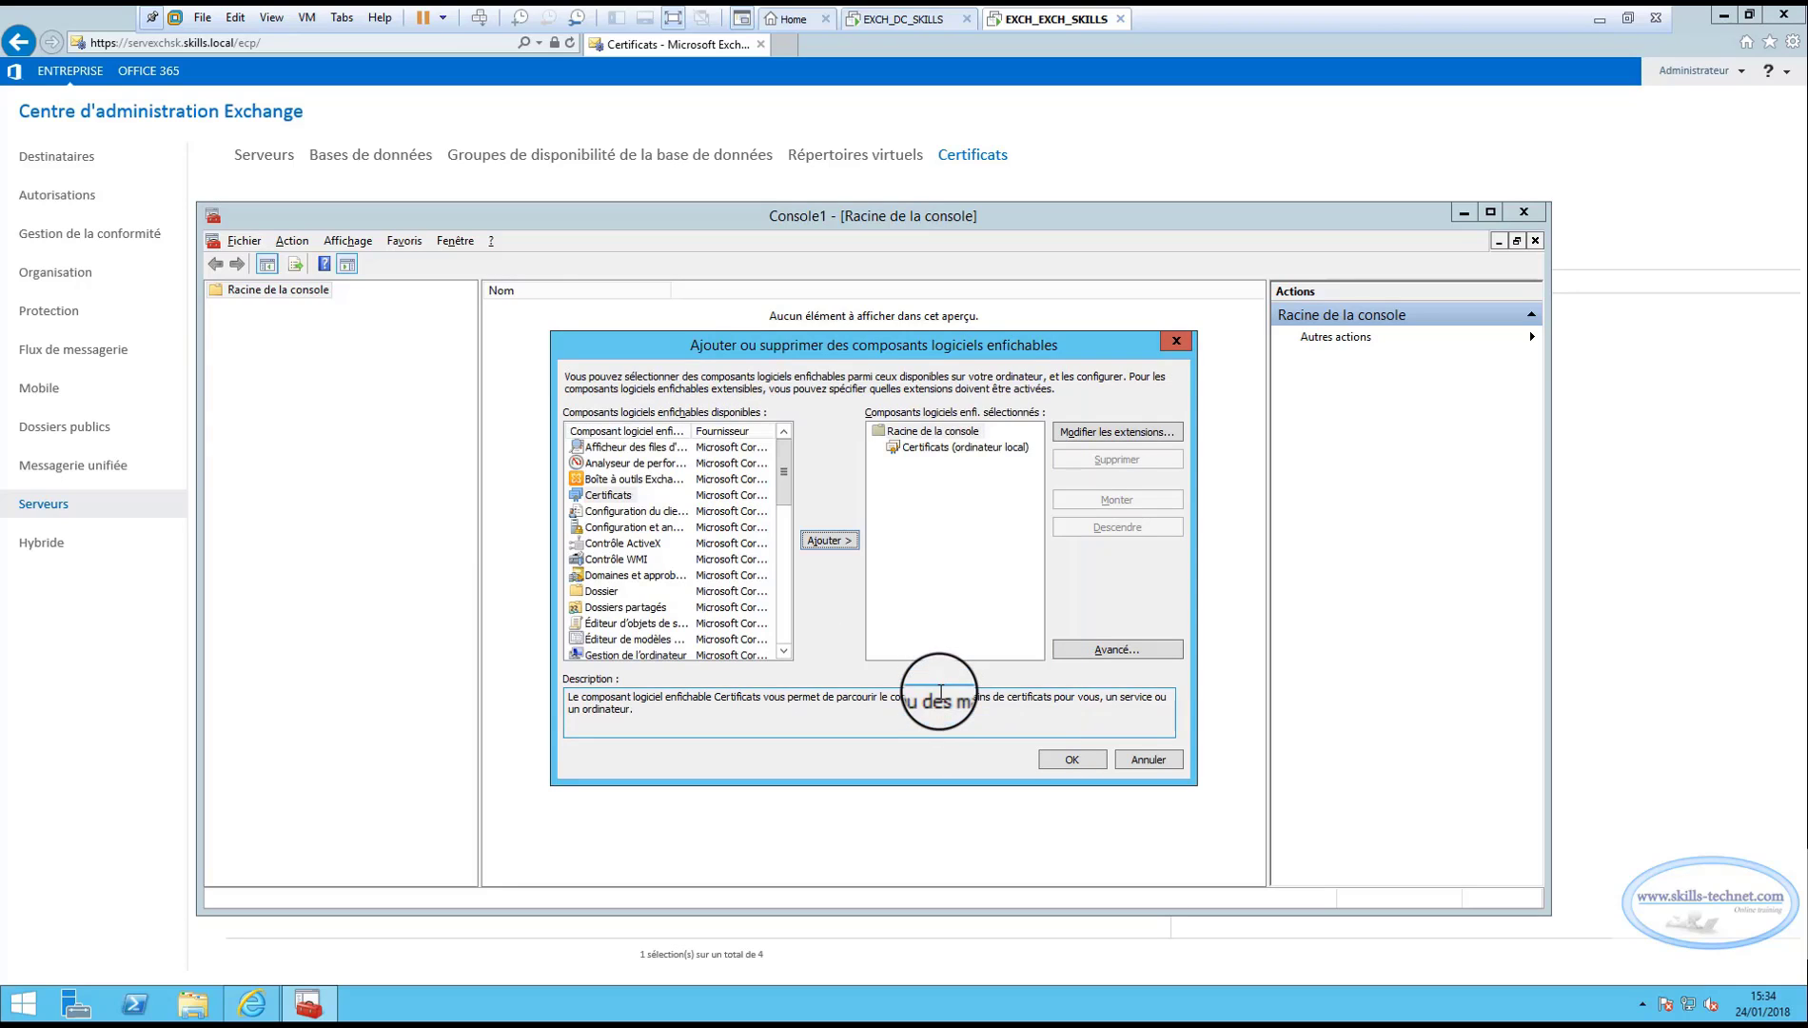
pyautogui.click(1072, 758)
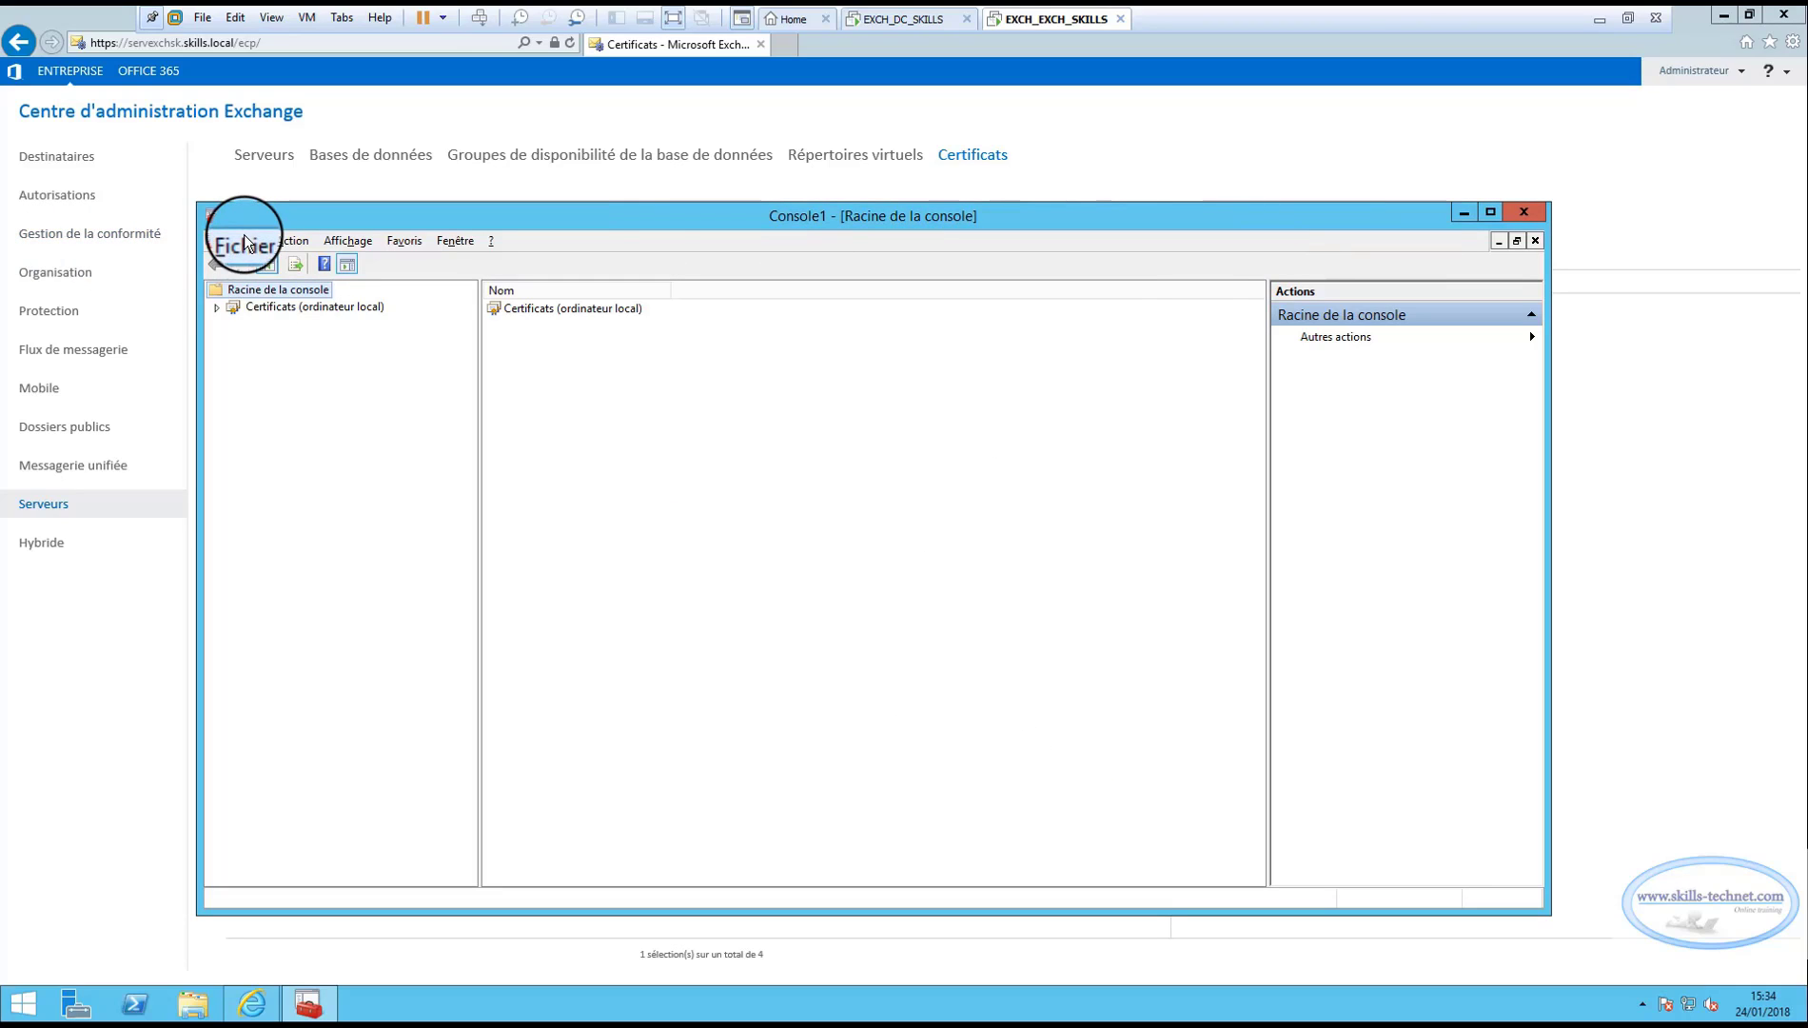
# Expand the local computer certificates down to the Personnel store.
pyautogui.click(217, 307)
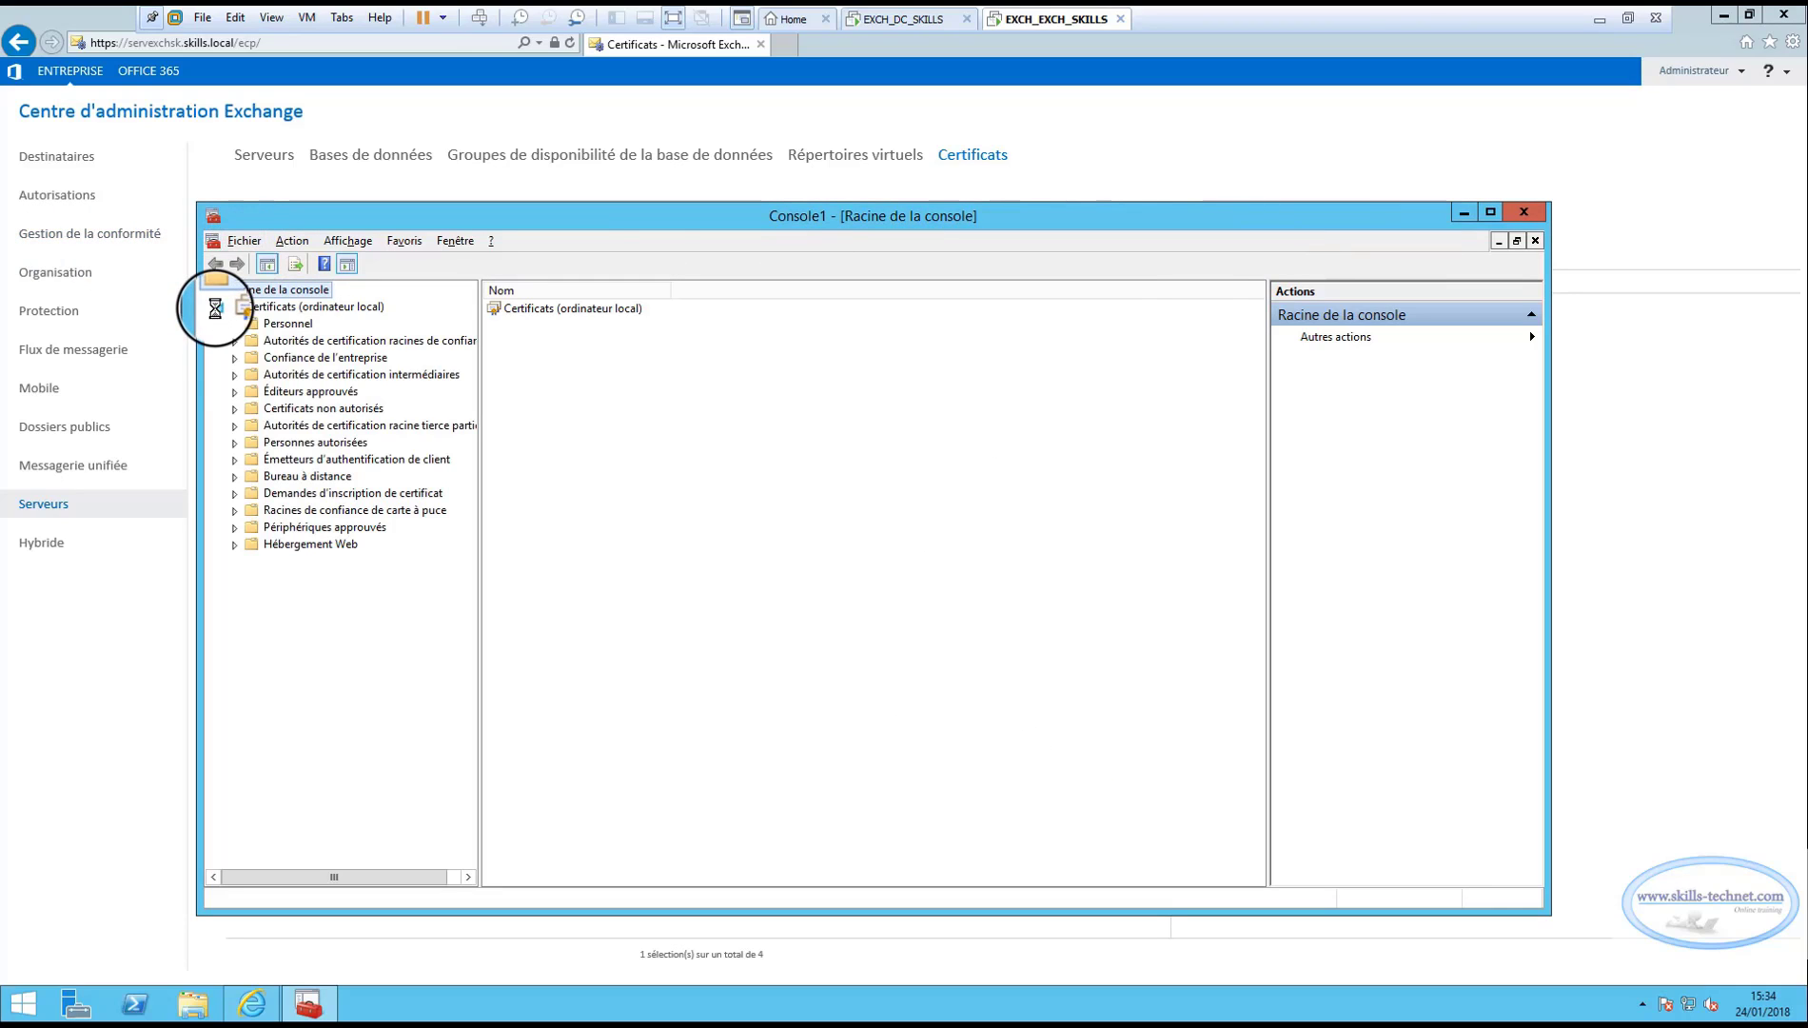
pyautogui.click(234, 325)
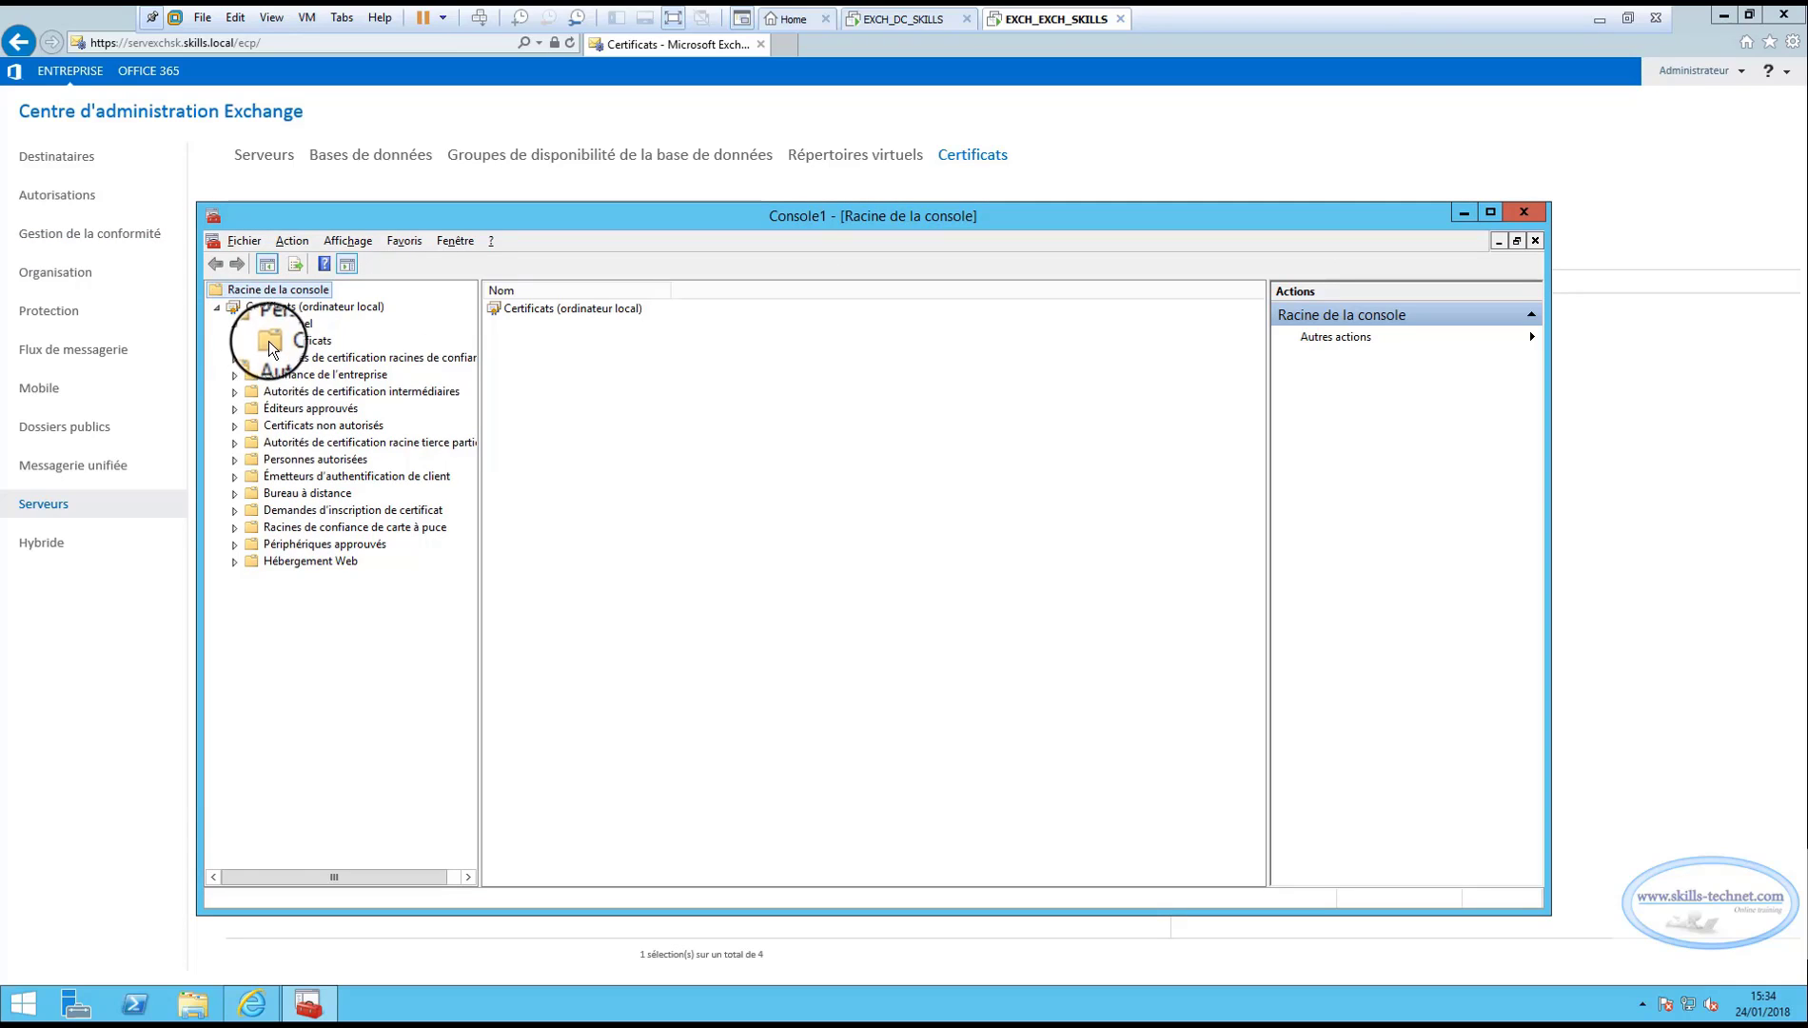
pyautogui.click(281, 325)
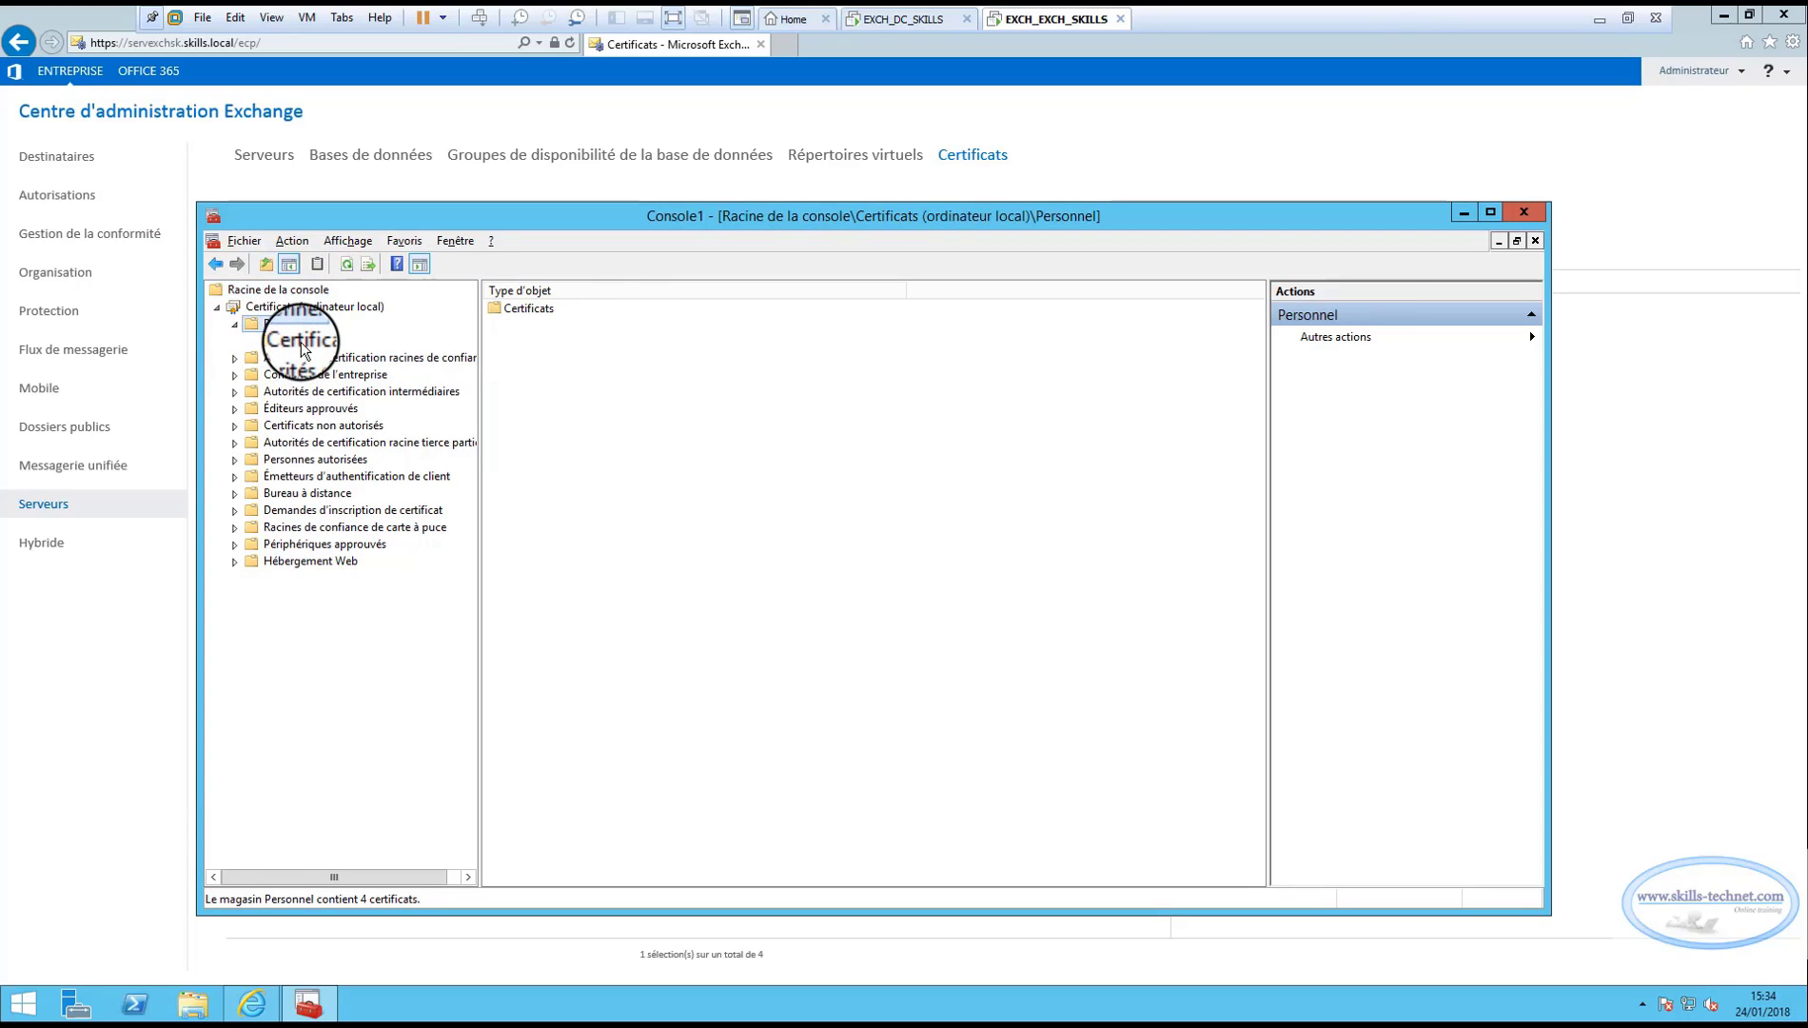
# List the Personnel certificates and compare the Exchange certificates' details in the admin center.
pyautogui.click(302, 343)
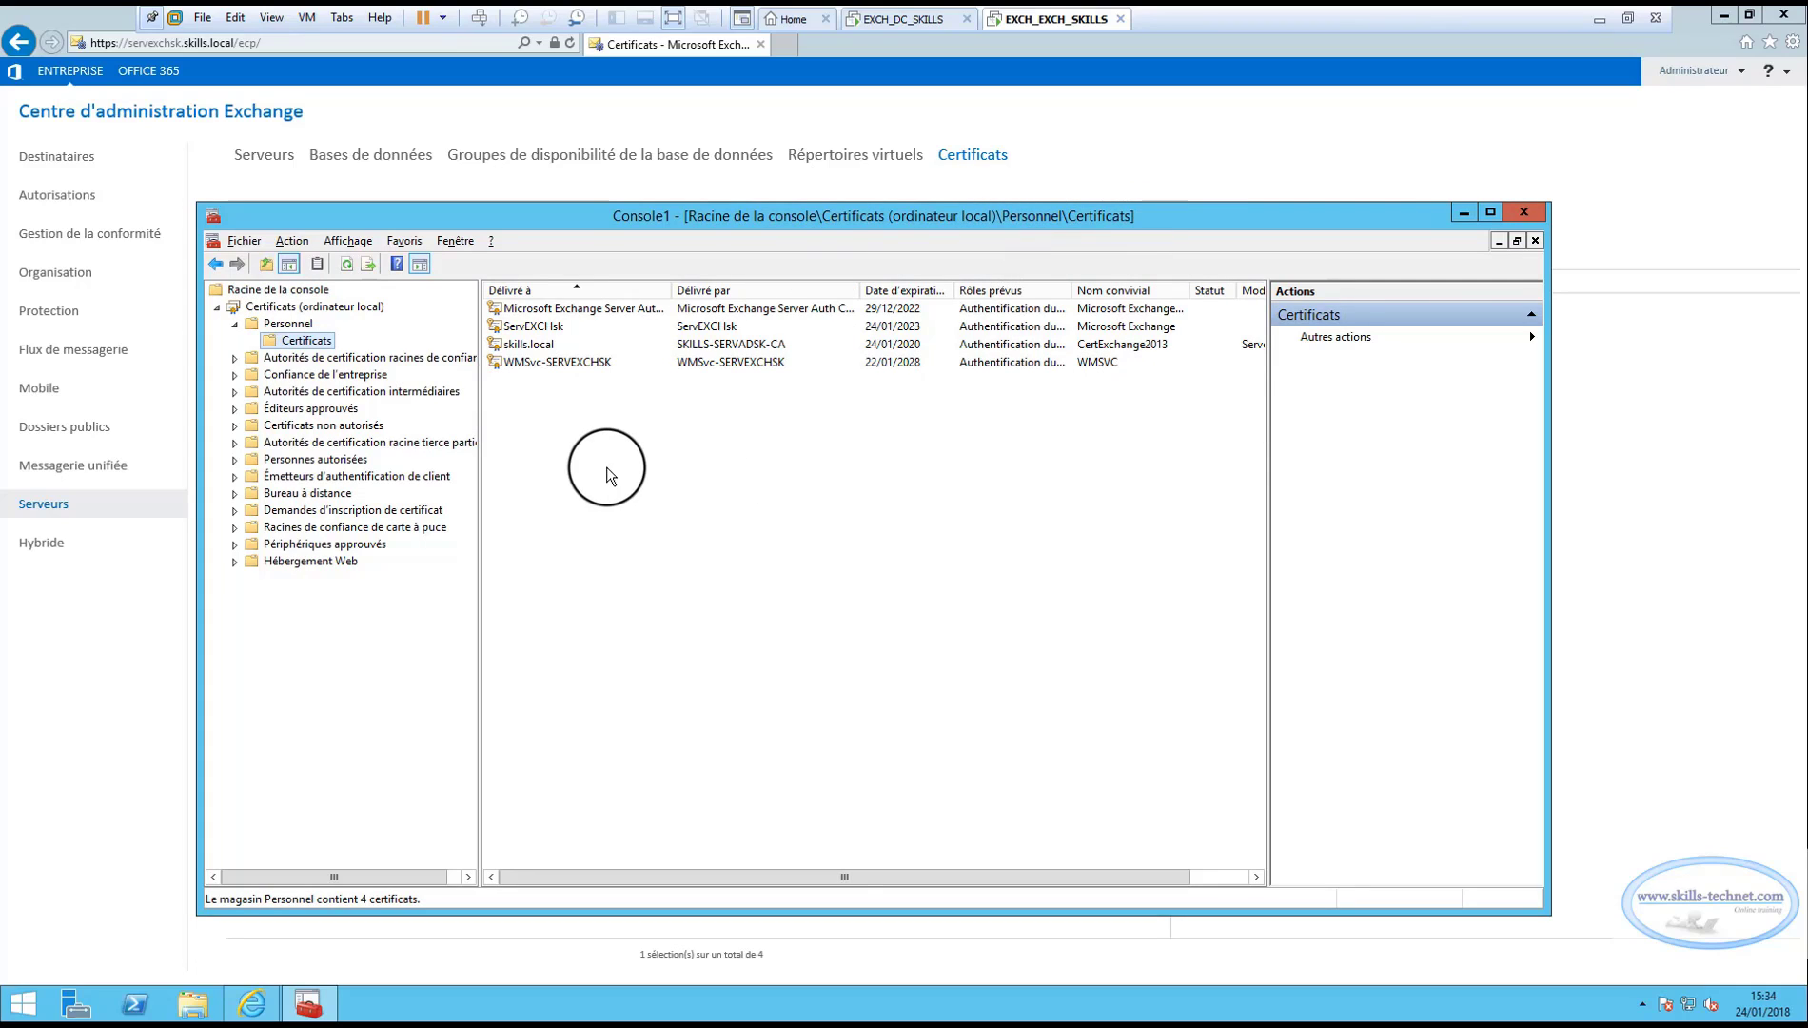
pyautogui.click(180, 655)
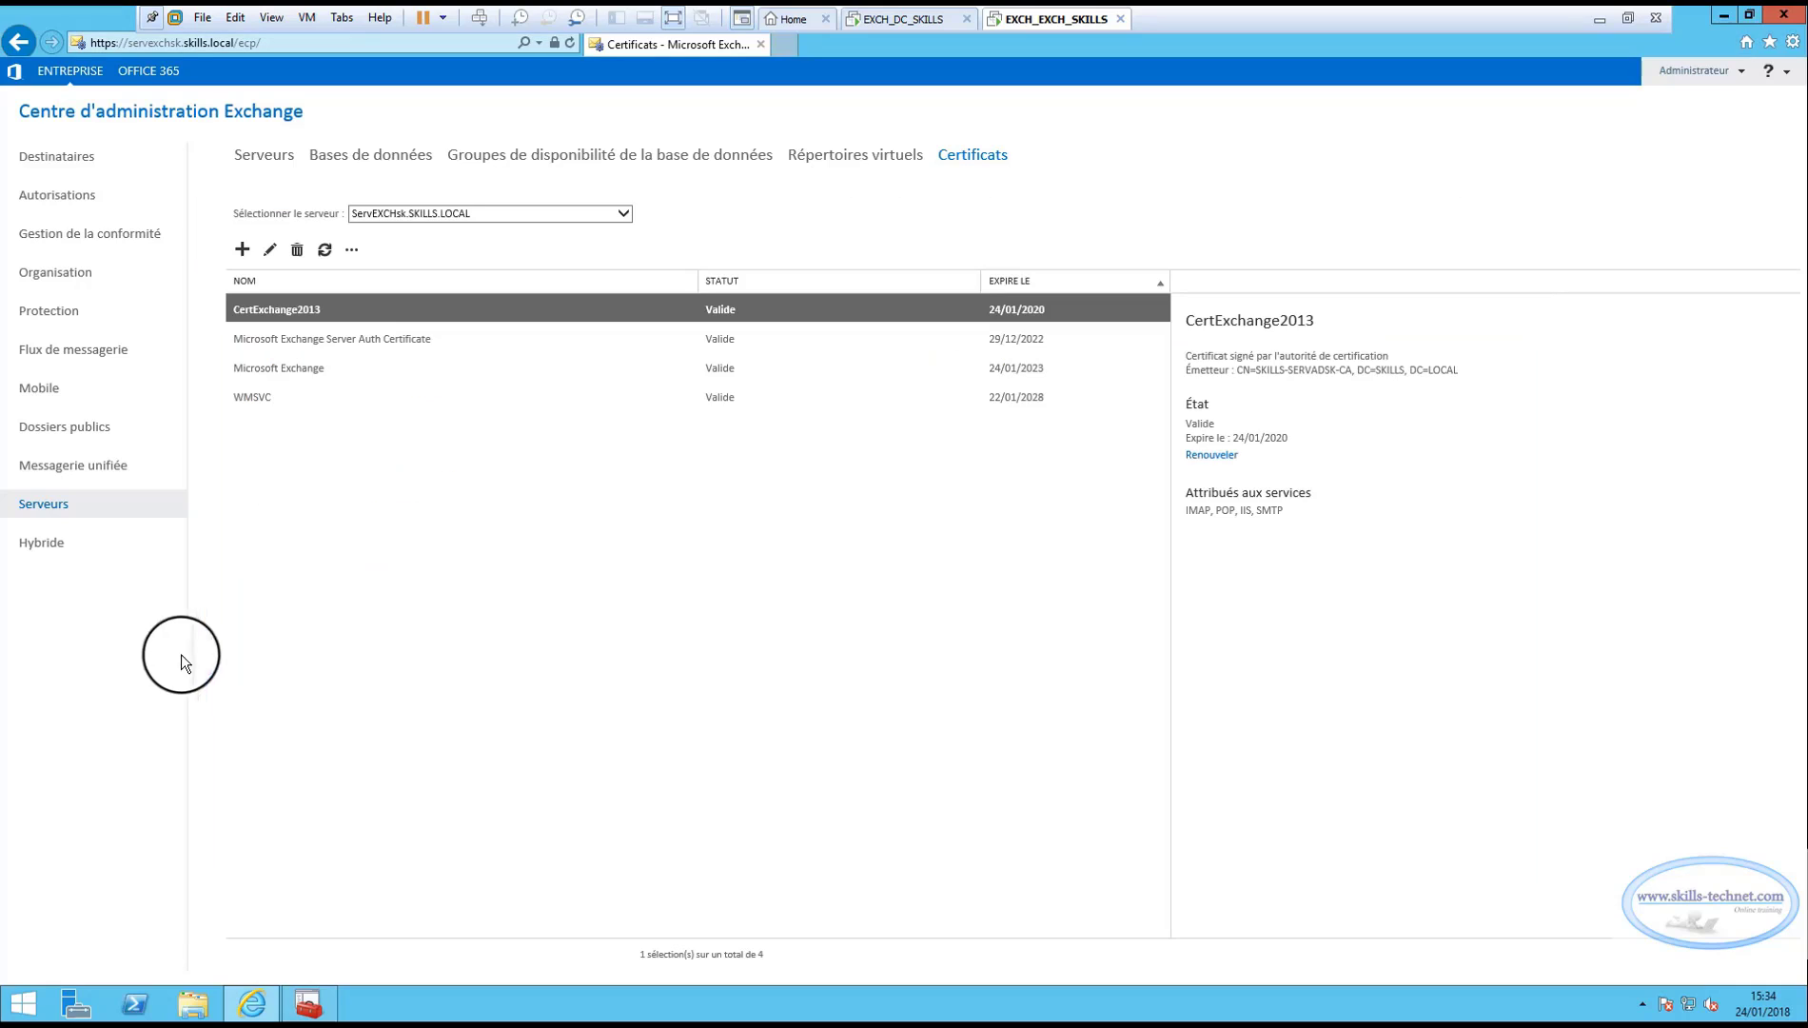
pyautogui.click(260, 393)
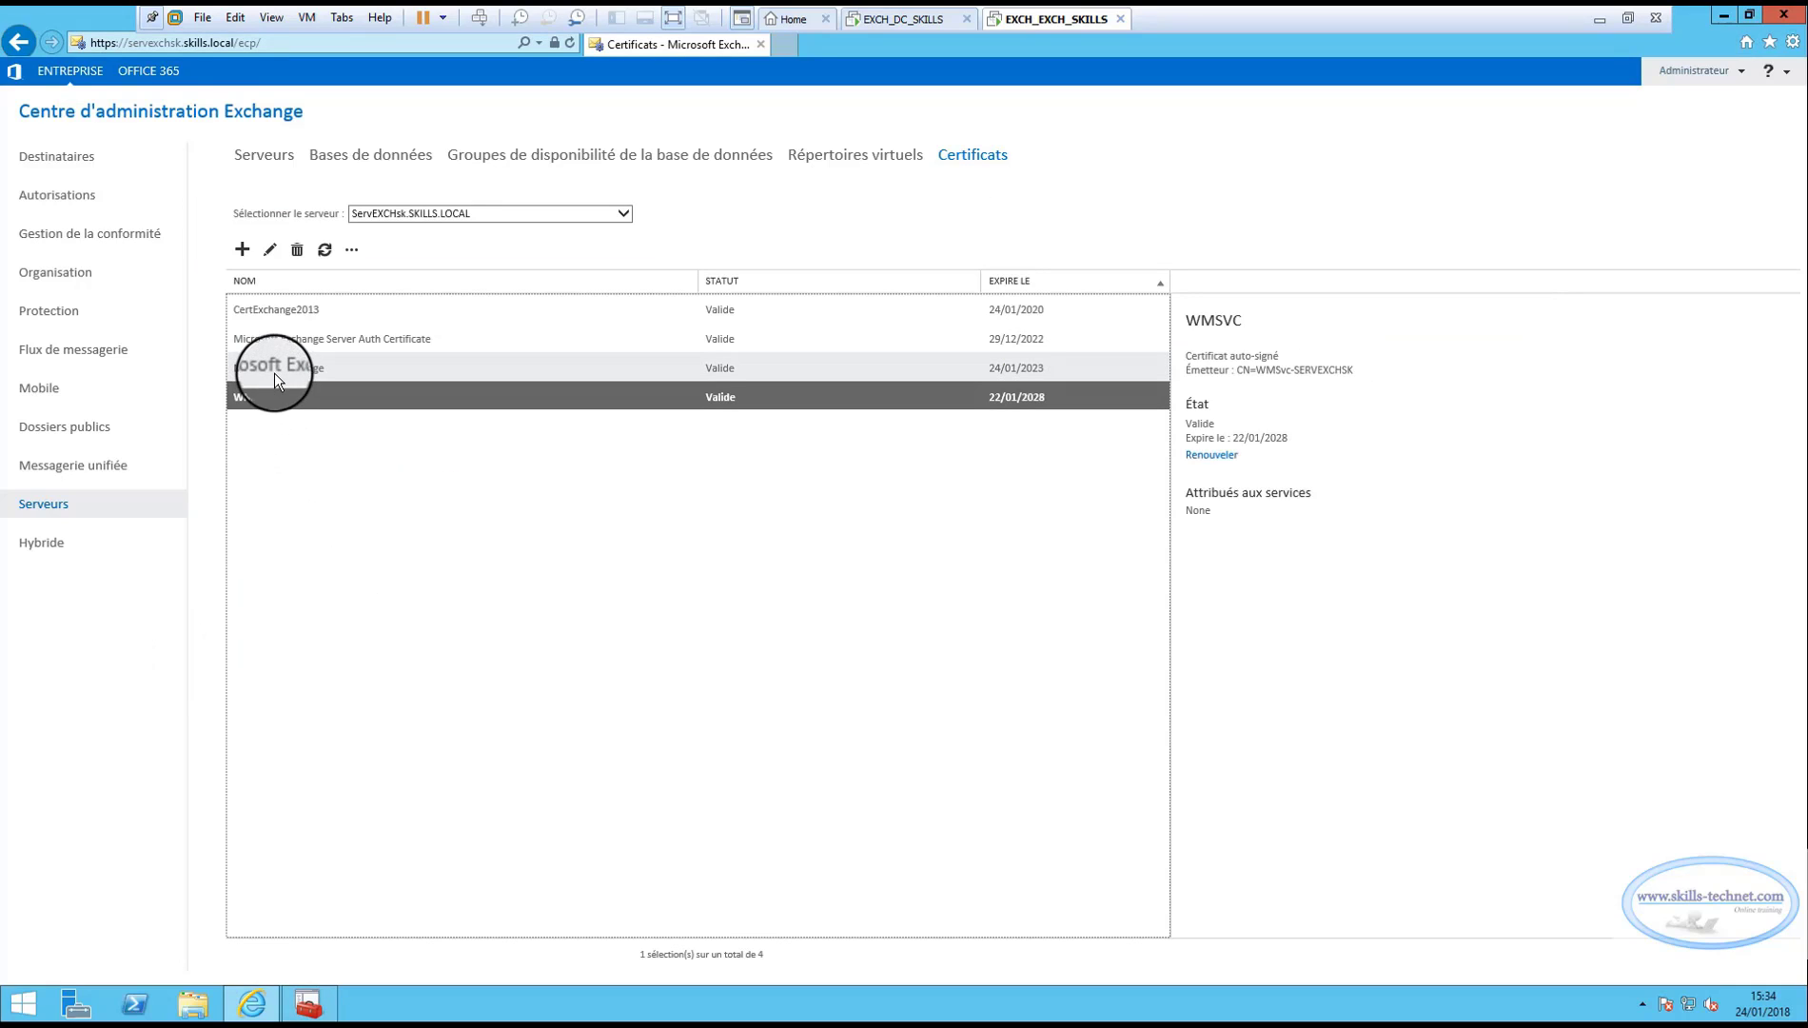
pyautogui.click(278, 370)
pyautogui.click(297, 343)
pyautogui.click(294, 366)
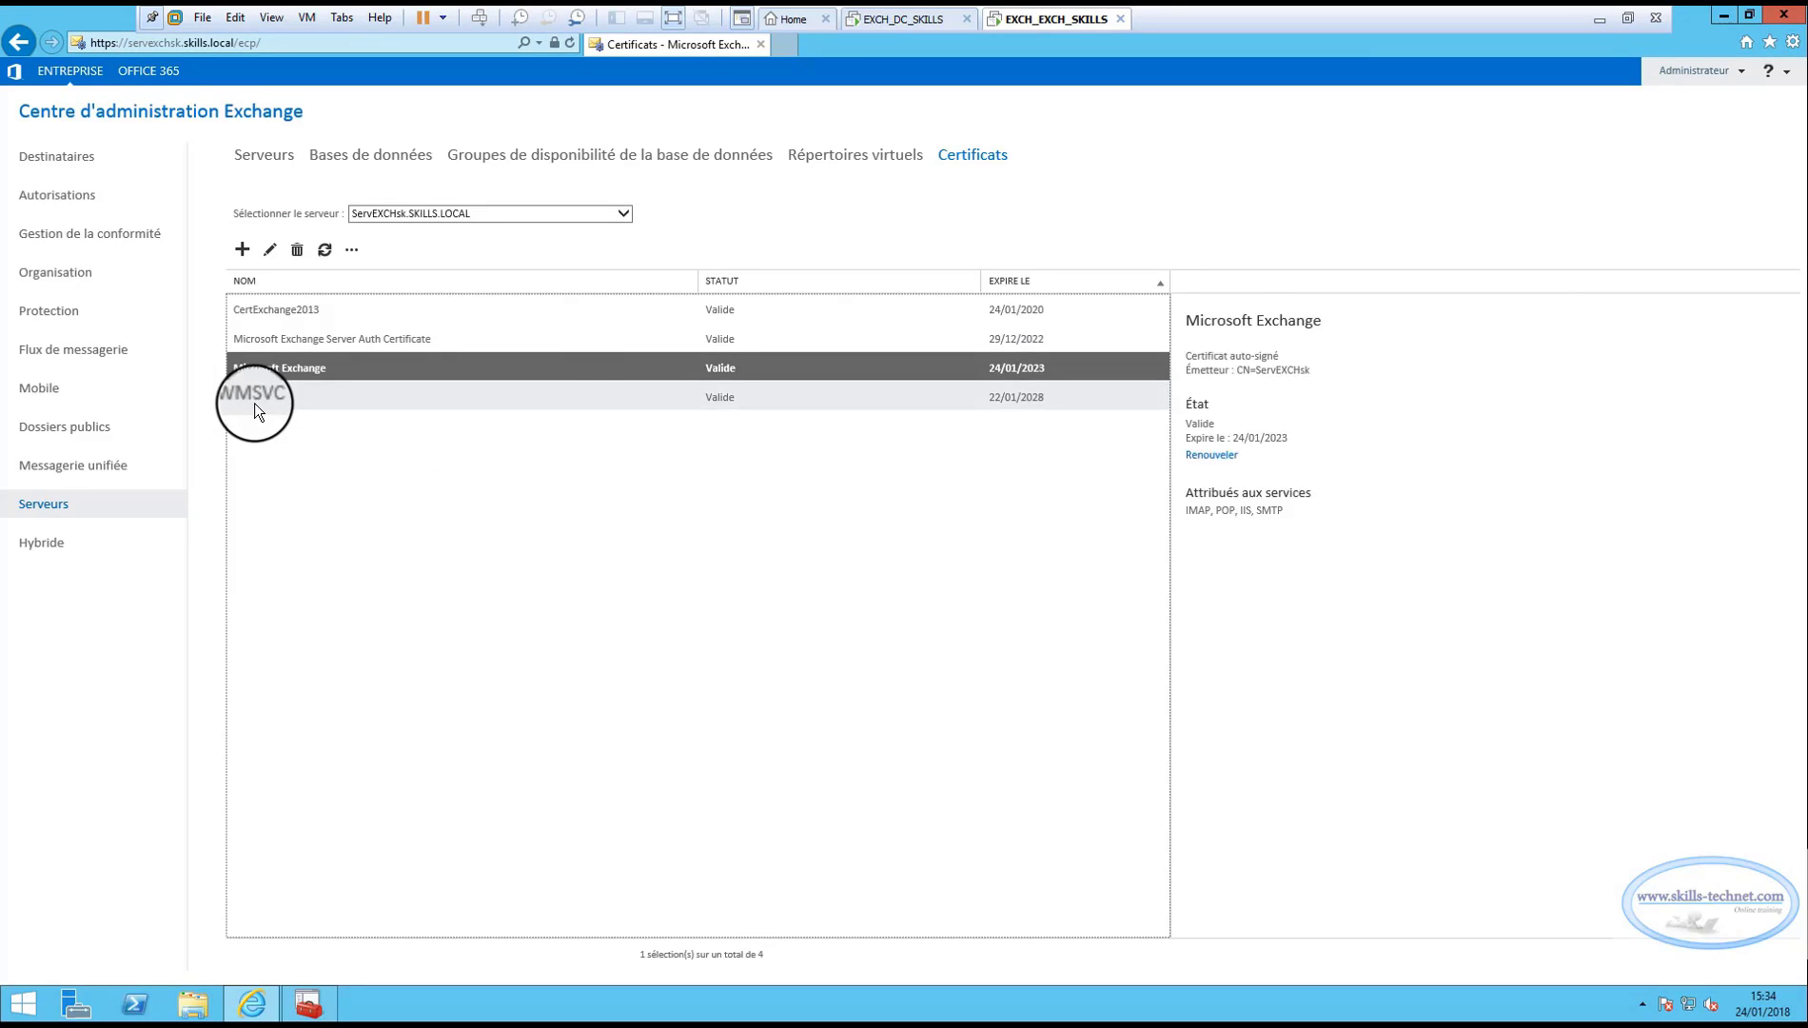
pyautogui.click(254, 402)
pyautogui.click(277, 368)
pyautogui.click(290, 347)
pyautogui.click(289, 368)
pyautogui.click(265, 394)
pyautogui.click(278, 368)
pyautogui.click(289, 347)
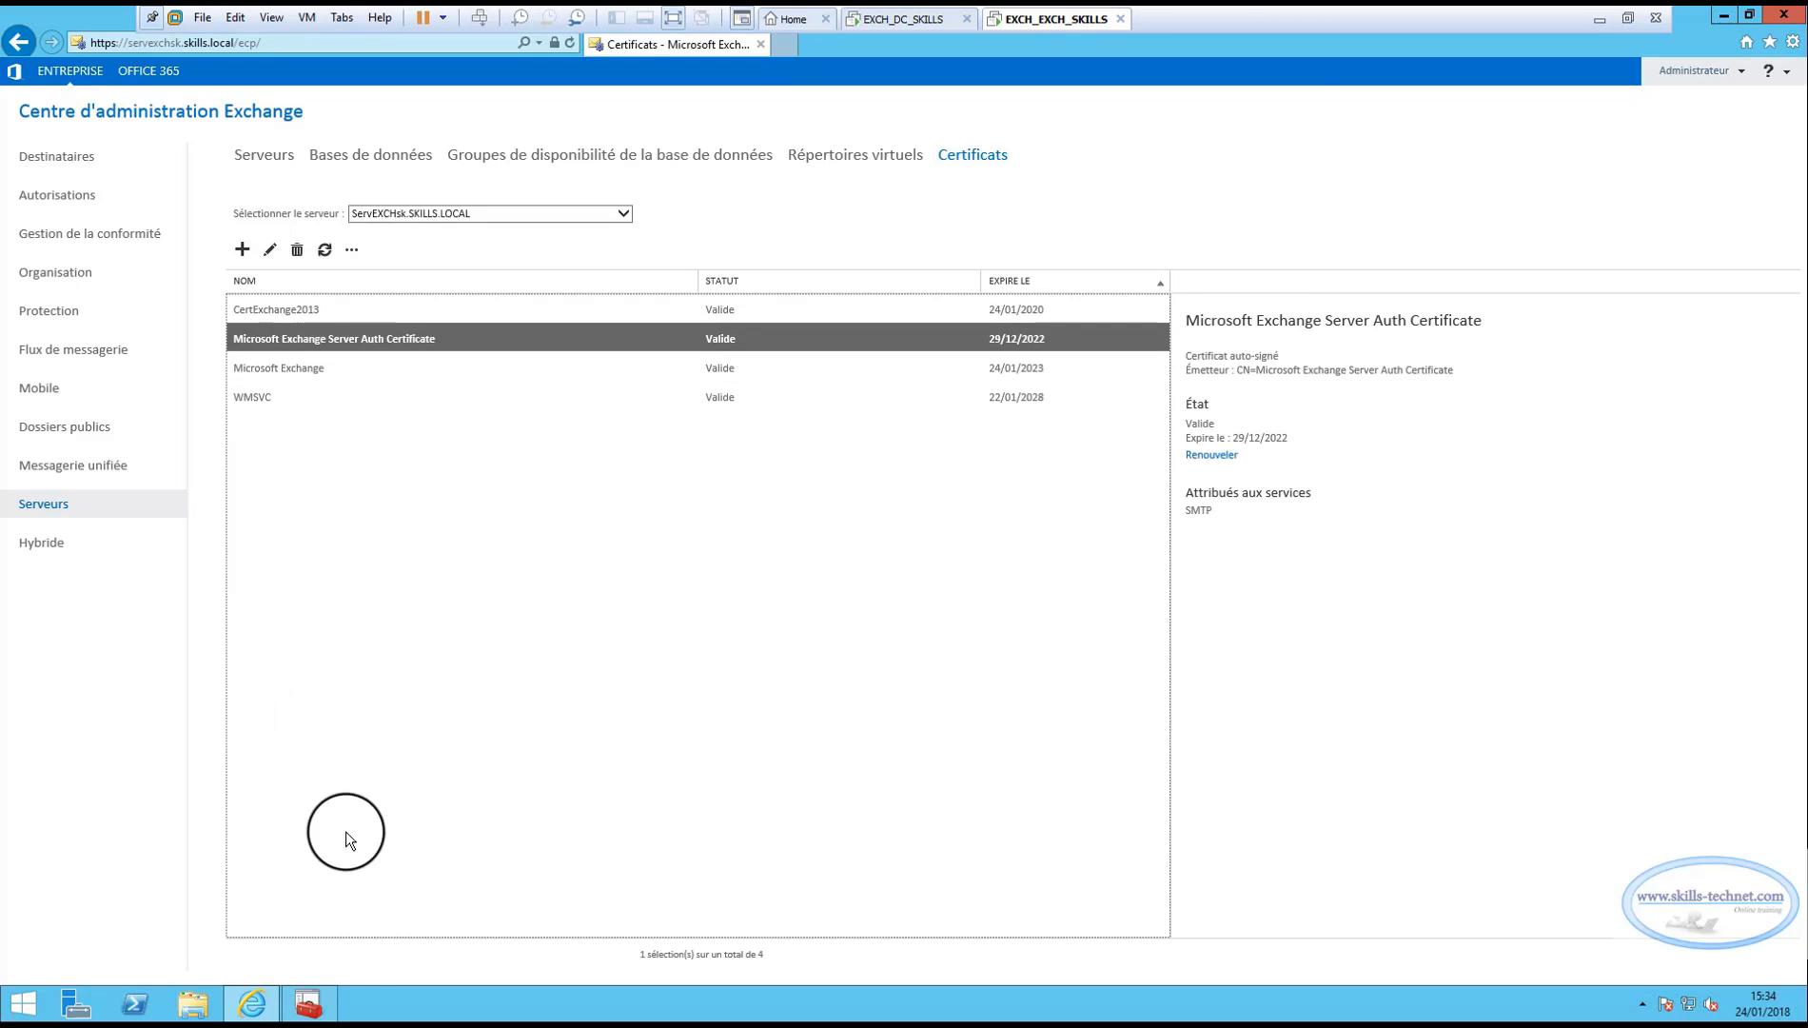
# Check the skills.local certificate's certification path, then reselect CertExchange2013 in Exchange.
pyautogui.click(307, 1004)
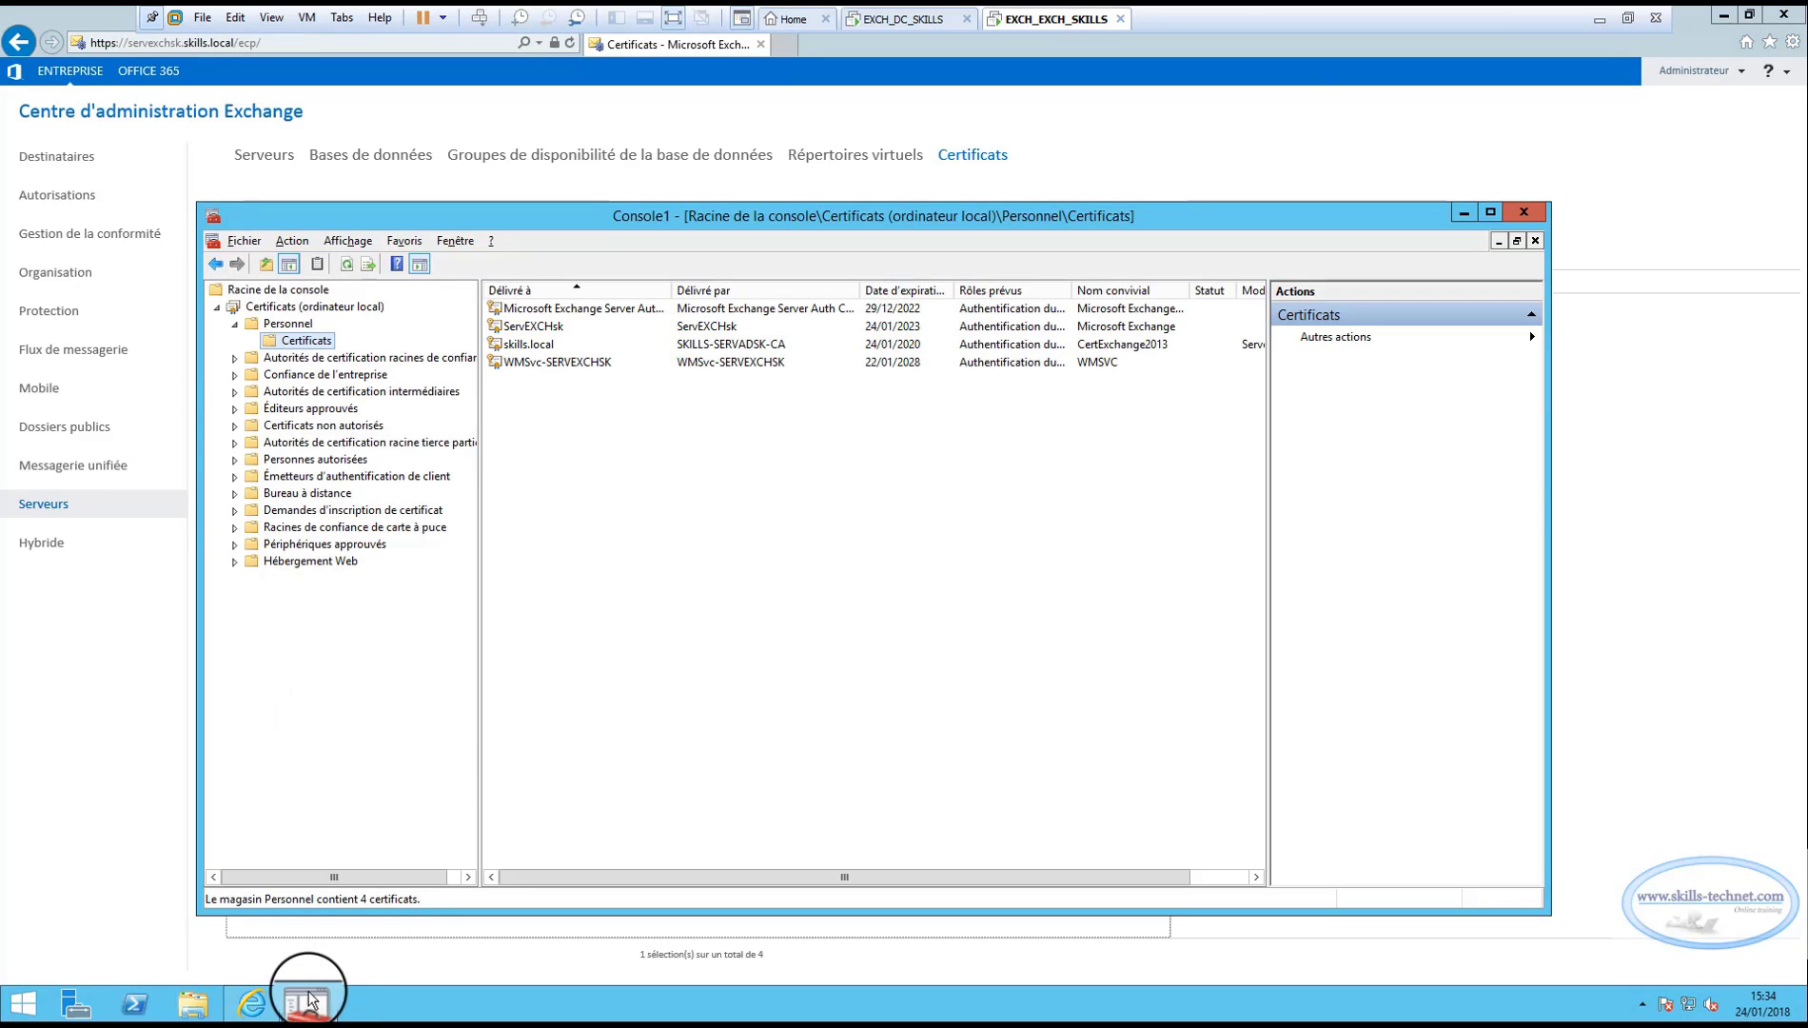
pyautogui.click(544, 368)
pyautogui.click(563, 325)
pyautogui.click(564, 308)
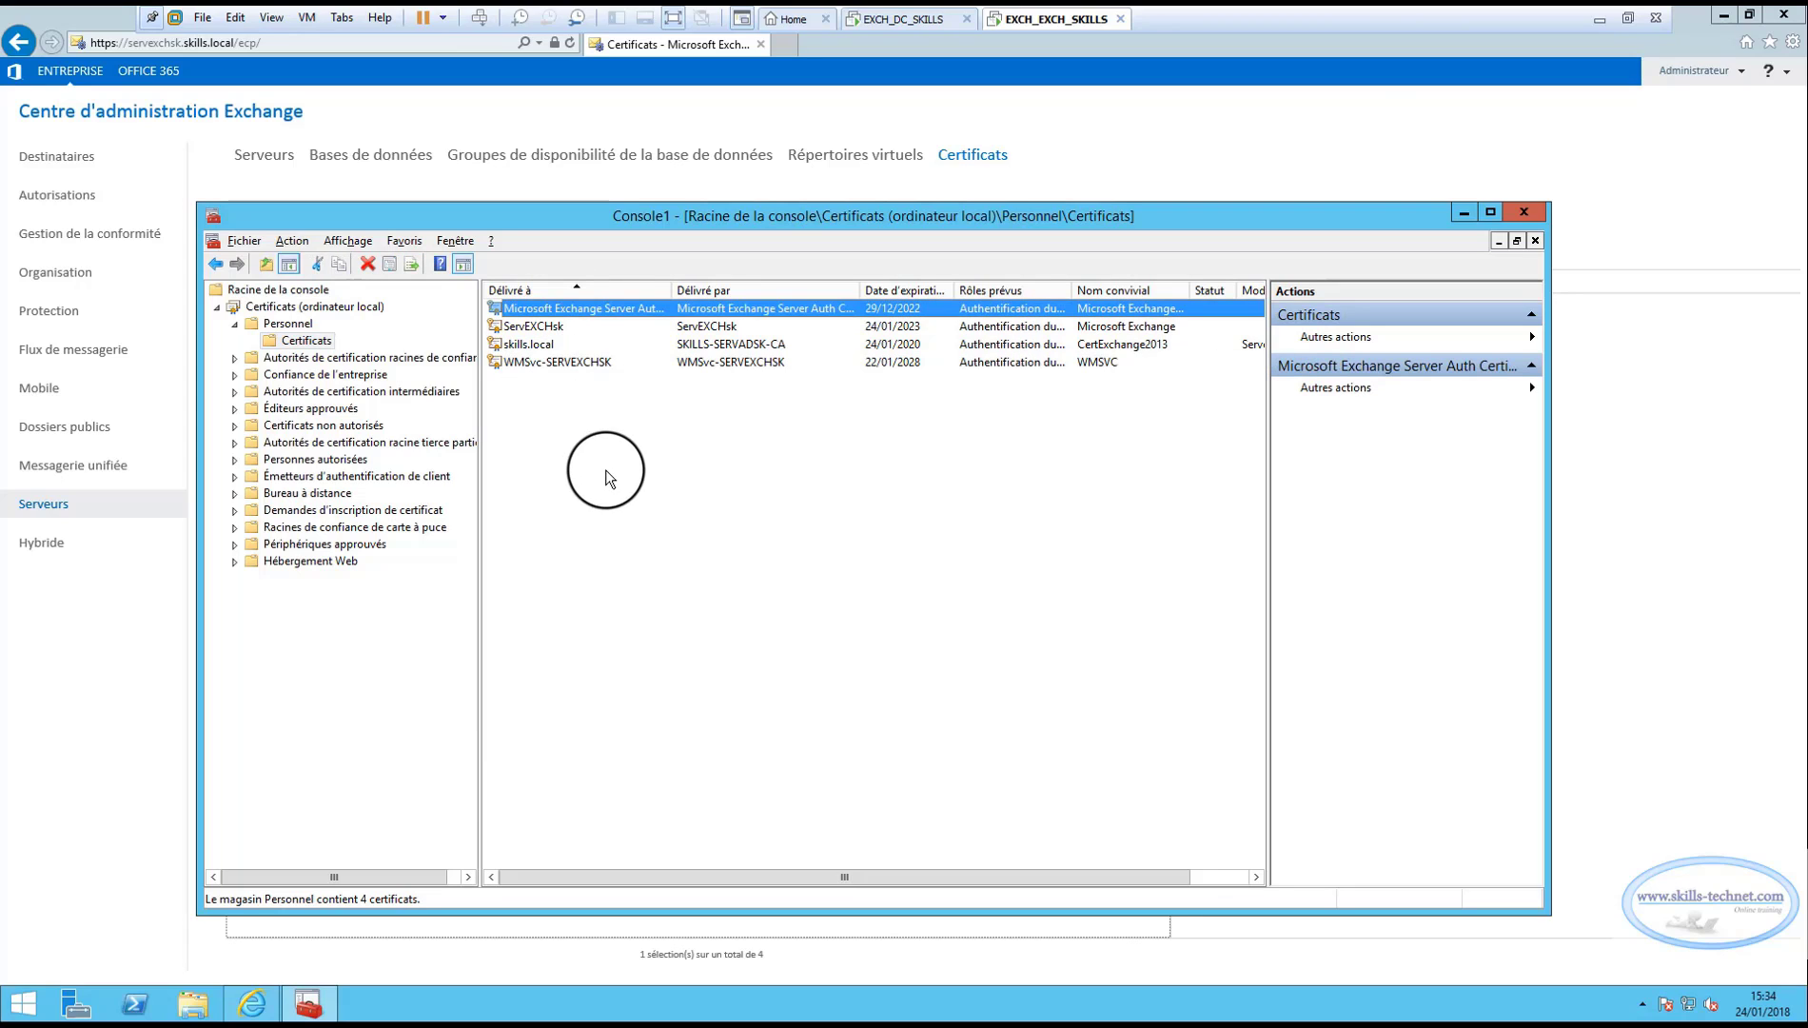
pyautogui.click(529, 344)
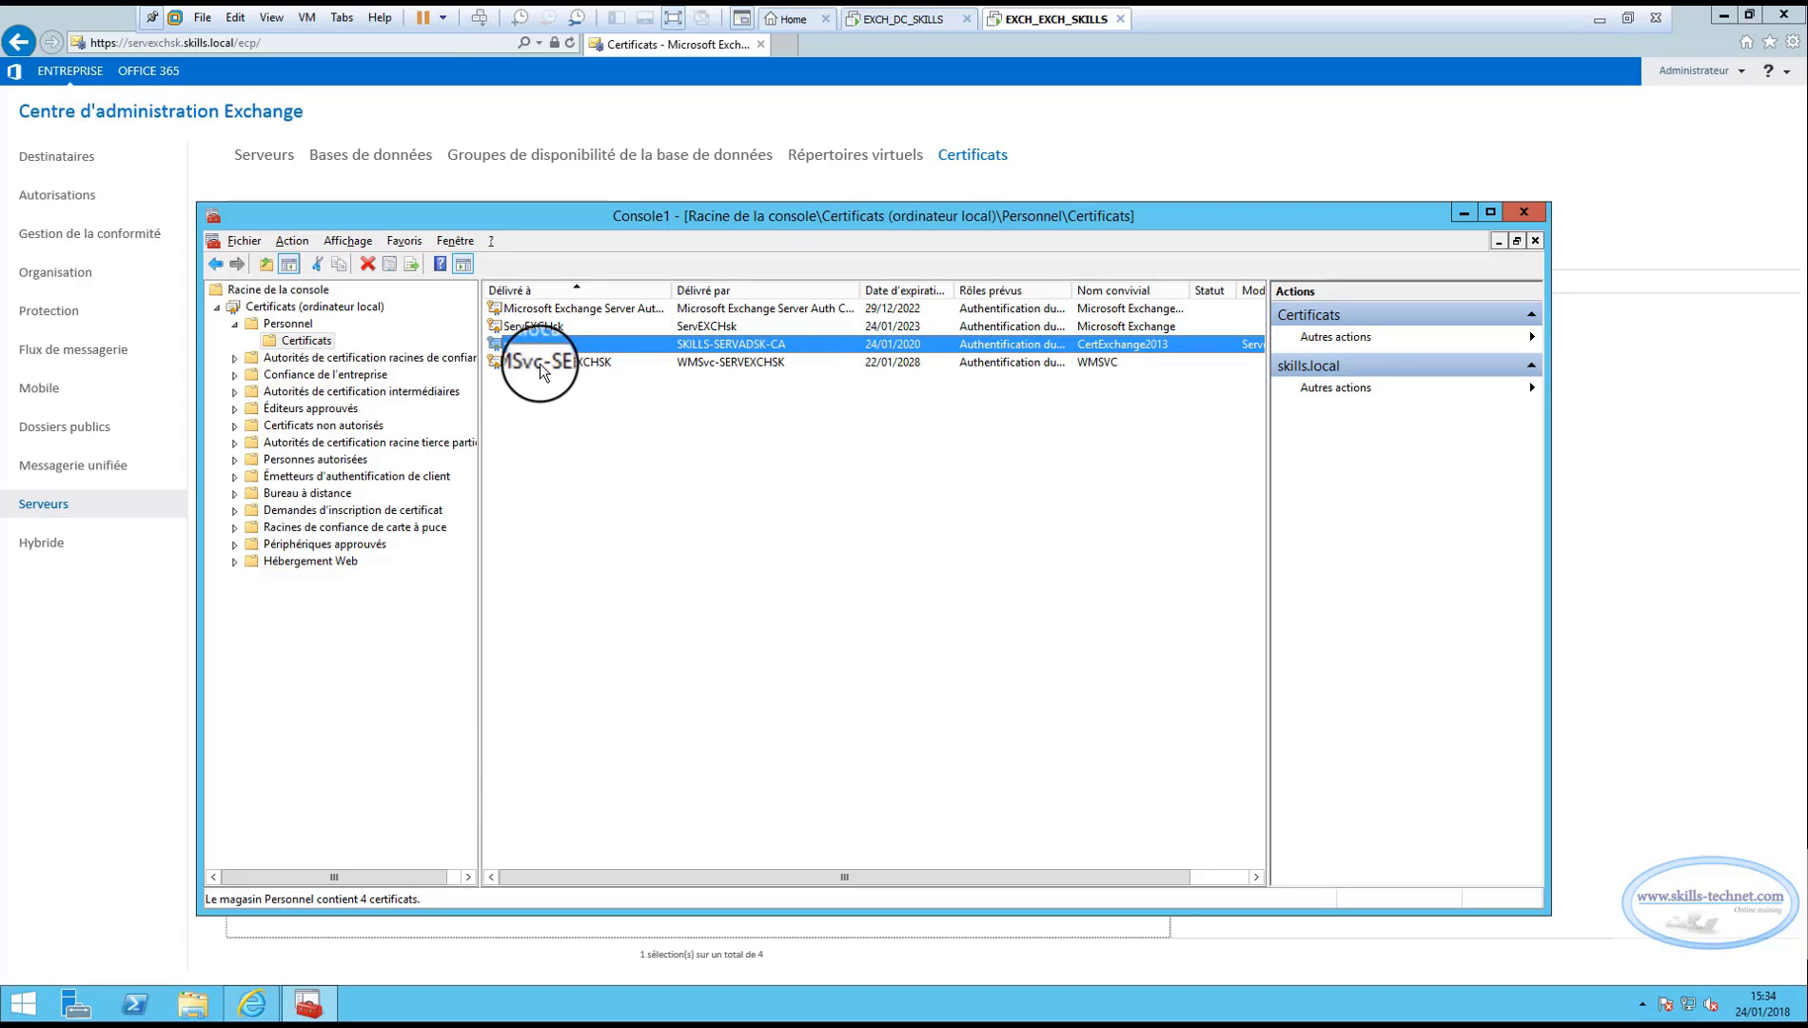
pyautogui.doubleClick(527, 343)
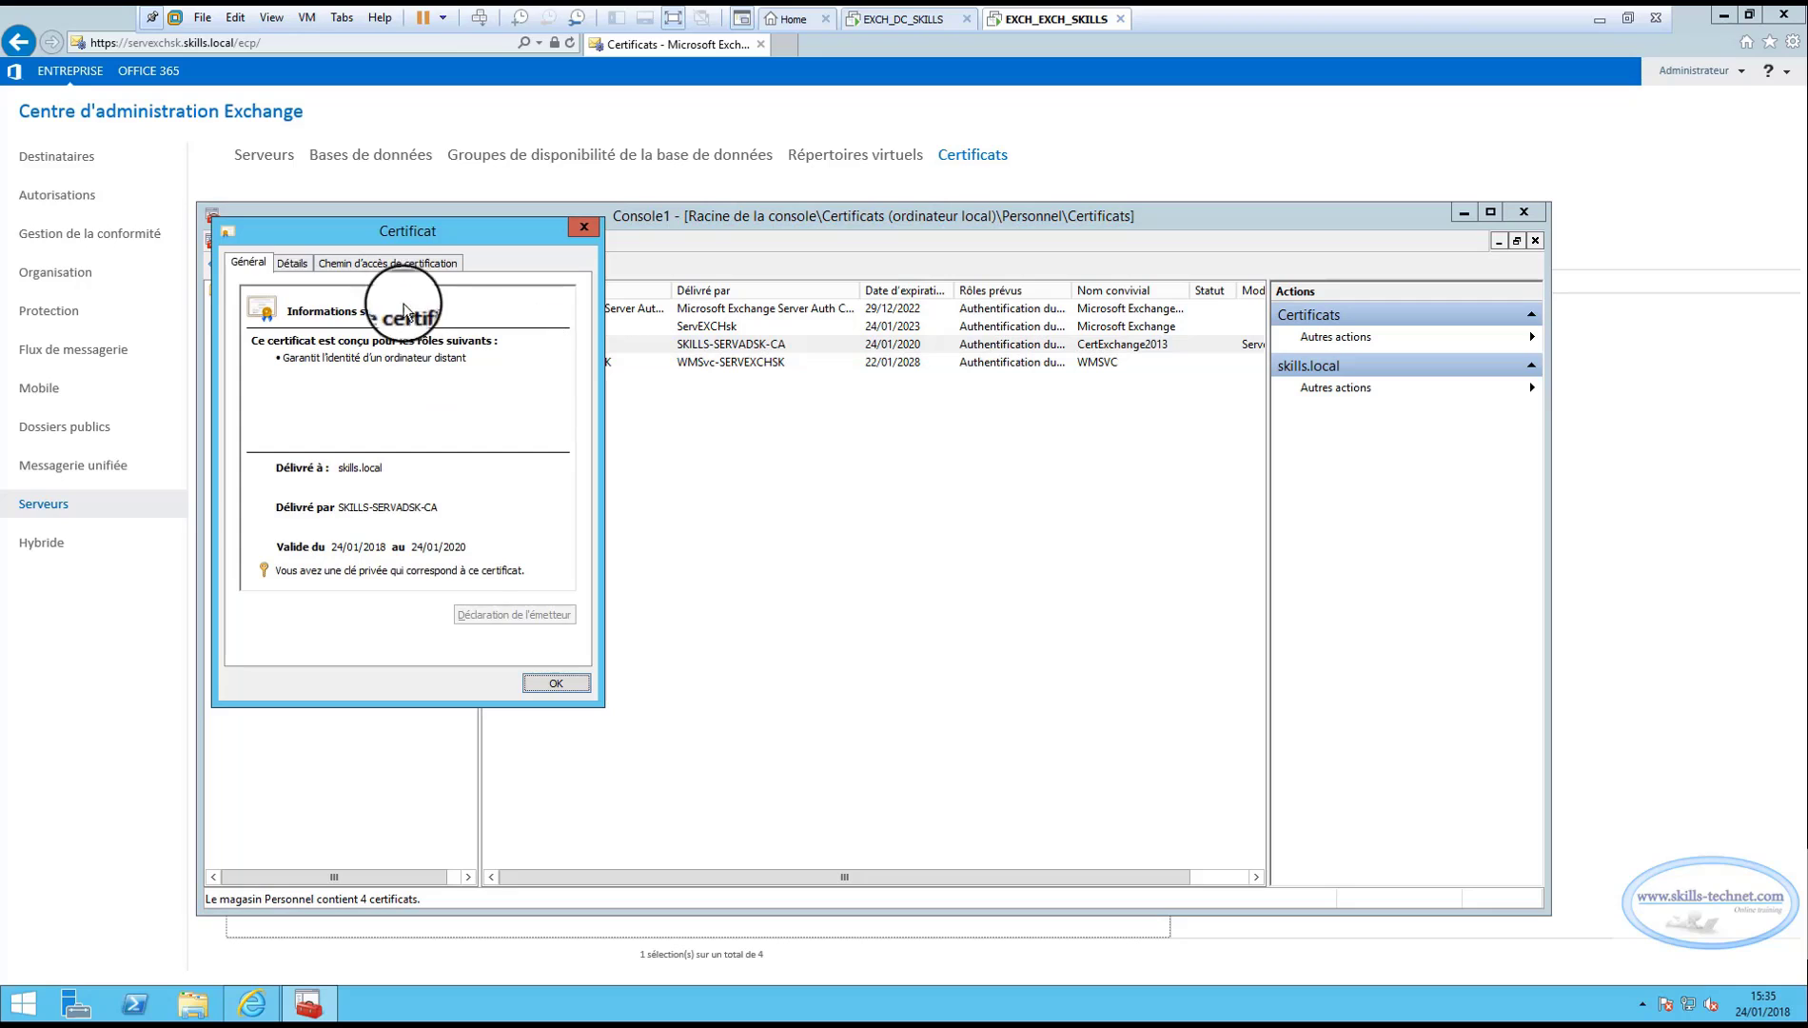
pyautogui.click(380, 264)
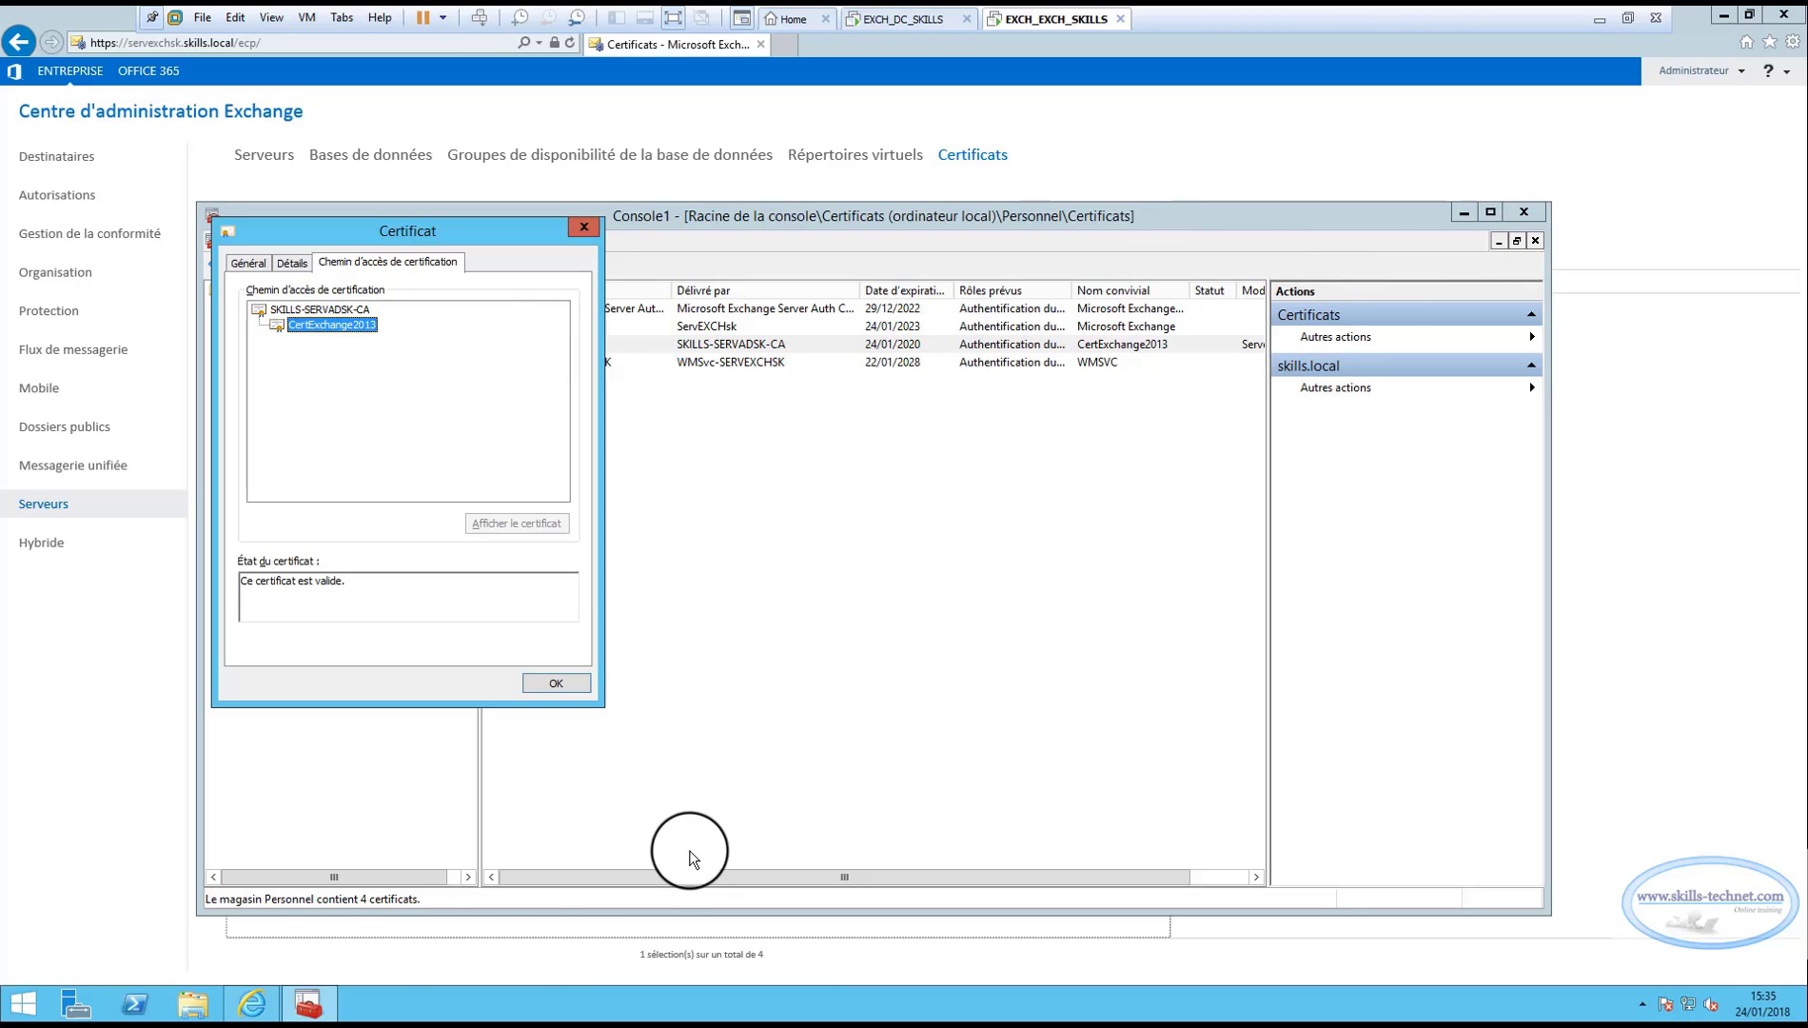
pyautogui.click(251, 1004)
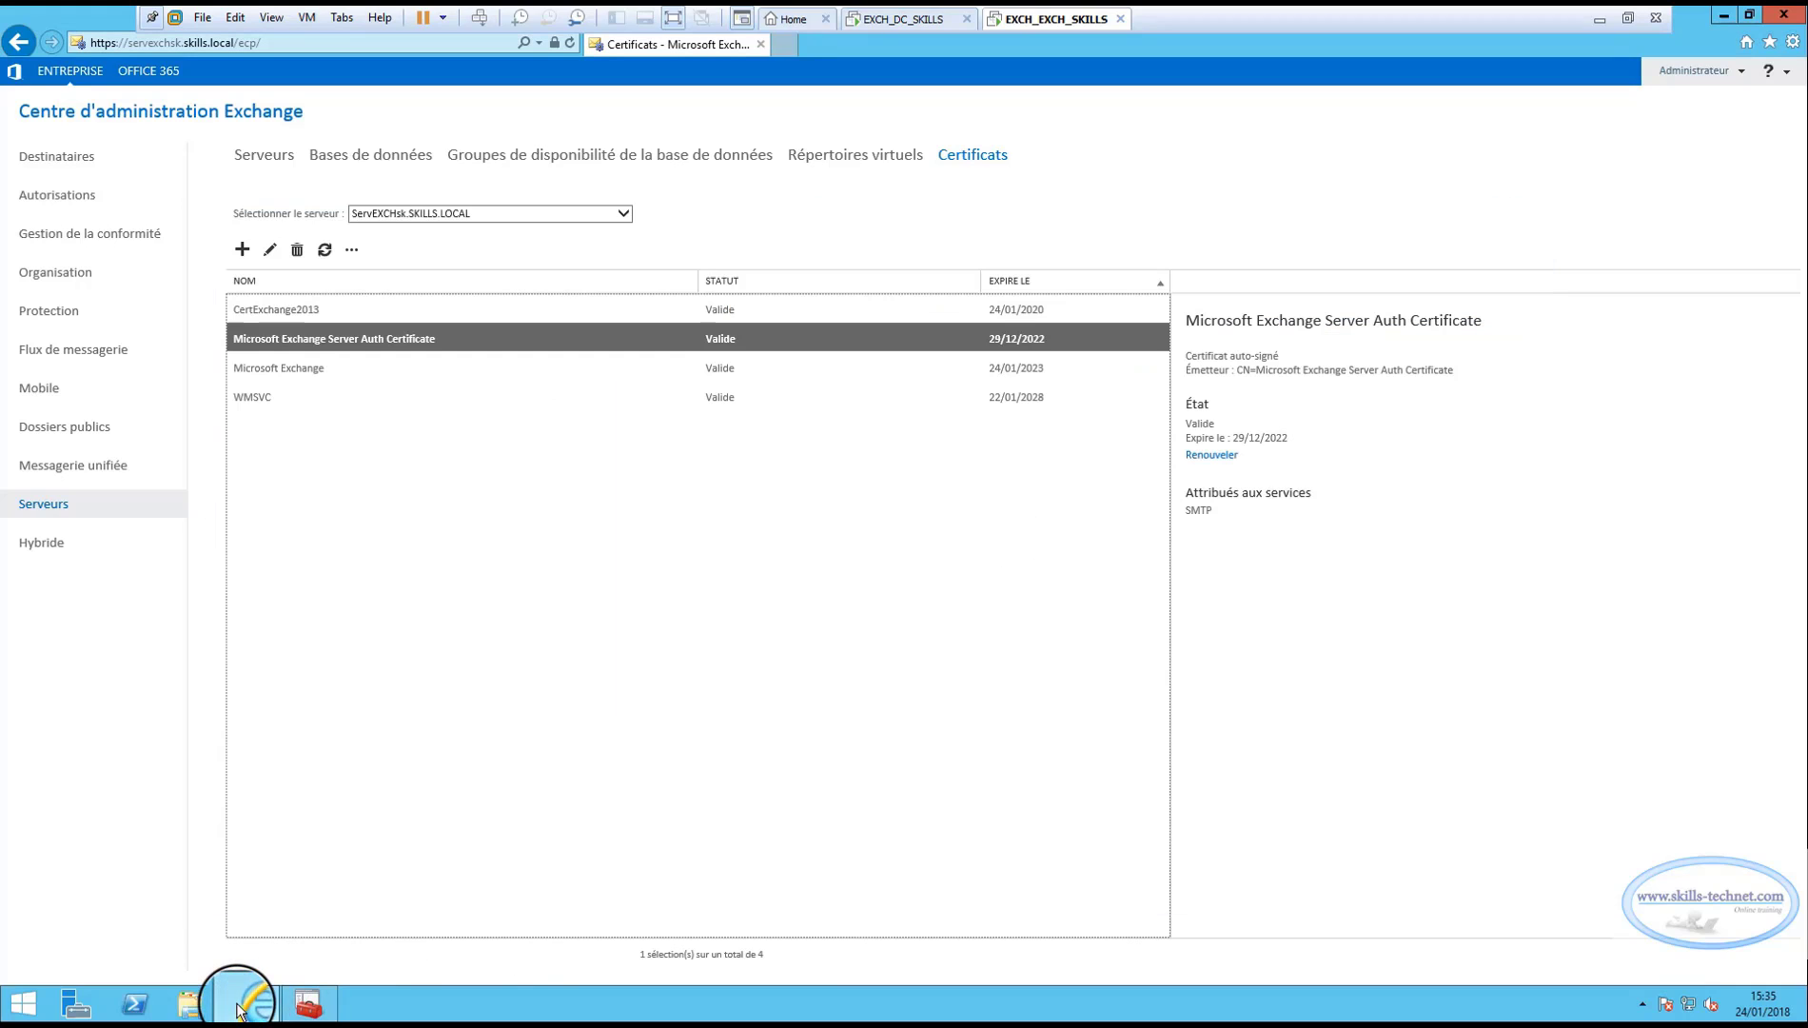
pyautogui.click(271, 311)
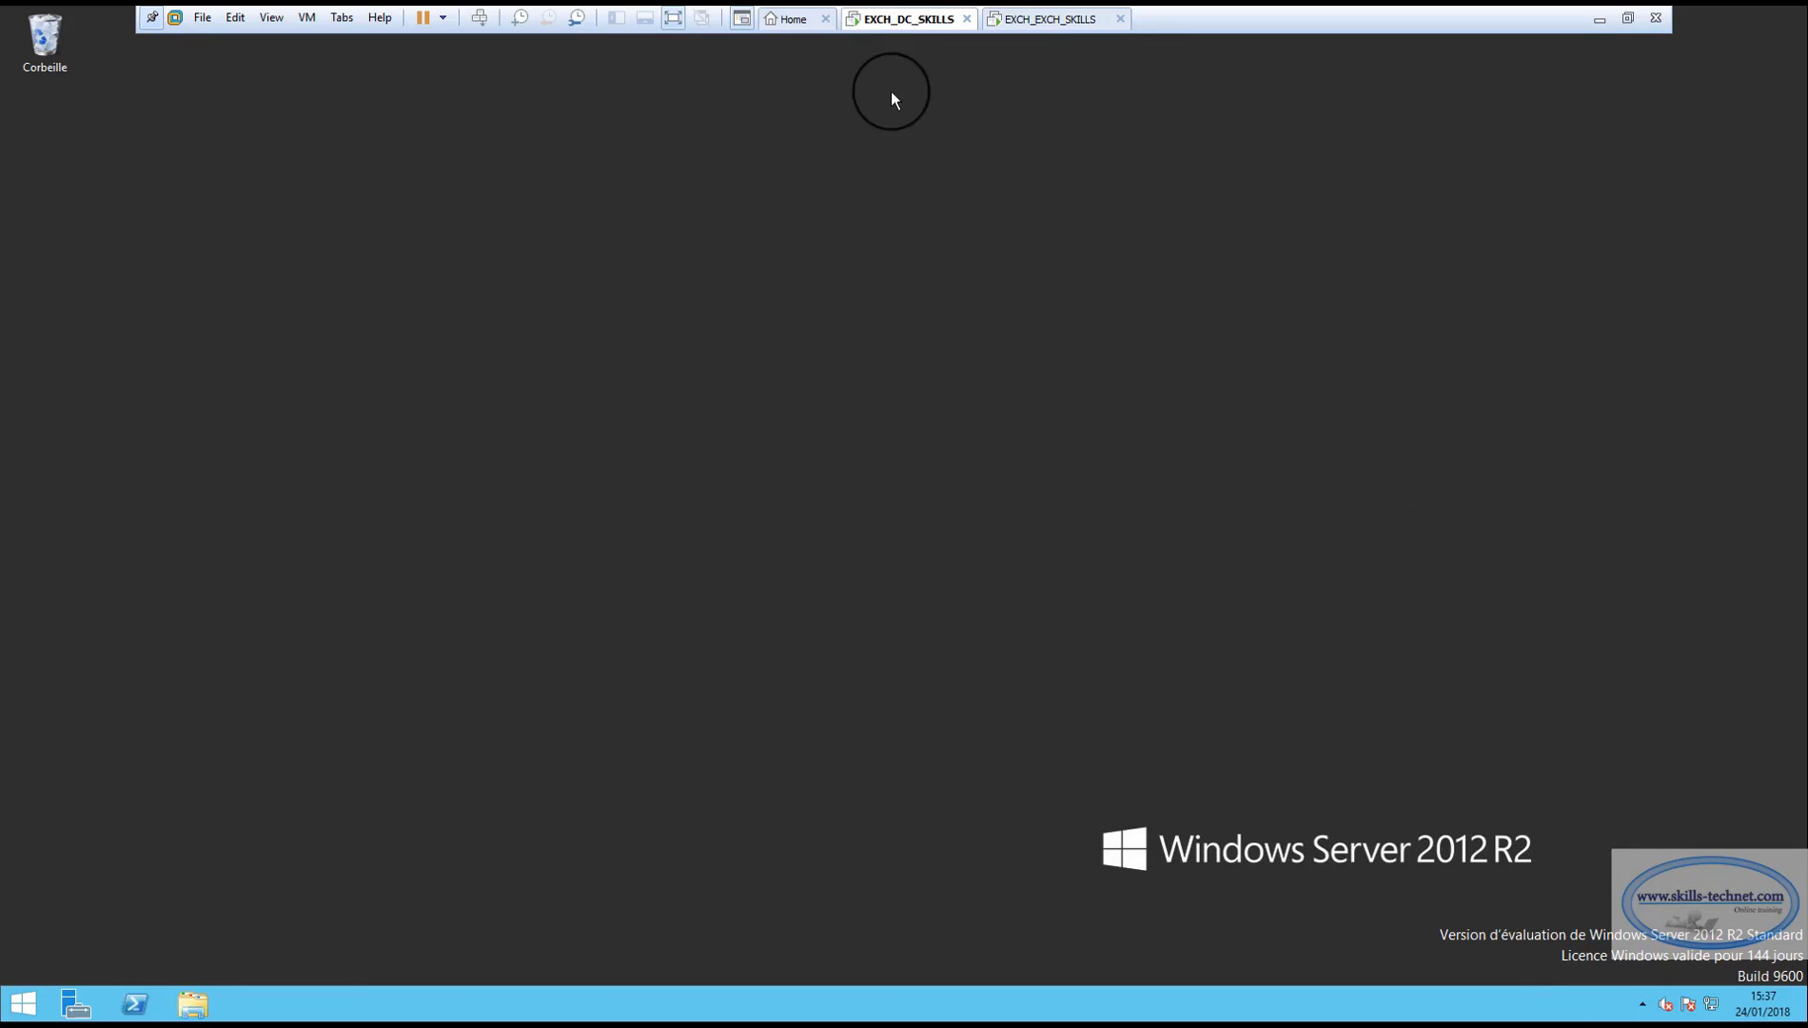
# Open Server Manager on the domain controller and its Tools menu.
pyautogui.click(76, 1004)
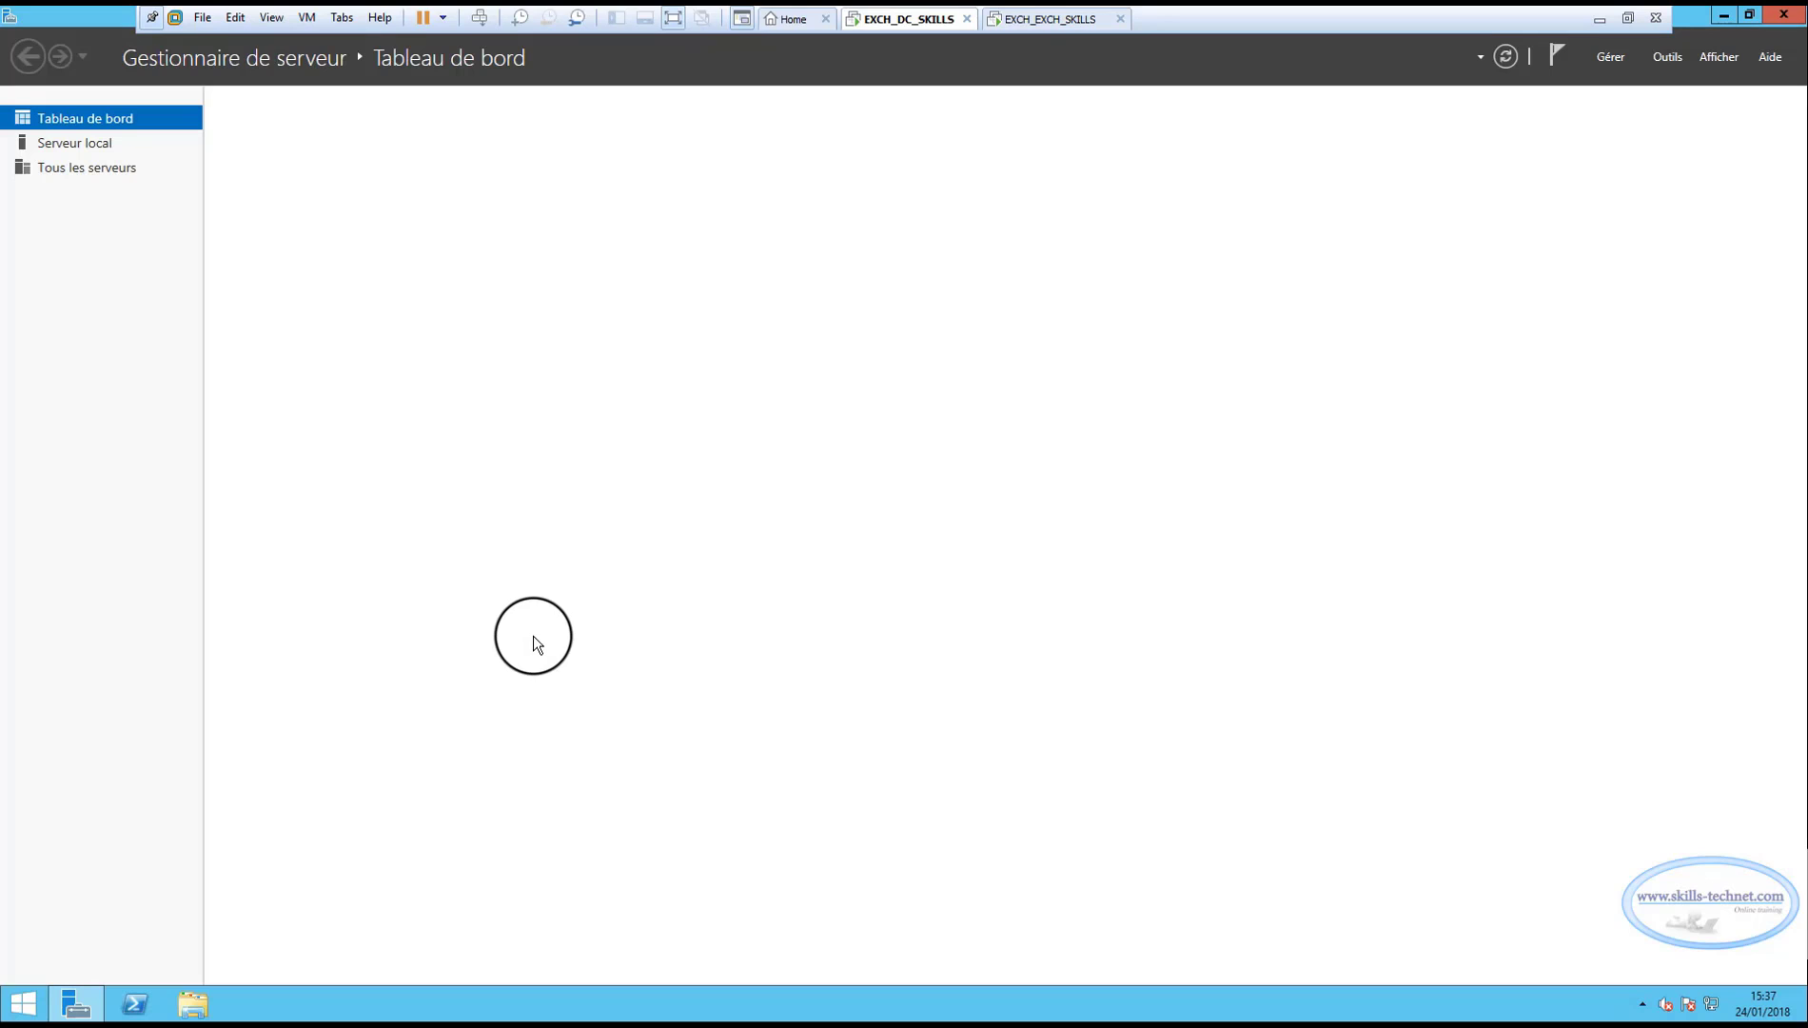
pyautogui.click(1667, 57)
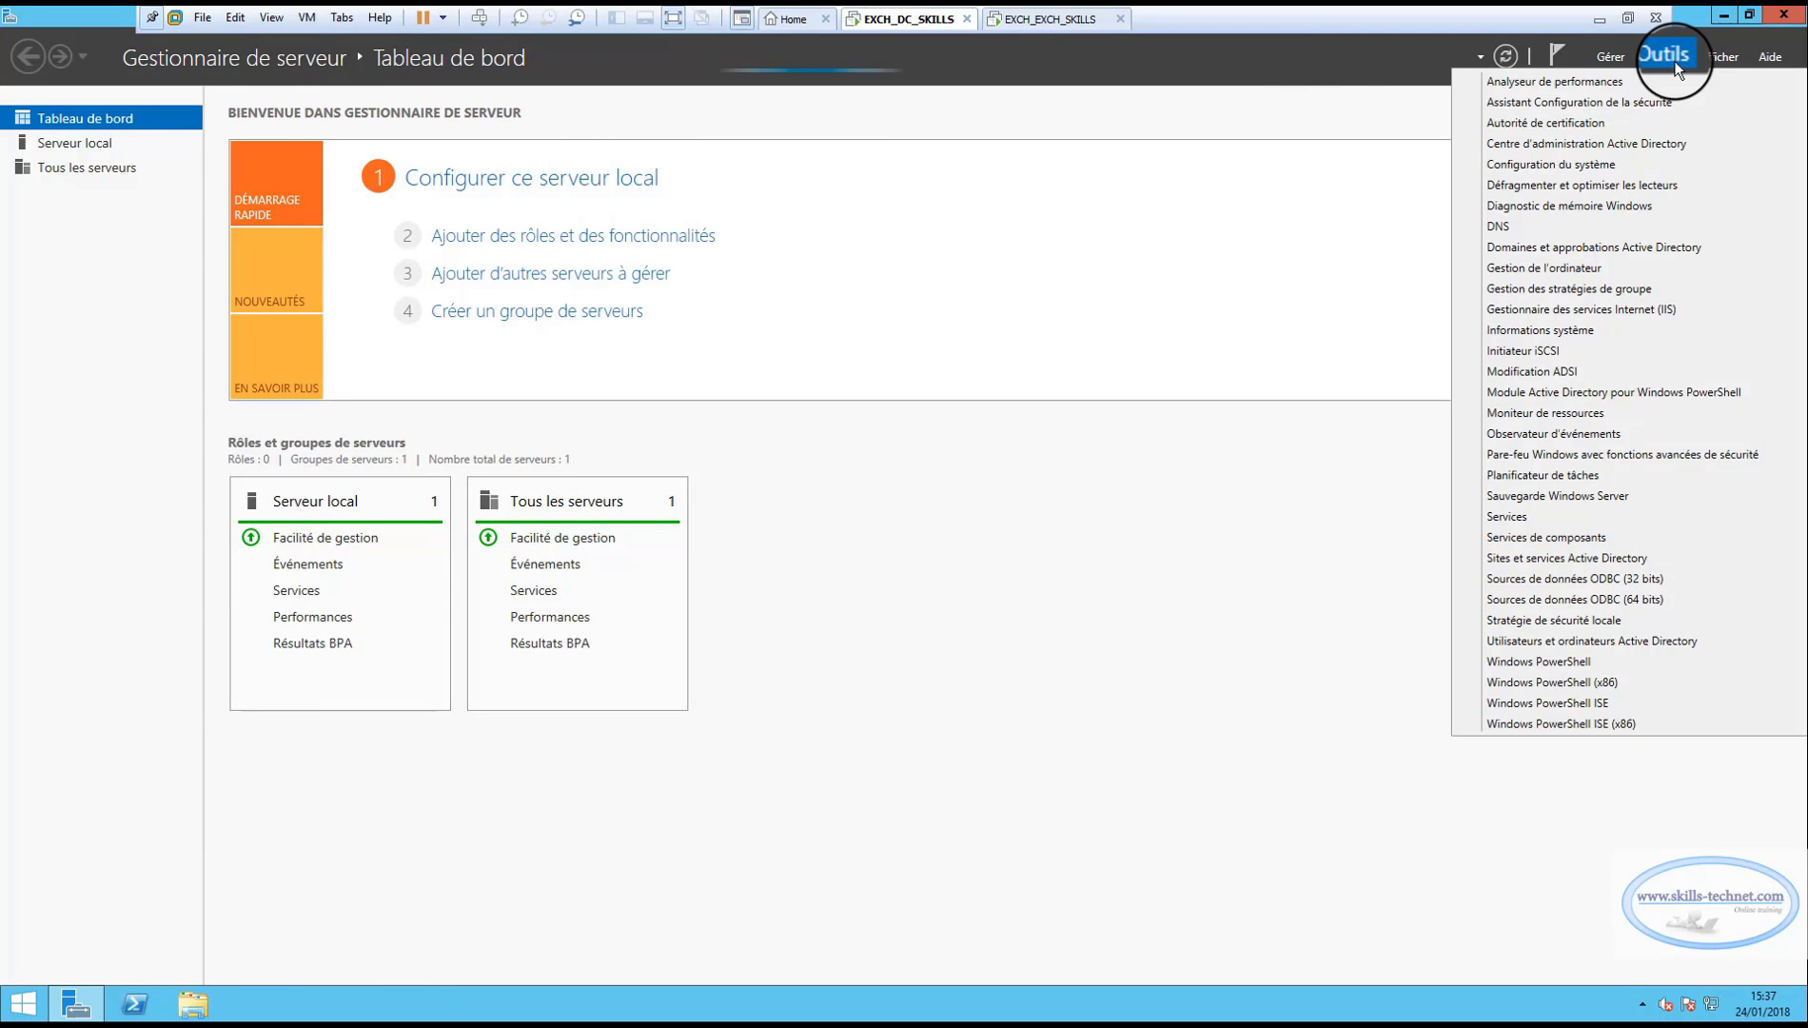
# Launch Group Policy Management full-screen and expand Forest > Domaines > SKILLS.LOCAL > Domain Controllers.
pyautogui.click(1532, 293)
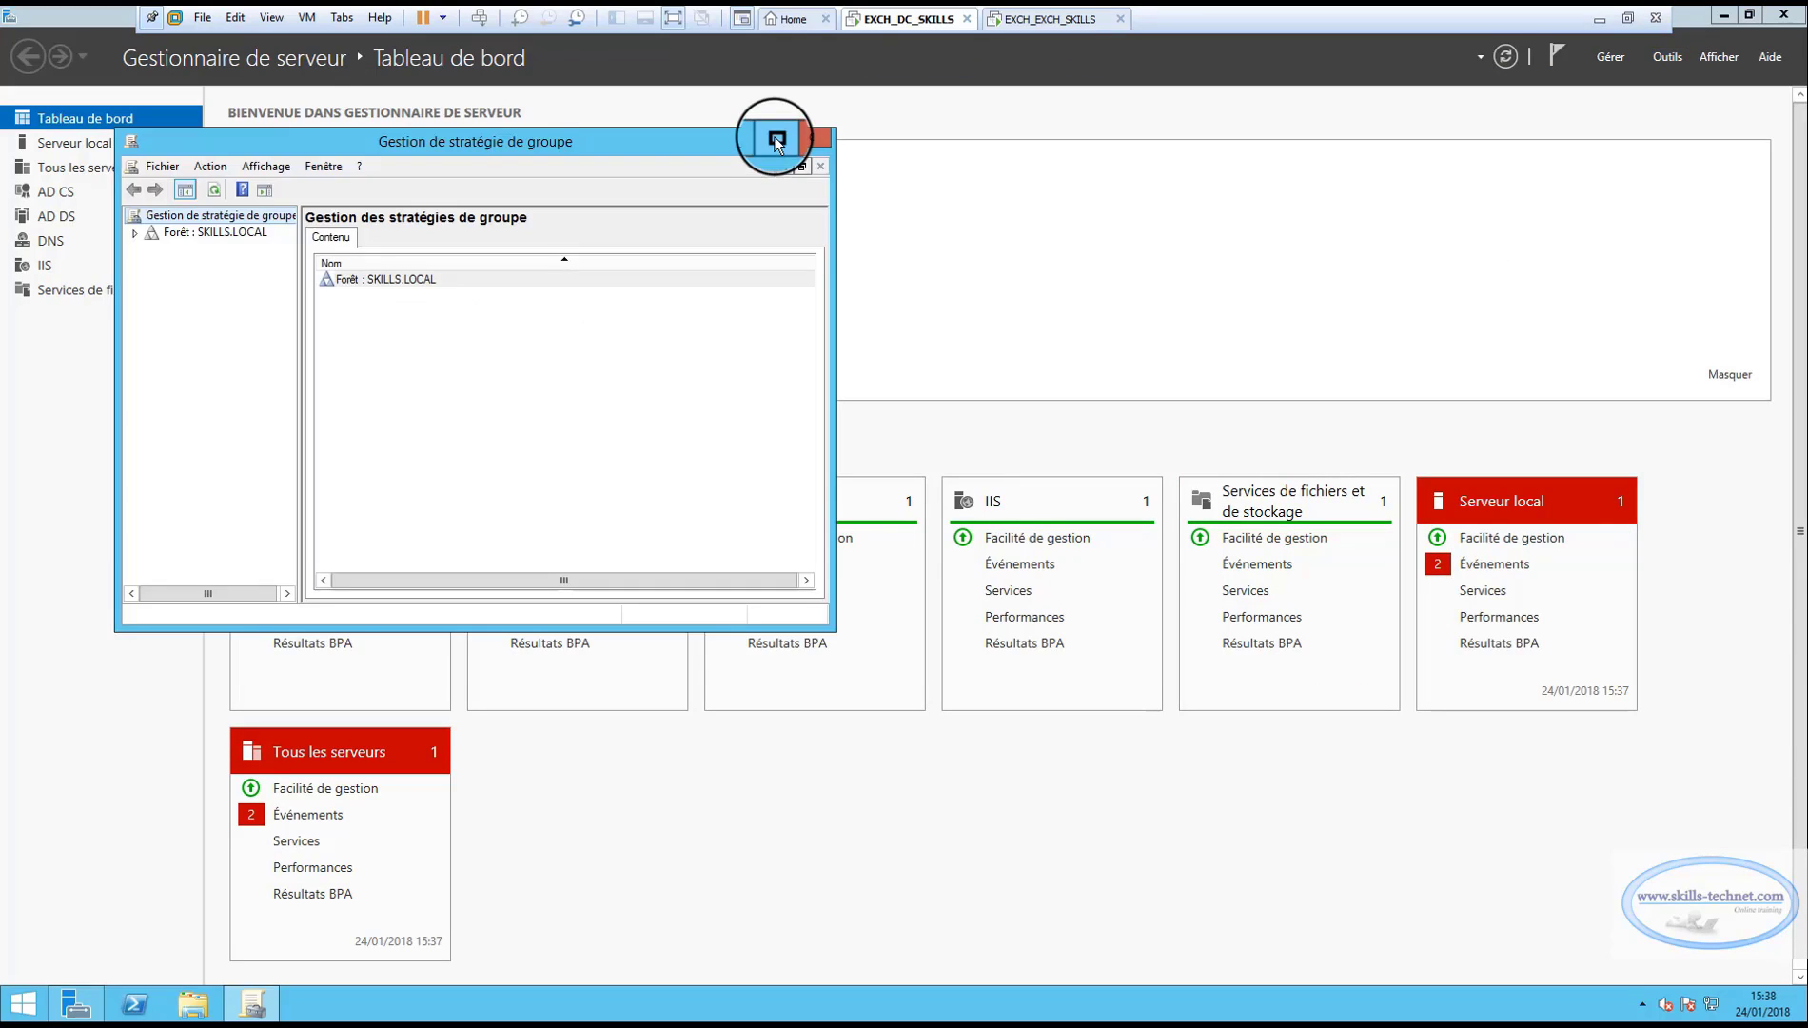
pyautogui.click(778, 133)
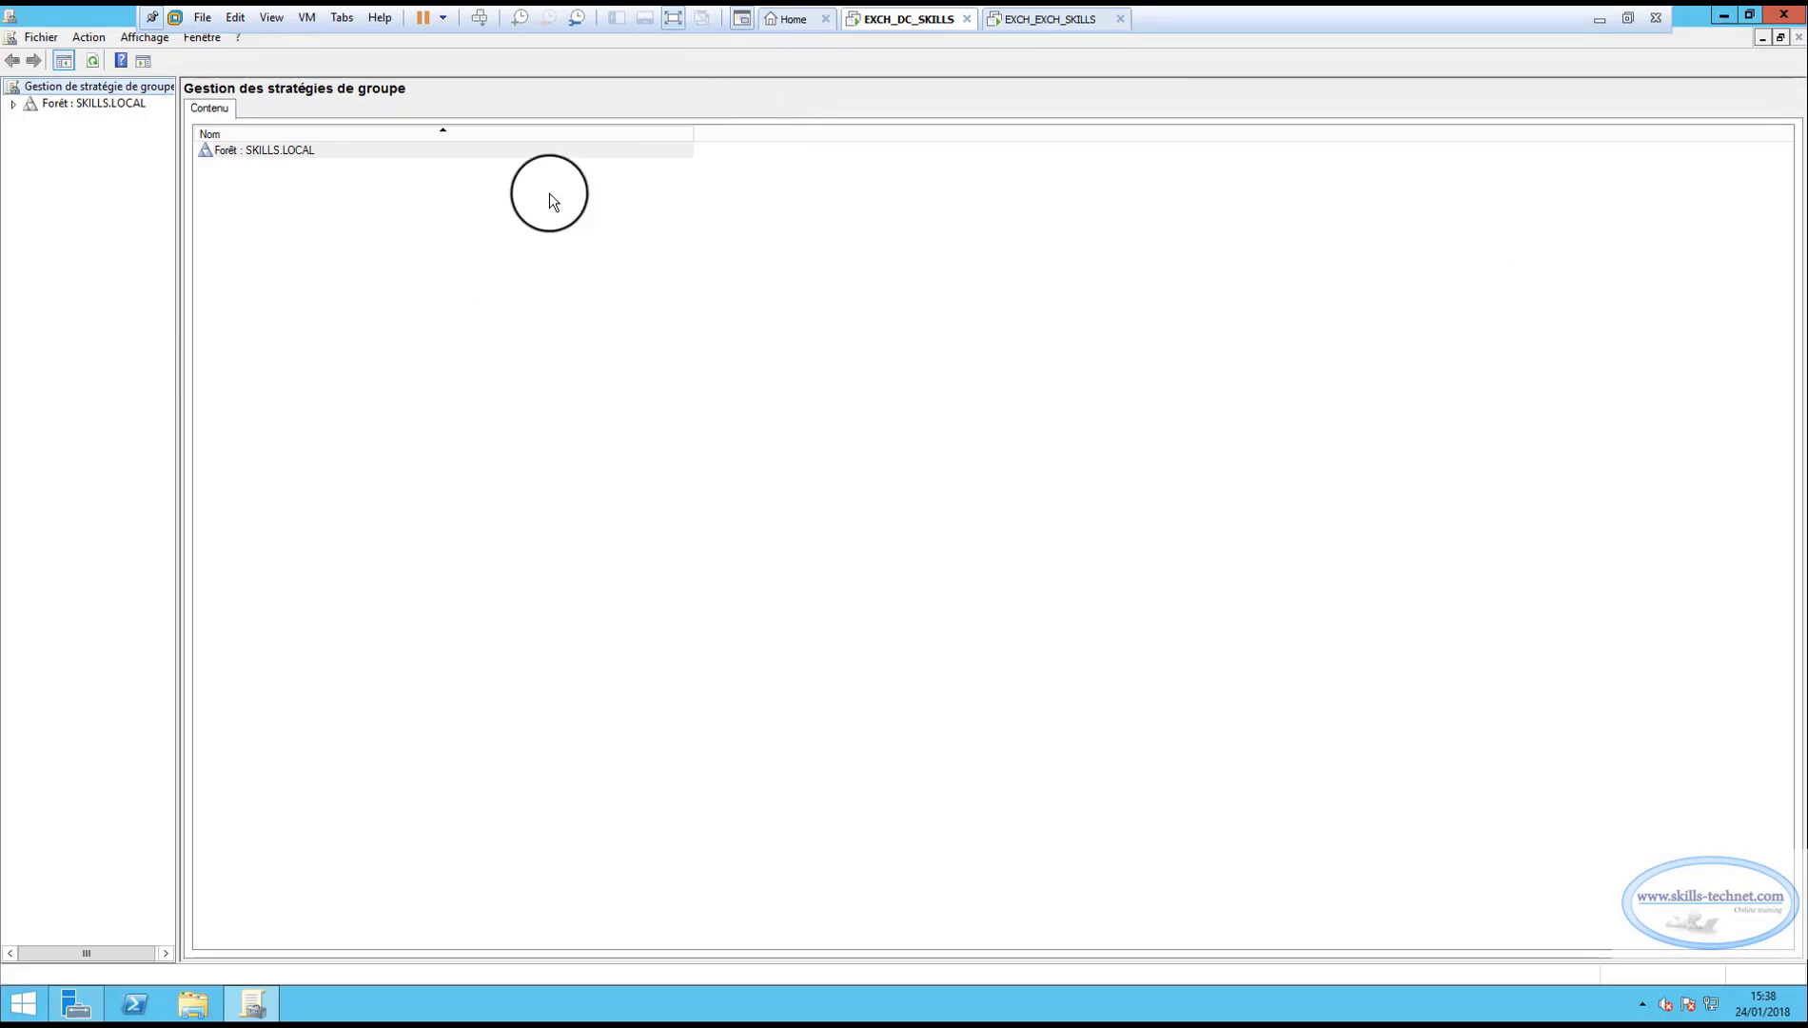
pyautogui.click(180, 341)
pyautogui.moveTo(238, 333); pyautogui.dragTo(314, 333)
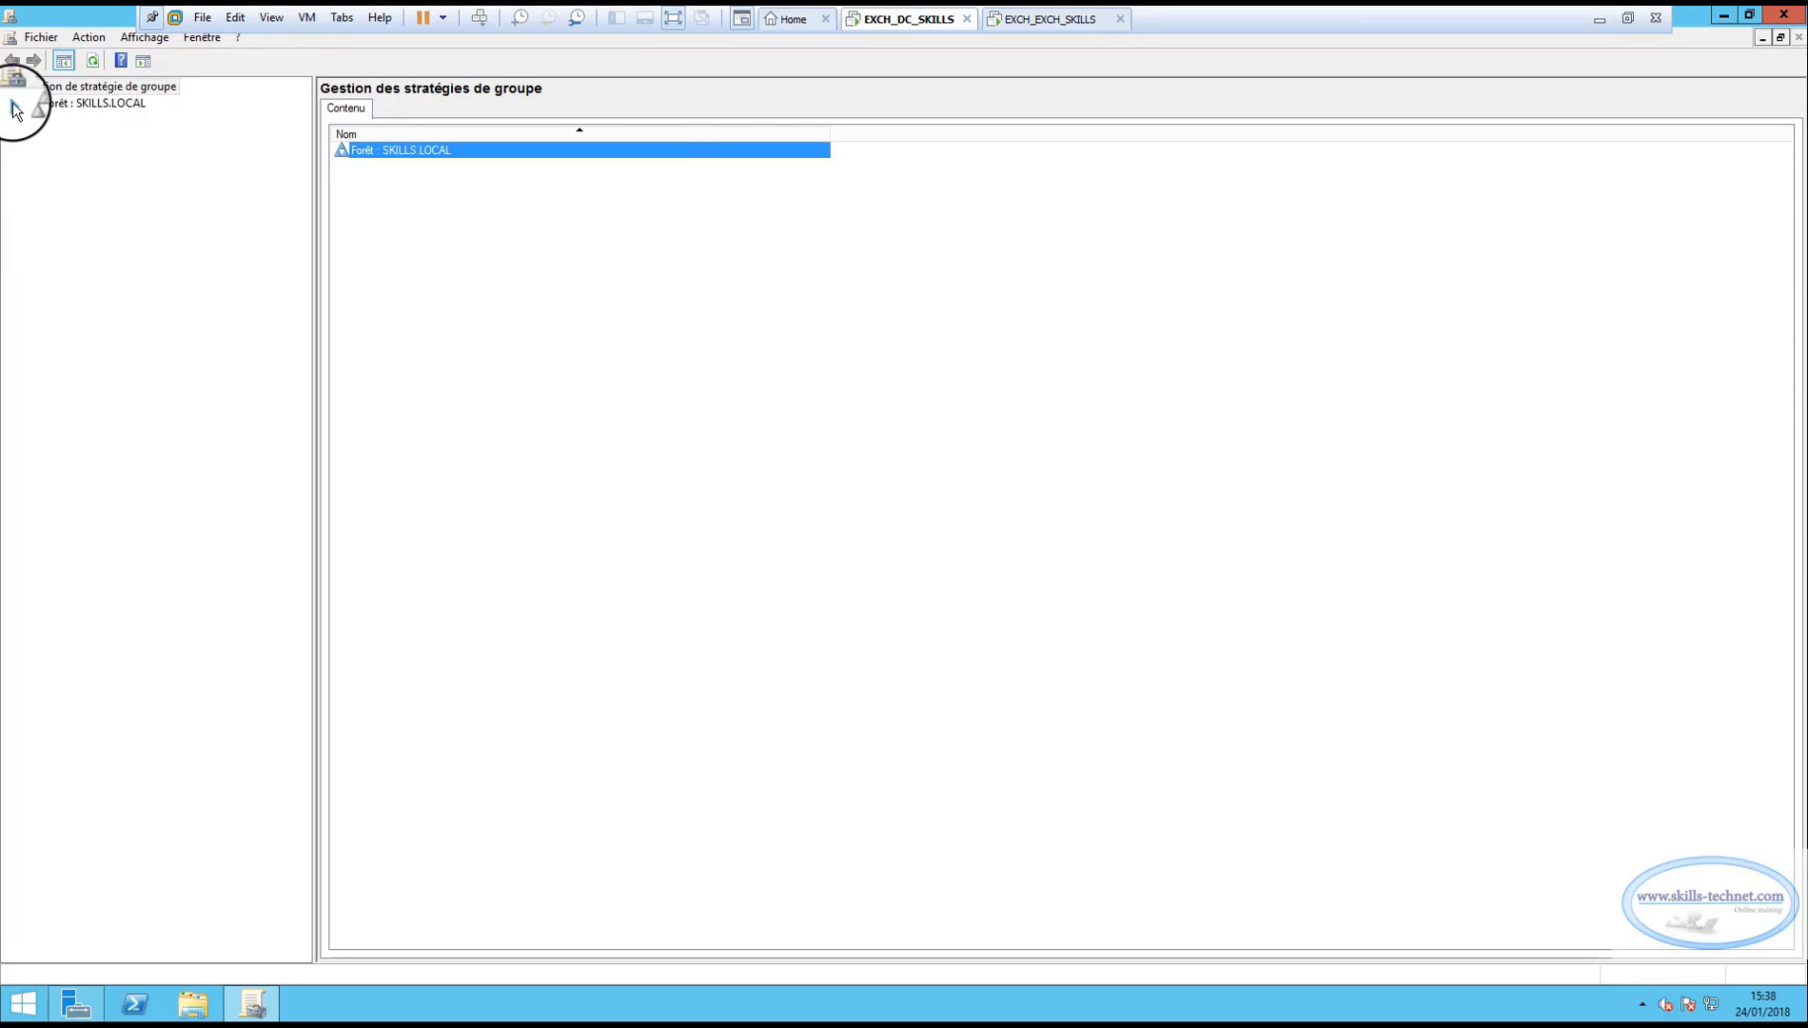
pyautogui.click(14, 103)
pyautogui.click(31, 121)
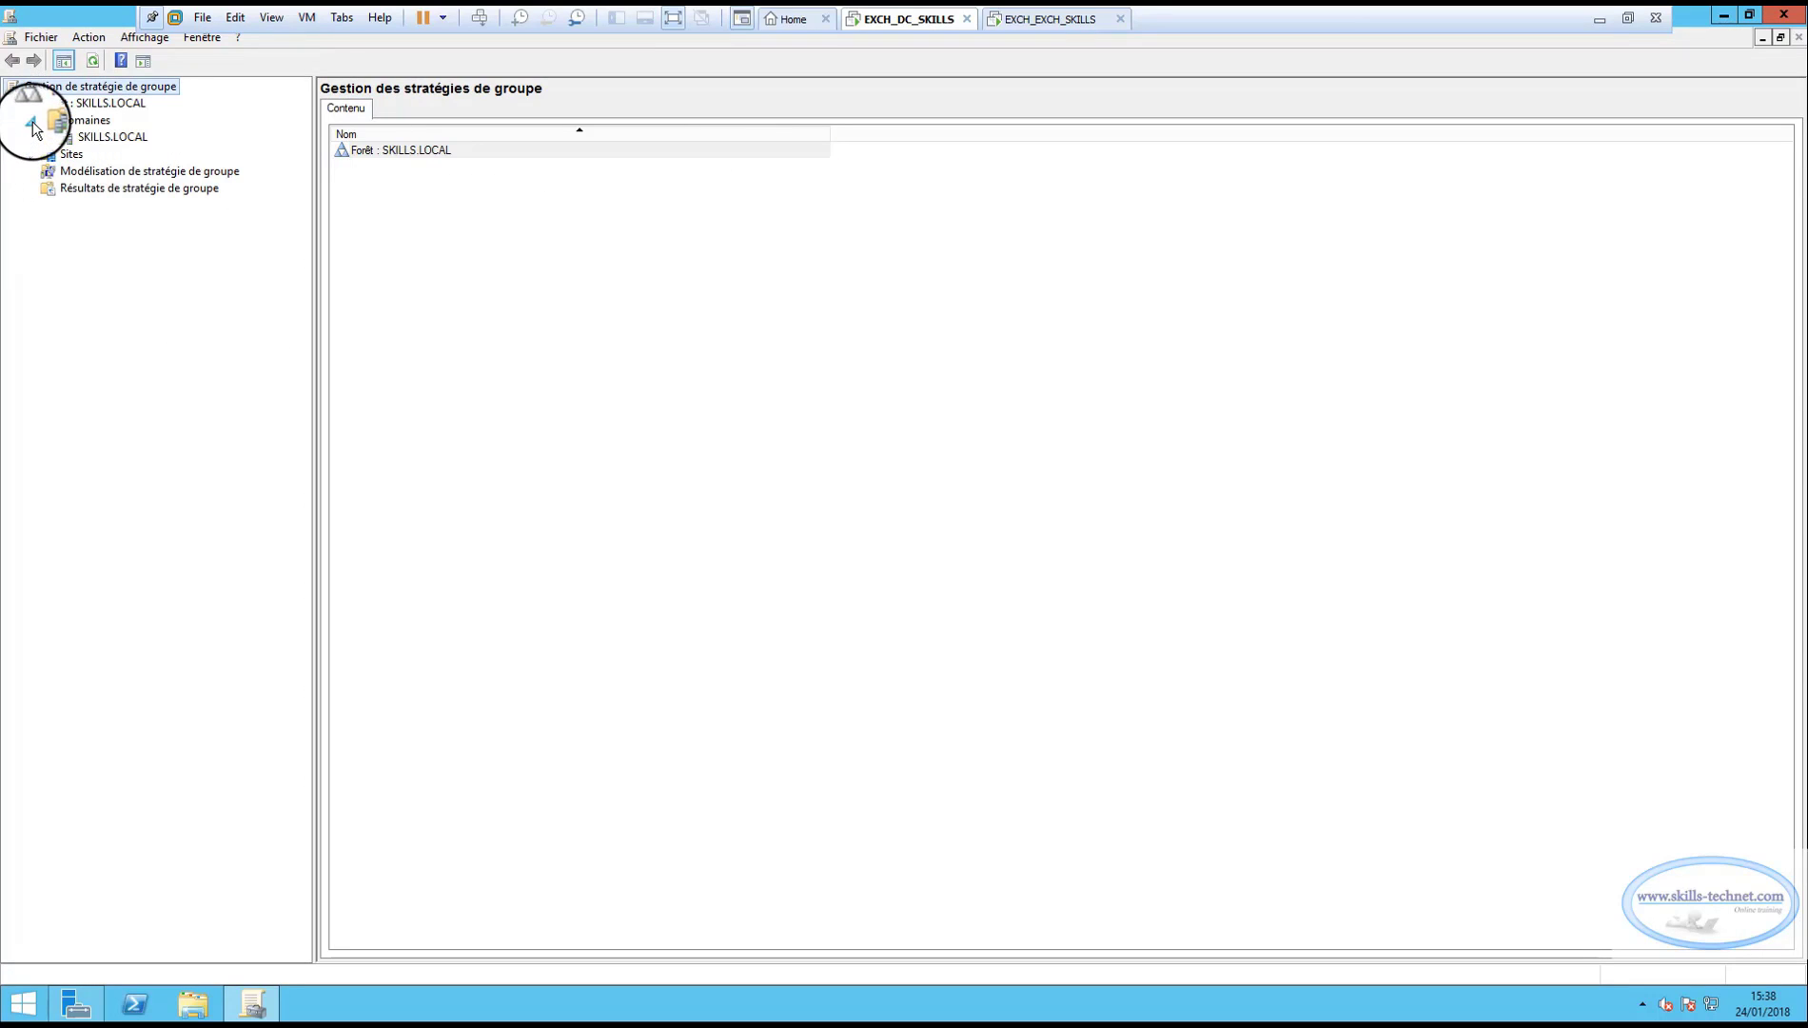
pyautogui.click(49, 137)
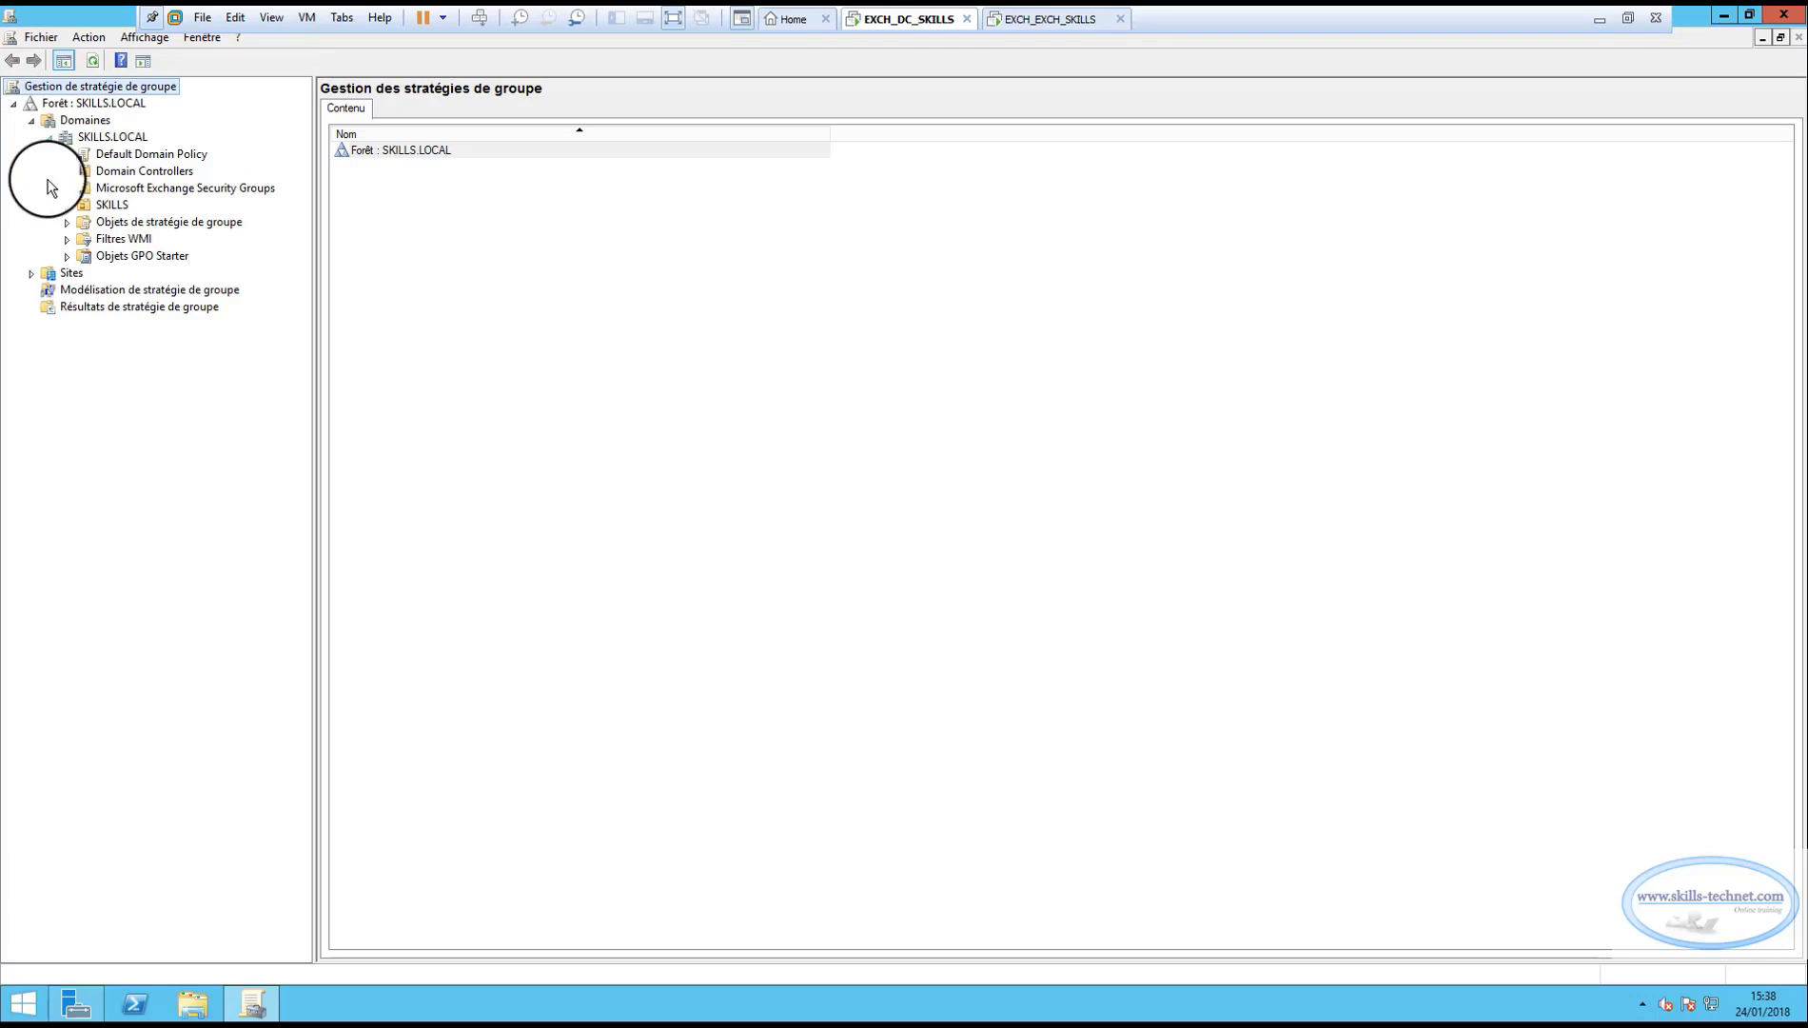
pyautogui.click(67, 171)
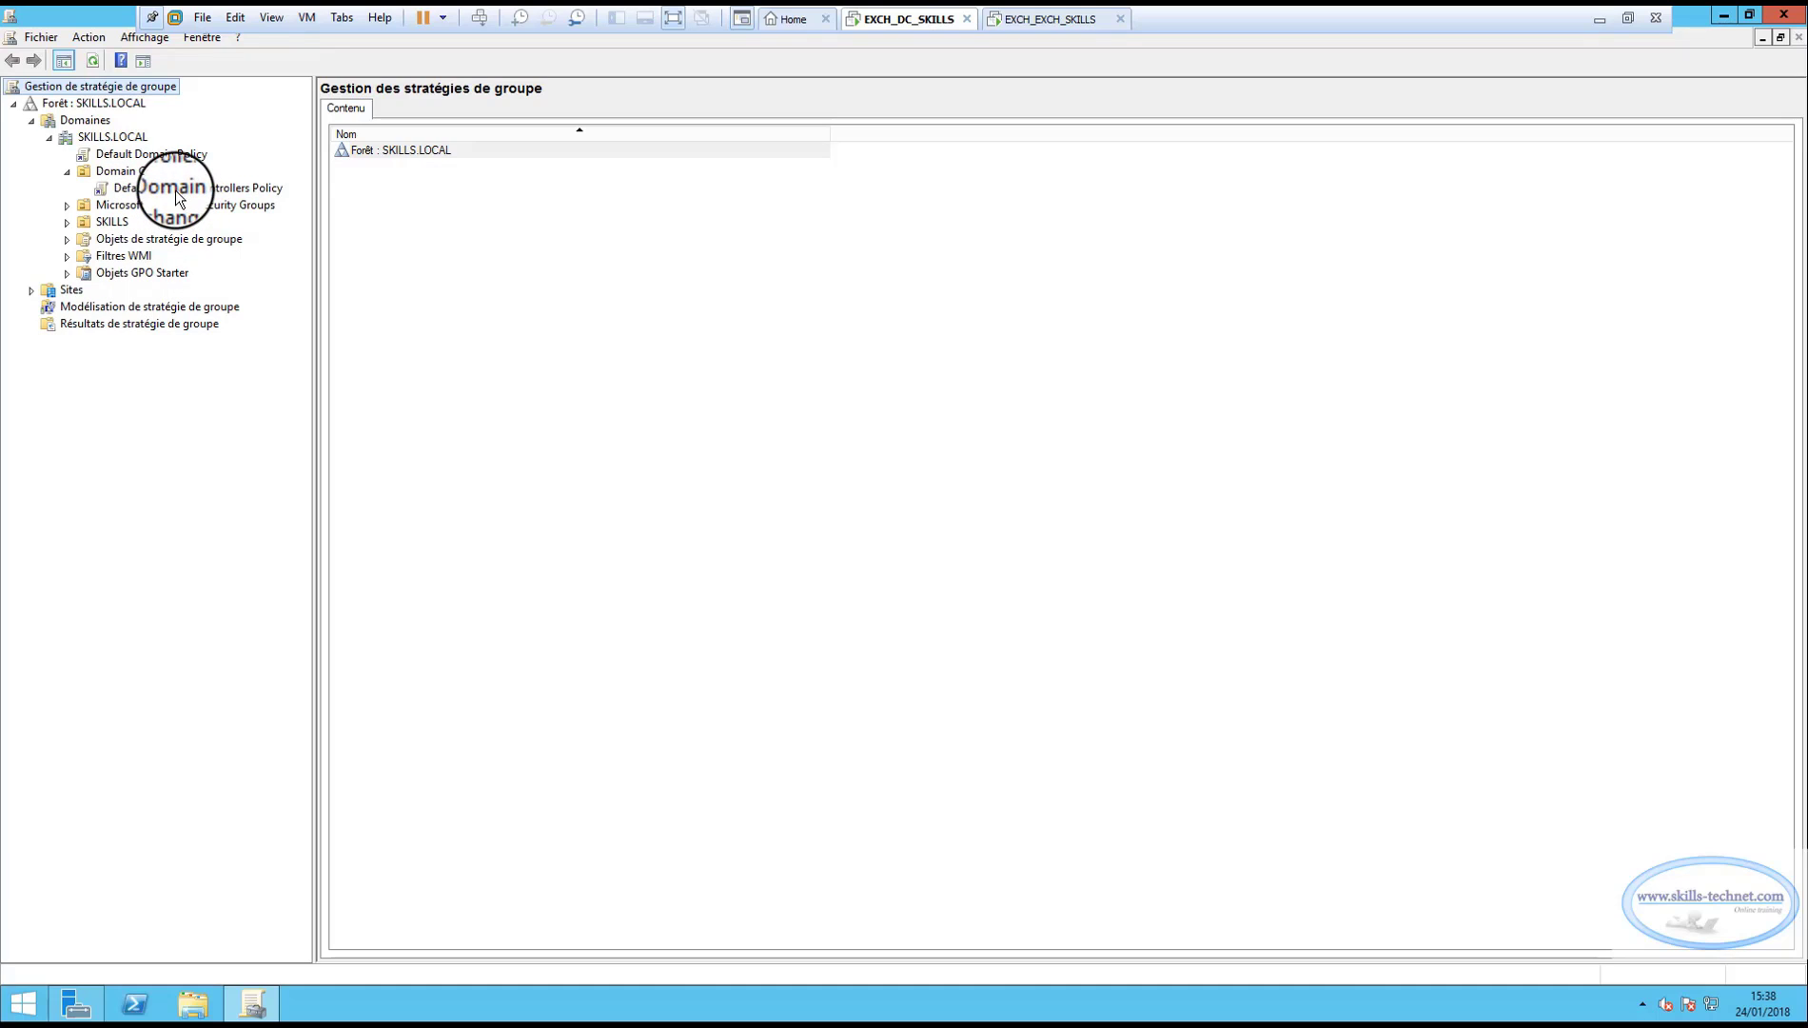
# Edit Default Domain Controllers Policy and browse to Public Key Policies > Trusted Root Certification Authorities.
pyautogui.rightClick(175, 188)
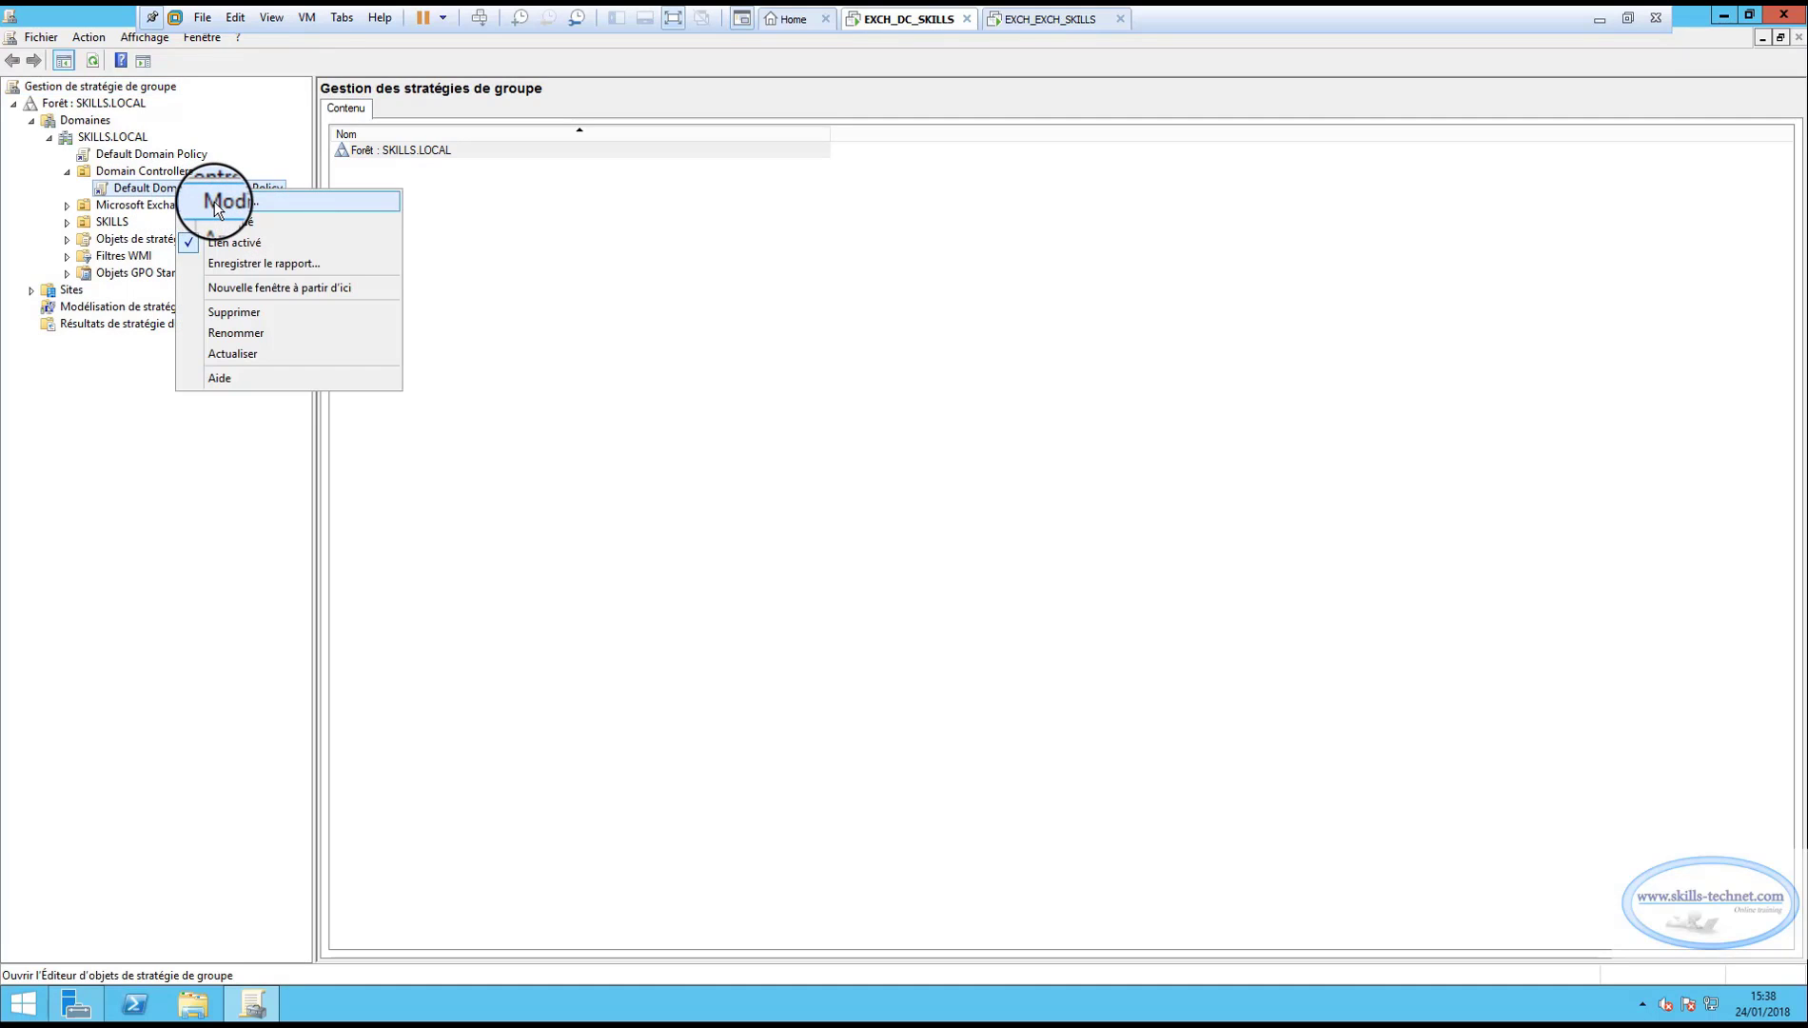
pyautogui.click(215, 201)
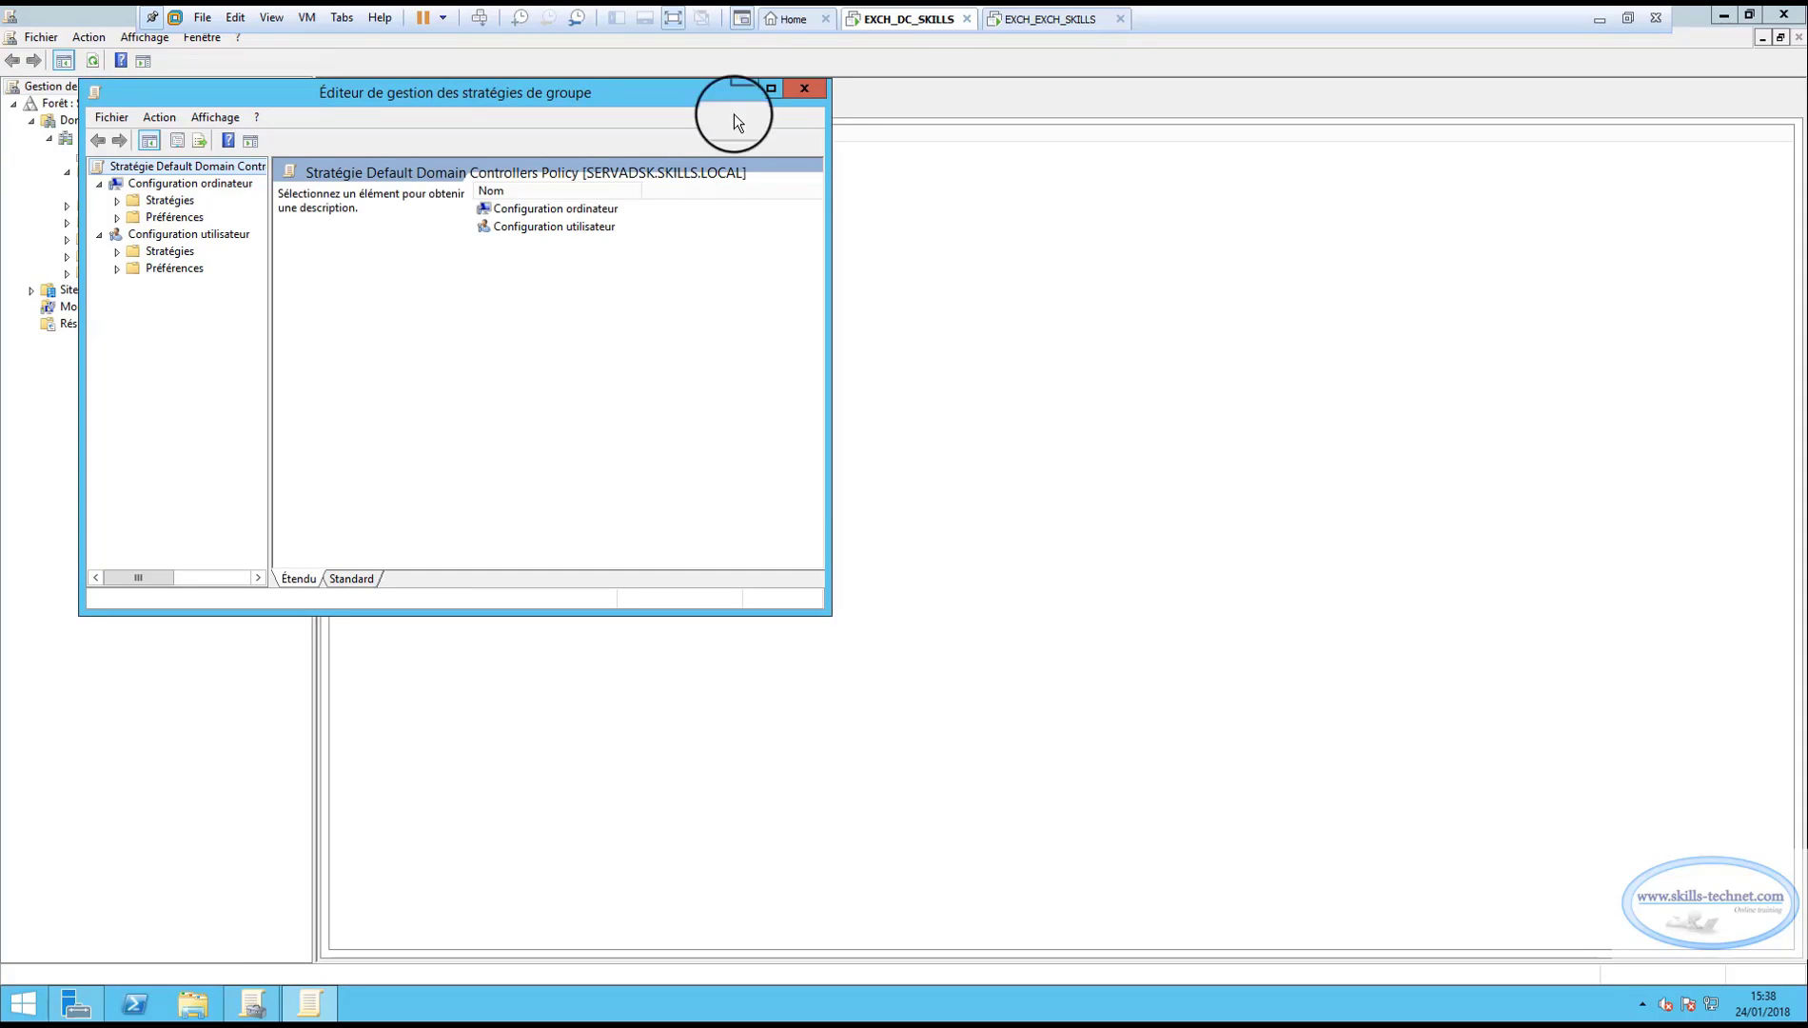
pyautogui.click(770, 90)
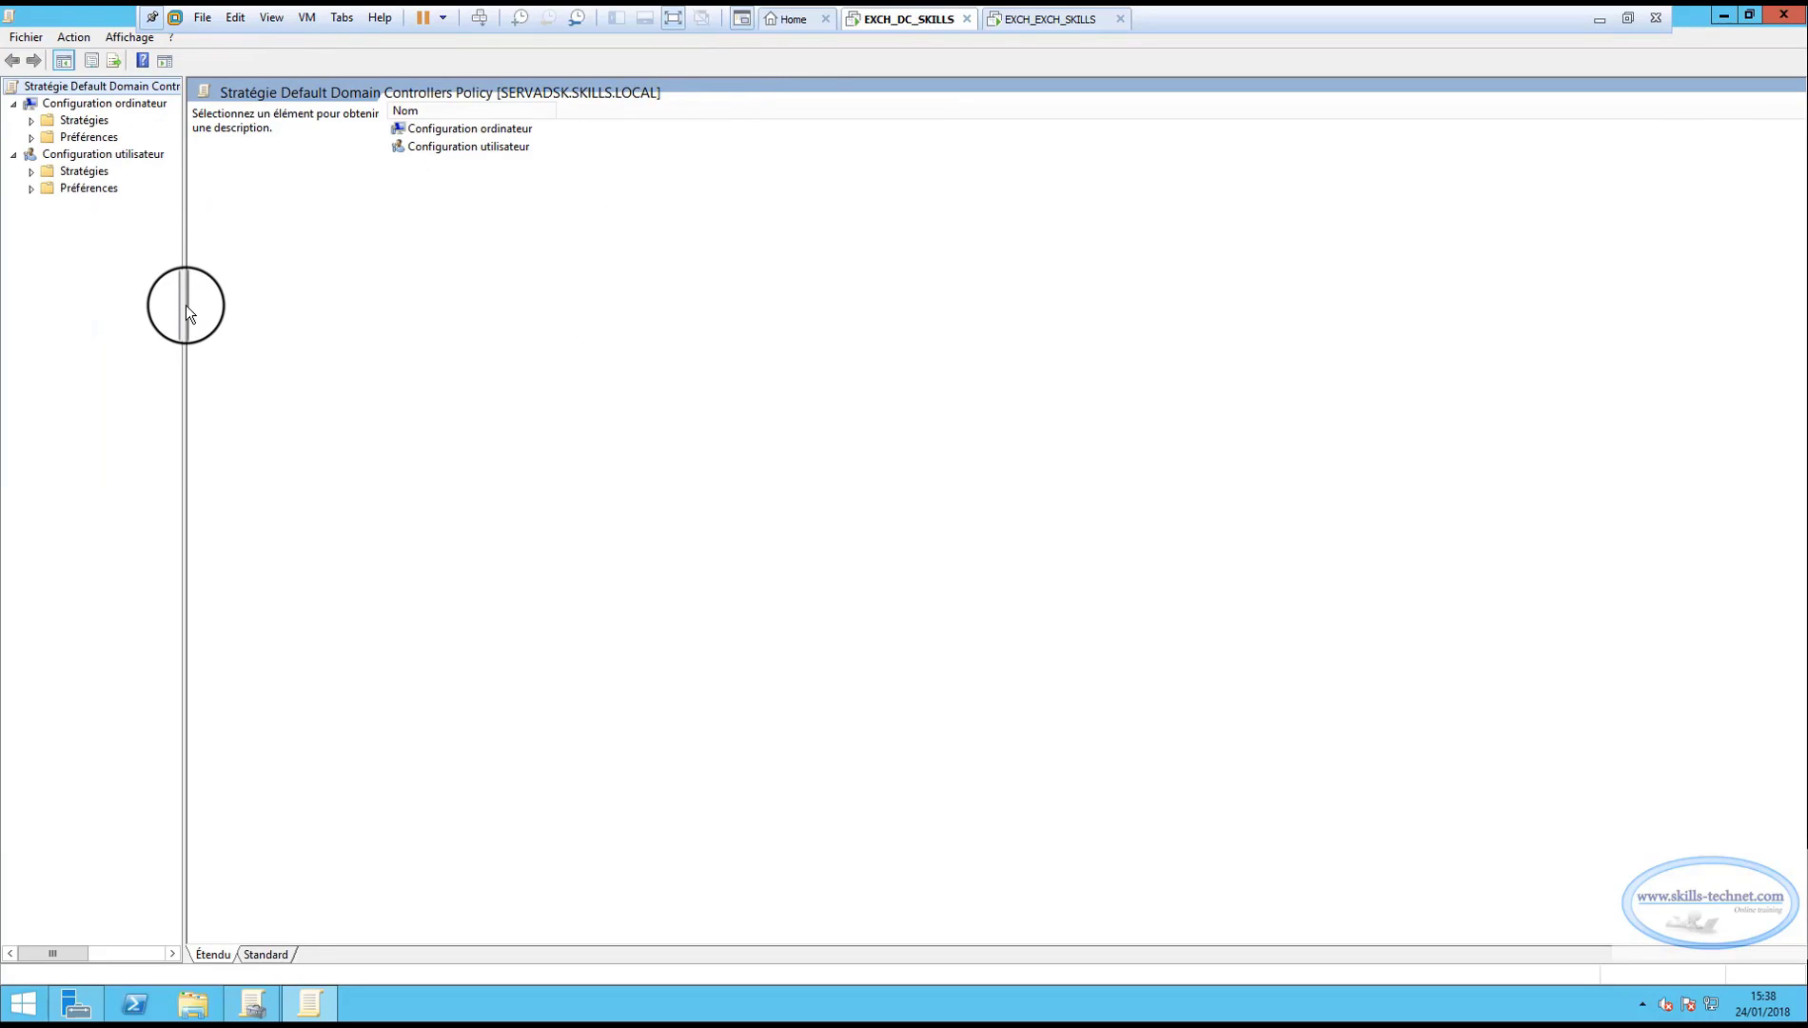
pyautogui.moveTo(182, 305); pyautogui.dragTo(240, 307)
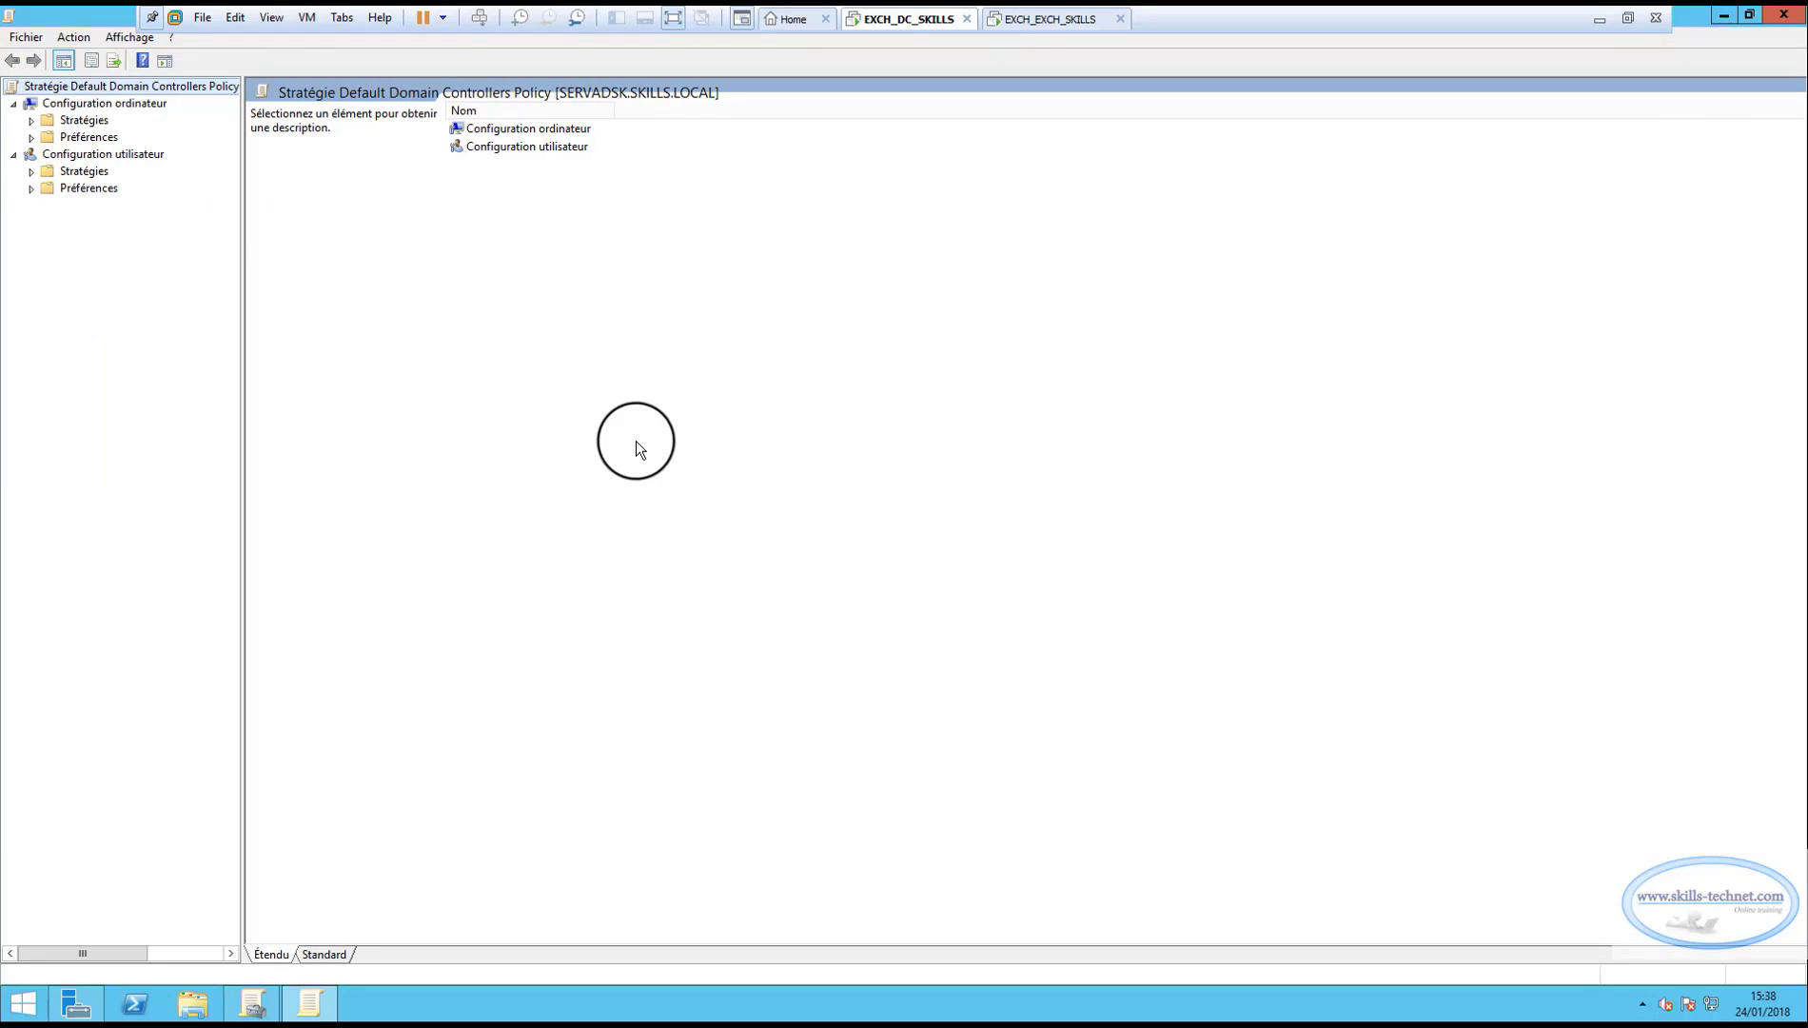
pyautogui.click(32, 121)
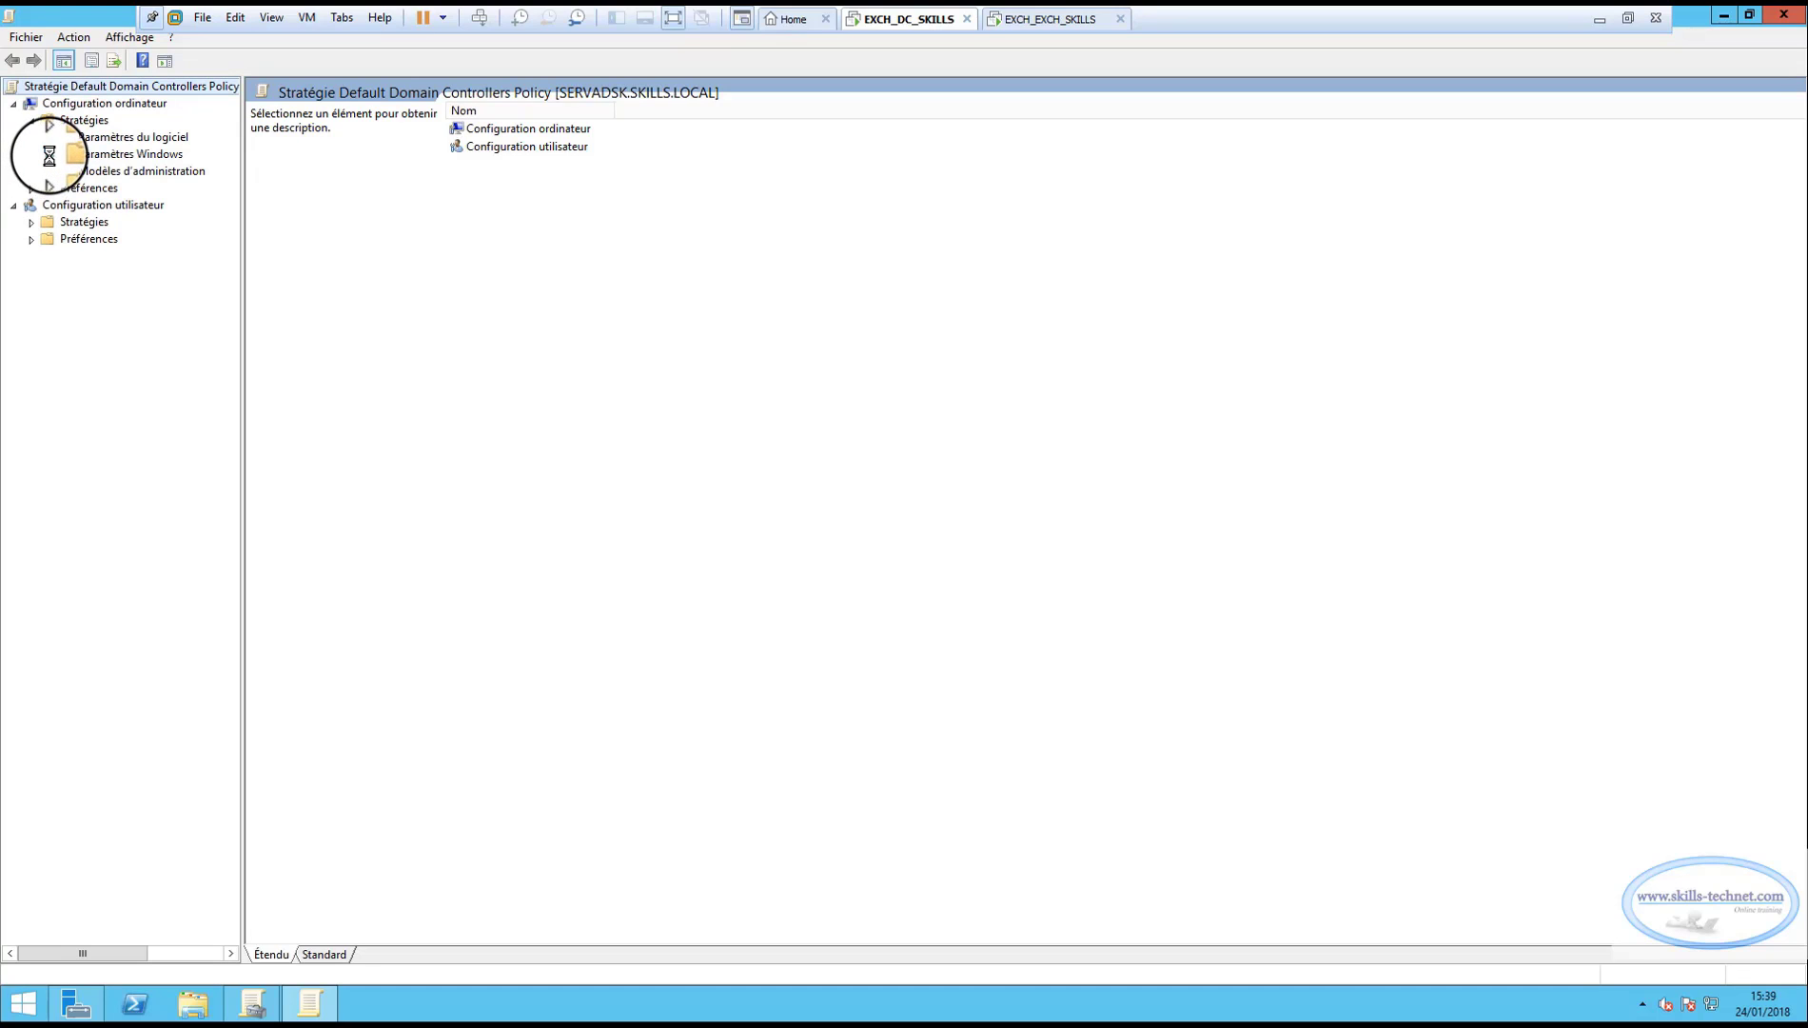
pyautogui.click(48, 154)
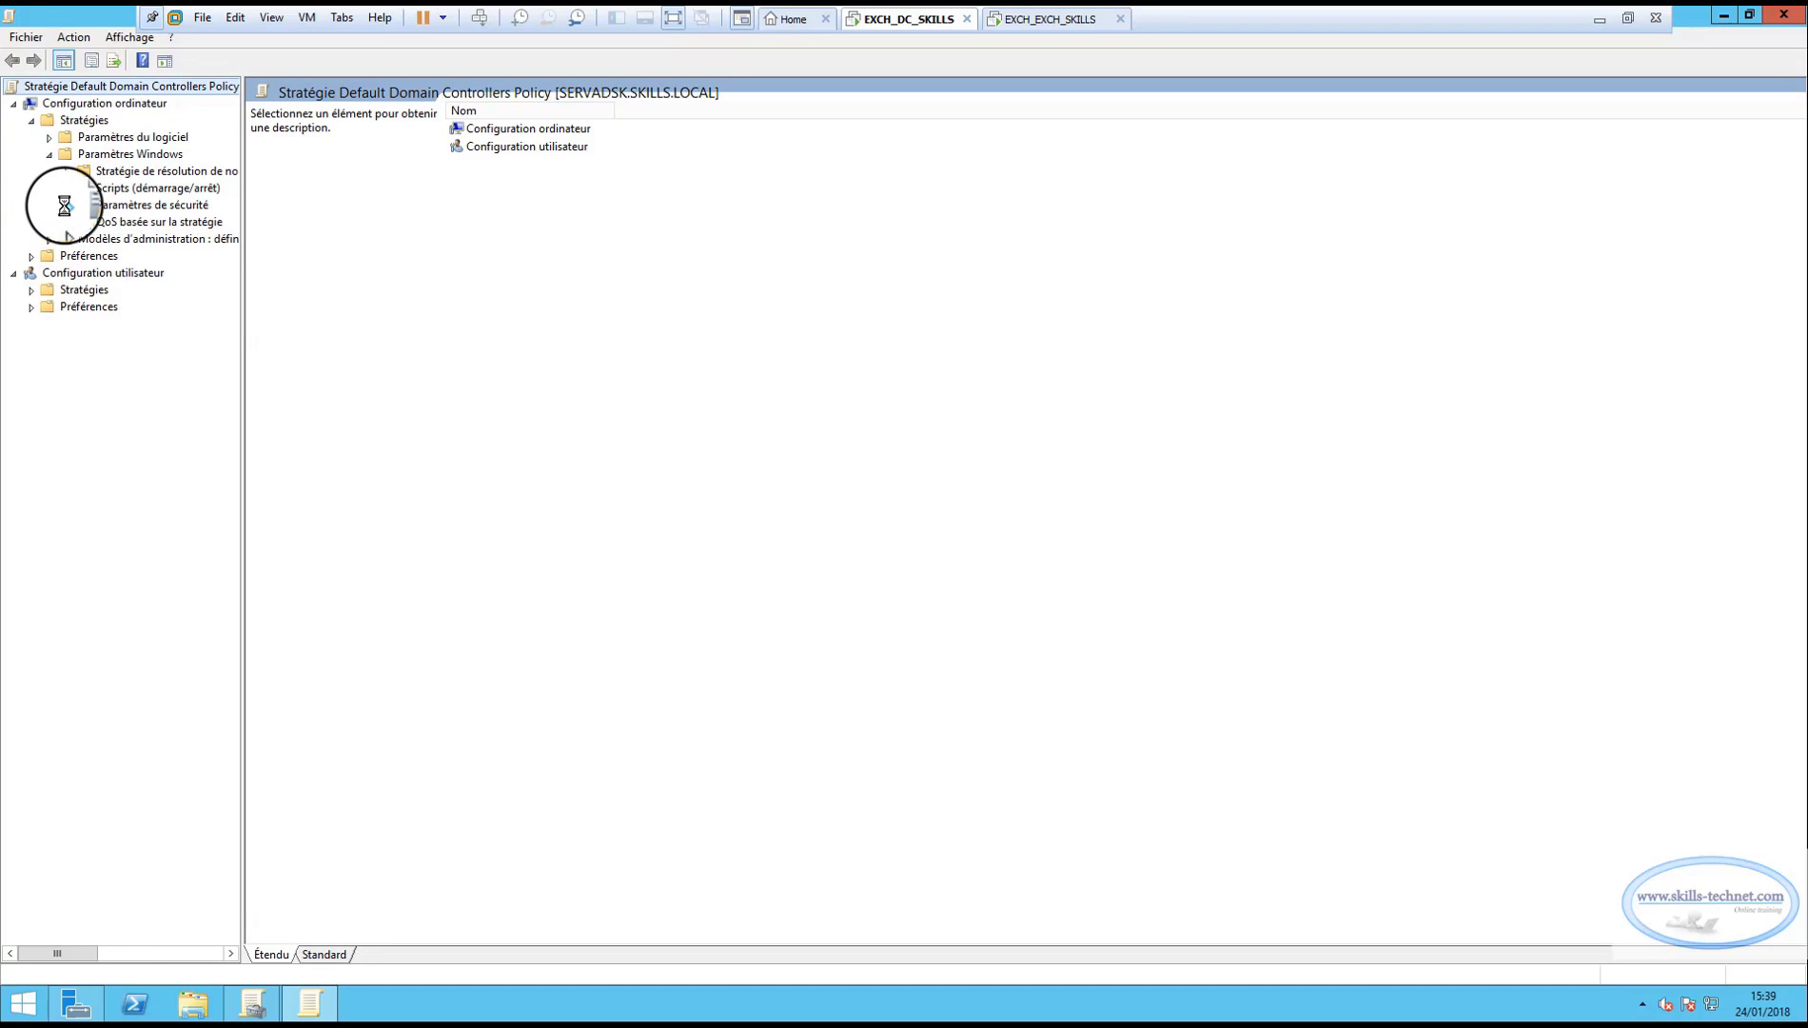
pyautogui.click(65, 205)
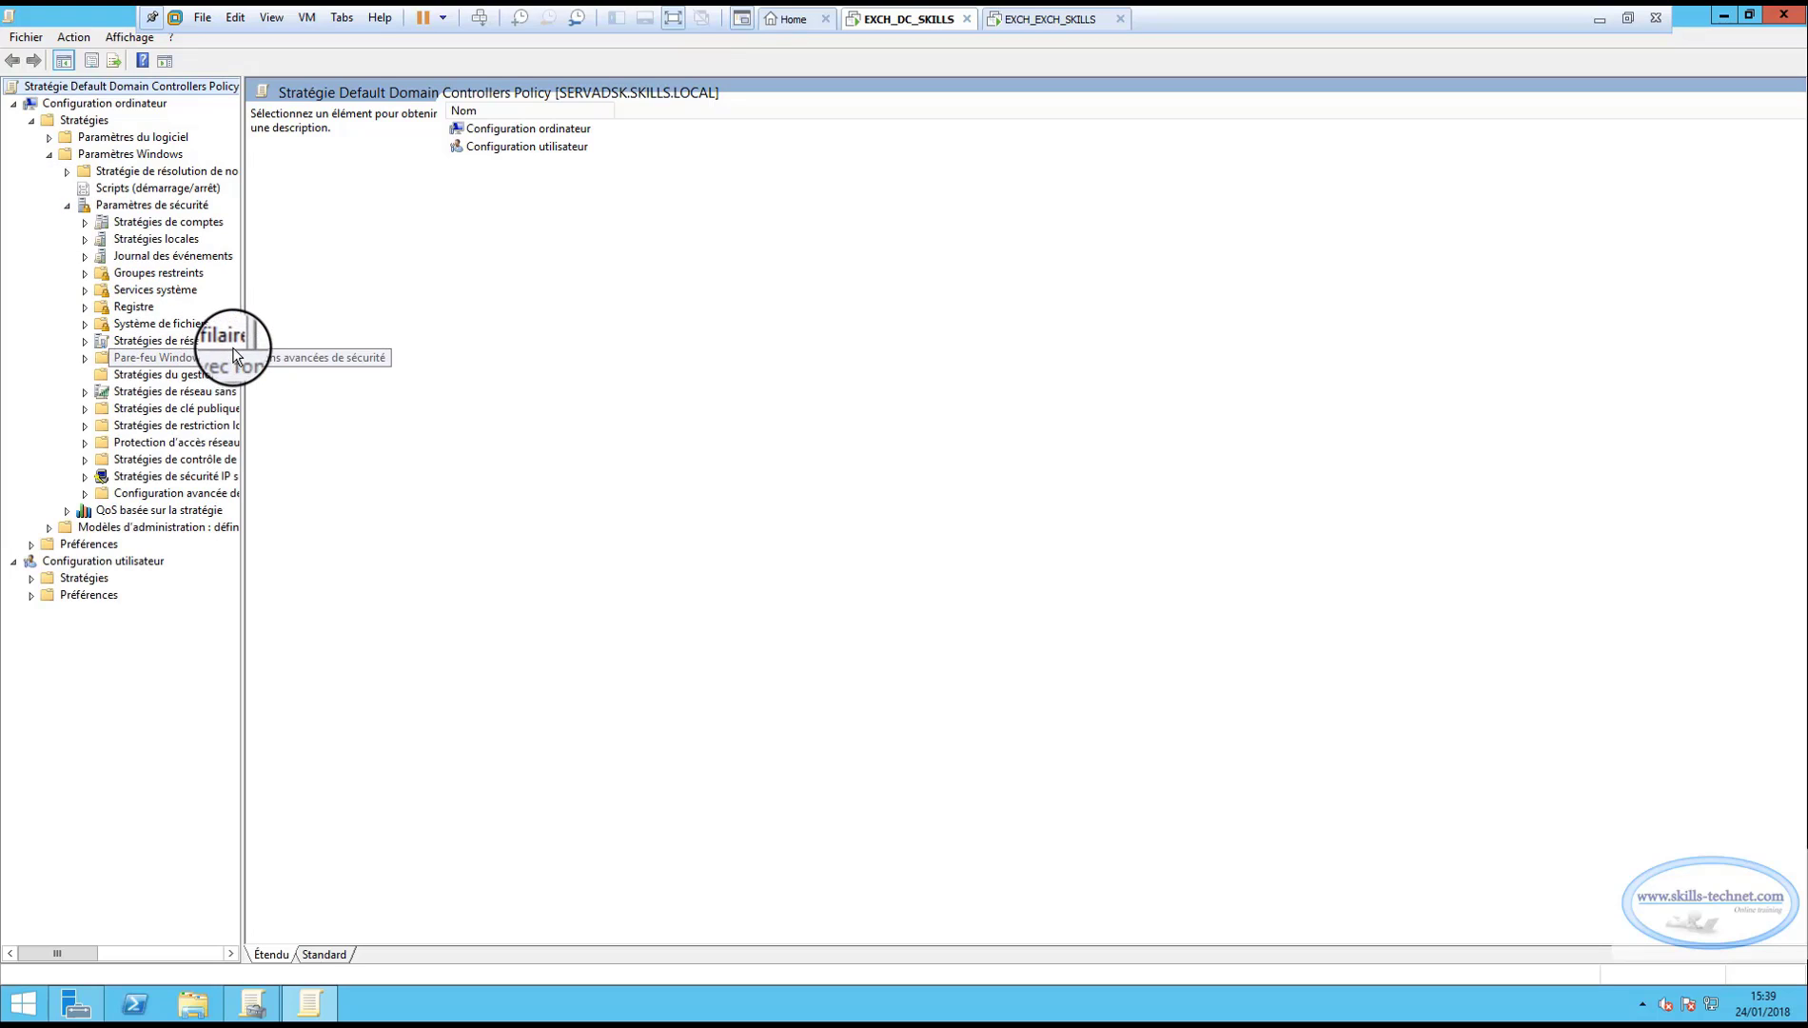
pyautogui.moveTo(247, 323); pyautogui.dragTo(356, 324)
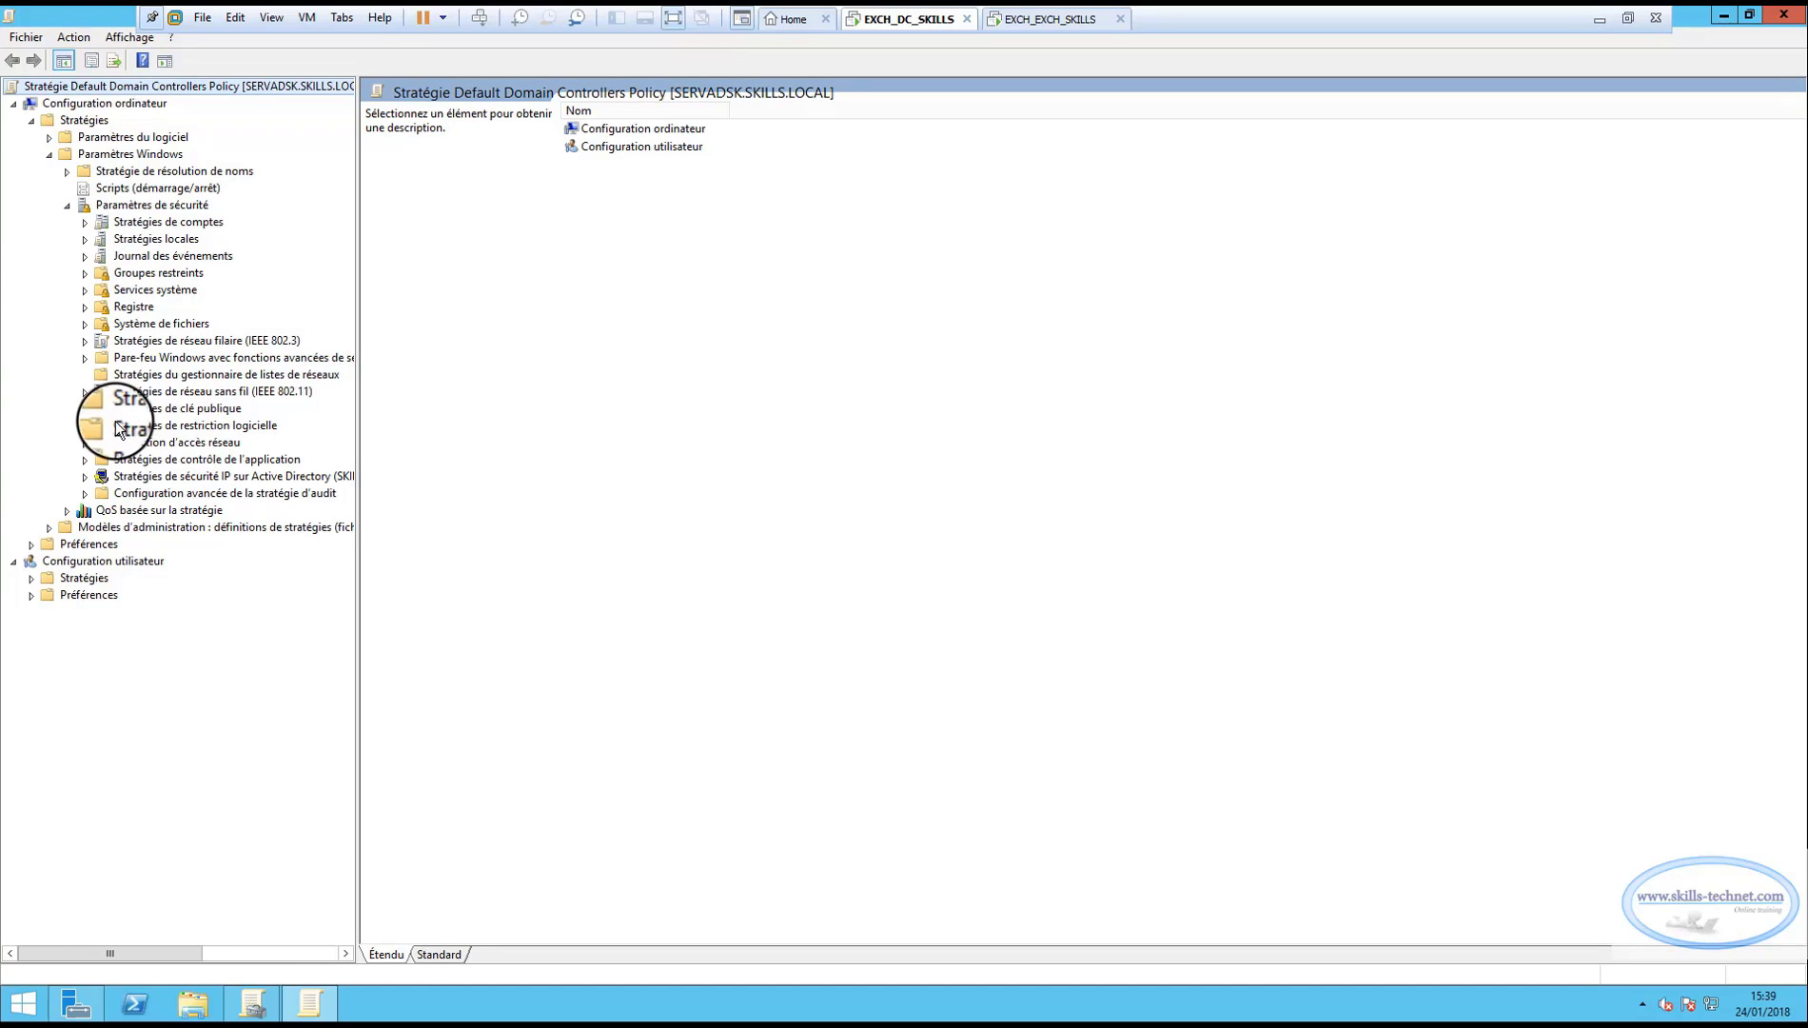
pyautogui.click(84, 409)
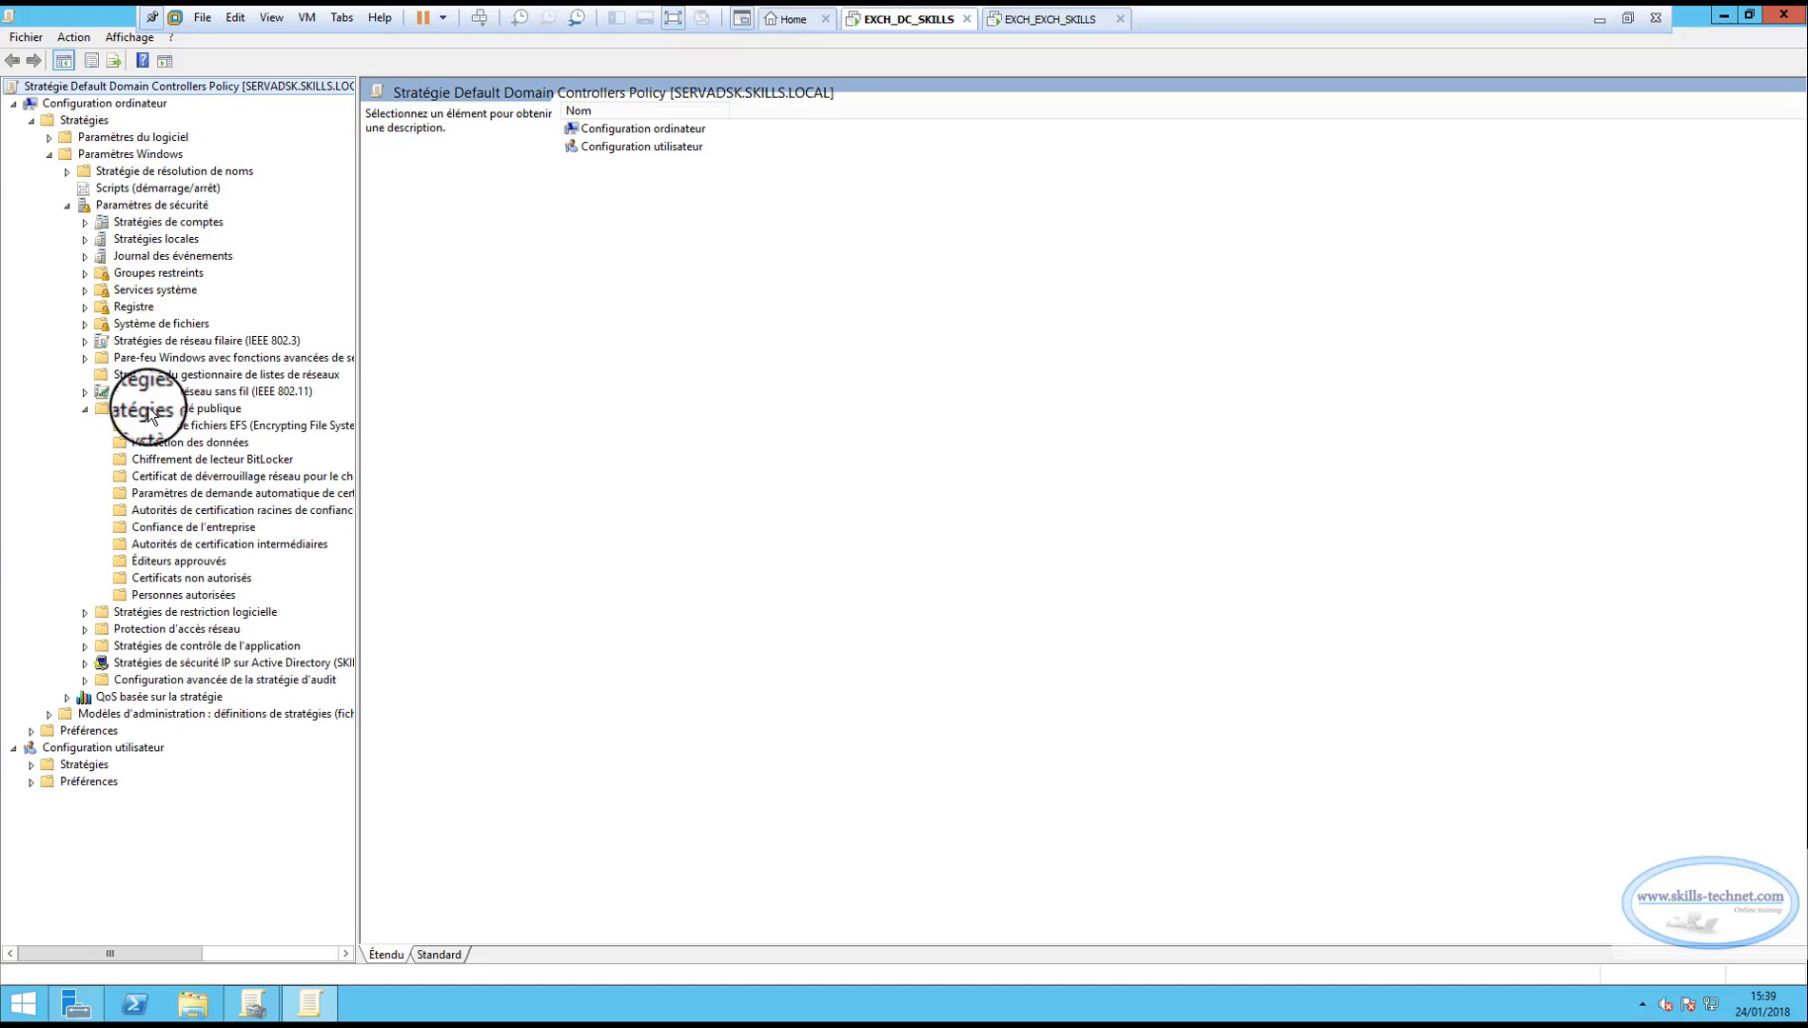
pyautogui.click(155, 411)
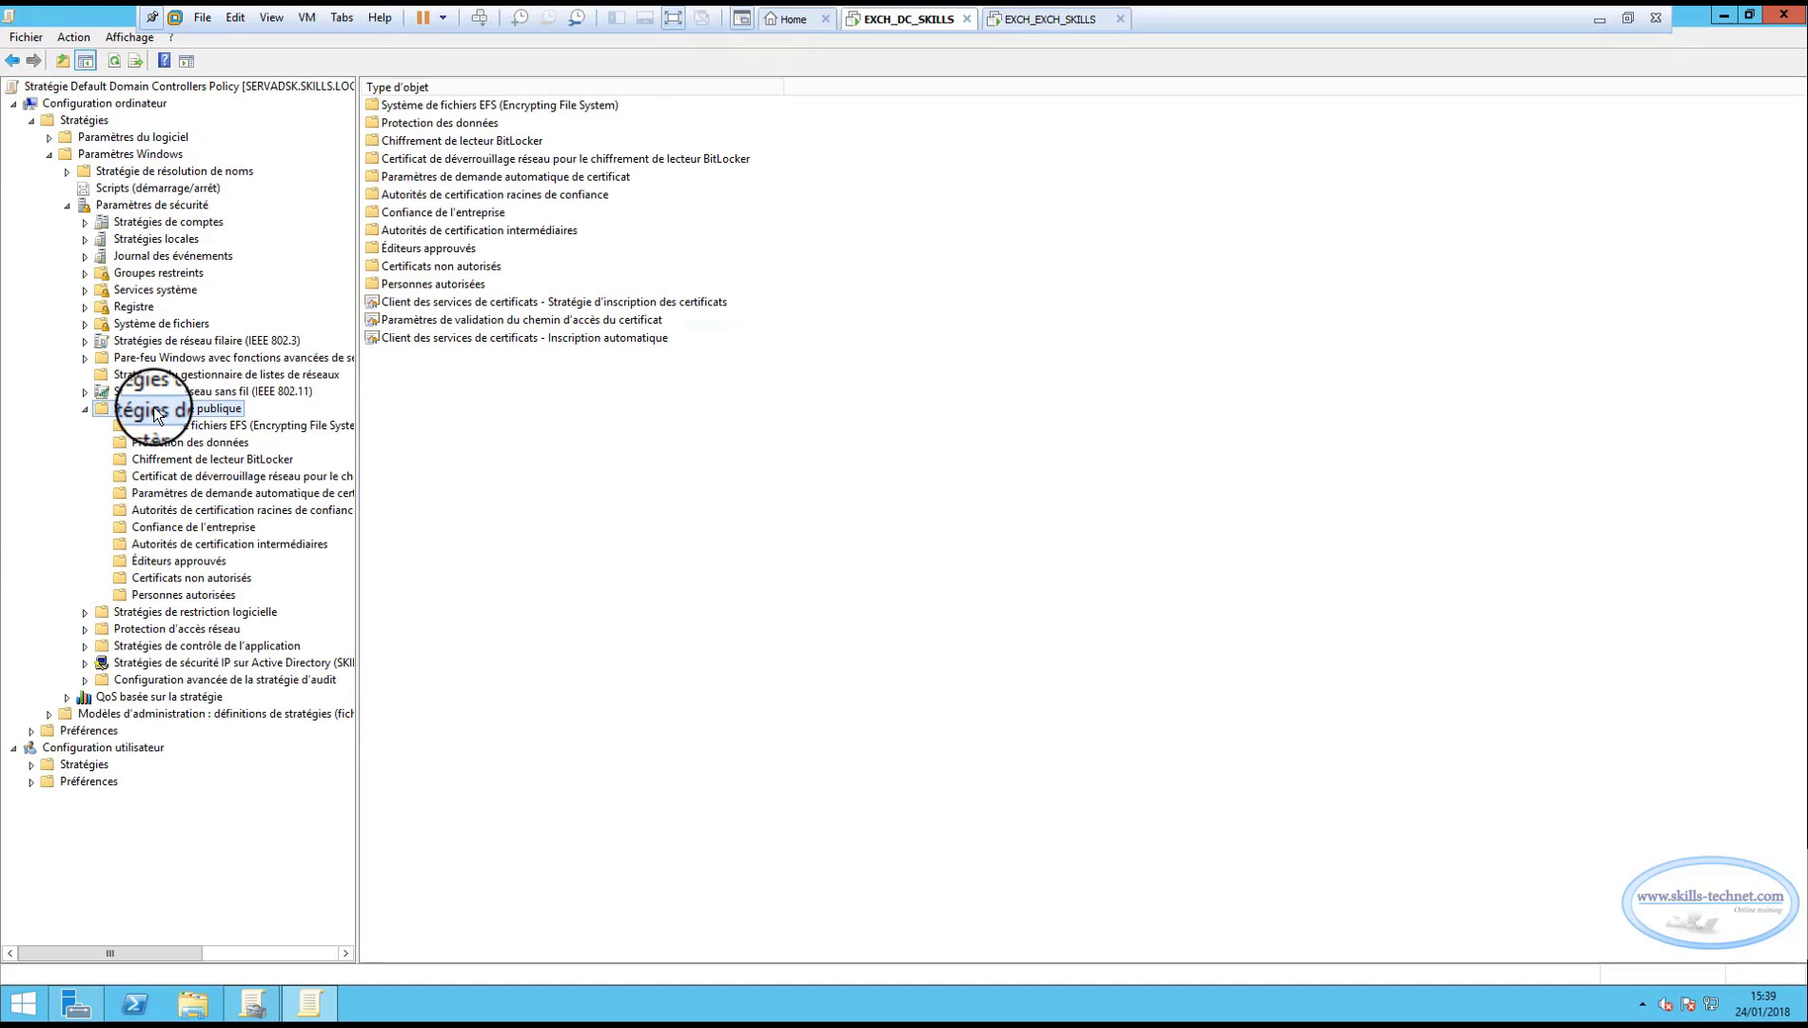
pyautogui.click(201, 511)
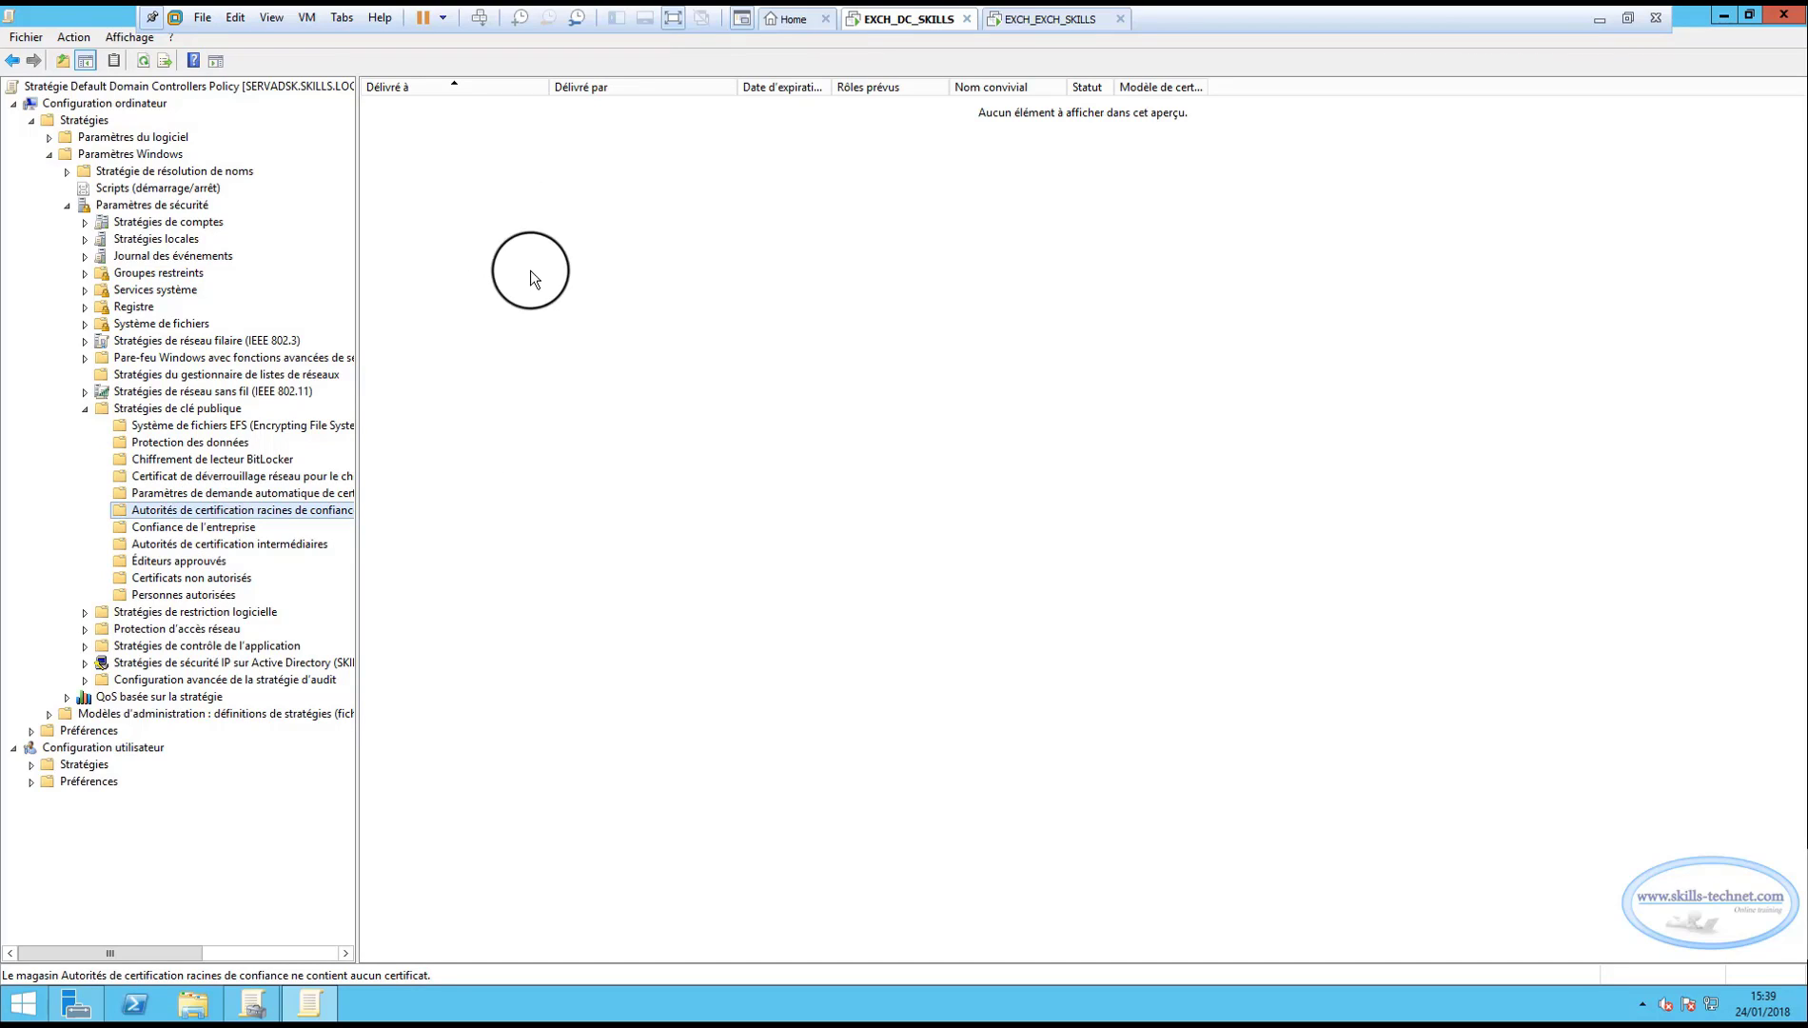
# Start a certificate import into the trusted root store, choosing C:\cert\certnewexchange.cer.
pyautogui.rightClick(557, 228)
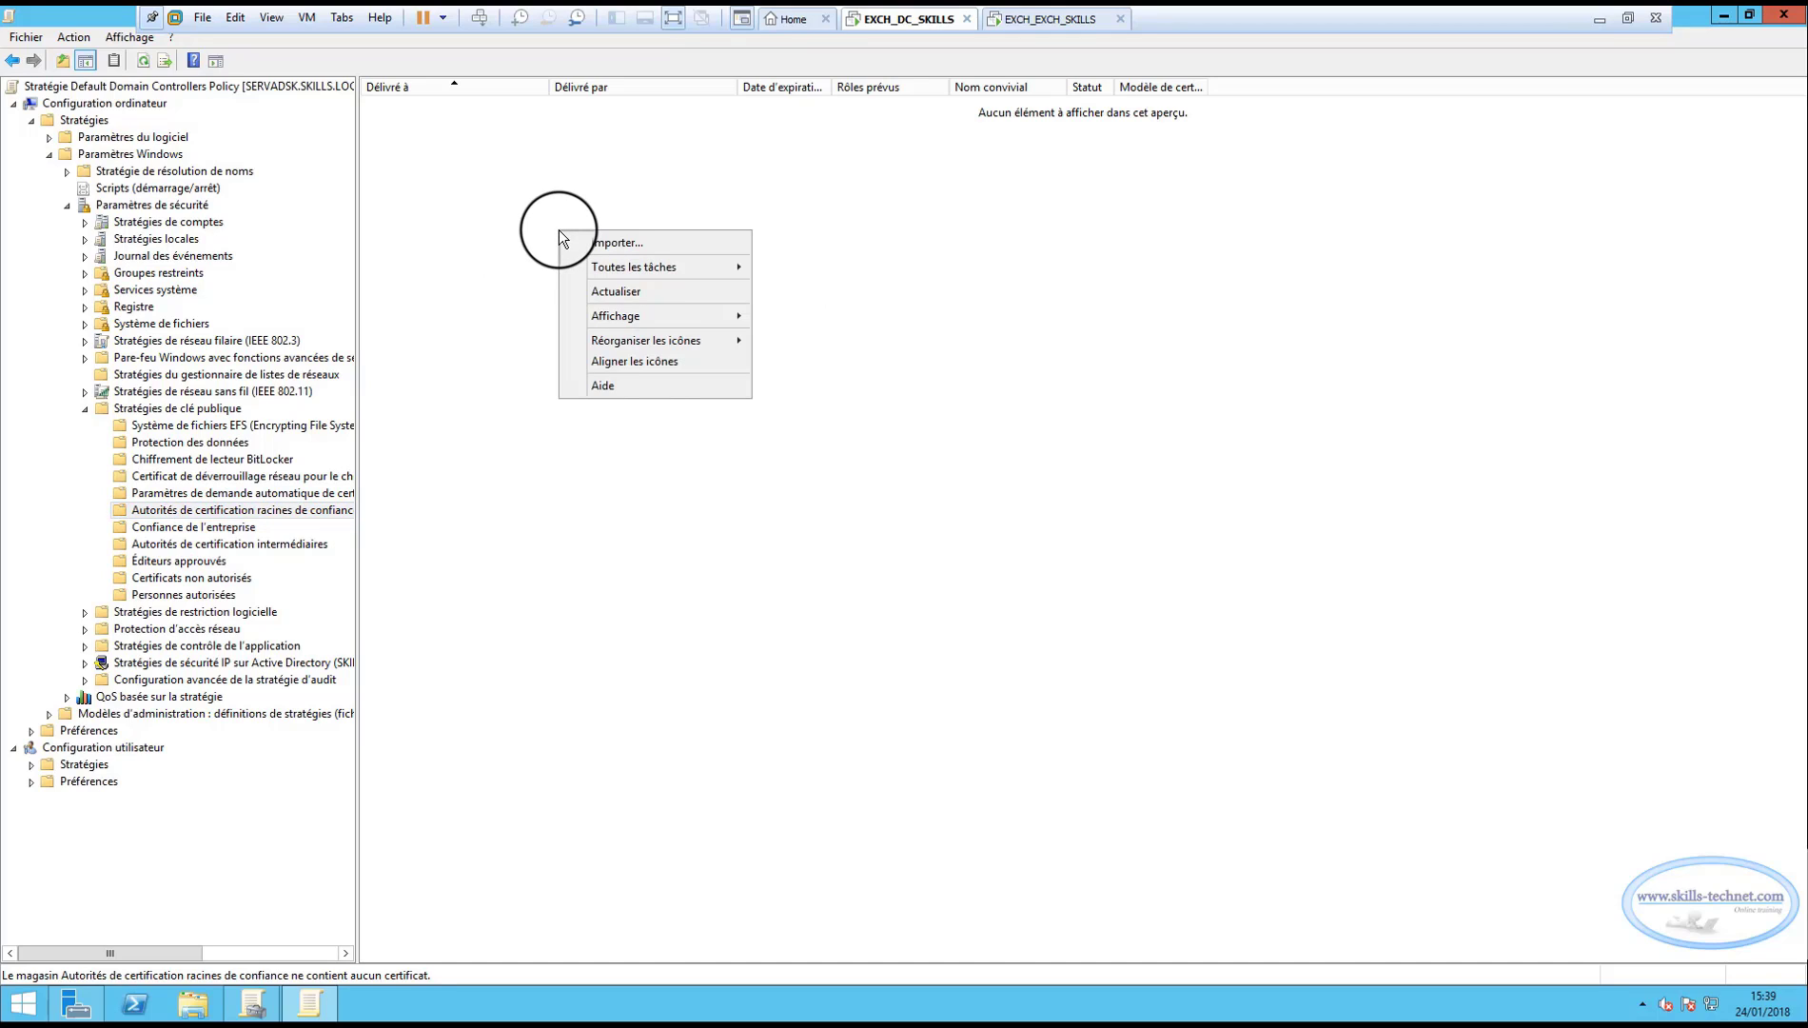
pyautogui.click(602, 243)
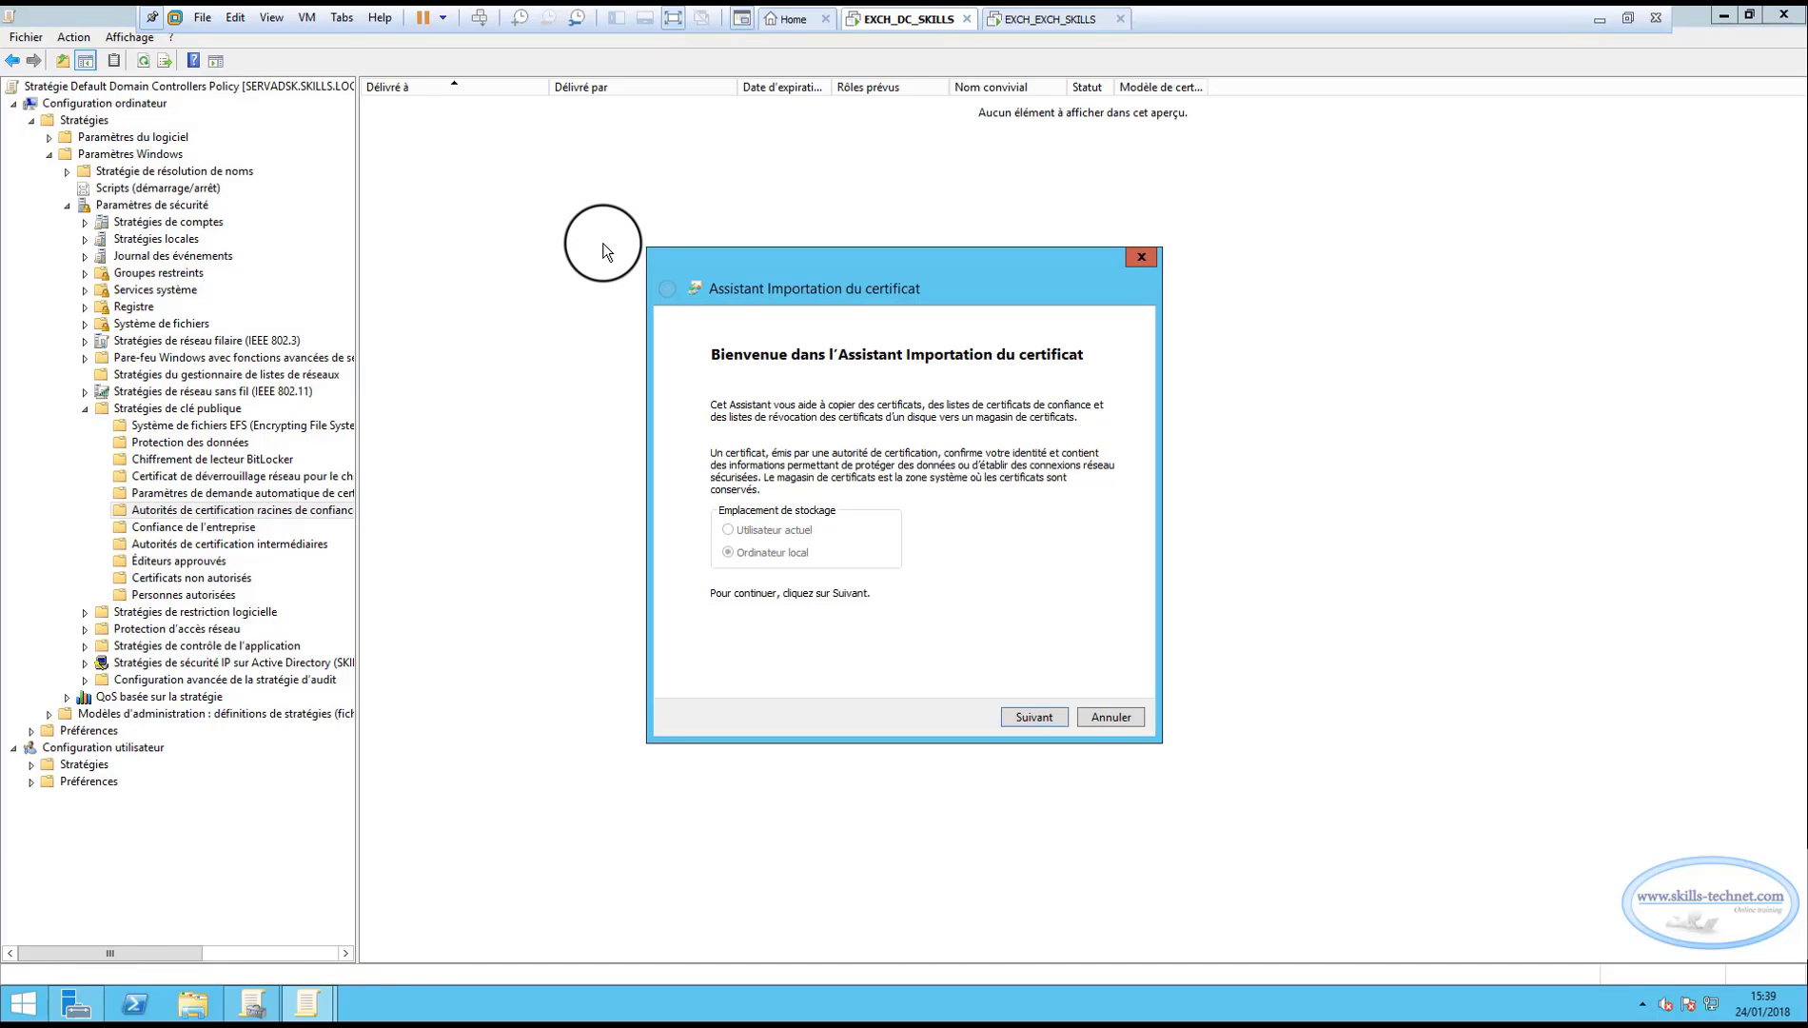
pyautogui.click(1050, 718)
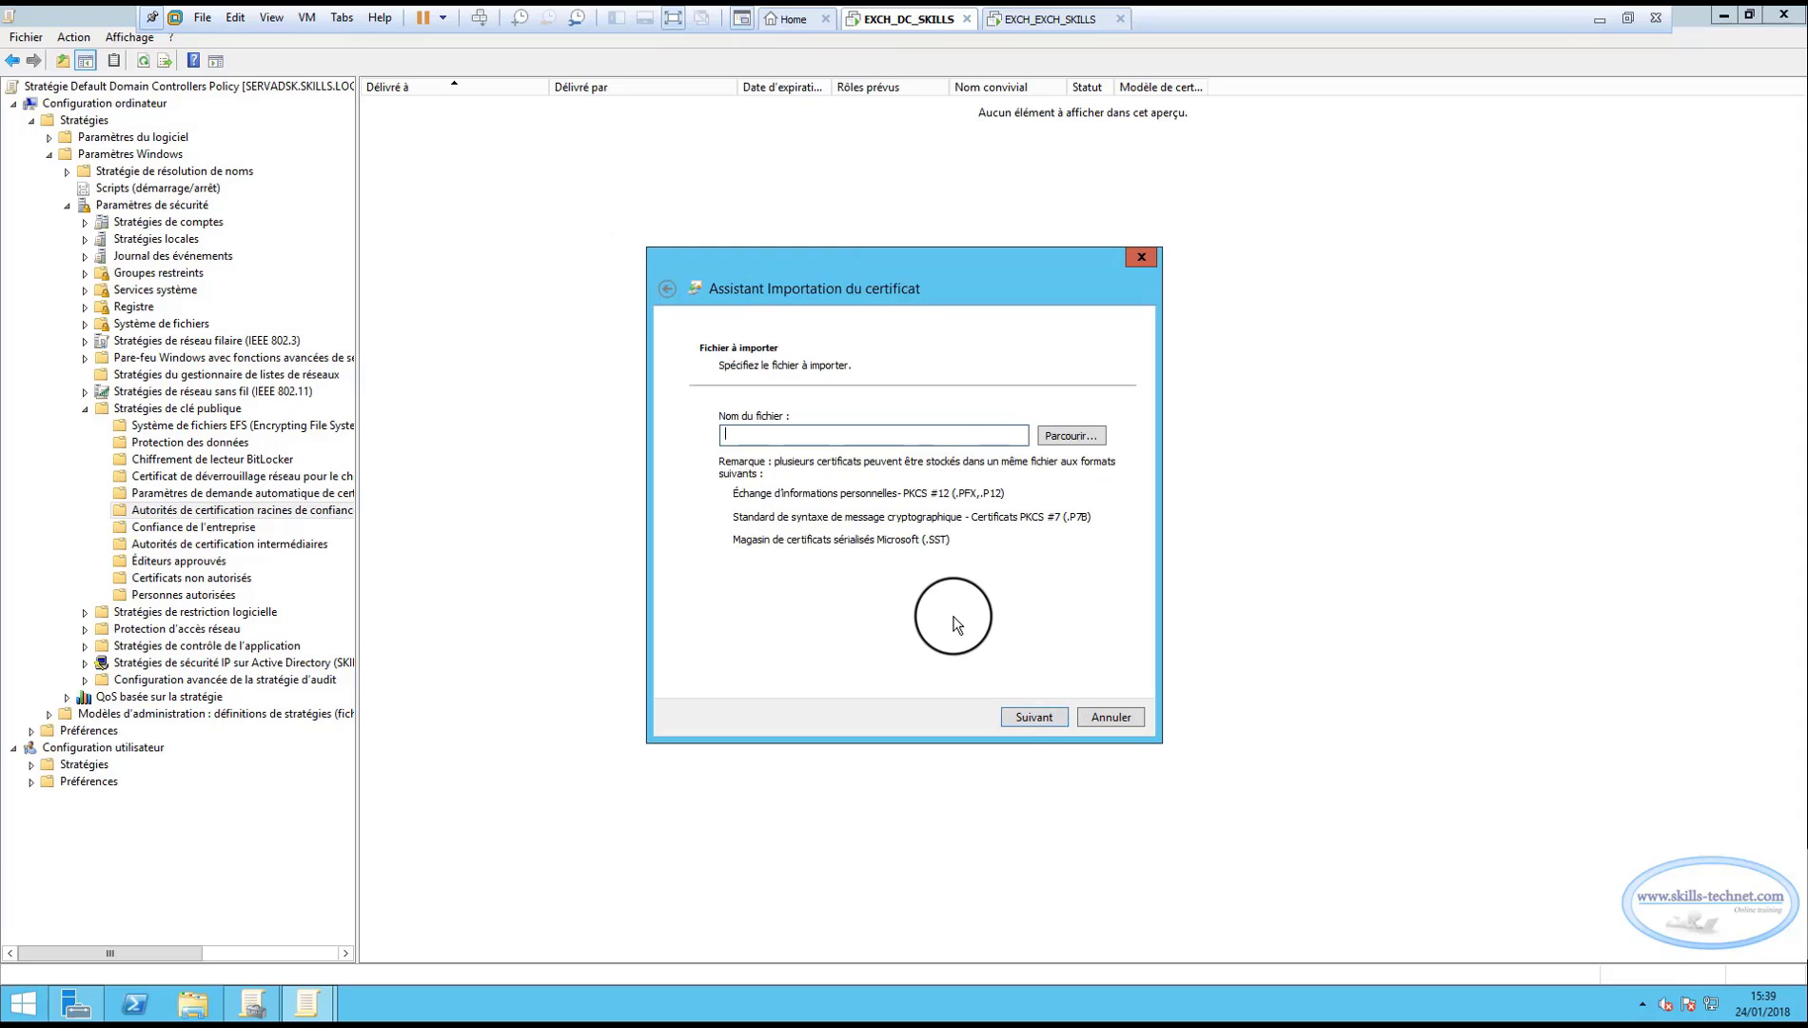
pyautogui.click(1071, 438)
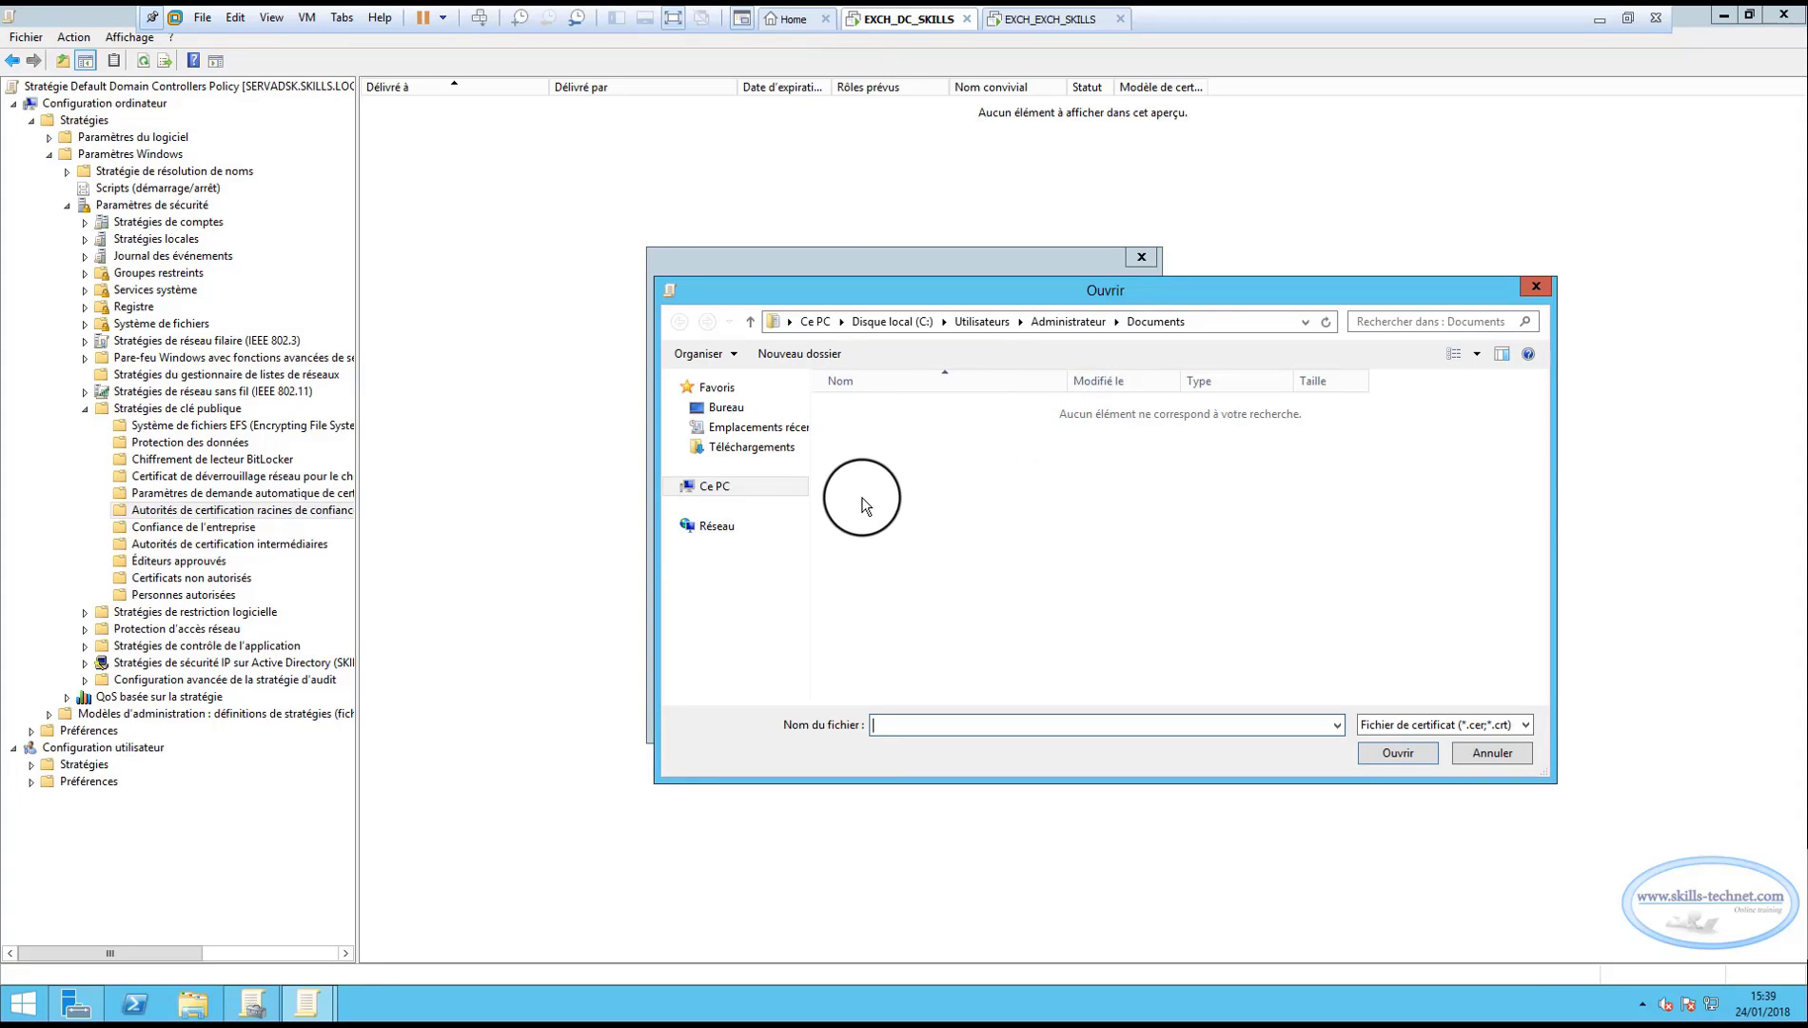
pyautogui.click(714, 485)
pyautogui.click(942, 562)
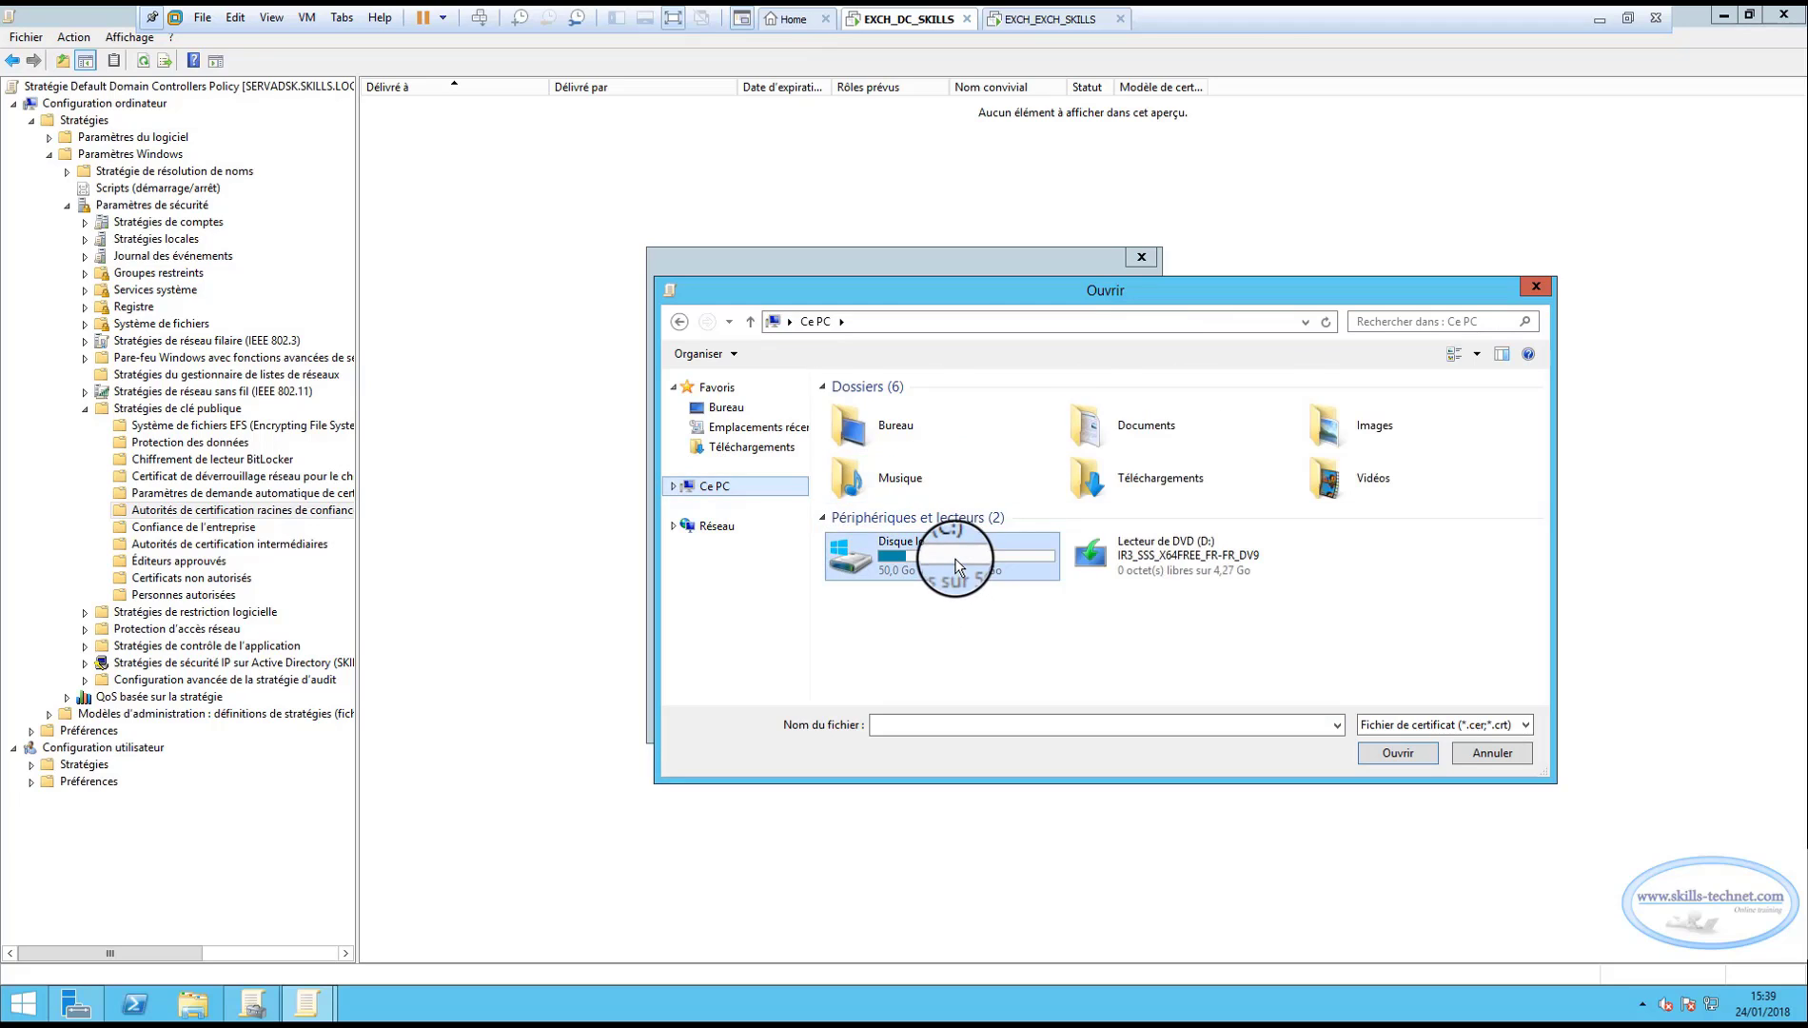
pyautogui.doubleClick(957, 564)
pyautogui.doubleClick(856, 407)
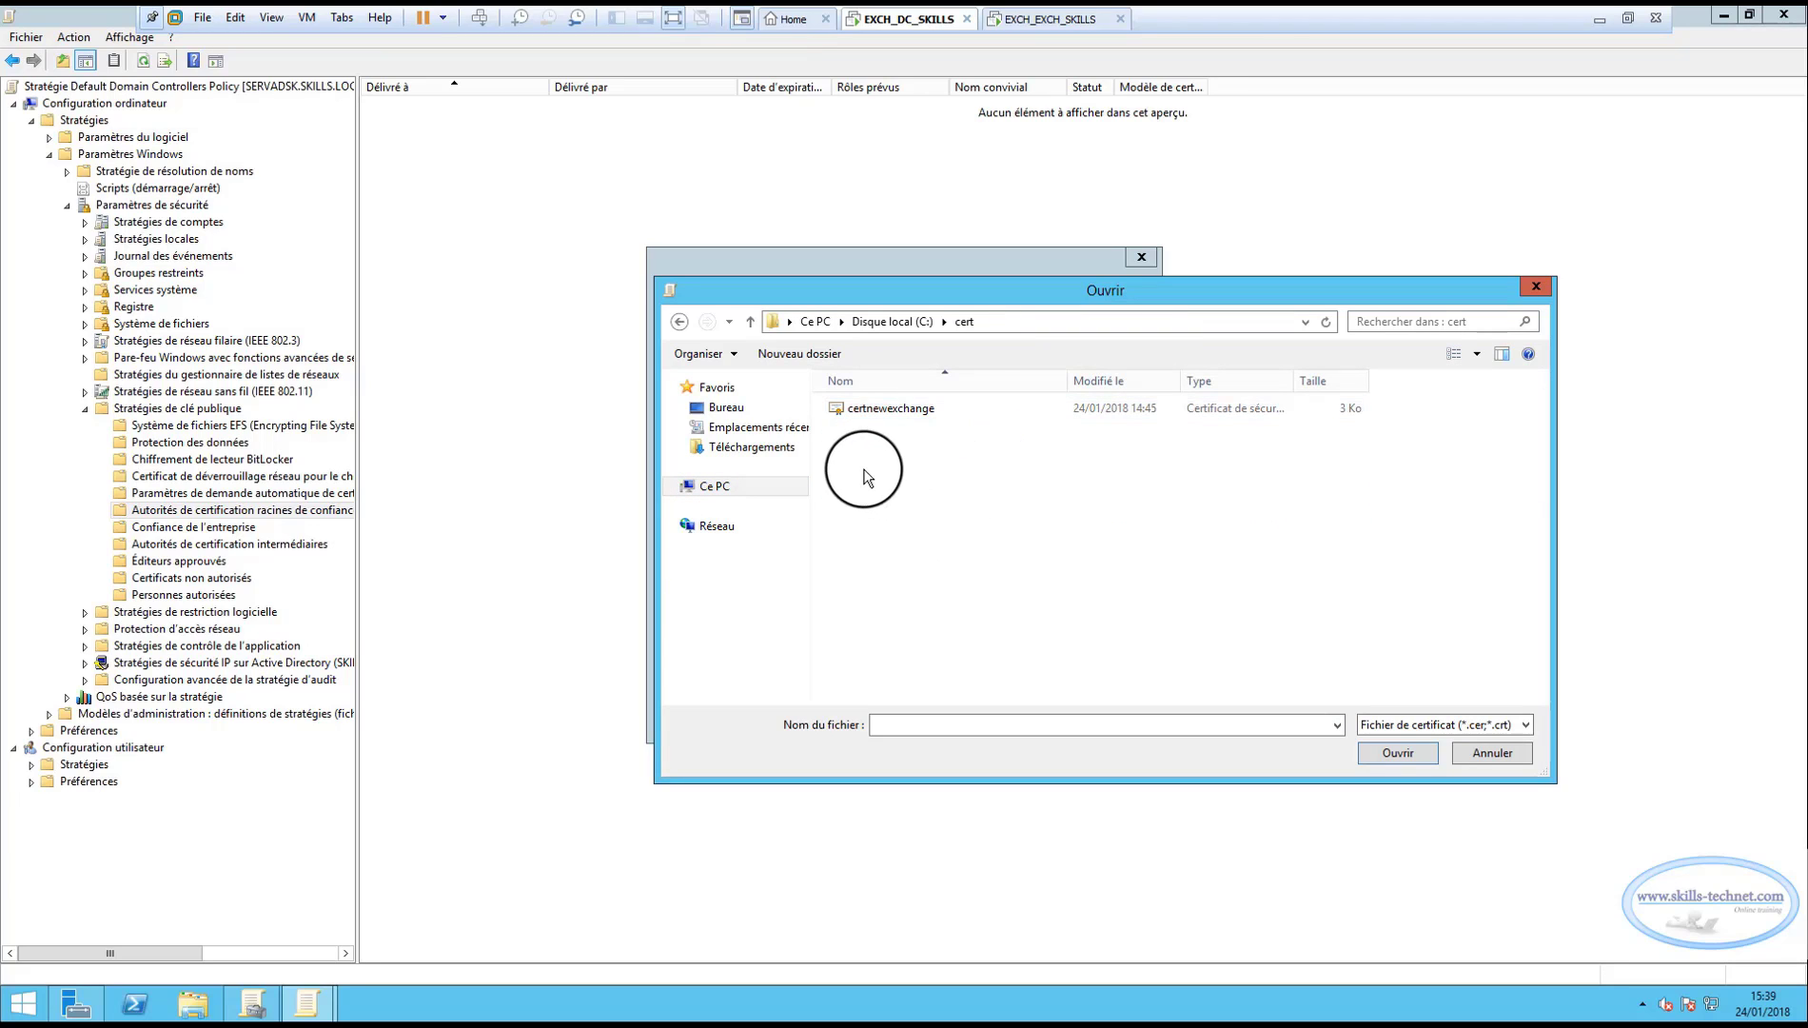
pyautogui.doubleClick(878, 412)
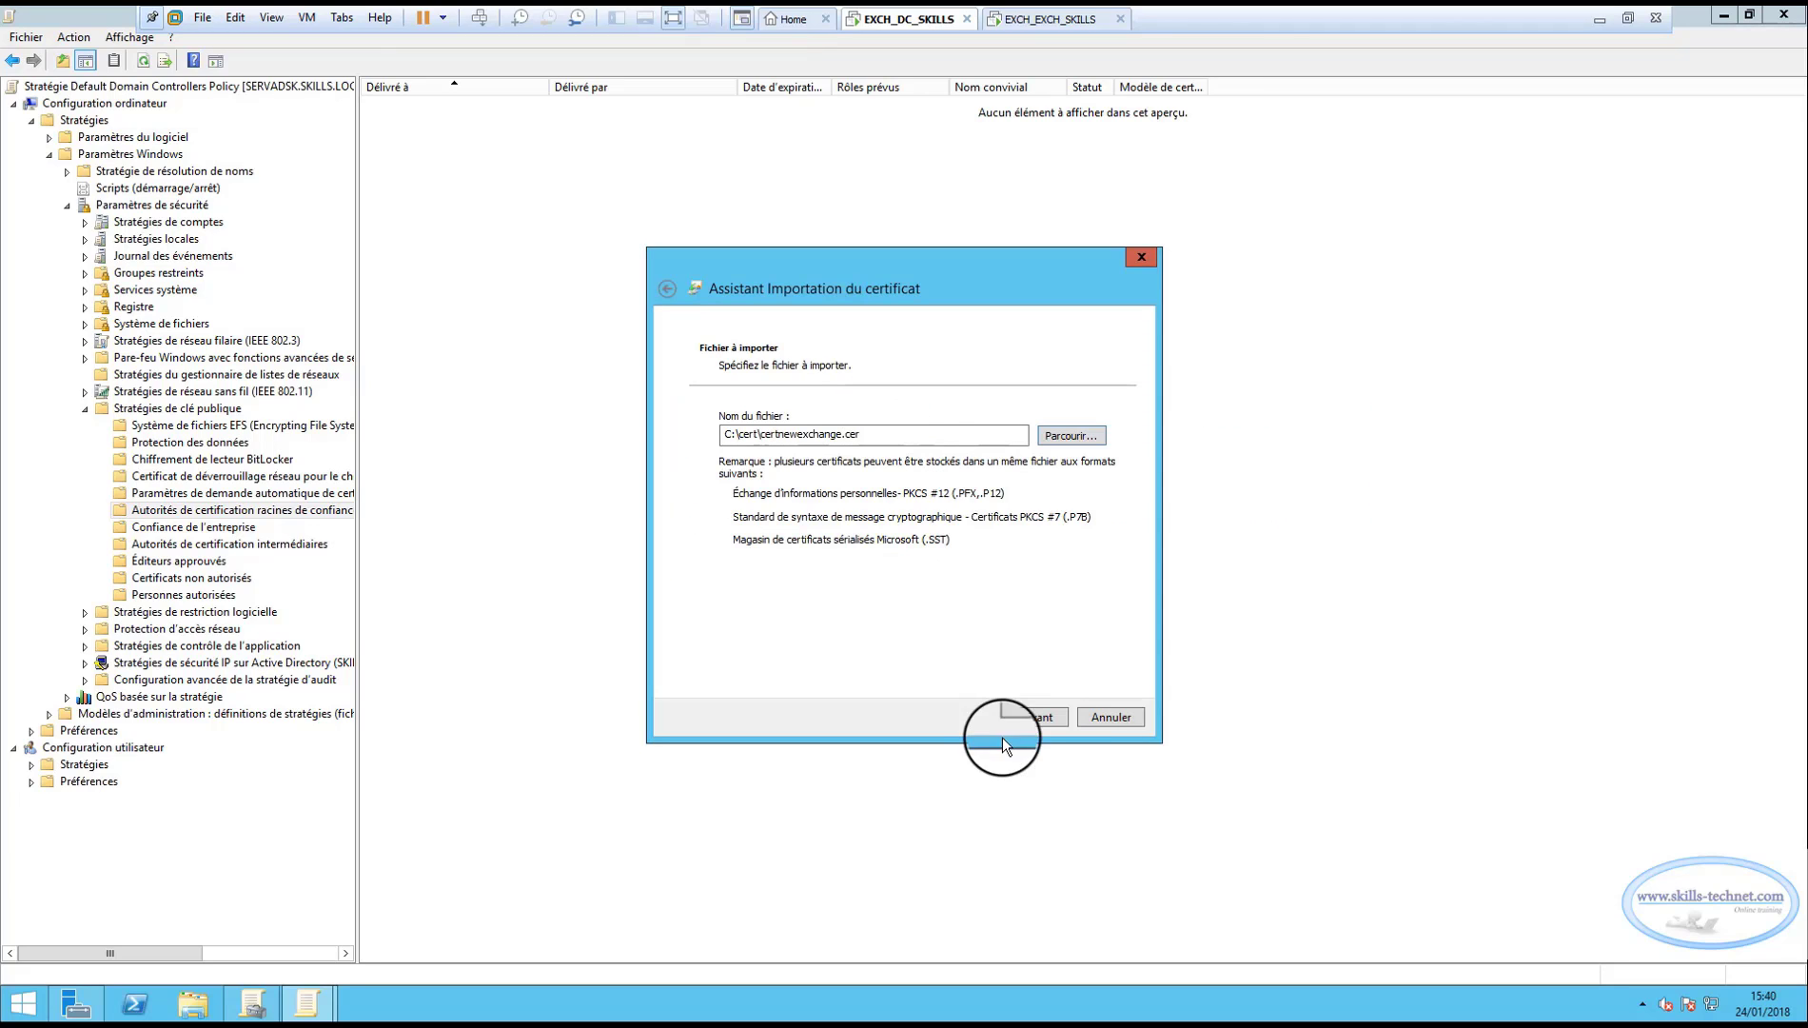
# Finish the import into Trusted Root Certification Authorities, verify skills.local, and close the editor.
pyautogui.click(1031, 715)
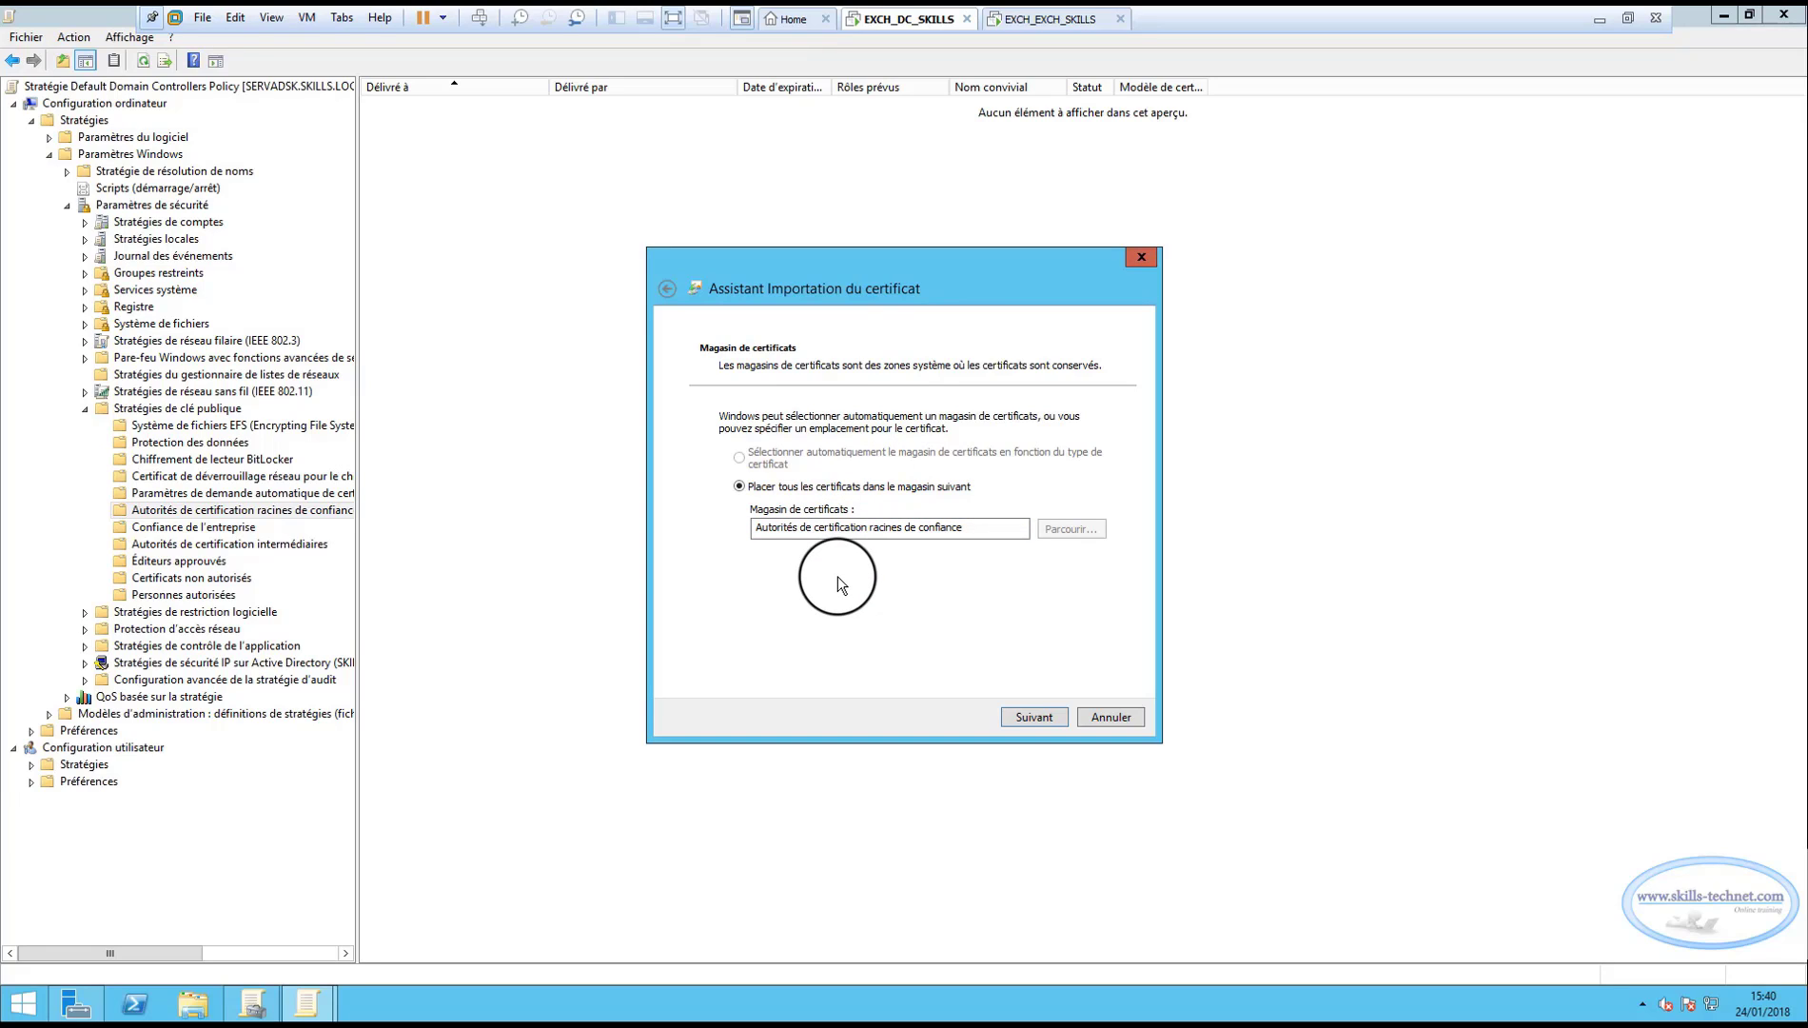
pyautogui.click(1028, 717)
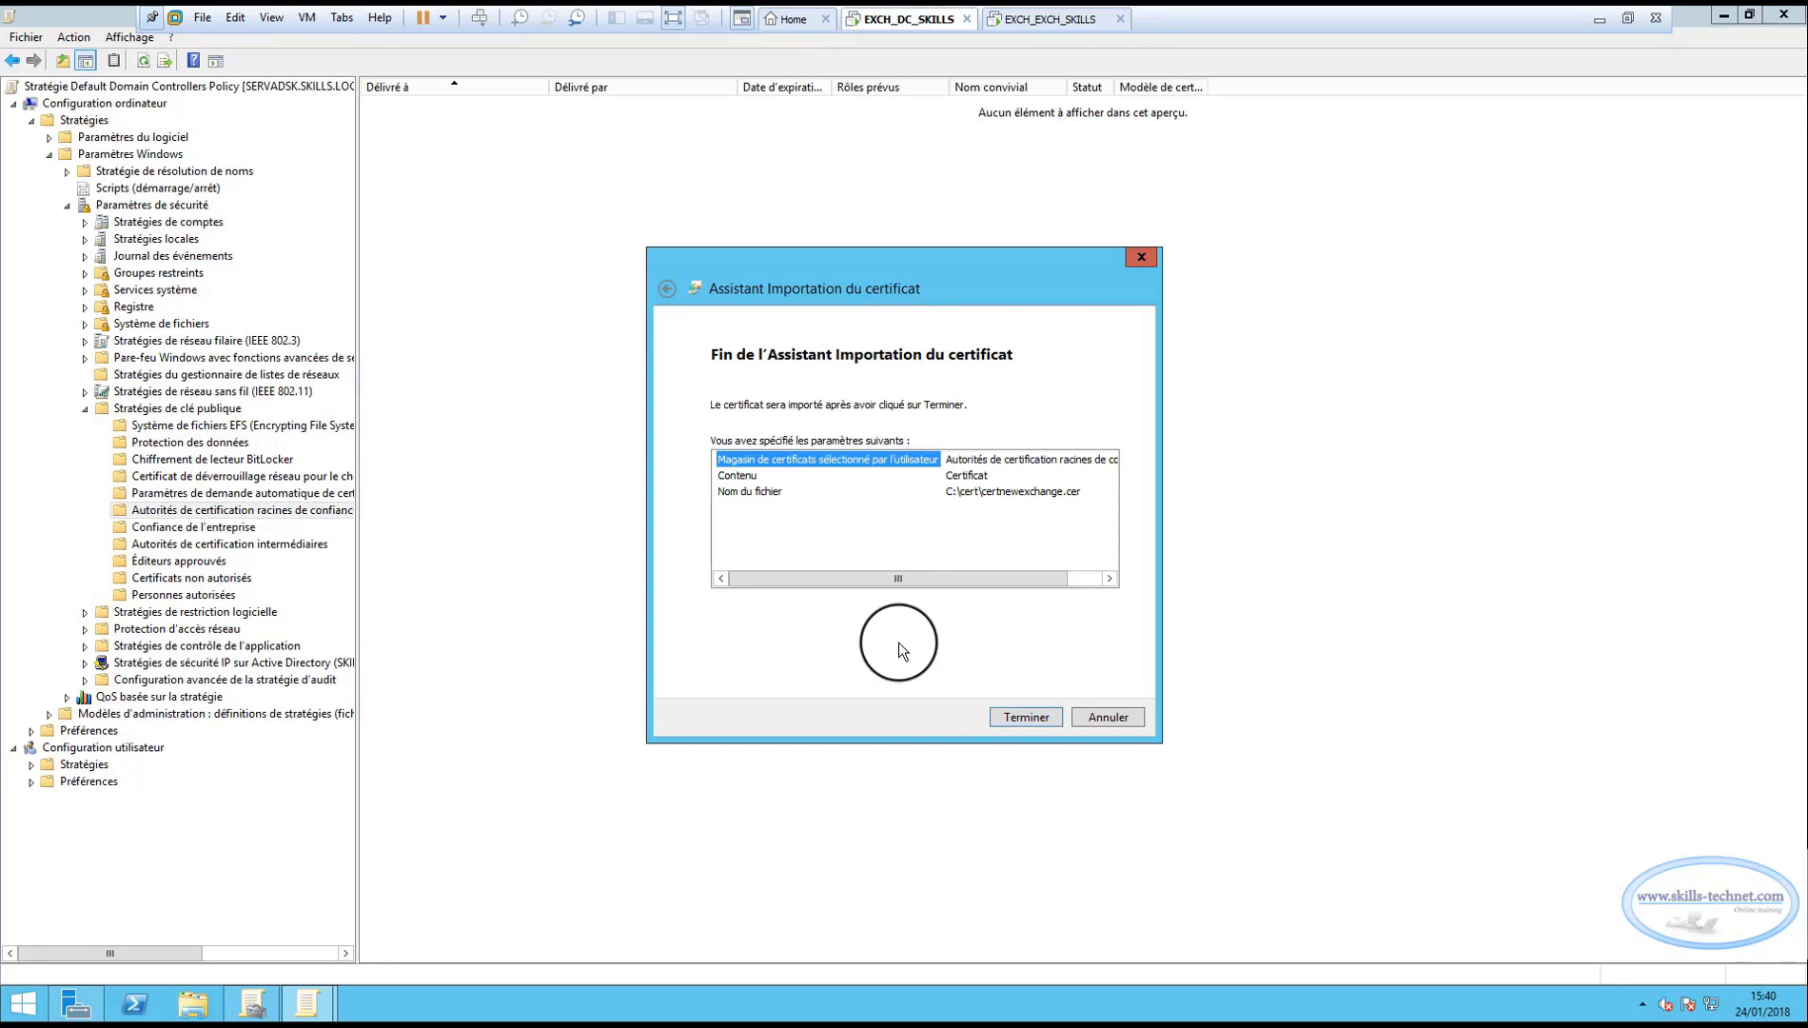
pyautogui.click(1021, 716)
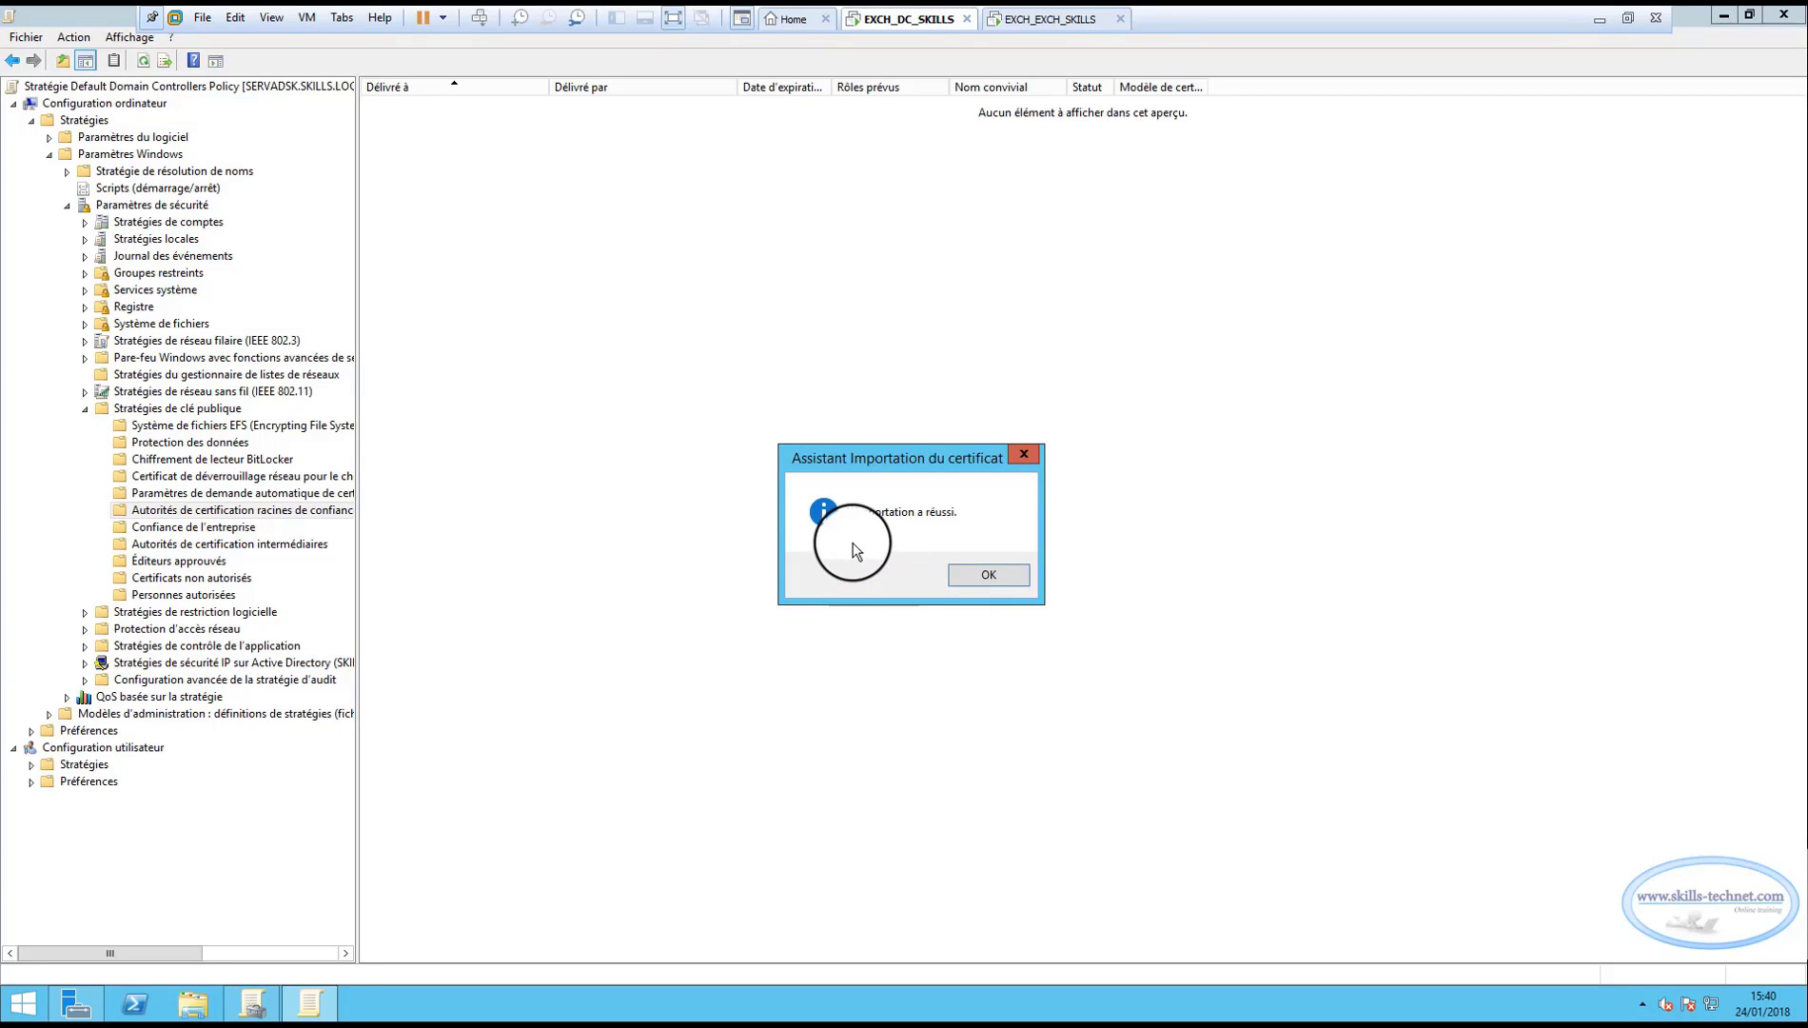
pyautogui.click(985, 575)
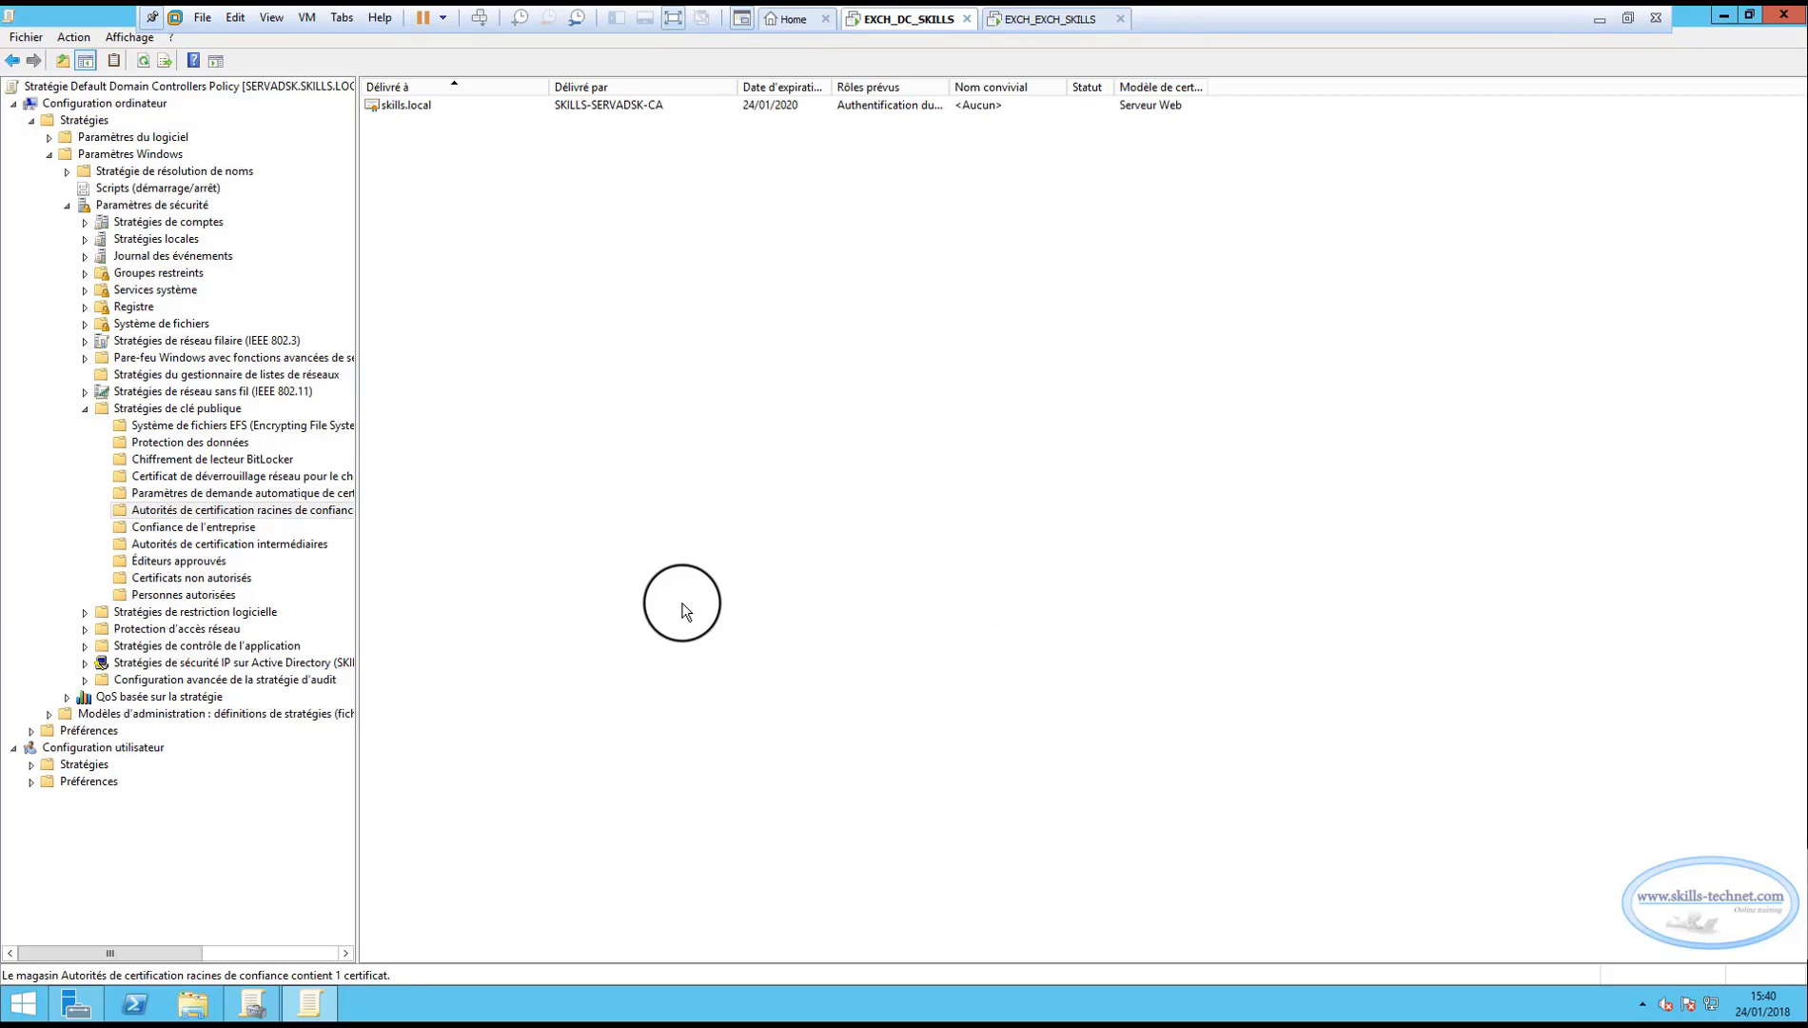
pyautogui.click(393, 106)
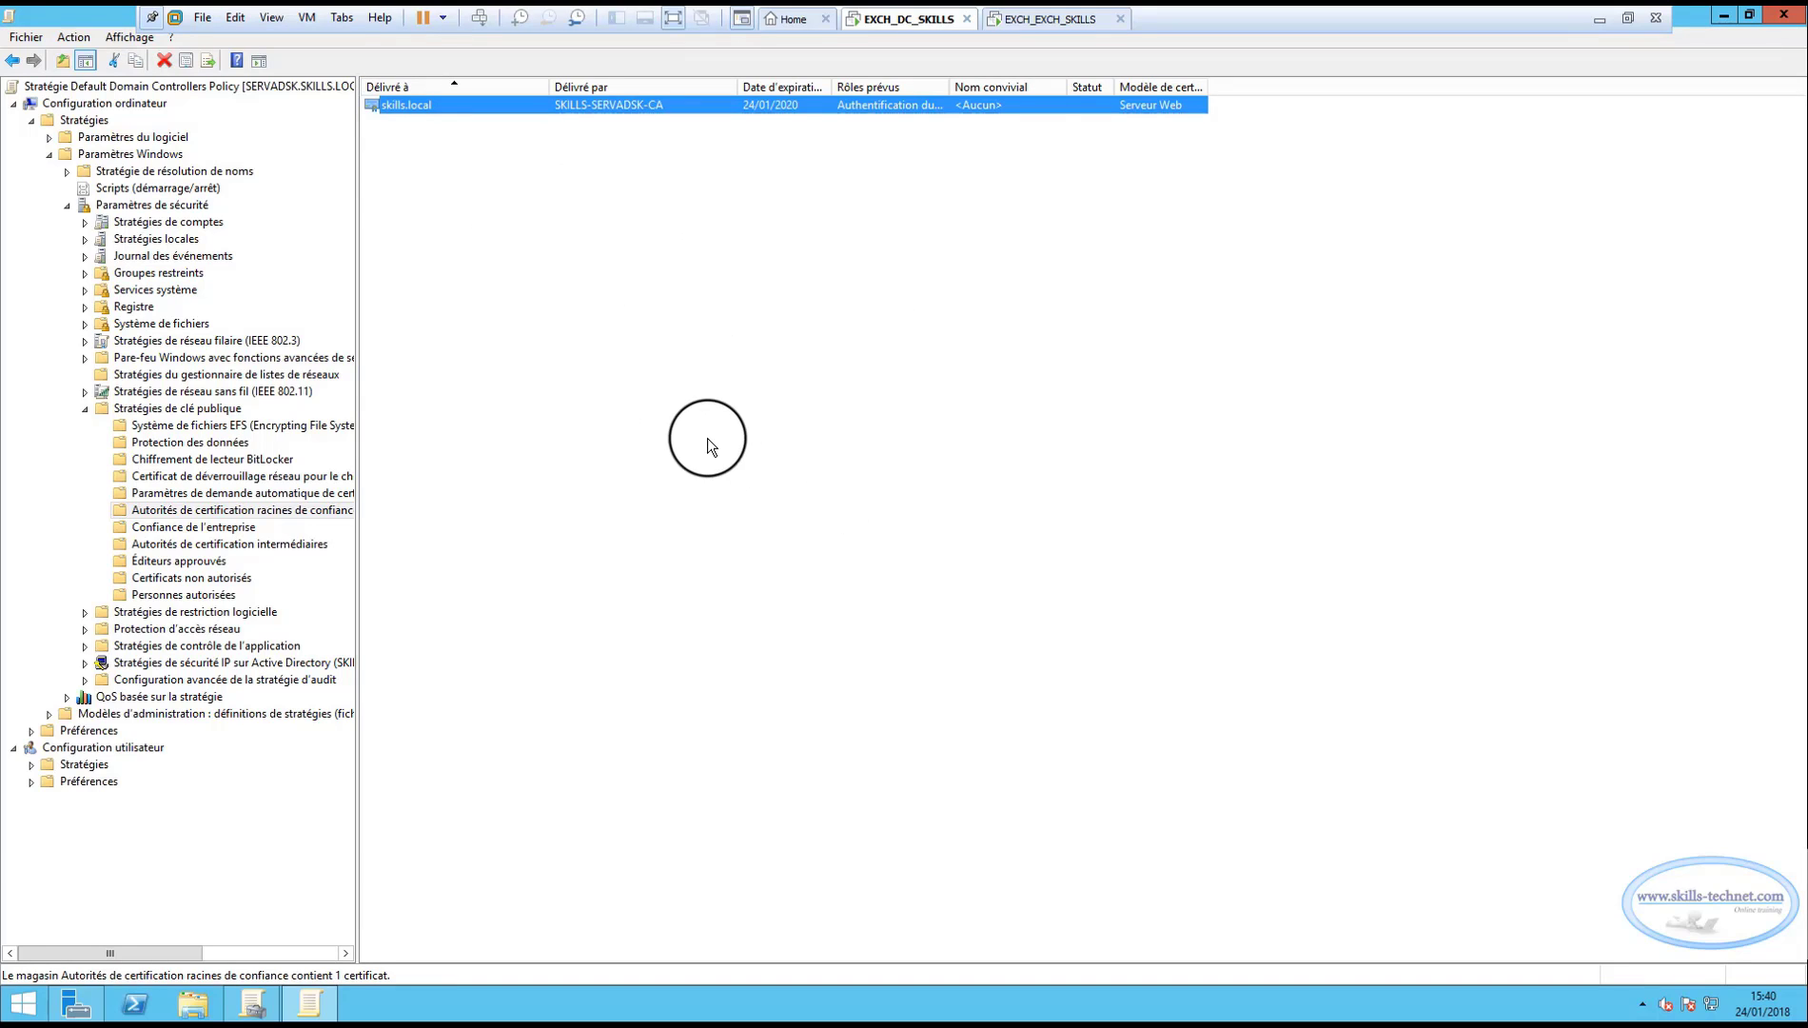
pyautogui.click(1783, 14)
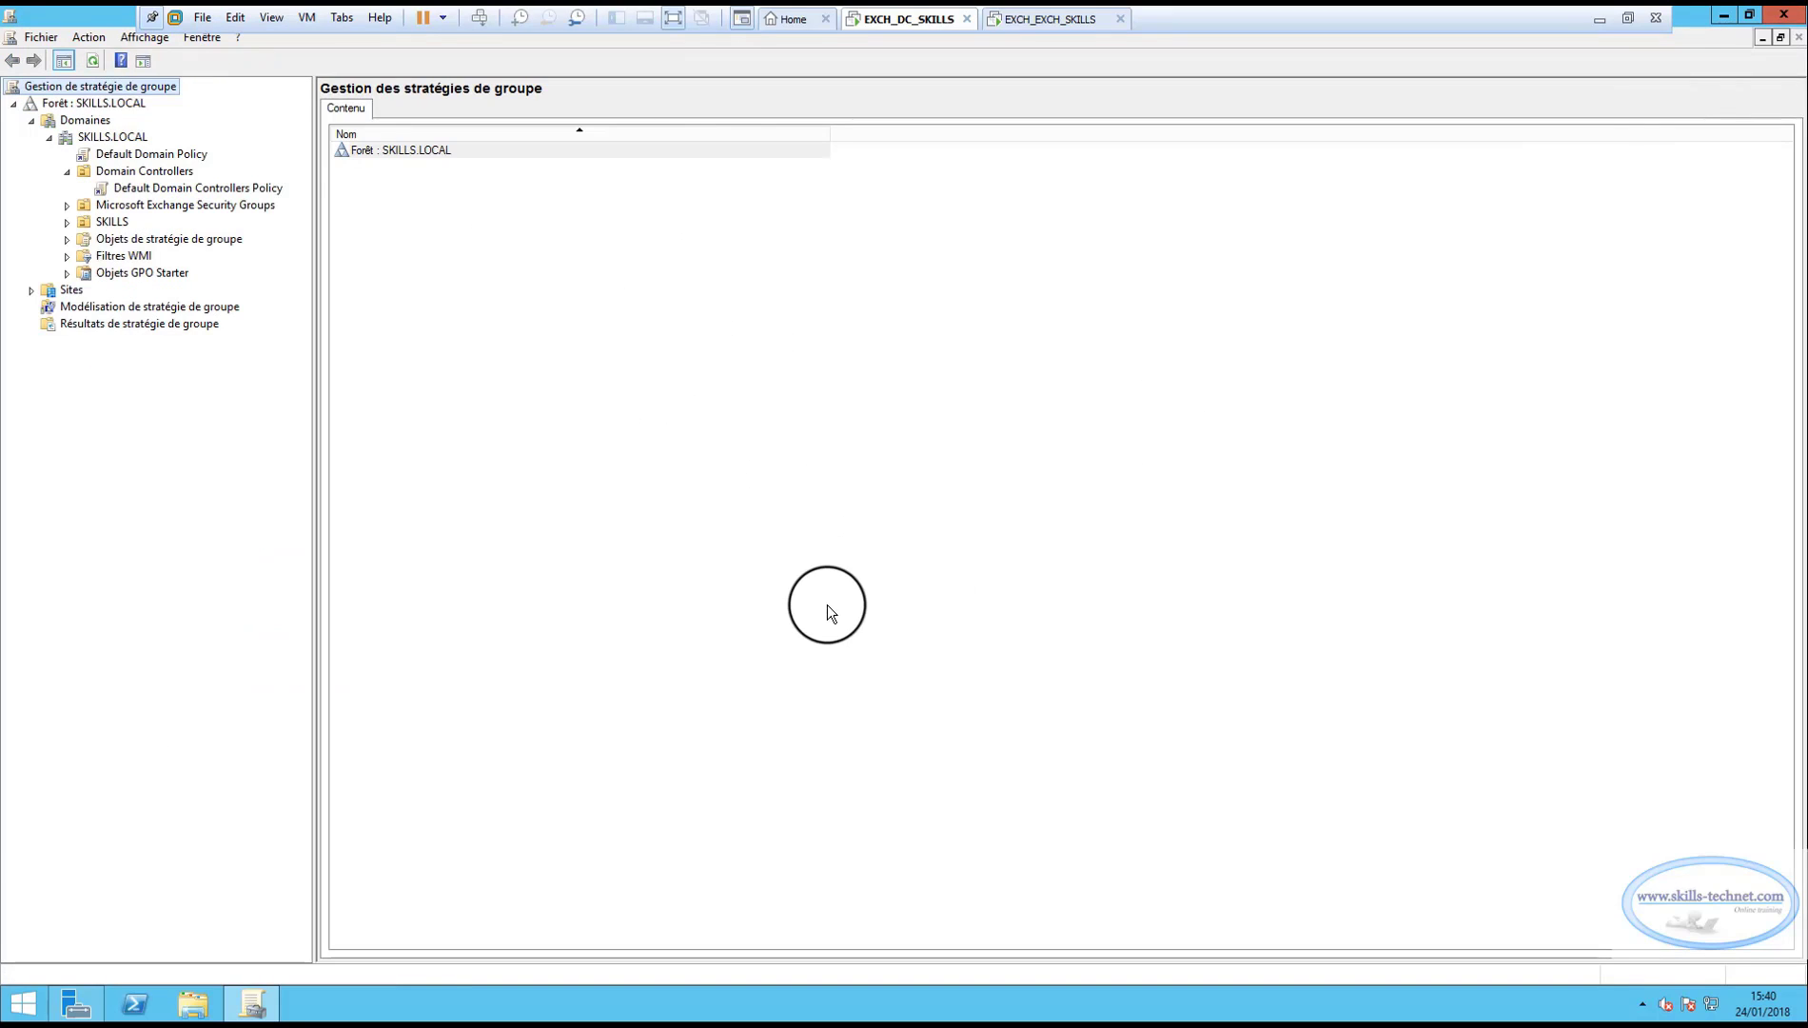
# Edit the Default Domain Policy and go to its Autorités de certification racines de confiance store under Stratégies de clé publique.
pyautogui.rightClick(153, 154)
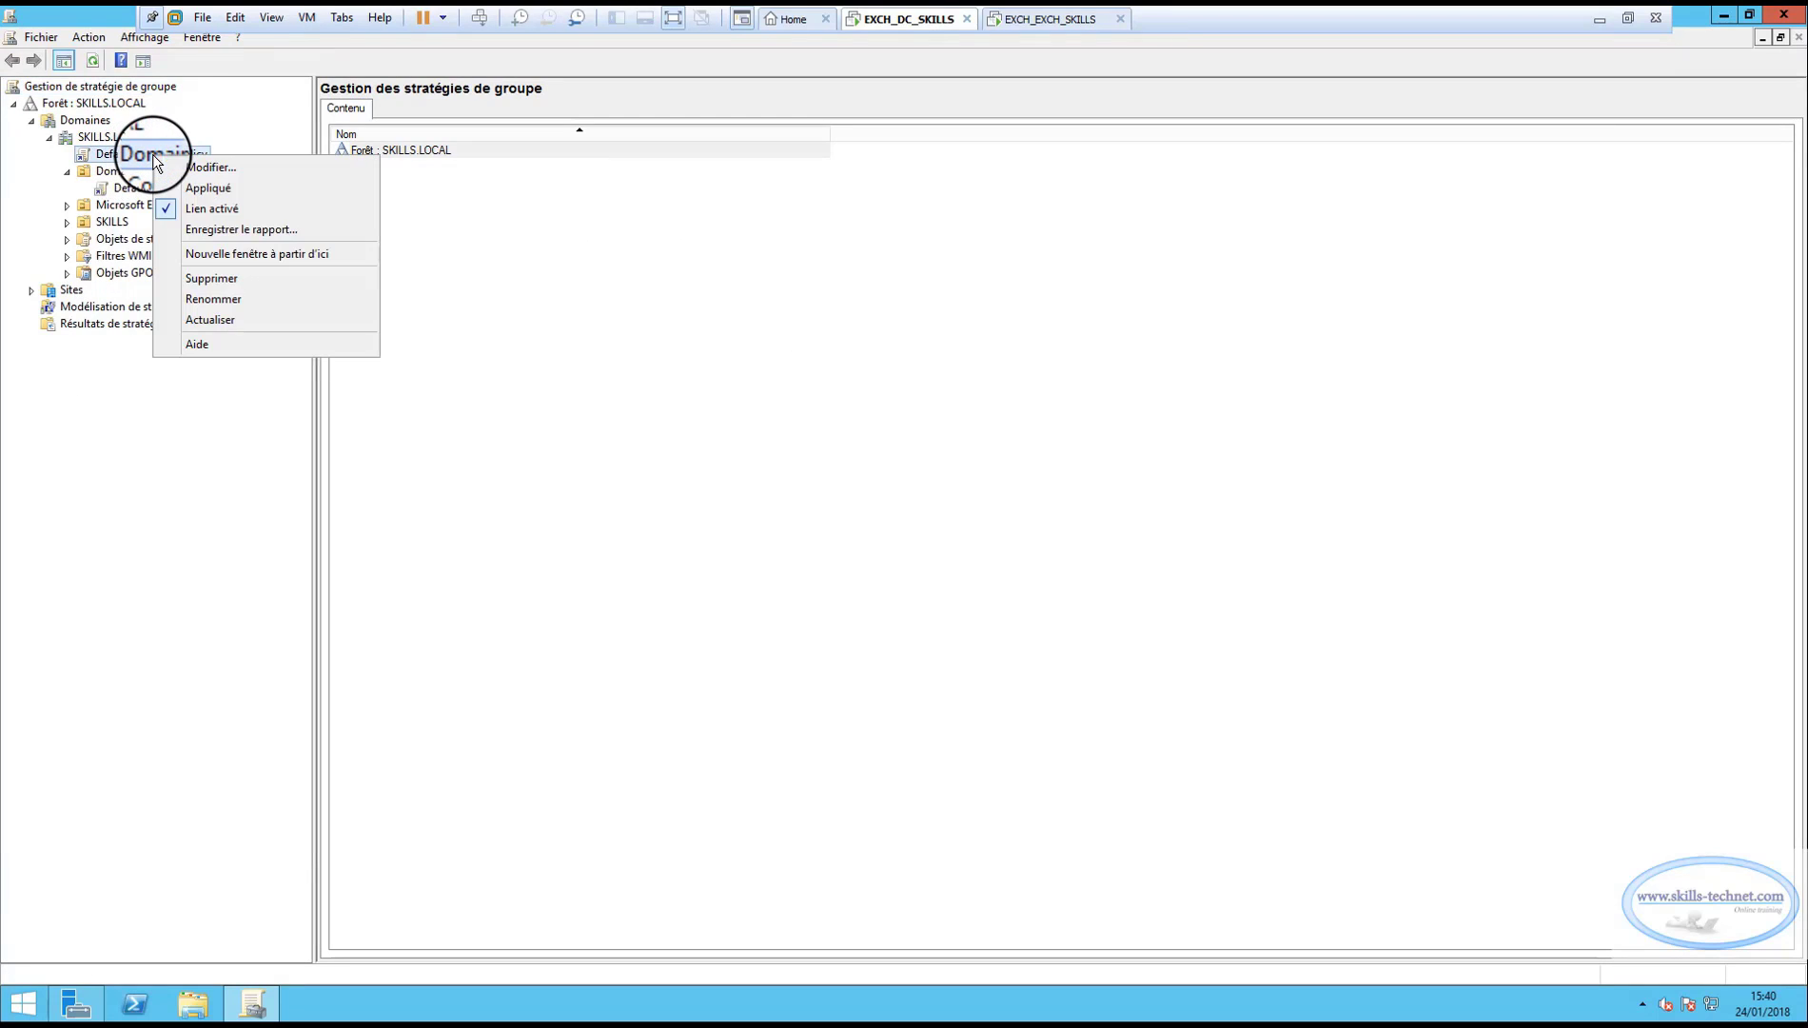
pyautogui.click(199, 170)
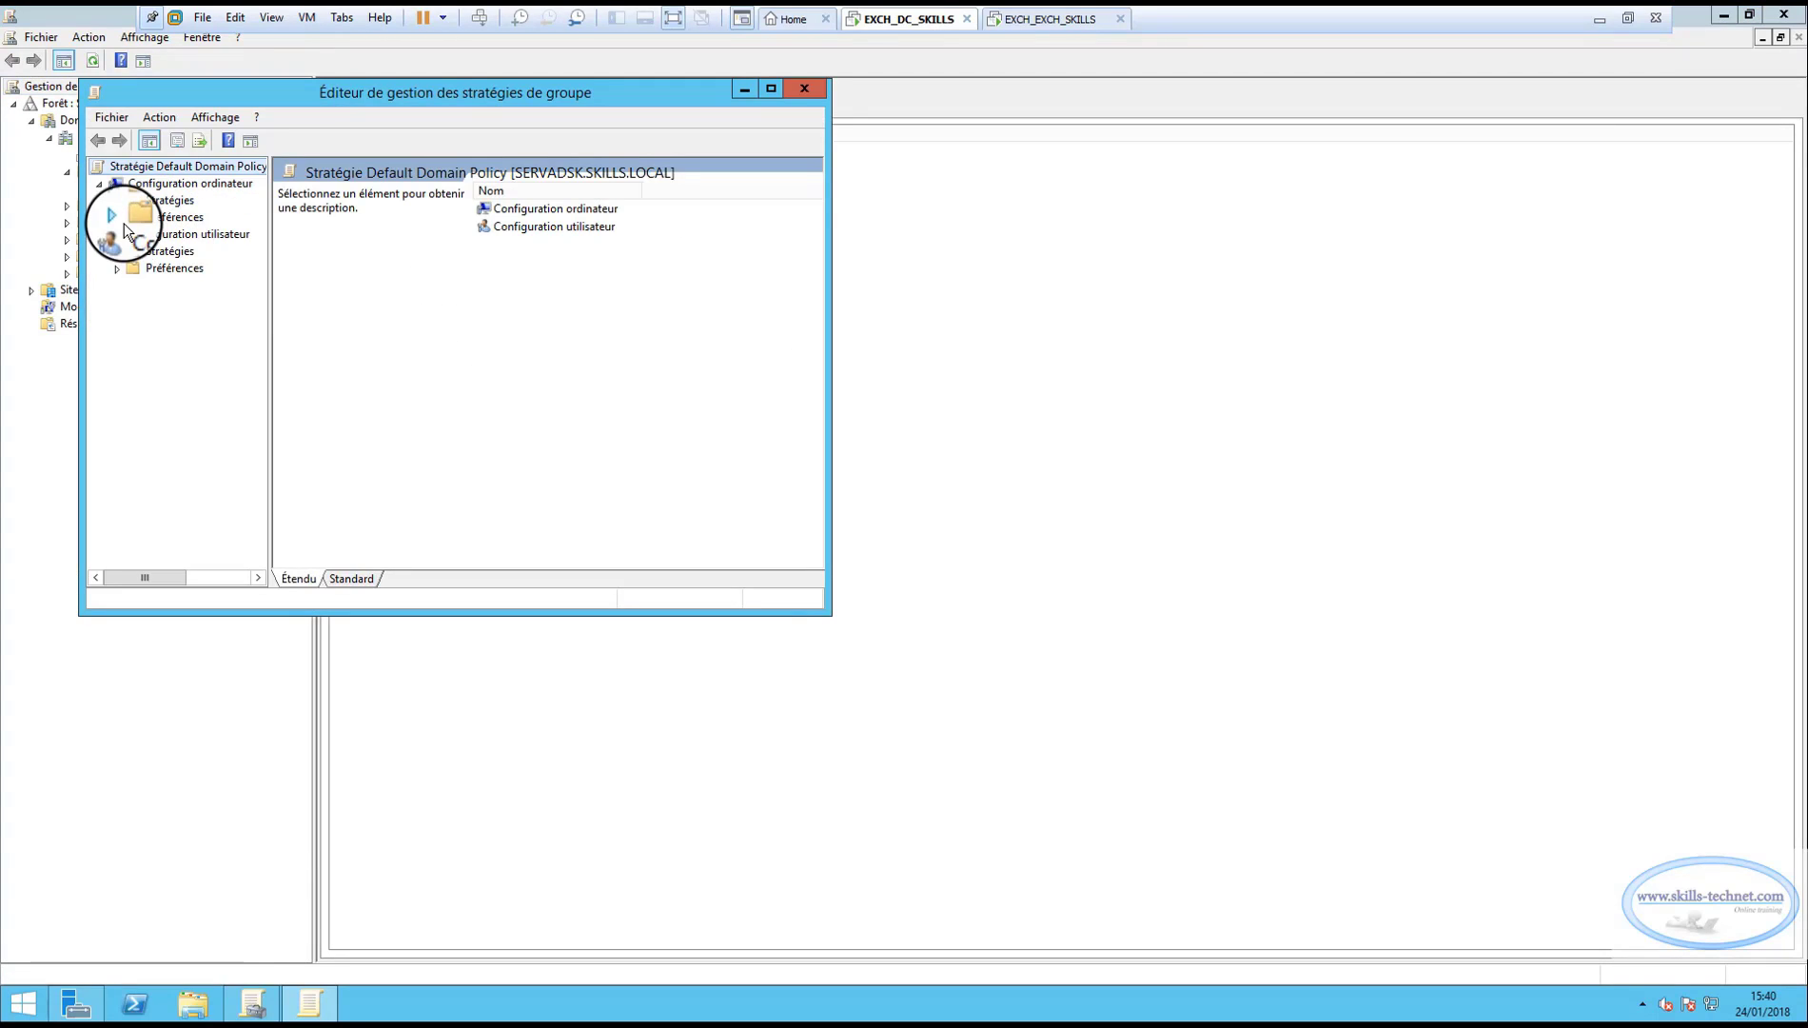
pyautogui.click(116, 202)
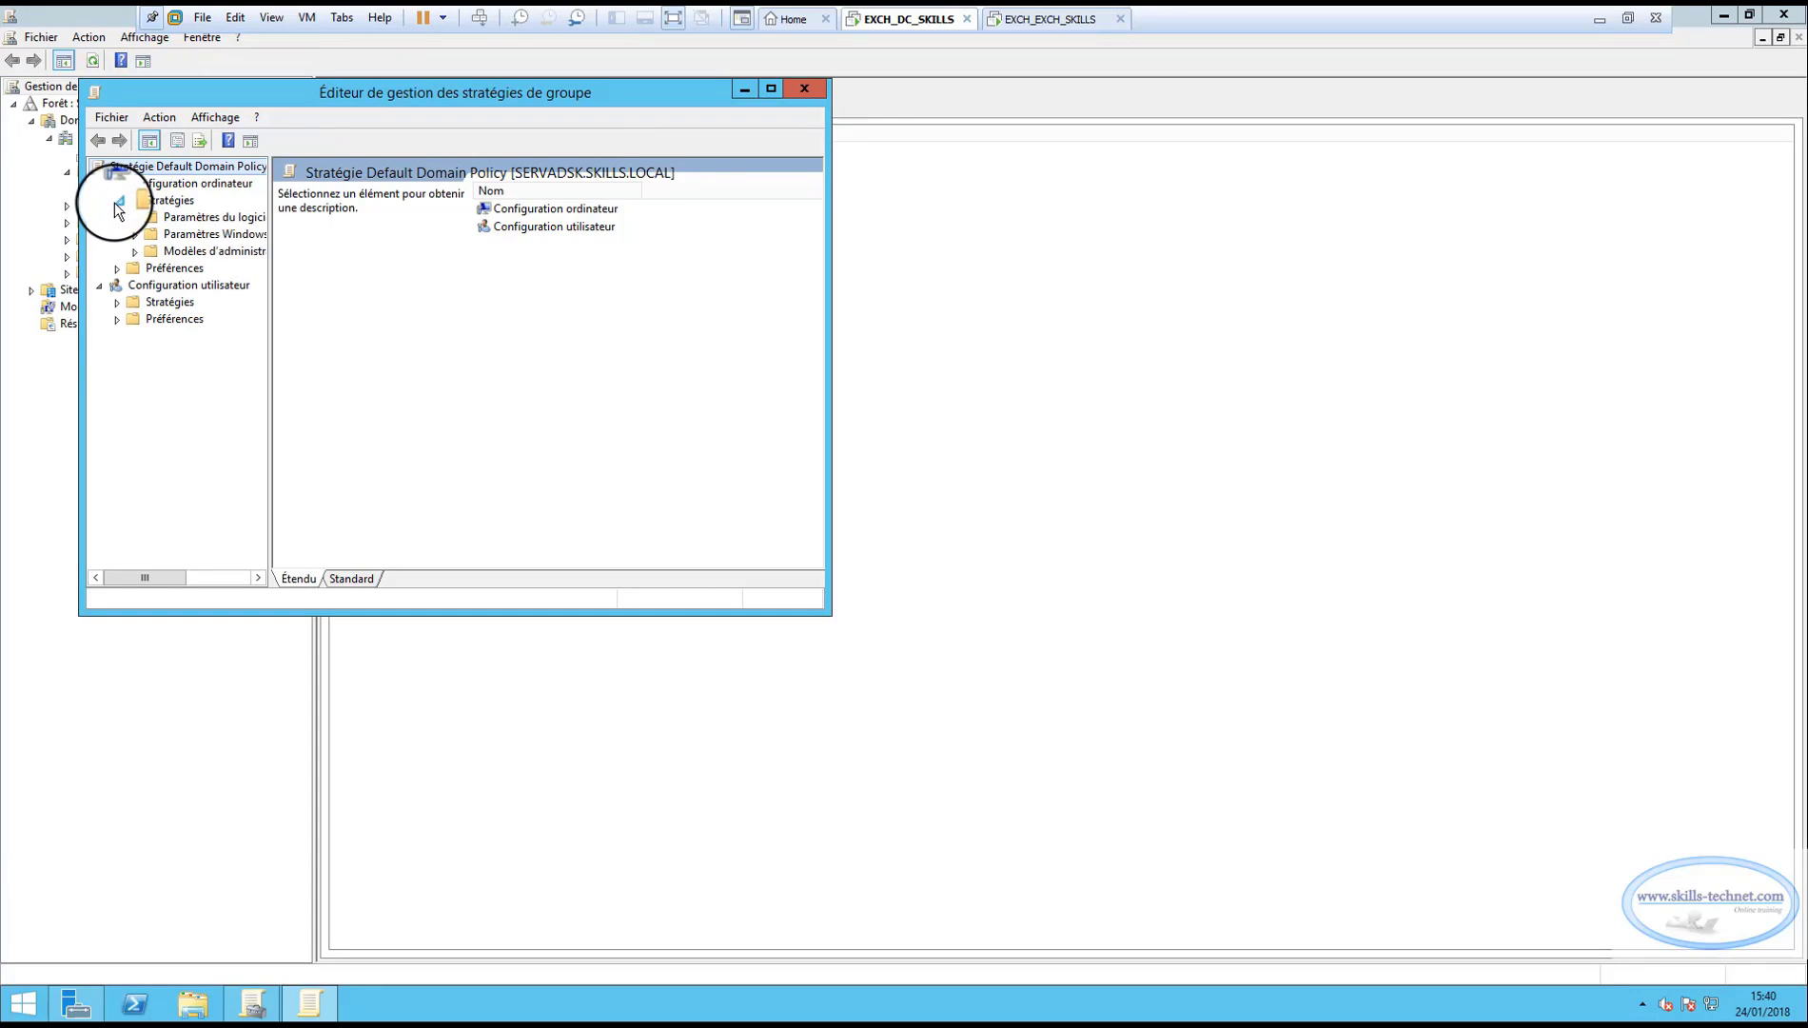
pyautogui.click(135, 235)
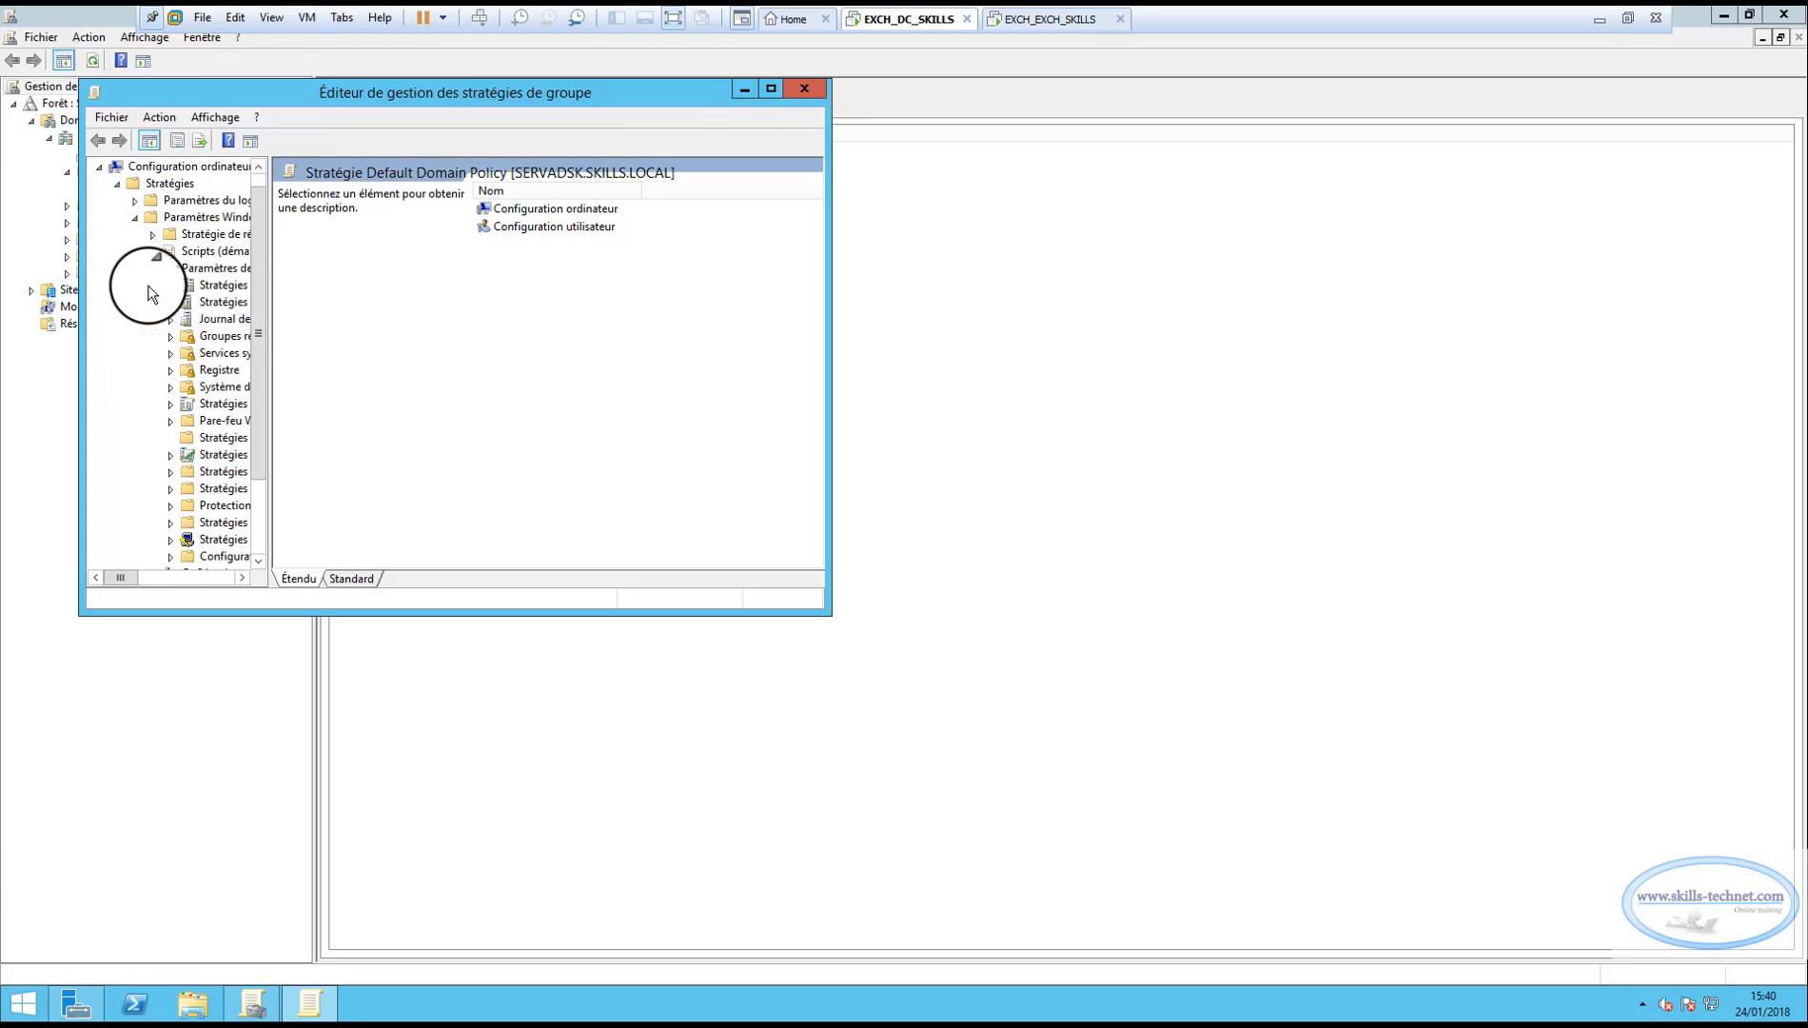
pyautogui.click(152, 284)
pyautogui.click(773, 92)
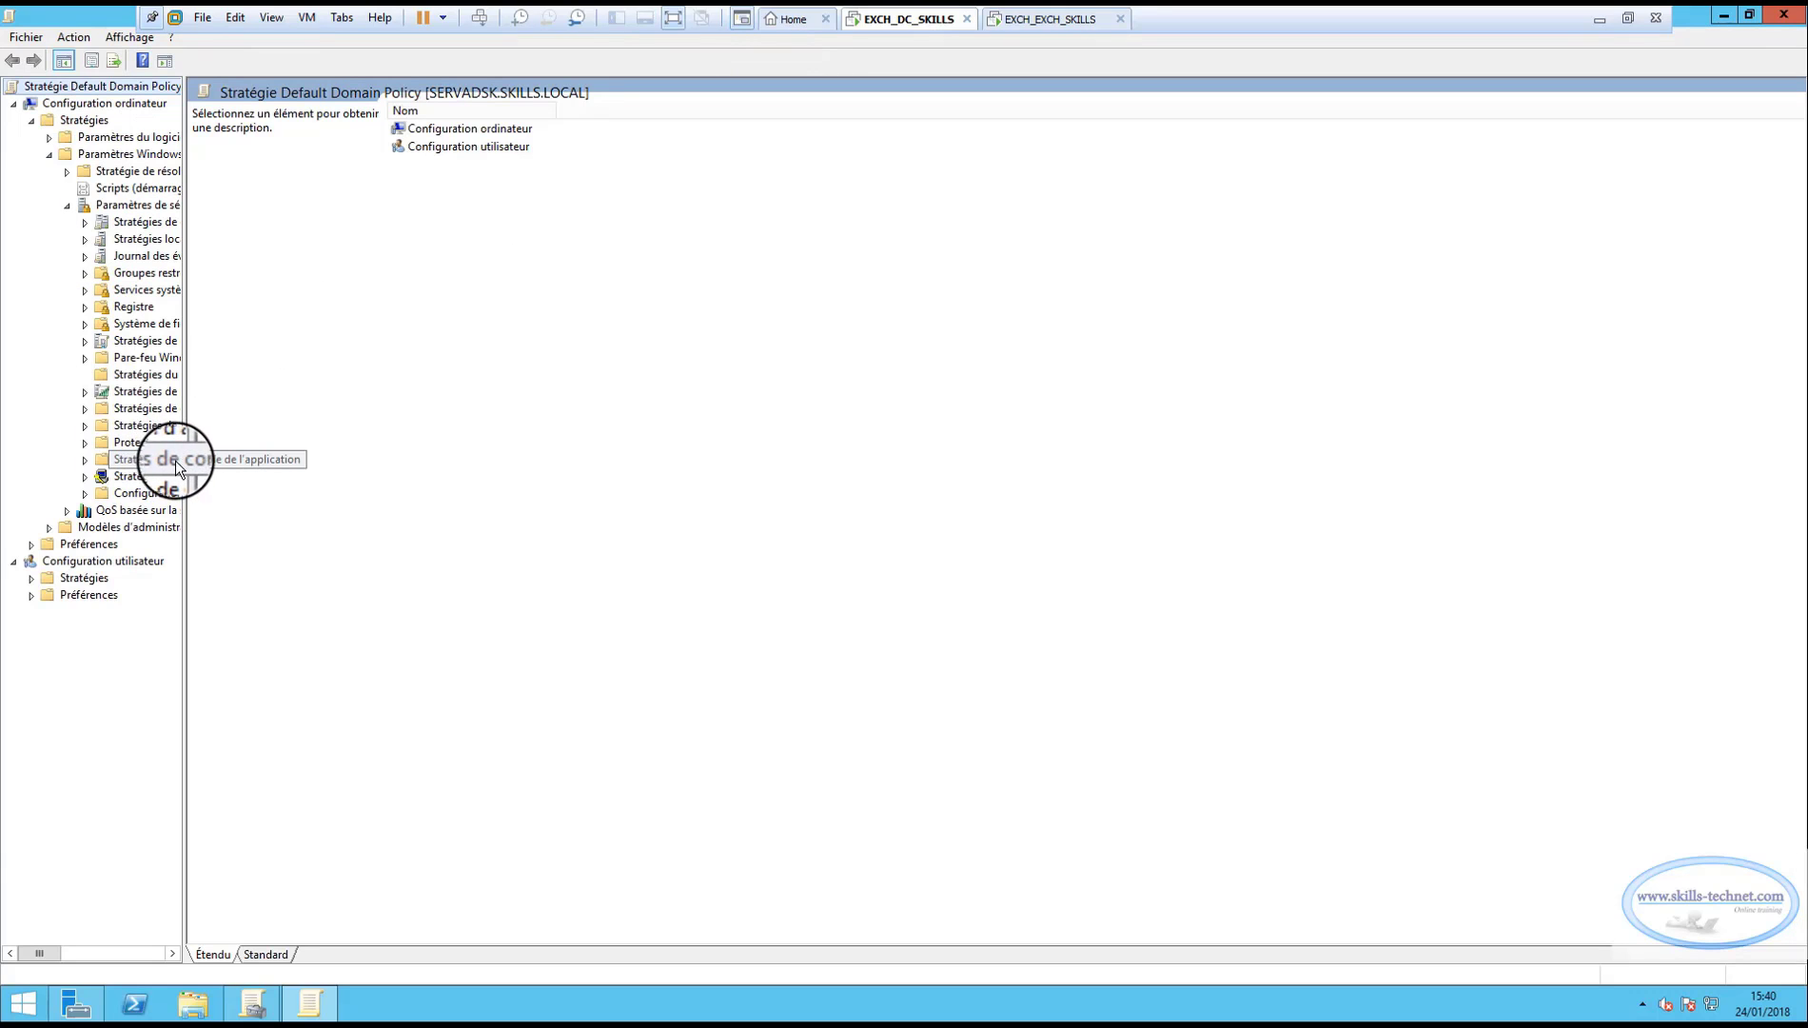
pyautogui.moveTo(183, 460); pyautogui.dragTo(450, 453)
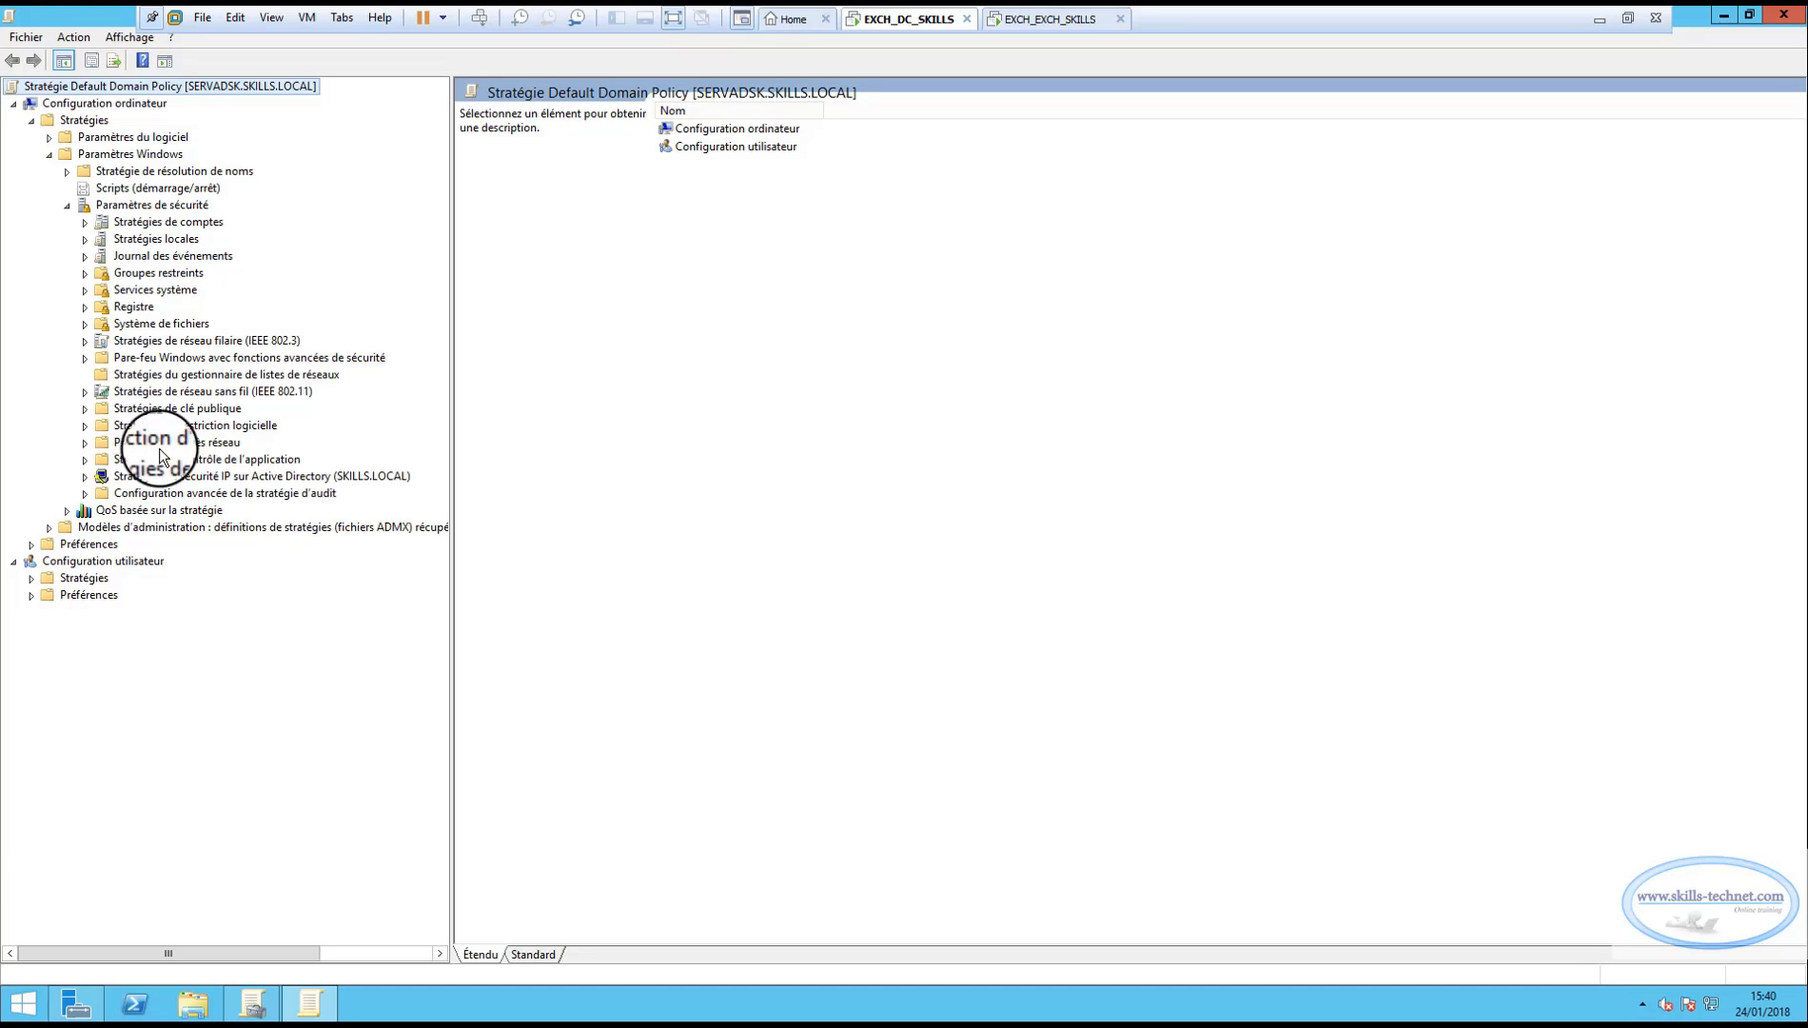
pyautogui.click(85, 409)
pyautogui.click(169, 509)
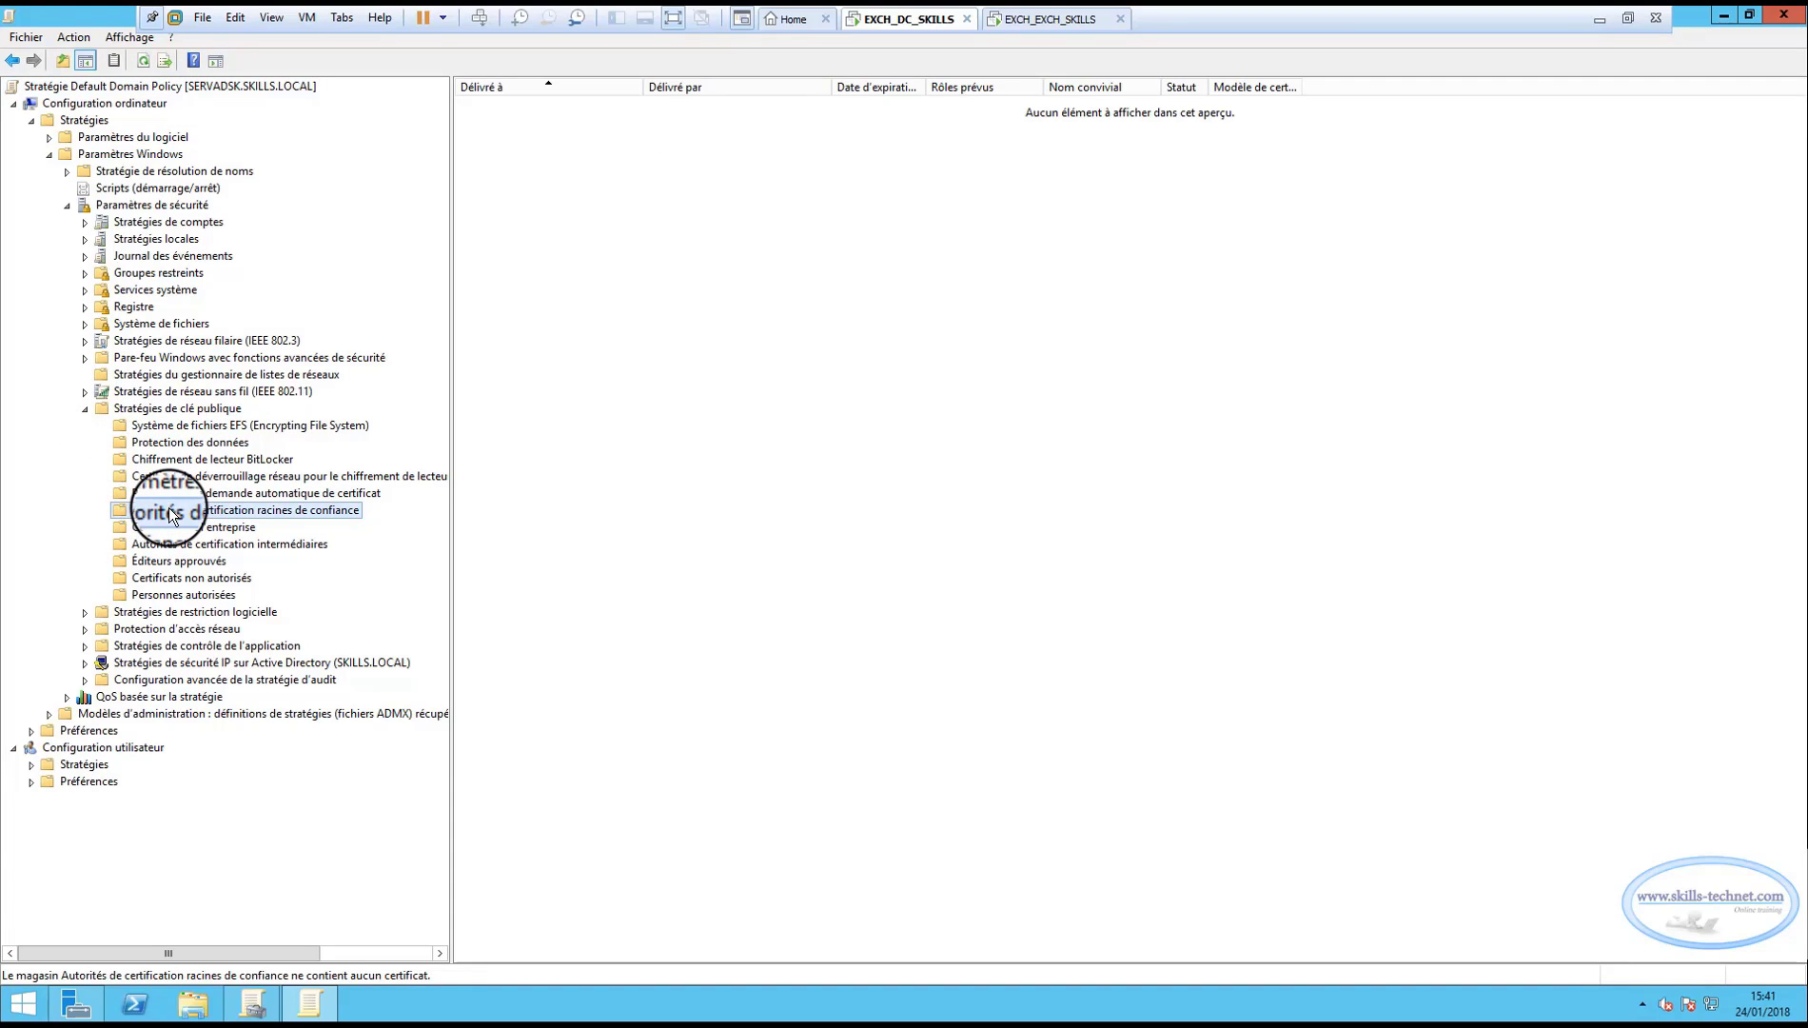
# Import C:\cert\certnewexchange.cer into the Default Domain Policy's trusted root certification authorities store.
pyautogui.rightClick(674, 221)
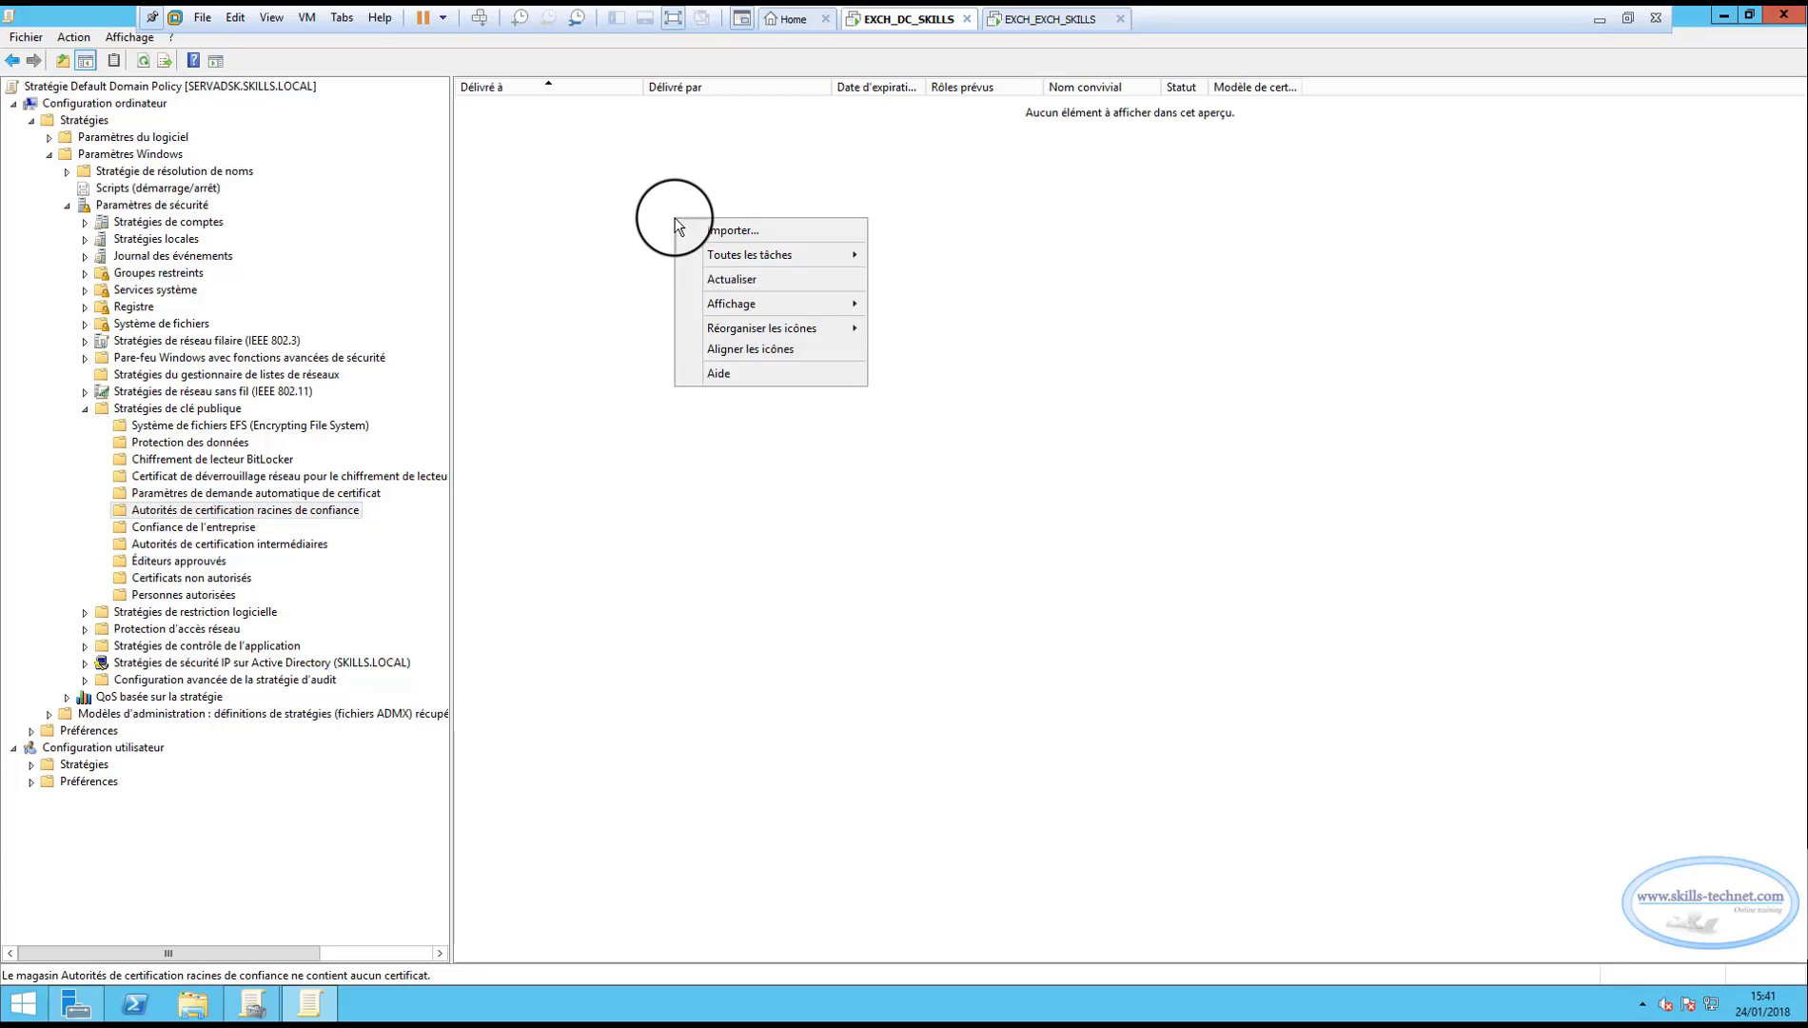
pyautogui.click(718, 228)
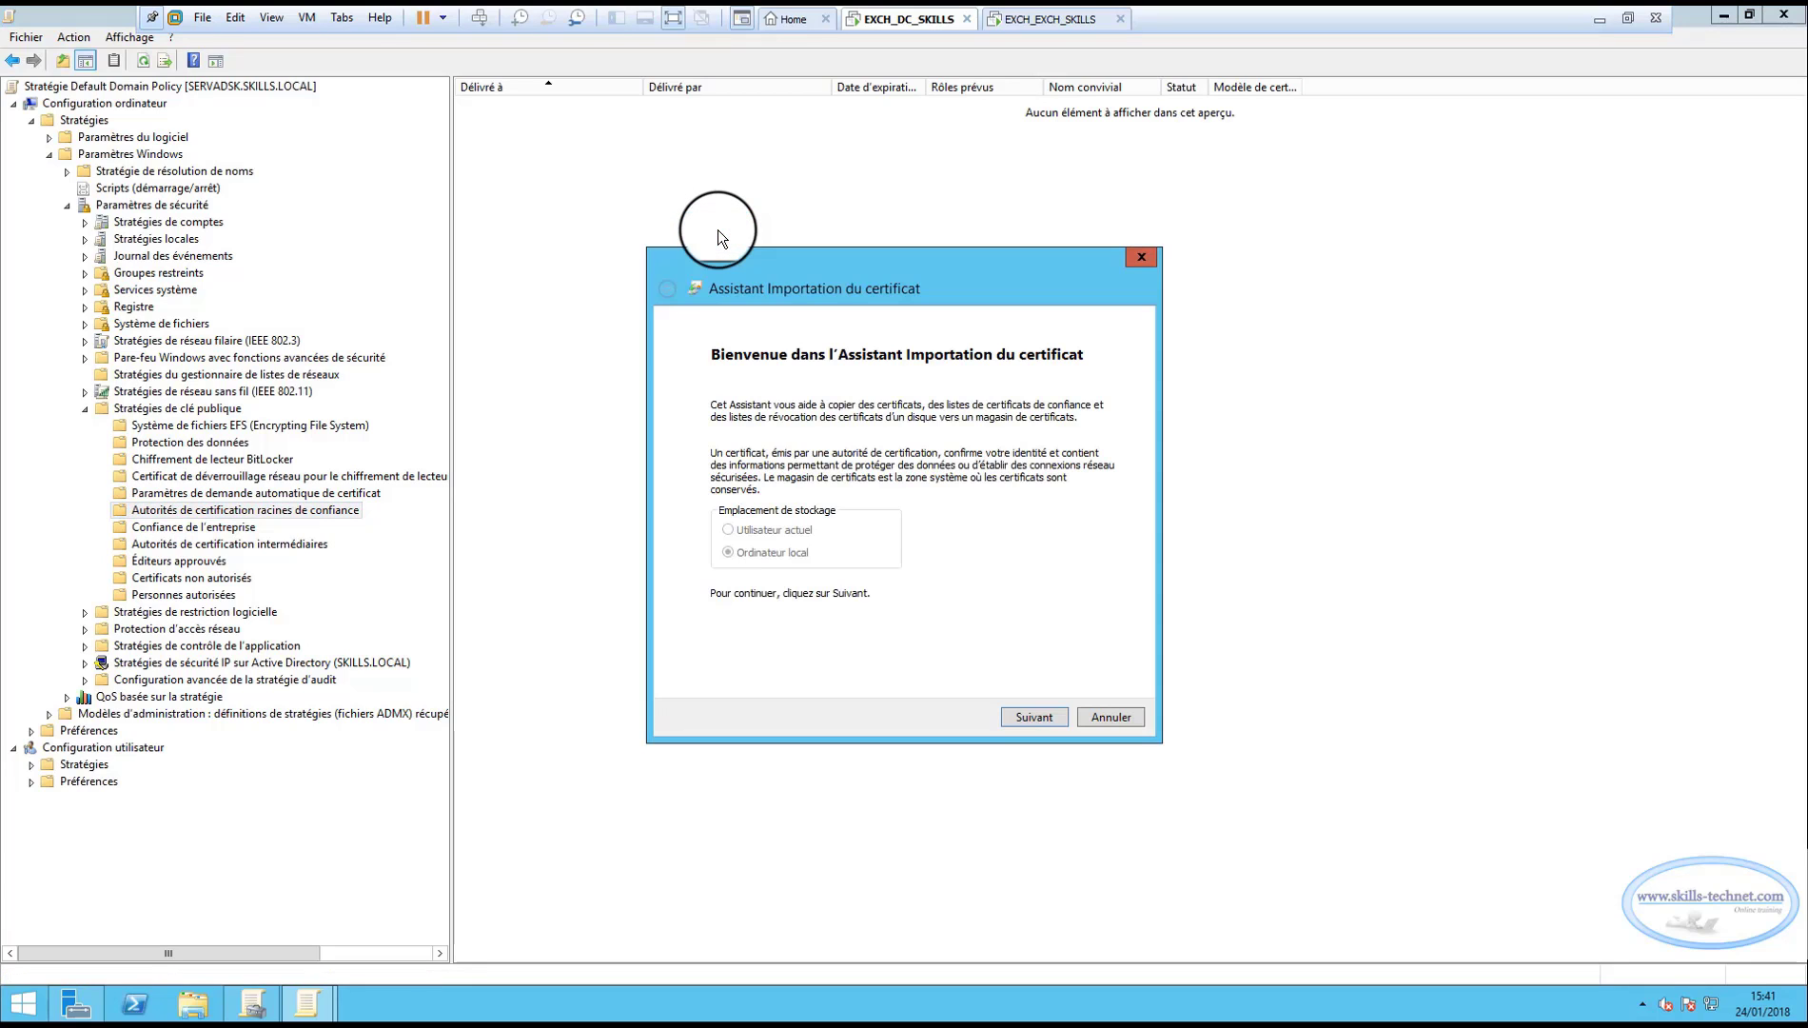
pyautogui.click(1033, 715)
pyautogui.click(1062, 435)
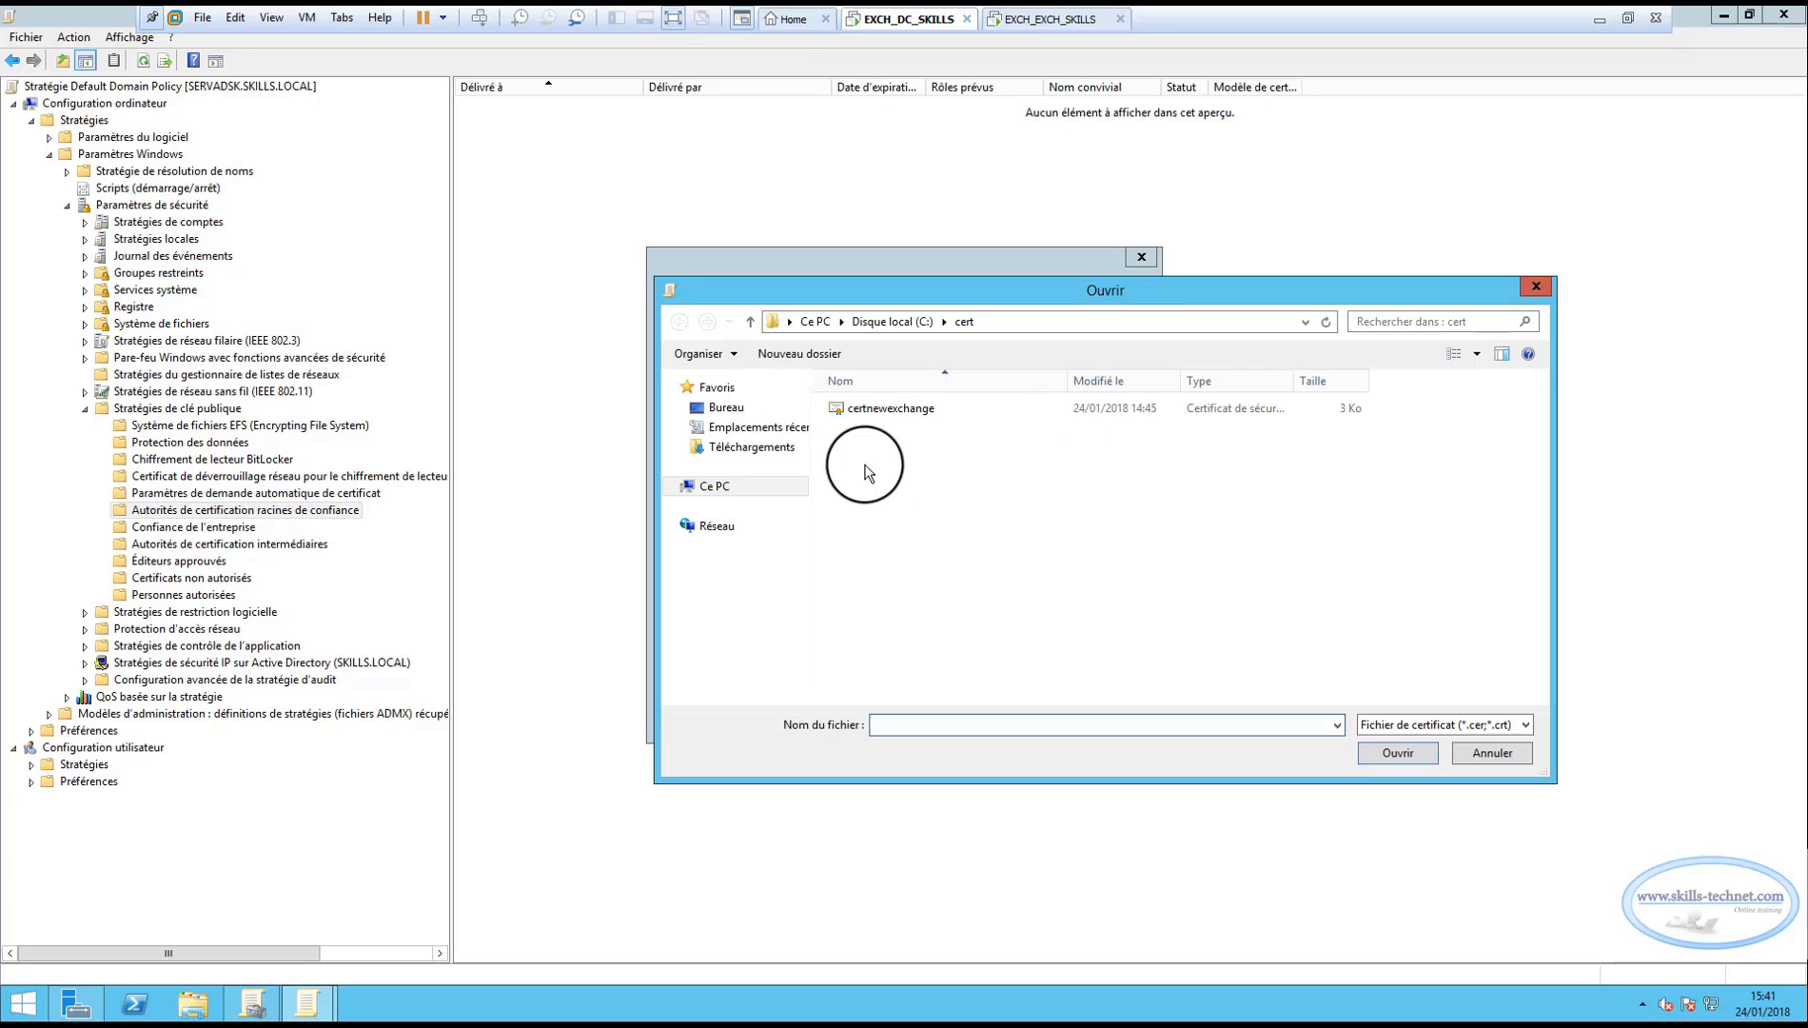
pyautogui.doubleClick(875, 412)
pyautogui.click(1034, 715)
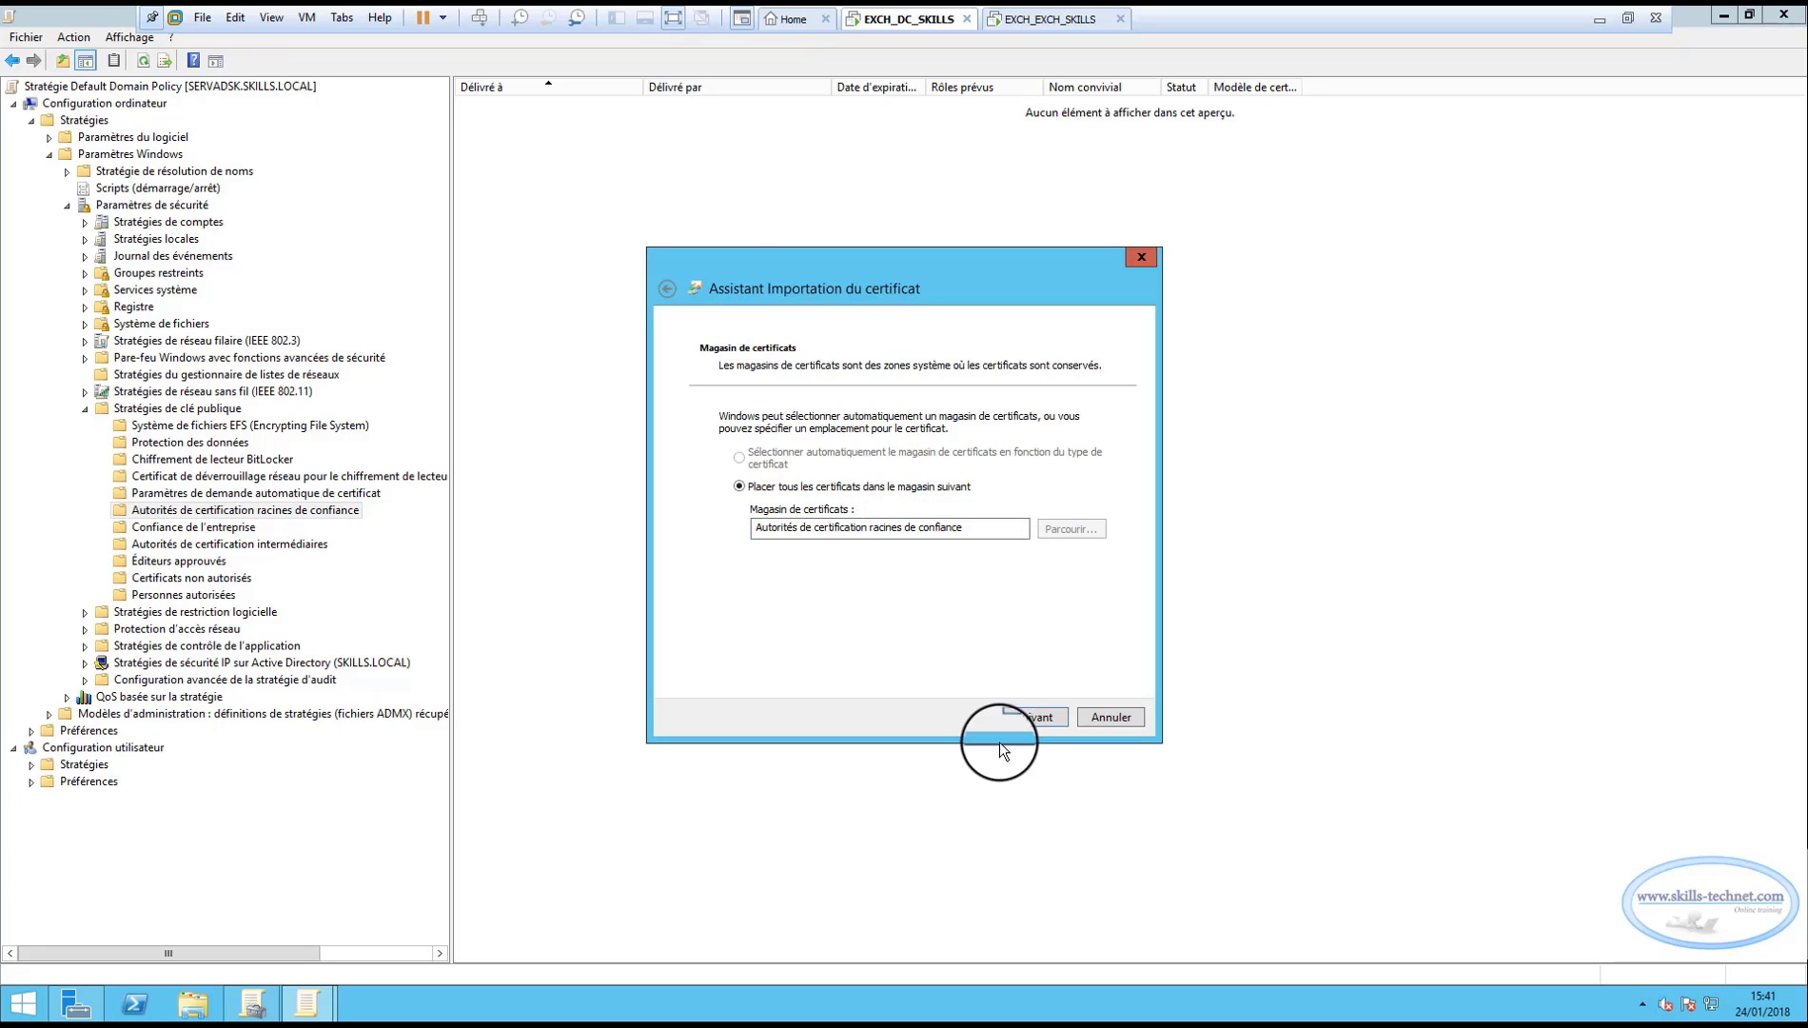
pyautogui.click(1033, 716)
pyautogui.click(1007, 717)
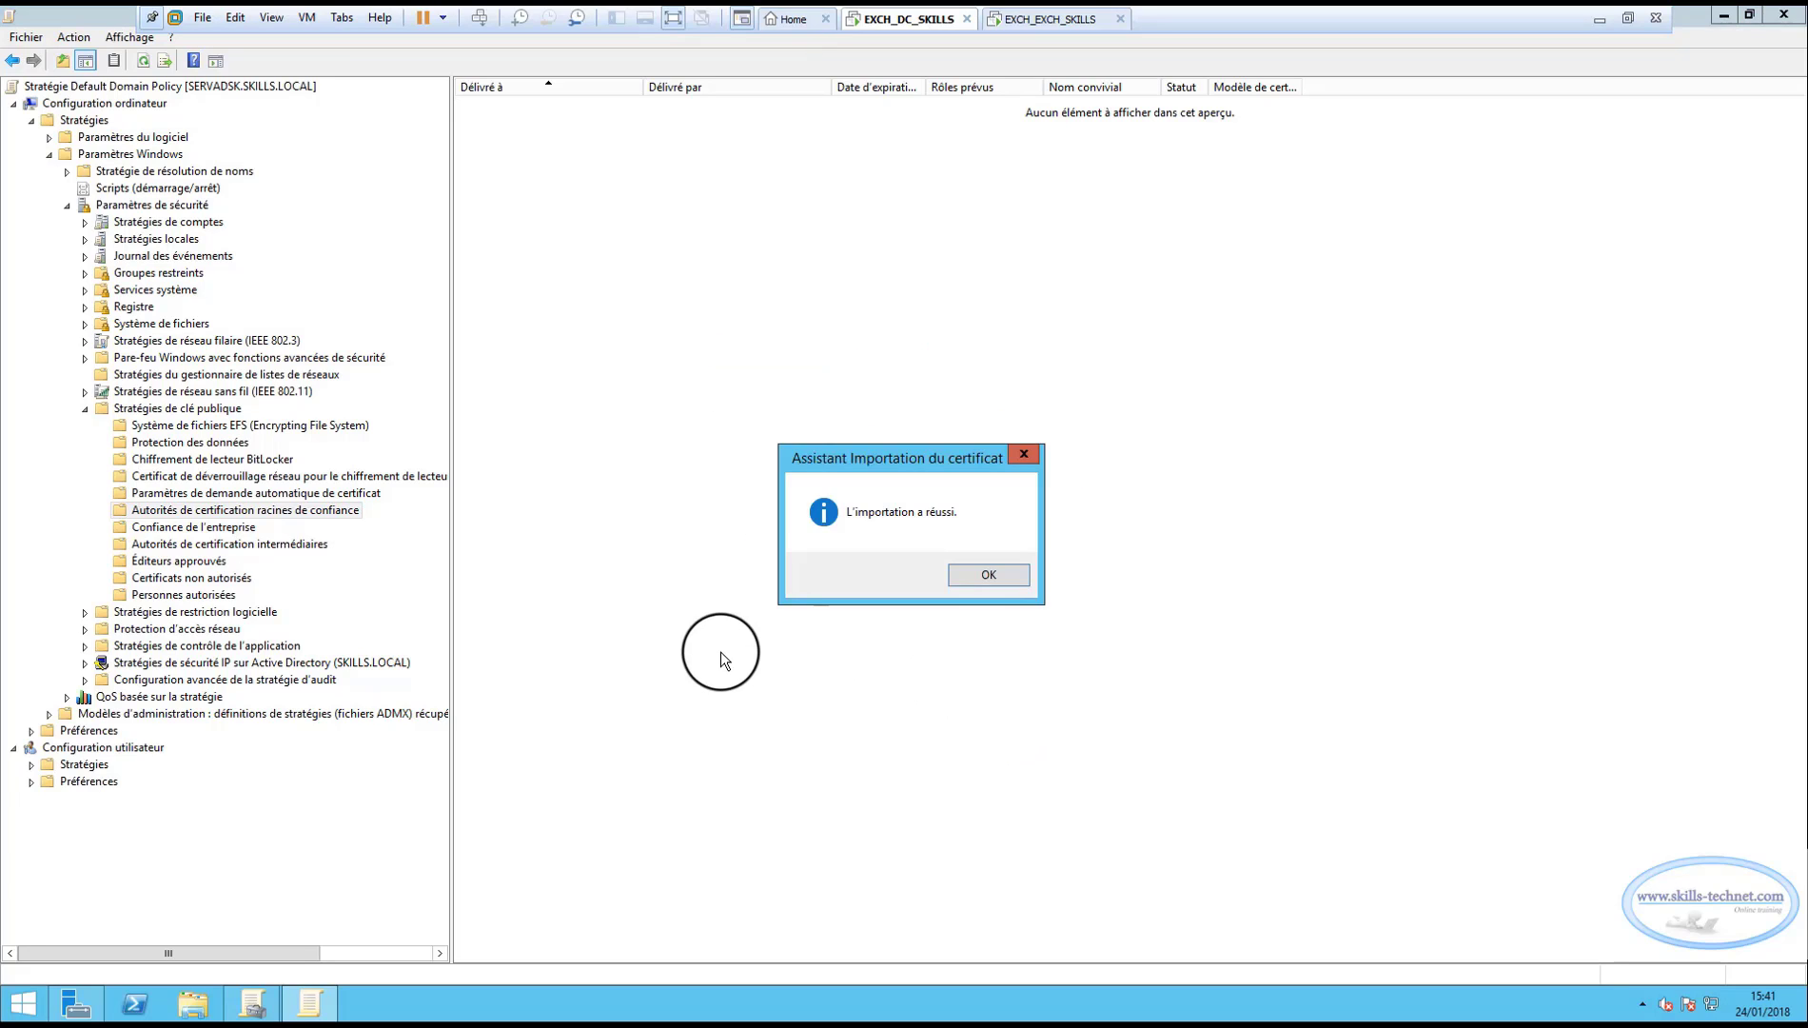
pyautogui.click(959, 575)
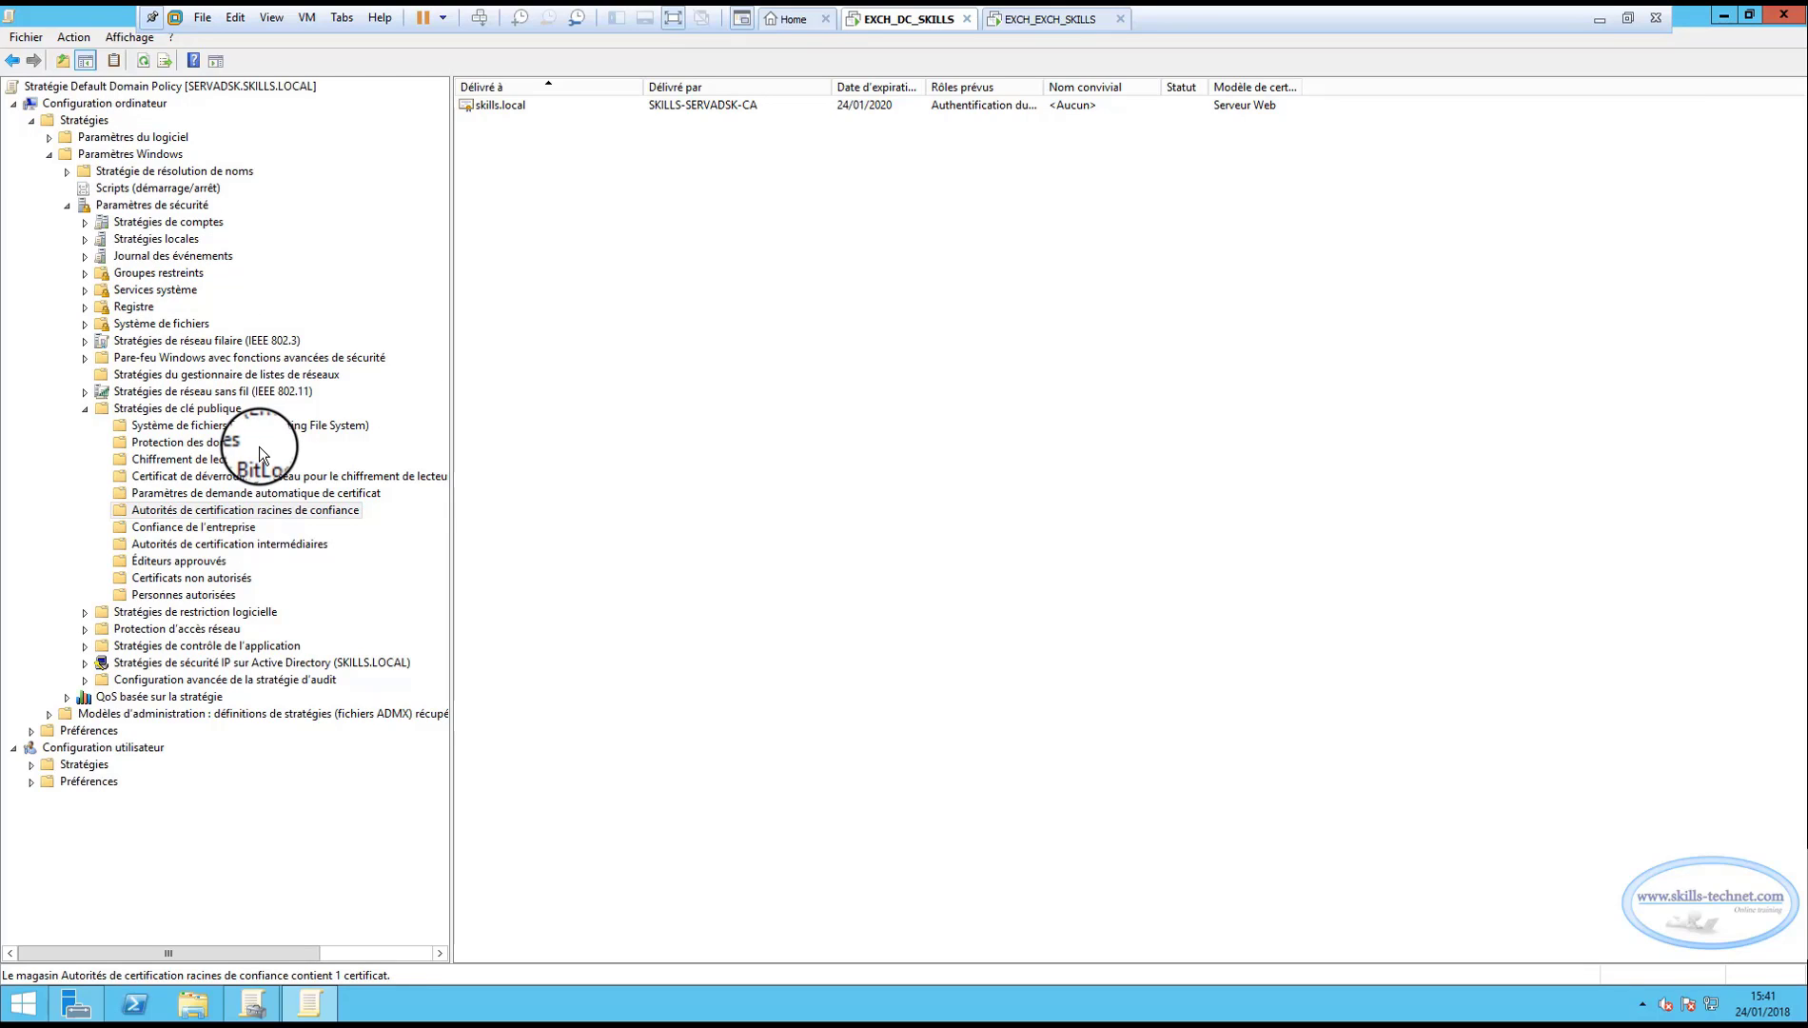
# Close the Group Policy Management Editor and the Group Policy Management console.
pyautogui.click(1784, 14)
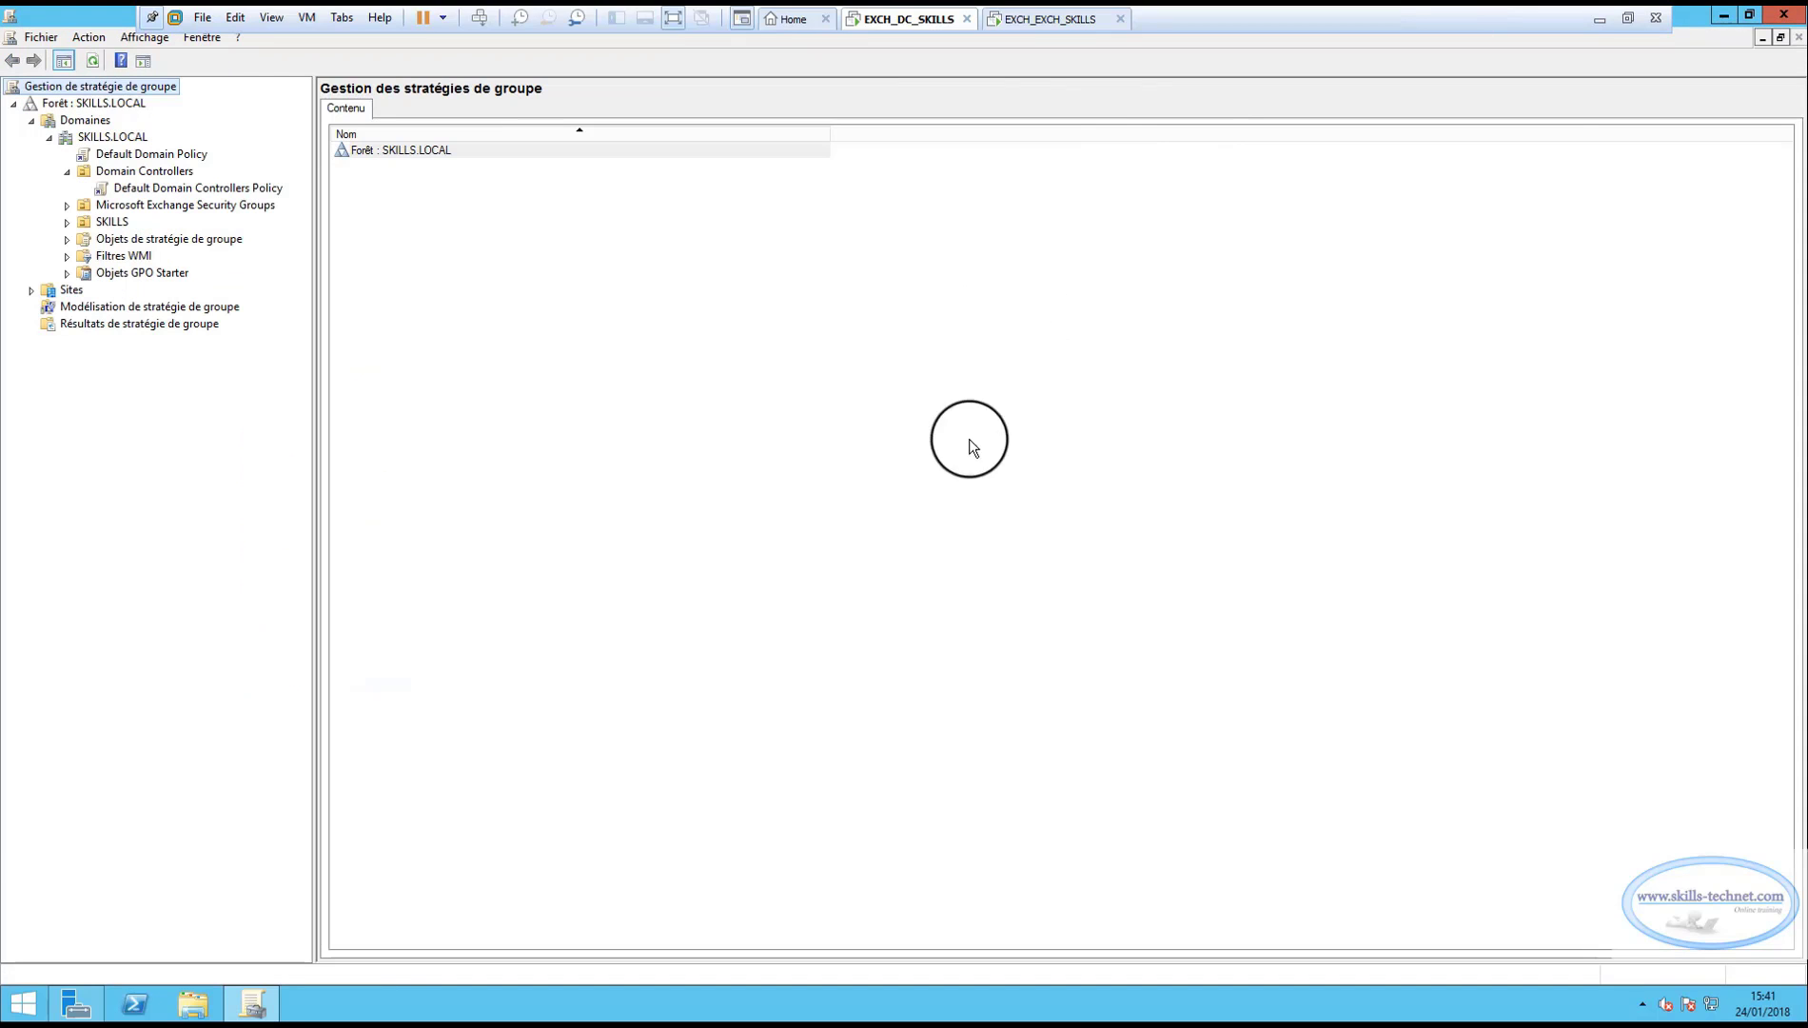
pyautogui.click(1771, 22)
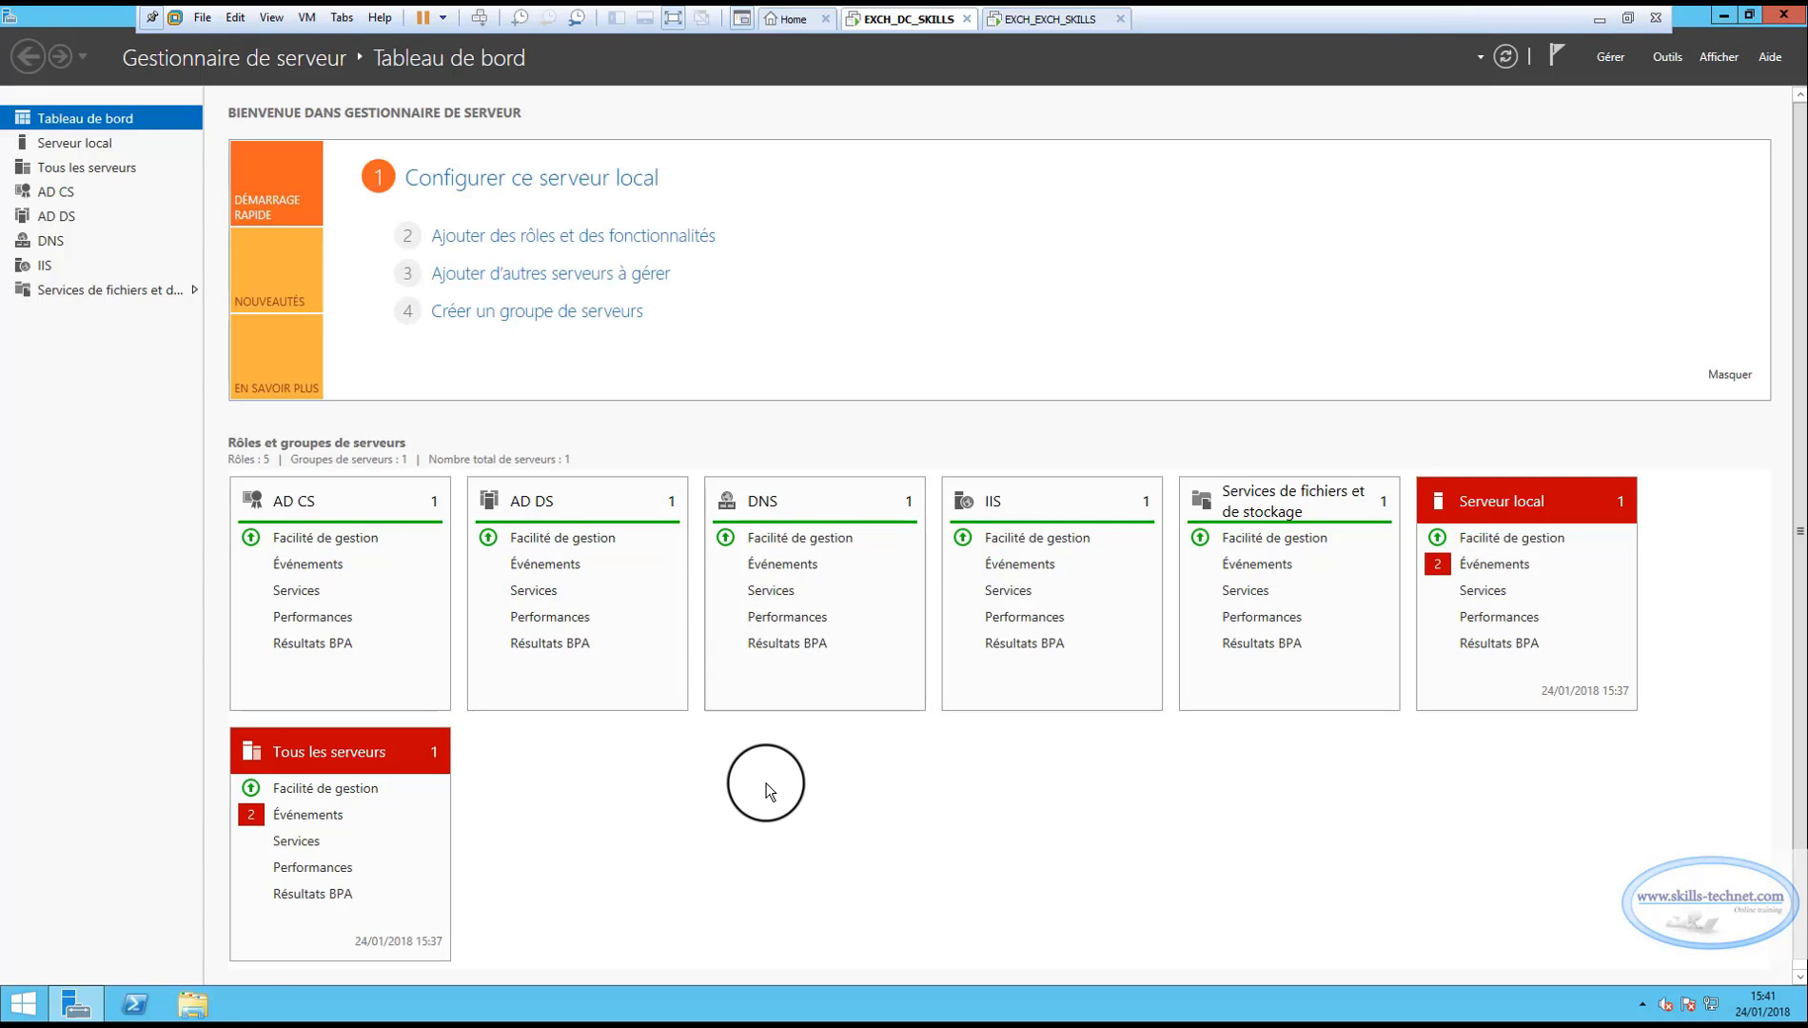
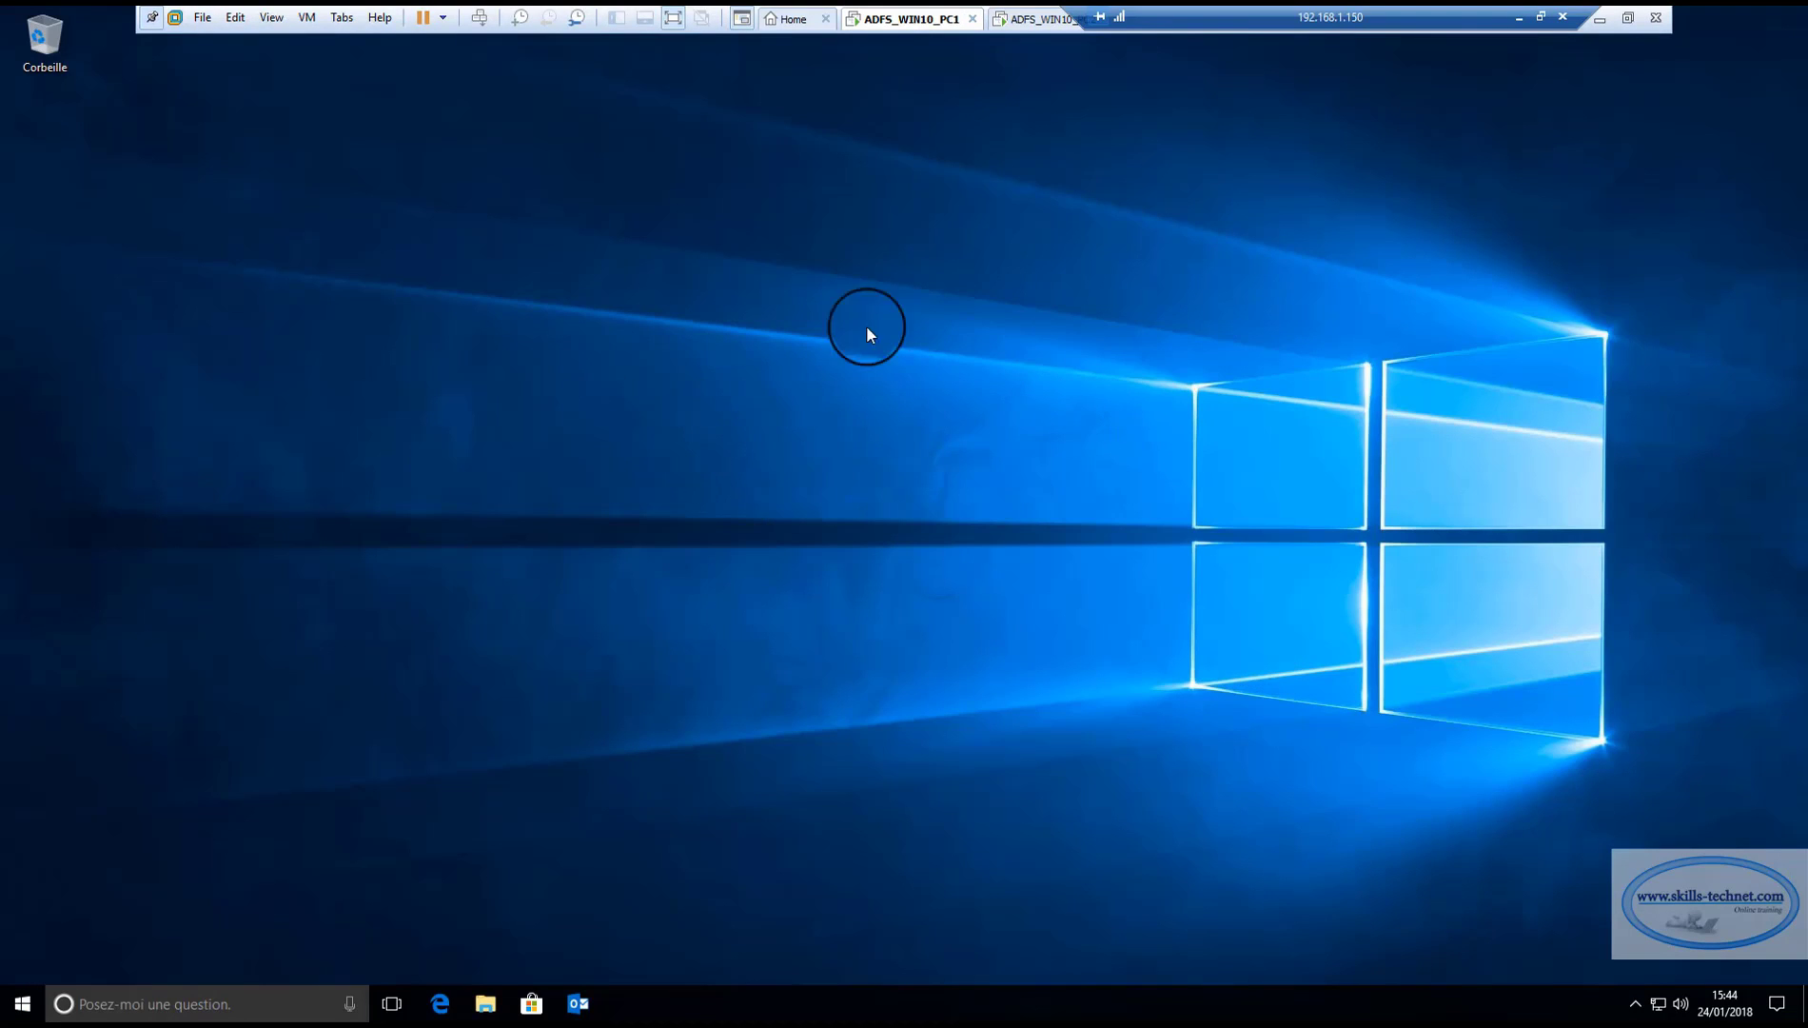
# Launch the Microsoft Management Console (mmc) with administrator rights on the first Windows 10 client.
pyautogui.click(1042, 19)
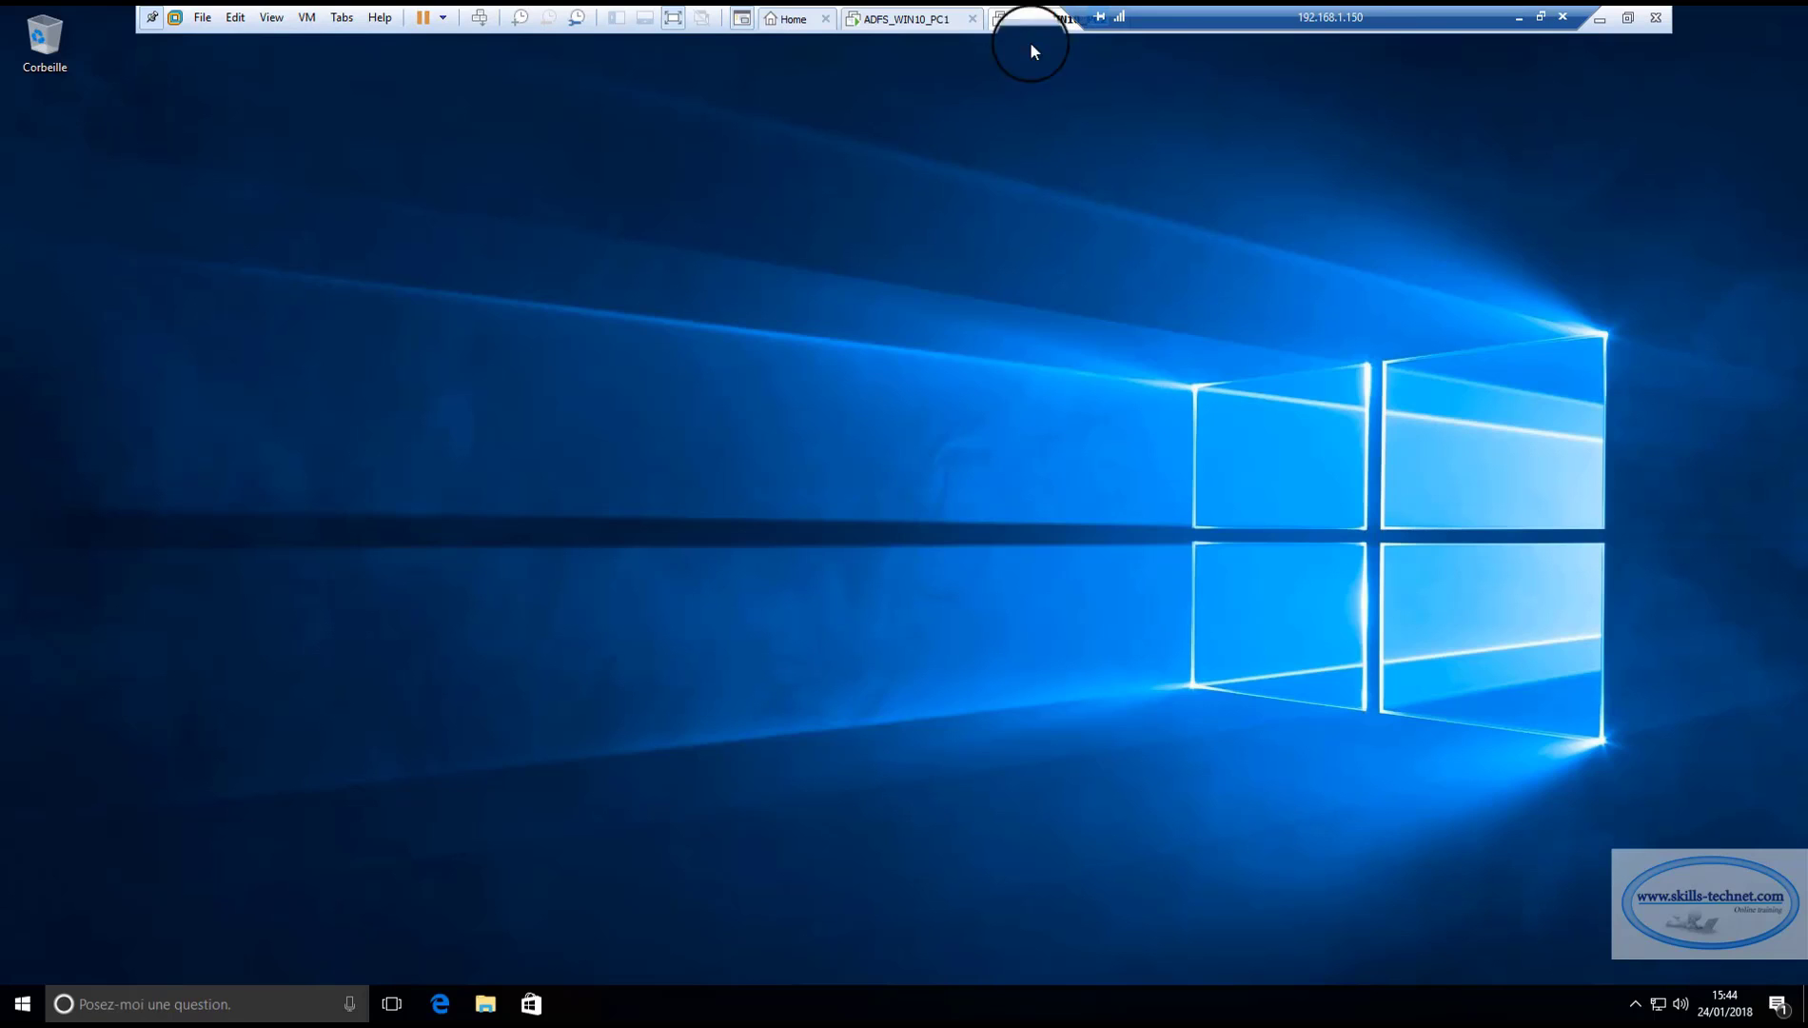
pyautogui.click(904, 29)
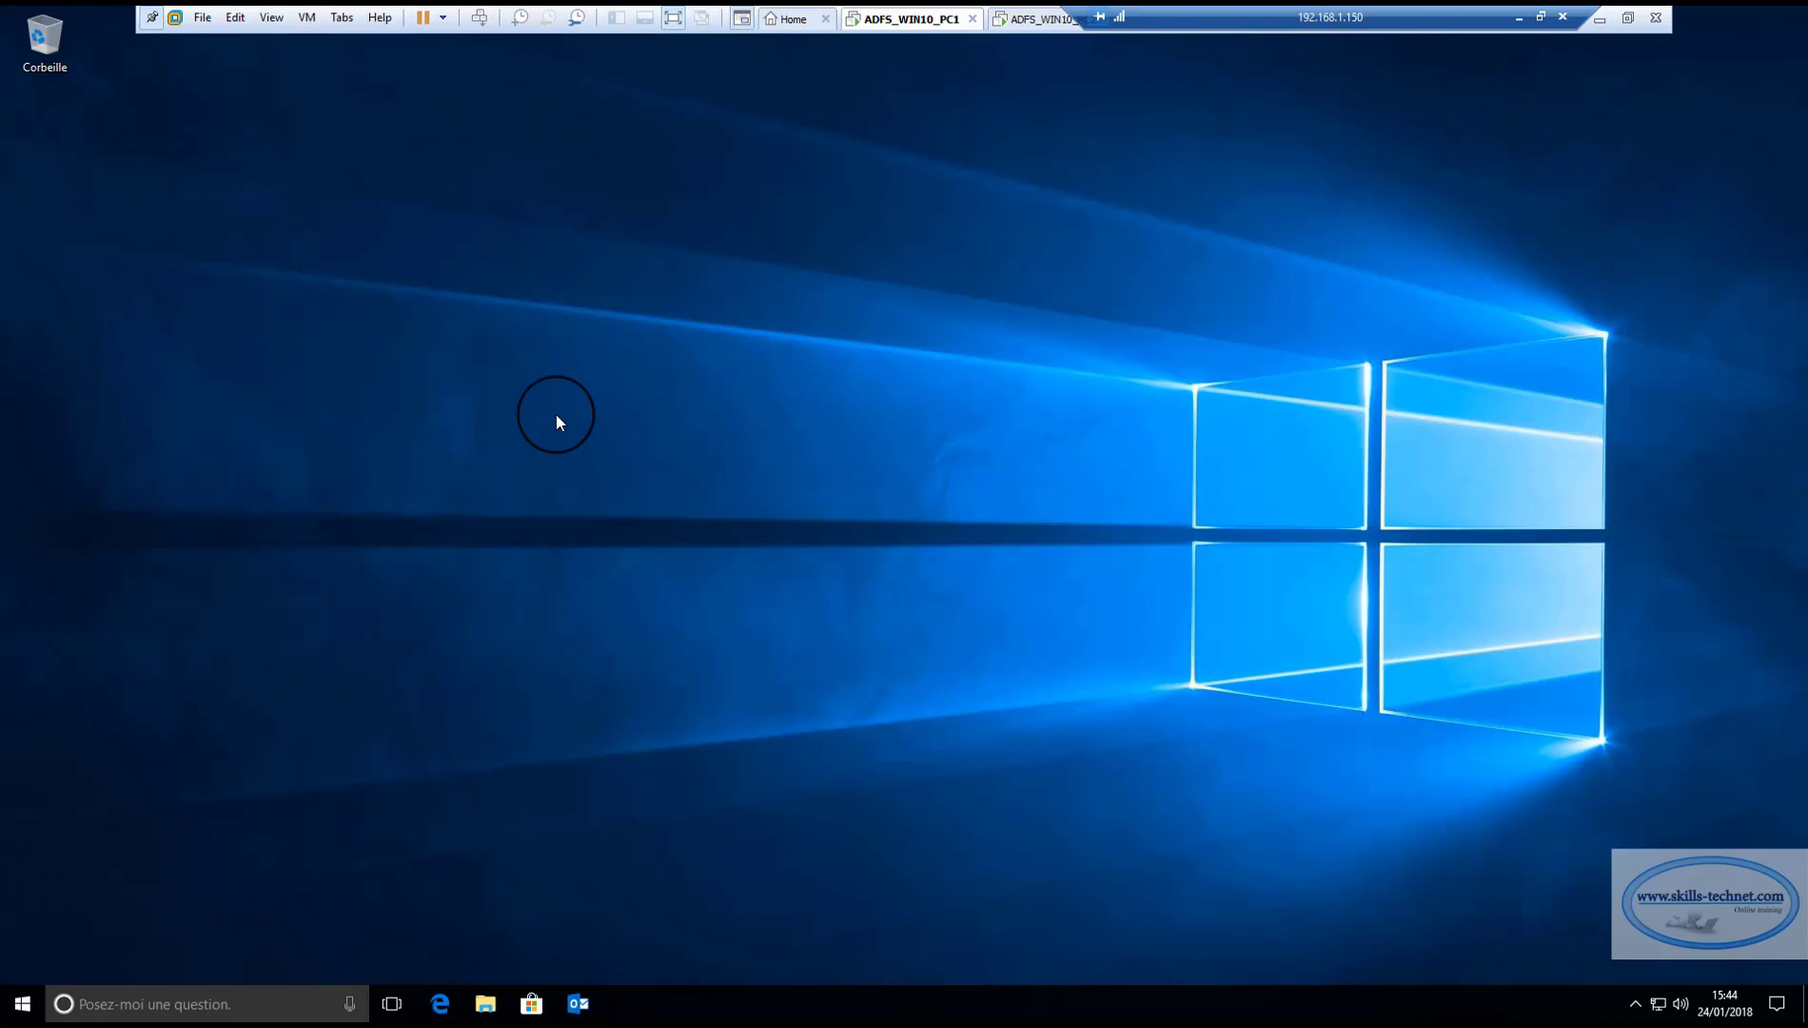
pyautogui.press('super+r')
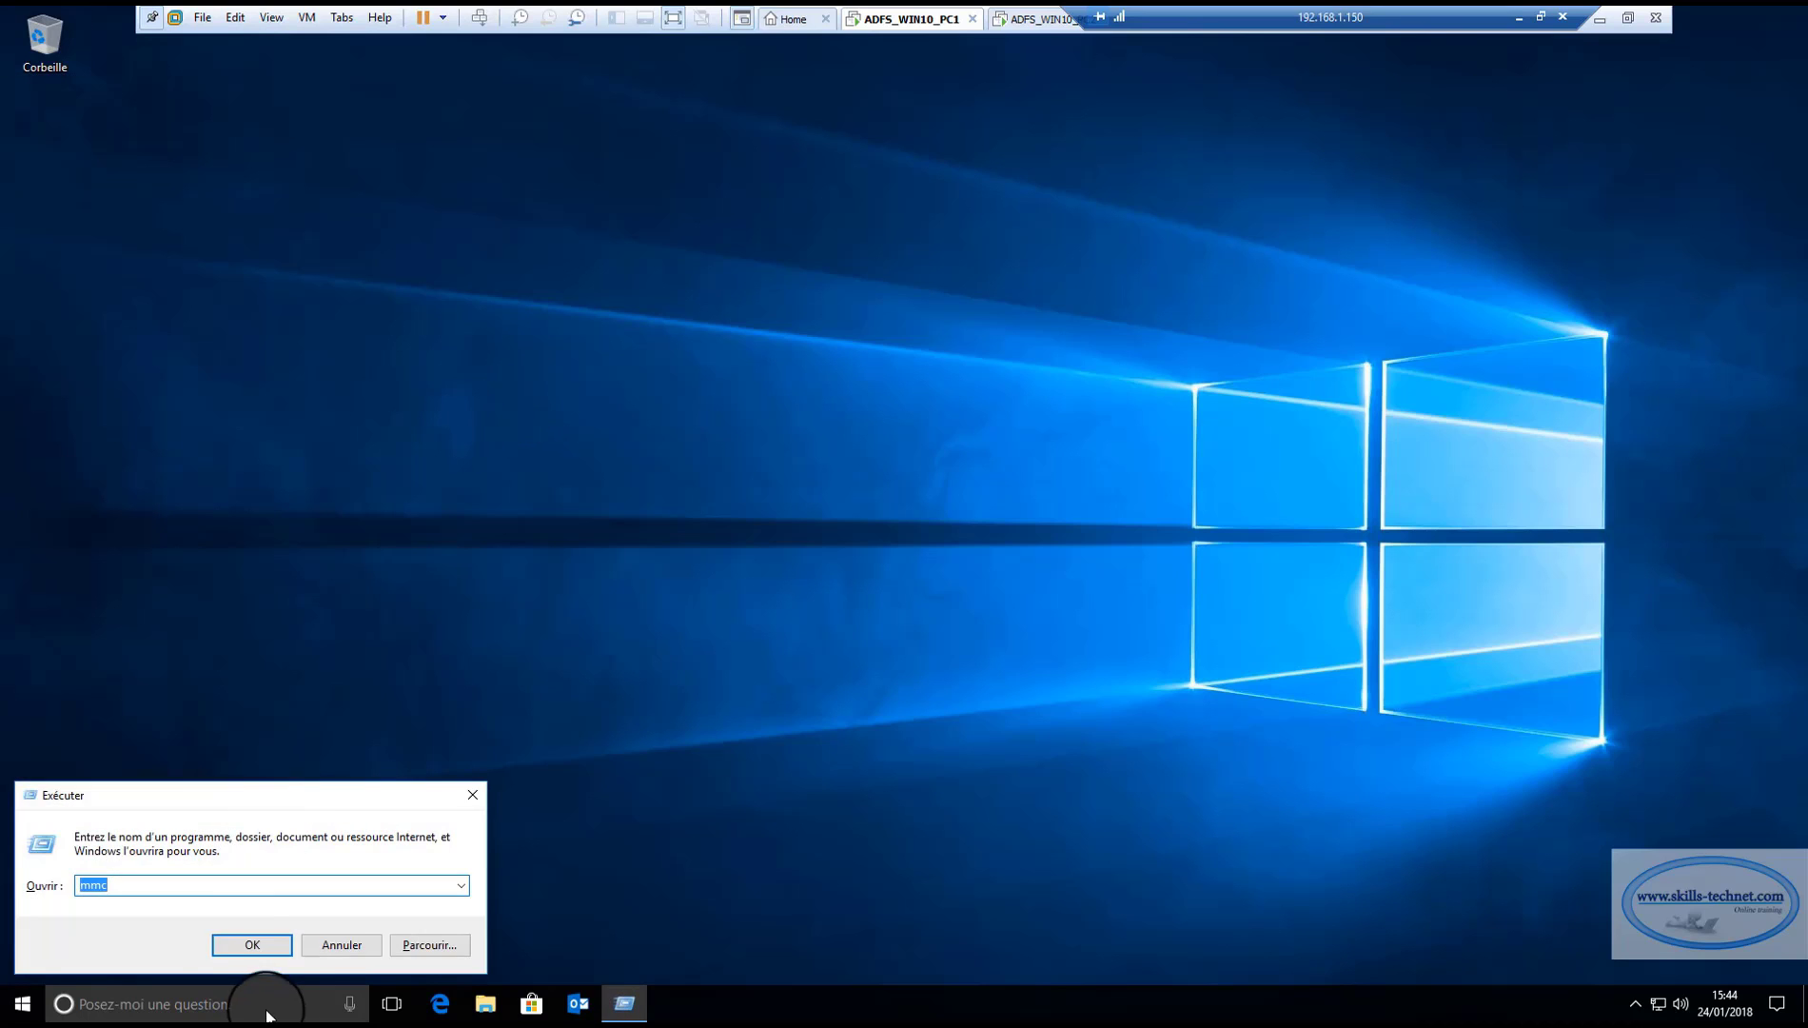
pyautogui.write('mmc')
pyautogui.click(251, 943)
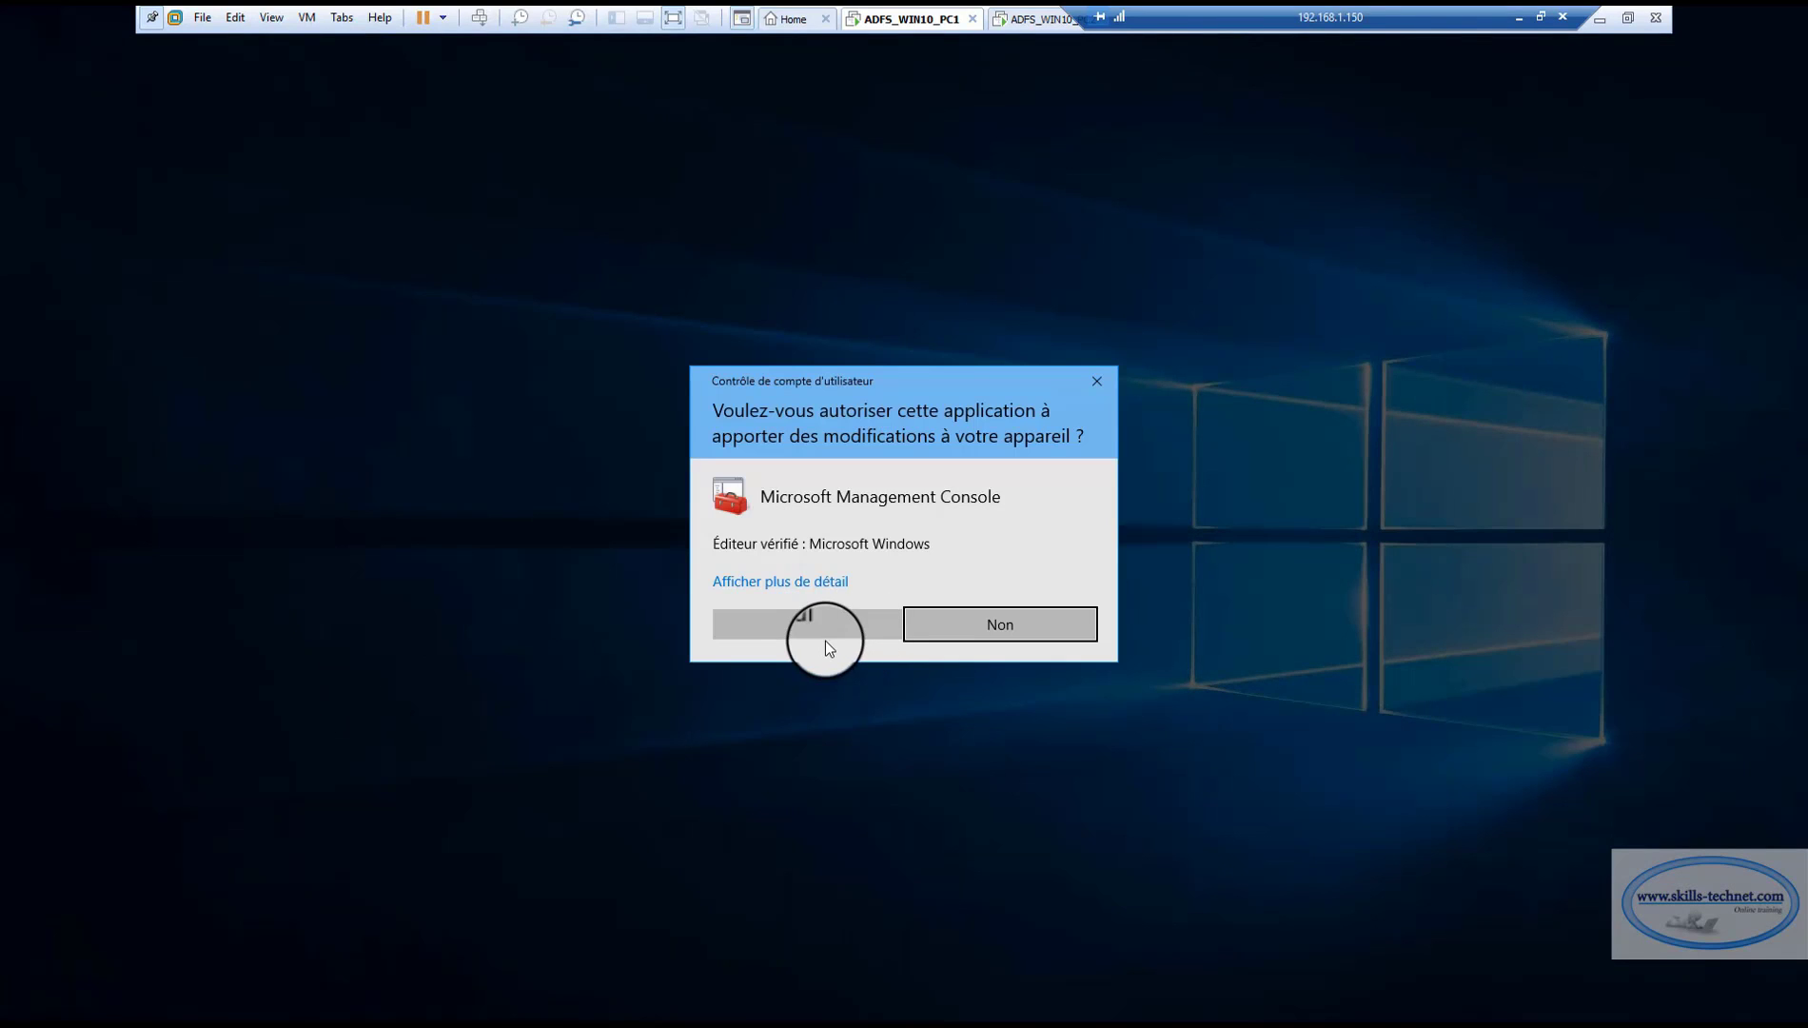
pyautogui.click(822, 626)
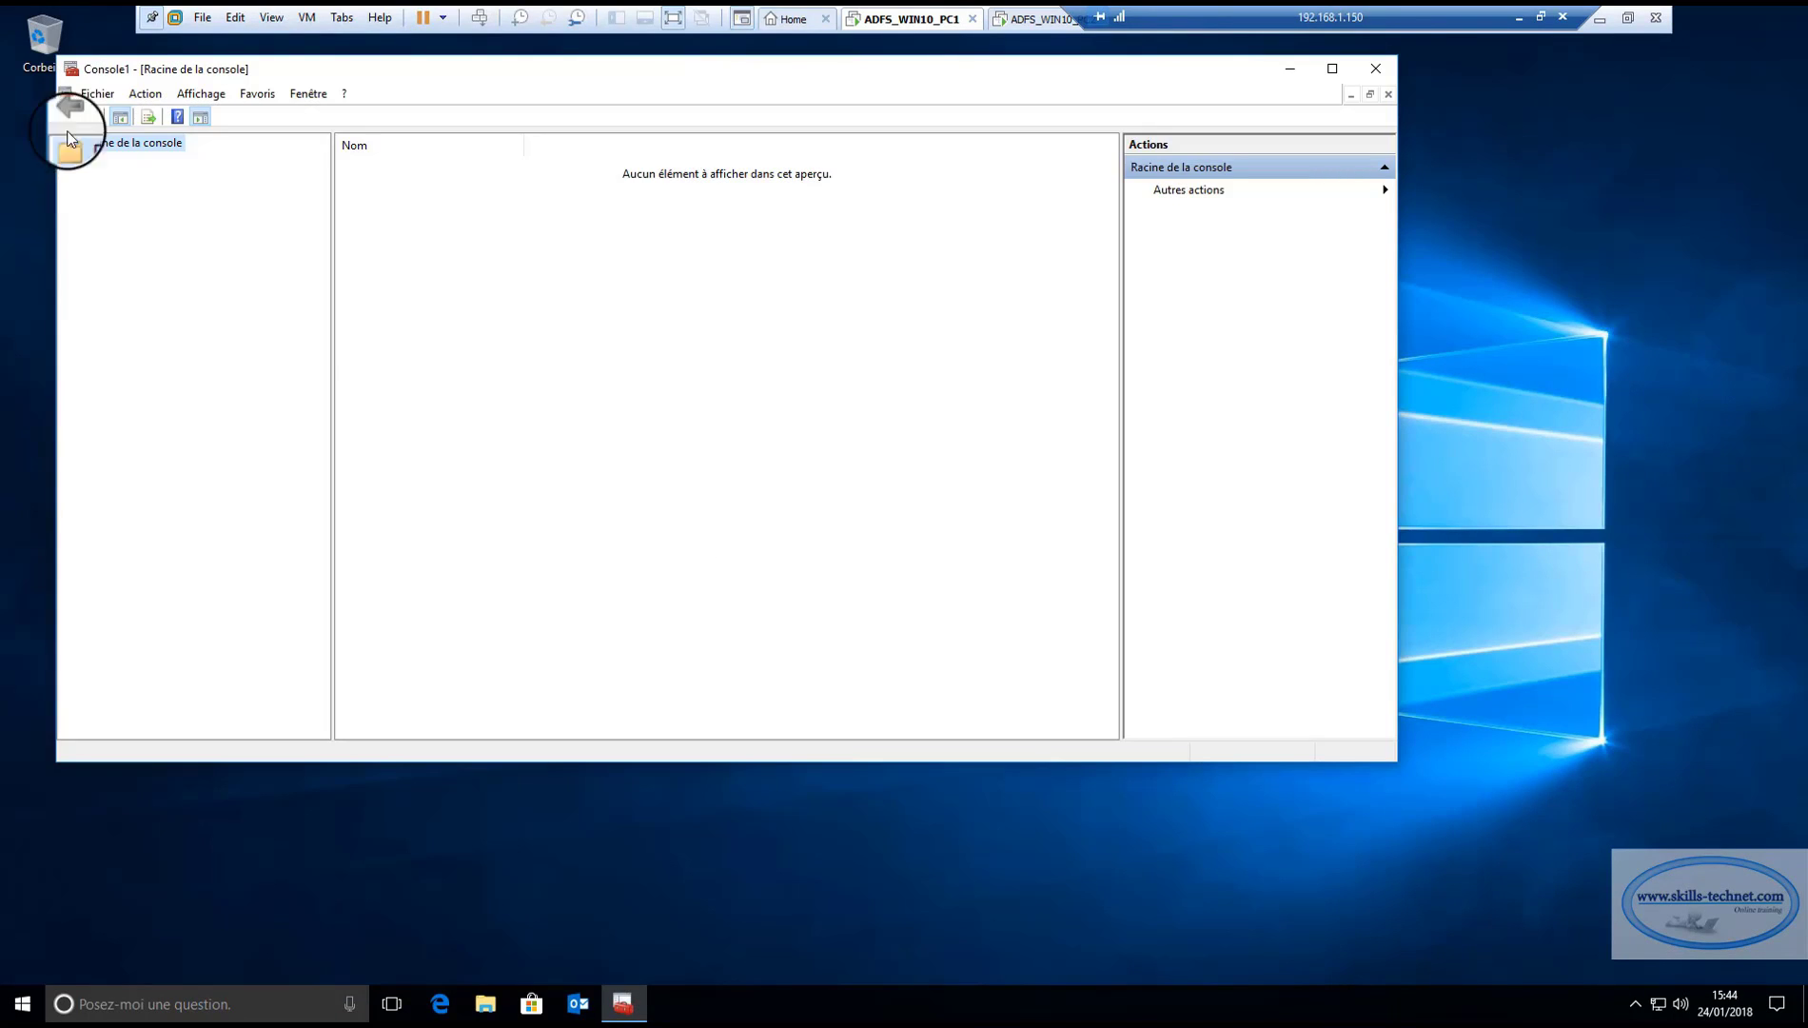
# Add the Certificats snap-in for the local computer account to the console.
pyautogui.click(97, 93)
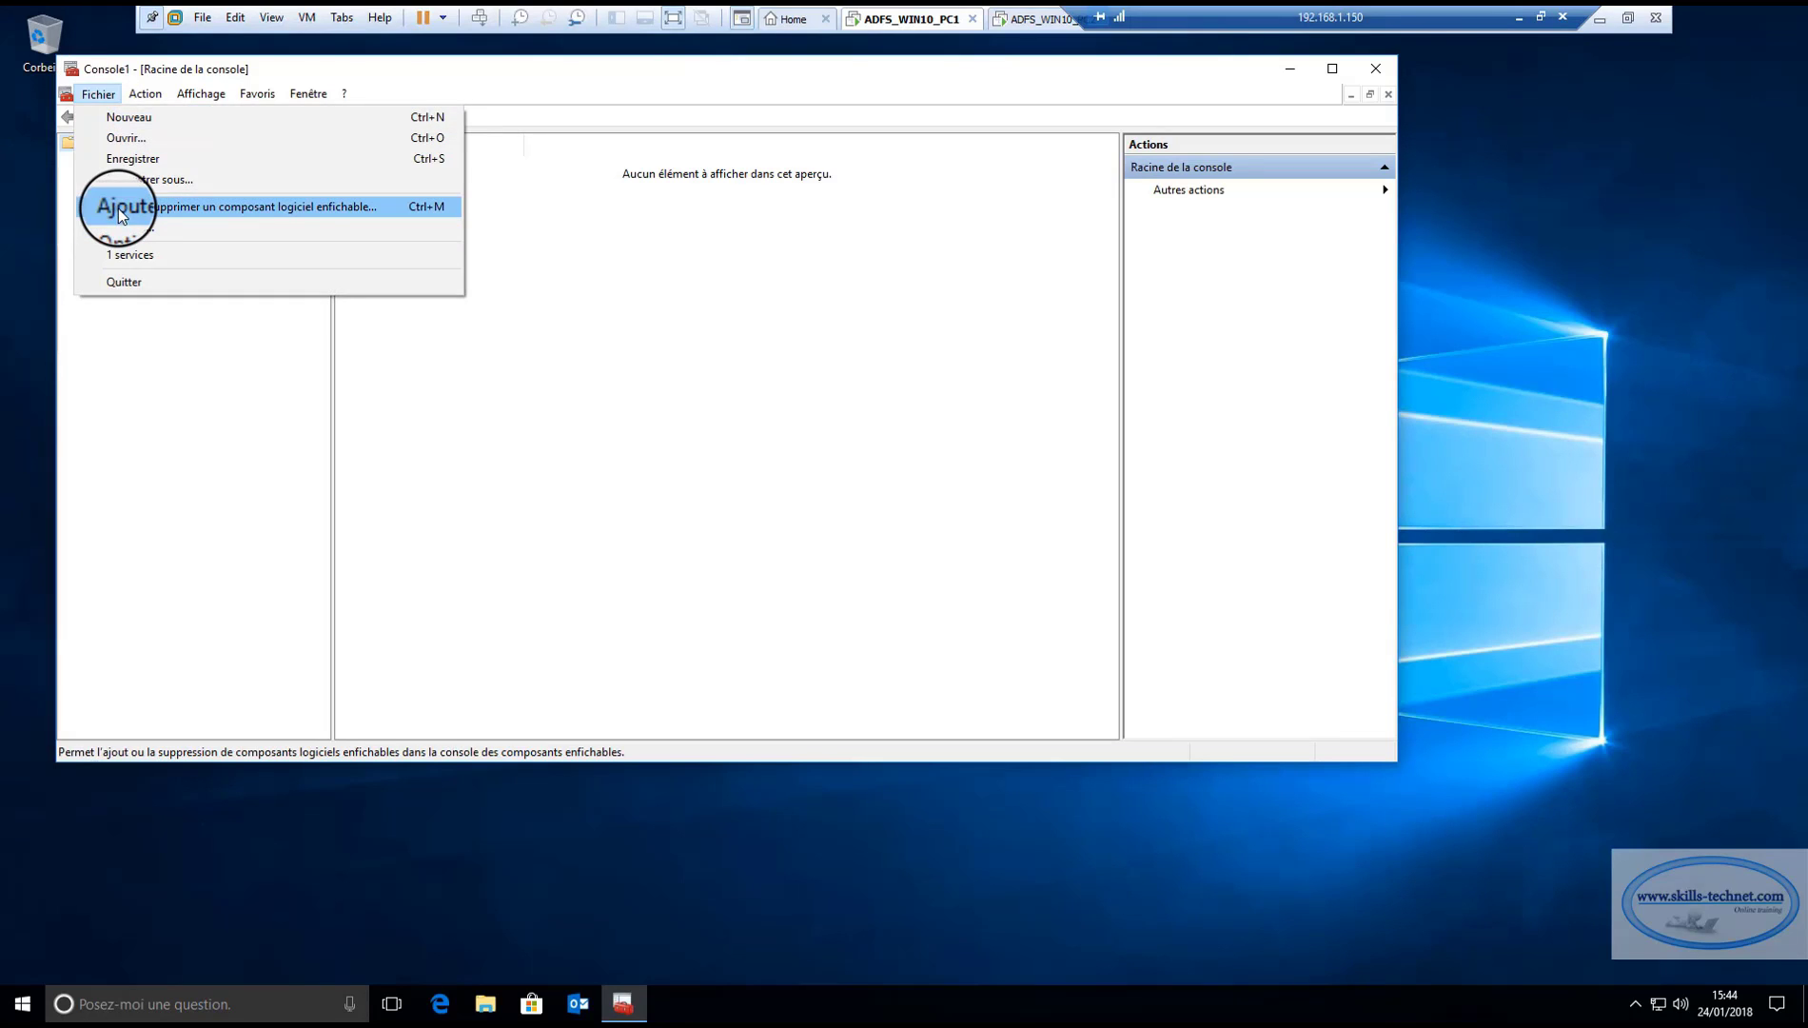
pyautogui.click(119, 207)
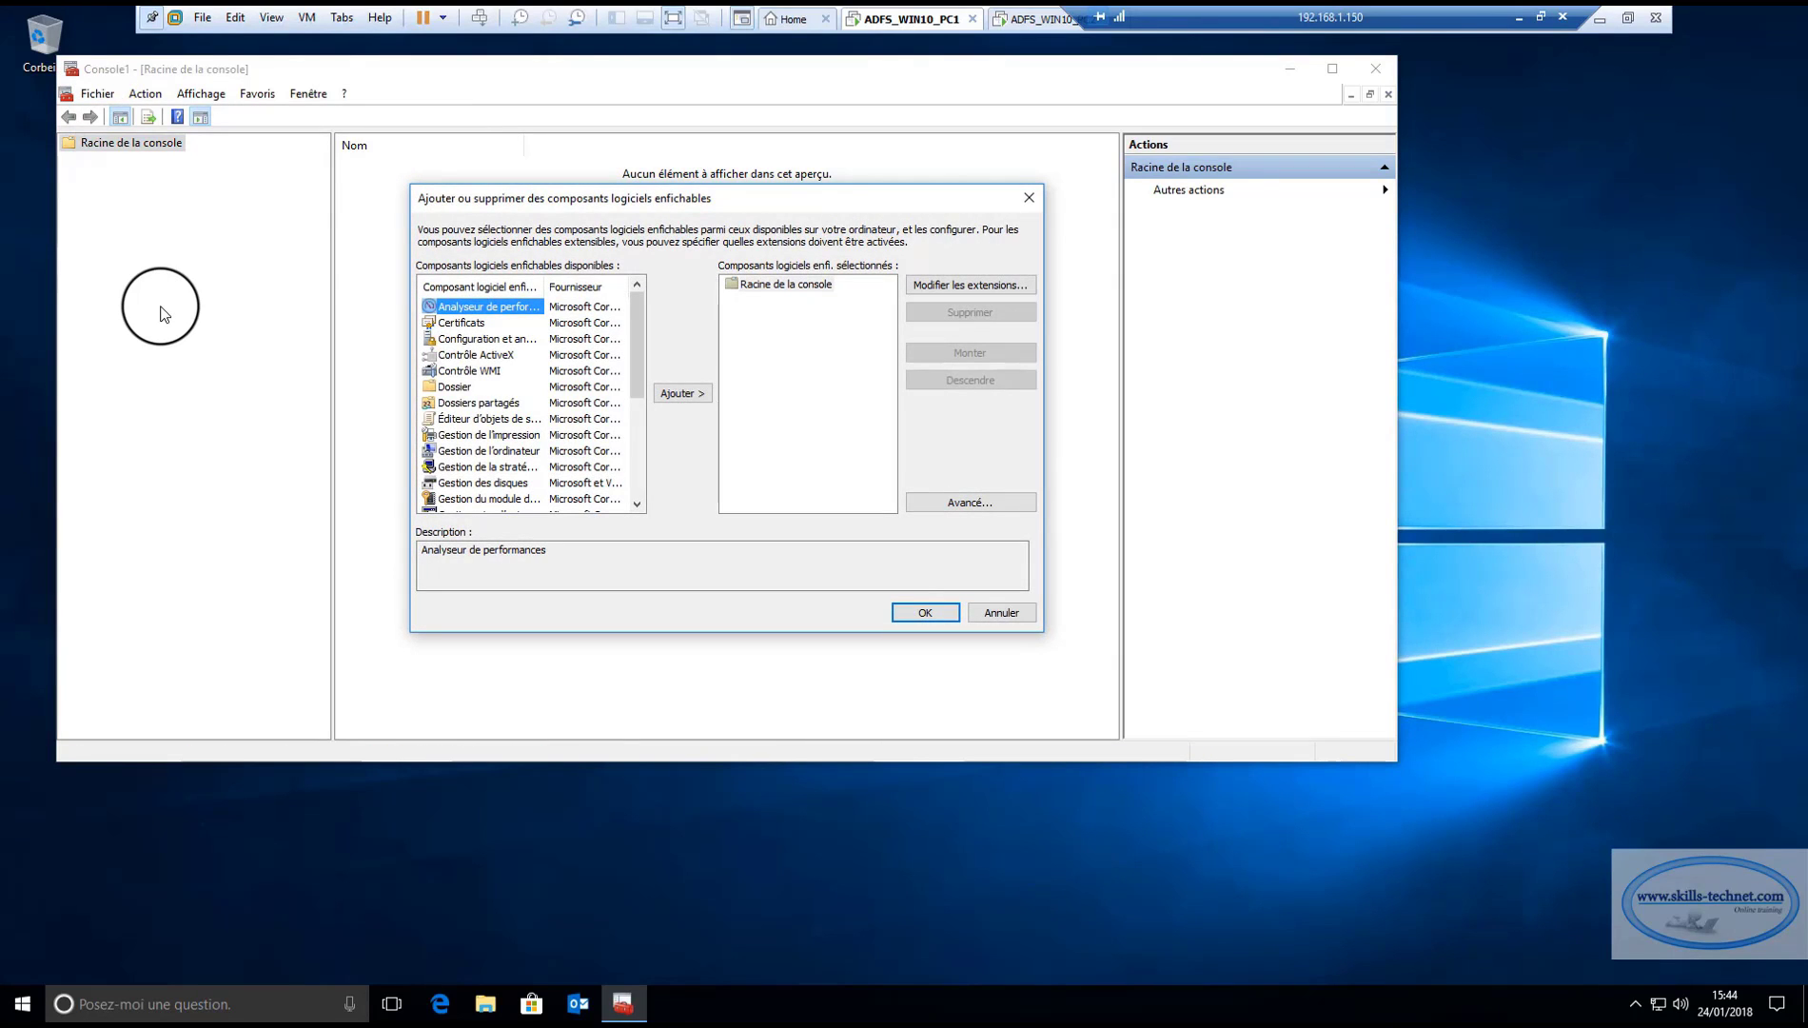
pyautogui.click(463, 323)
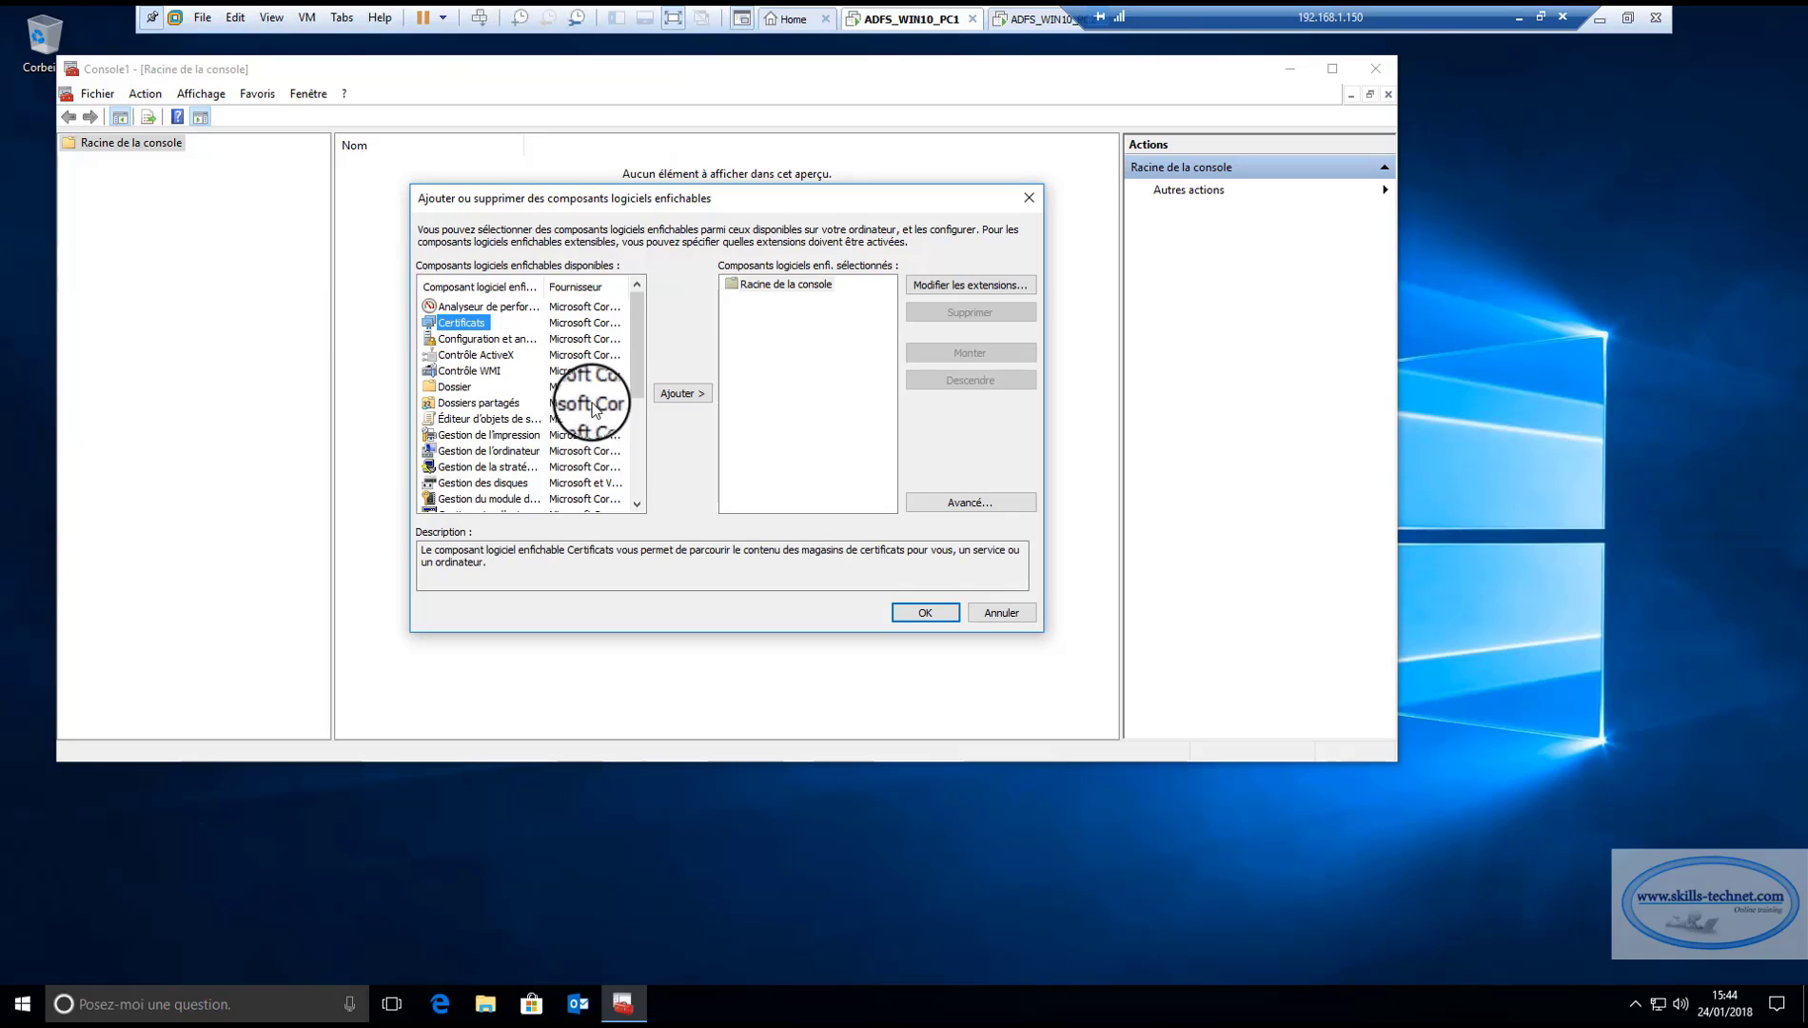
pyautogui.click(681, 393)
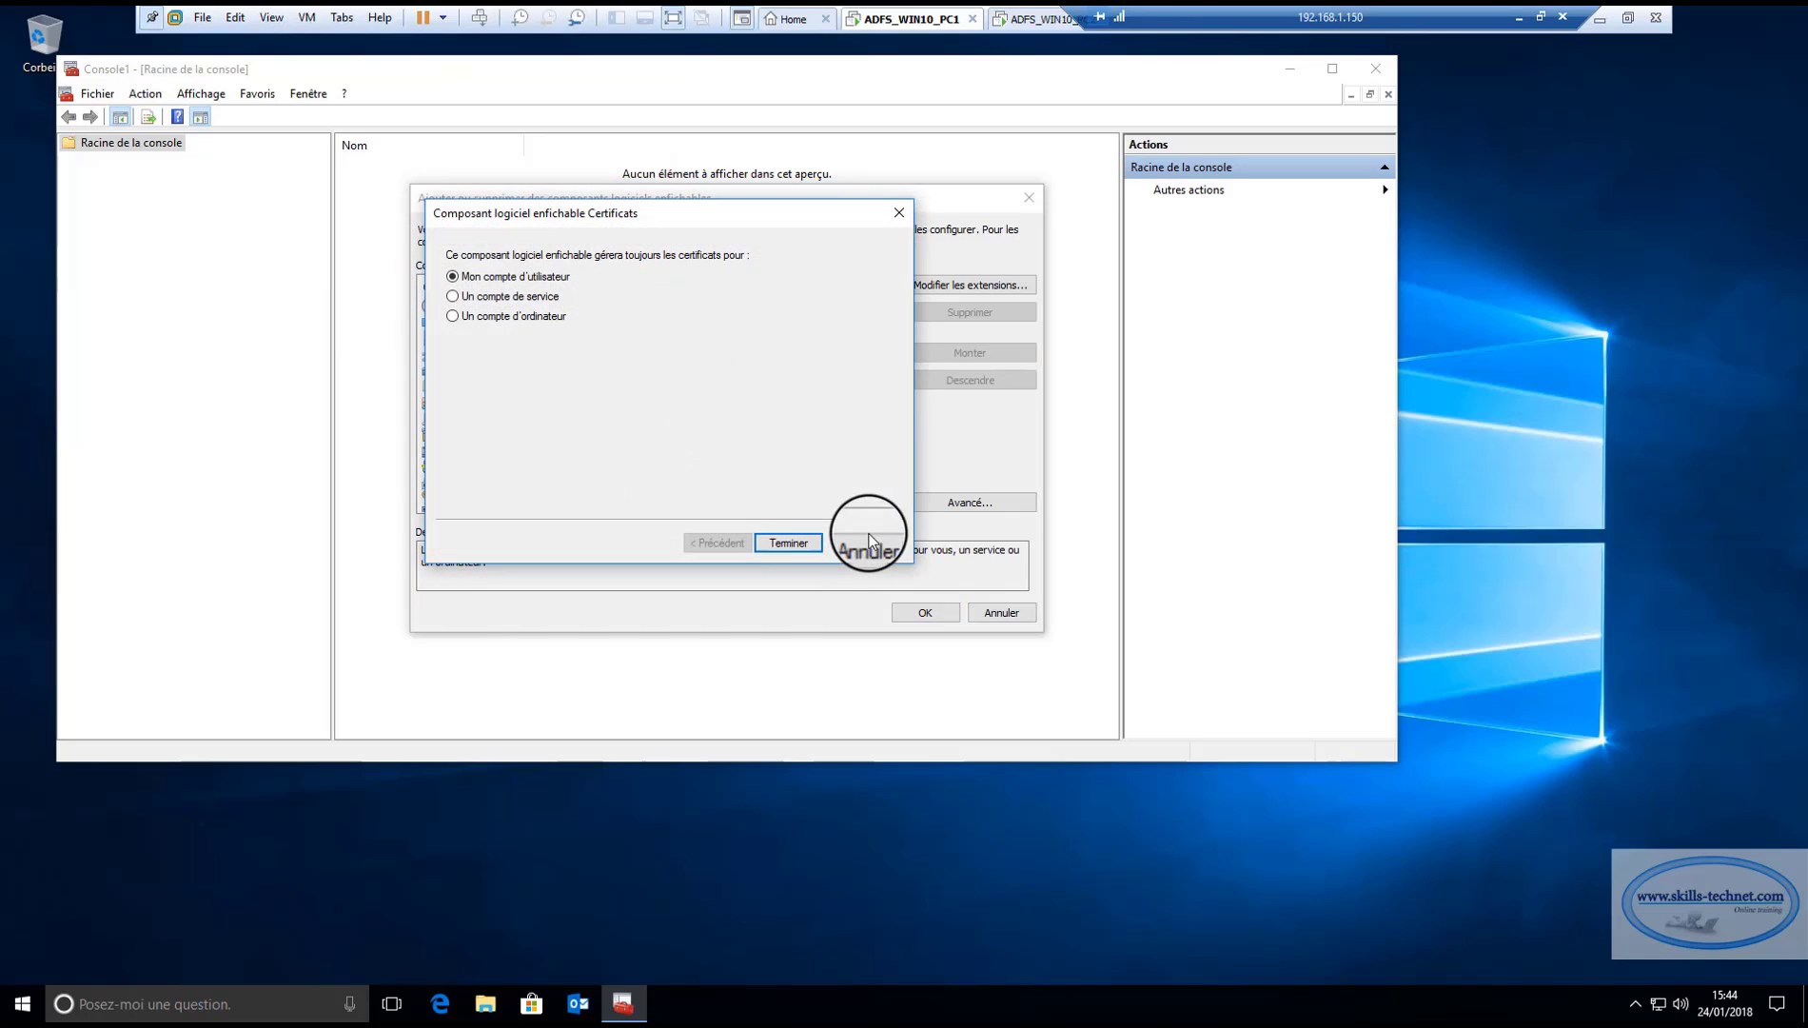
pyautogui.click(473, 317)
pyautogui.click(788, 542)
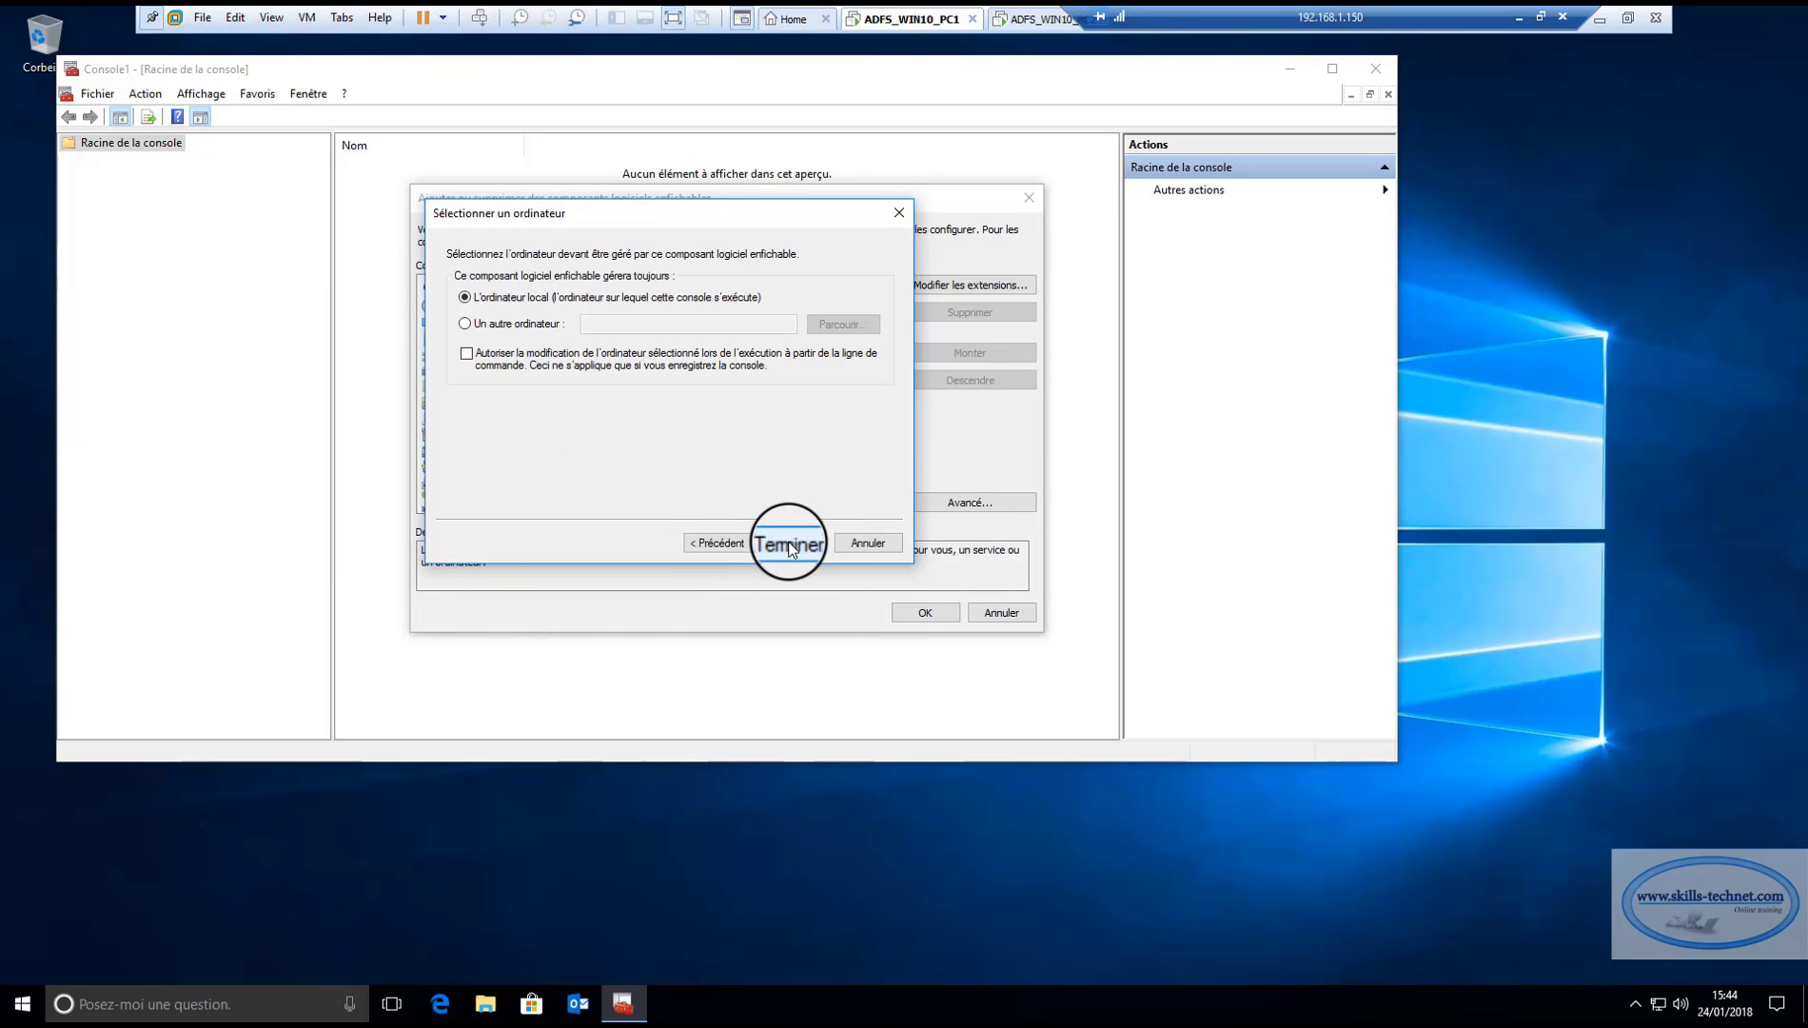
pyautogui.click(789, 544)
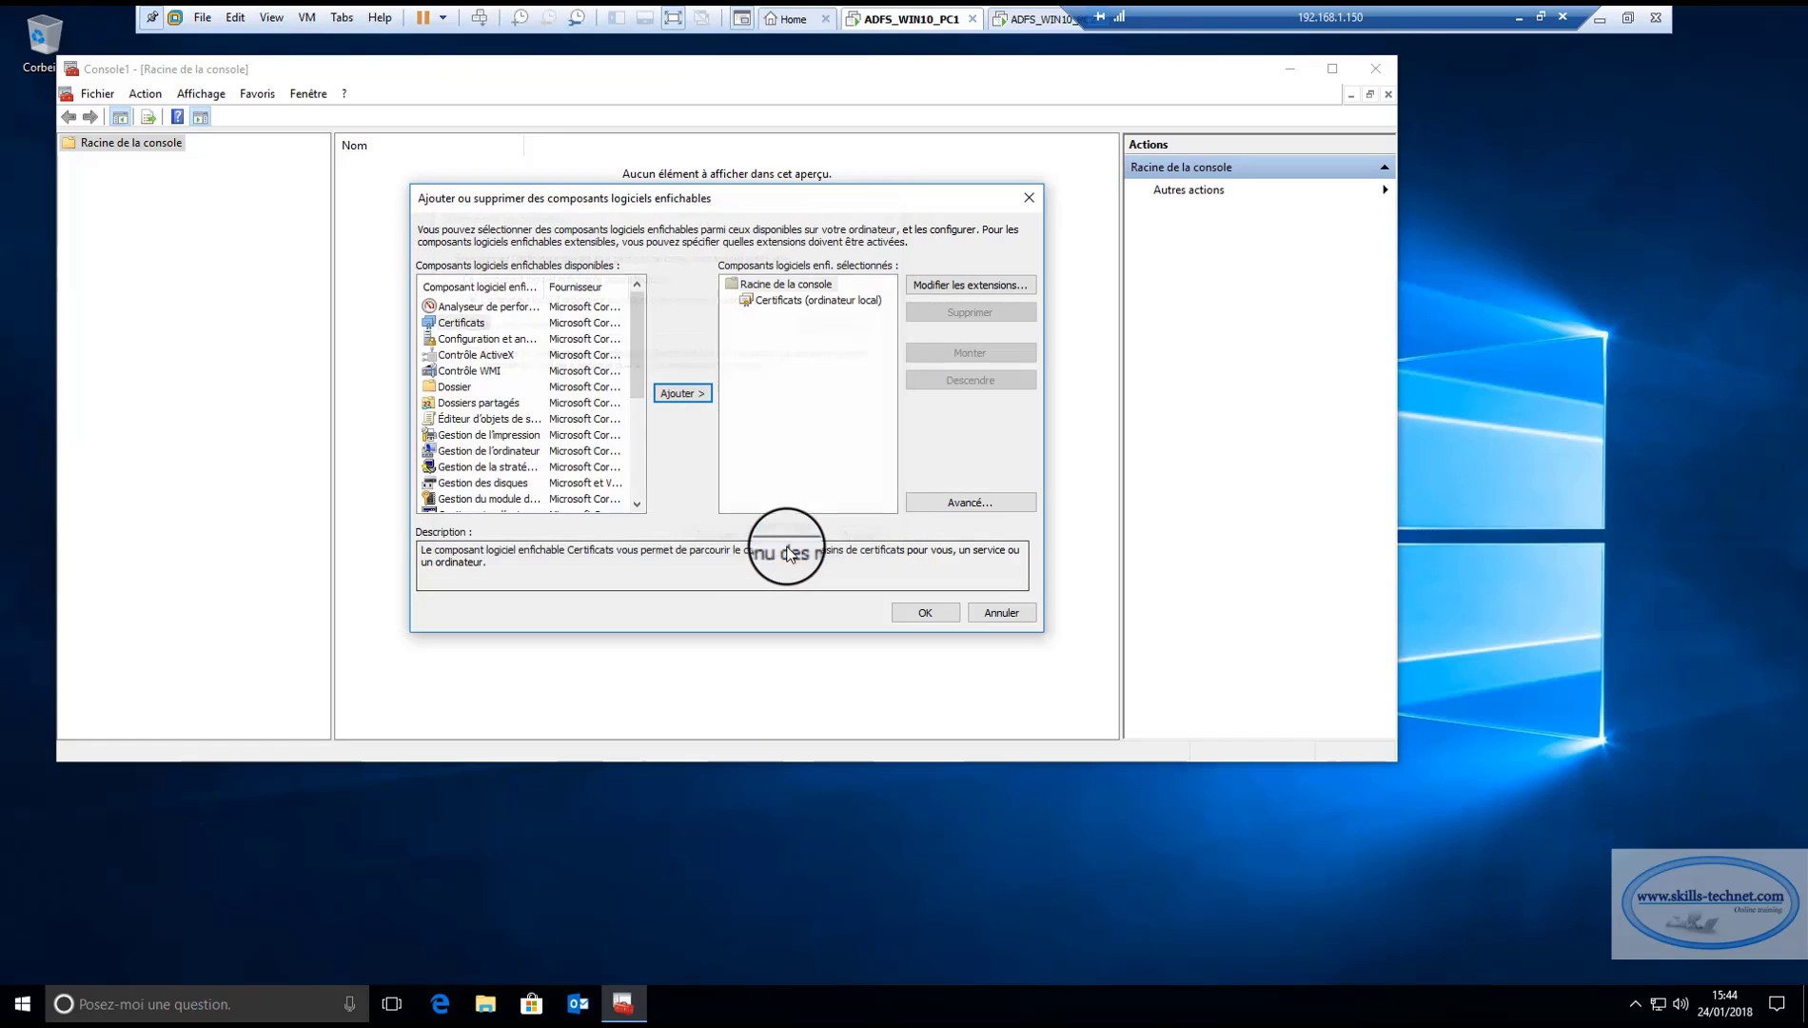
pyautogui.click(919, 612)
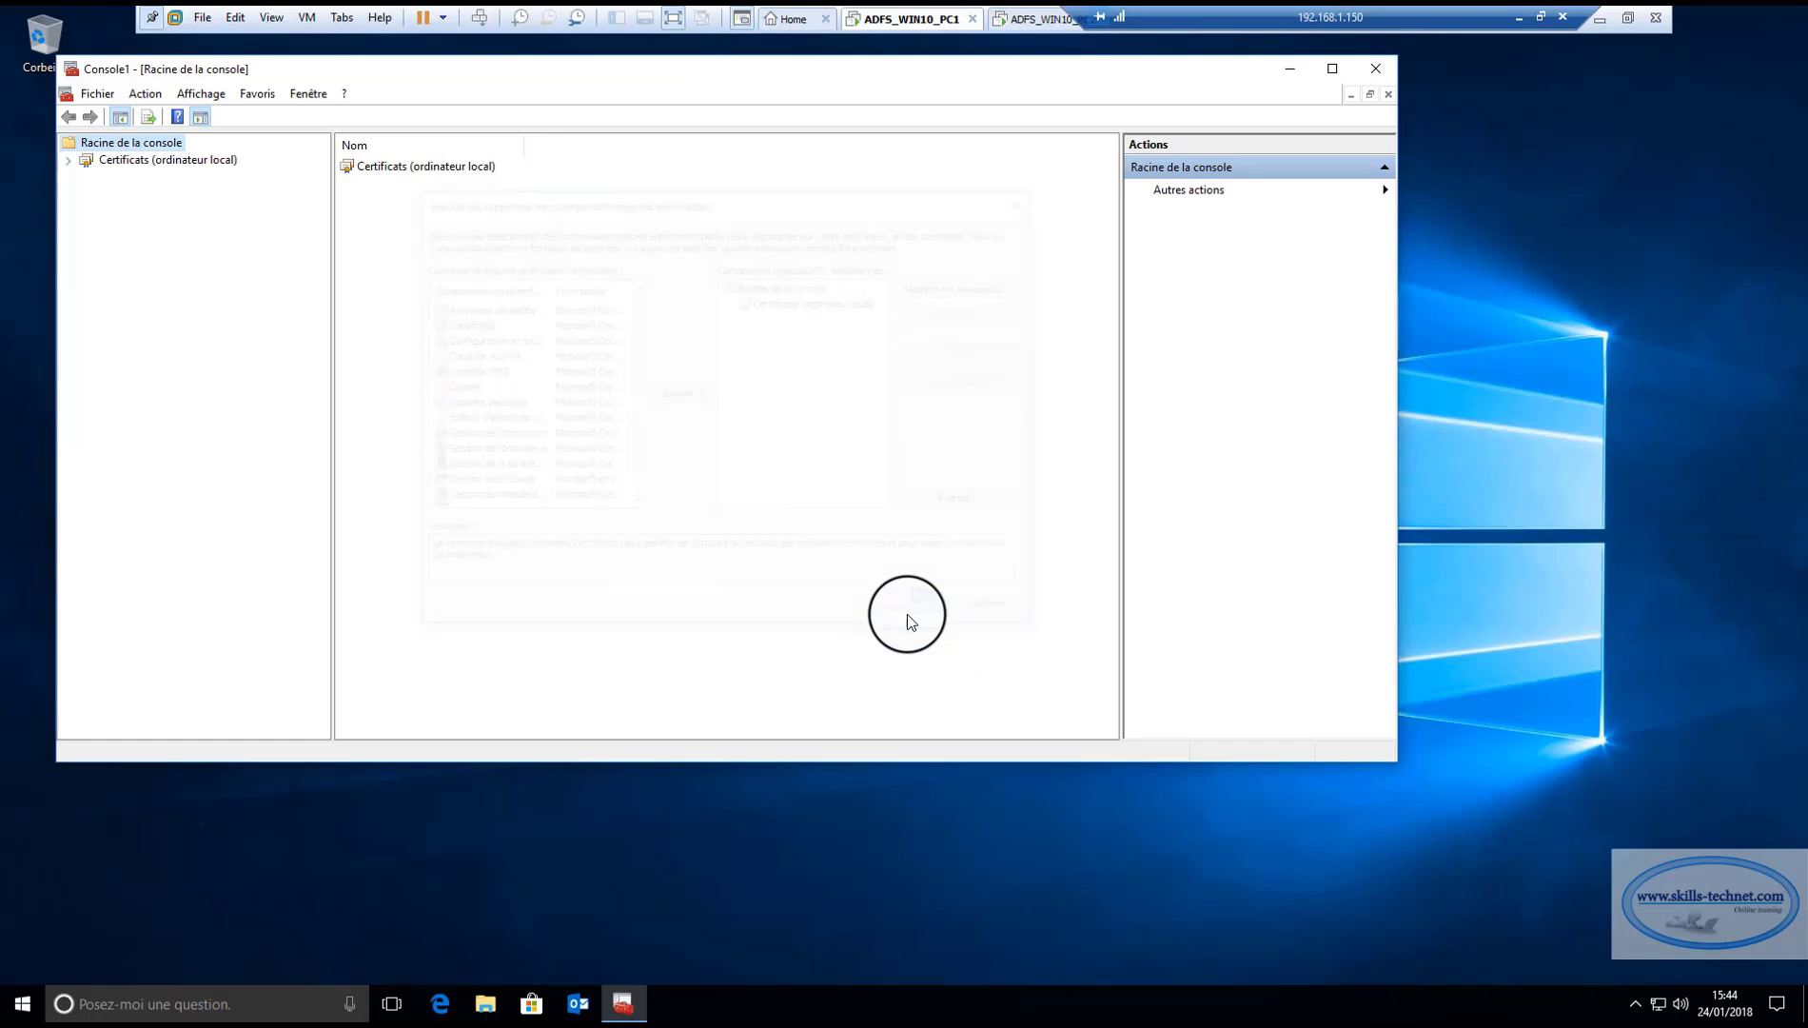
# Show the 29 certificates in the local Trusted Root Certification Authorities store, widening the issued-to column.
pyautogui.click(68, 160)
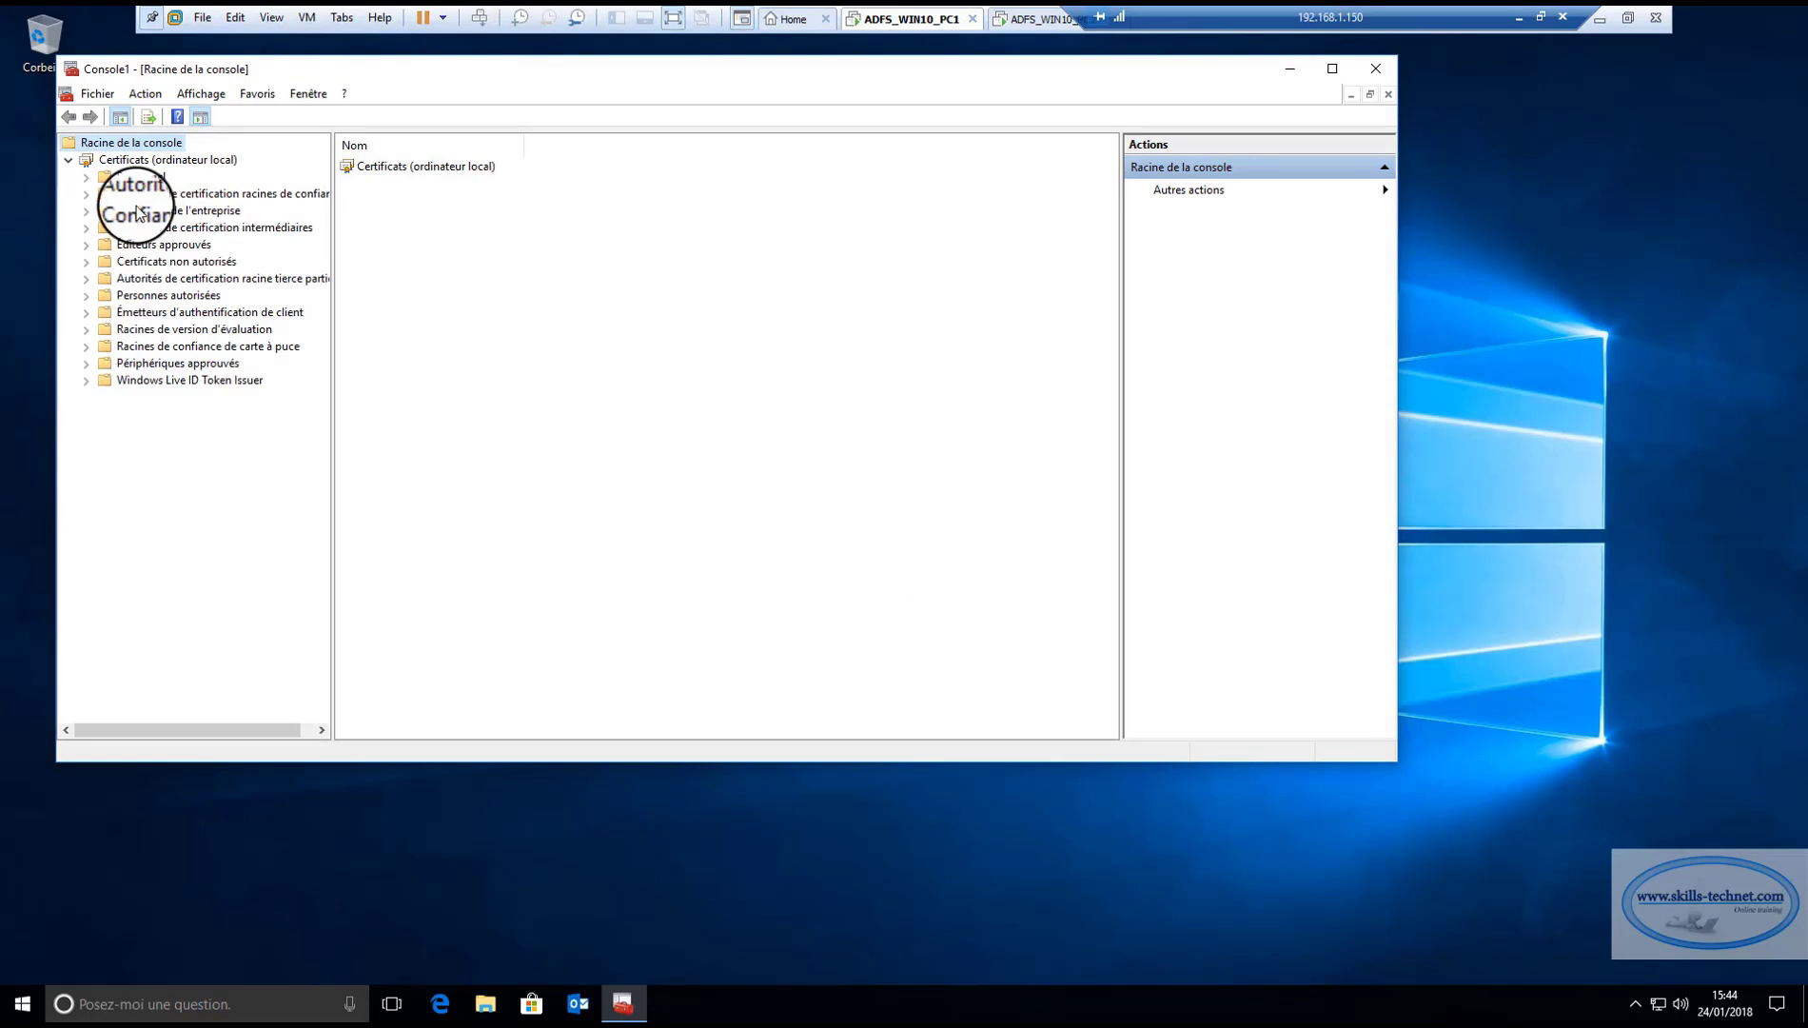
pyautogui.click(204, 196)
pyautogui.doubleClick(367, 166)
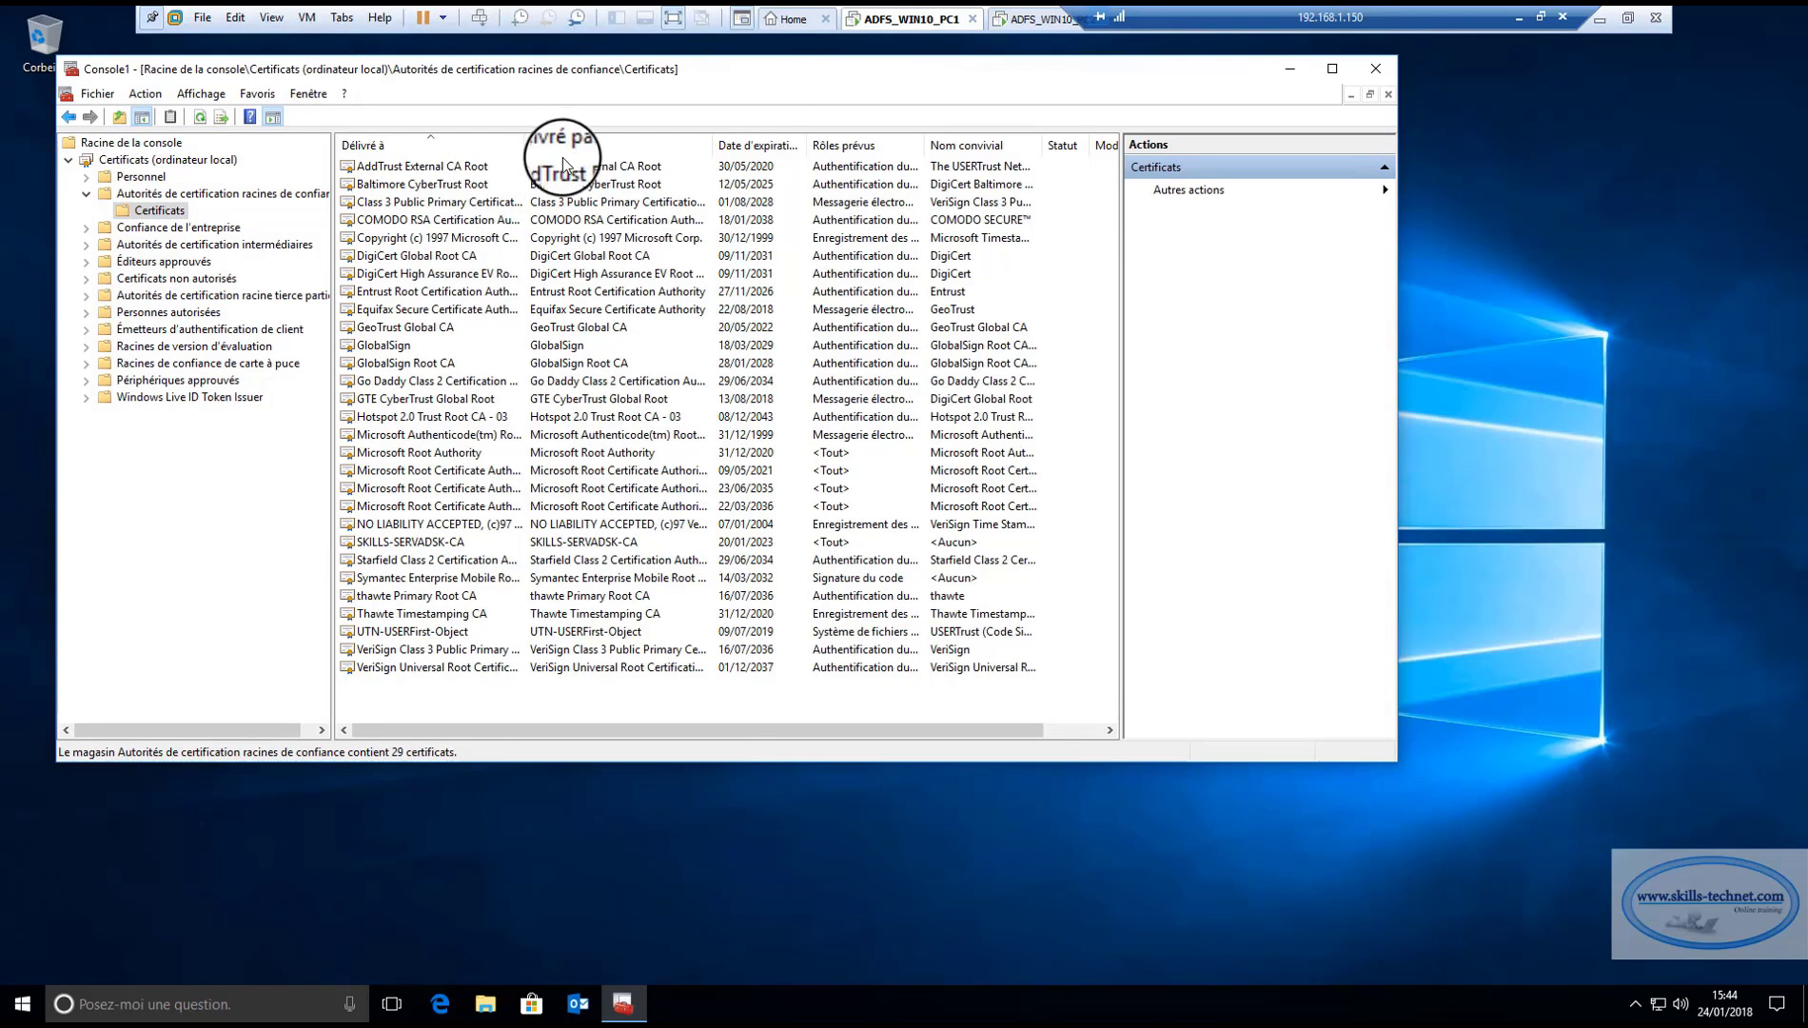
pyautogui.moveTo(523, 145); pyautogui.dragTo(622, 147)
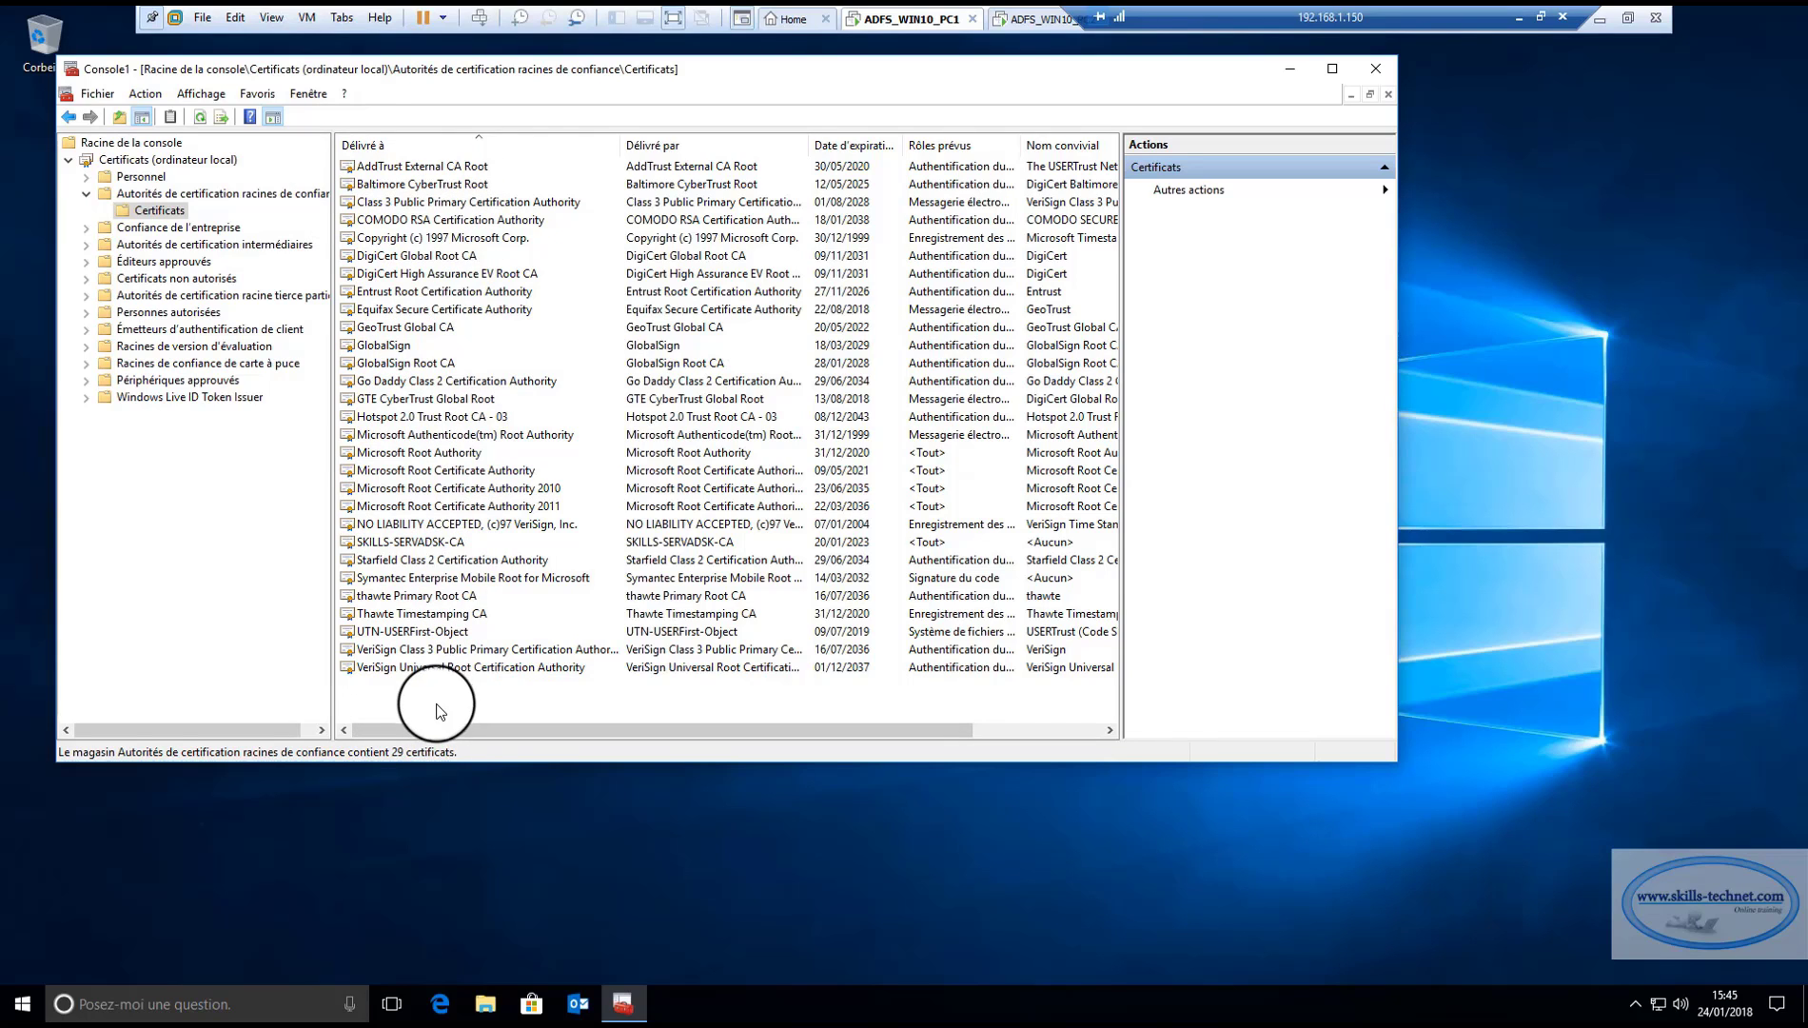
pyautogui.press('super+r')
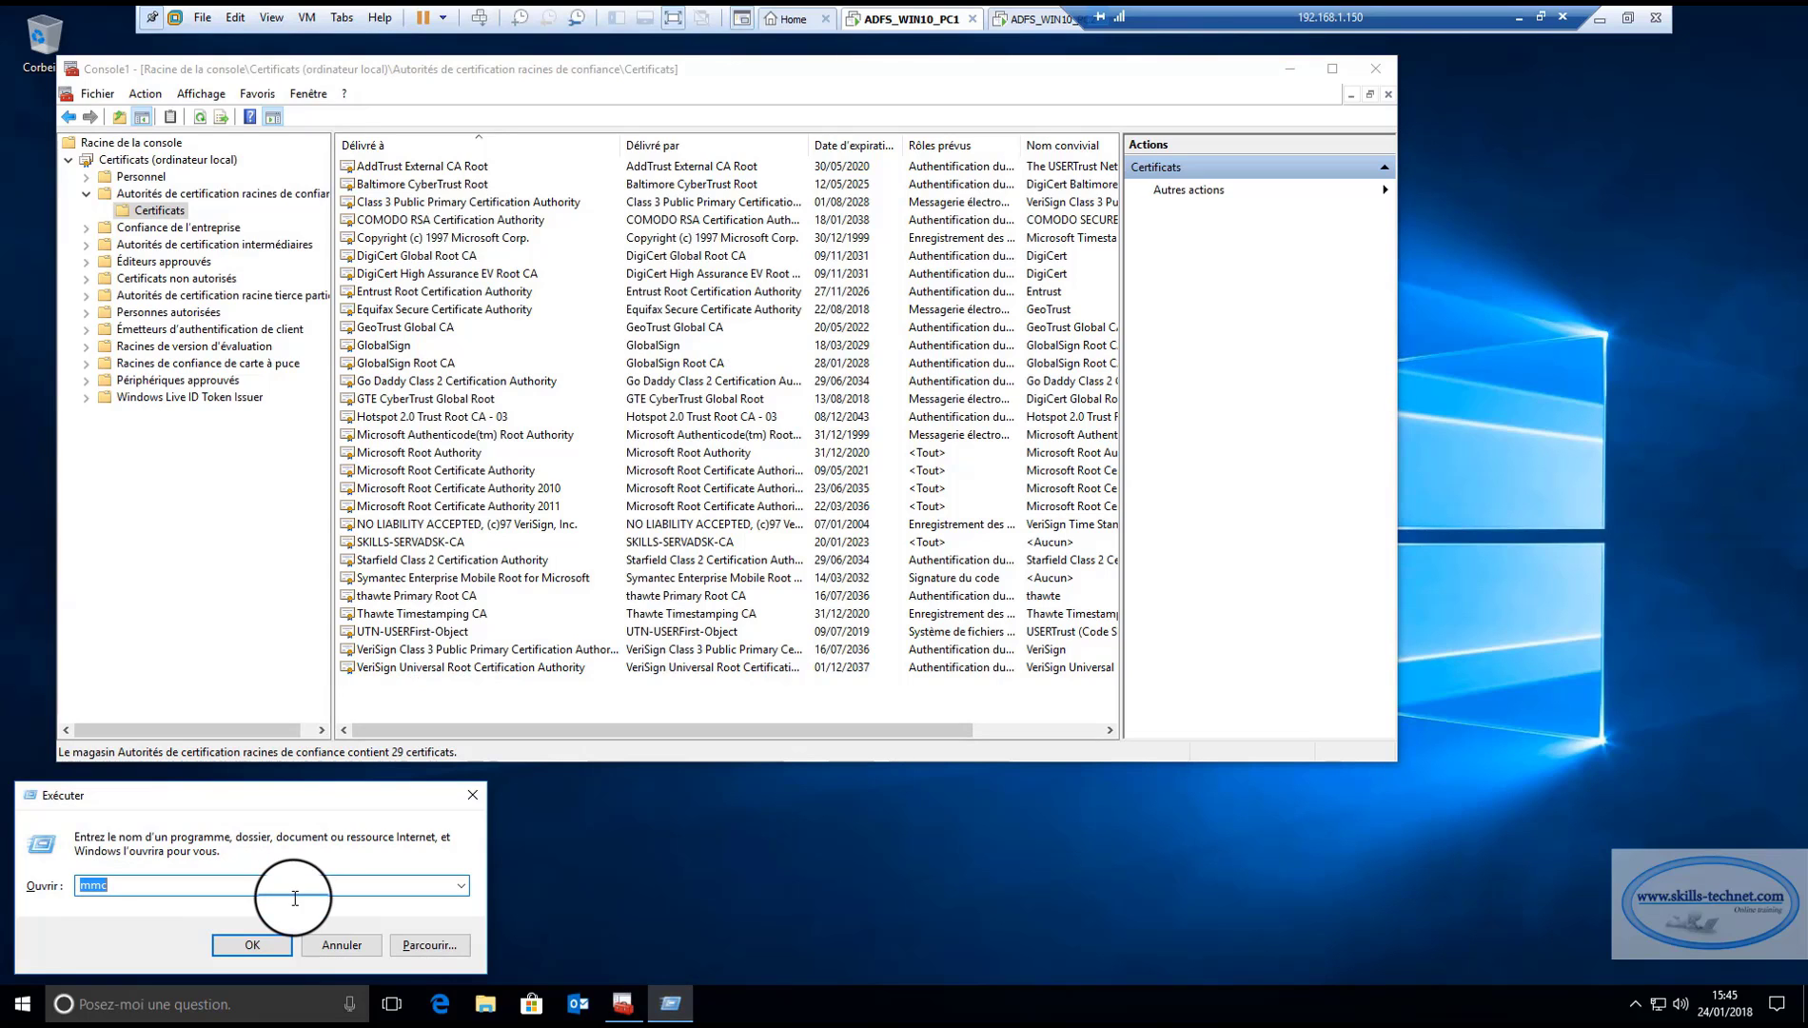
# Run gpupdate /force in a Command Prompt so computer and user policies update.
pyautogui.write('cmd')
pyautogui.press('Return')
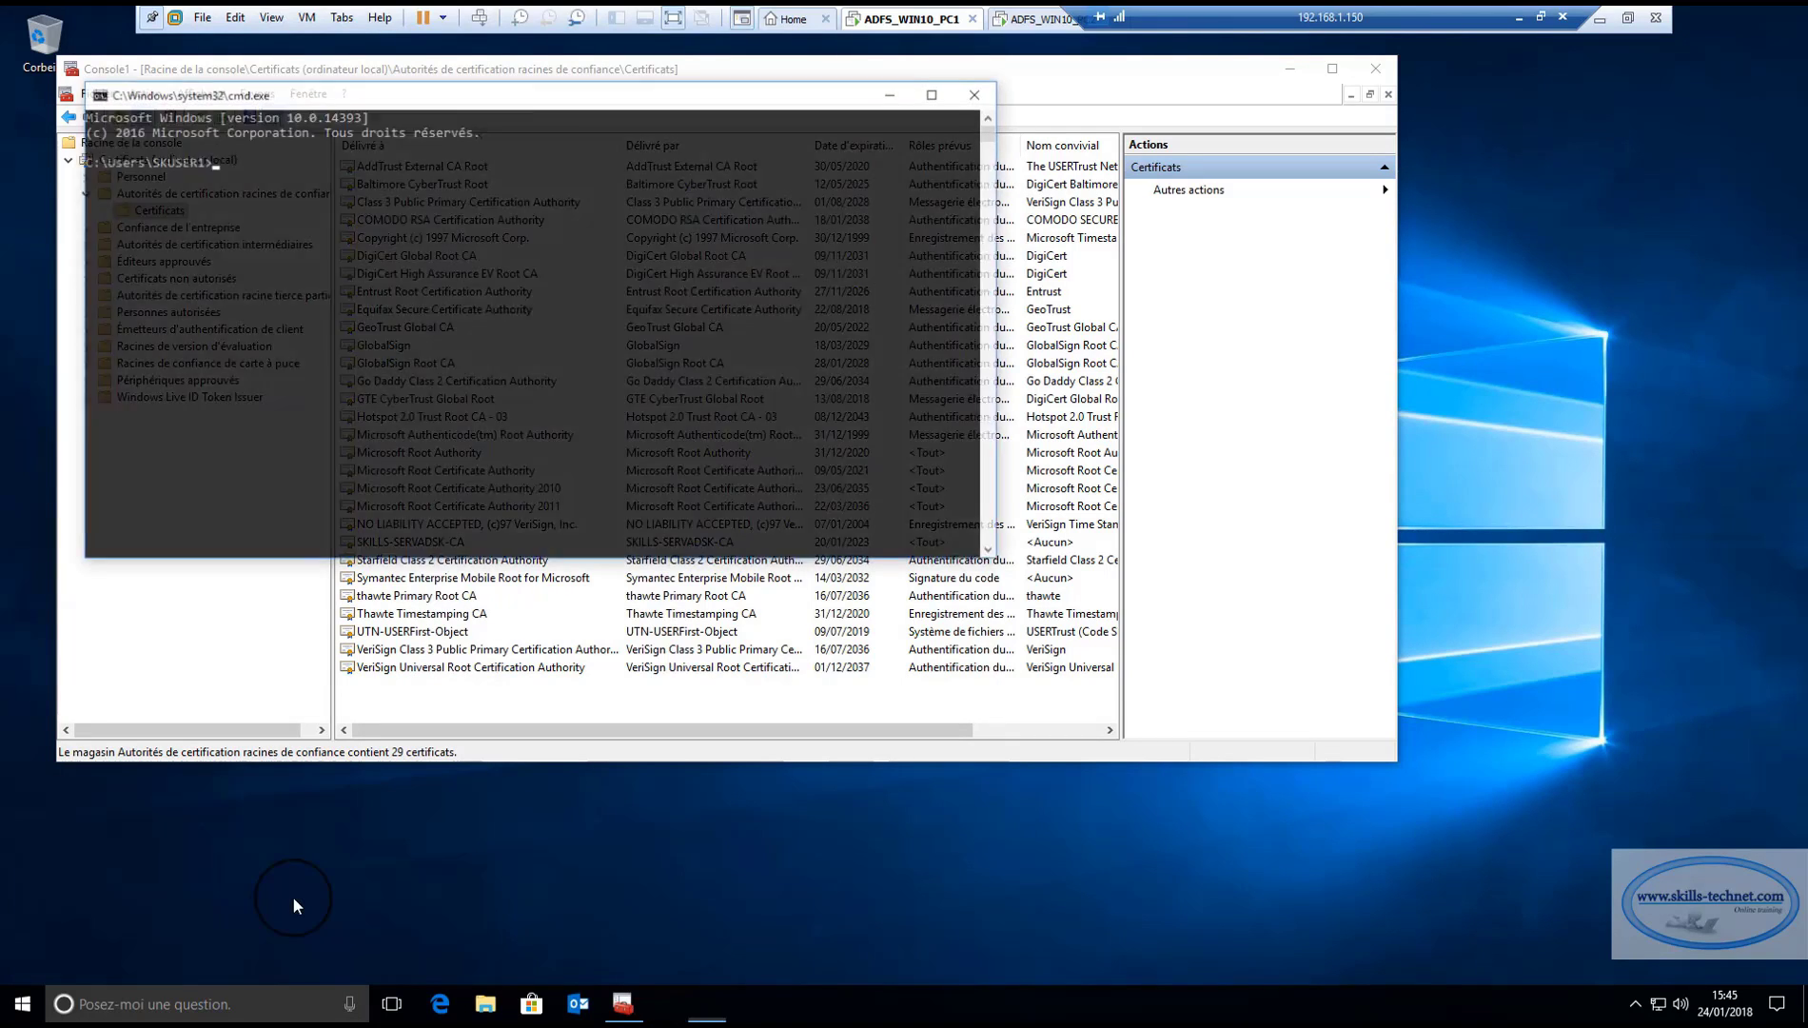
pyautogui.write('gp')
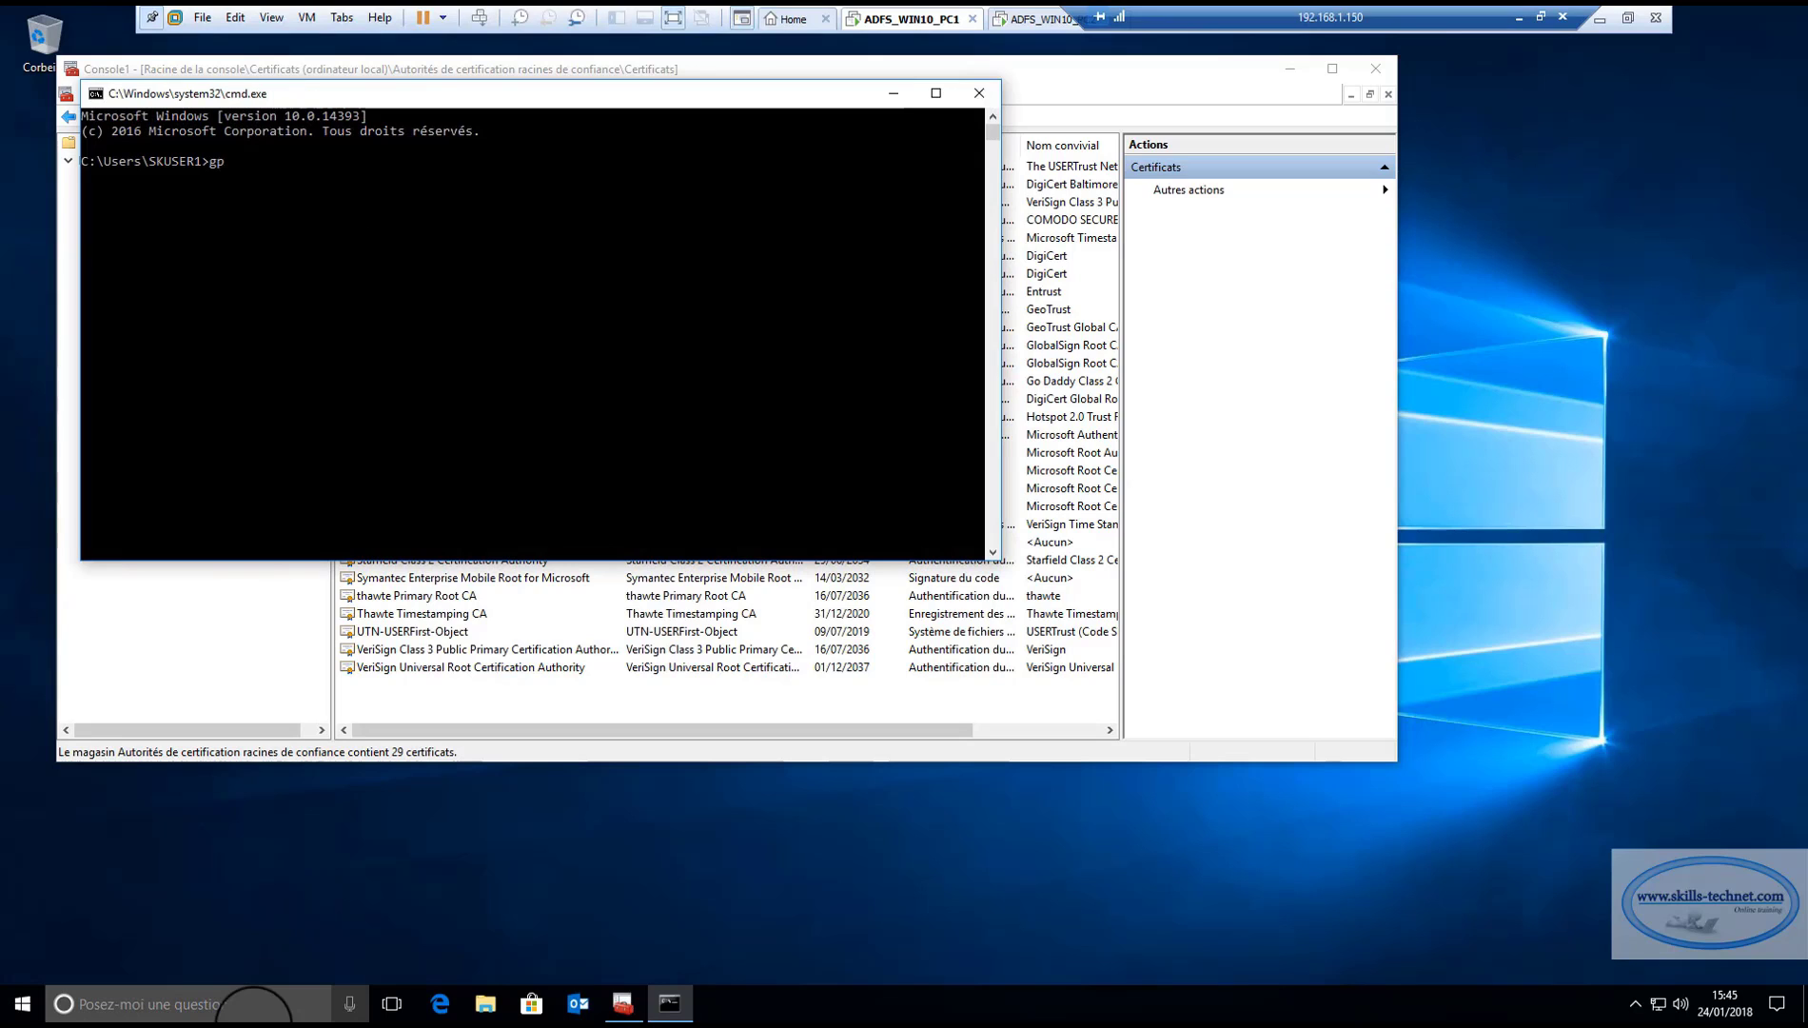
pyautogui.write('update')
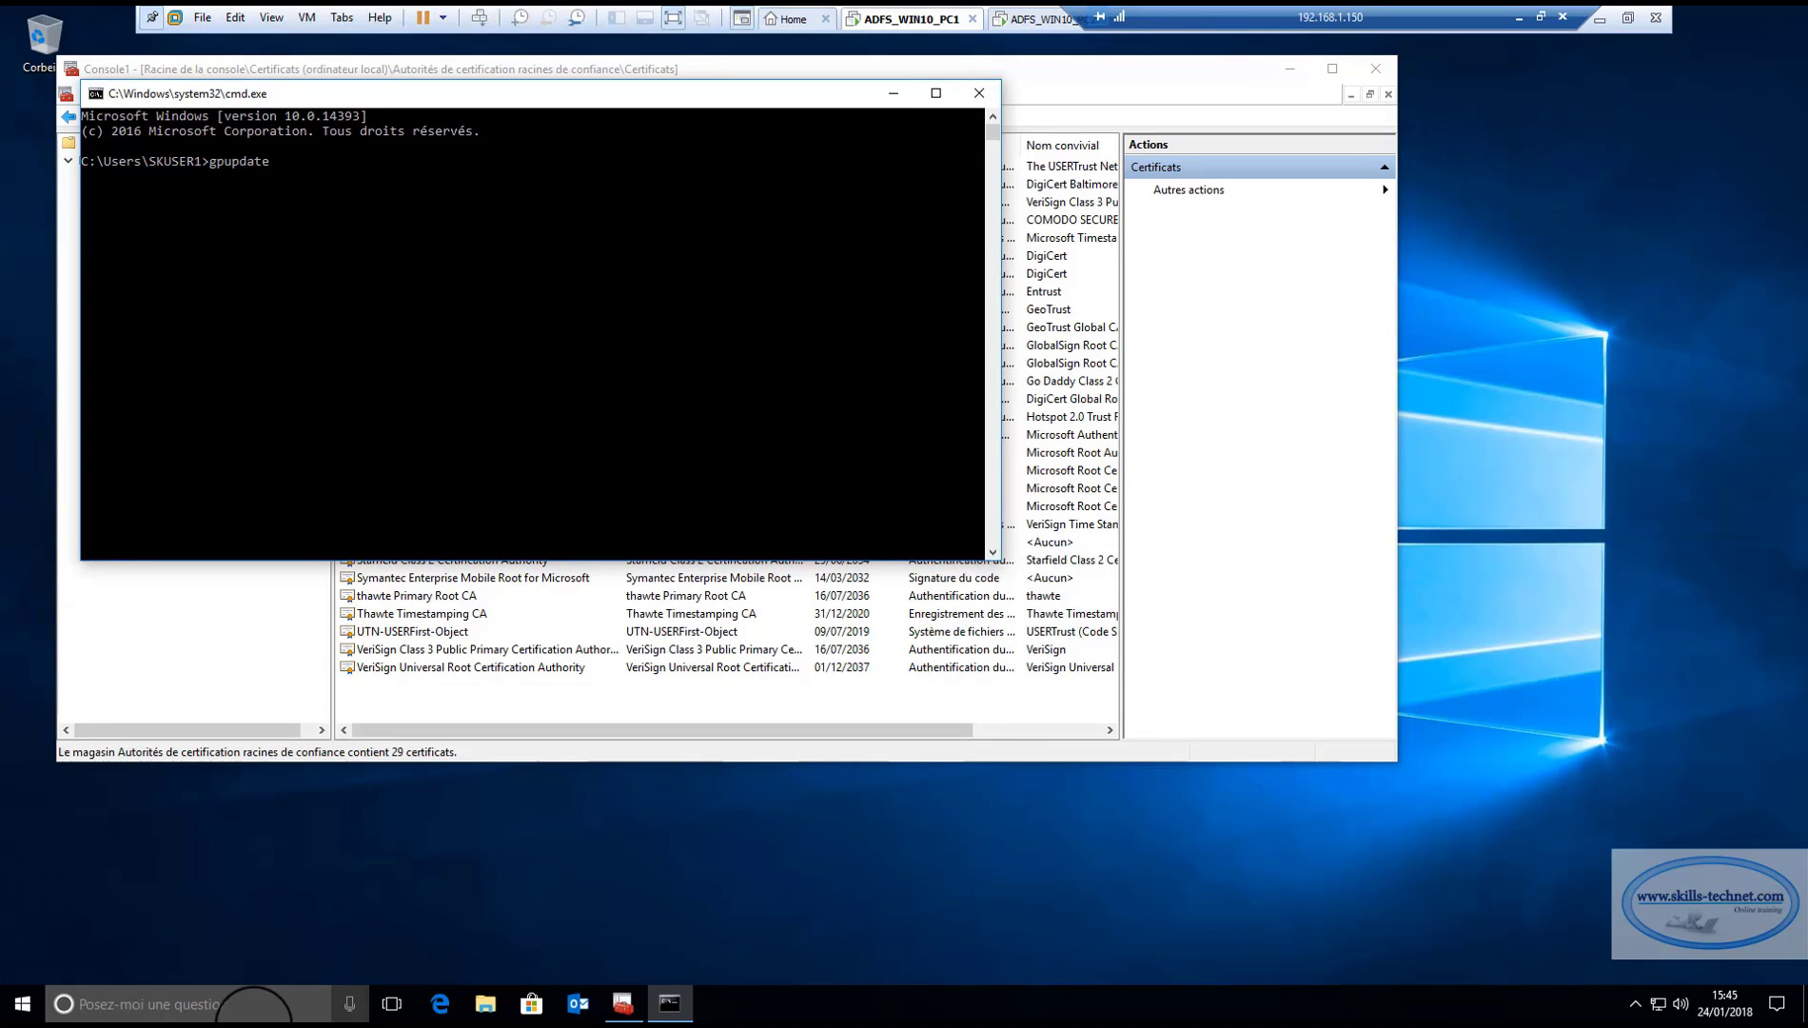
pyautogui.write(' /force')
pyautogui.press('Return')
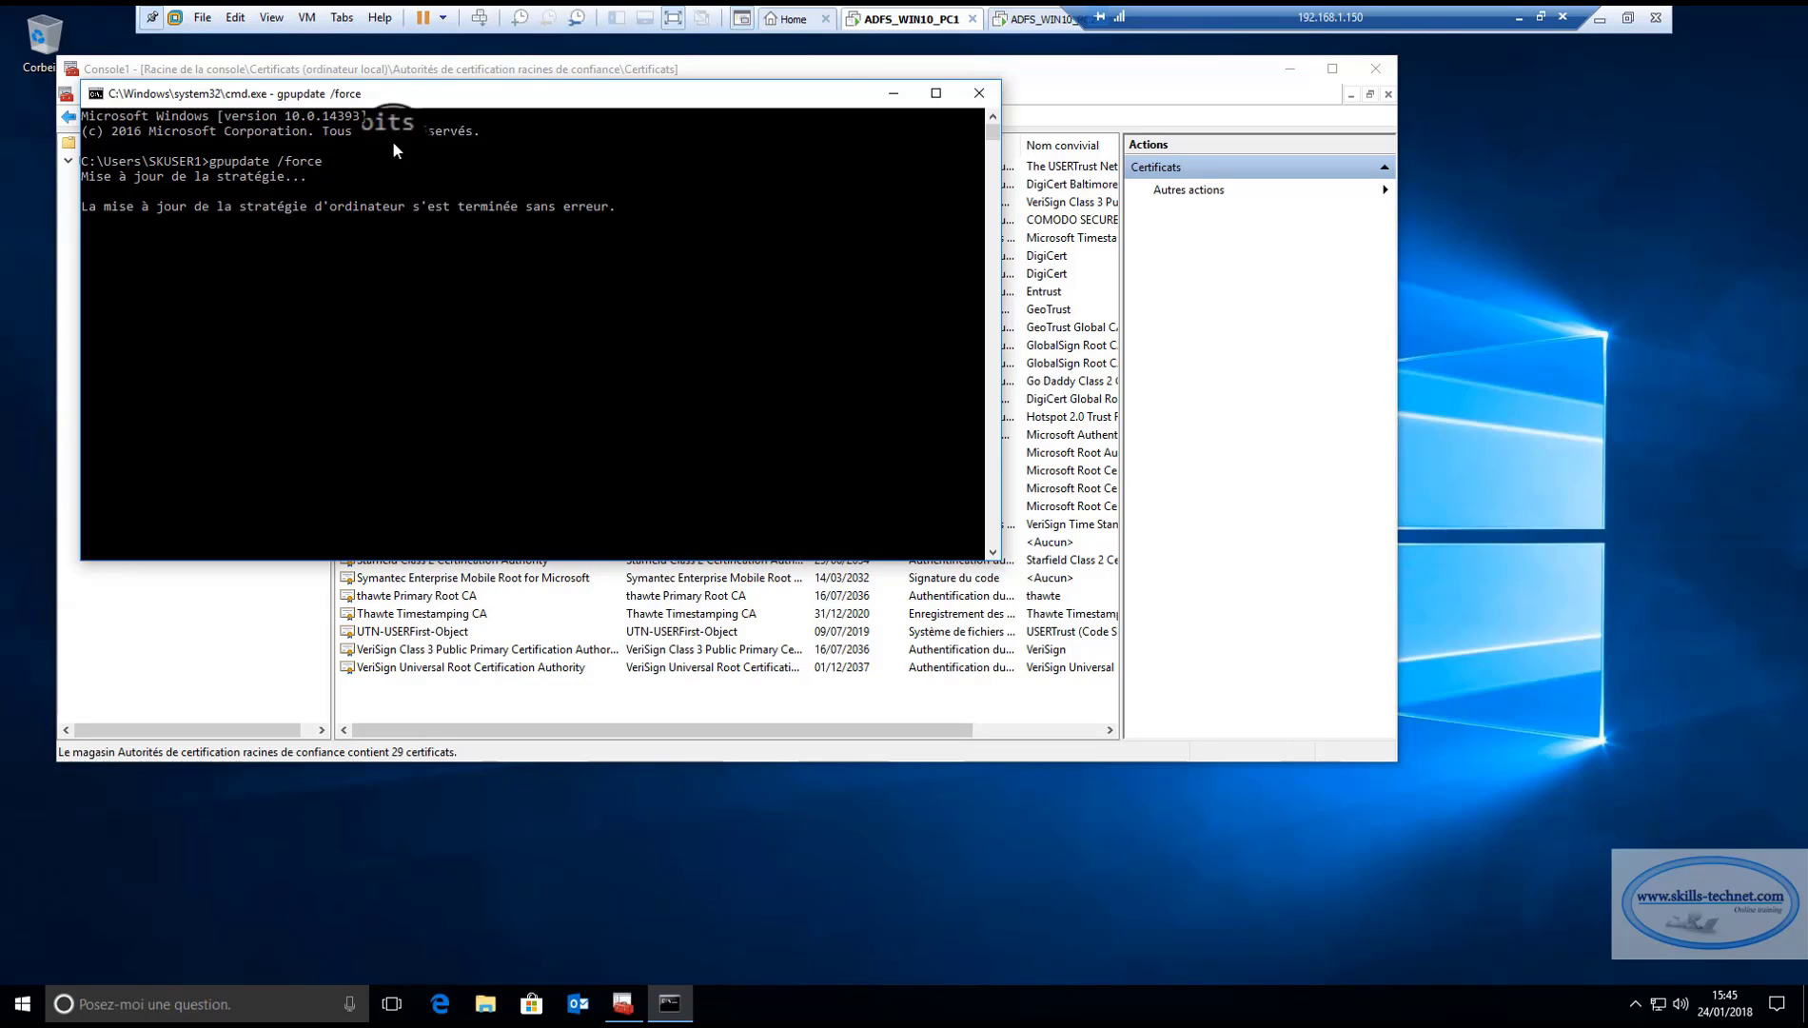
pyautogui.moveTo(393, 90); pyautogui.dragTo(1091, 183)
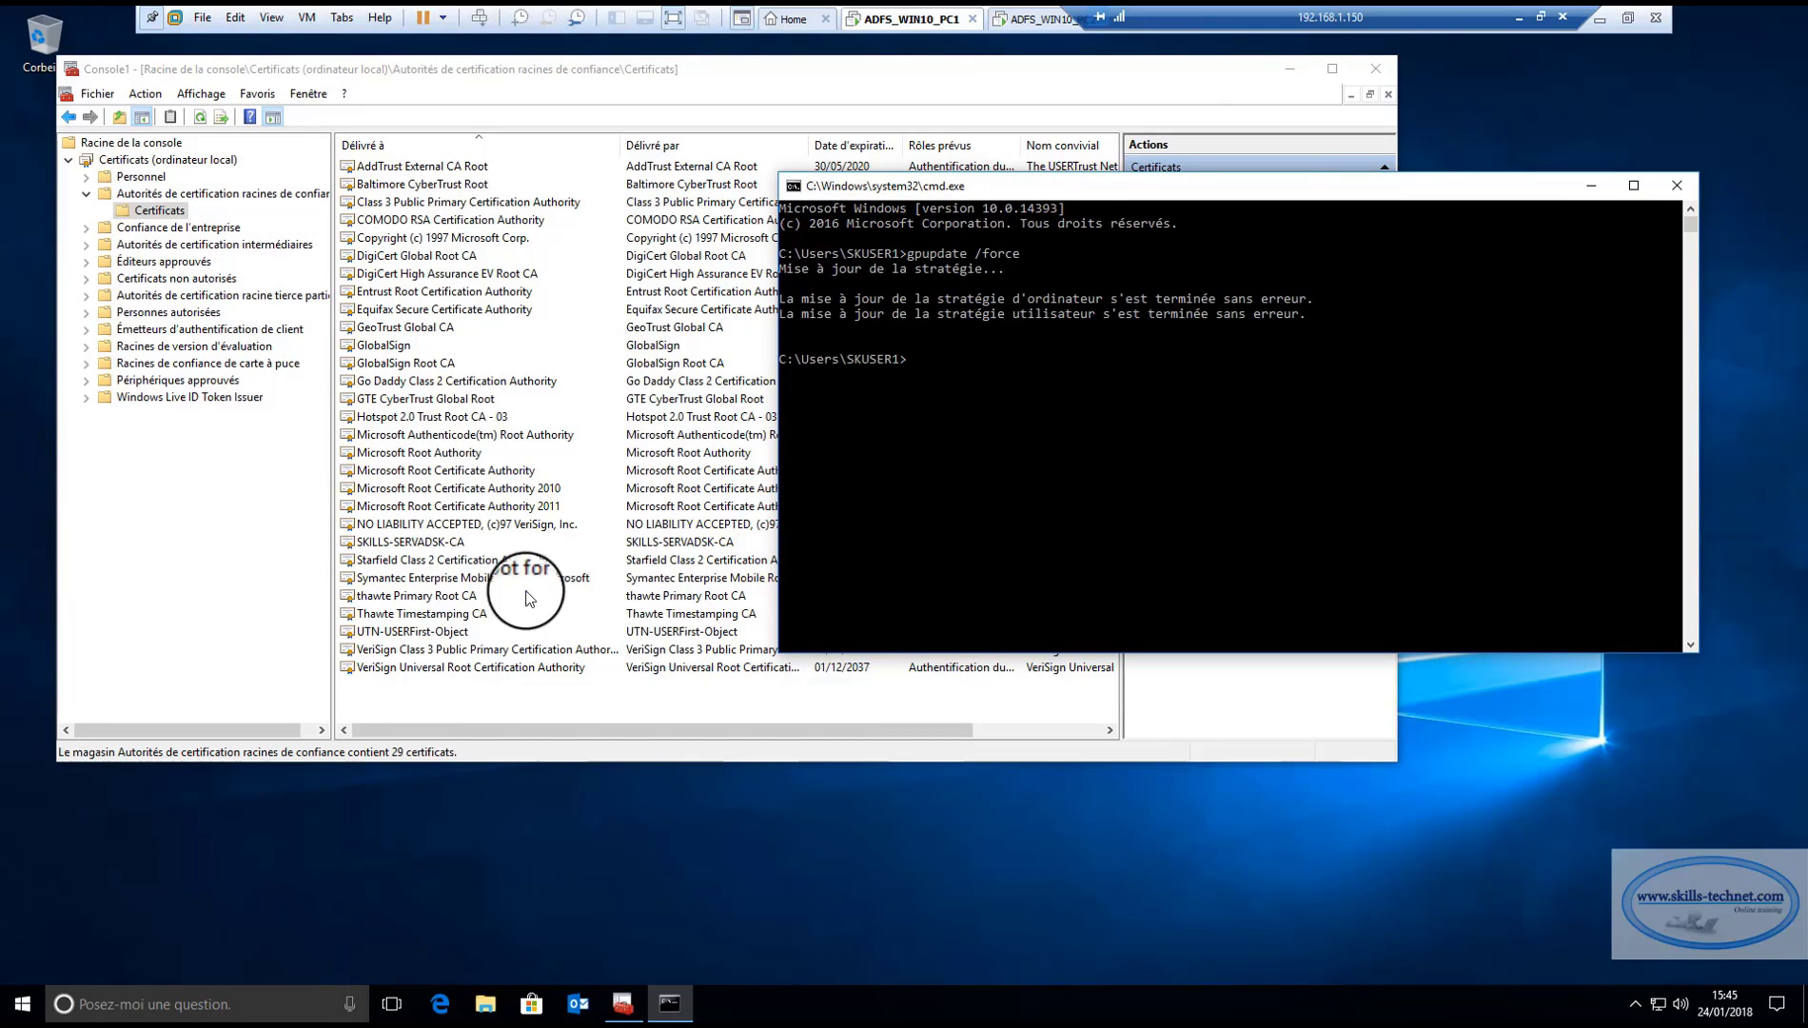
pyautogui.click(504, 705)
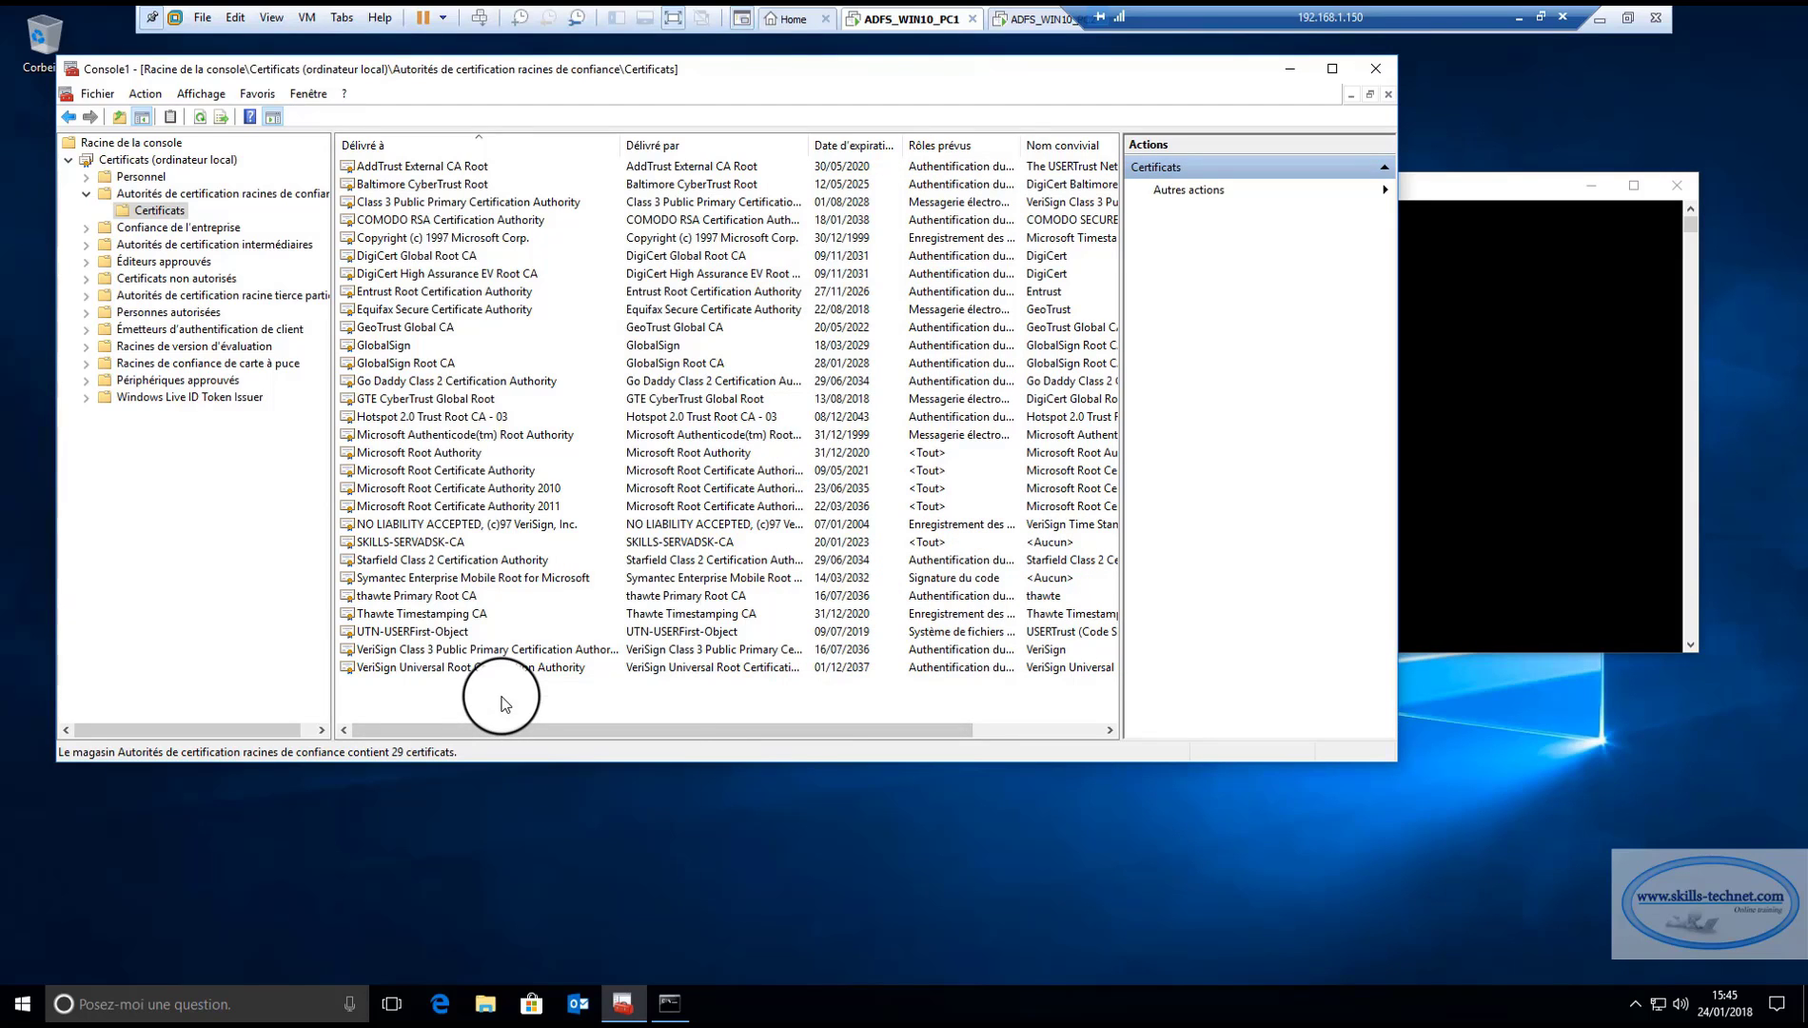
# Refresh the trusted root list and check skills.local's certification path to SKILLS-SERVADSK-CA.
pyautogui.rightClick(505, 705)
pyautogui.click(536, 736)
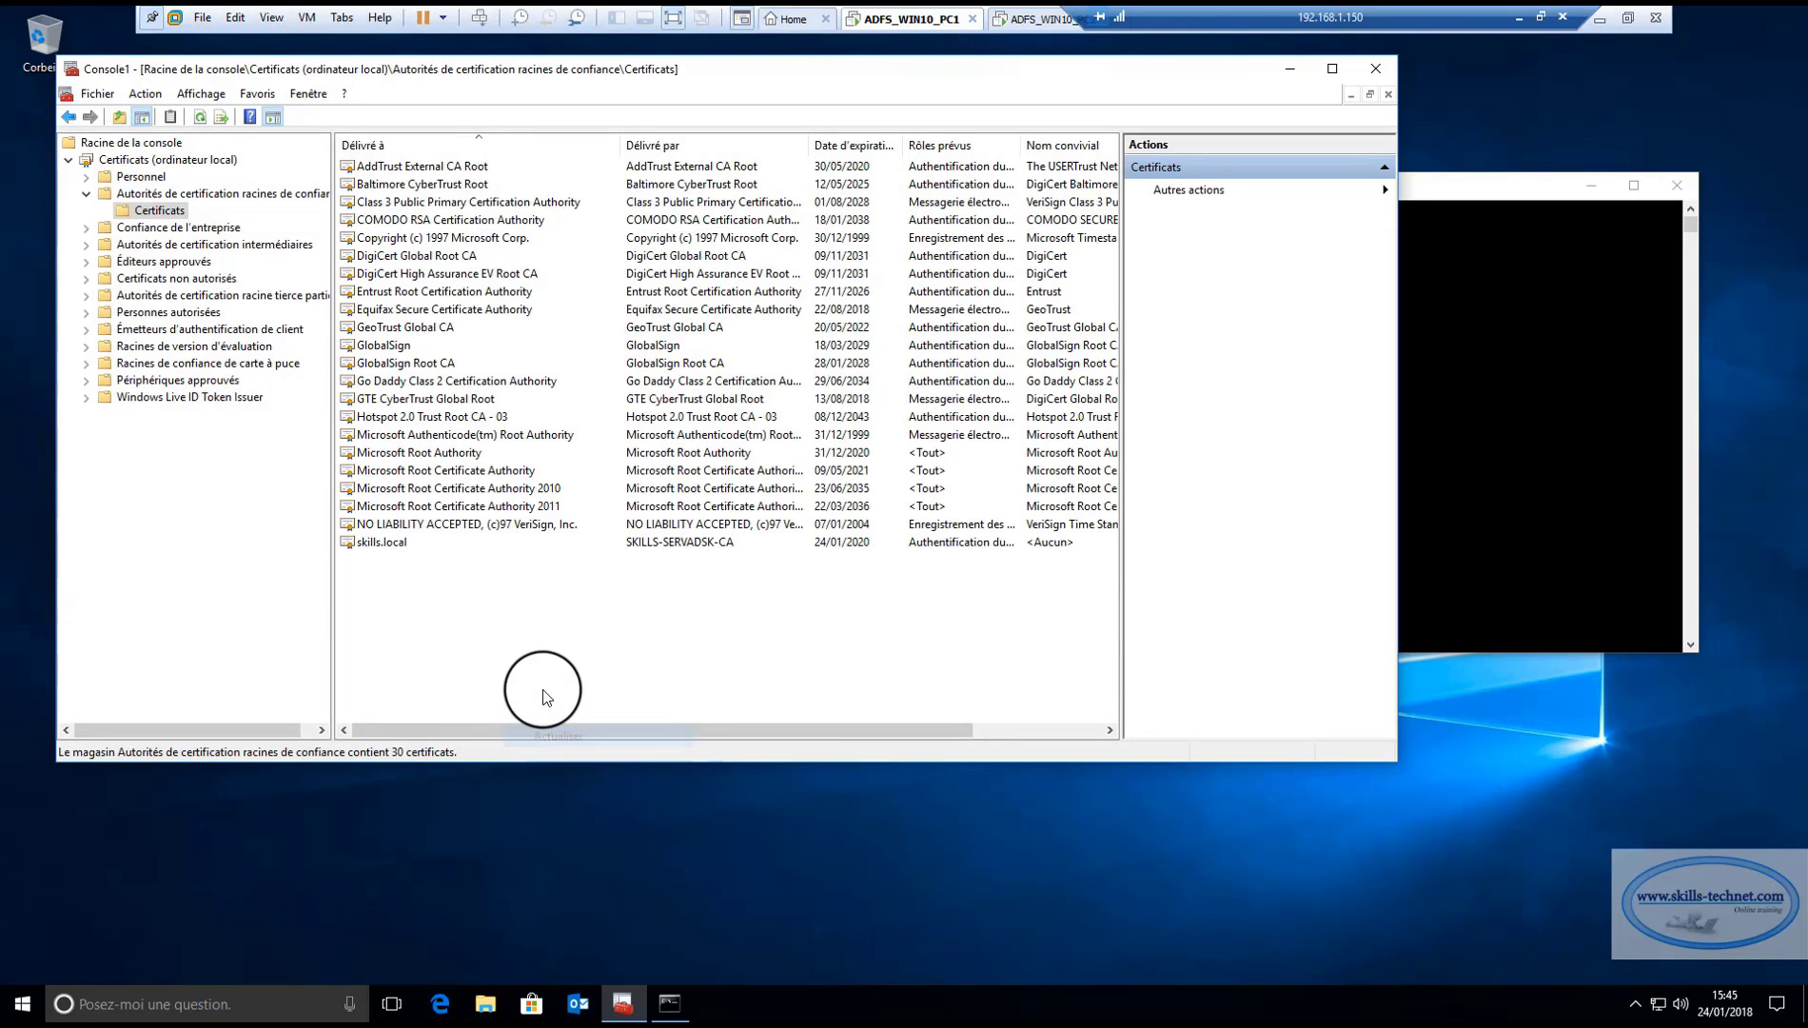
pyautogui.click(463, 542)
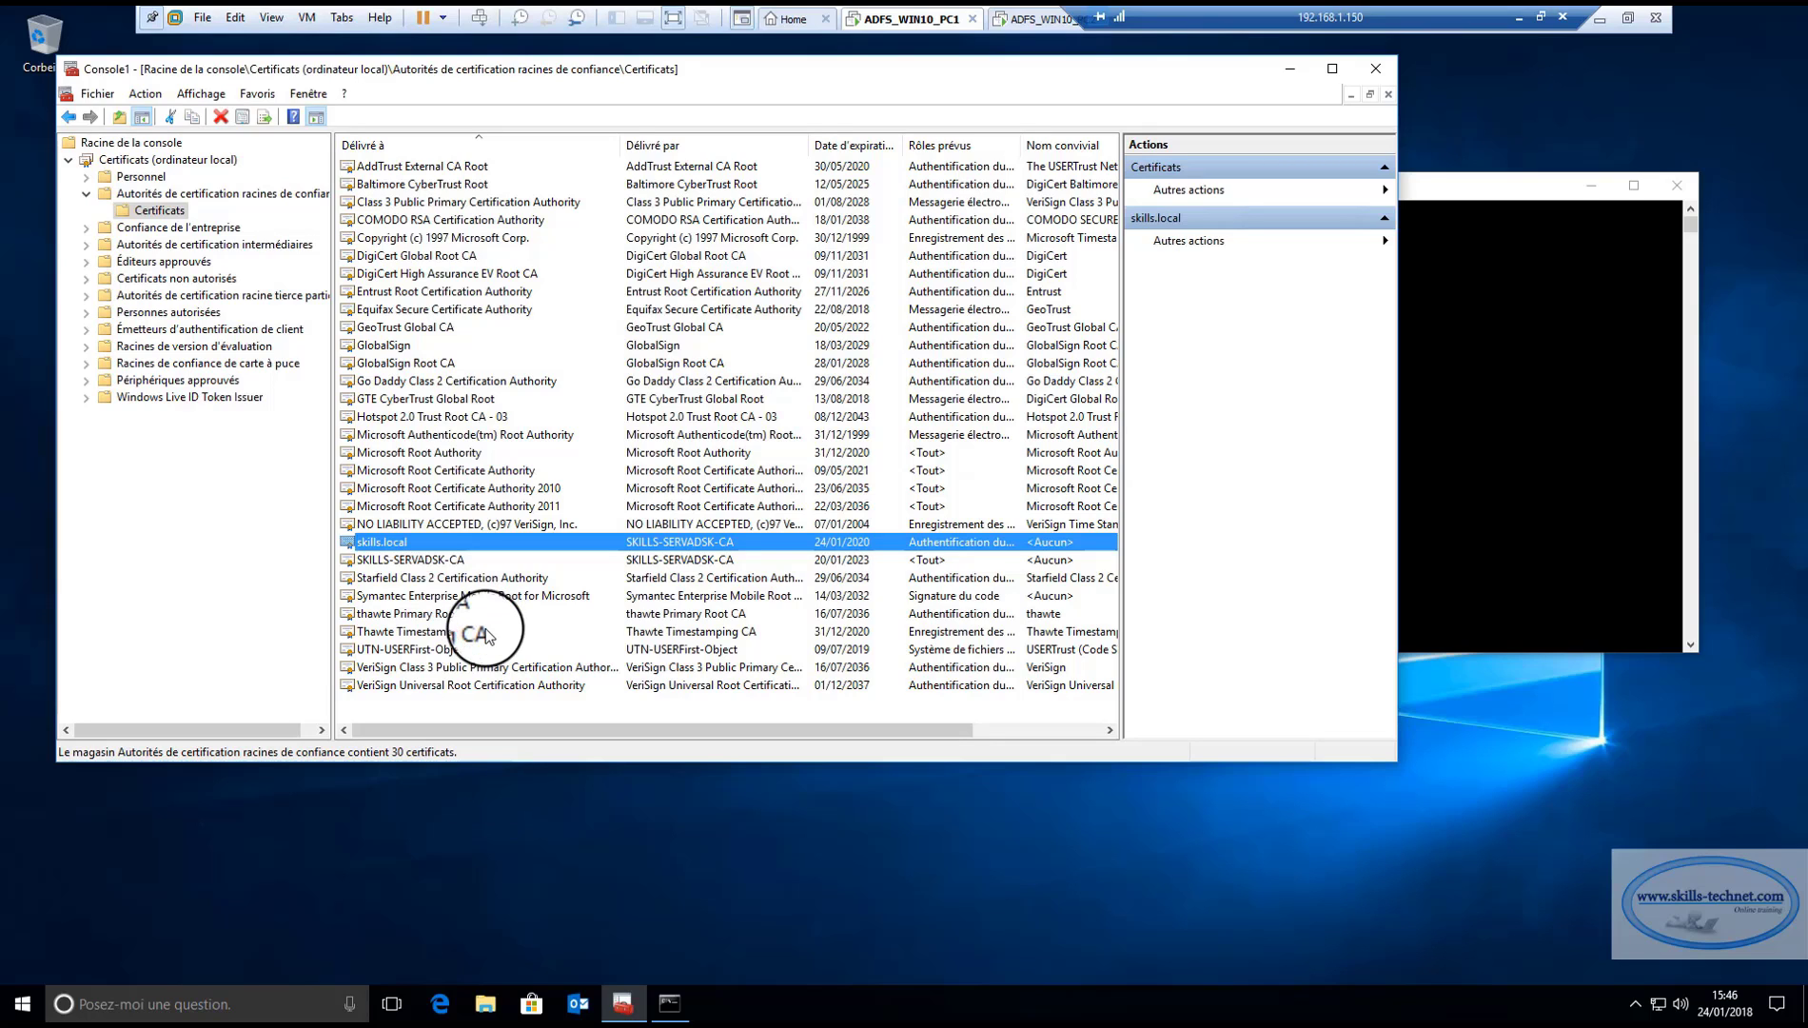
pyautogui.doubleClick(388, 546)
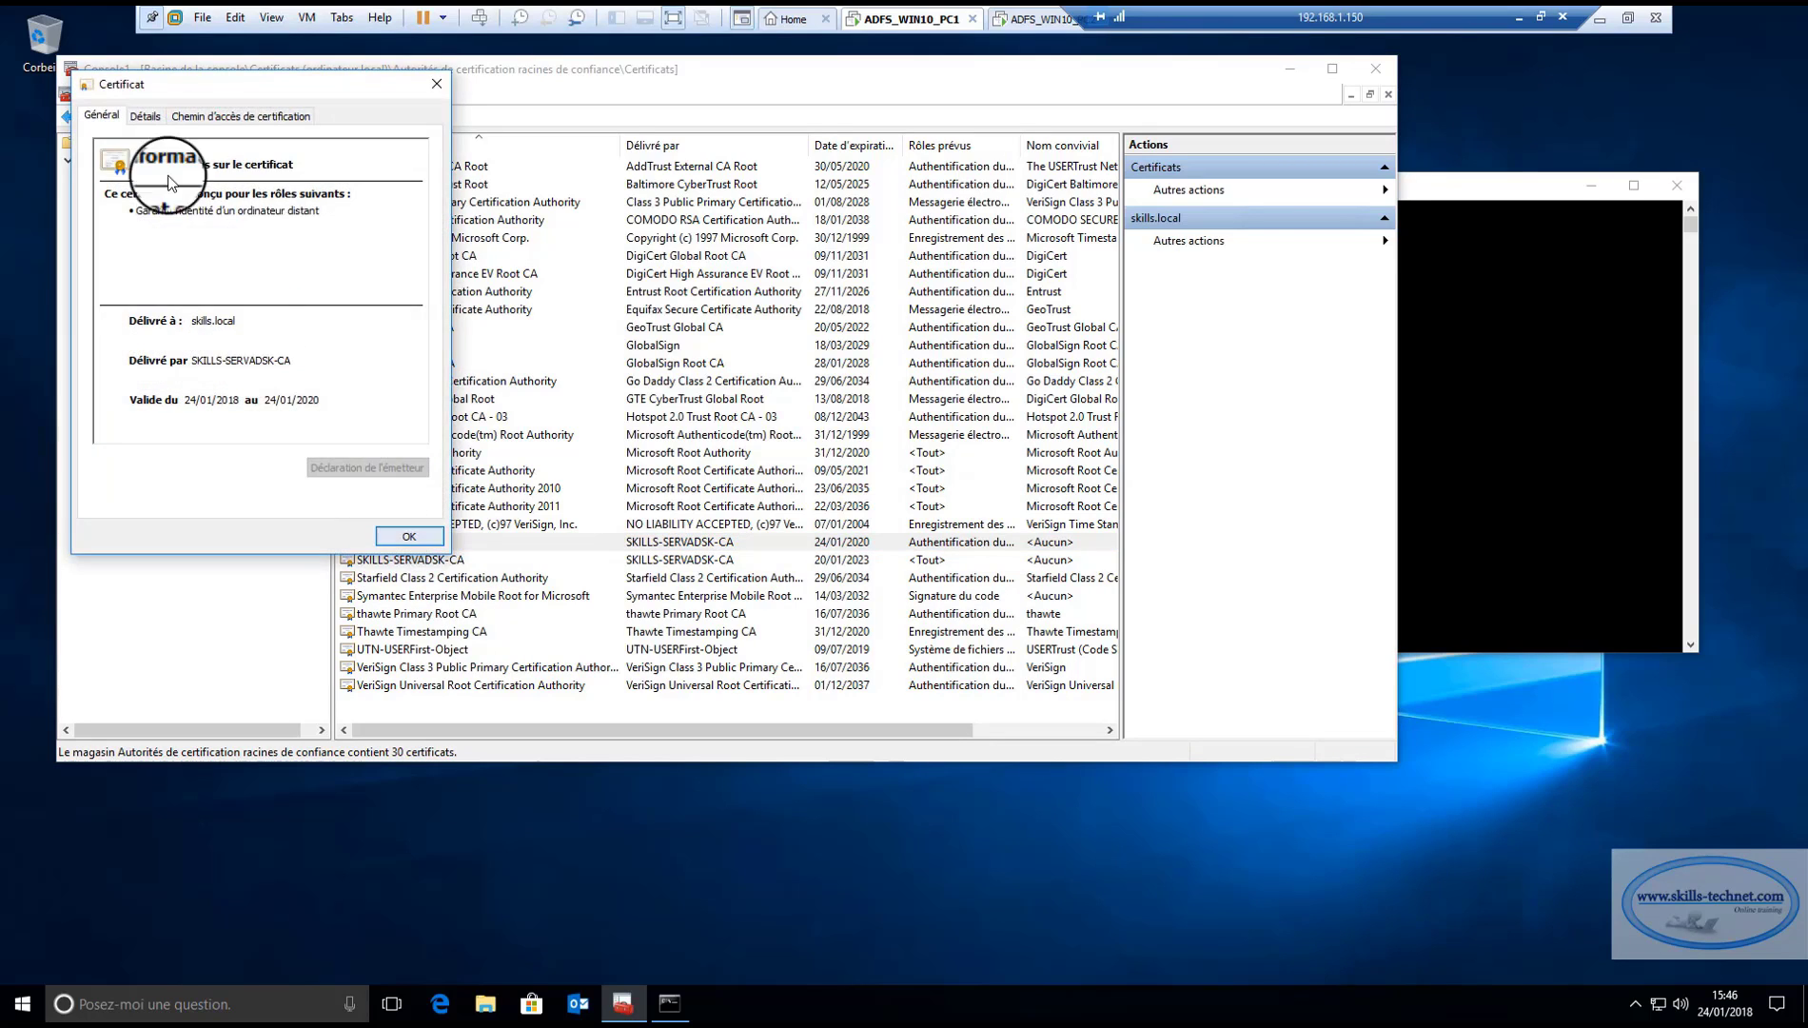
pyautogui.click(218, 115)
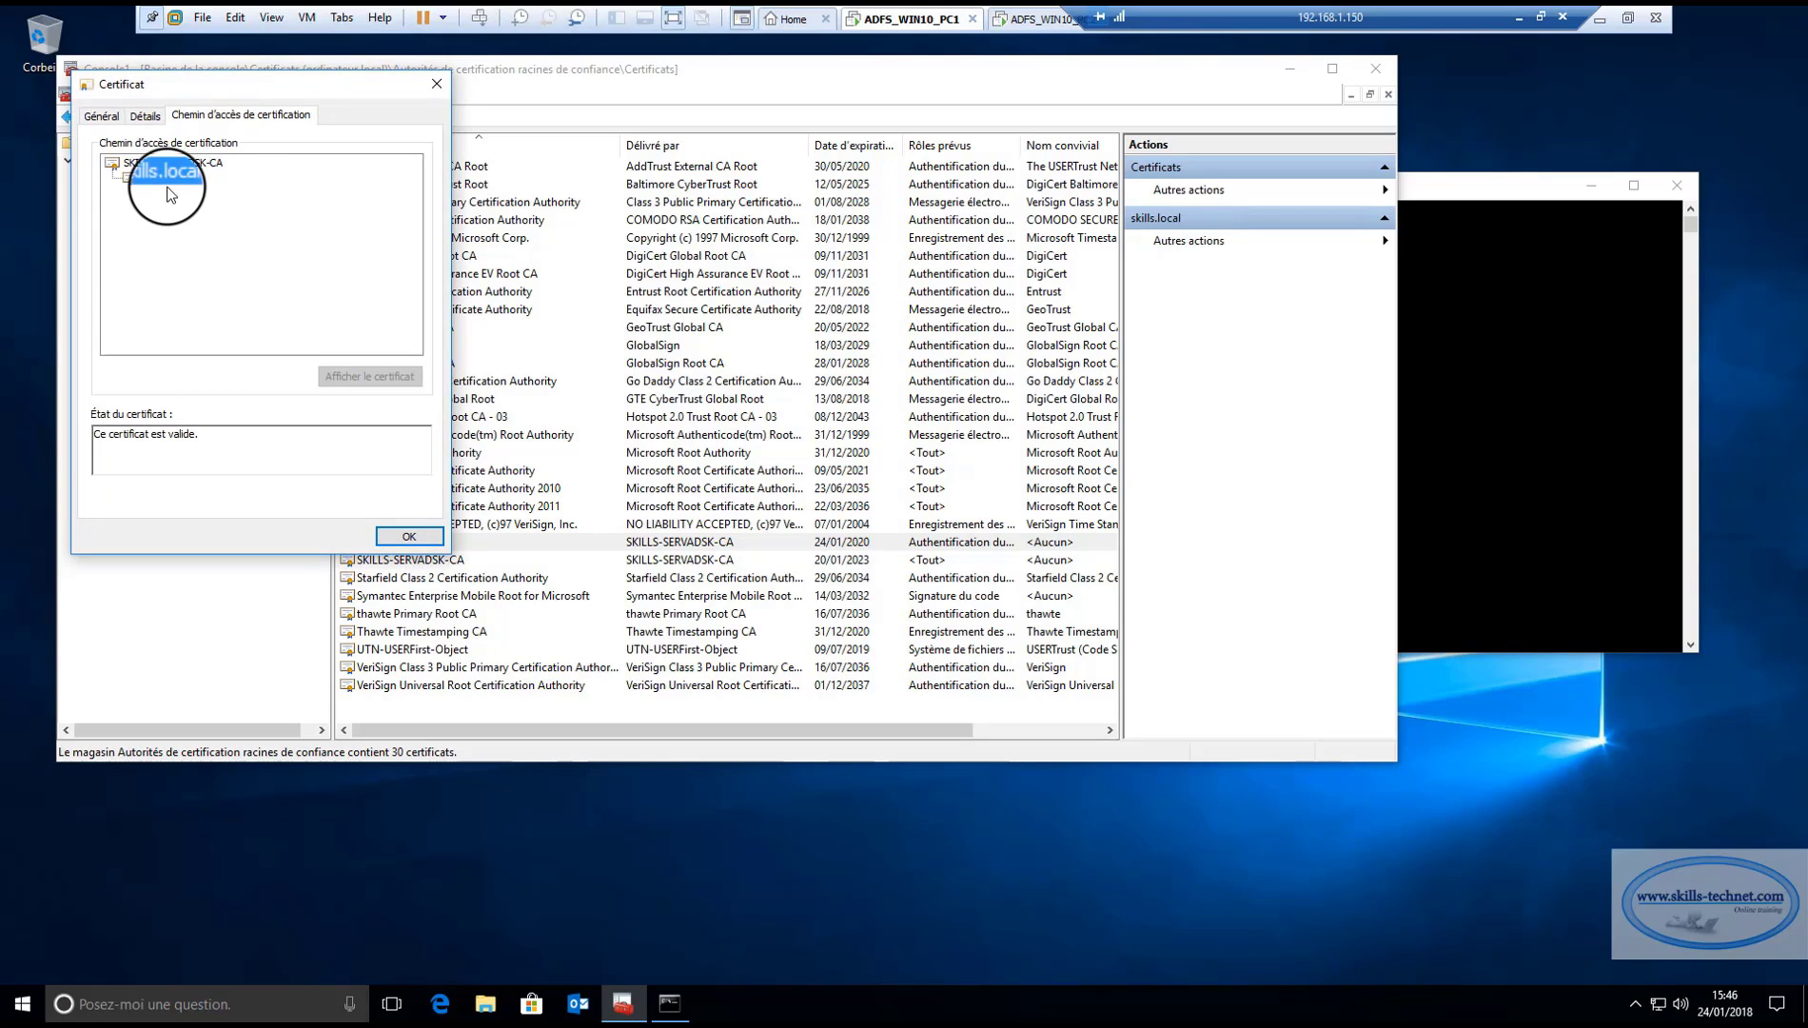
pyautogui.click(409, 536)
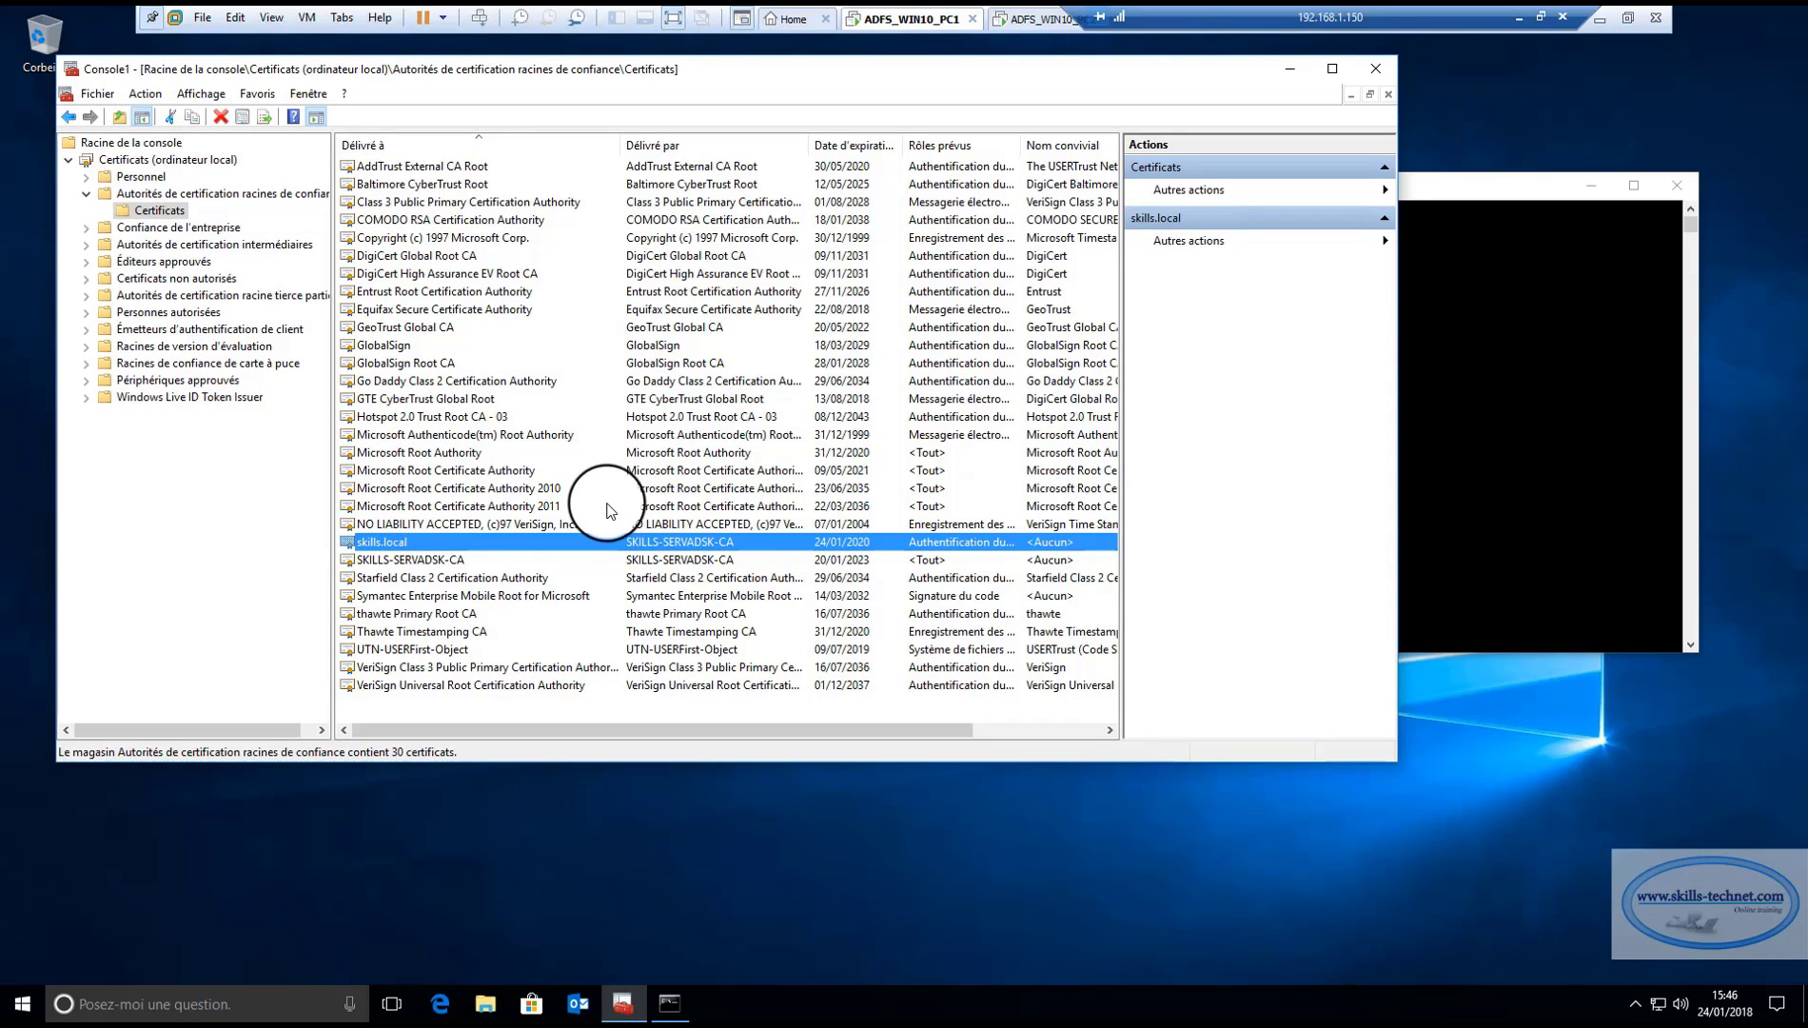
# On the second client, open a Command Prompt and launch mmc as administrator.
pyautogui.hotkey('ctrl', 'Tab')
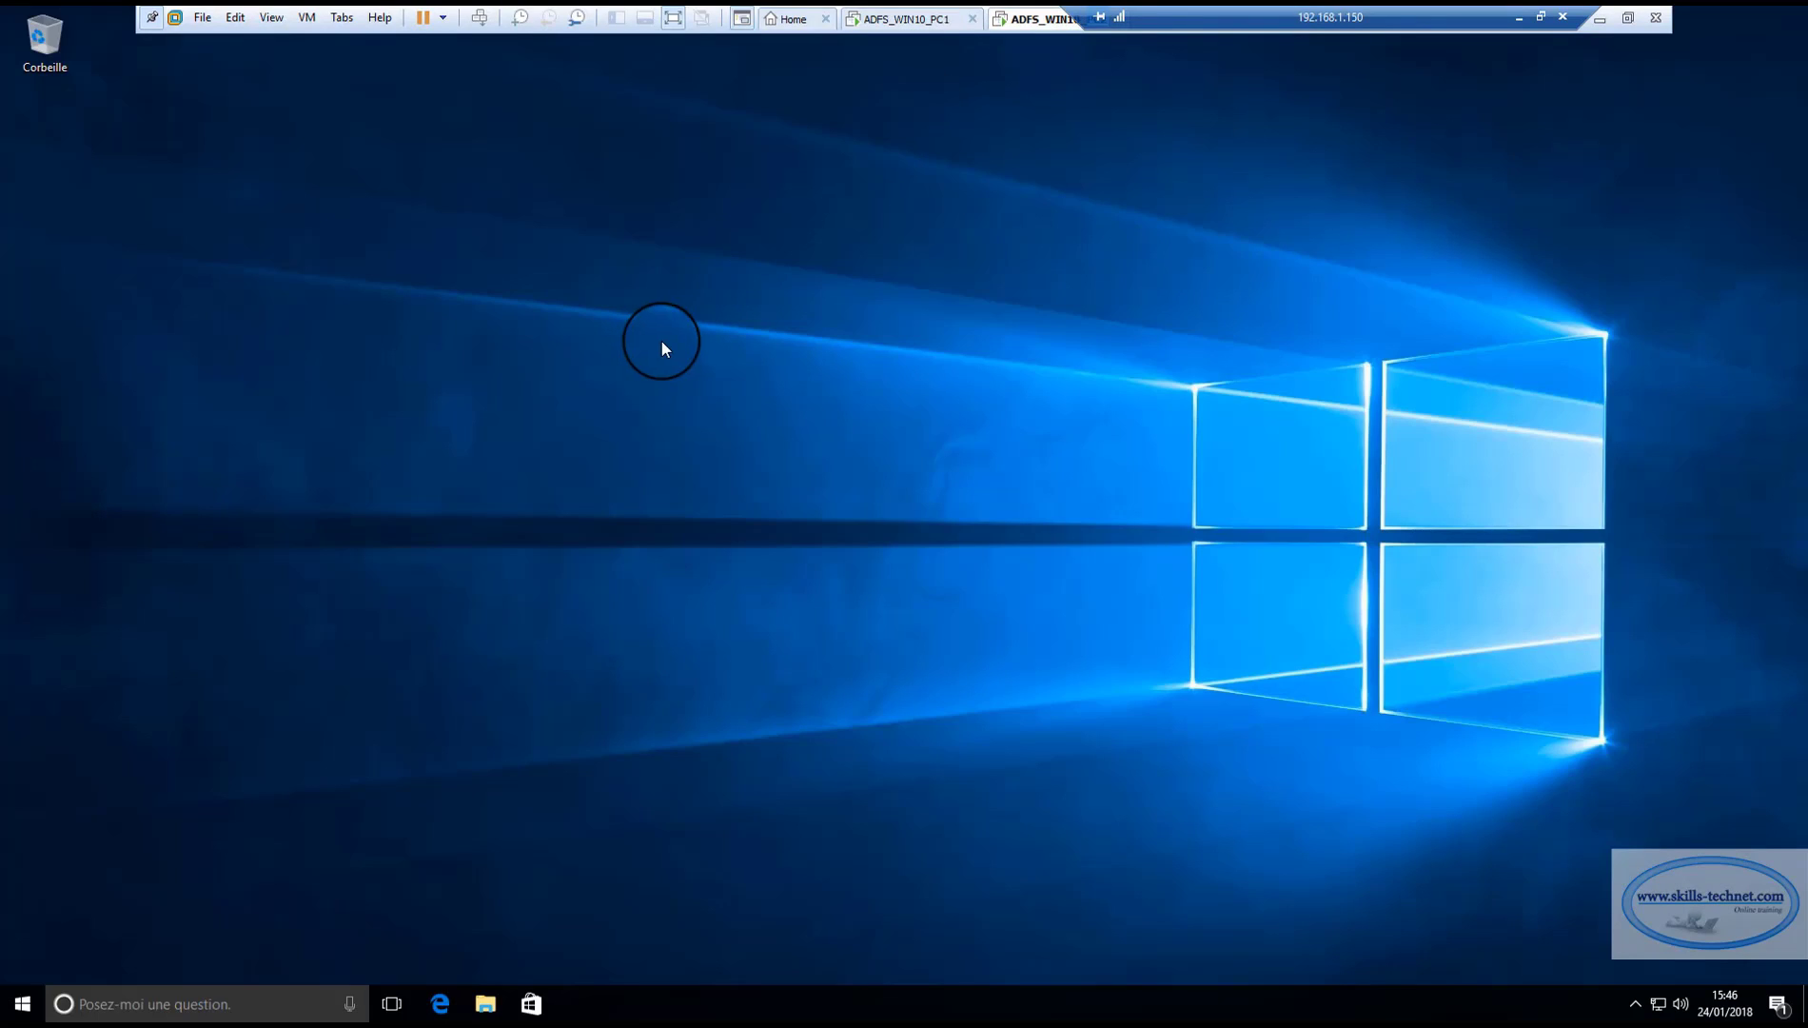
pyautogui.press('super+r')
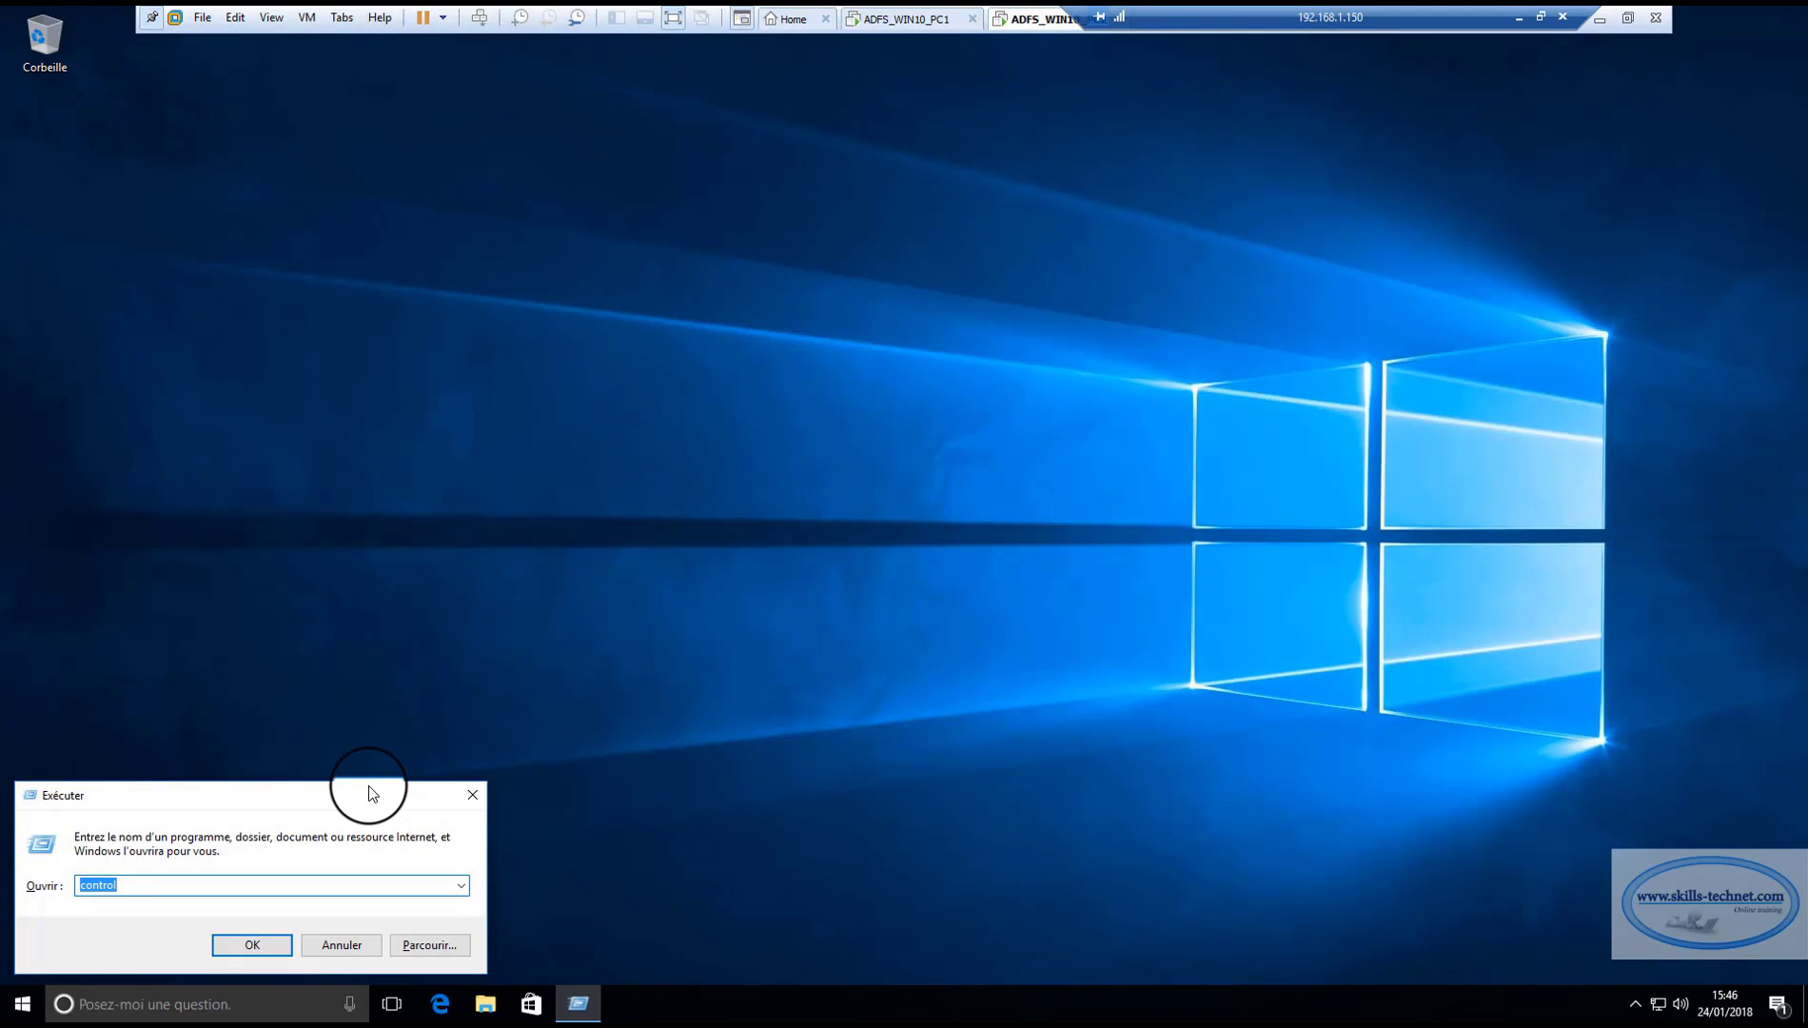
pyautogui.write('cmd')
pyautogui.press('Return')
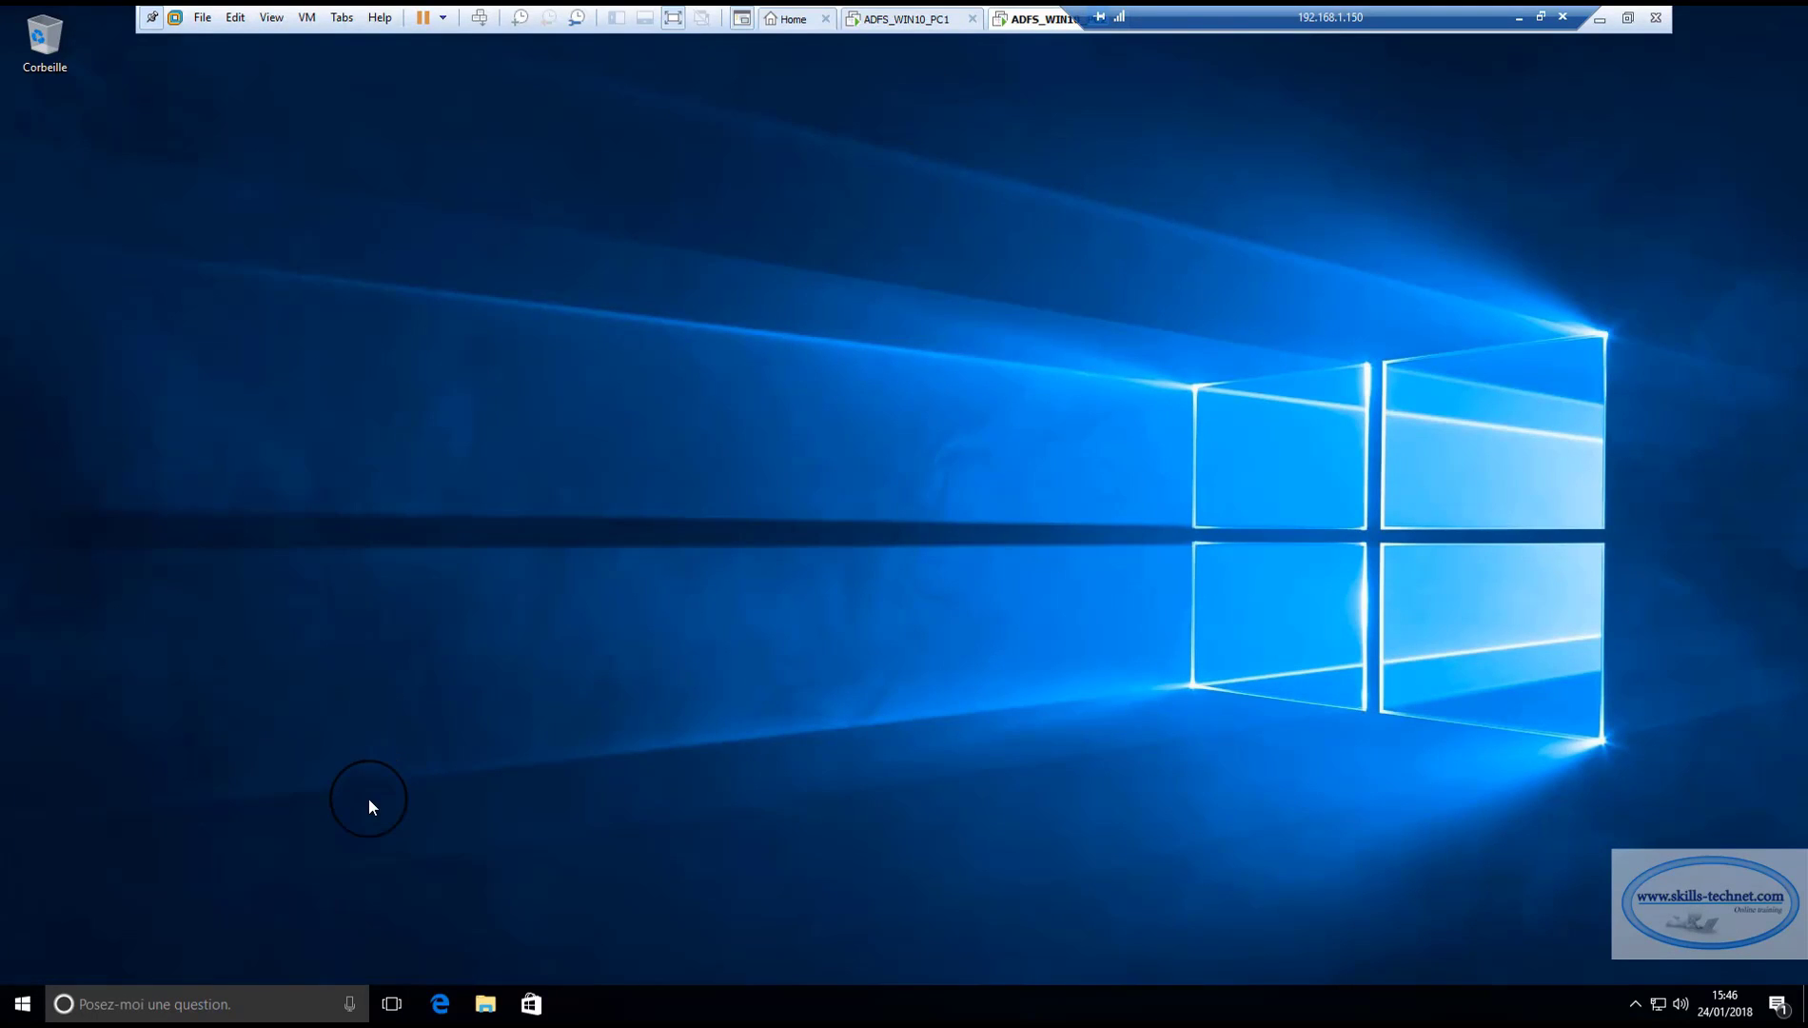
pyautogui.press('super+r')
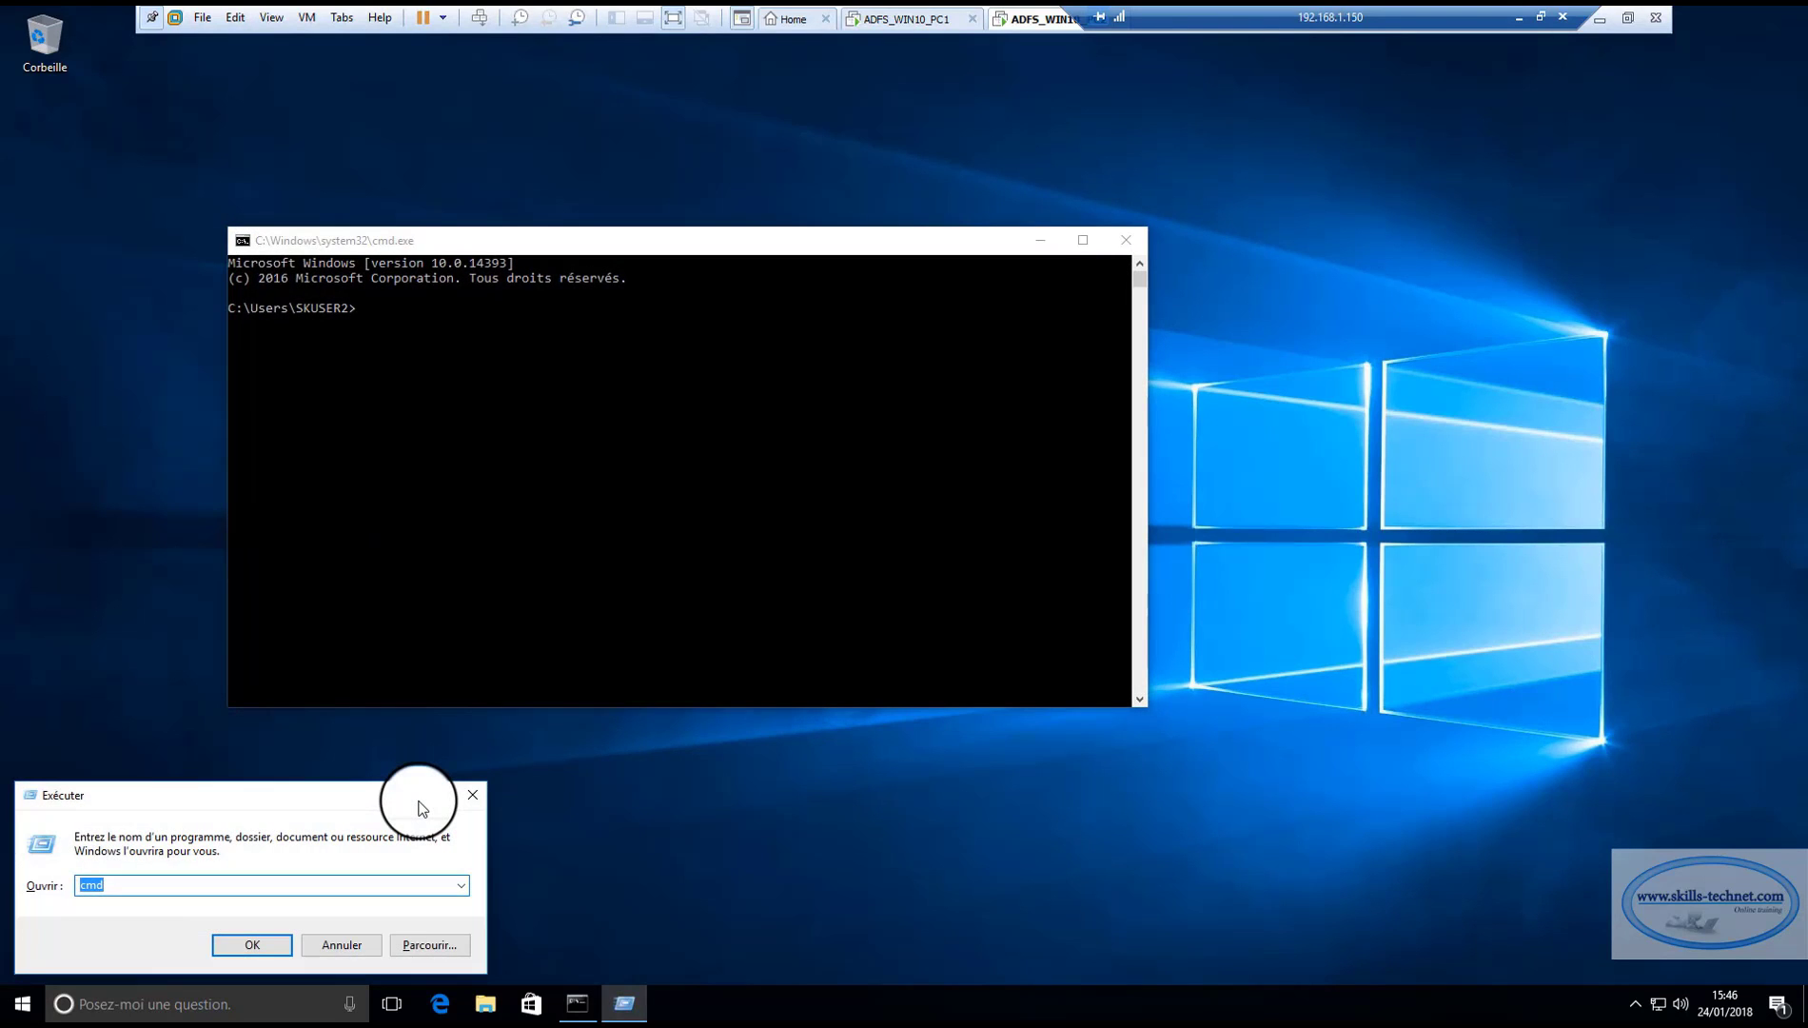
pyautogui.write('mmc')
pyautogui.press('Return')
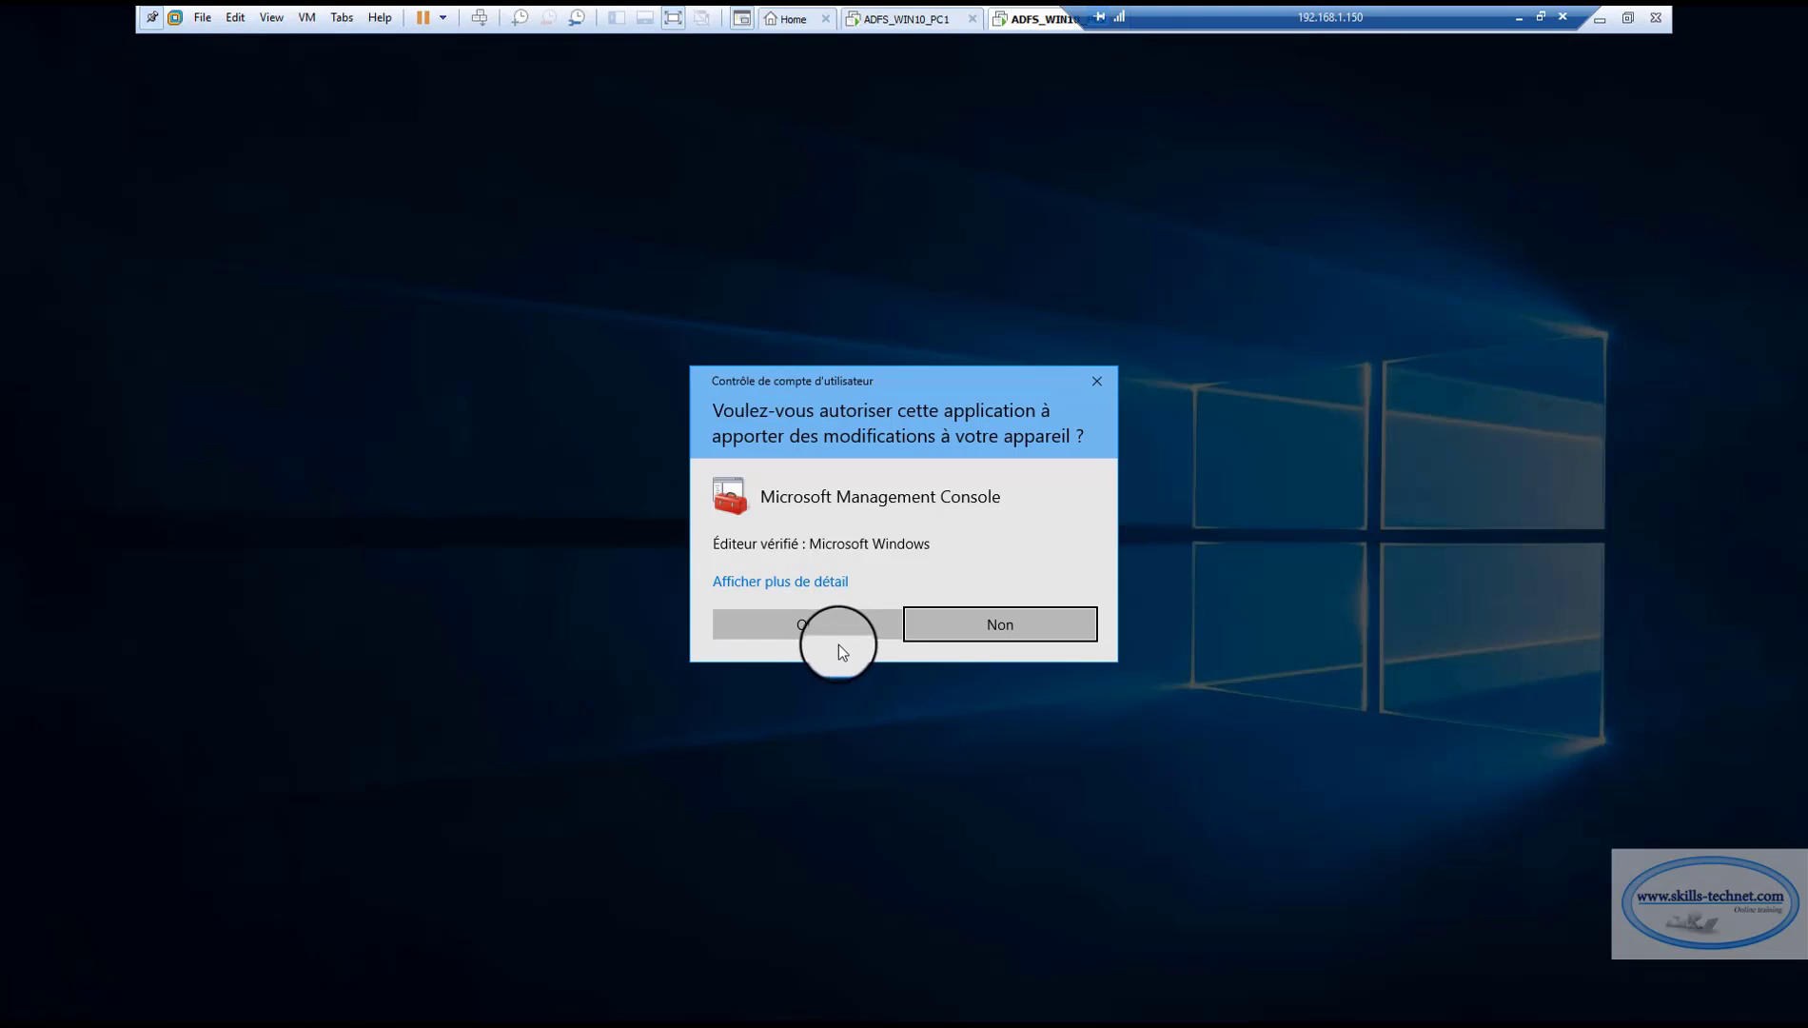
pyautogui.click(845, 621)
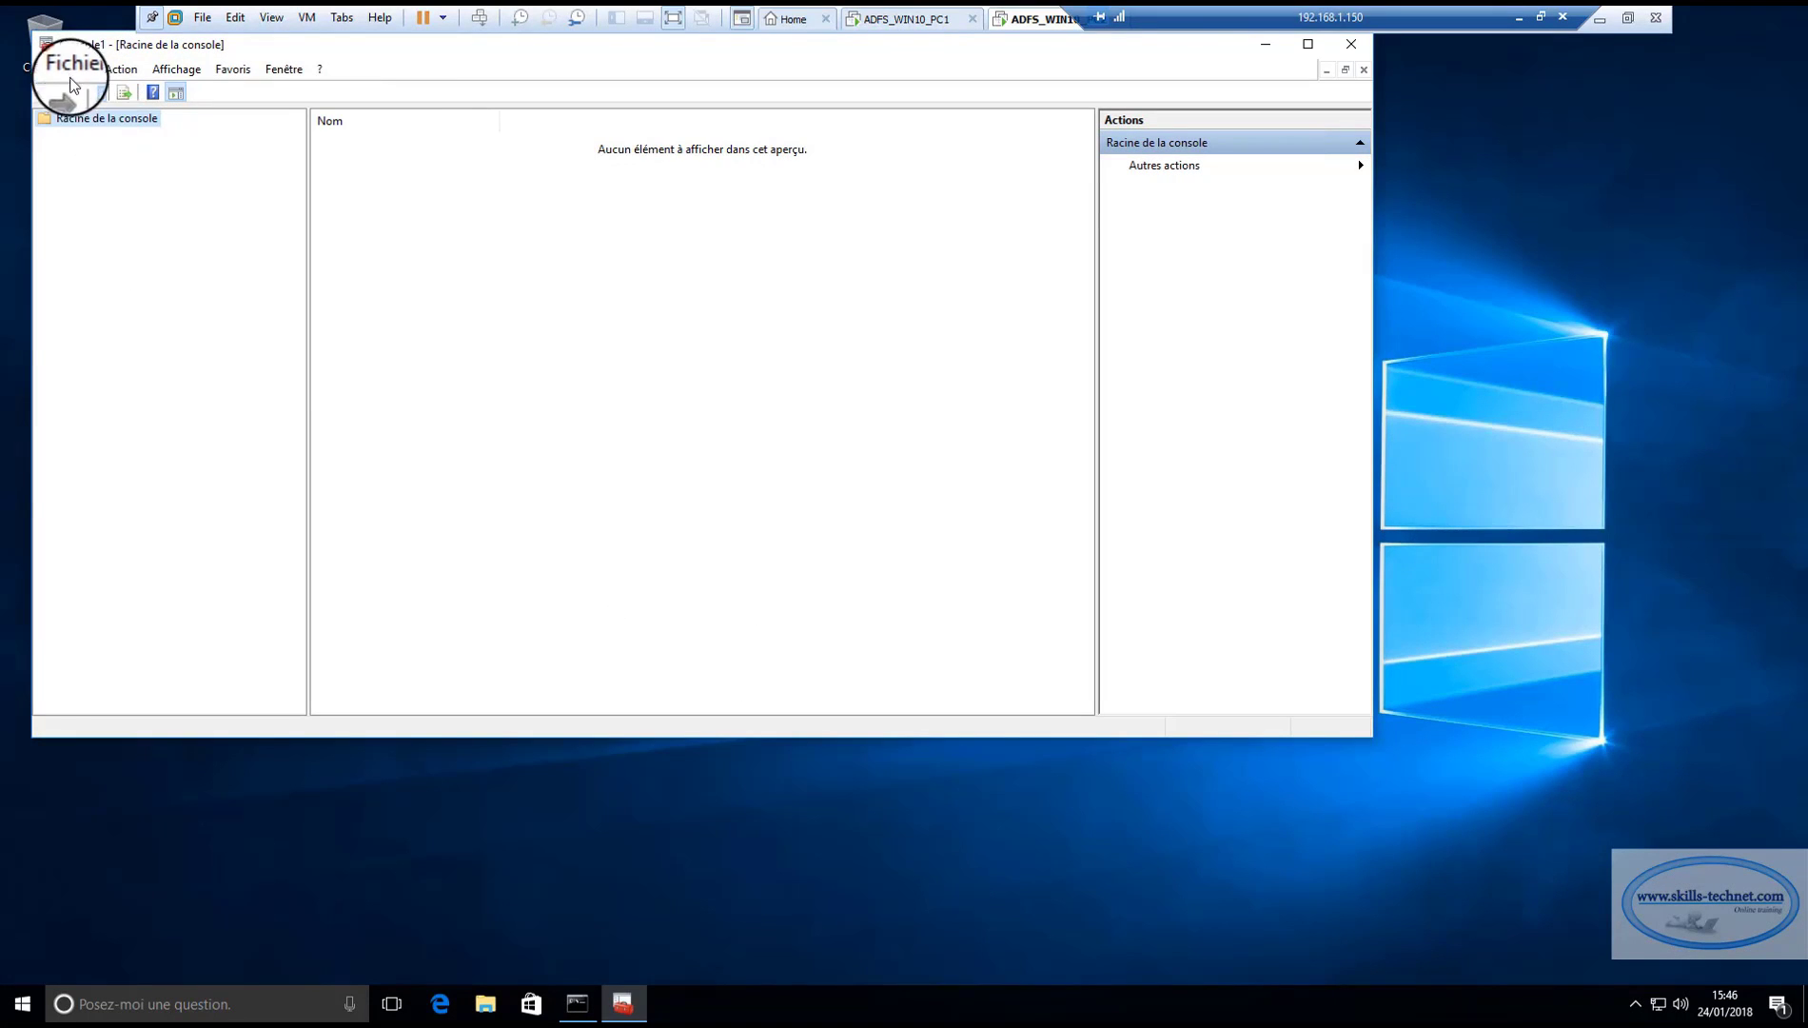
# Add the Certificates snap-in for the local computer account.
pyautogui.click(72, 69)
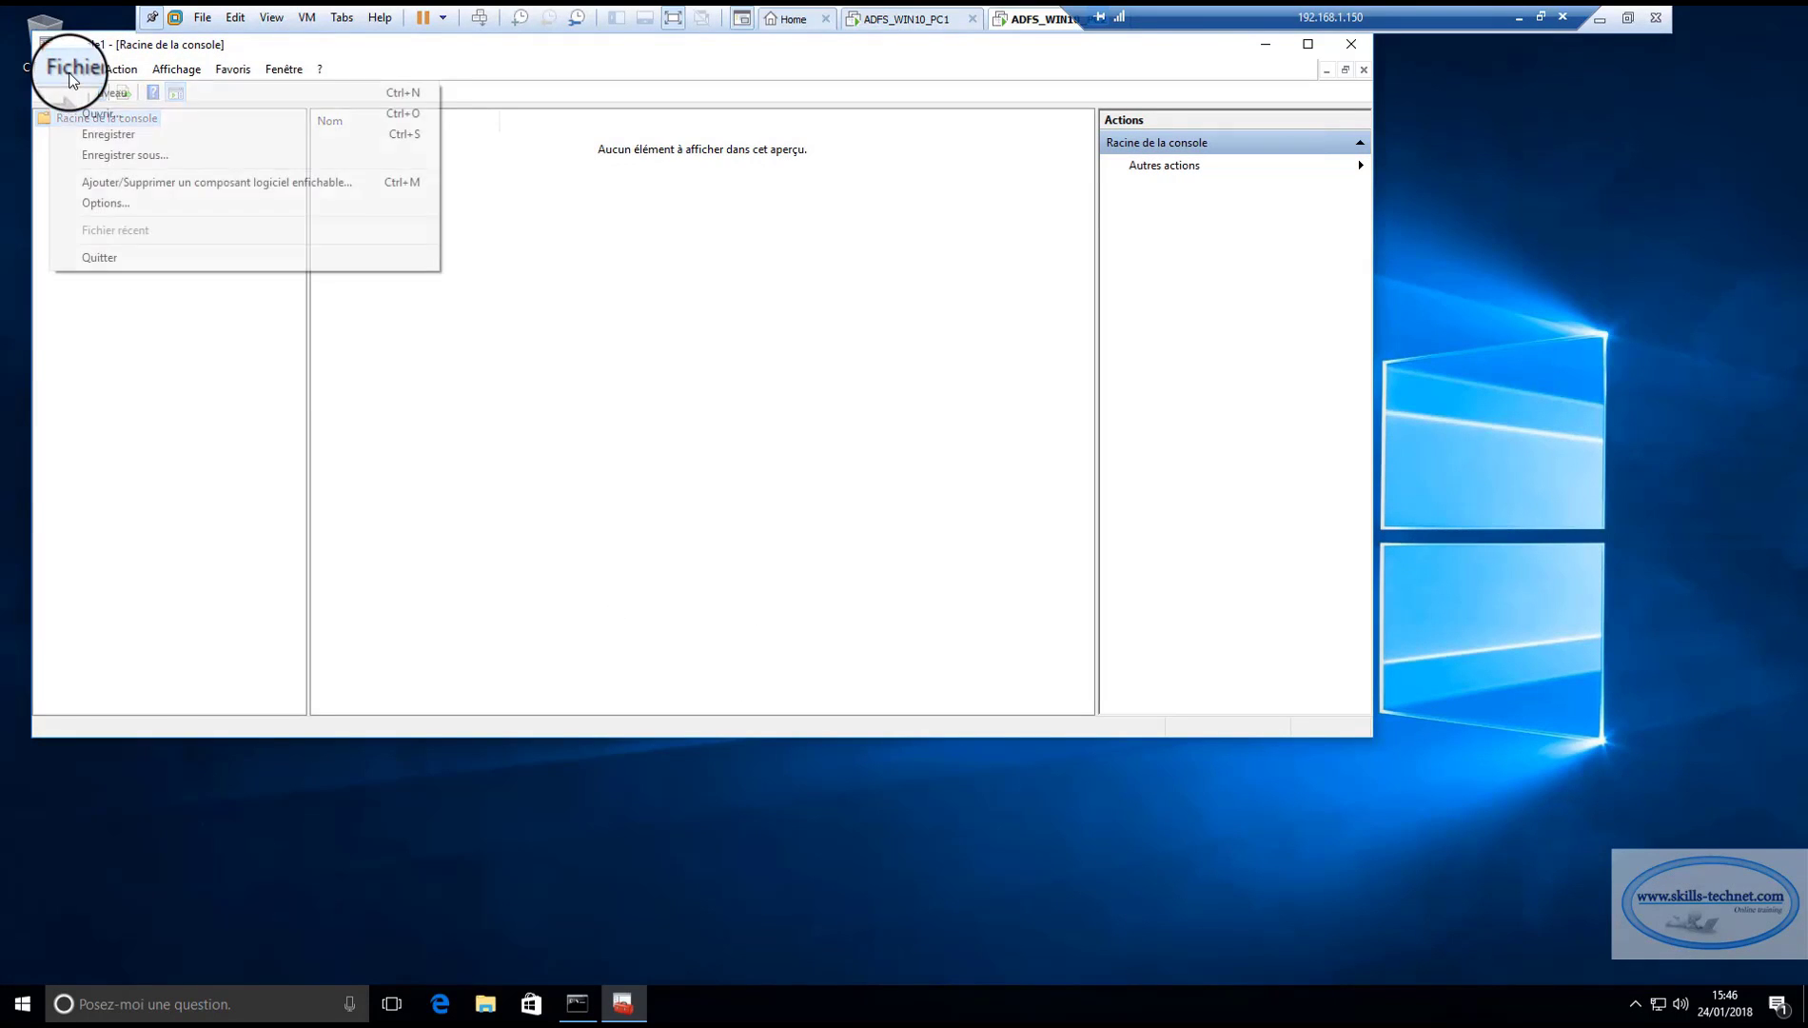
pyautogui.click(106, 183)
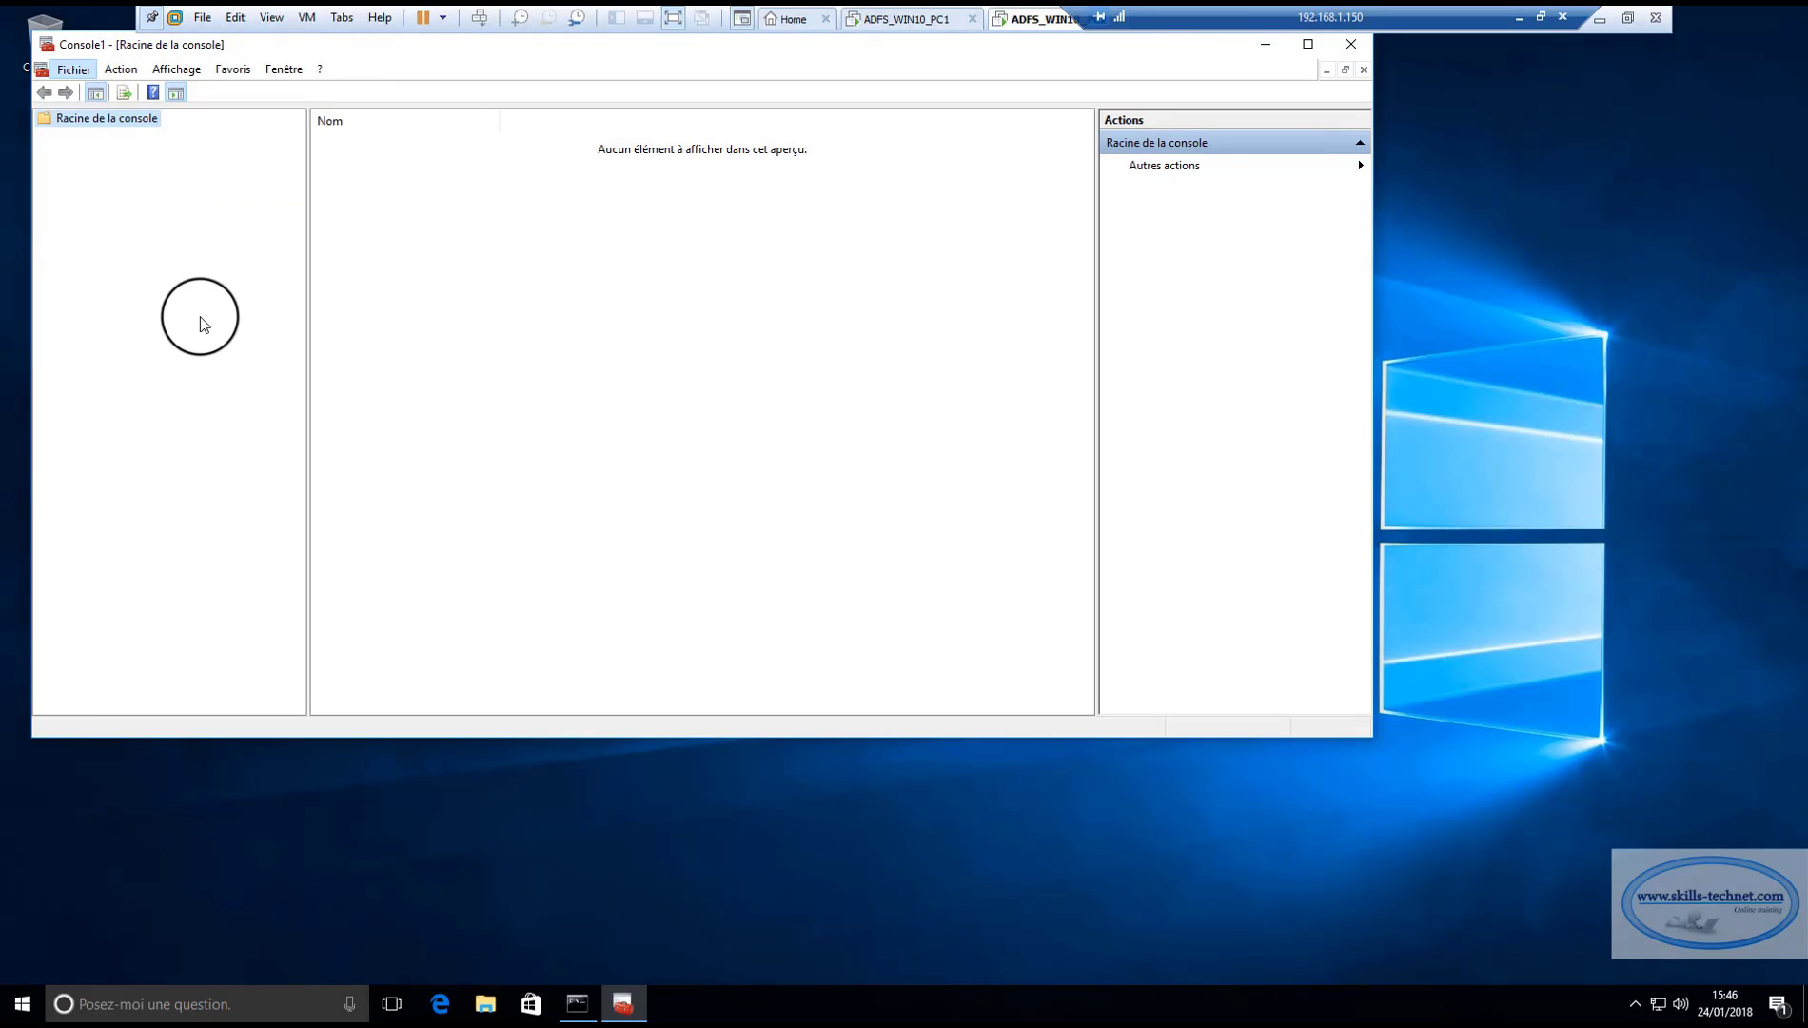
pyautogui.click(435, 298)
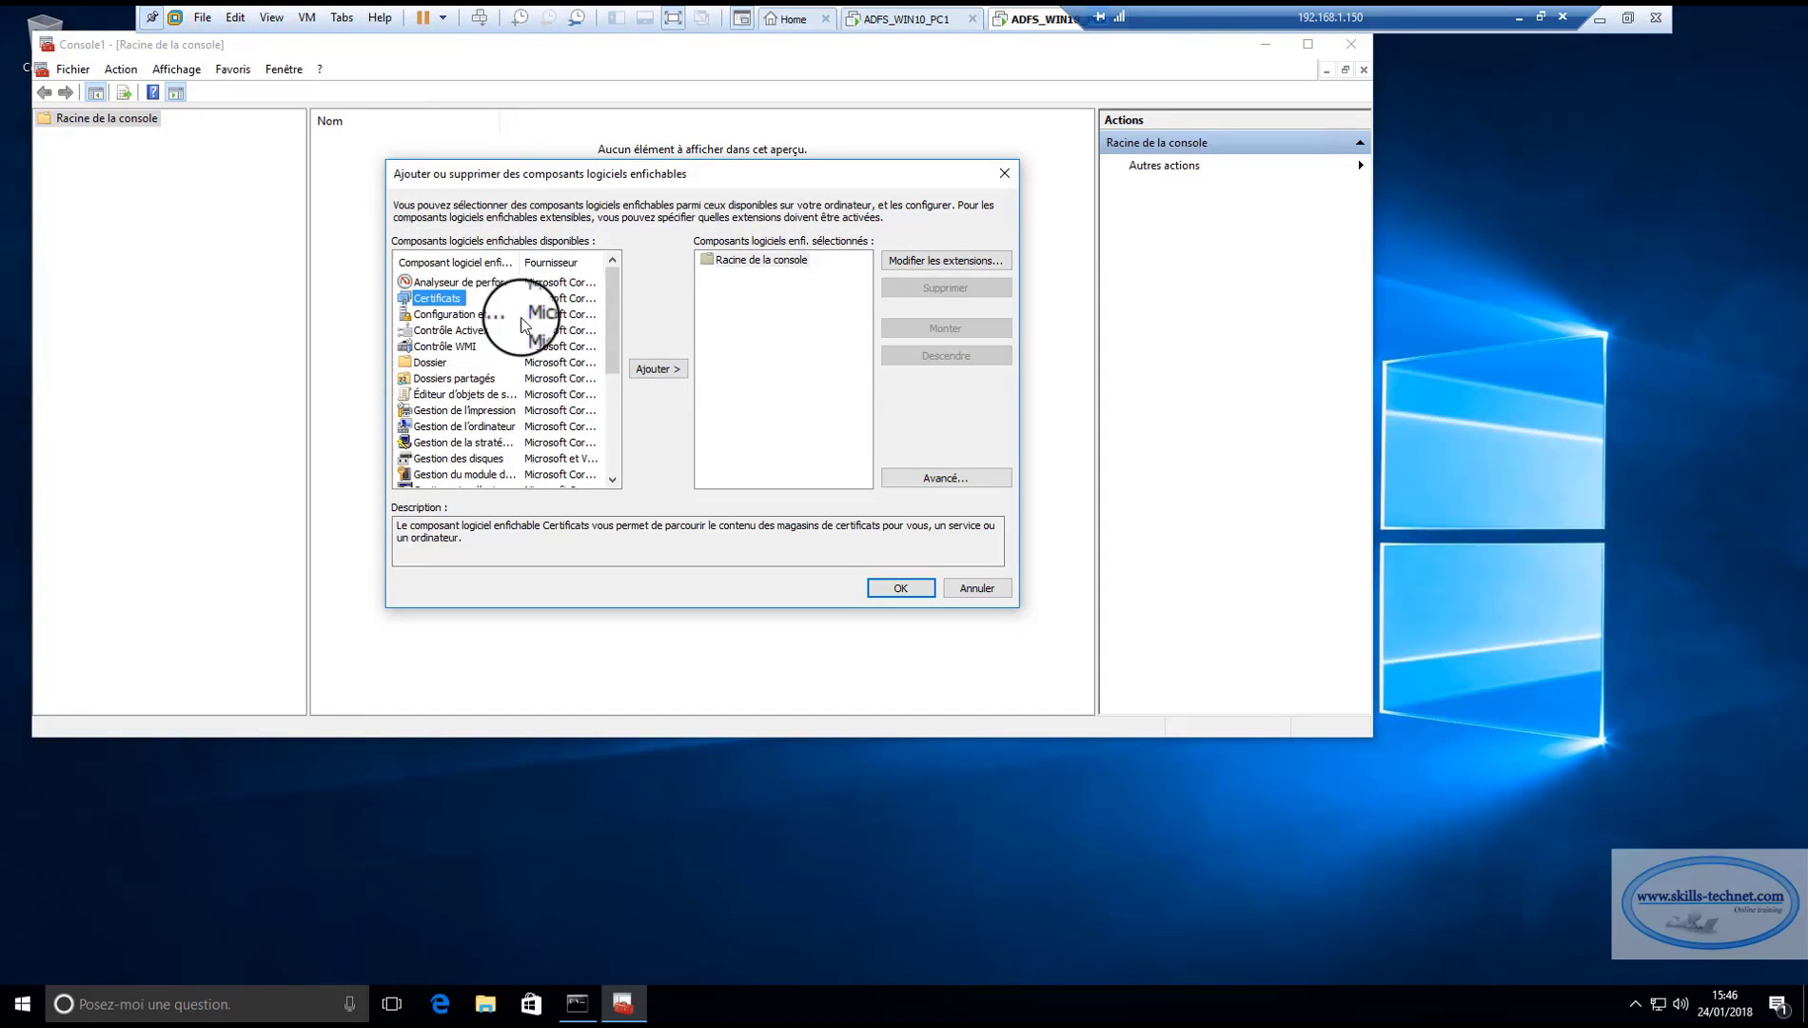
pyautogui.click(657, 369)
pyautogui.click(471, 292)
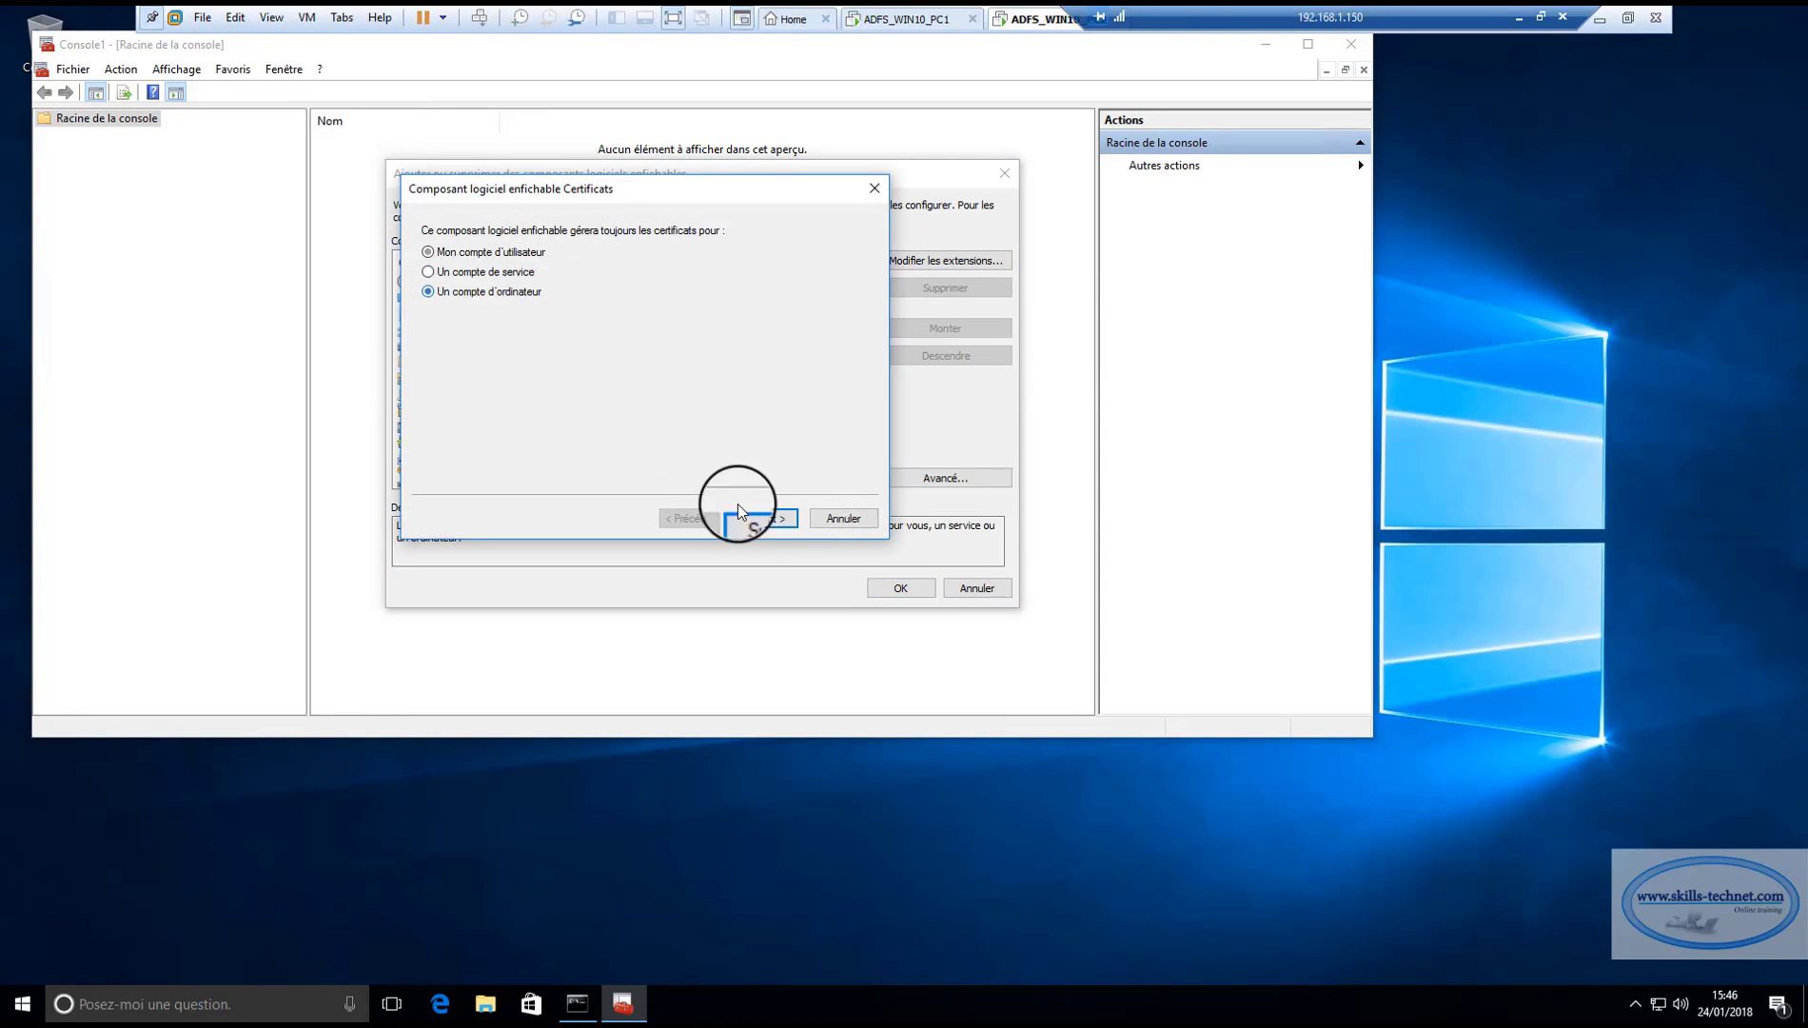
pyautogui.click(765, 518)
pyautogui.click(766, 518)
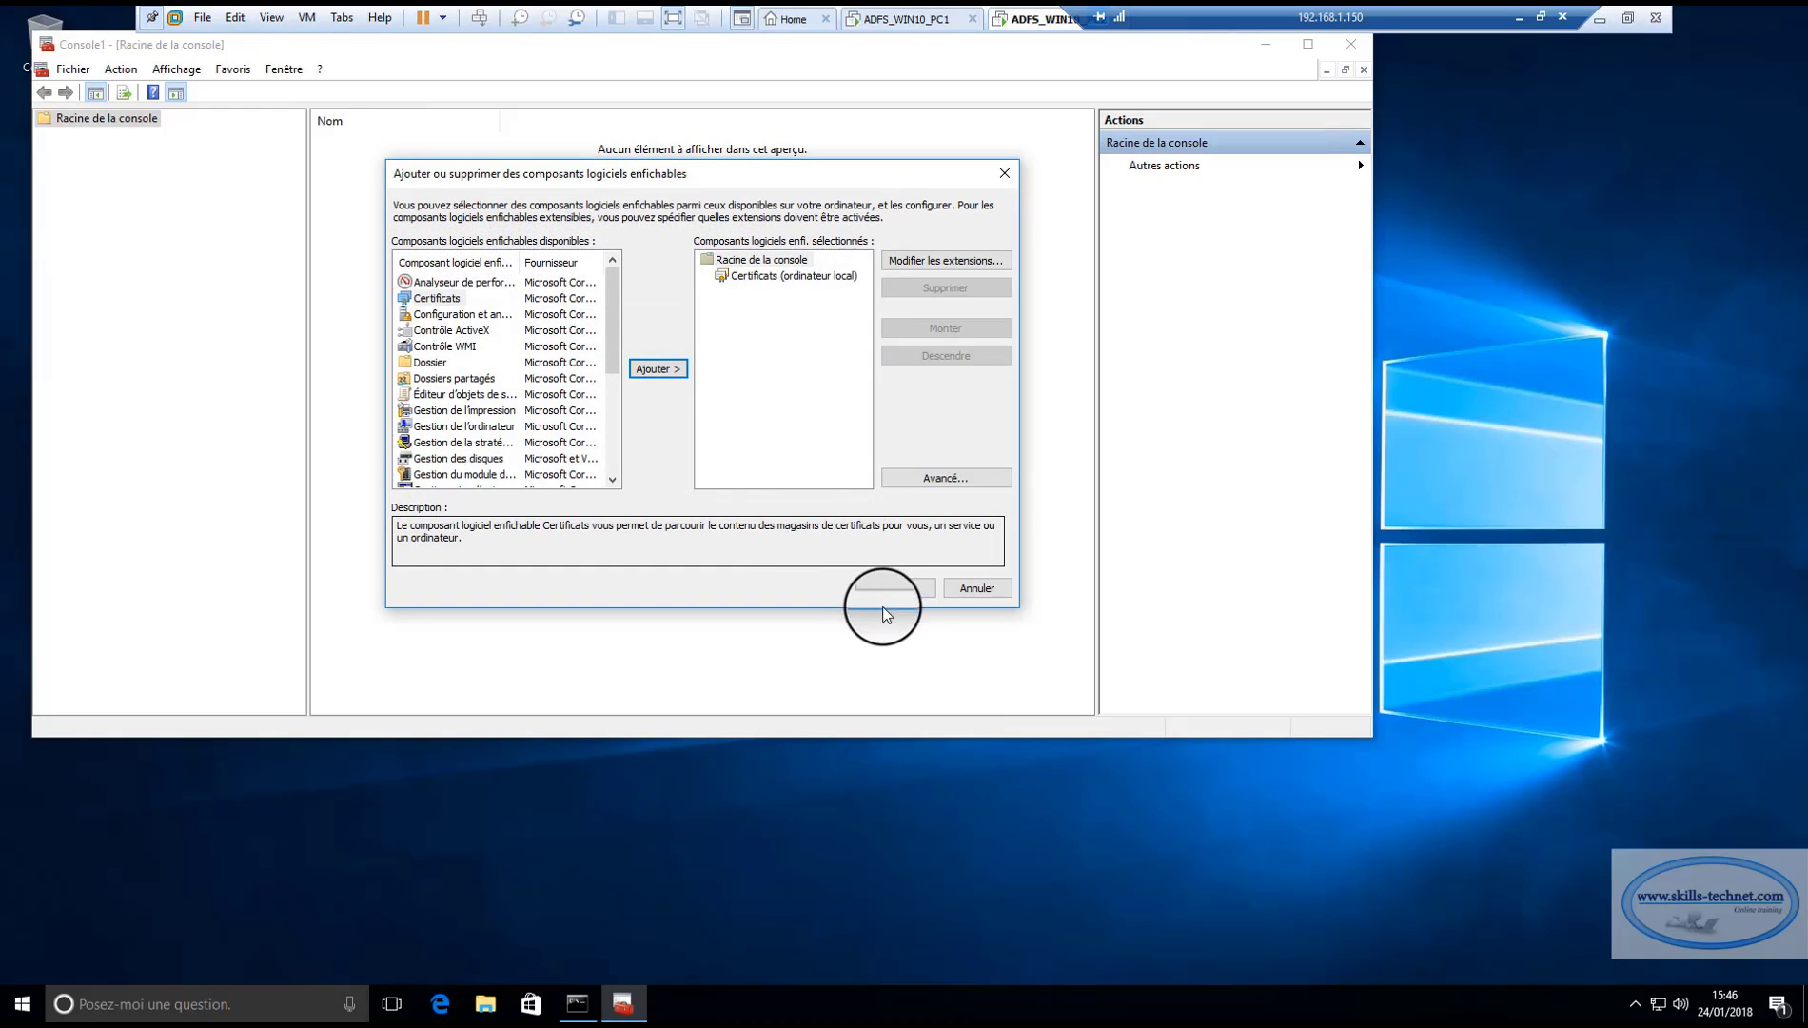
pyautogui.click(900, 587)
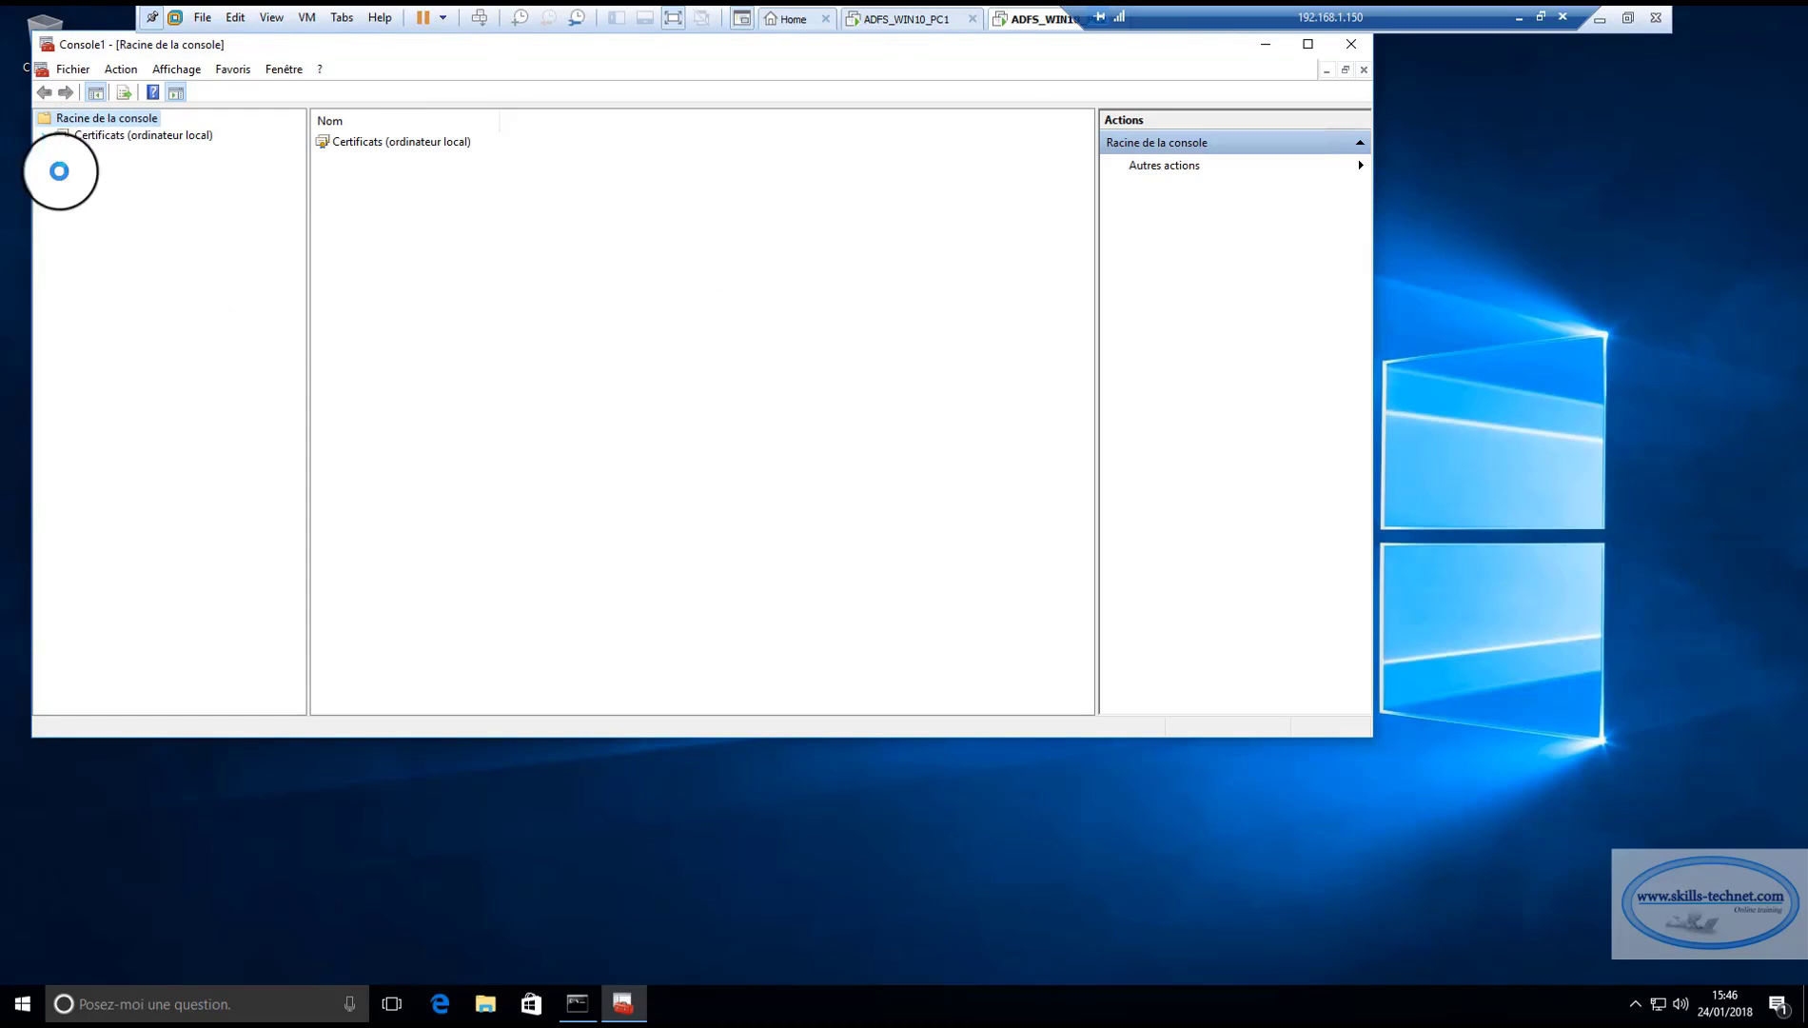
# List the trusted root certificates and locate skills.local issued by SKILLS-SERVADSK-CA.
pyautogui.click(44, 135)
pyautogui.click(85, 169)
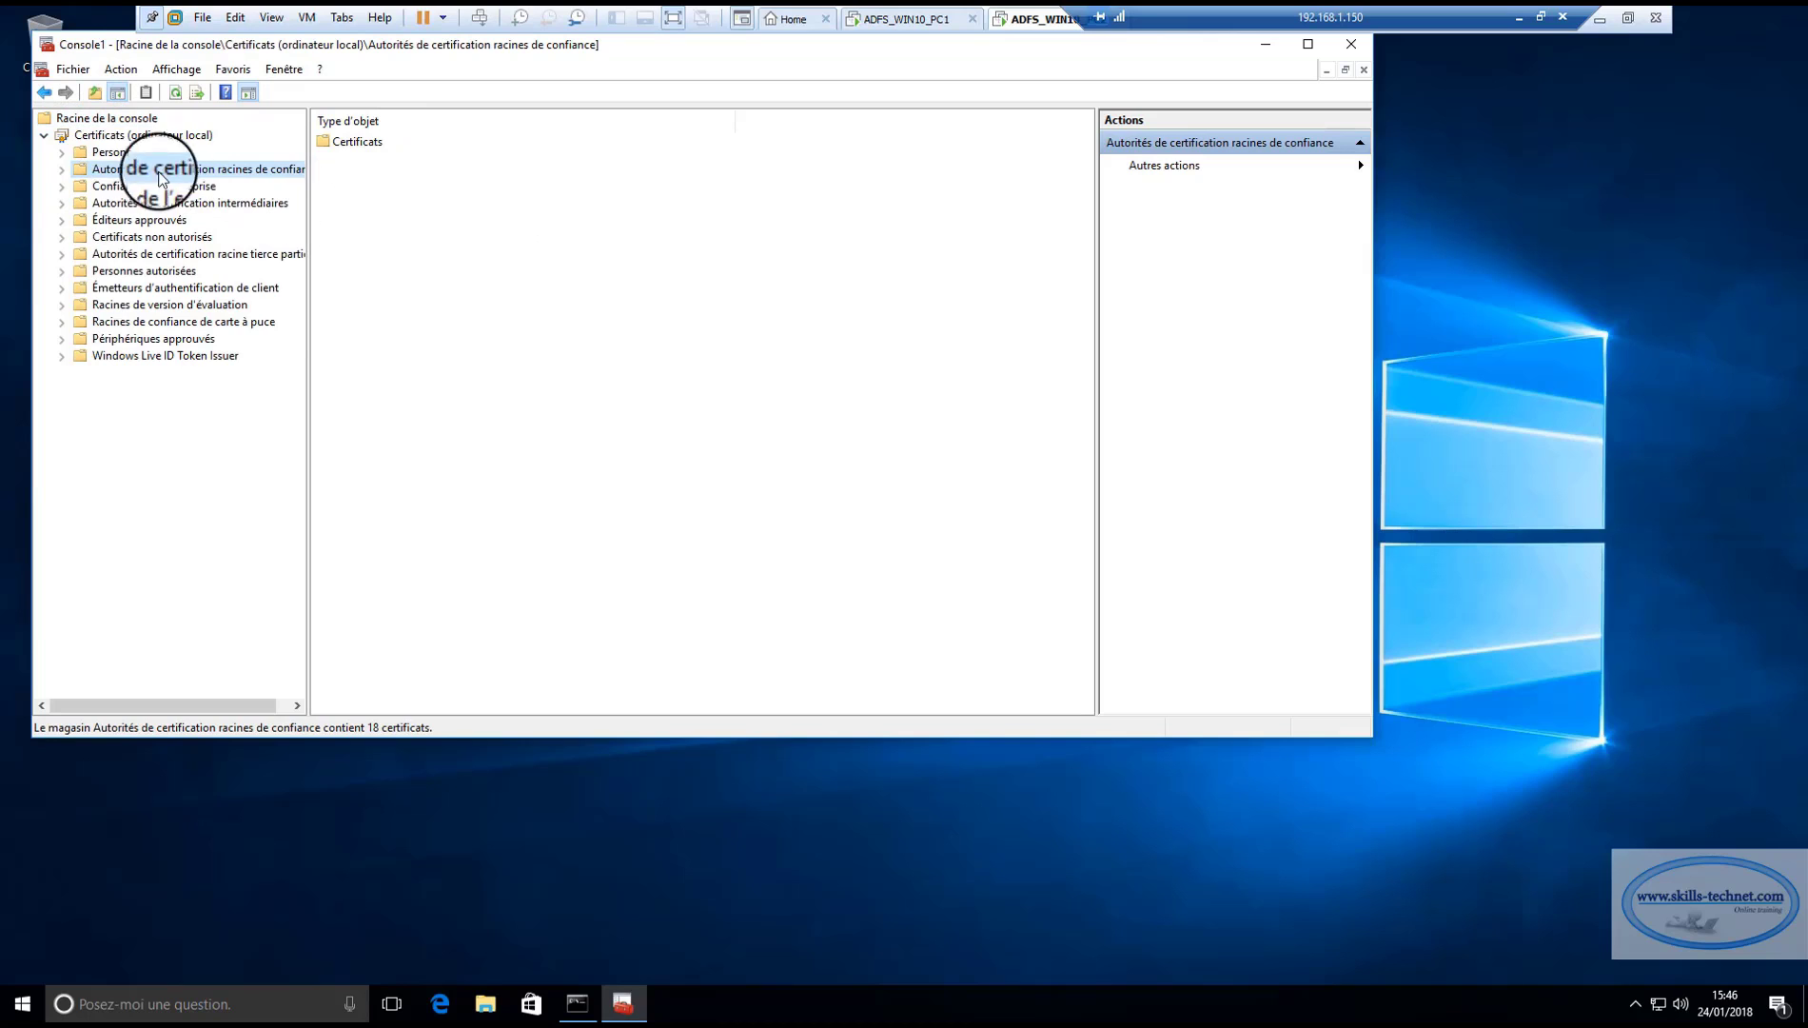
pyautogui.doubleClick(359, 142)
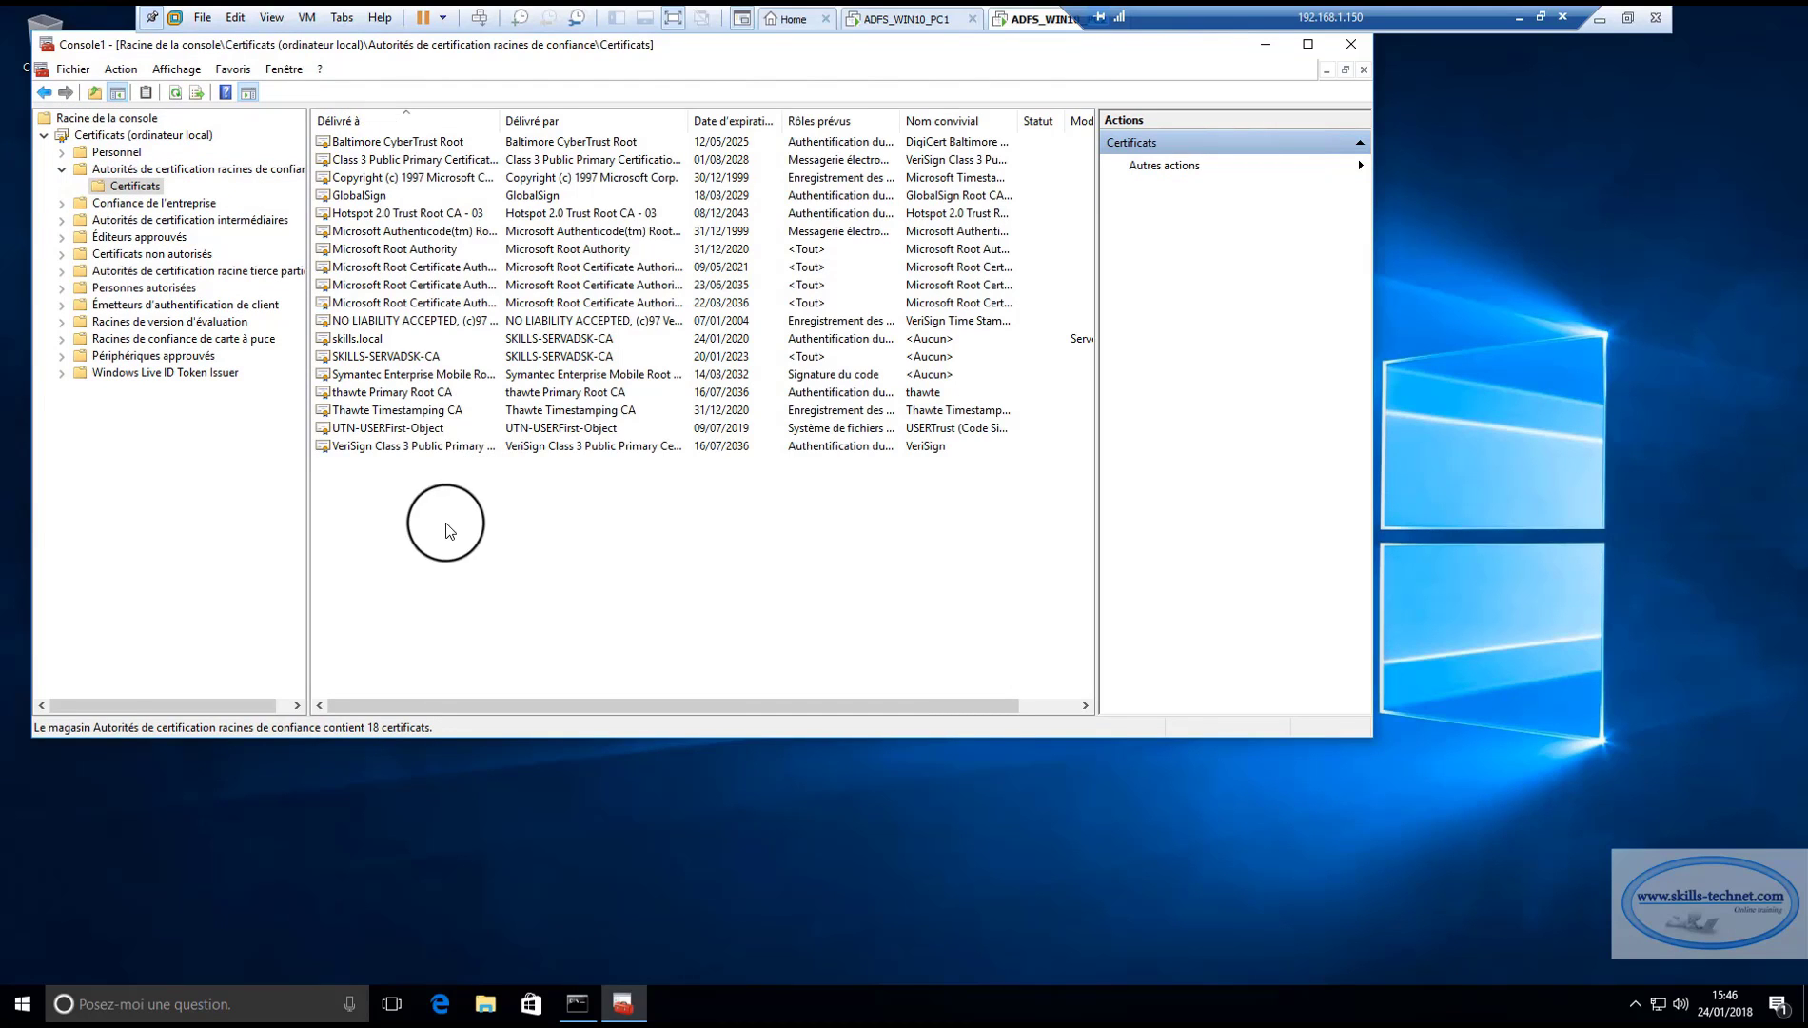
pyautogui.click(361, 341)
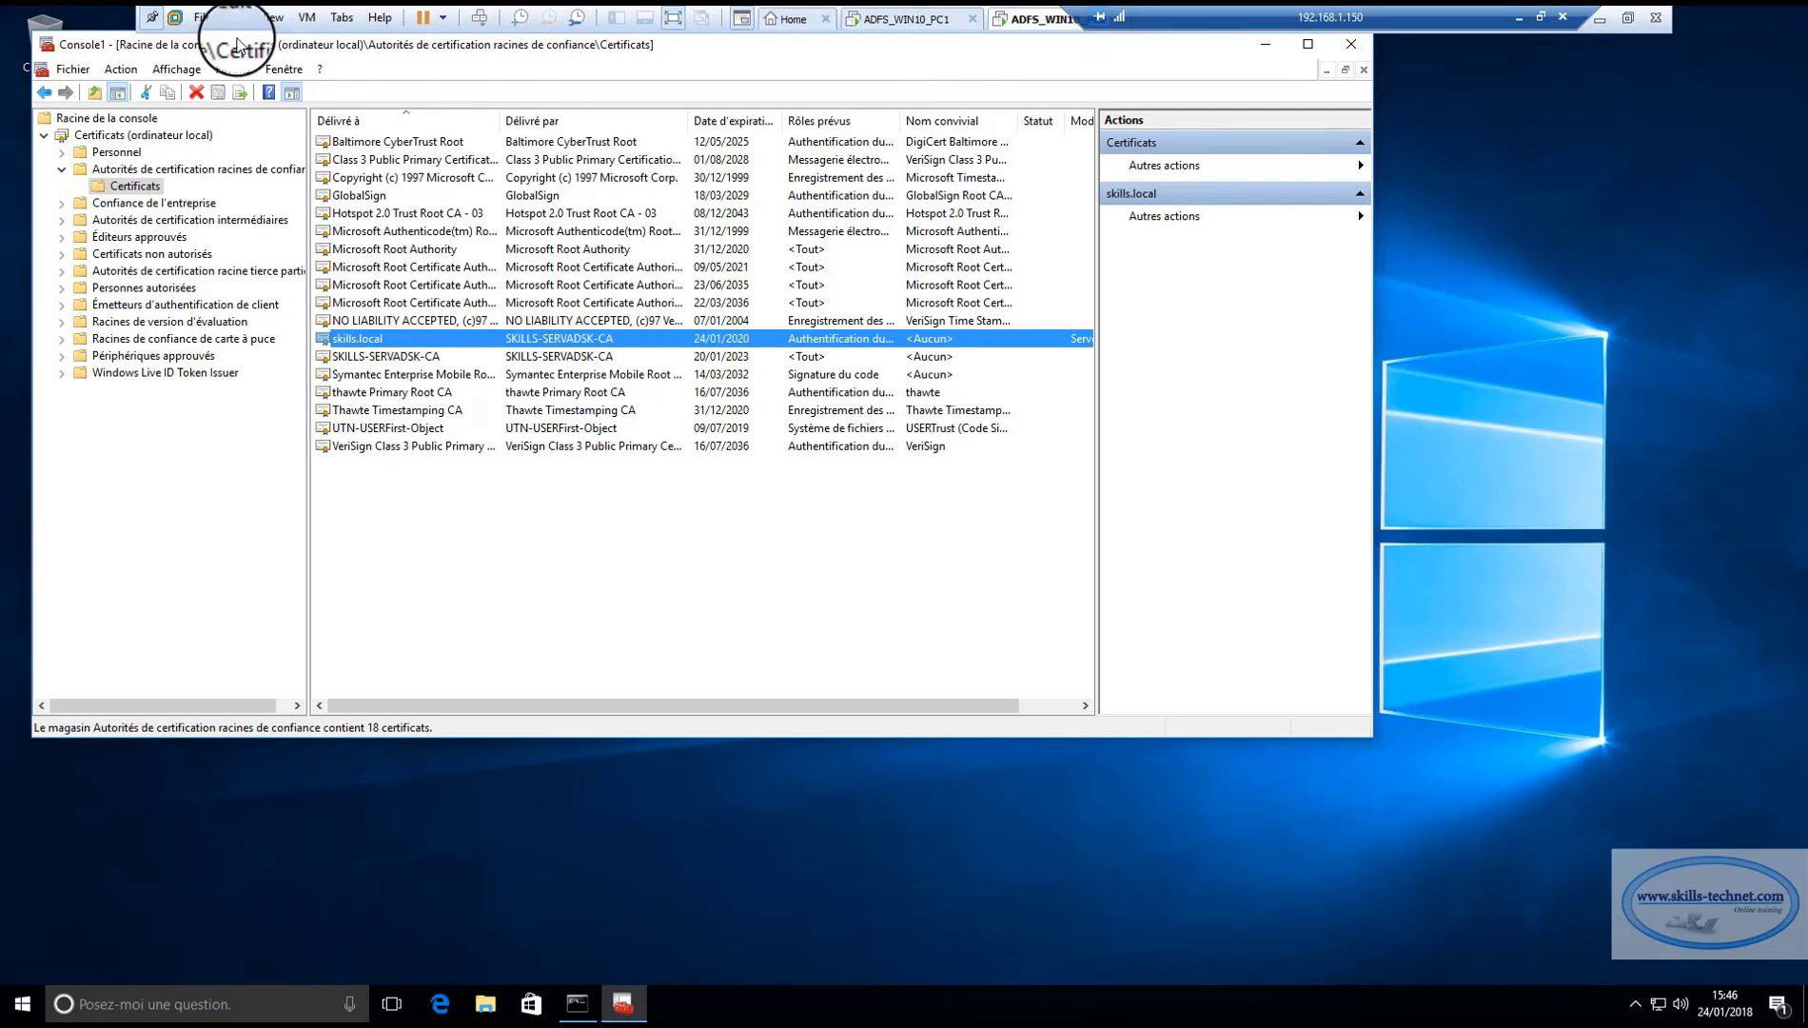
pyautogui.moveTo(287, 49); pyautogui.dragTo(357, 123)
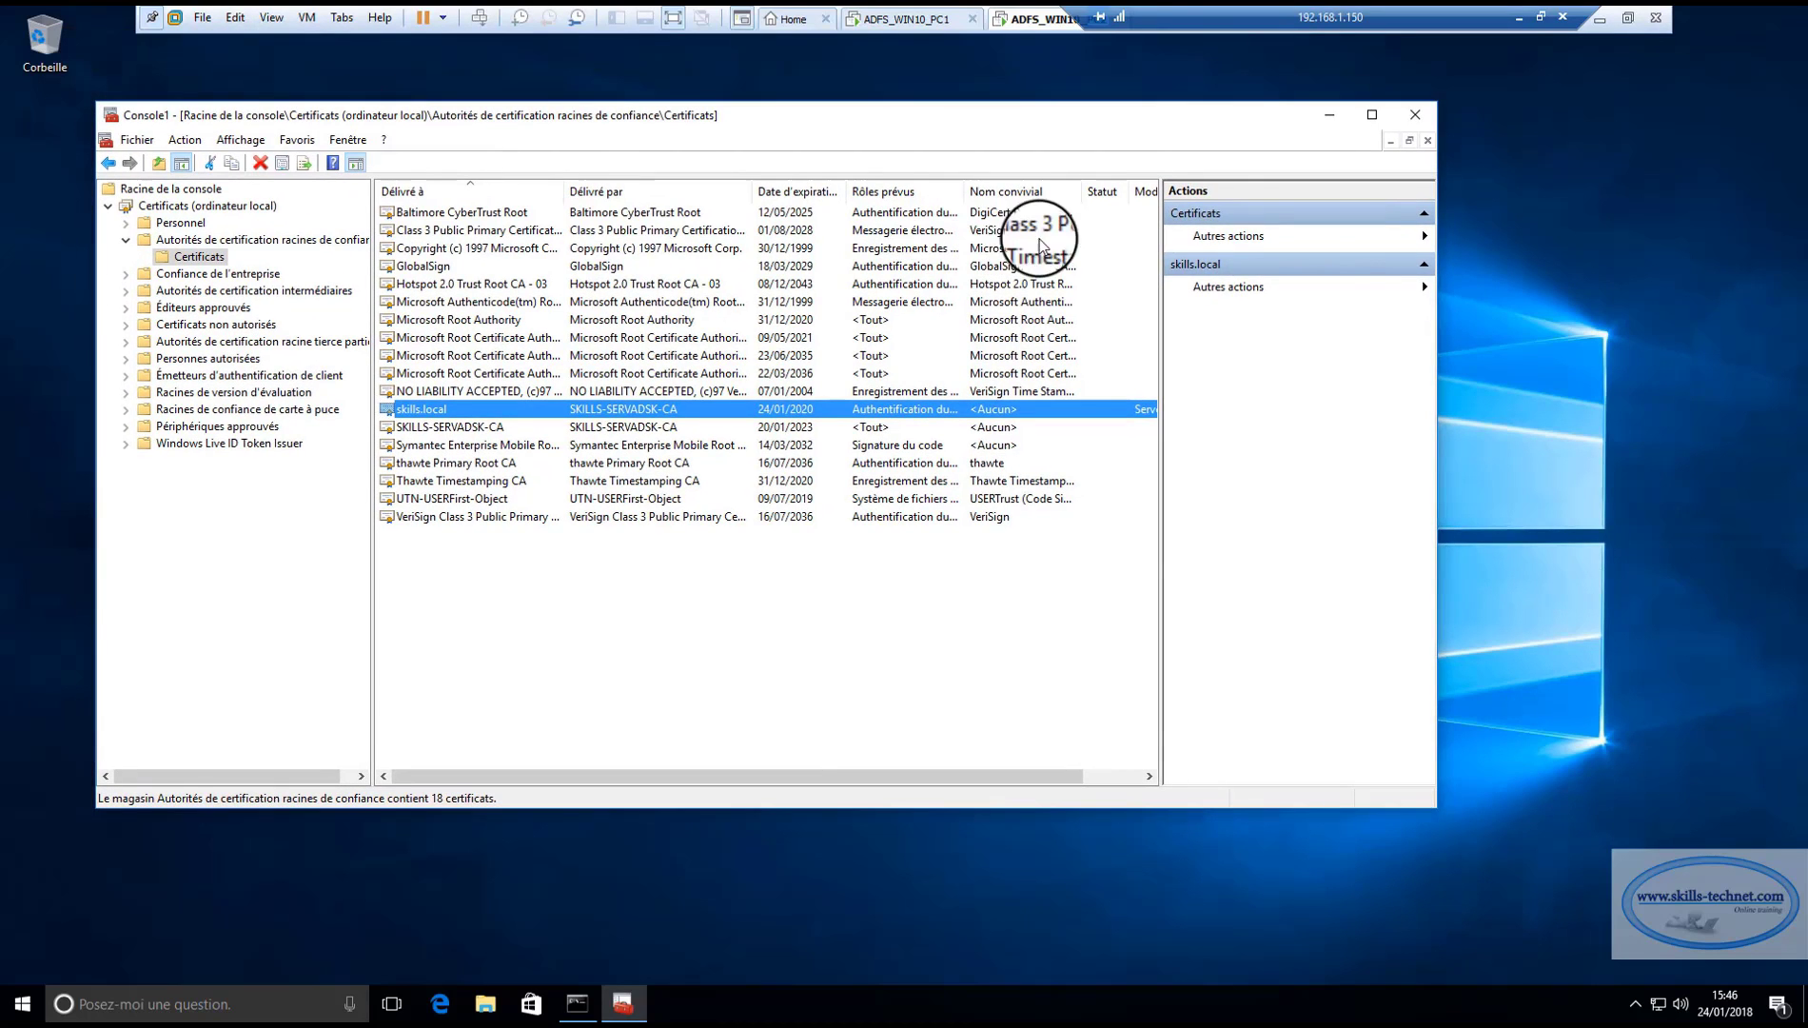
# Close both clients' certificate consoles without saving, and their command prompts.
pyautogui.click(1415, 115)
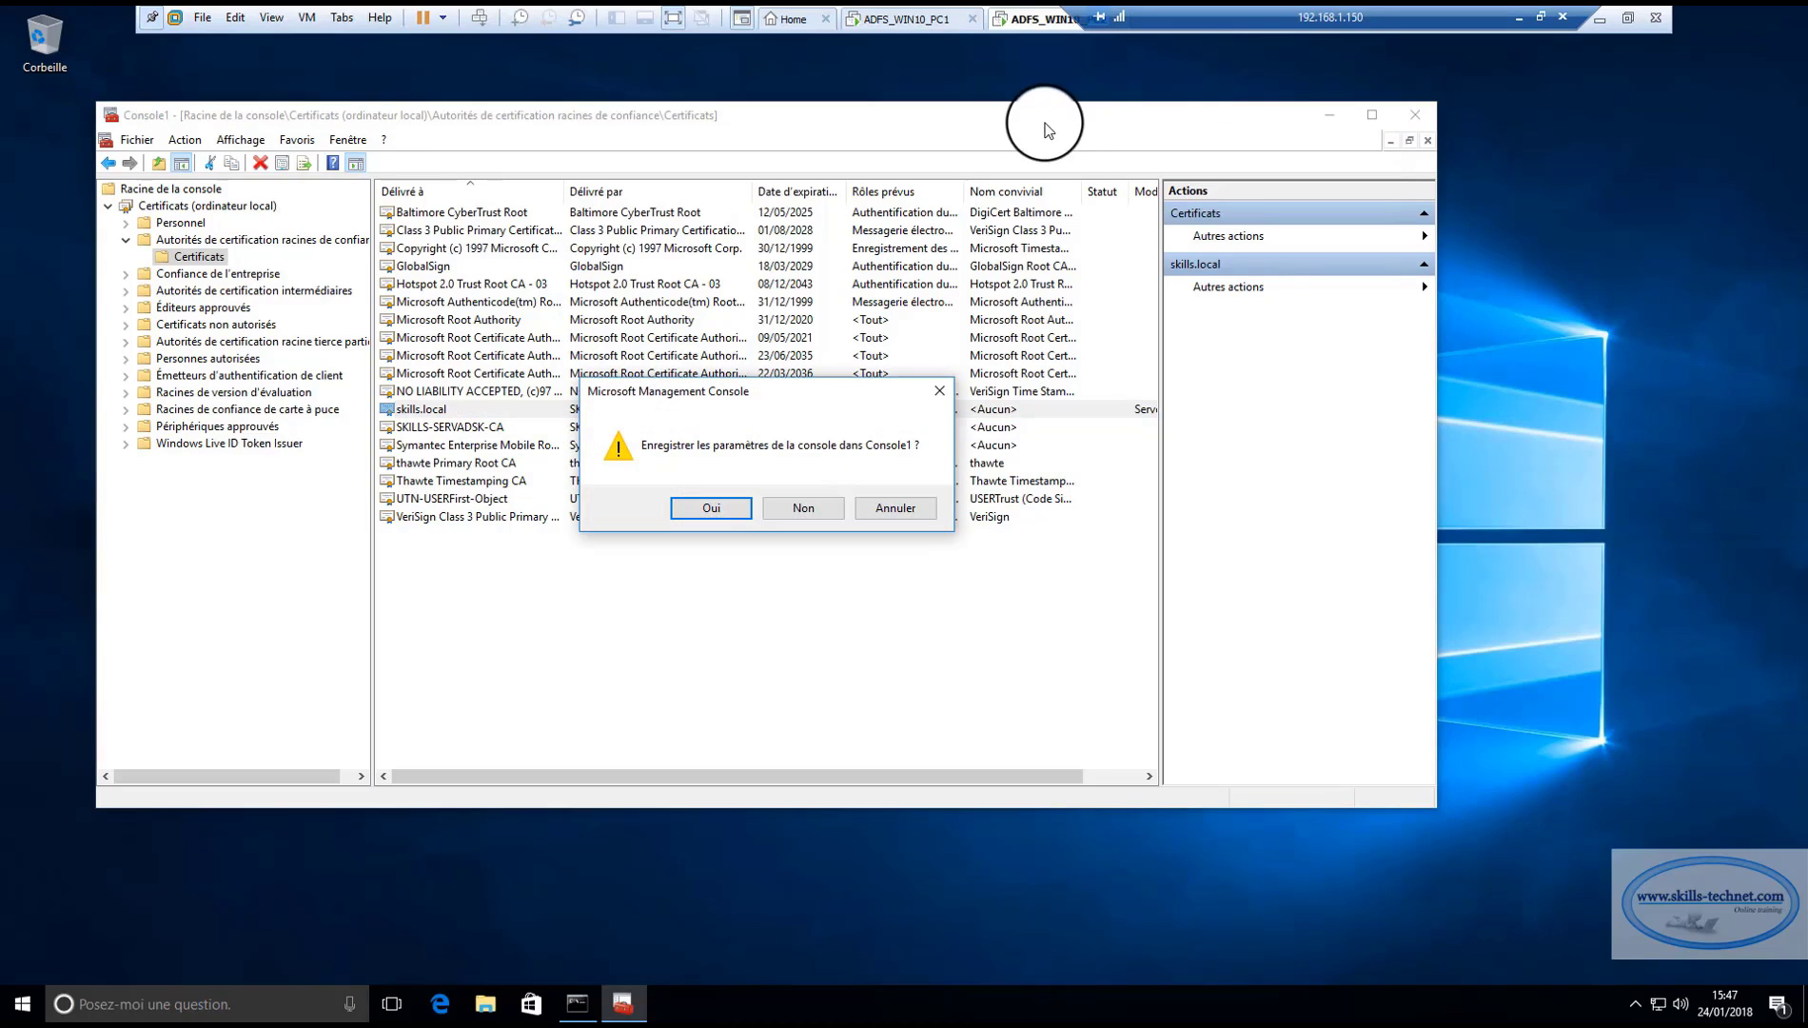
pyautogui.click(816, 513)
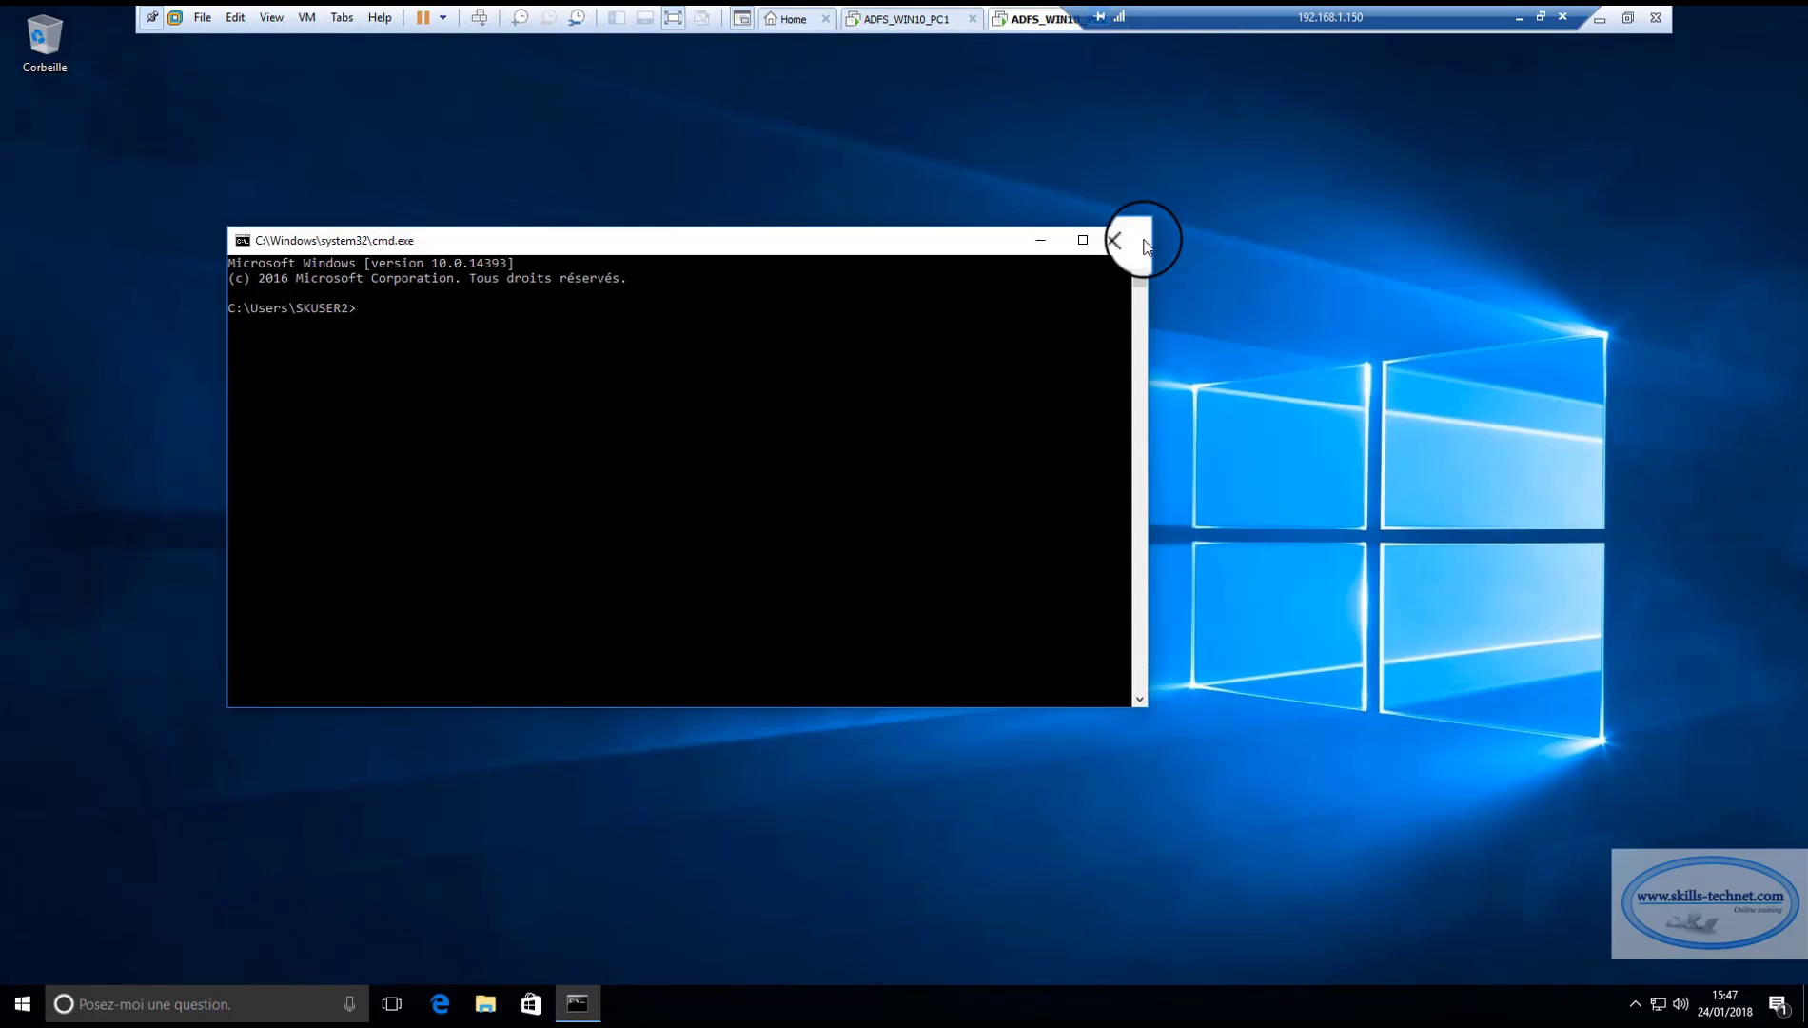
pyautogui.click(1135, 241)
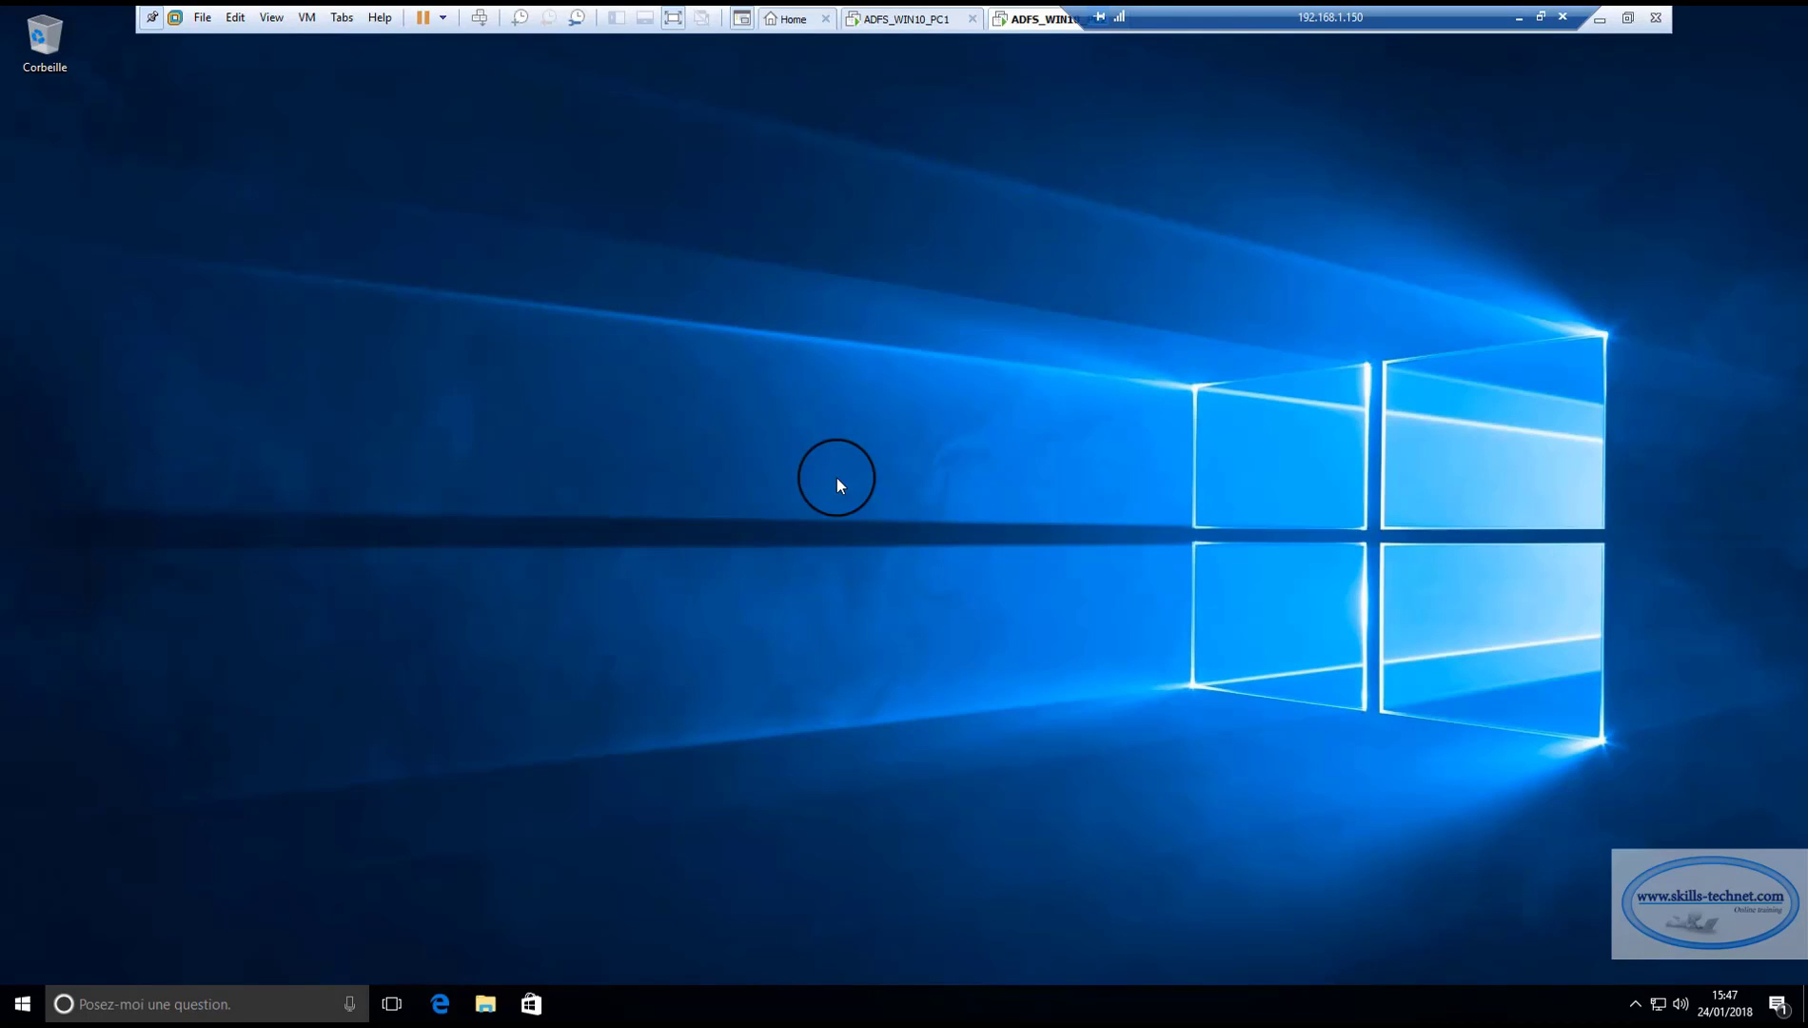
pyautogui.click(908, 18)
pyautogui.click(1375, 69)
pyautogui.click(764, 462)
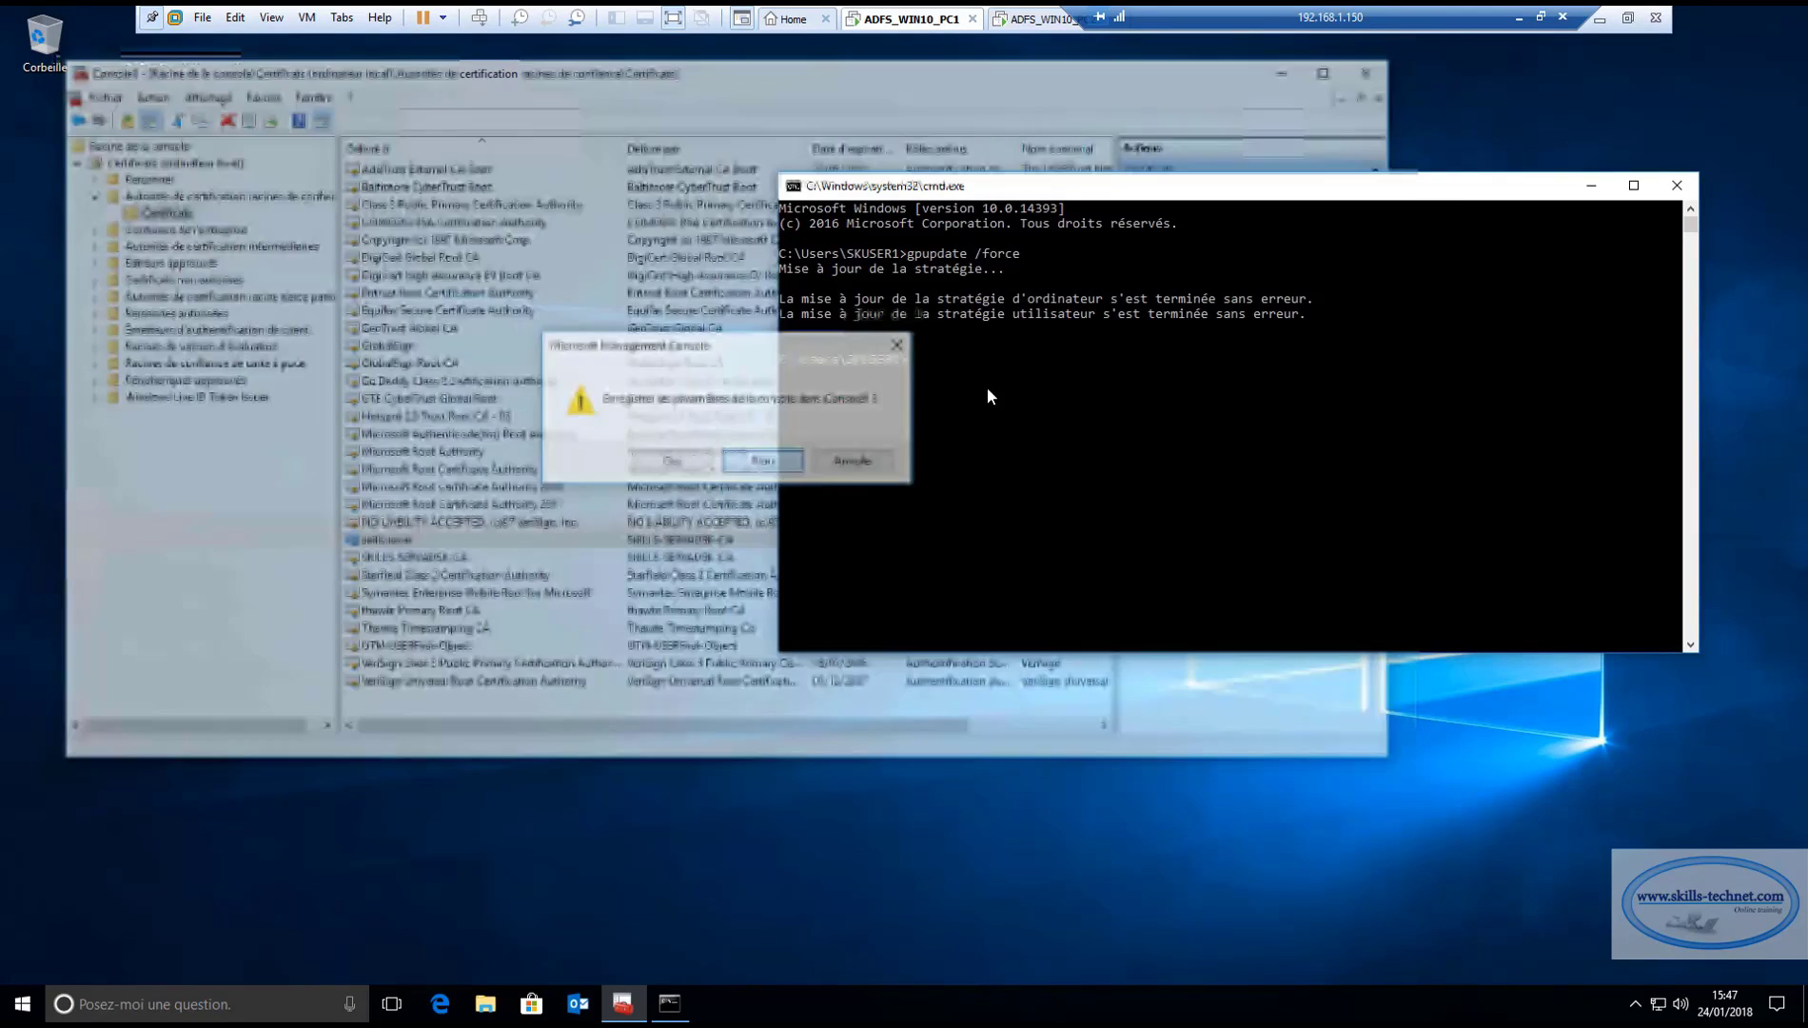
pyautogui.click(1668, 182)
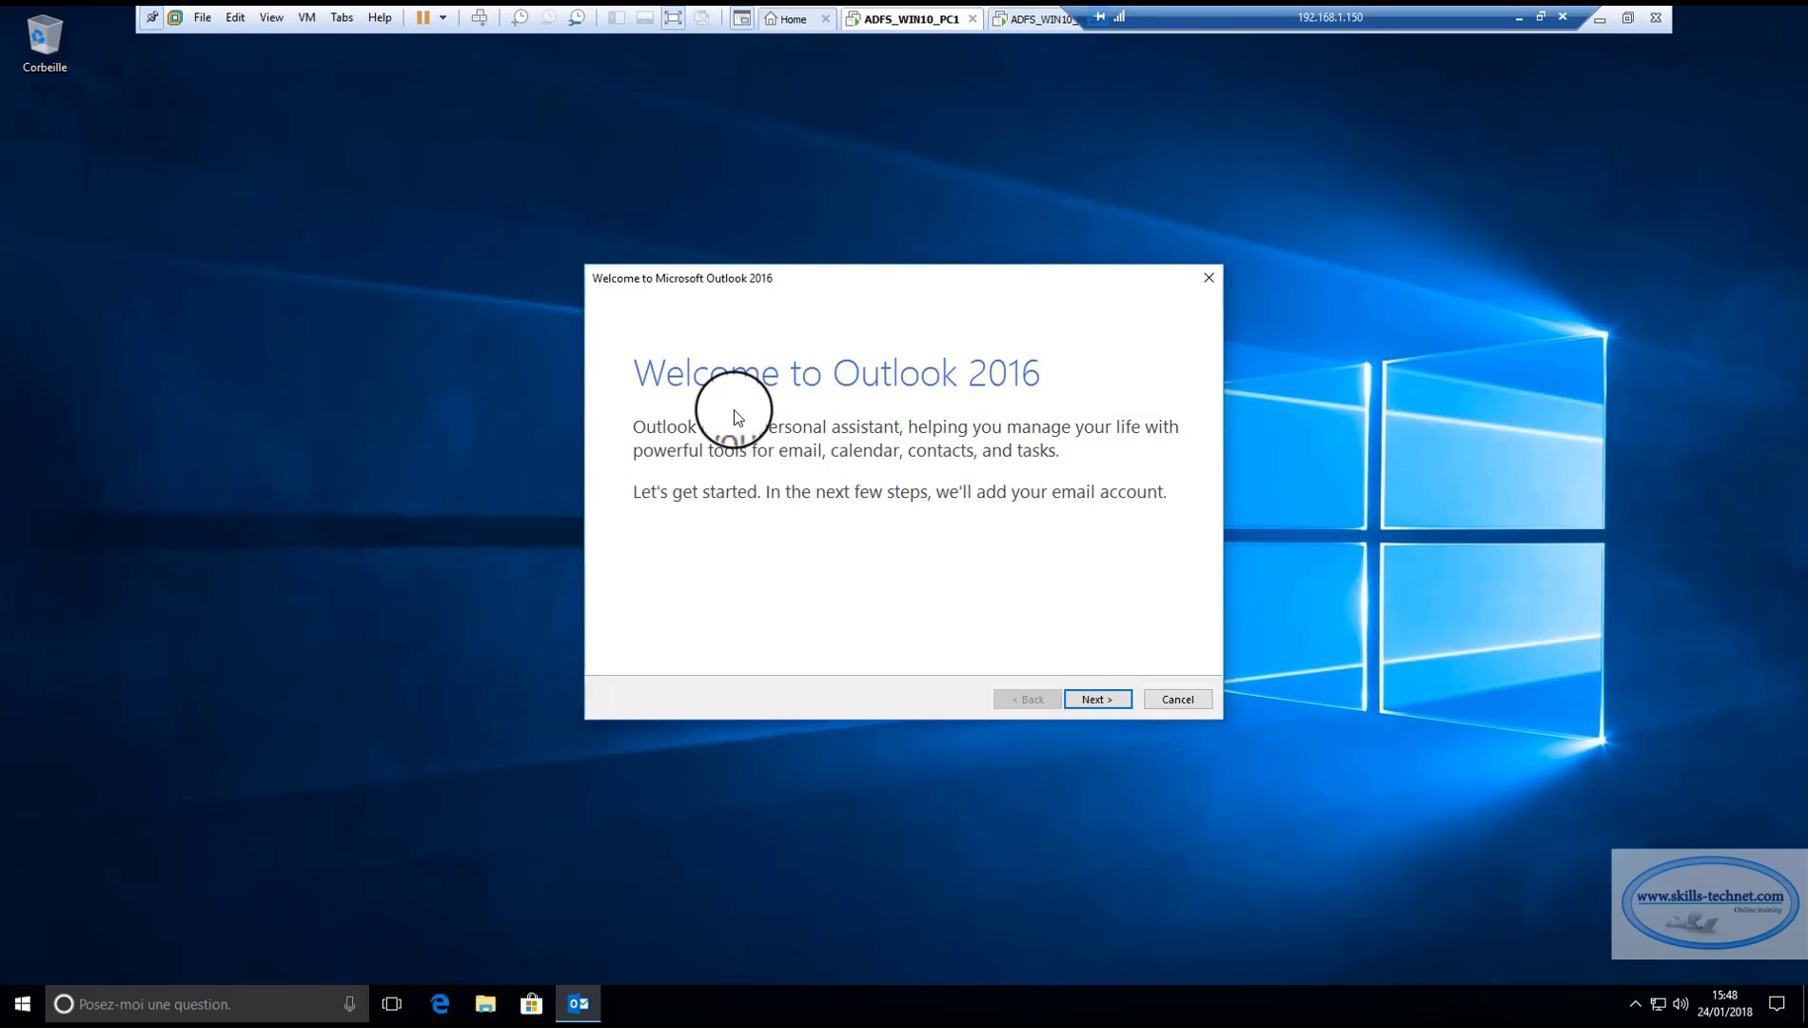
# Advance Outlook's first-run wizard past the welcome page, agreeing to set up an e-mail account.
pyautogui.click(1101, 704)
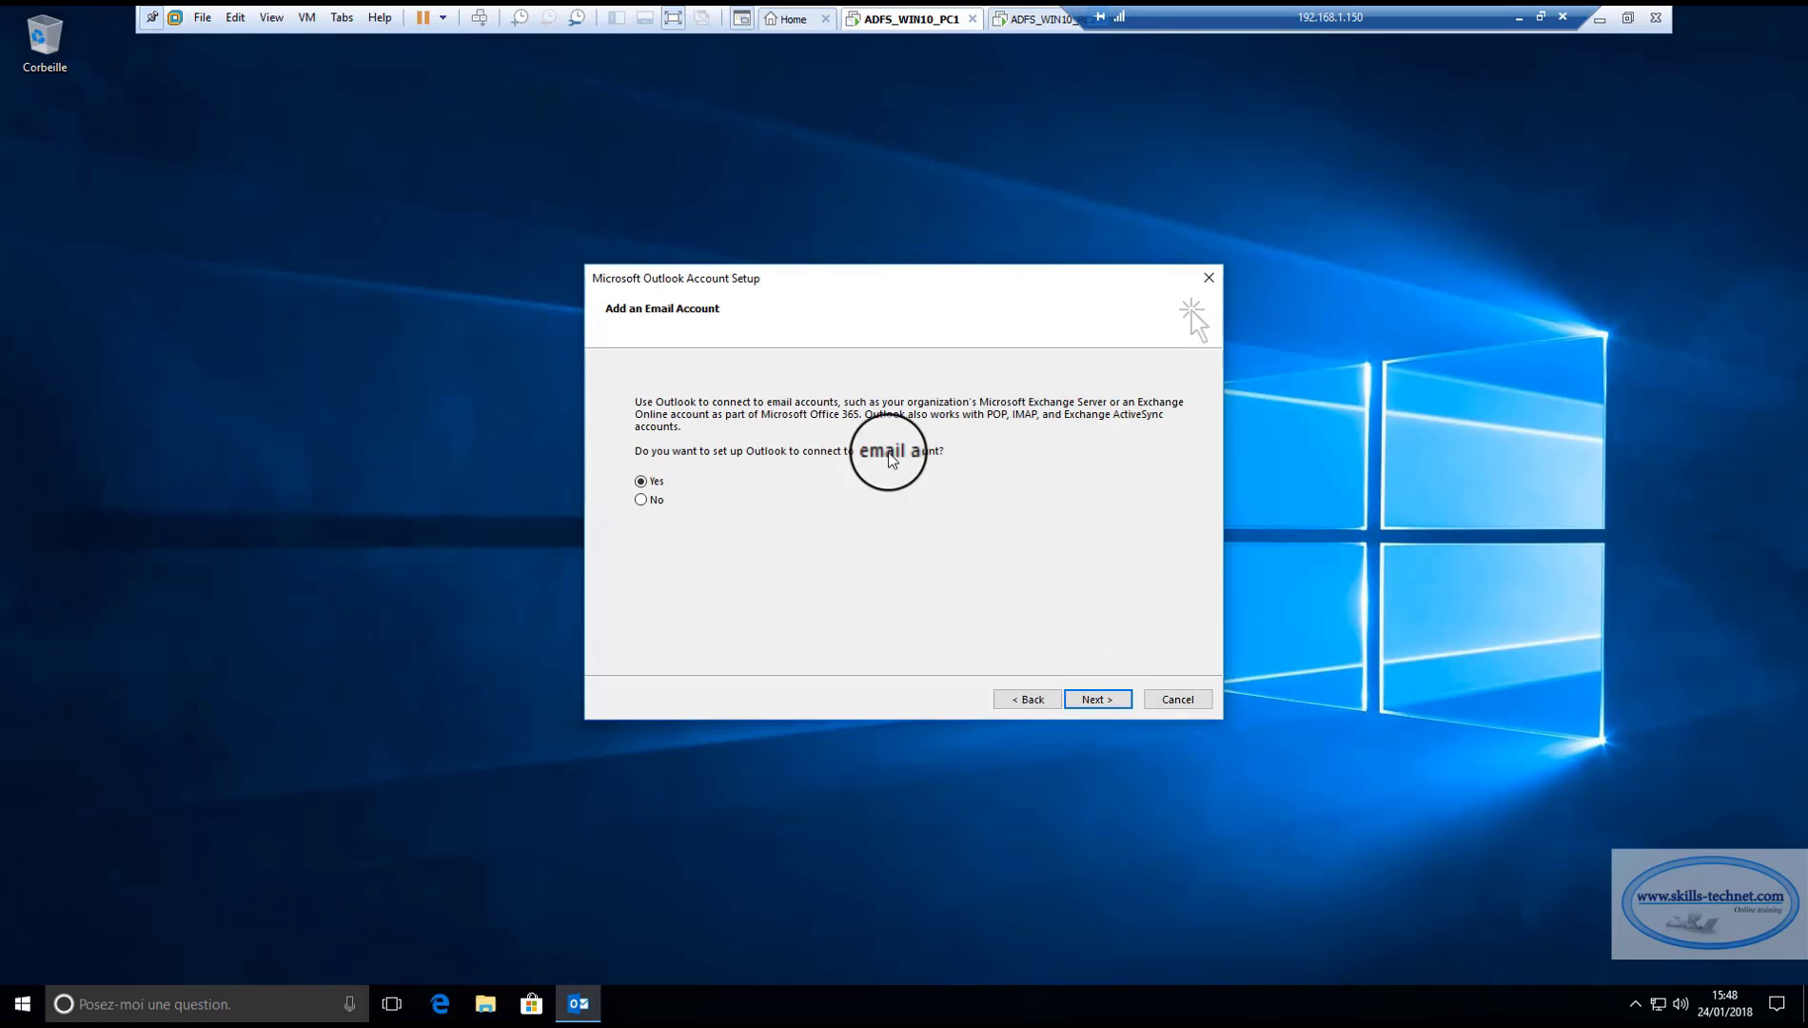
pyautogui.click(1097, 700)
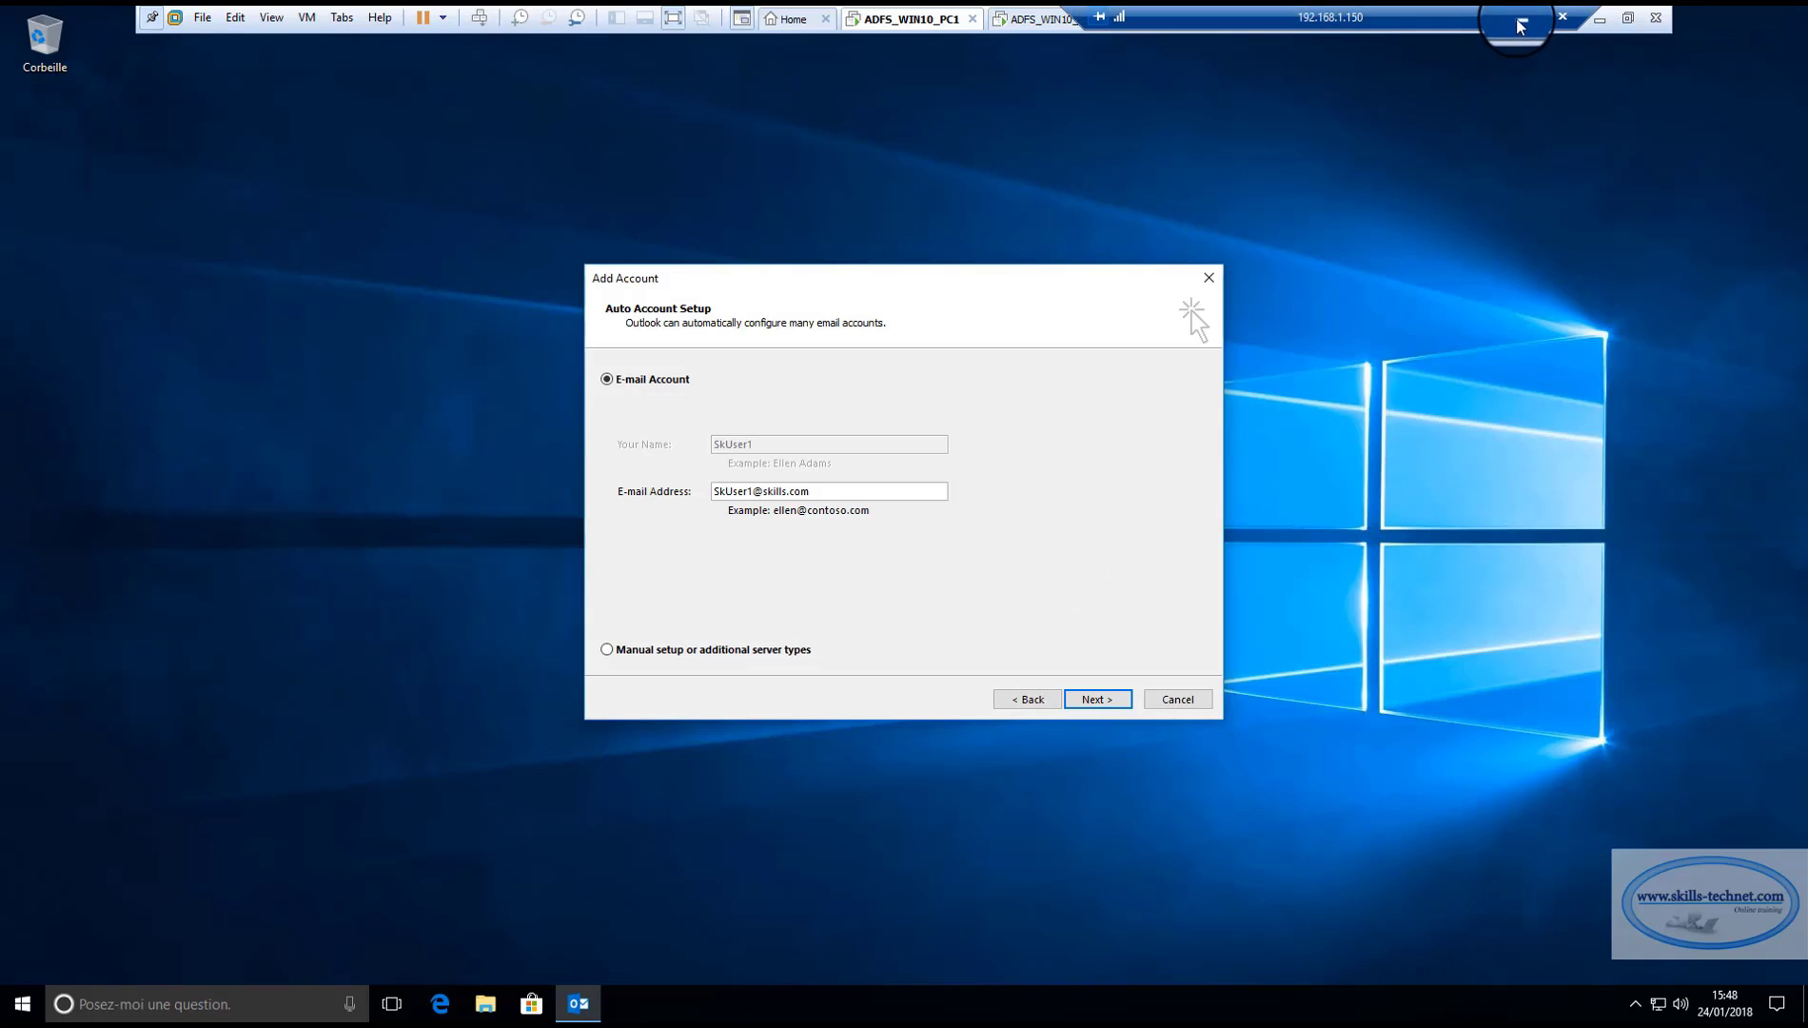
pyautogui.click(1518, 18)
# Unlock the Exchange server and review CertExchange2013 and the virtual directories in Exchange Admin Center.
pyautogui.moveTo(1415, 1017)
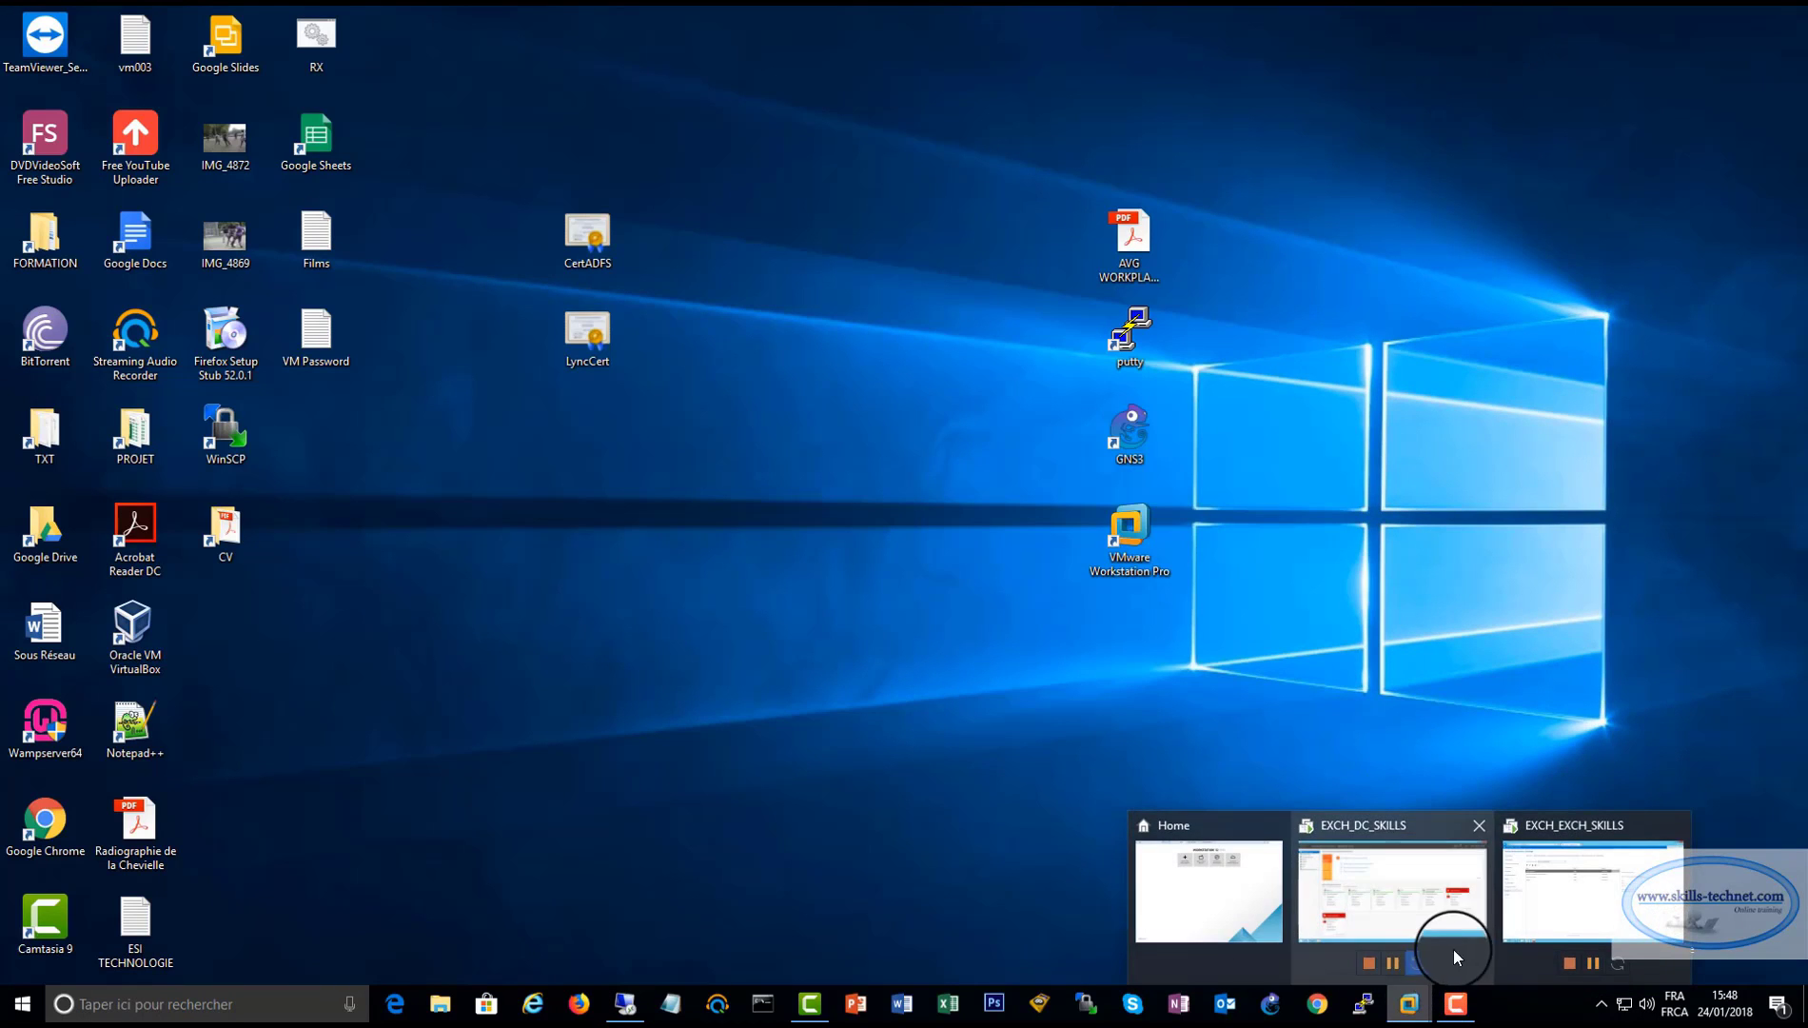
pyautogui.click(1550, 904)
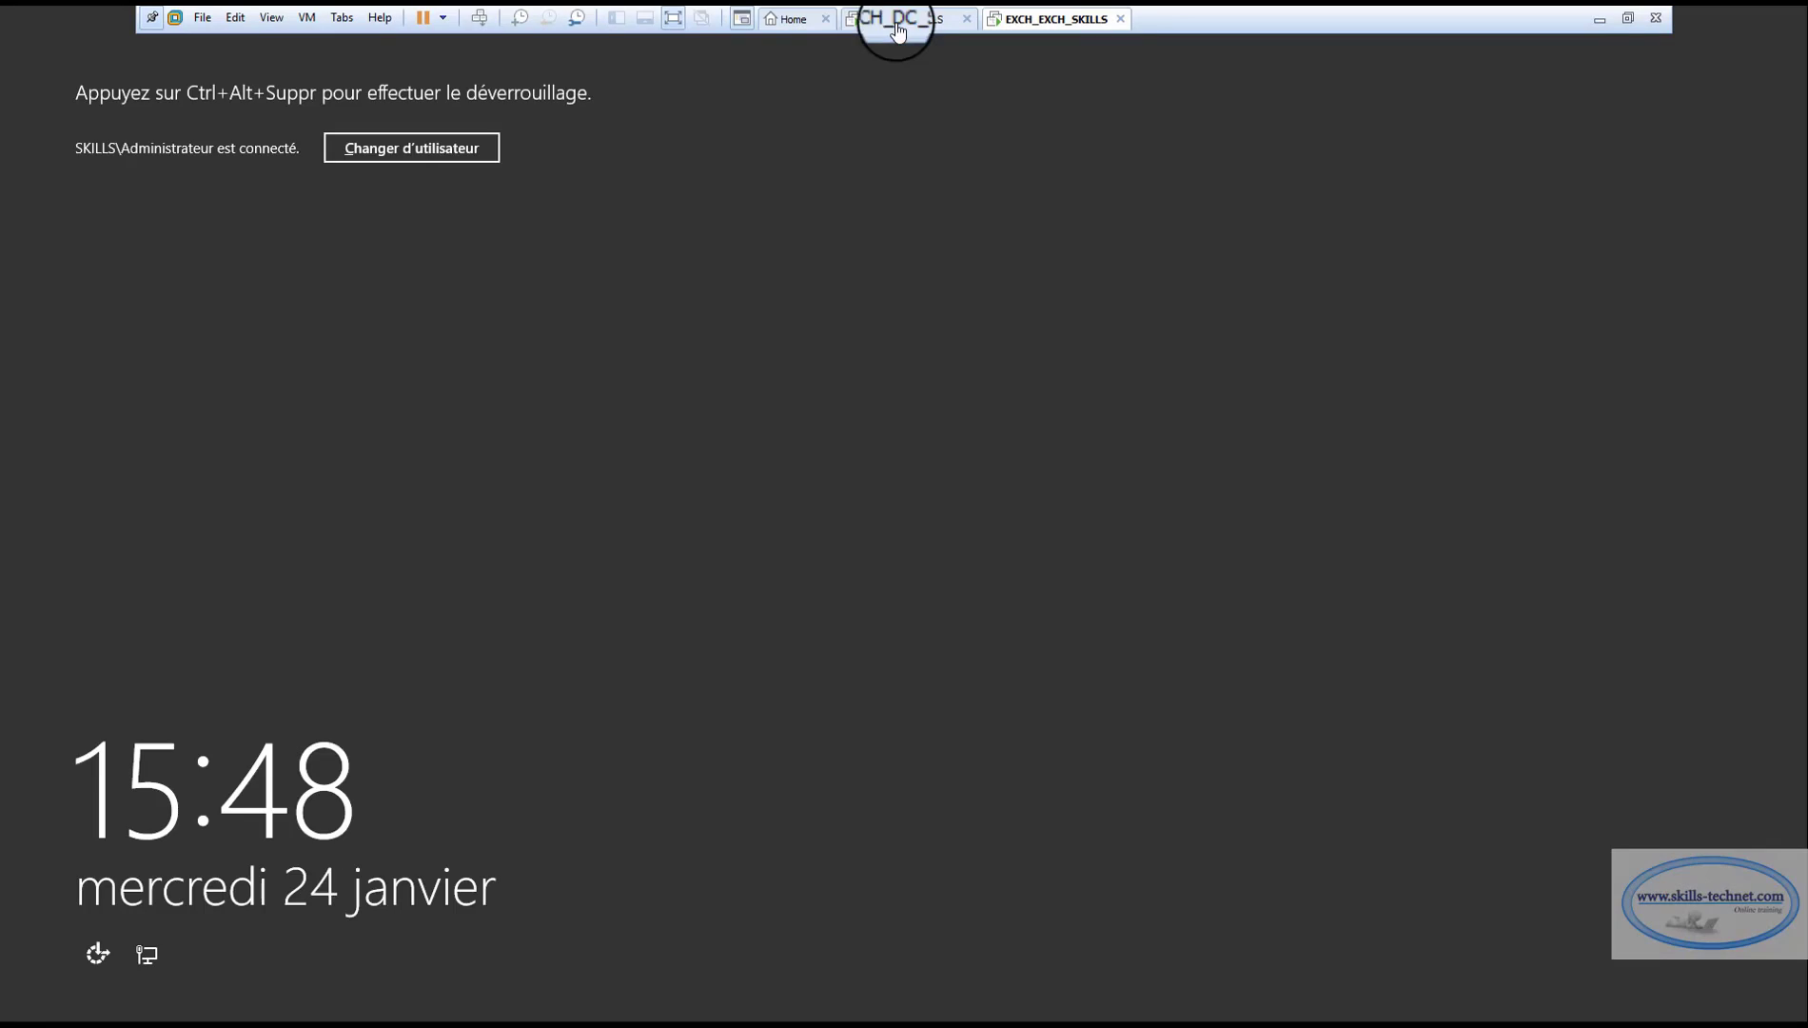
pyautogui.click(306, 18)
pyautogui.click(367, 110)
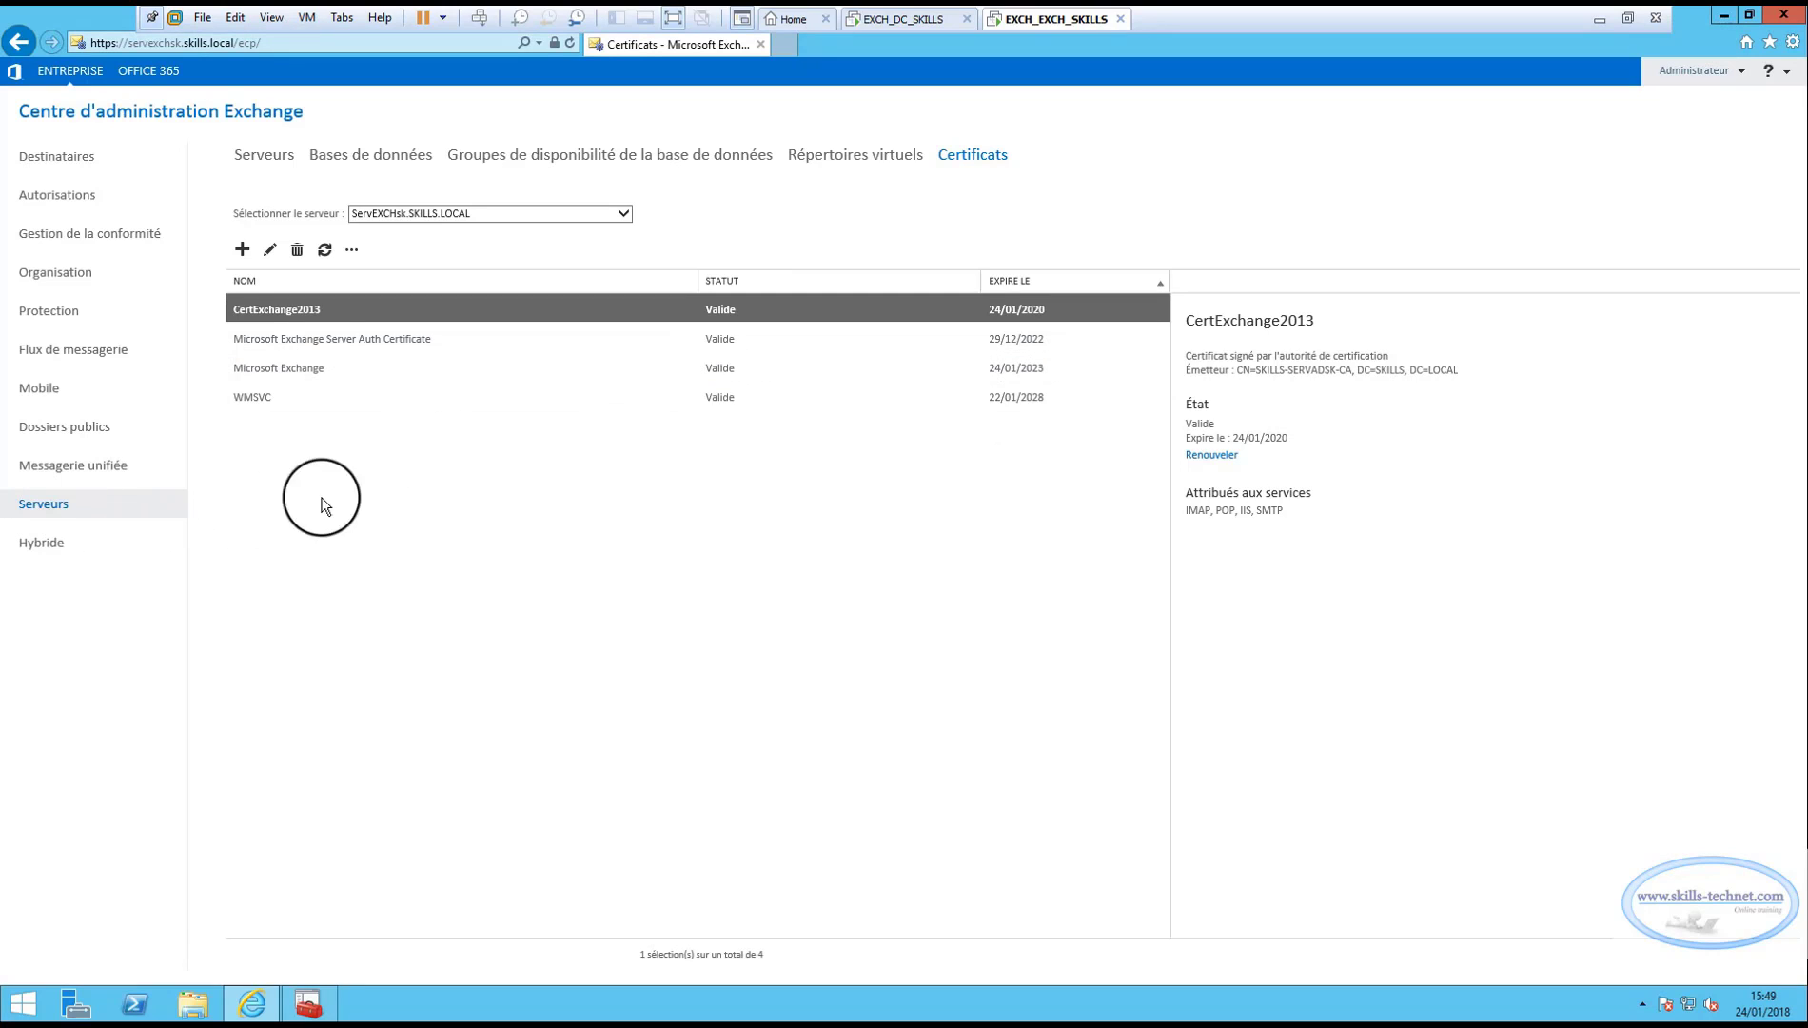
pyautogui.click(870, 157)
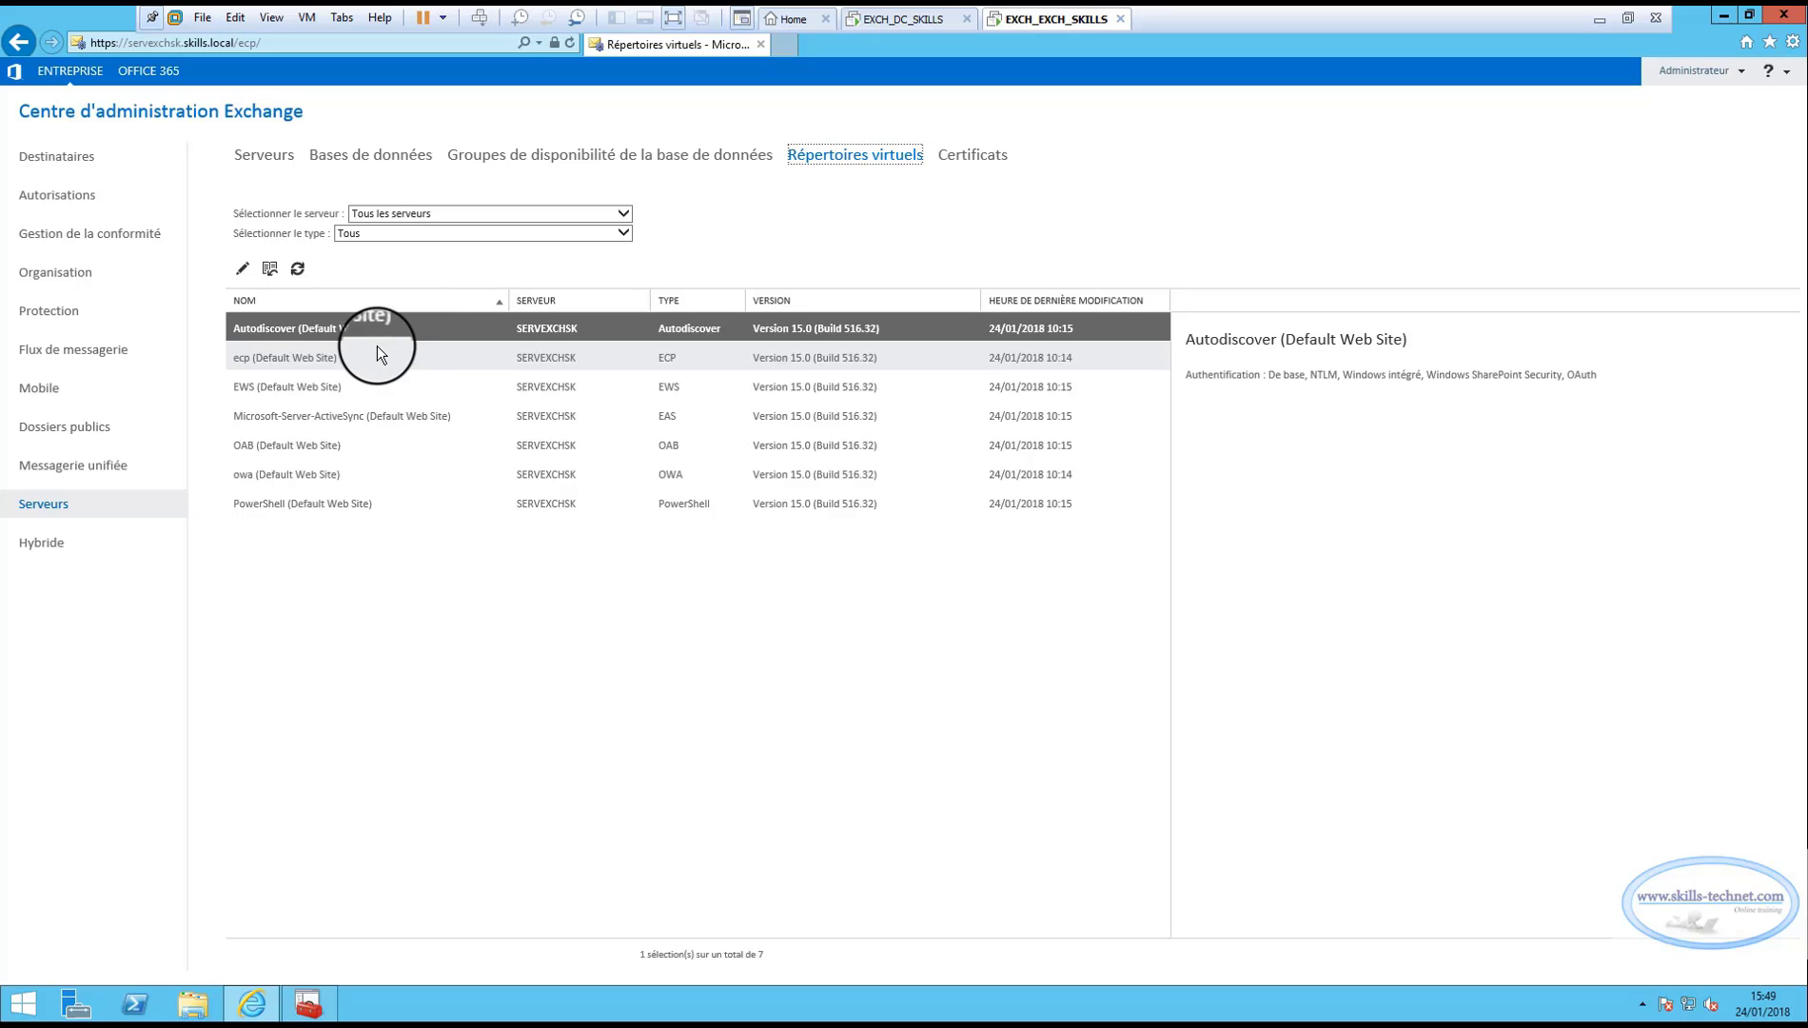
pyautogui.click(1600, 19)
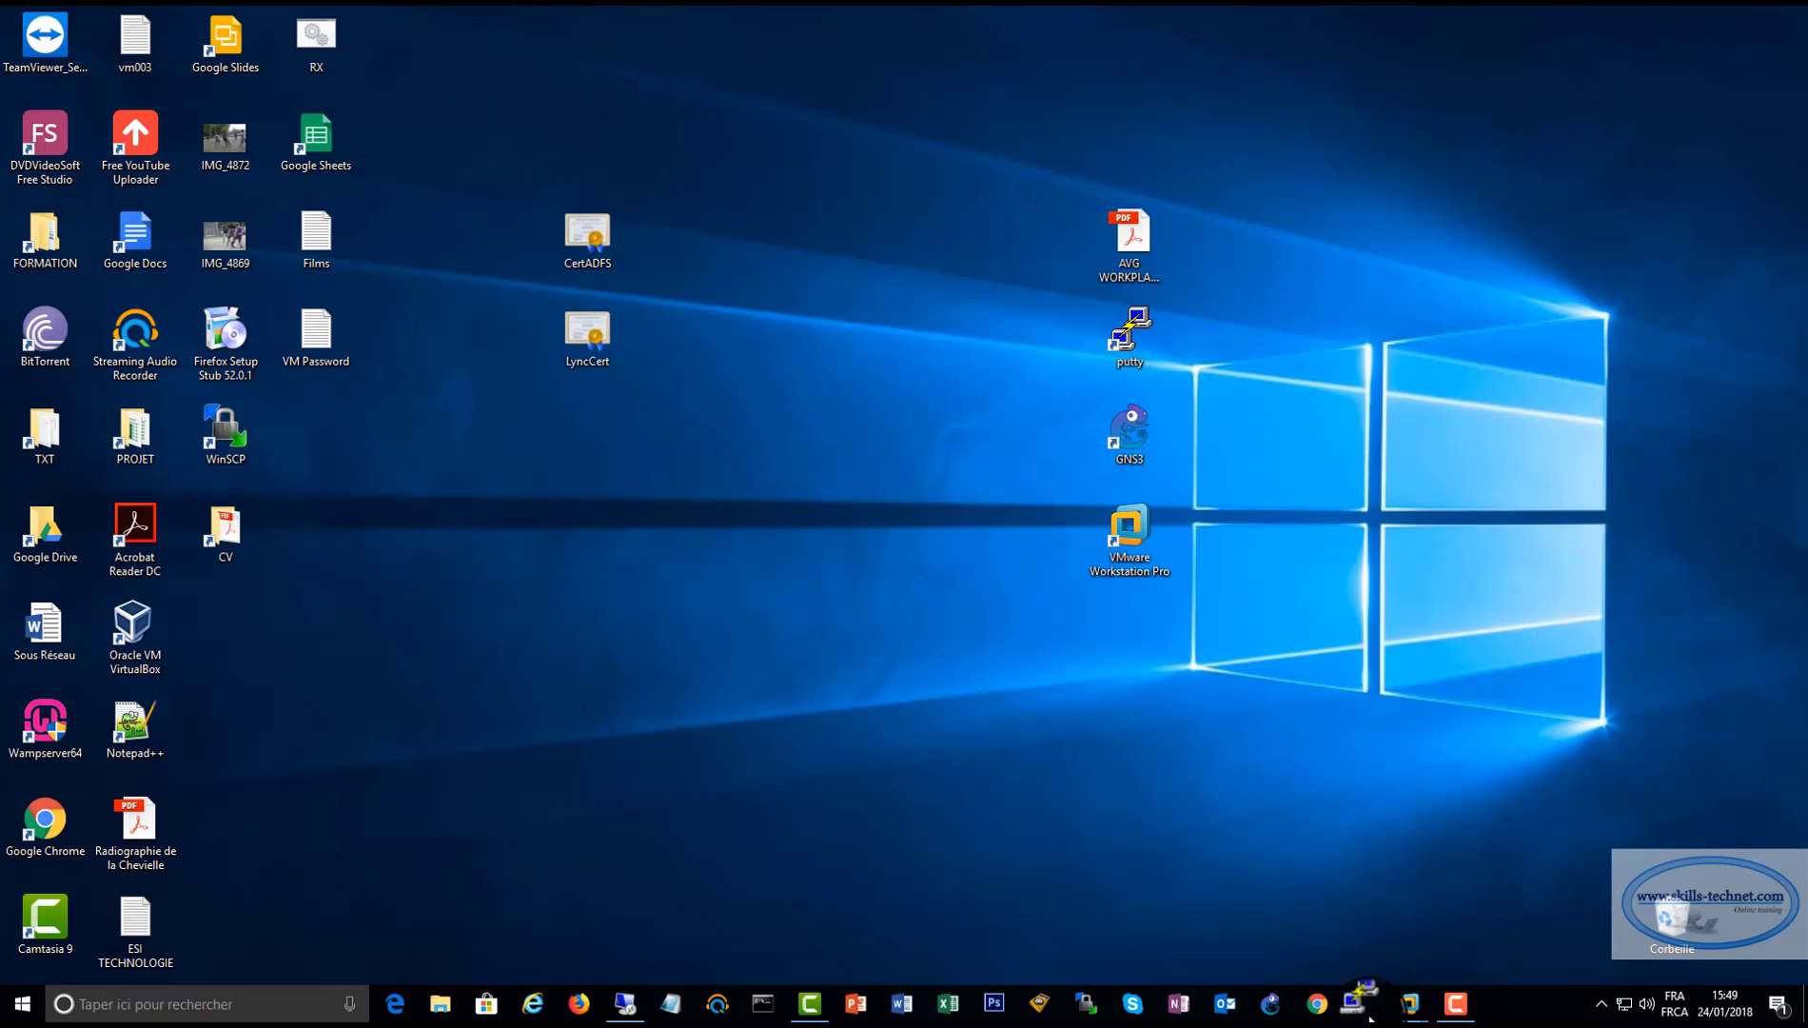
pyautogui.click(624, 1003)
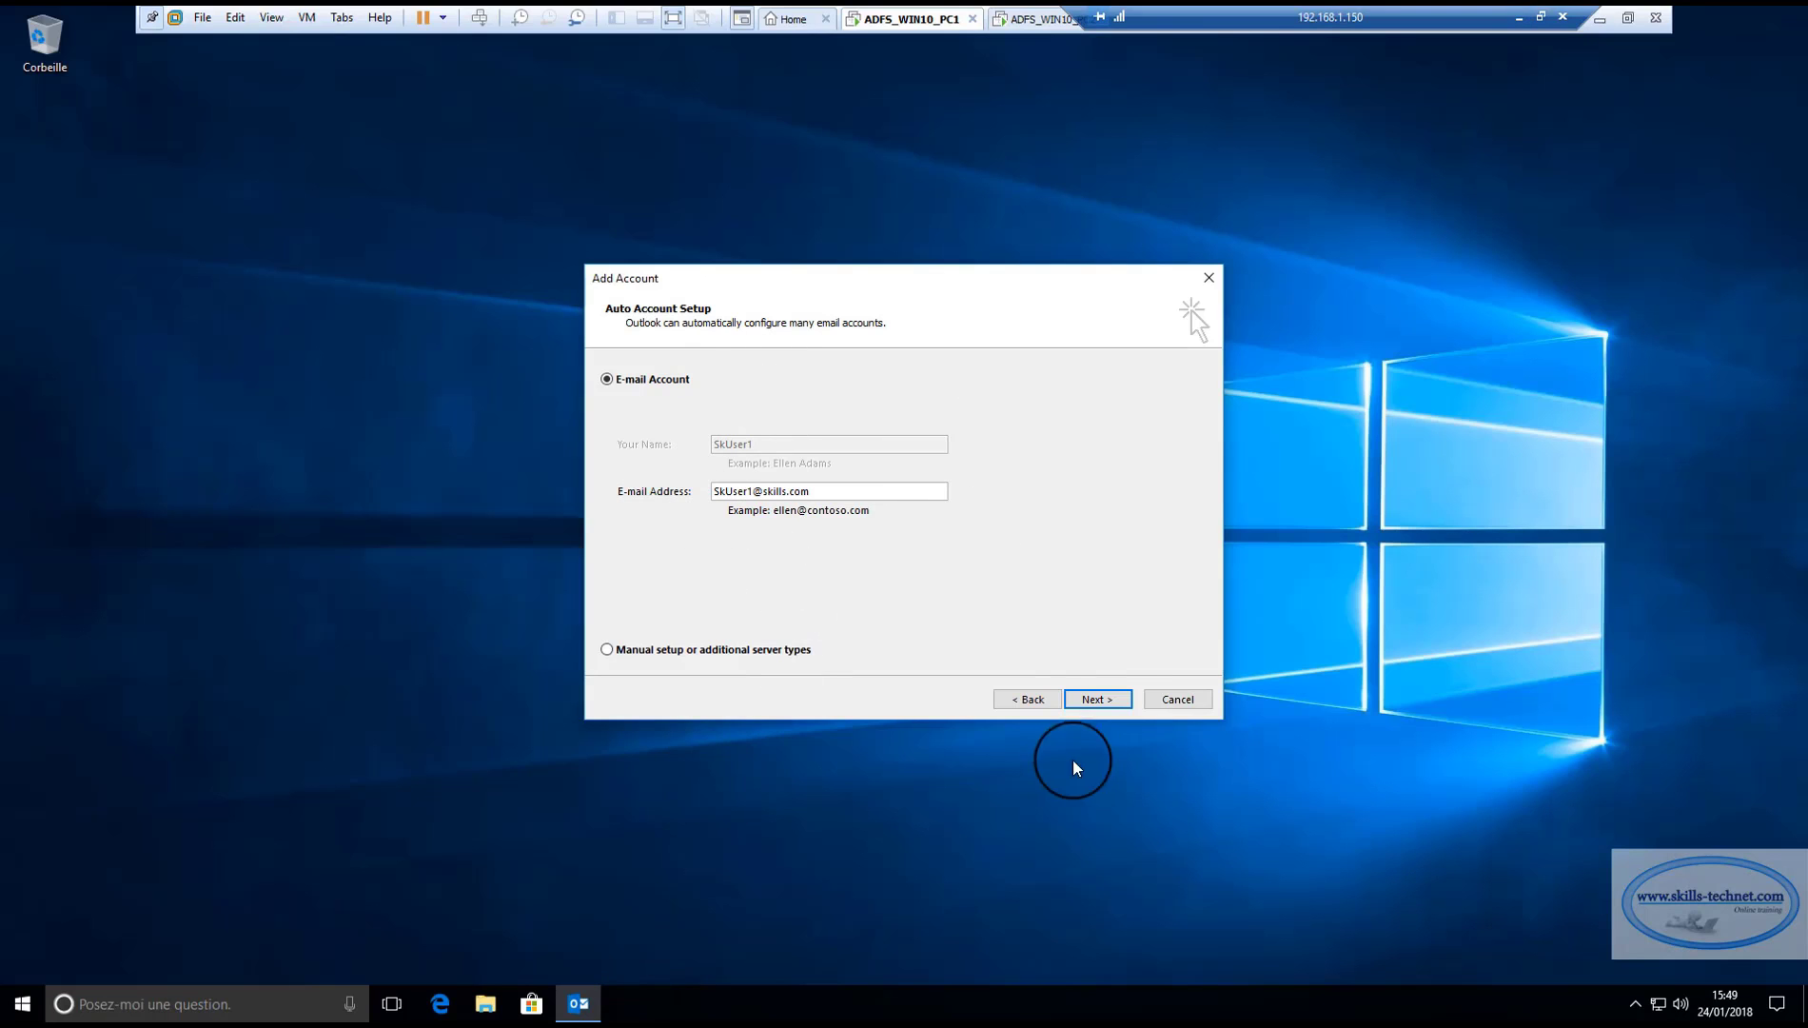
# Let Outlook auto-detect the first user's Exchange settings and finish account setup.
pyautogui.click(1104, 700)
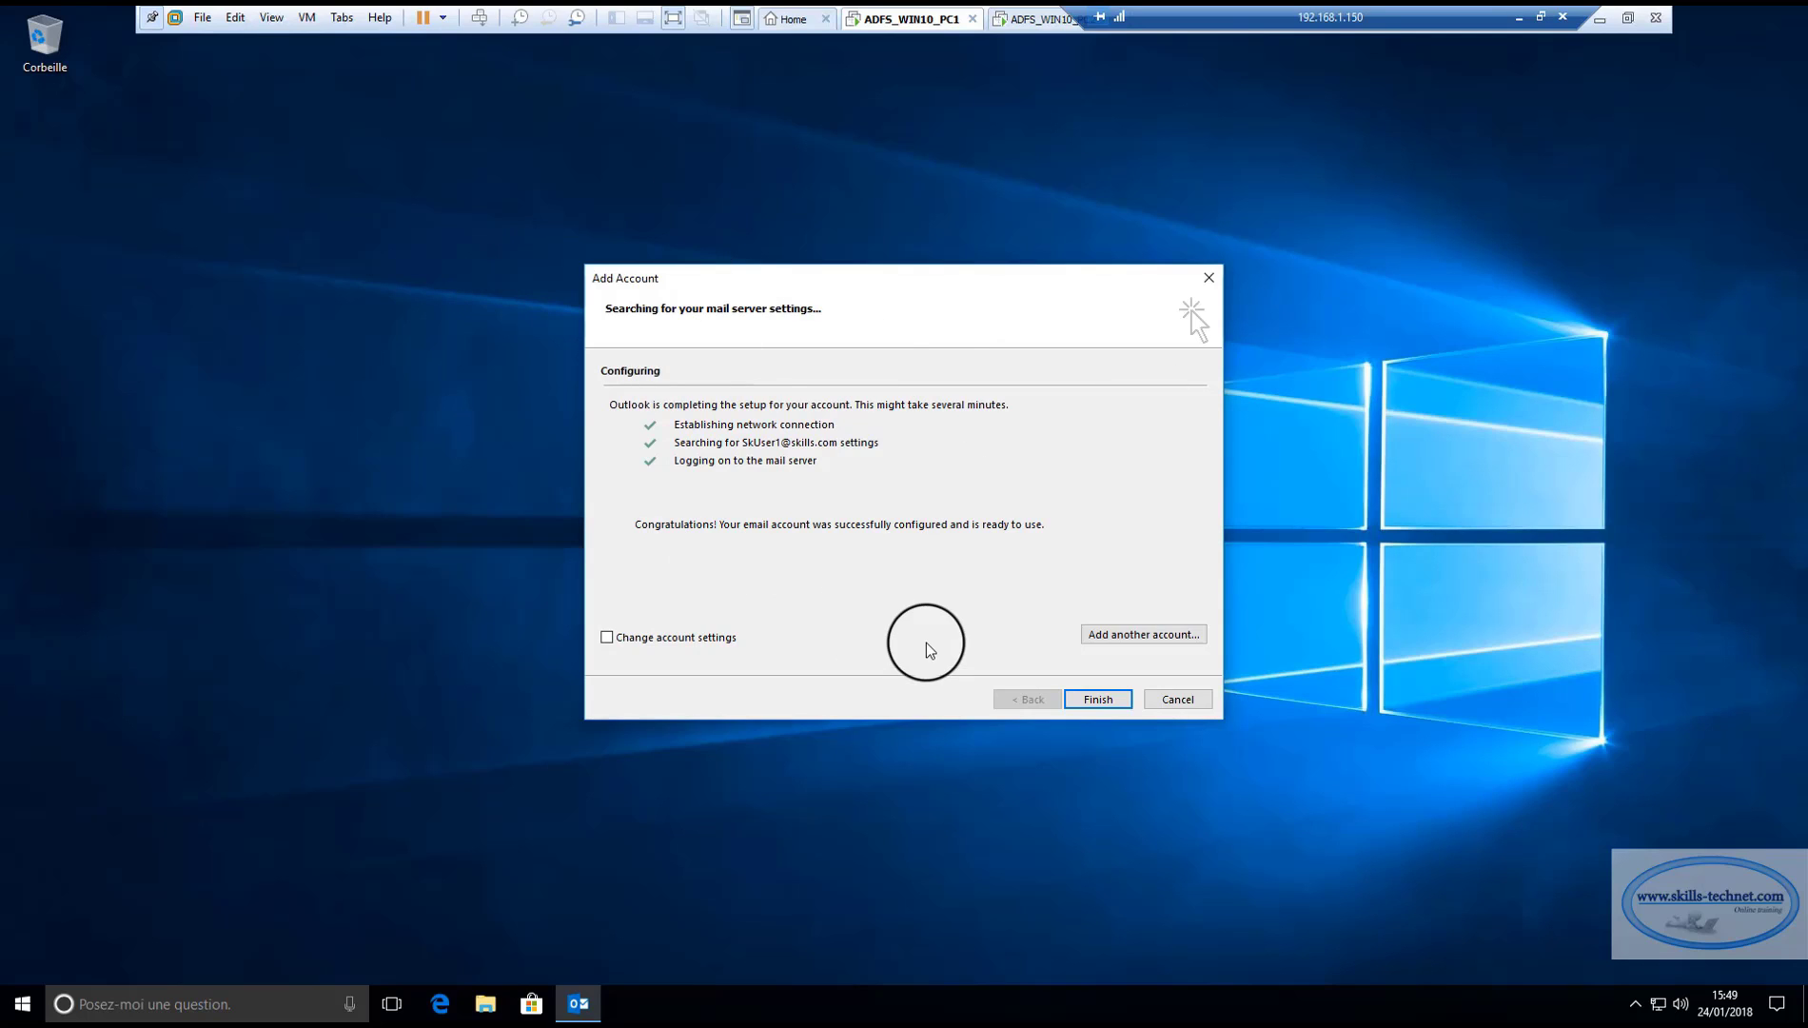
pyautogui.click(1098, 700)
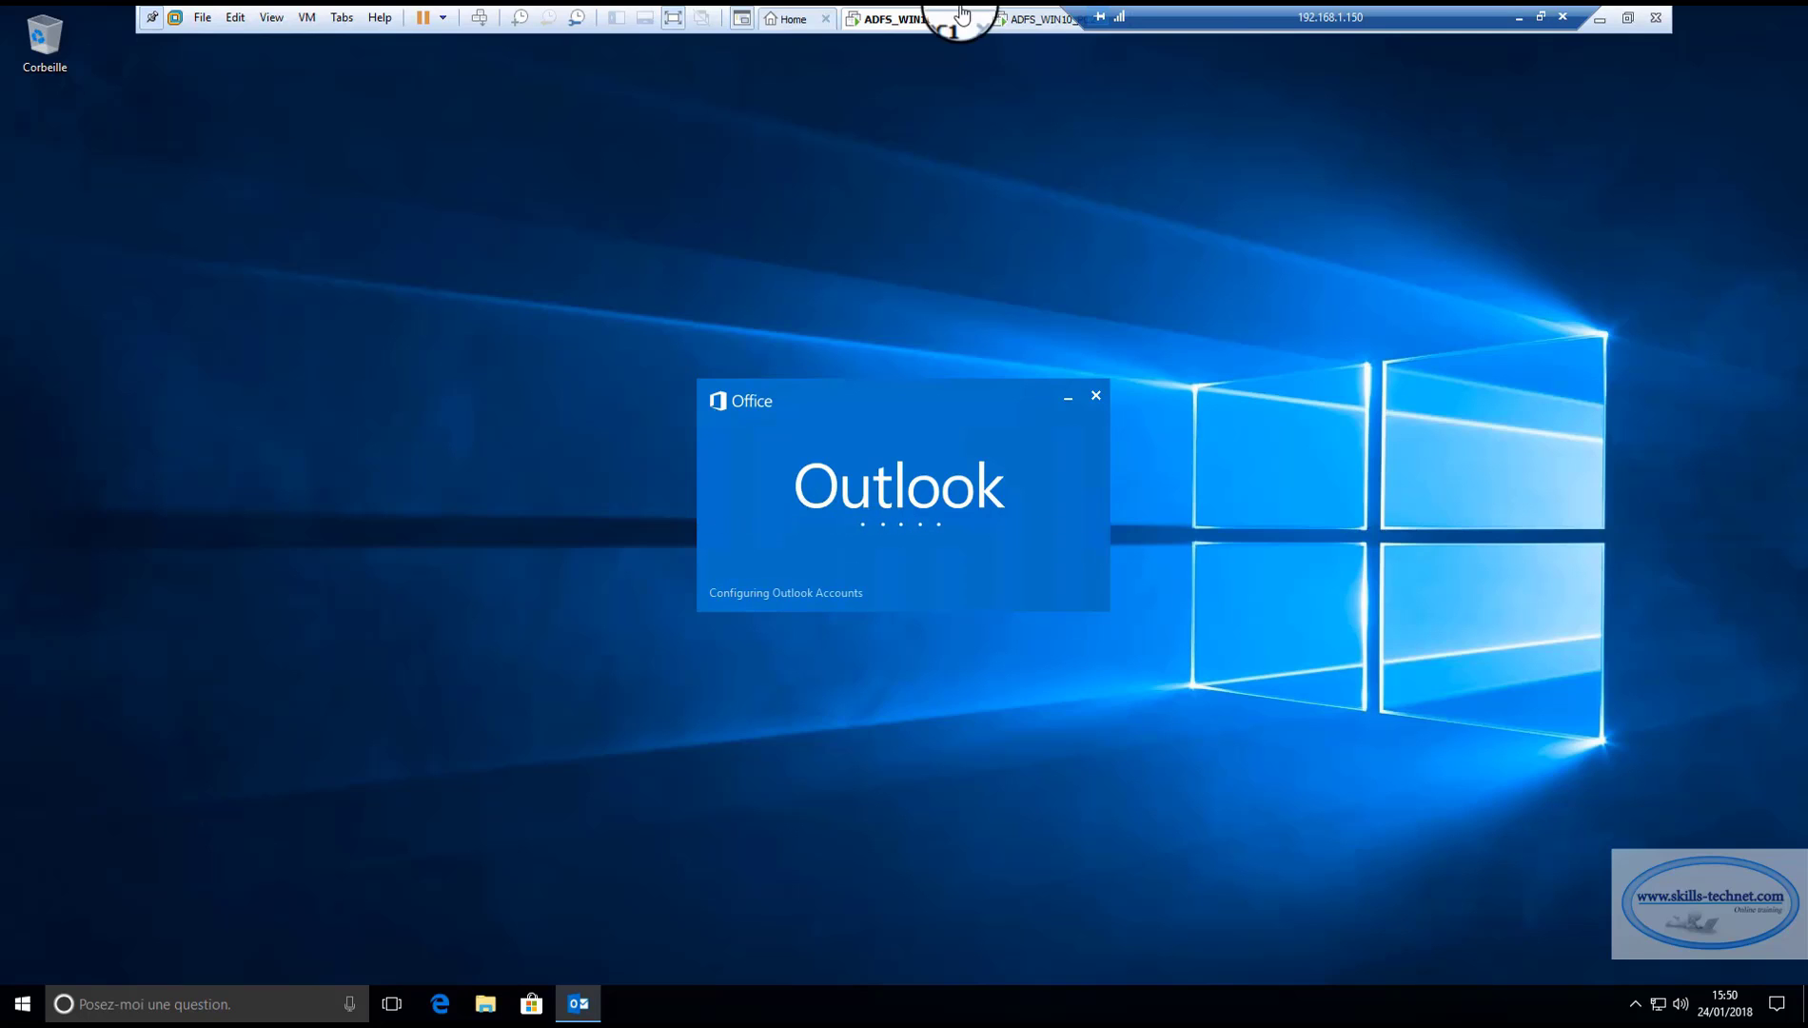
# On the second client, launch Outlook 2016 and auto-configure the second user's e-mail account.
pyautogui.click(1035, 18)
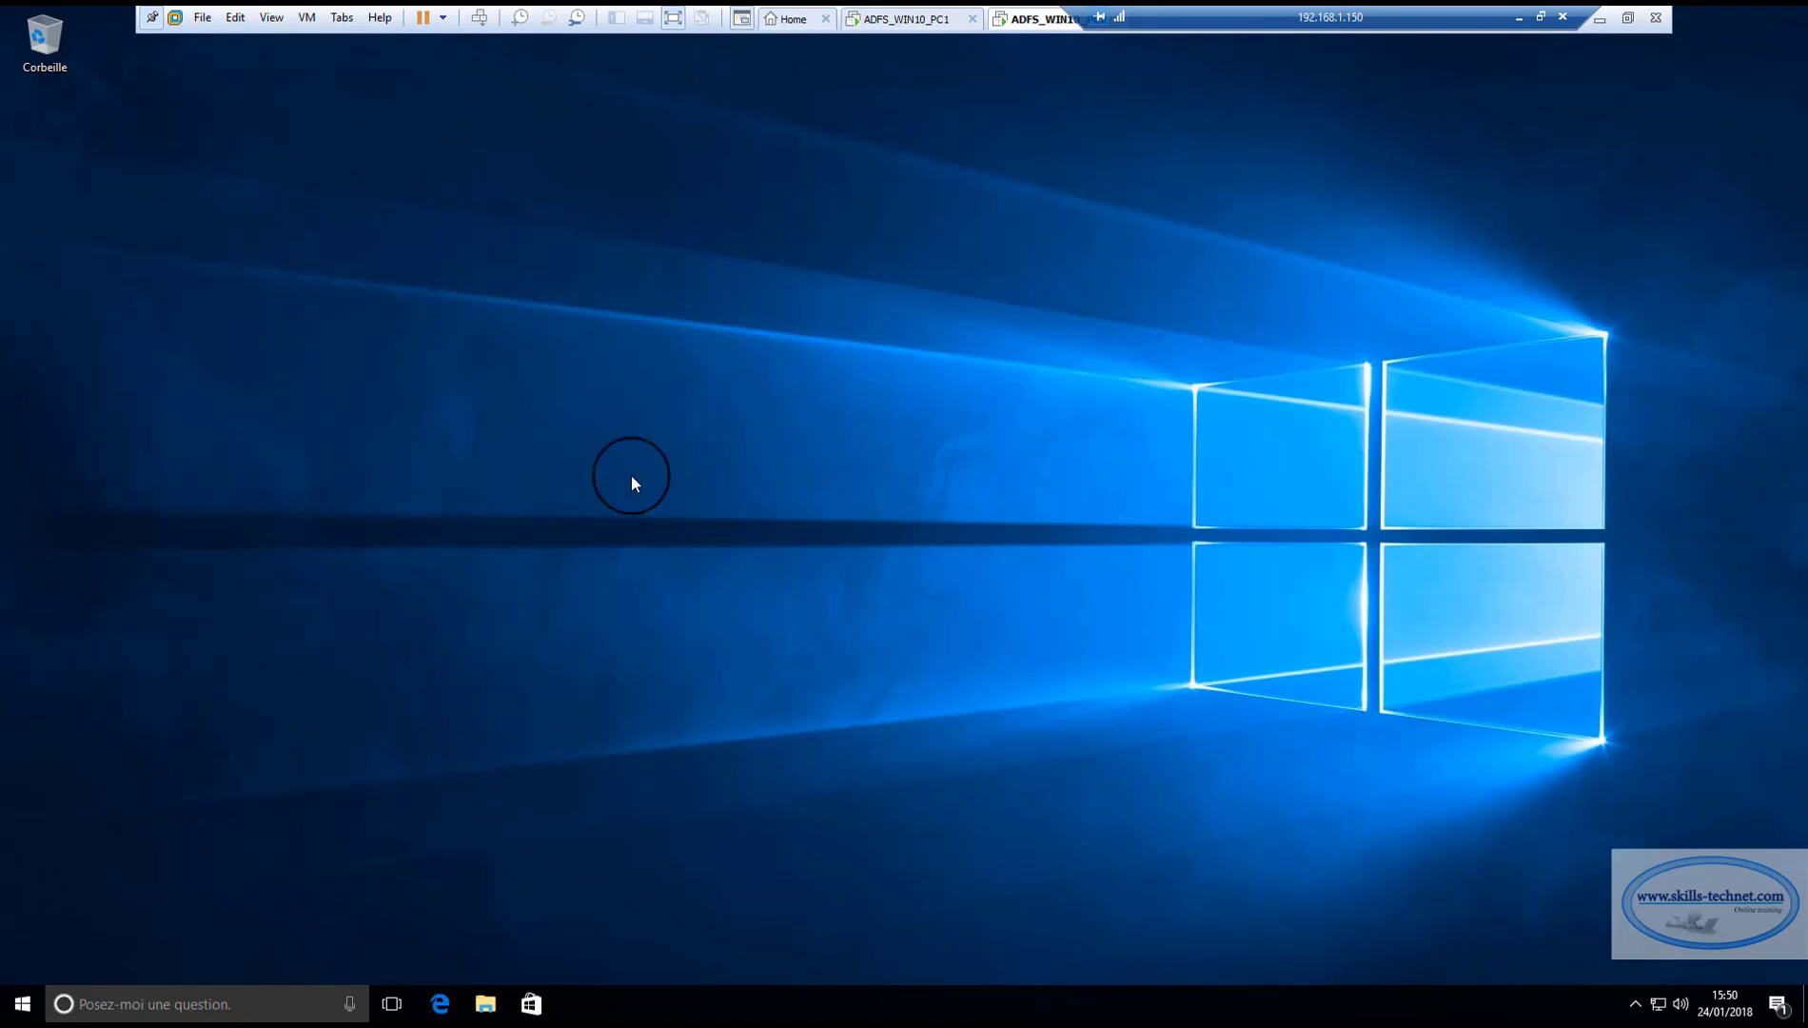
pyautogui.click(208, 1005)
pyautogui.write('outl')
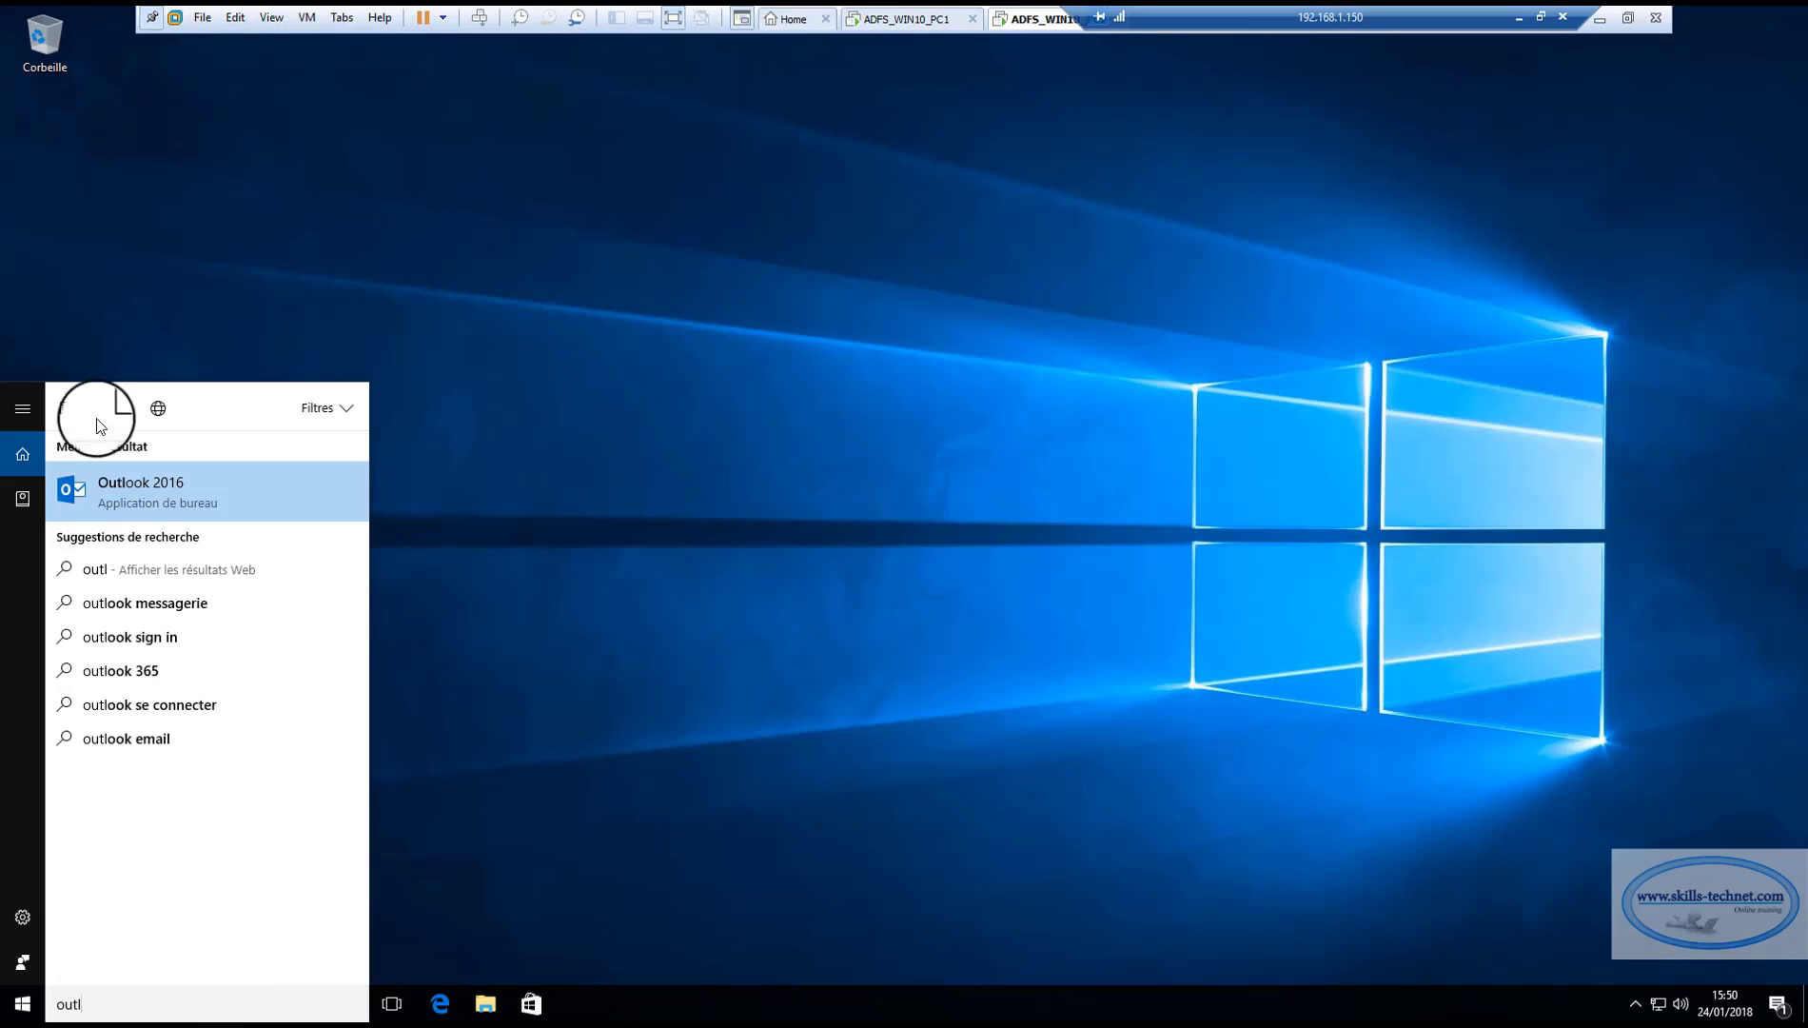
pyautogui.click(138, 473)
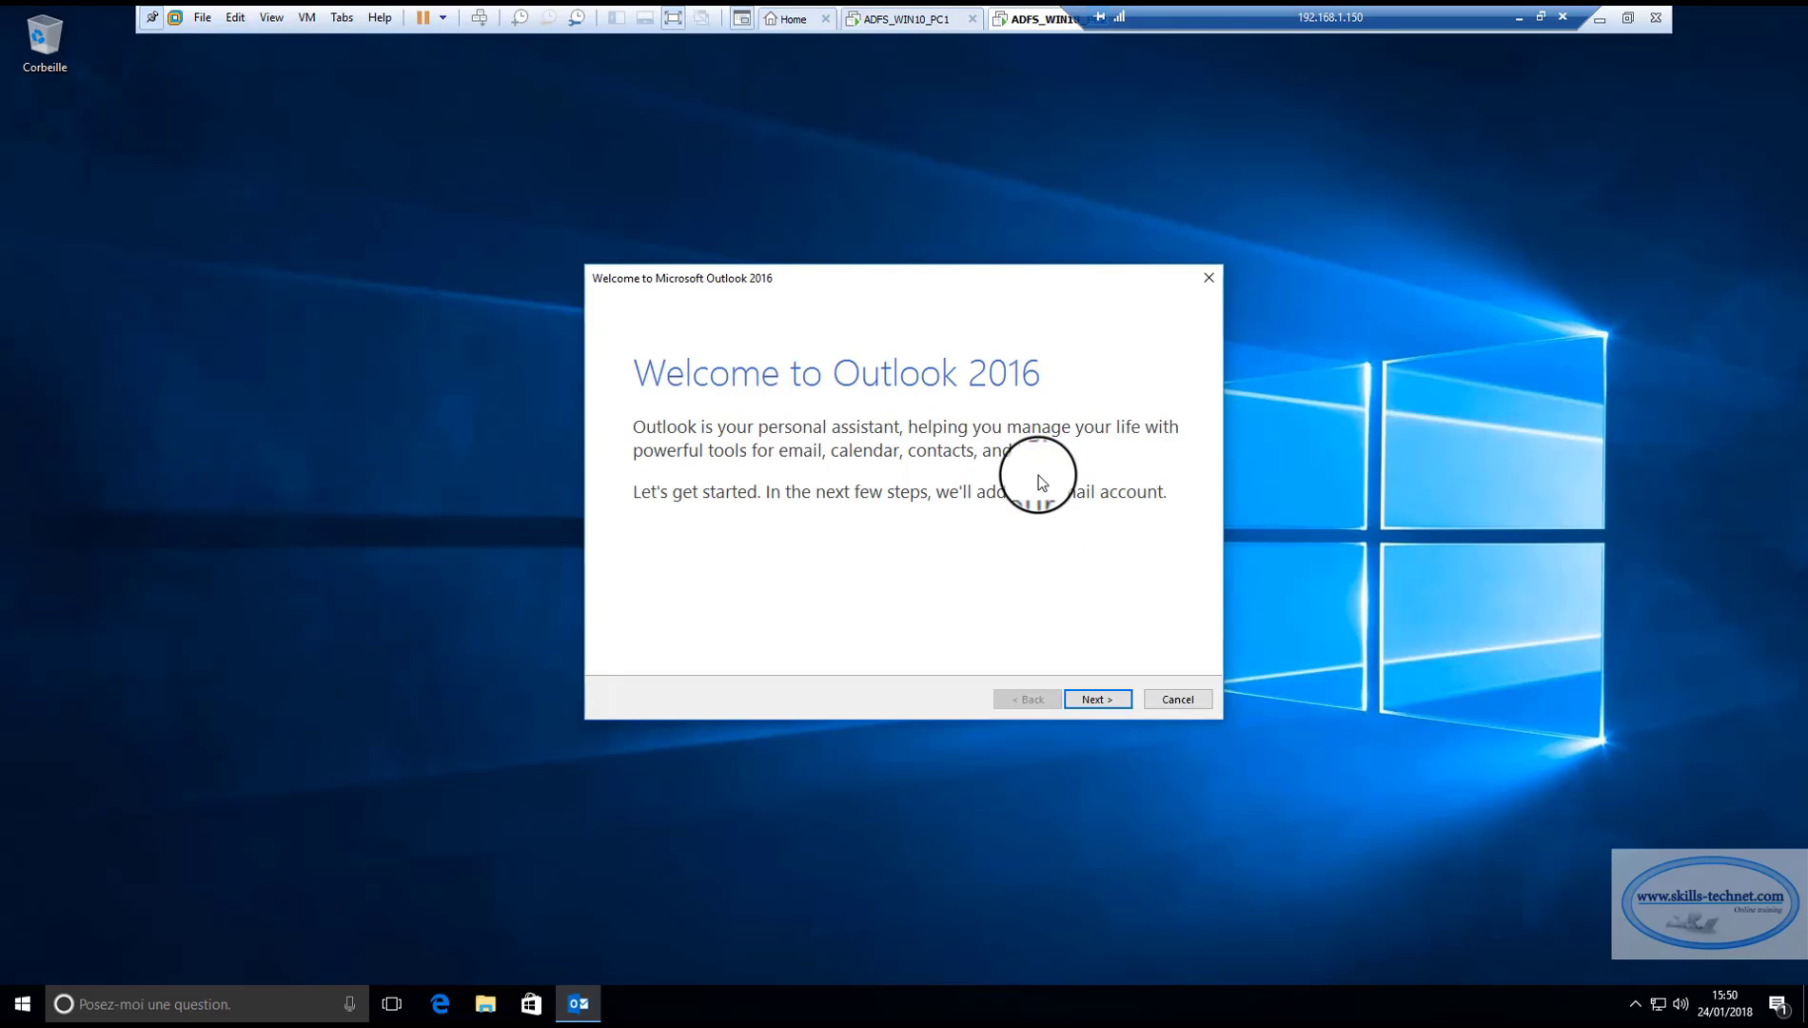
pyautogui.click(1099, 699)
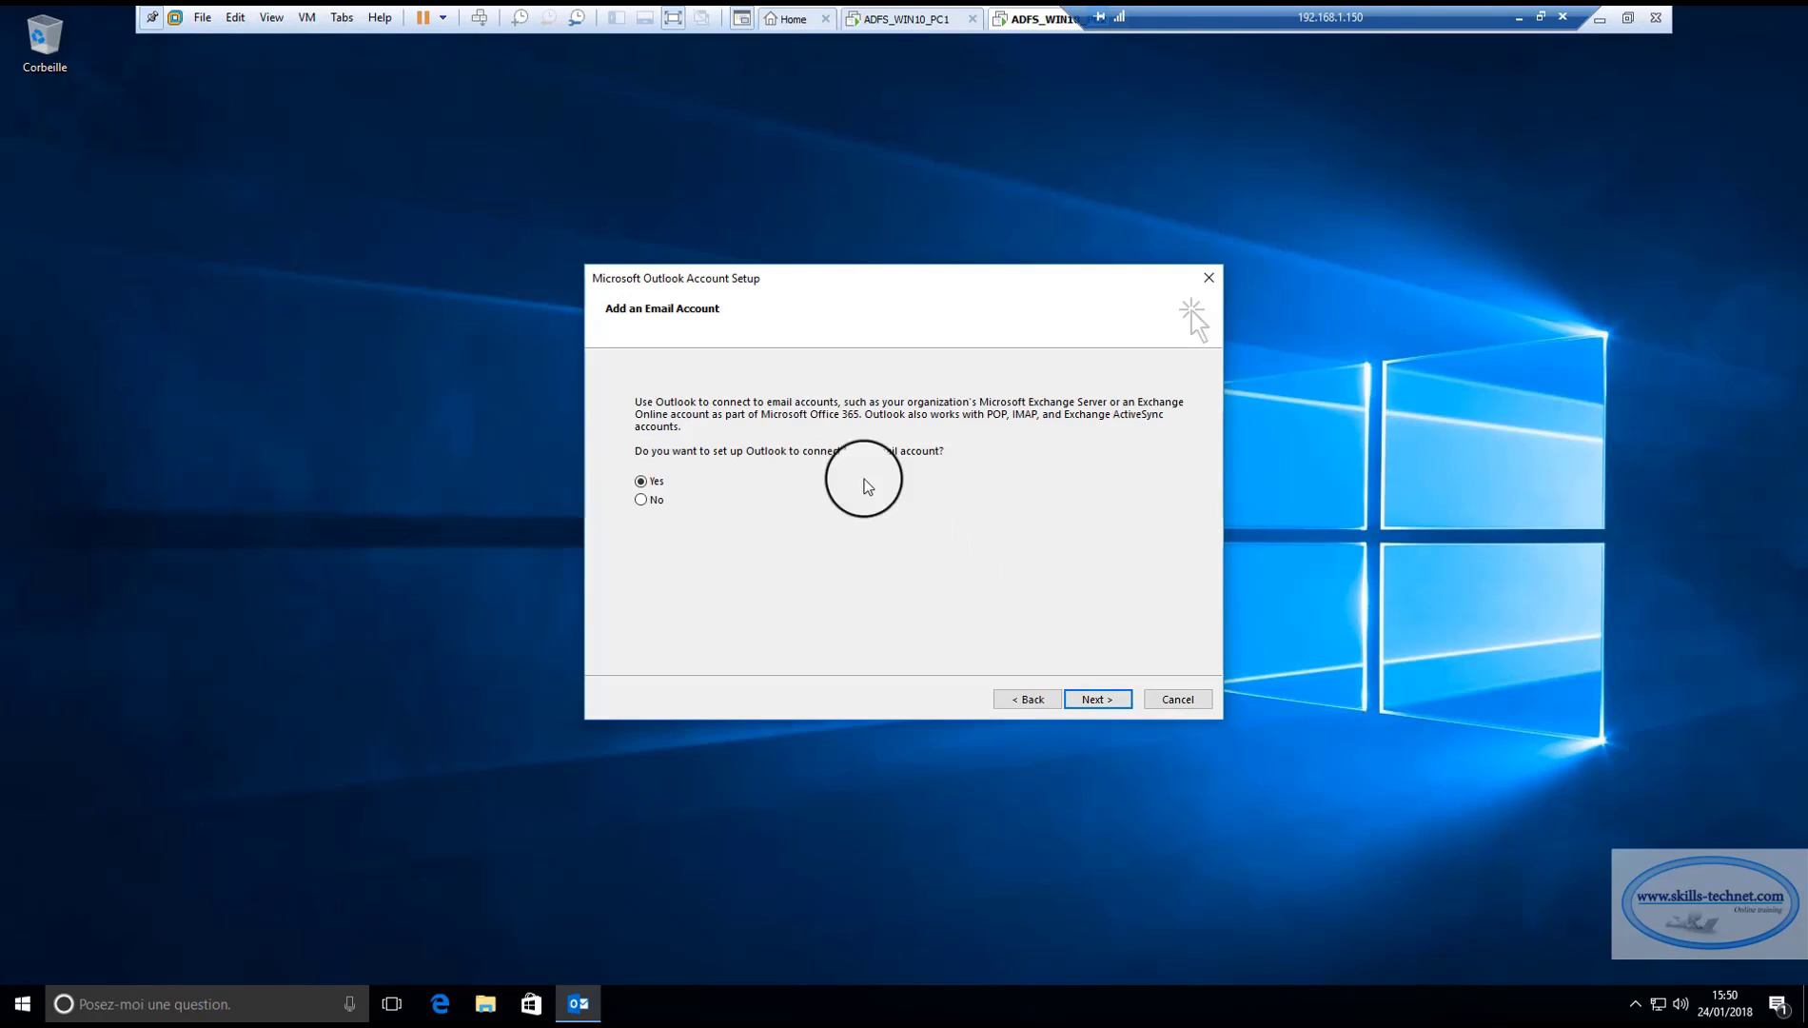
pyautogui.click(1097, 699)
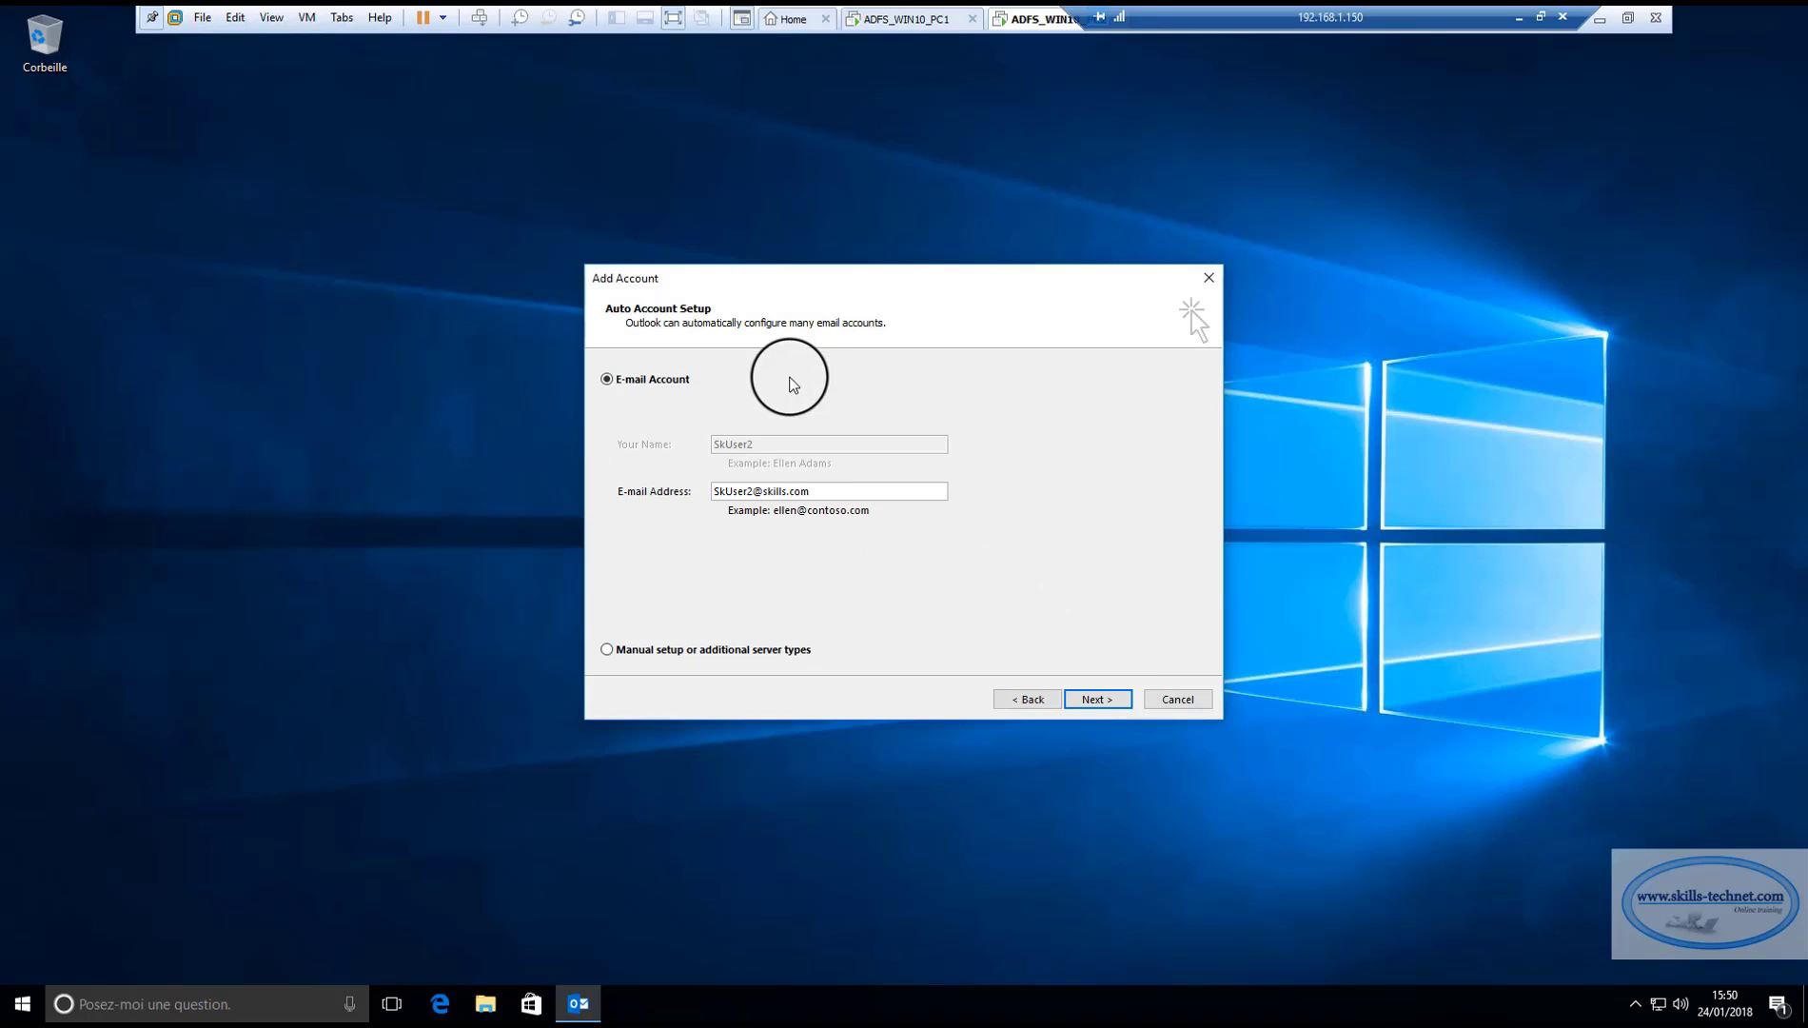
pyautogui.click(1108, 699)
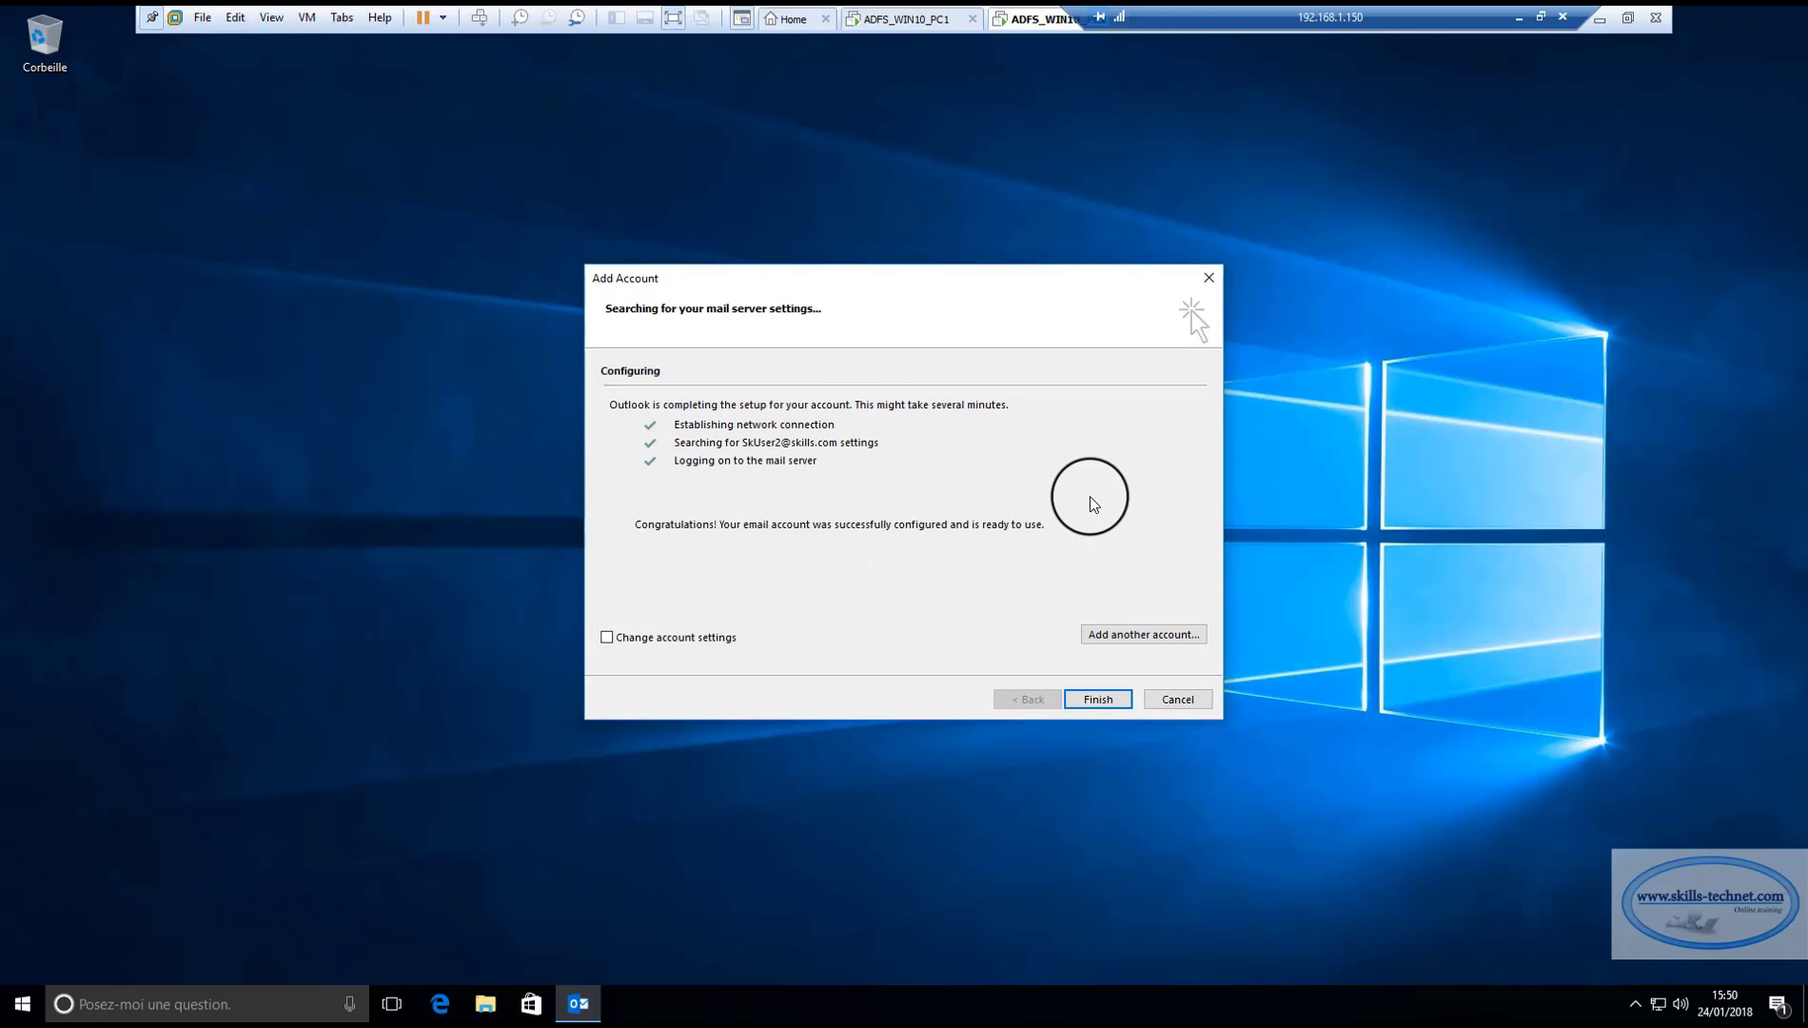
pyautogui.click(1096, 697)
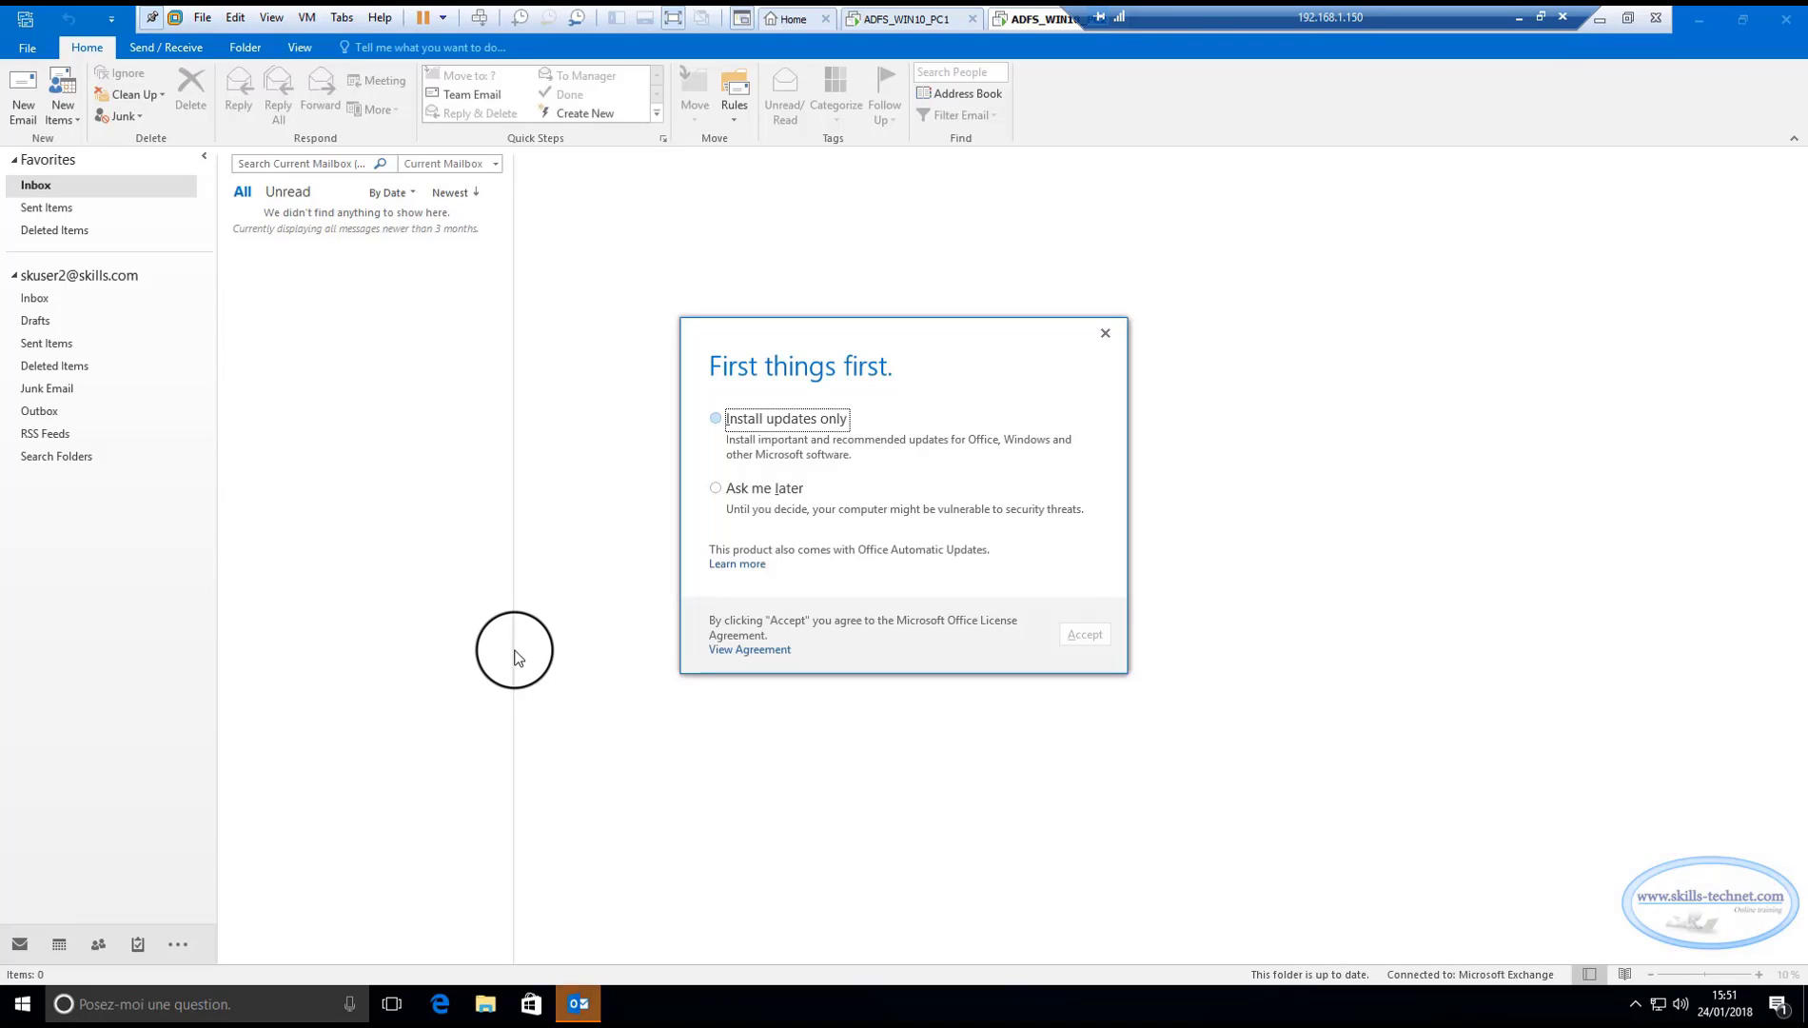
# Dismiss the second client's updates prompt with 'Ask me later' and resize the folder and message panes.
pyautogui.click(716, 487)
pyautogui.click(1085, 634)
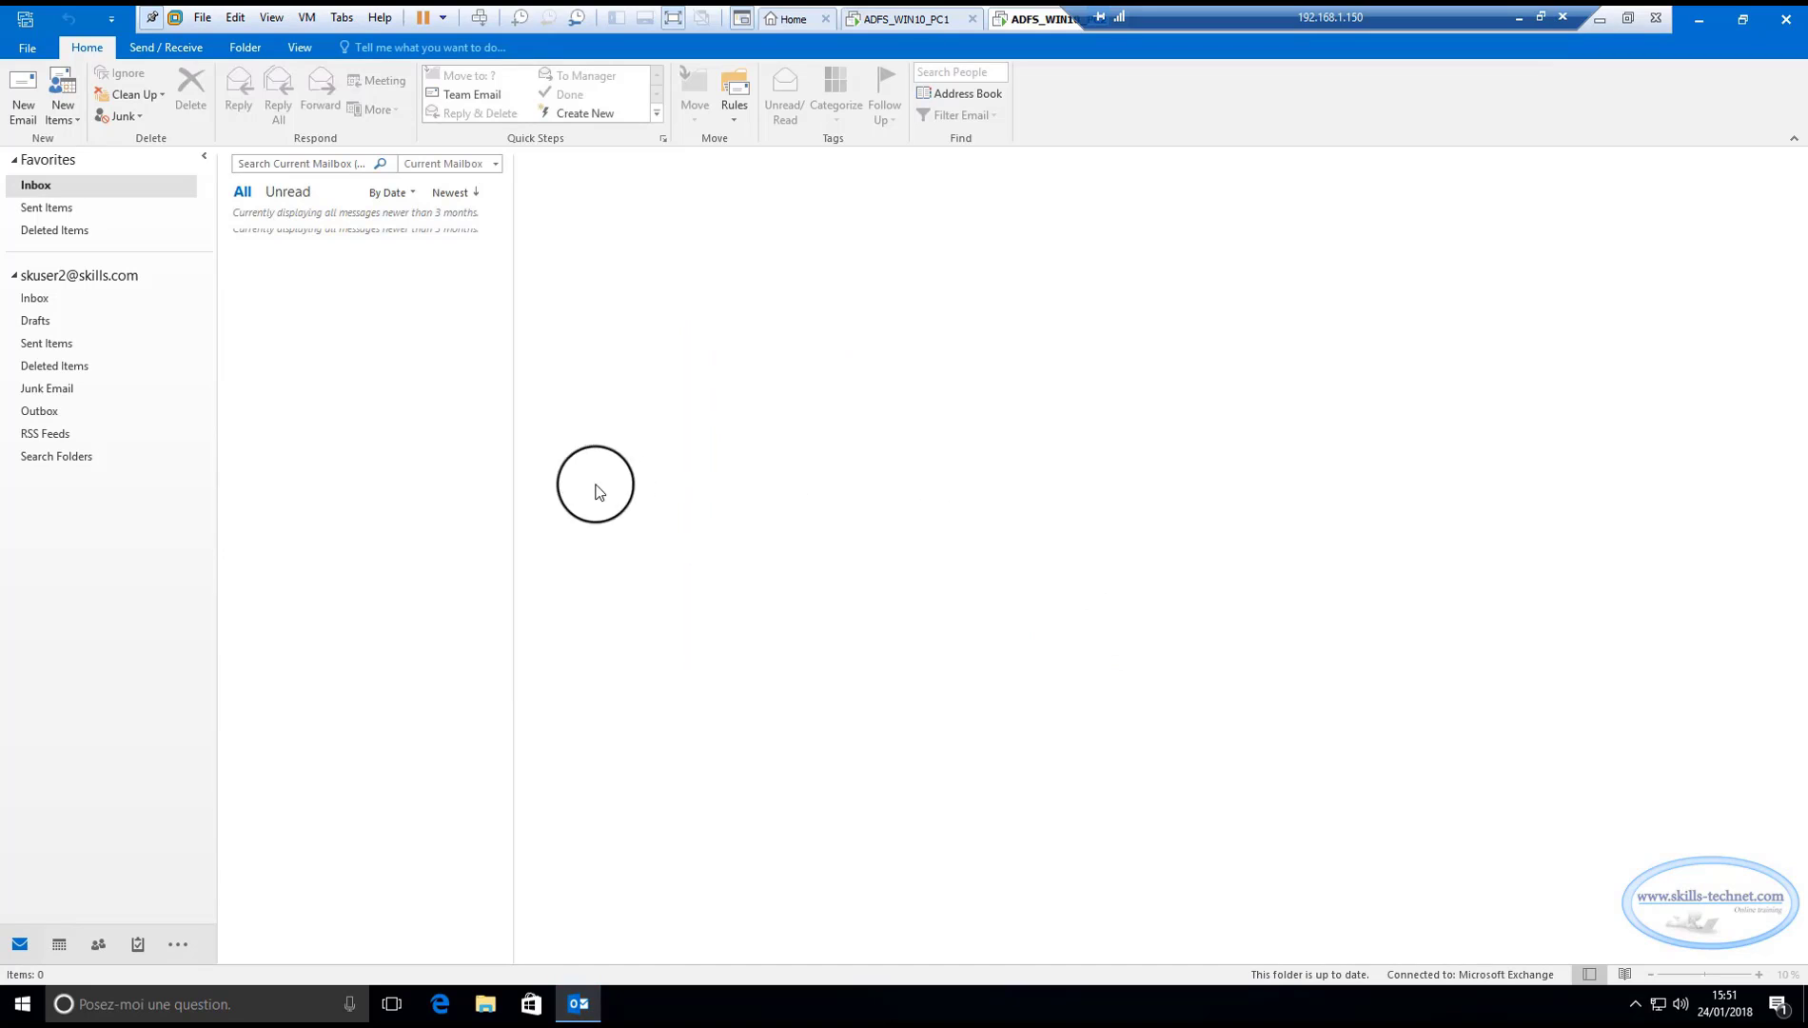
pyautogui.moveTo(513, 514); pyautogui.dragTo(831, 519)
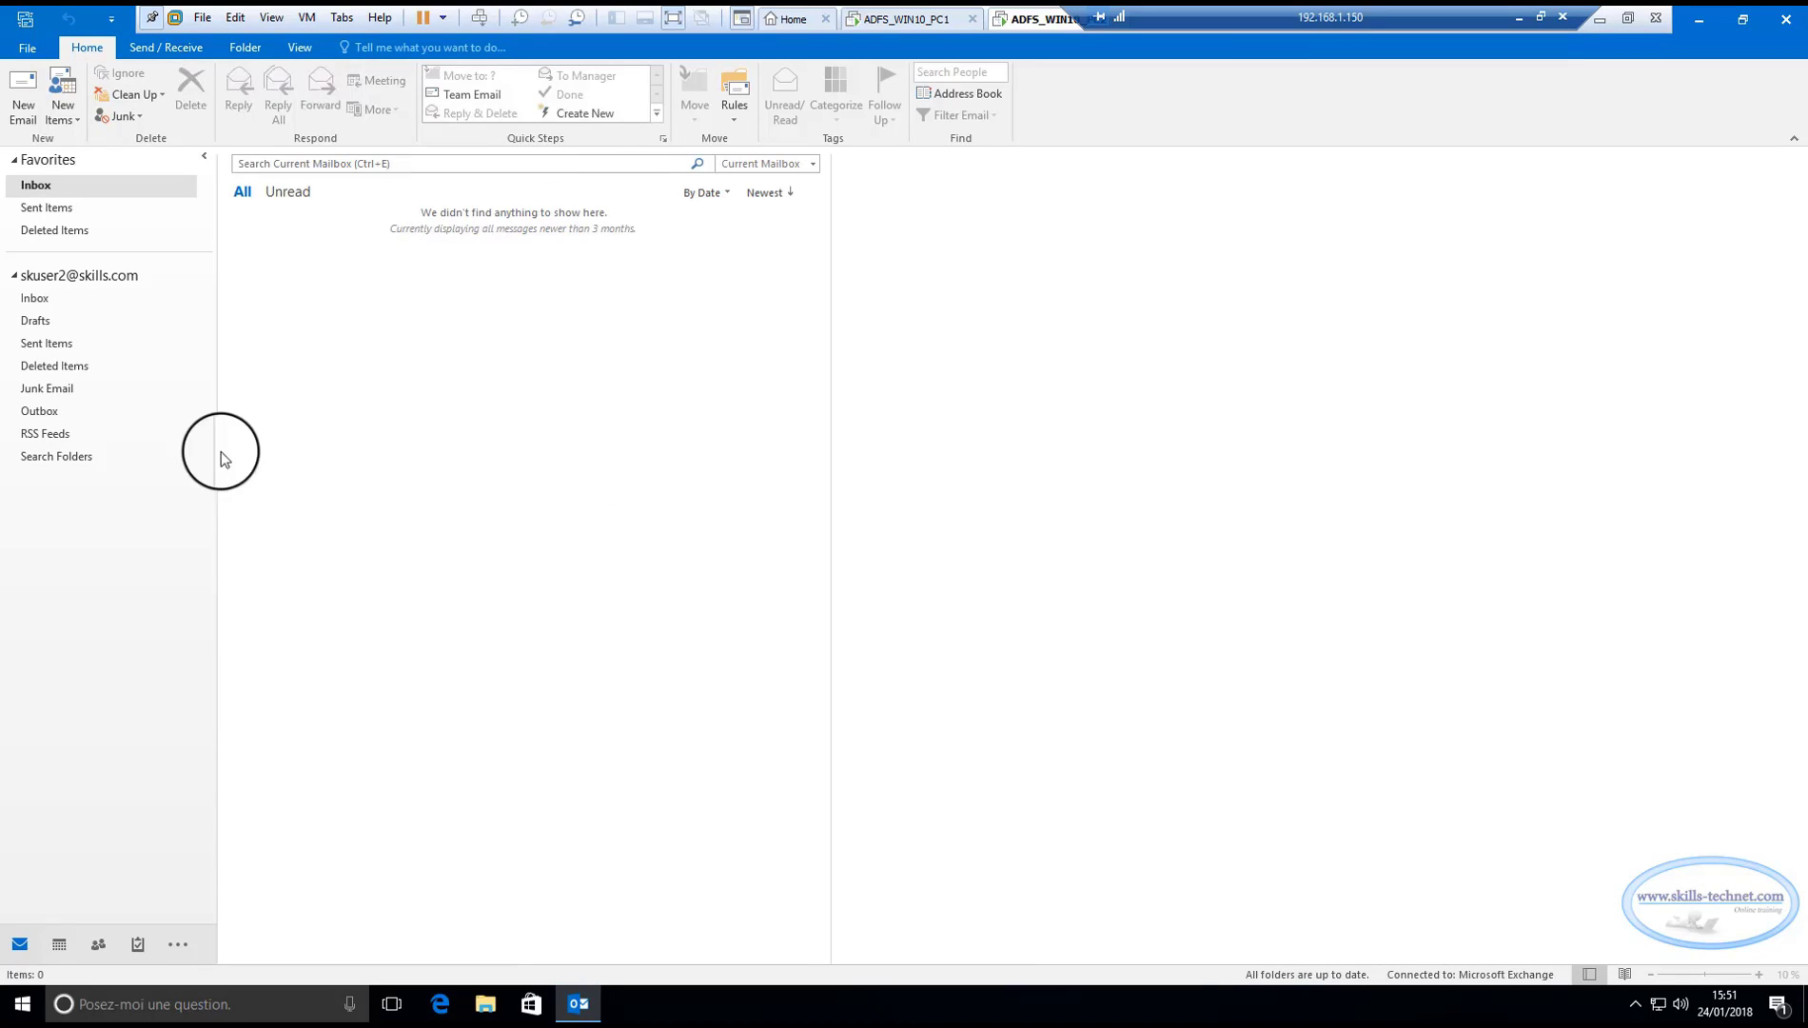
pyautogui.moveTo(218, 435); pyautogui.dragTo(249, 436)
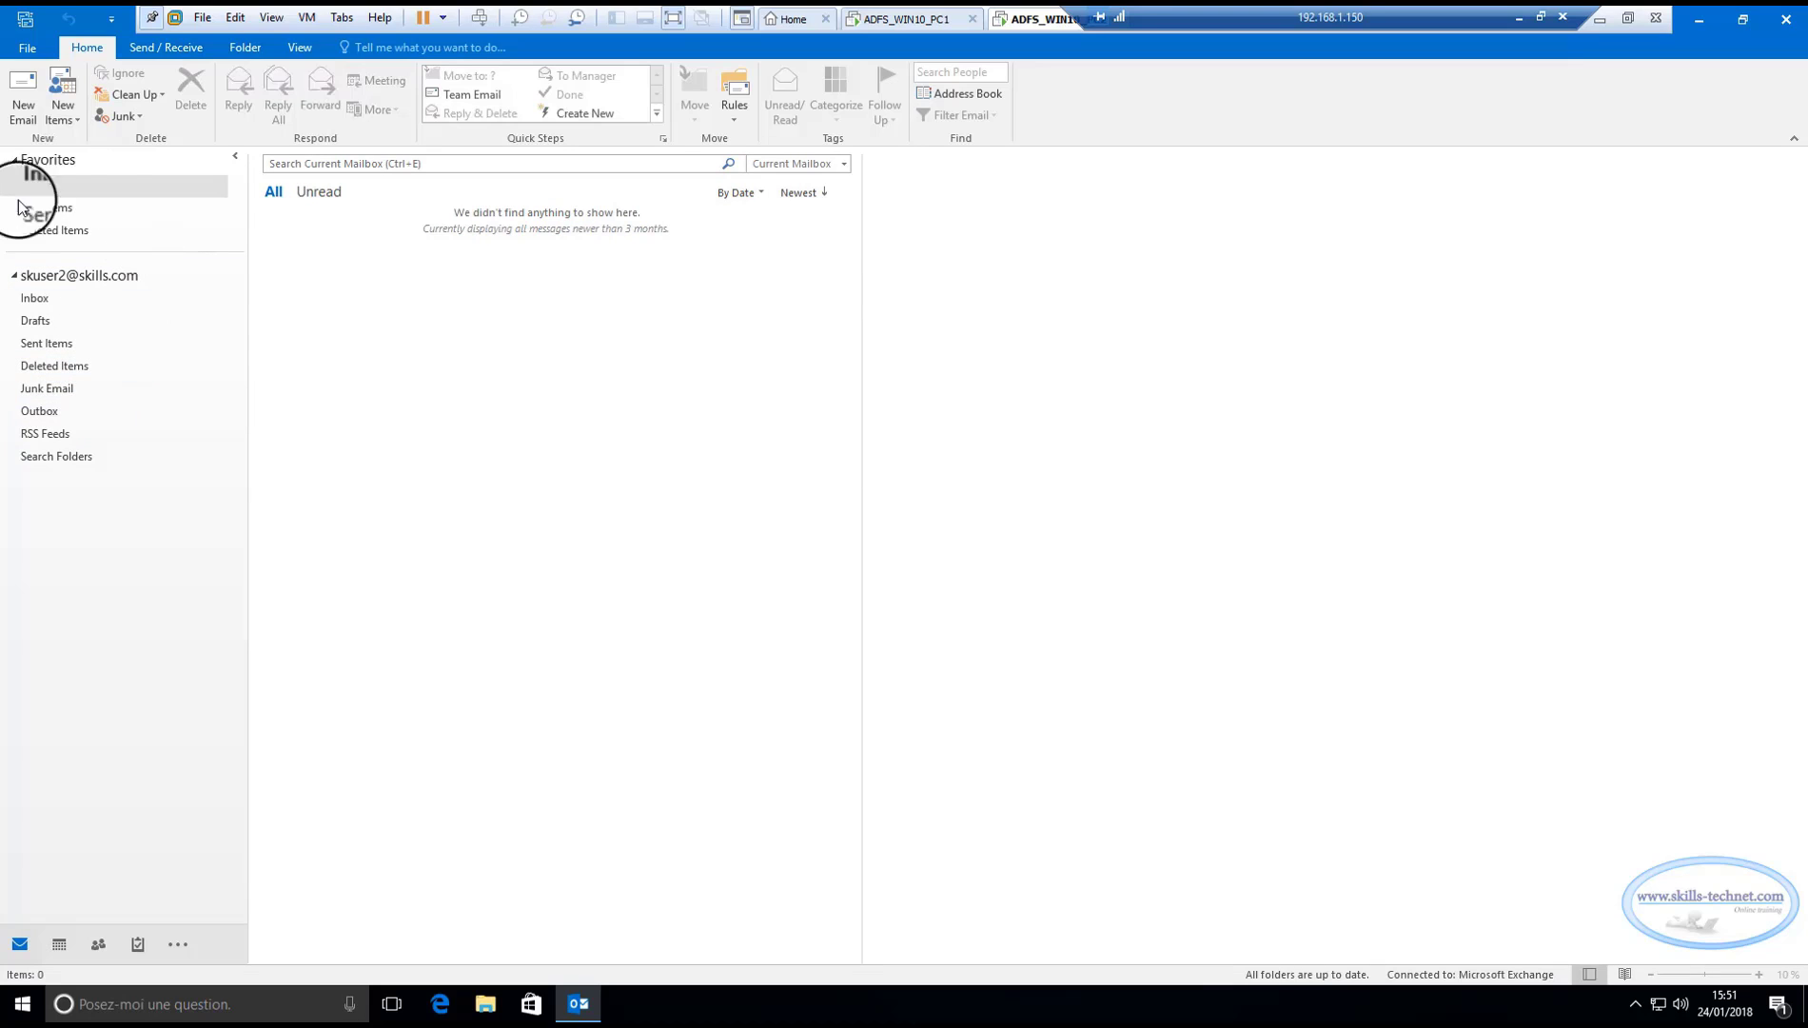
pyautogui.moveTo(862, 464); pyautogui.dragTo(791, 464)
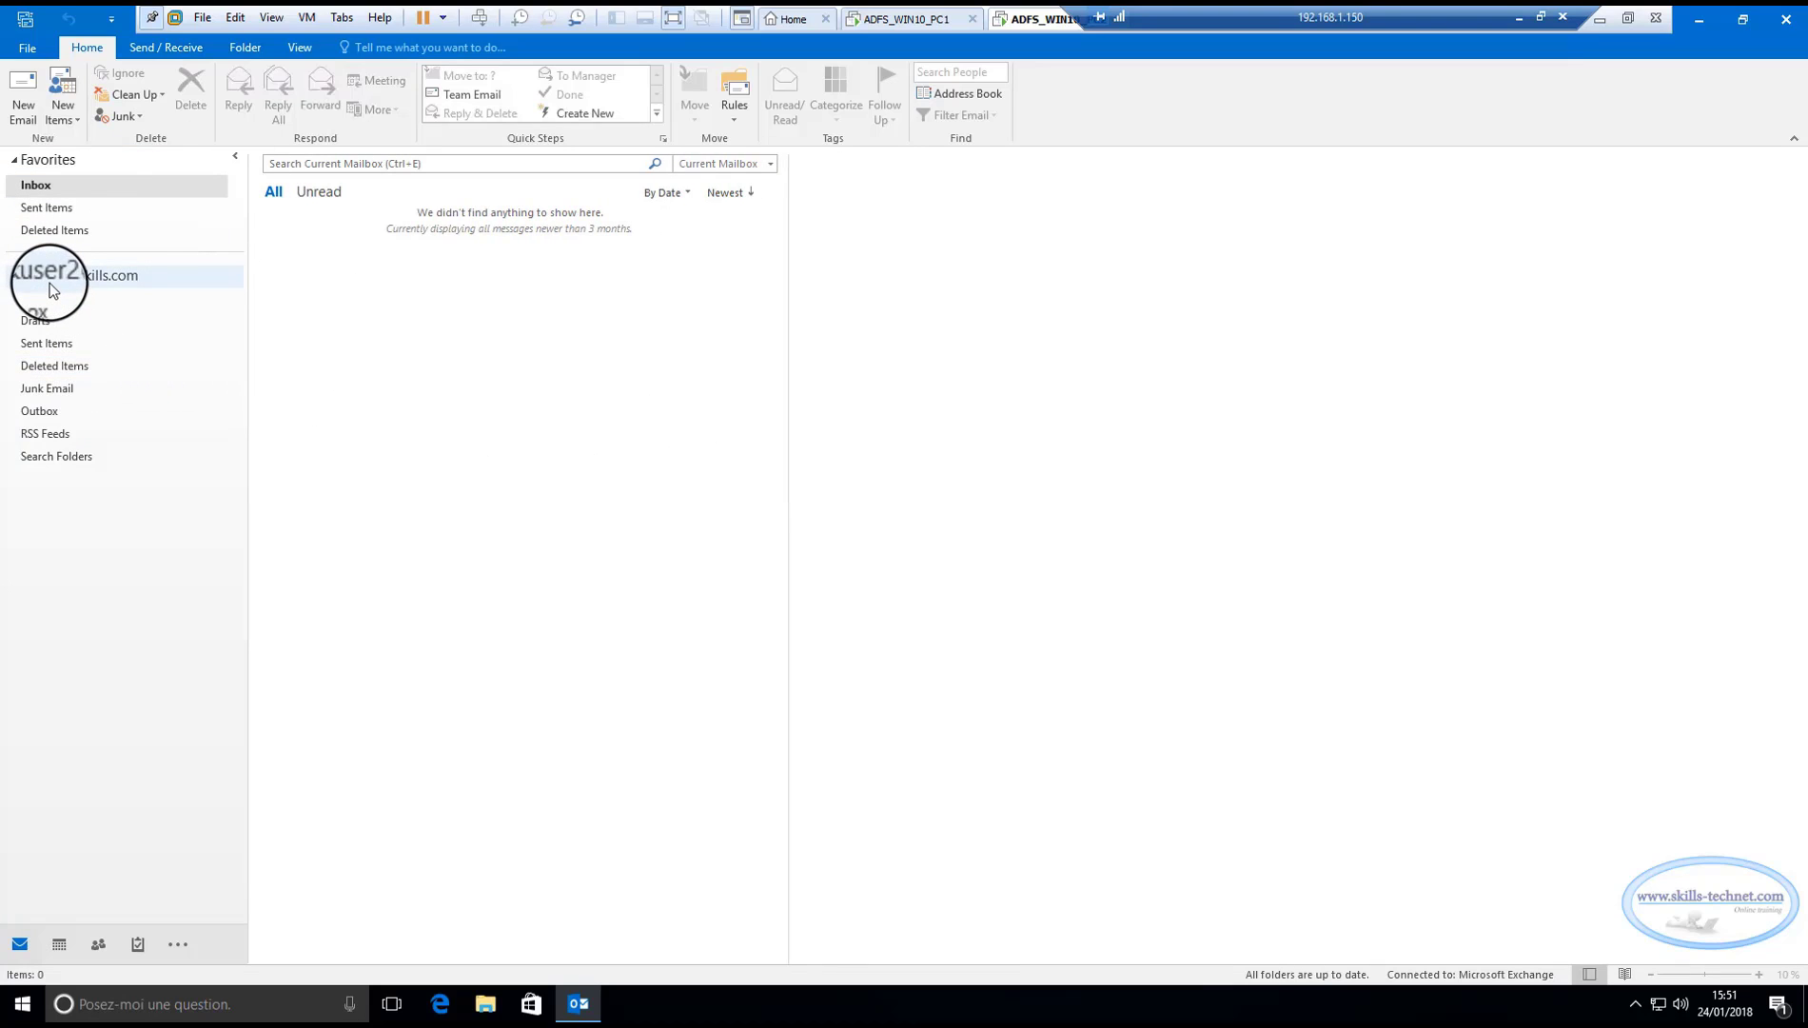
# Dismiss the first client's updates prompt with 'Ask me later' and widen its message list.
pyautogui.click(899, 19)
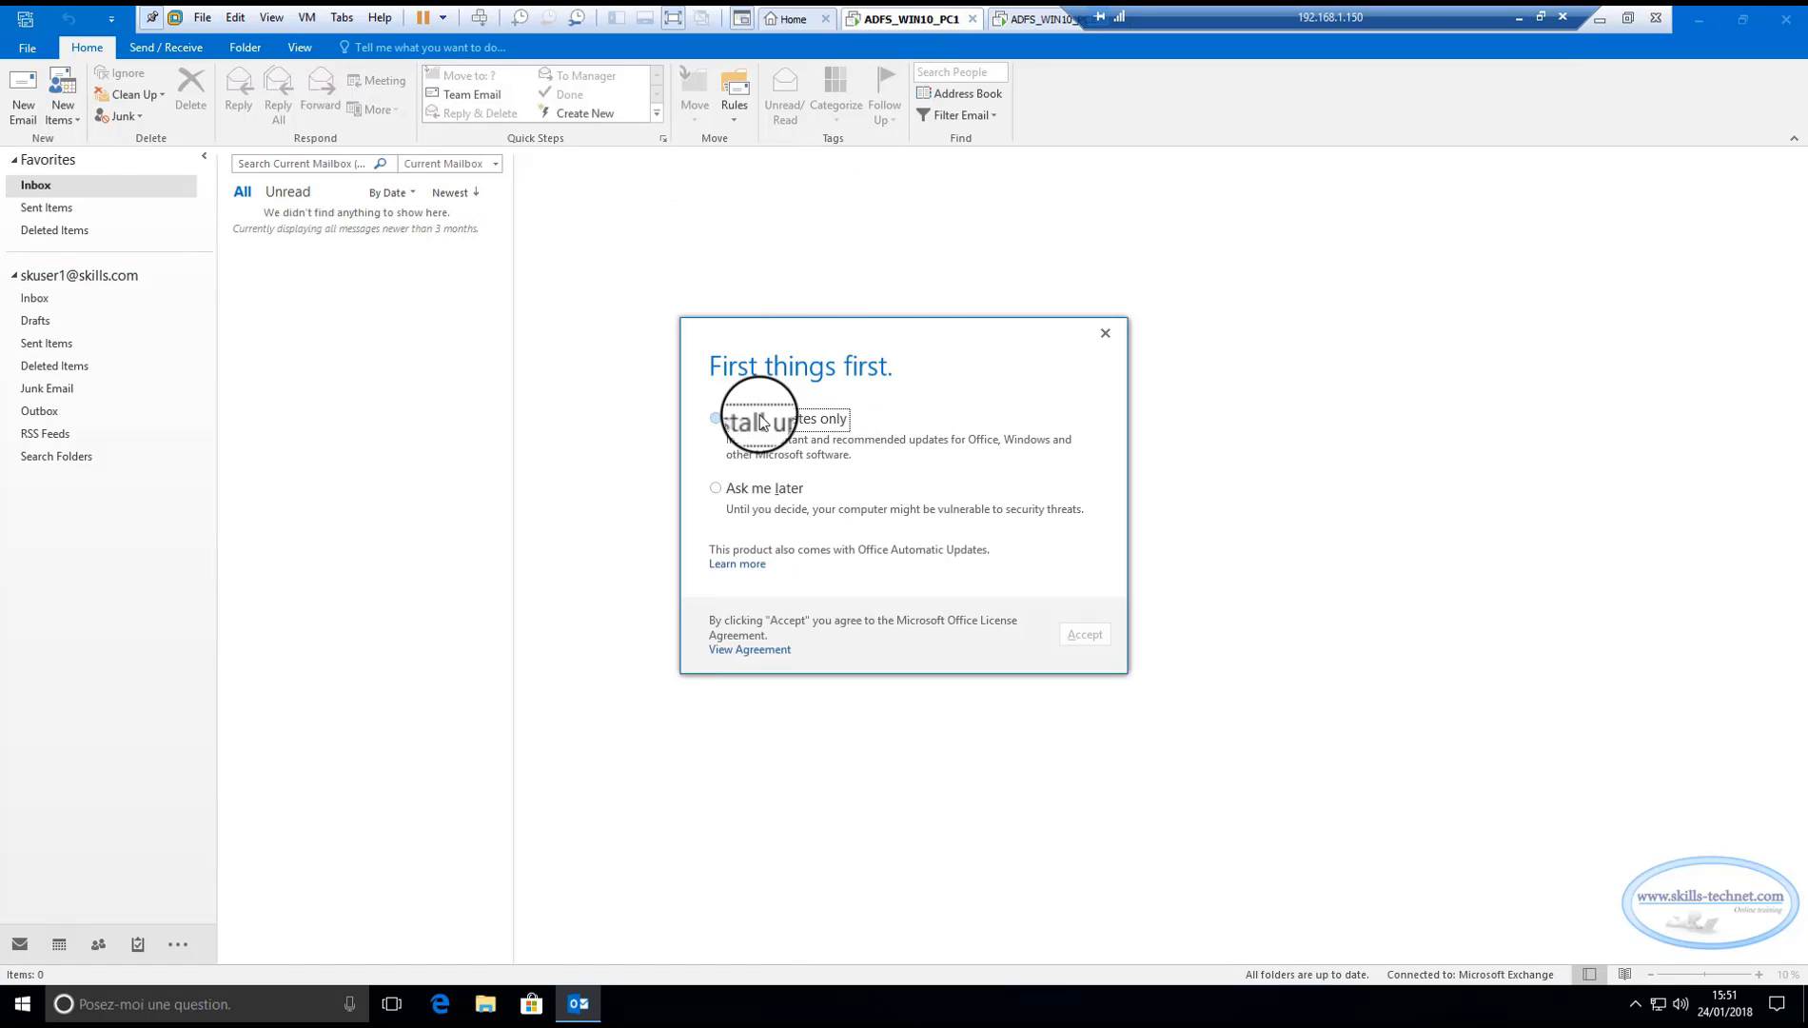
pyautogui.click(720, 422)
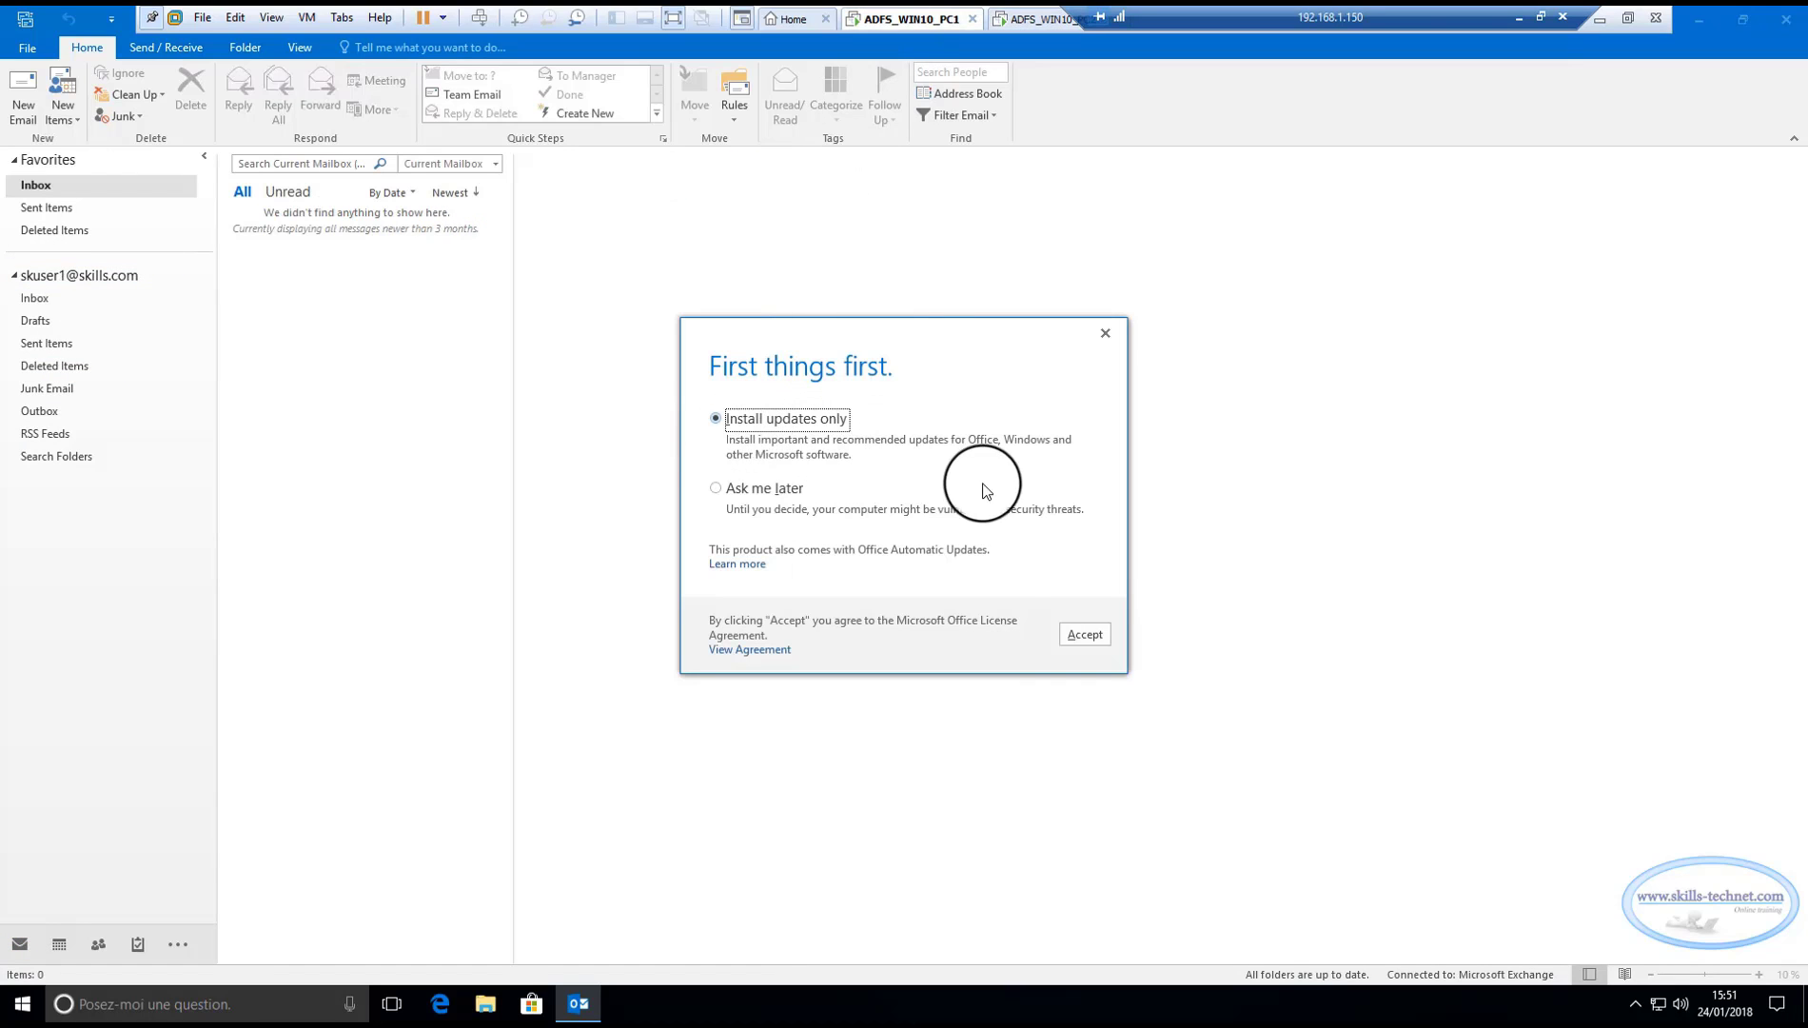
pyautogui.click(719, 494)
pyautogui.click(1085, 632)
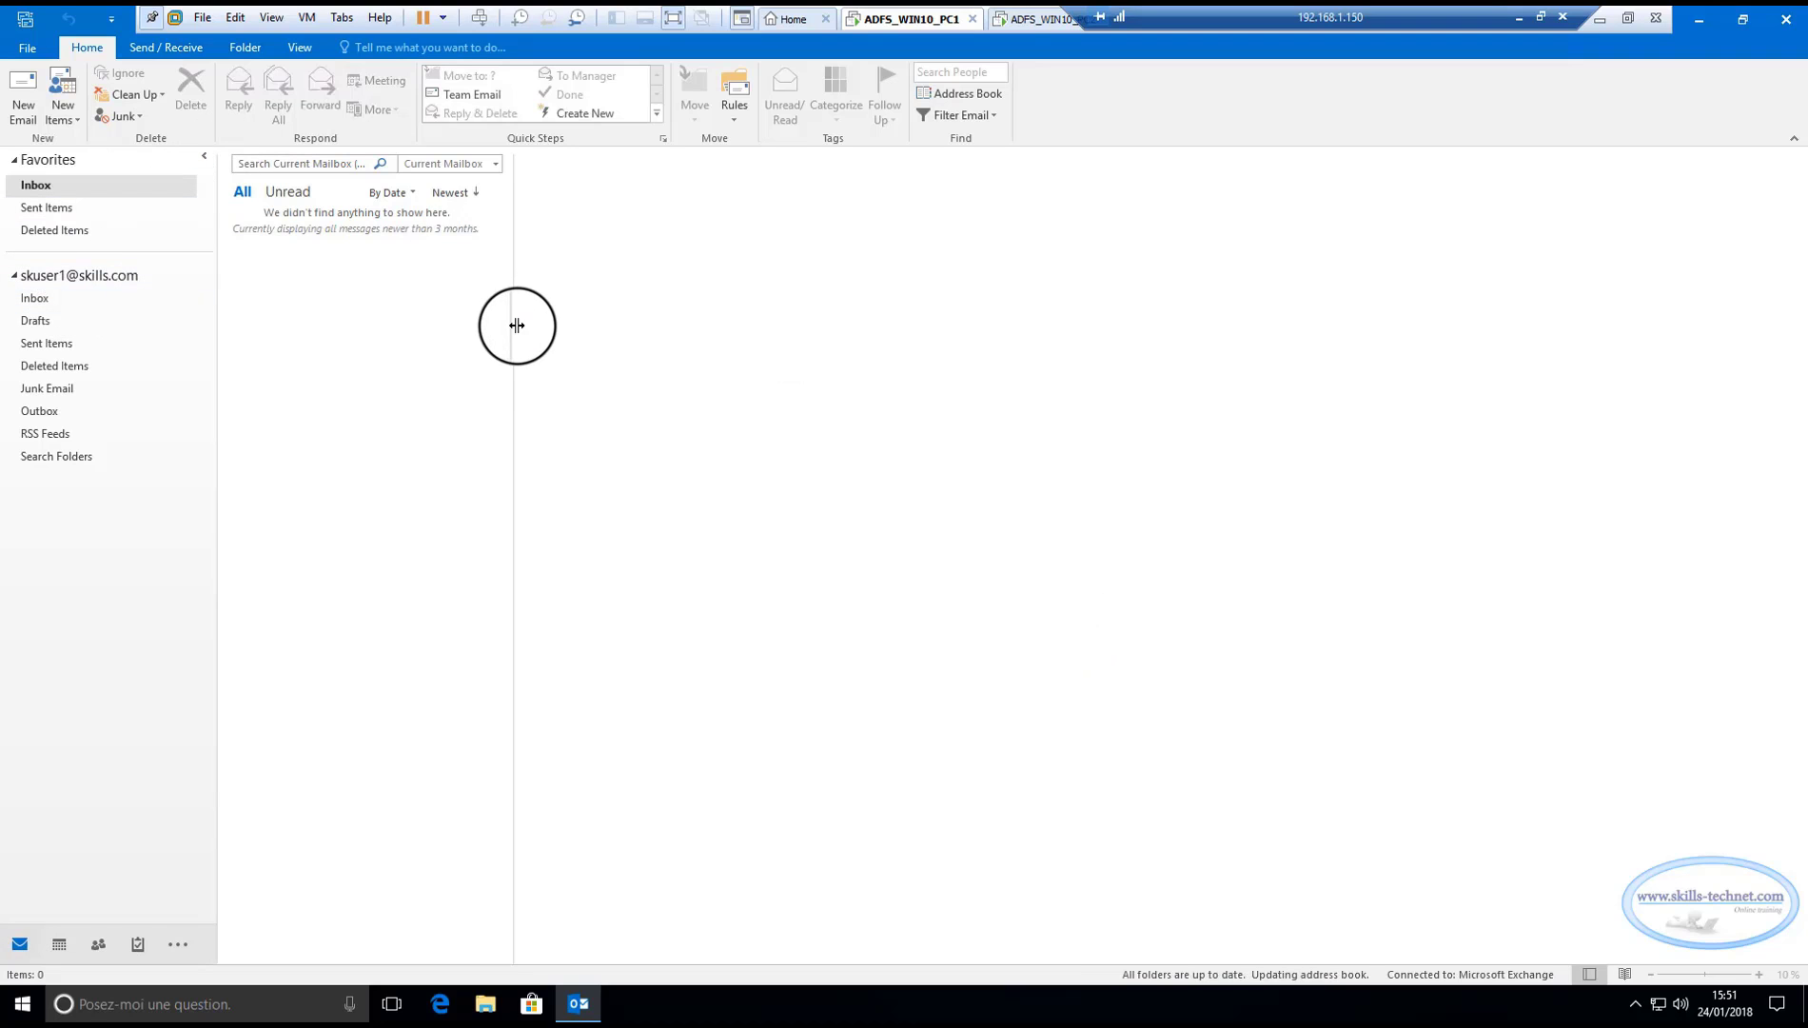
pyautogui.moveTo(517, 325); pyautogui.dragTo(561, 324)
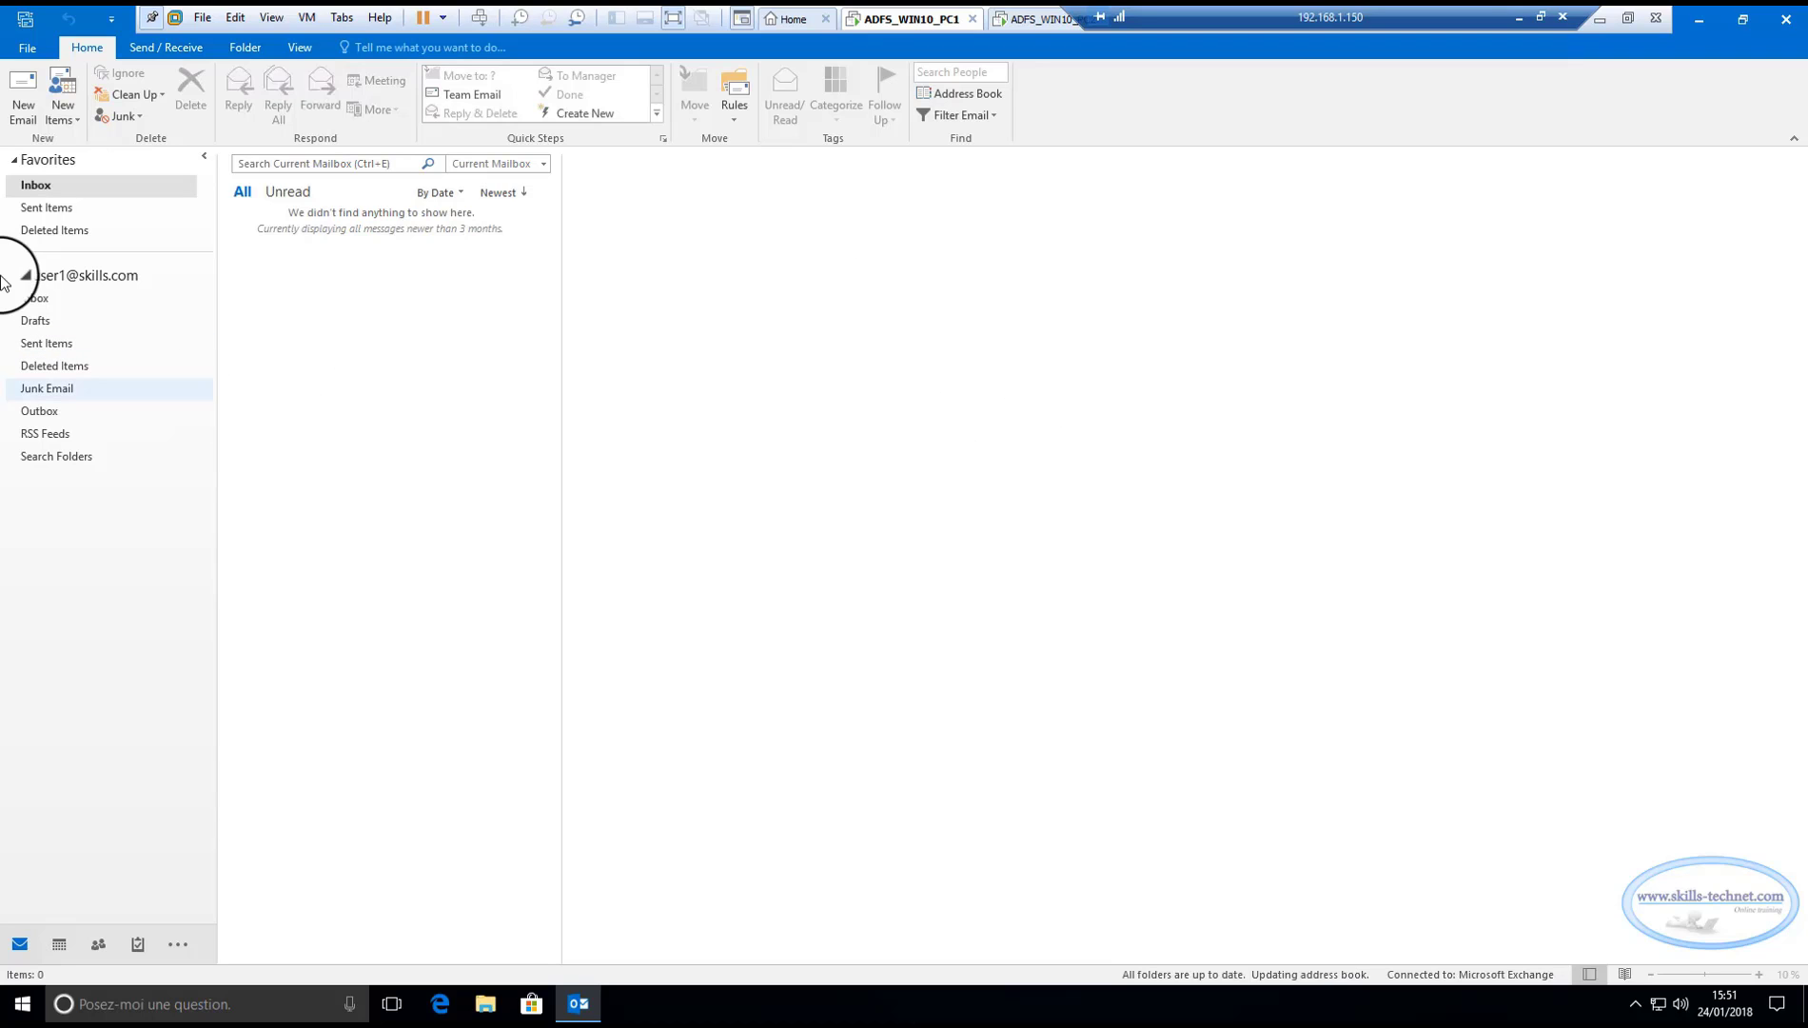
pyautogui.click(1026, 23)
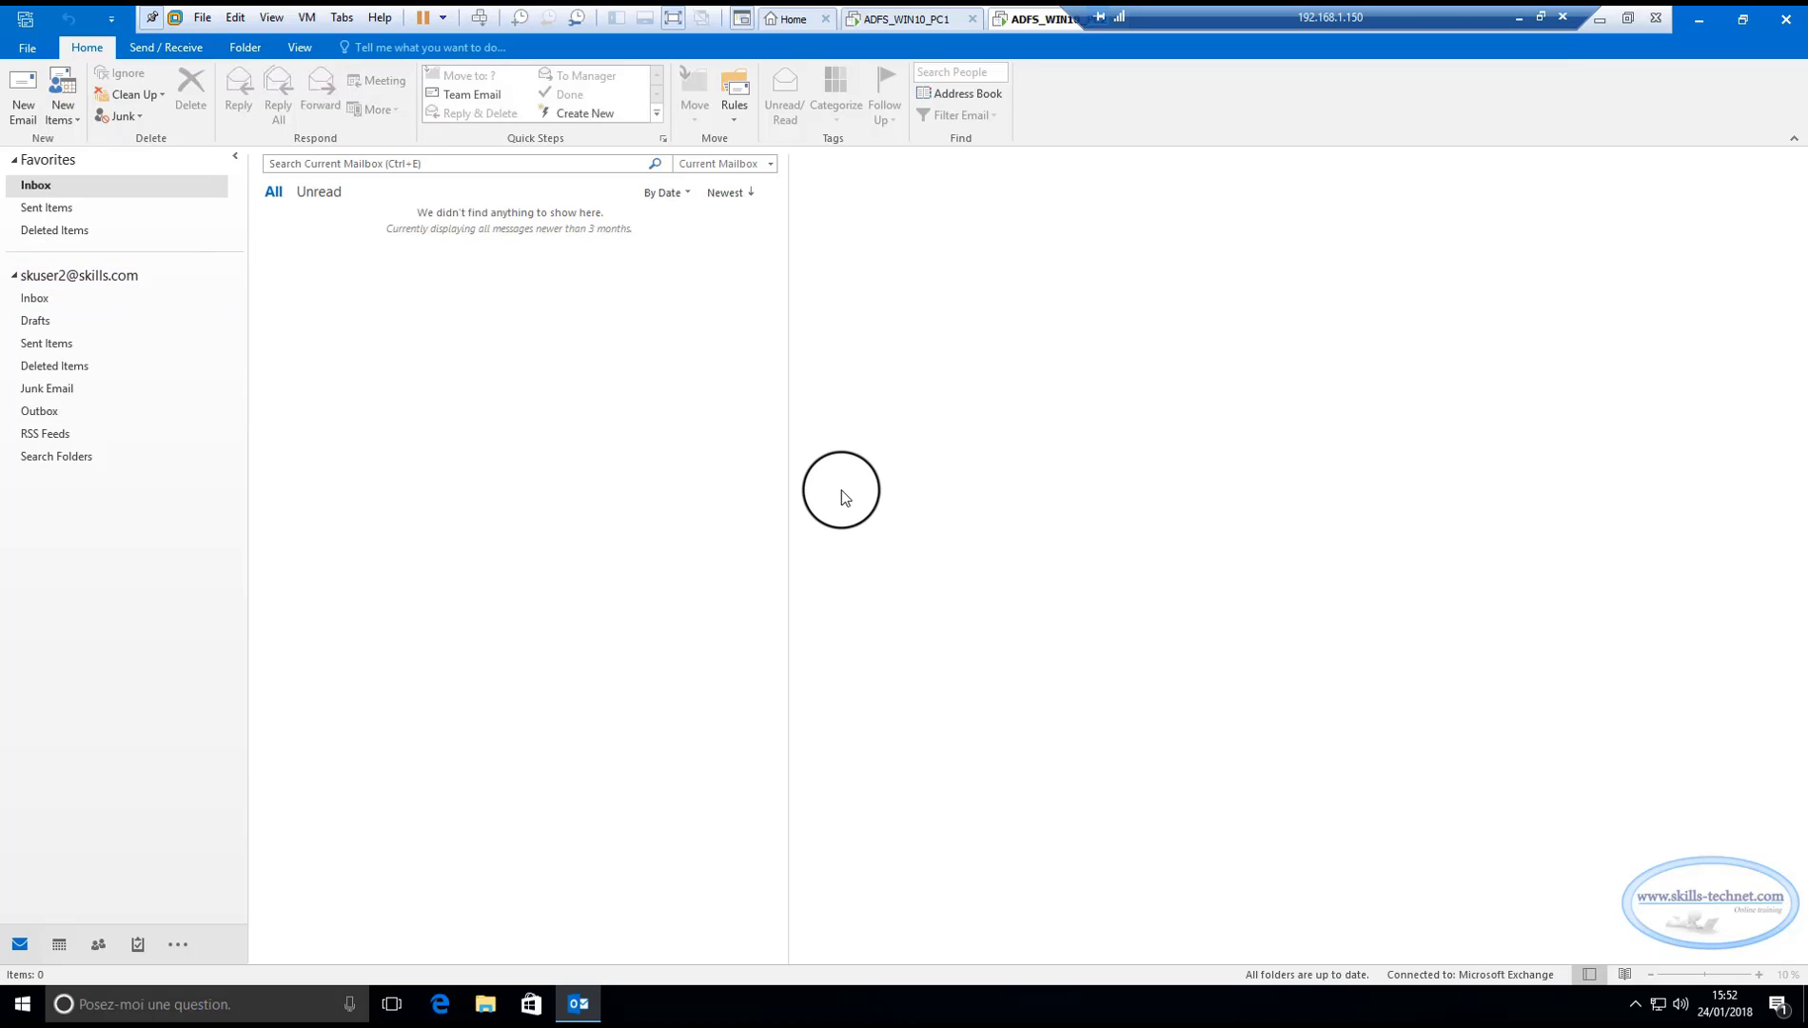
pyautogui.click(890, 19)
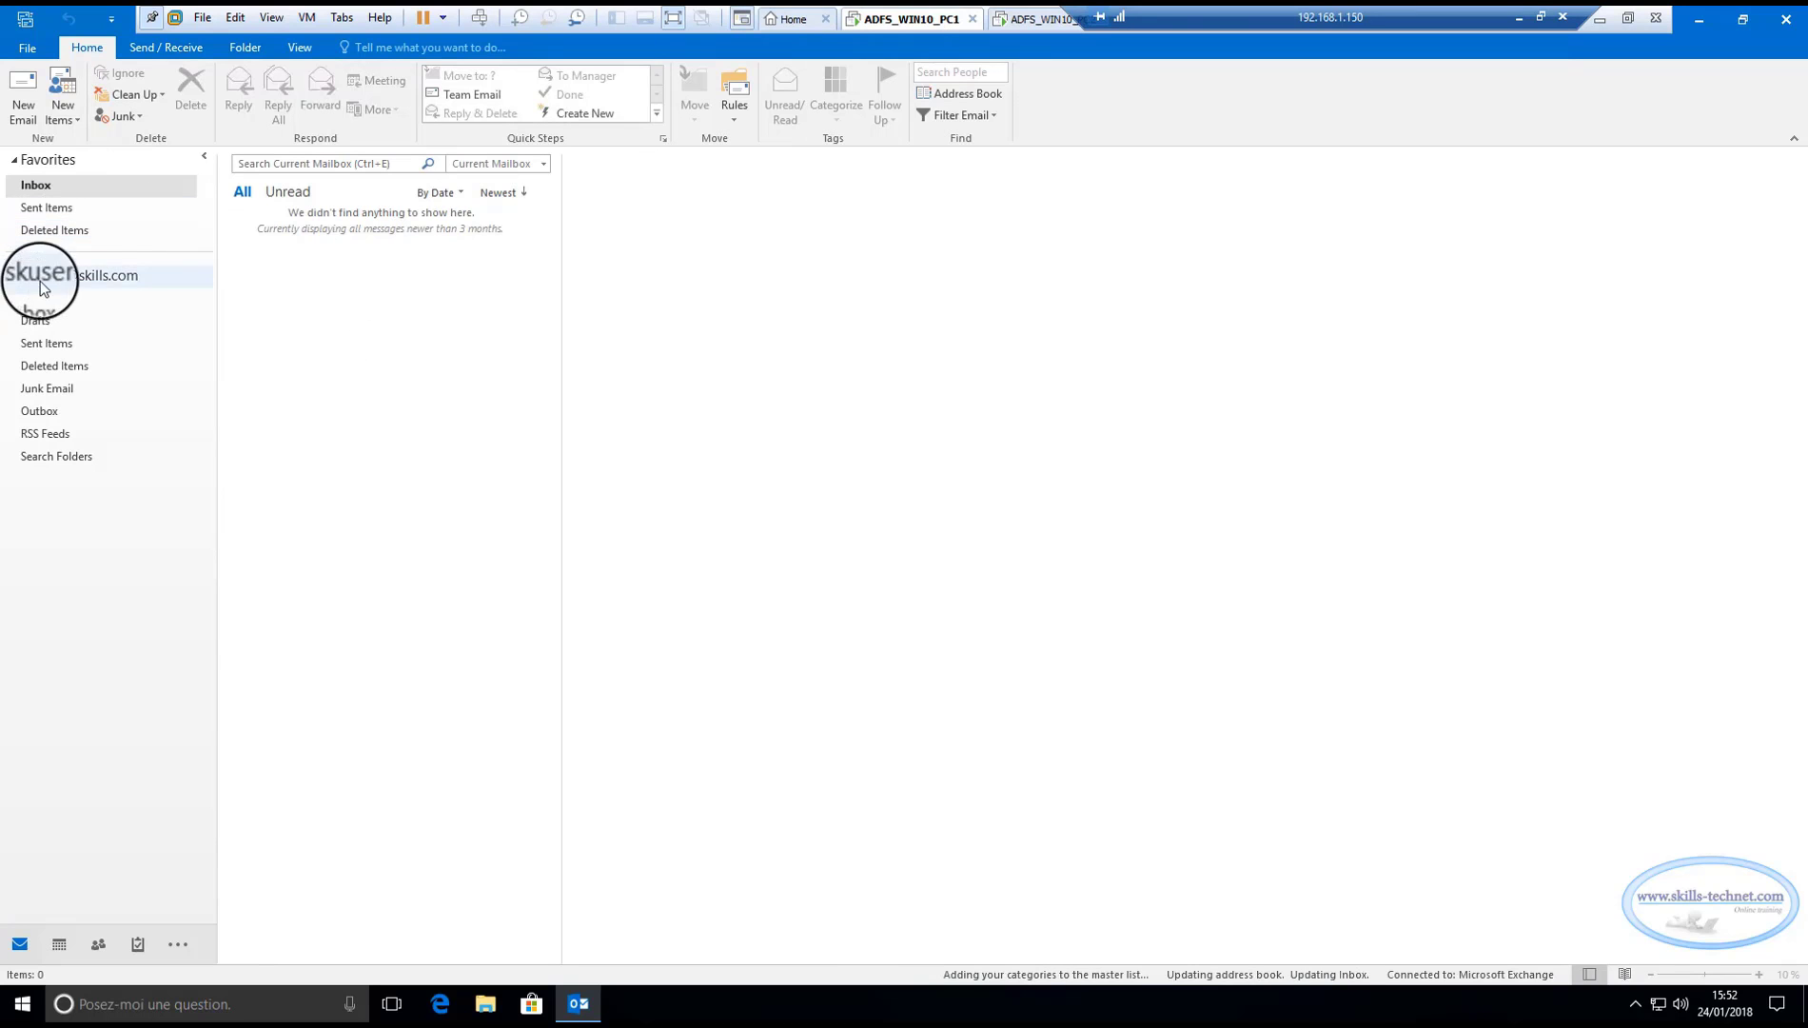
# Send a new e-mail to skuser2 with the subject 'test1 vers skuser2'.
pyautogui.click(23, 95)
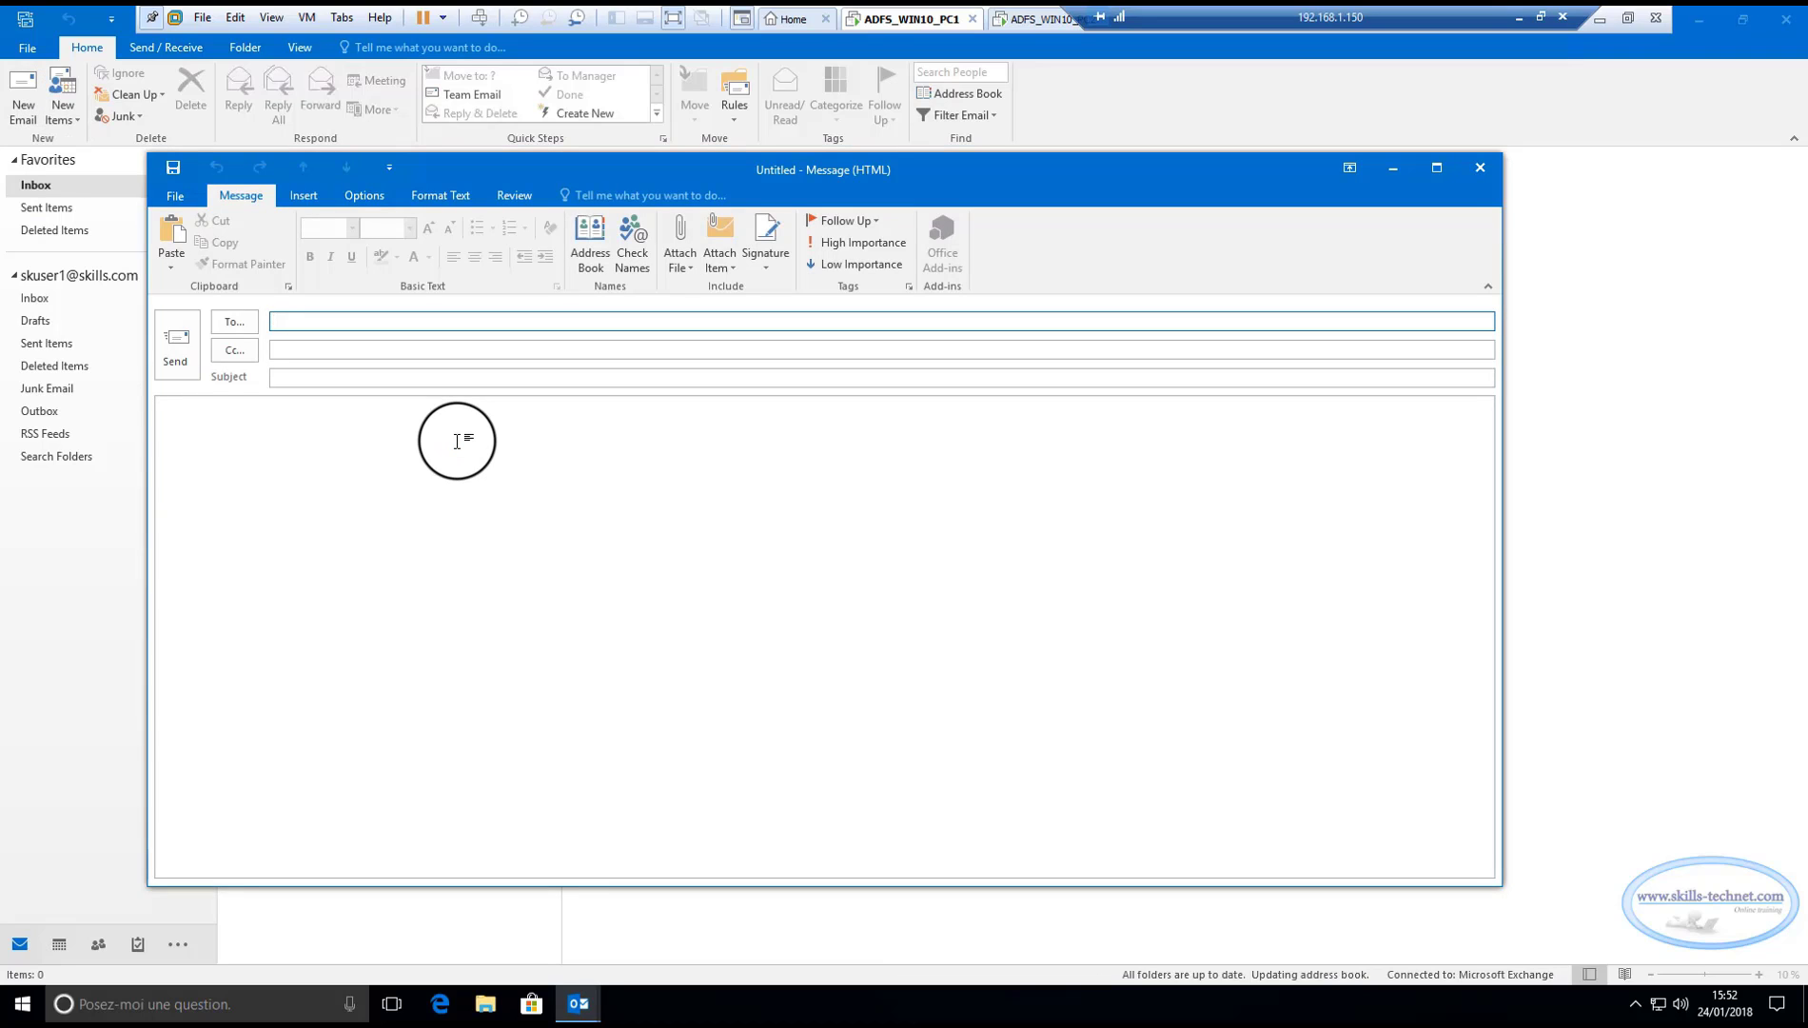
pyautogui.write('skuser2')
pyautogui.click(322, 376)
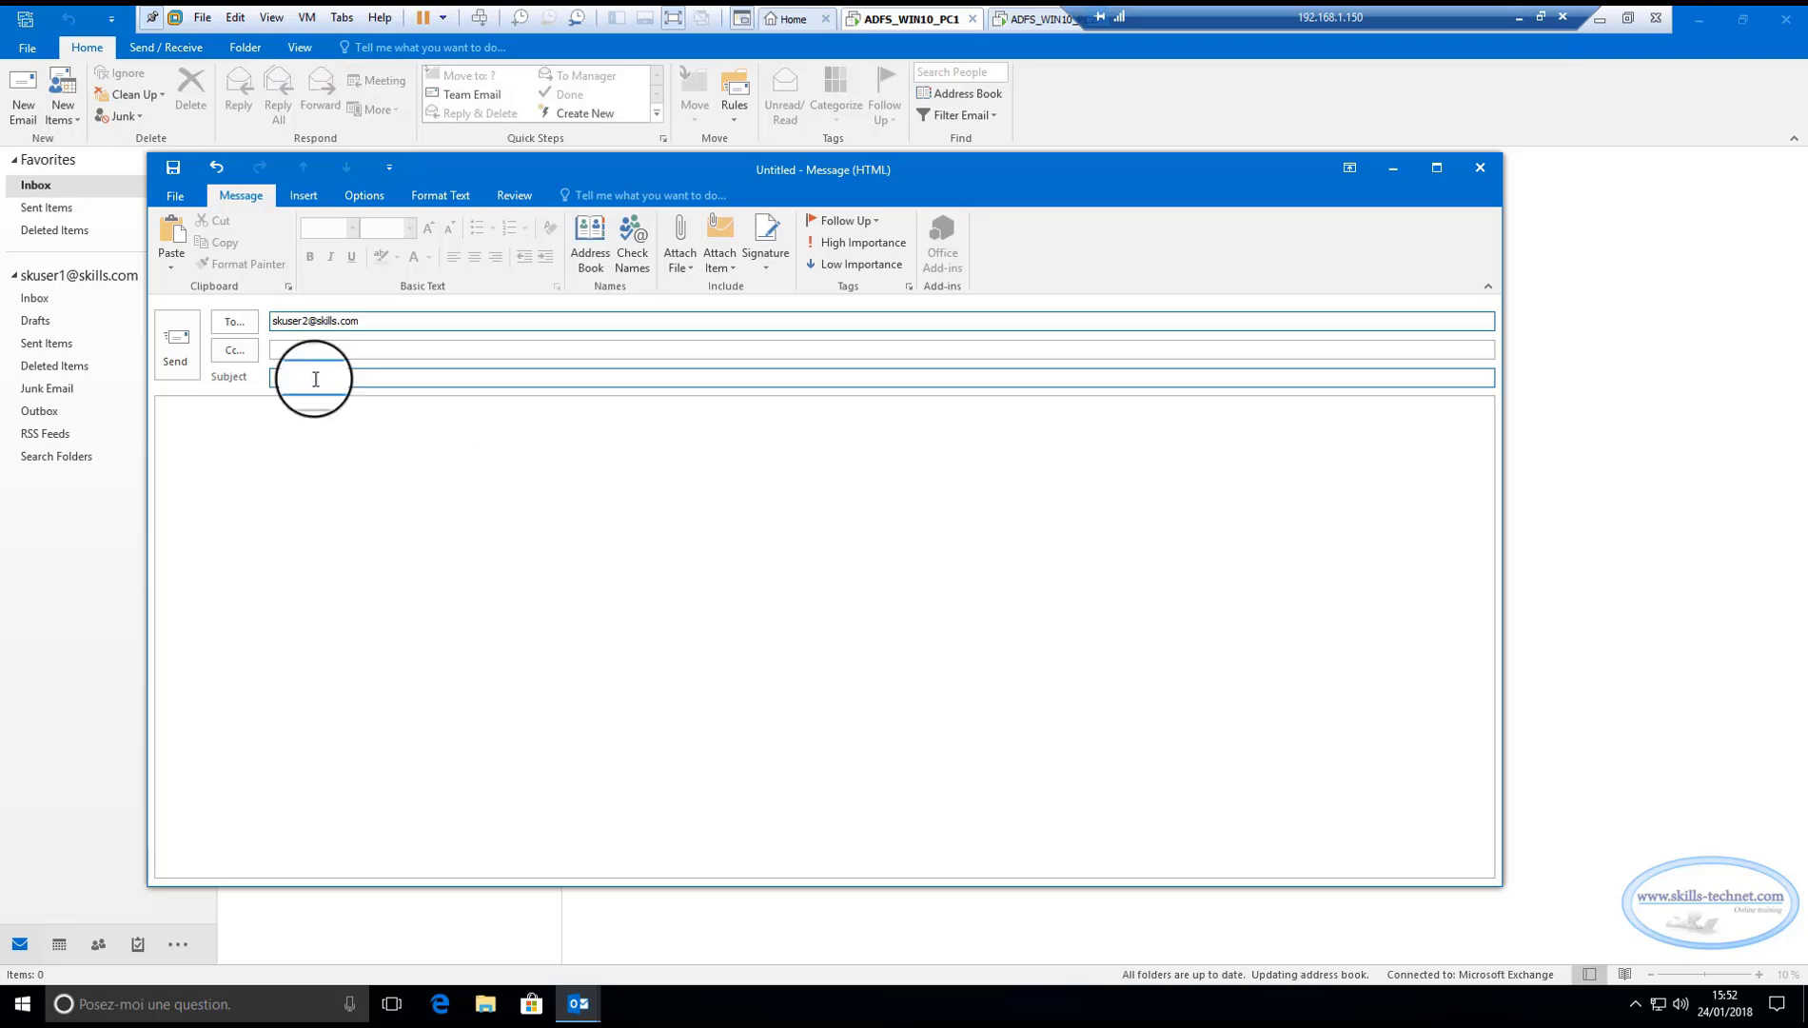
pyautogui.write('test')
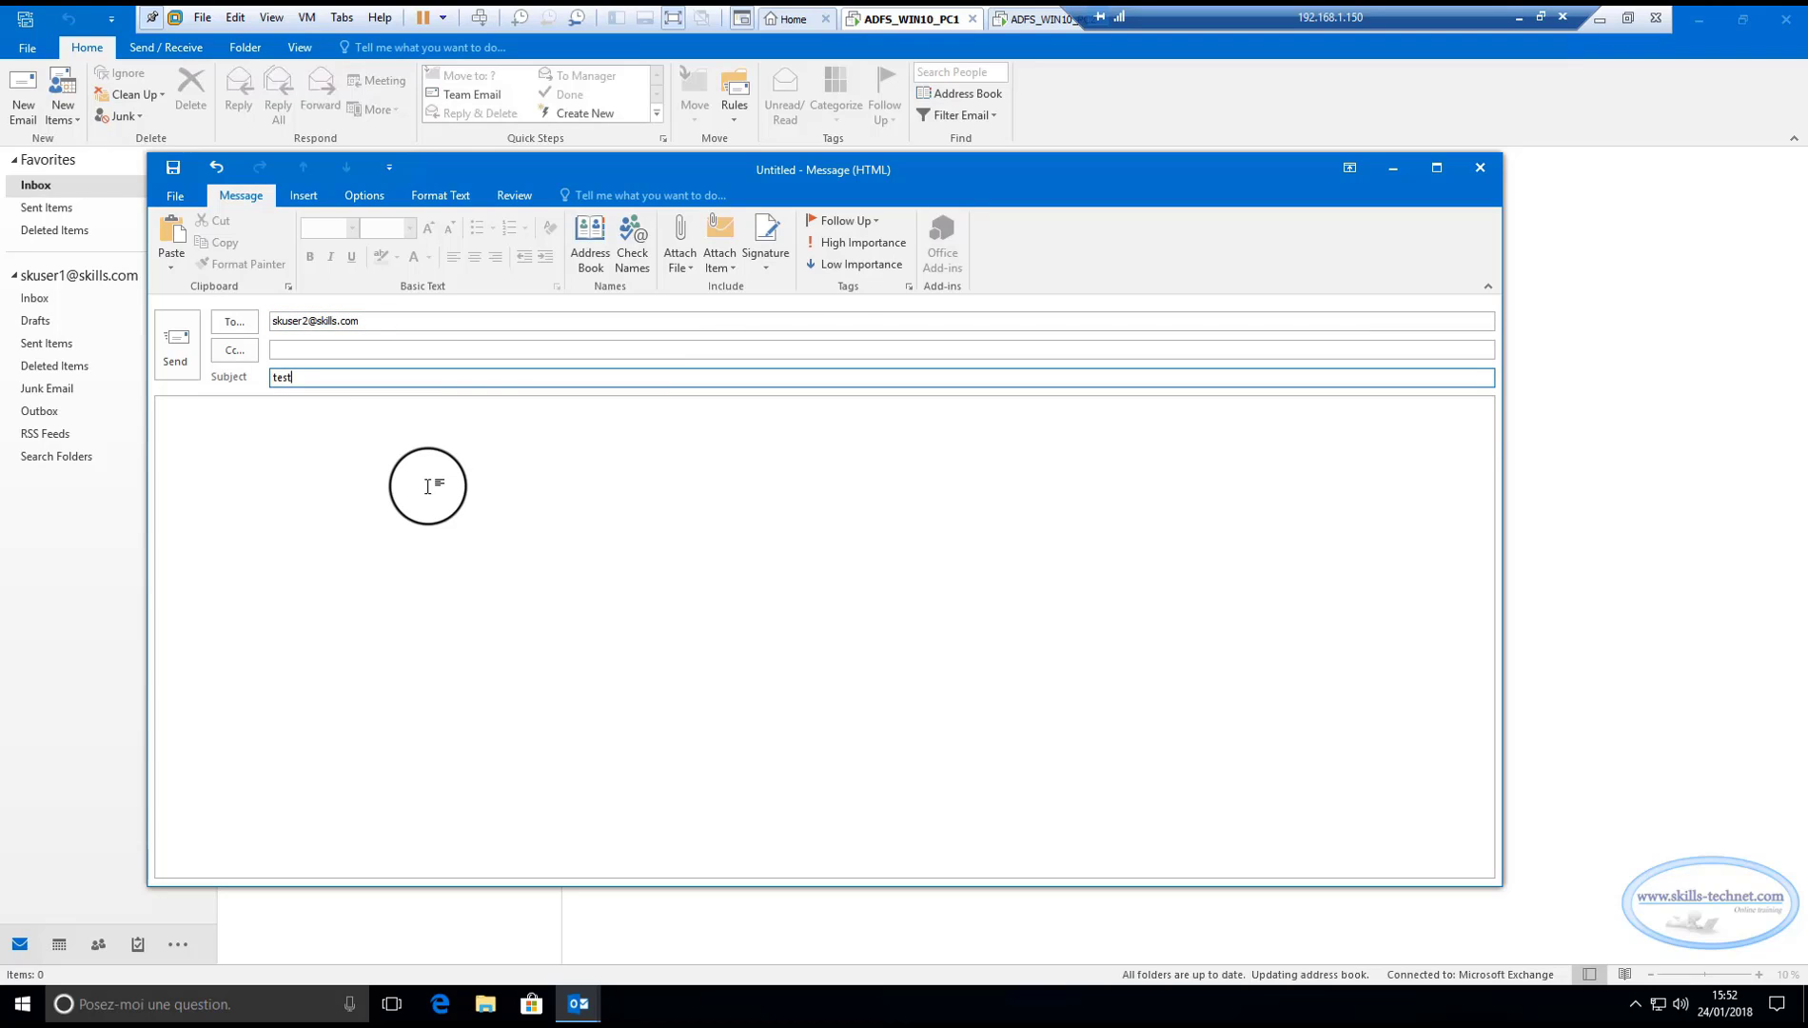
pyautogui.write('1 vers skuser2')
pyautogui.click(180, 350)
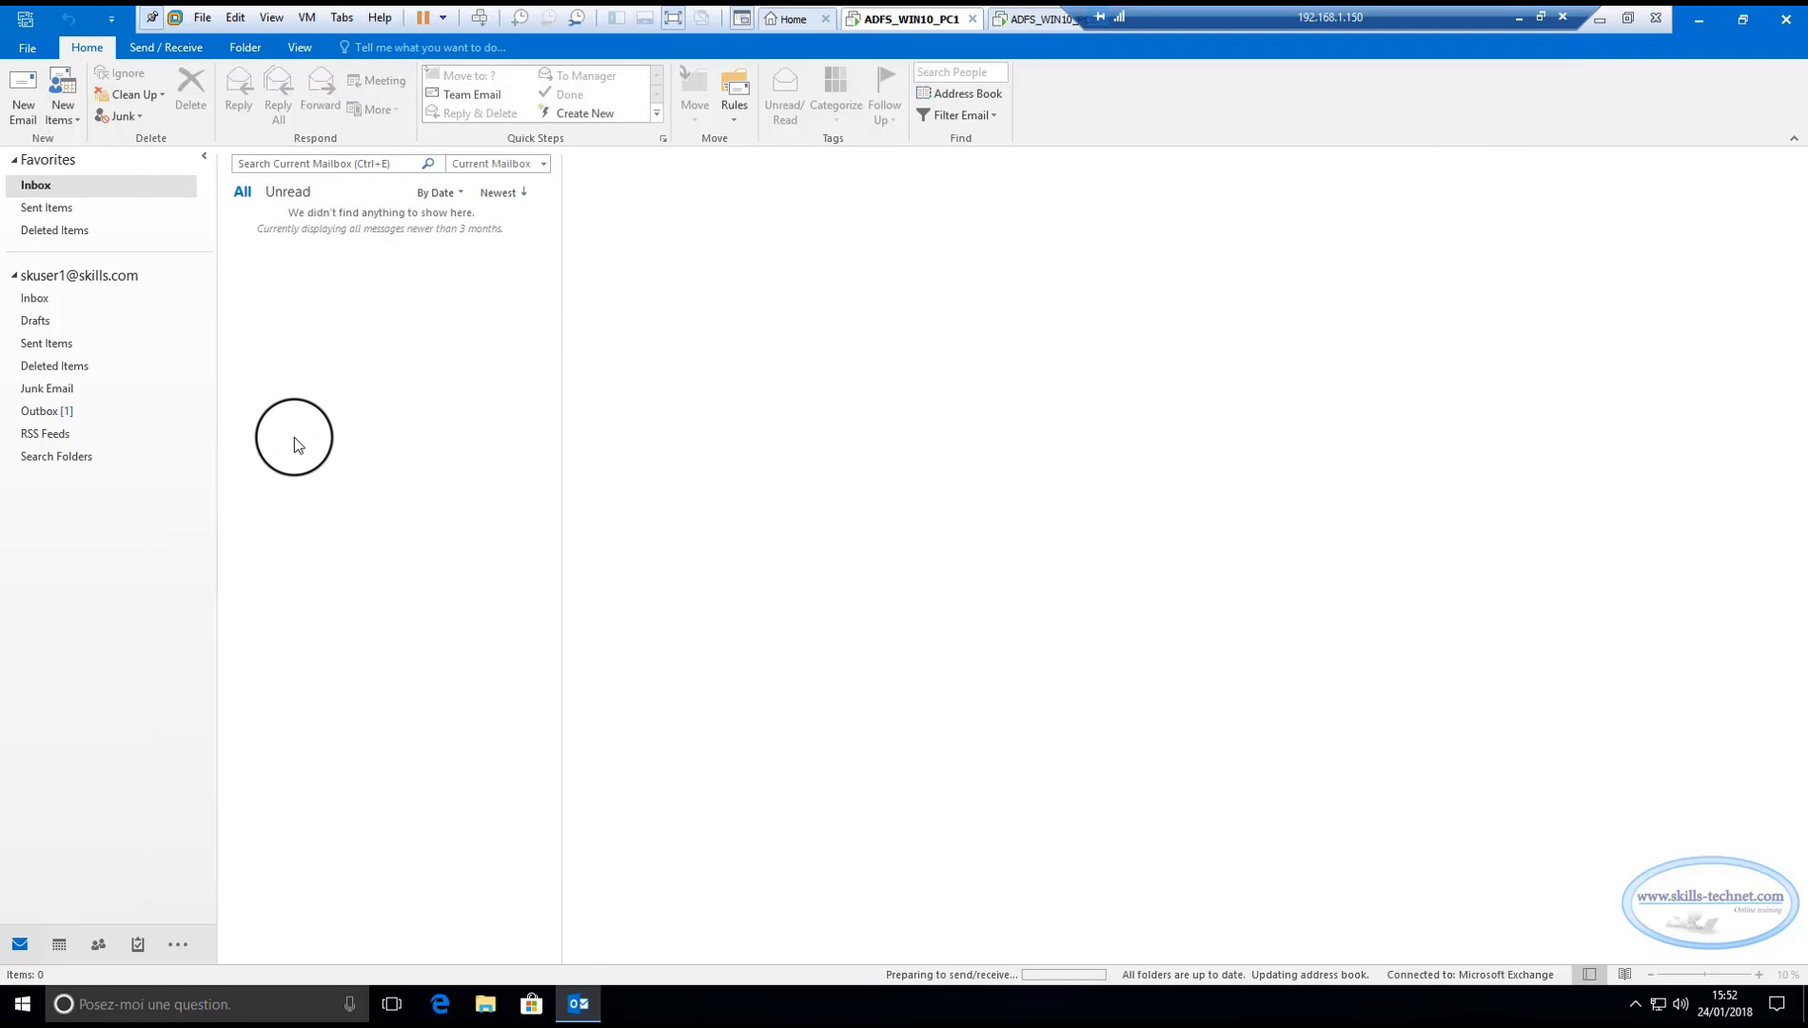
# On the second client, widen the panes and run Update Folder to fetch new mail.
pyautogui.click(1040, 19)
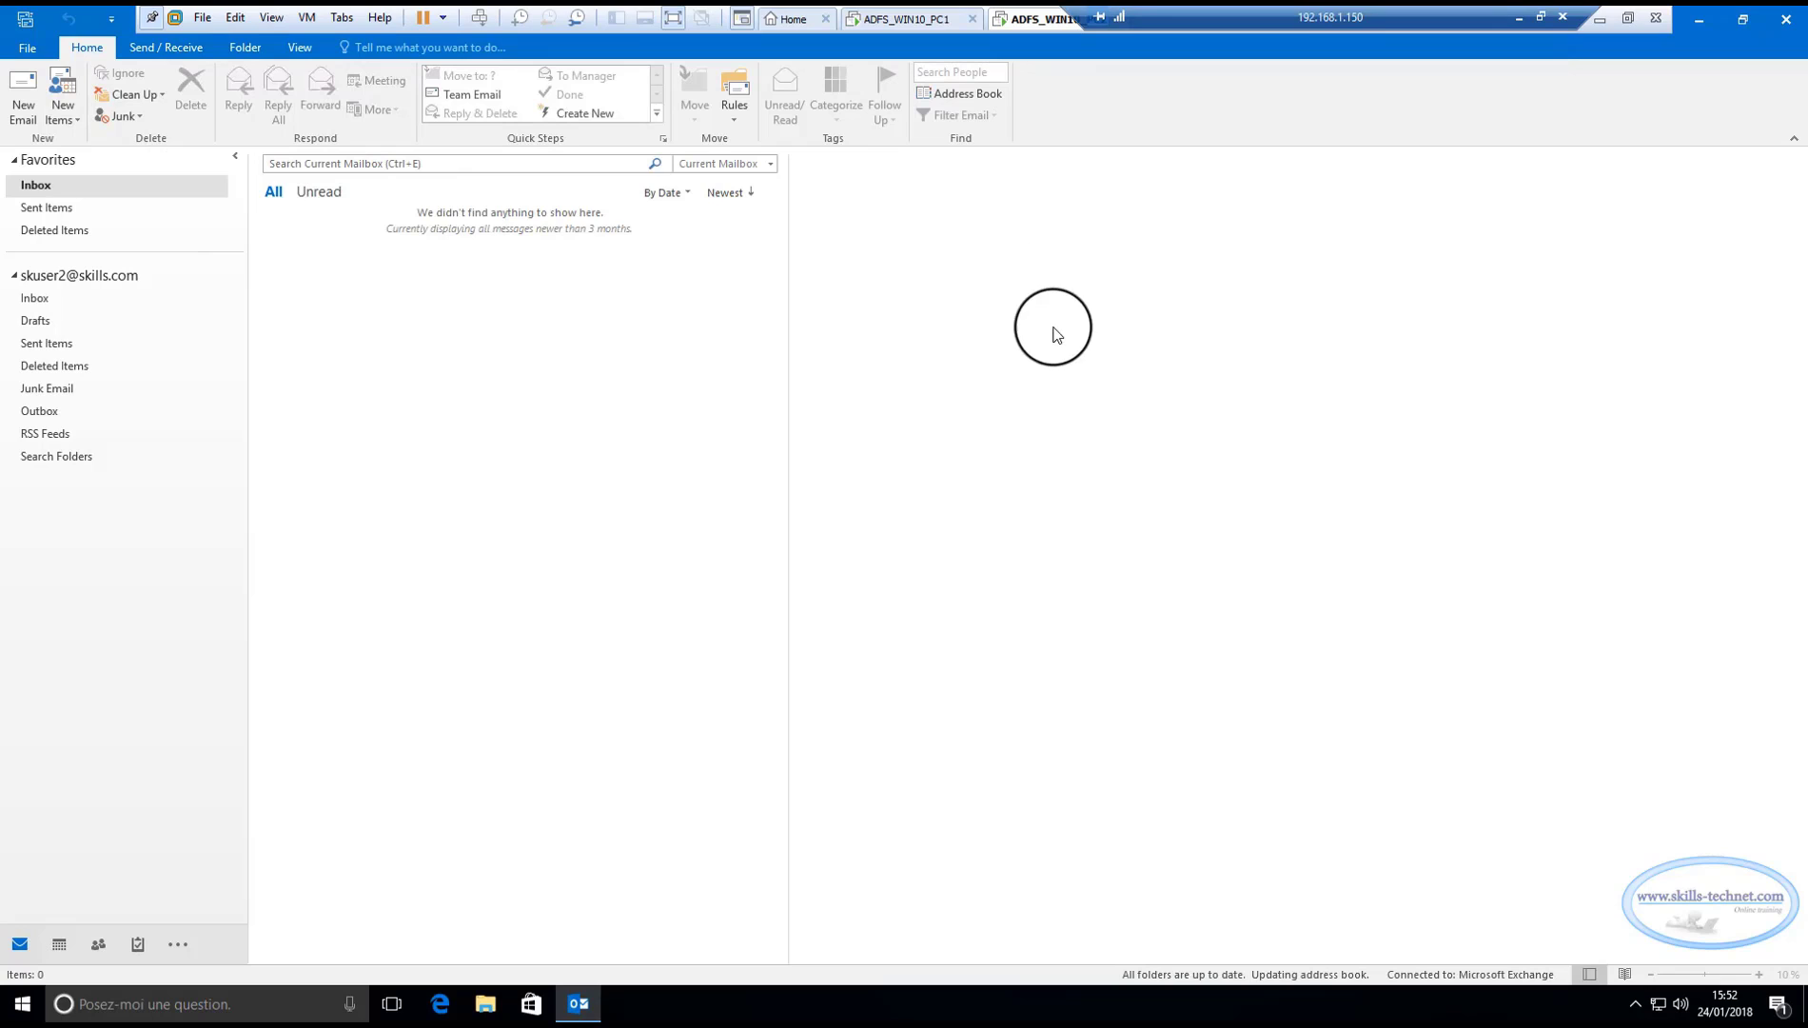
pyautogui.moveTo(788, 355); pyautogui.dragTo(798, 356)
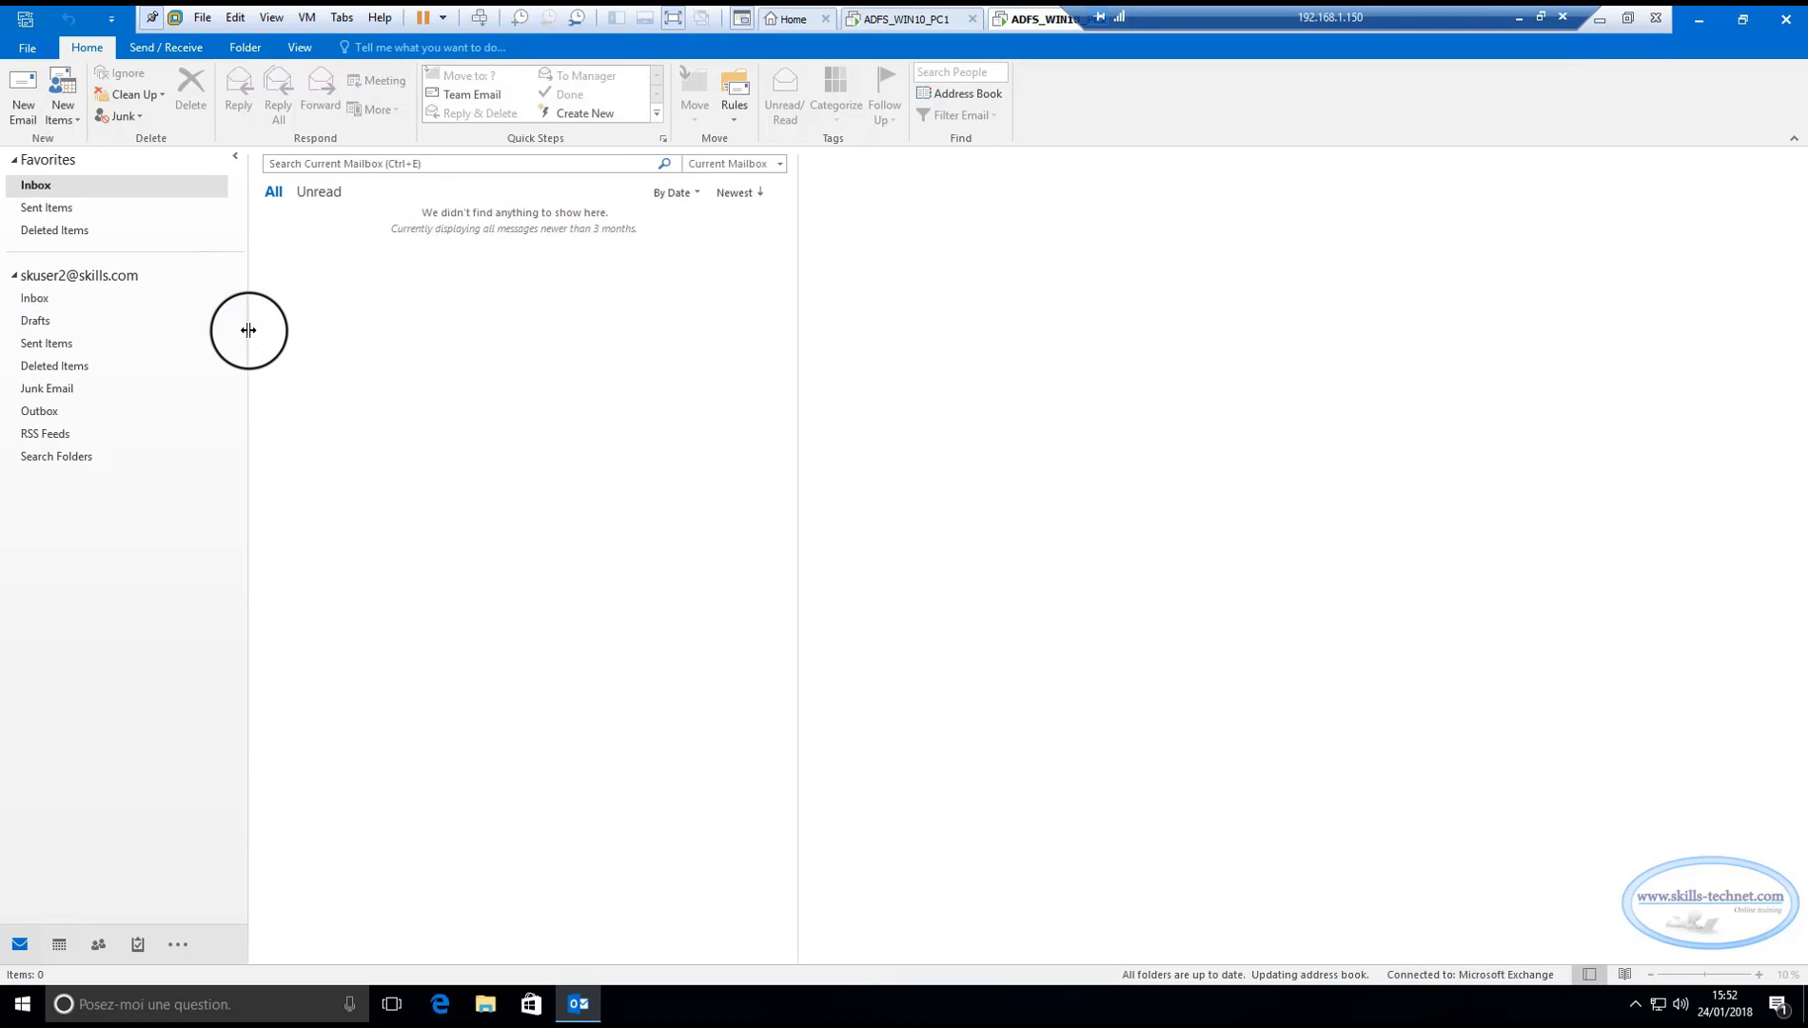
pyautogui.moveTo(248, 330); pyautogui.dragTo(267, 328)
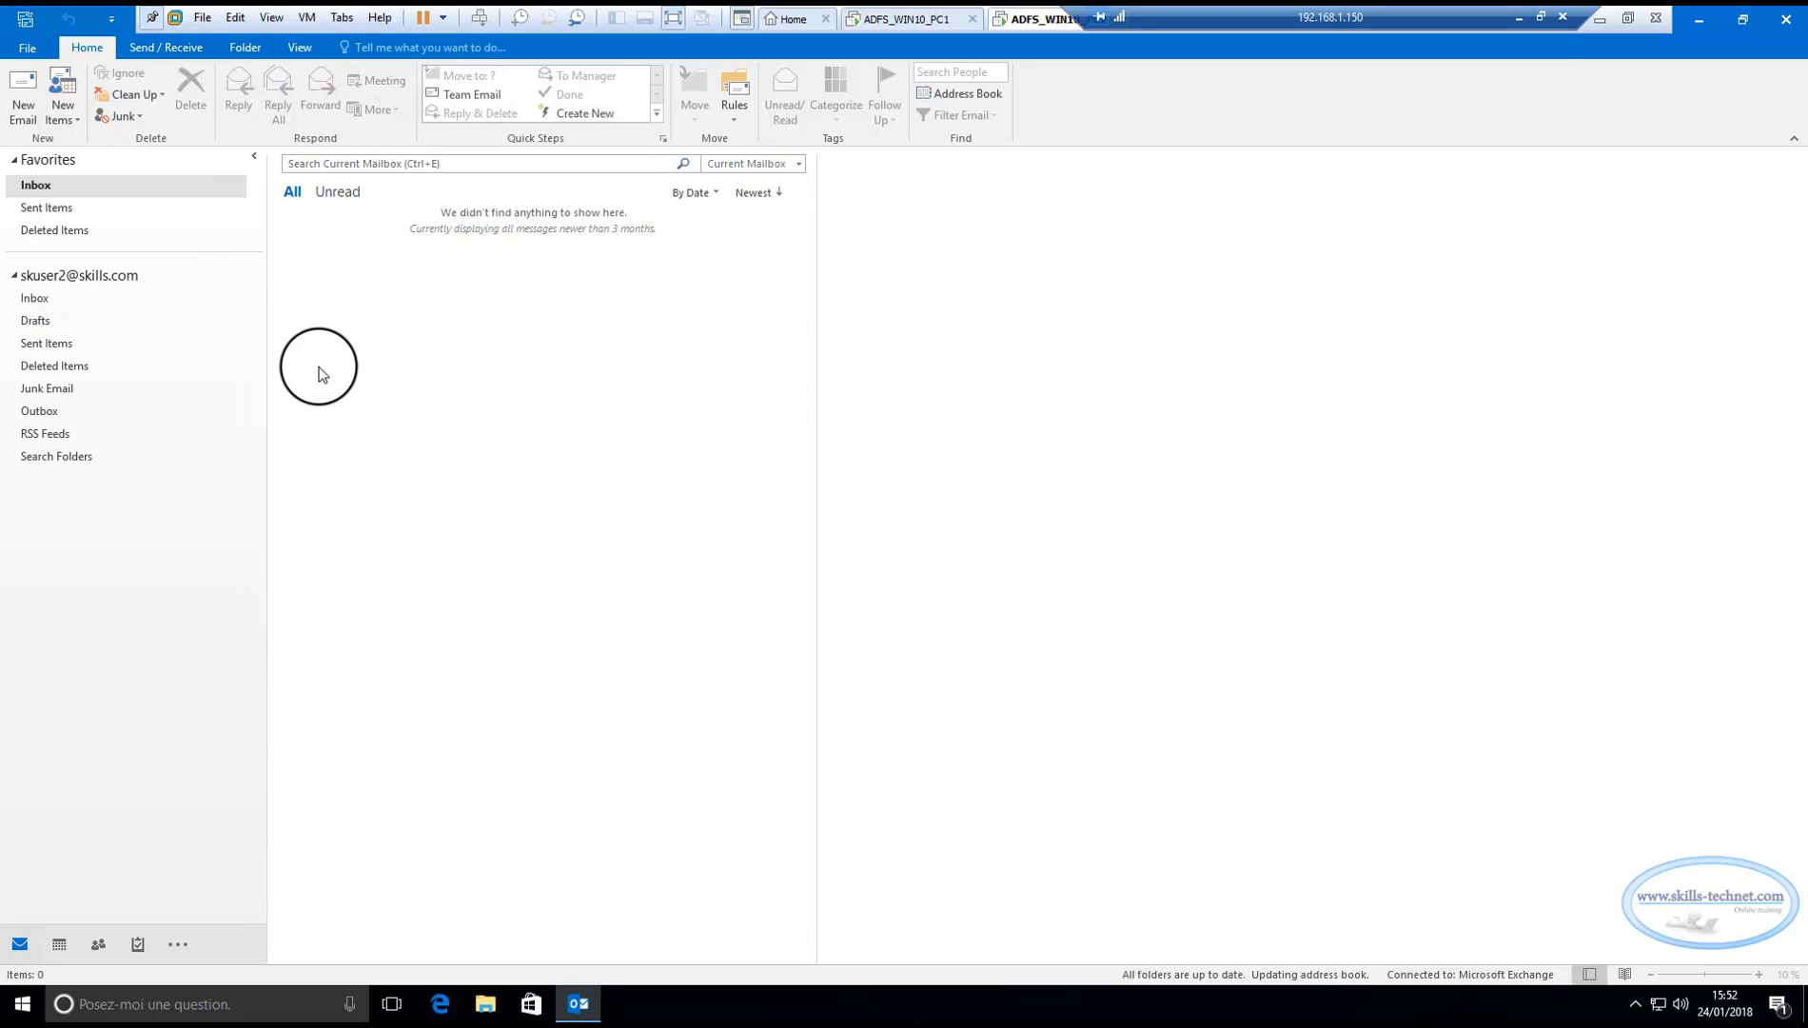
pyautogui.click(174, 48)
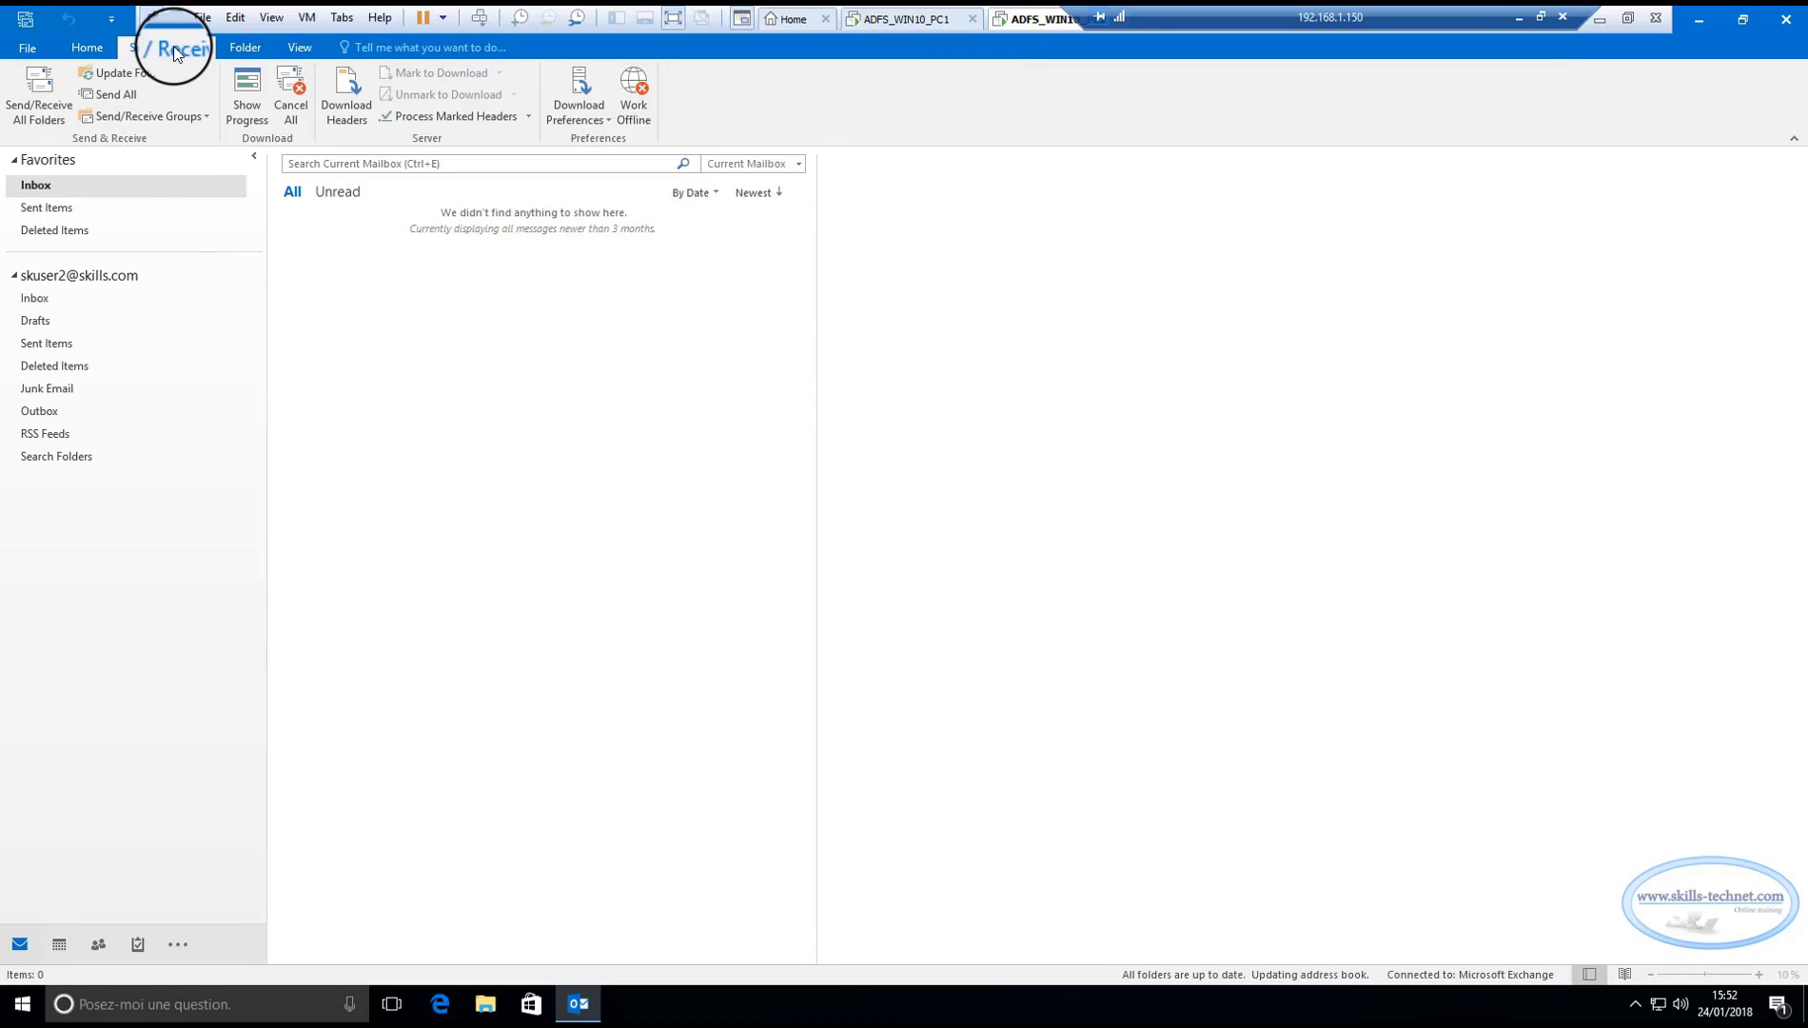
pyautogui.click(113, 76)
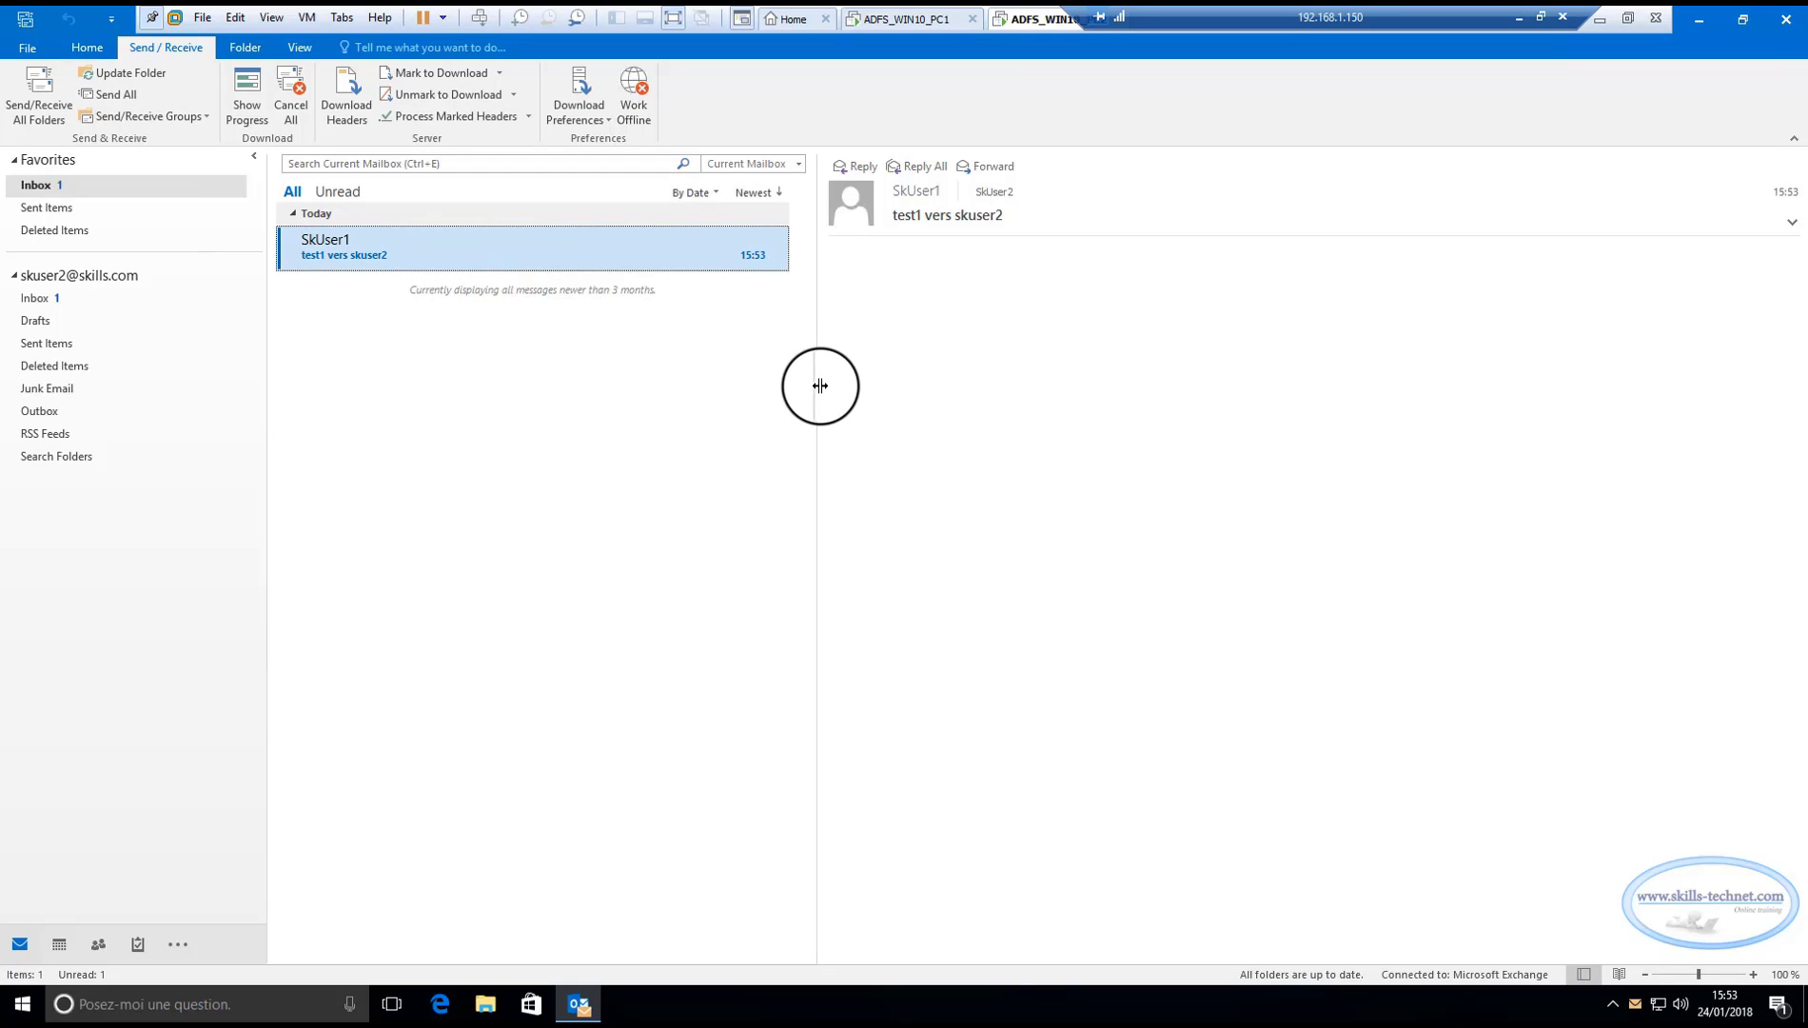
pyautogui.moveTo(816, 385); pyautogui.dragTo(819, 384)
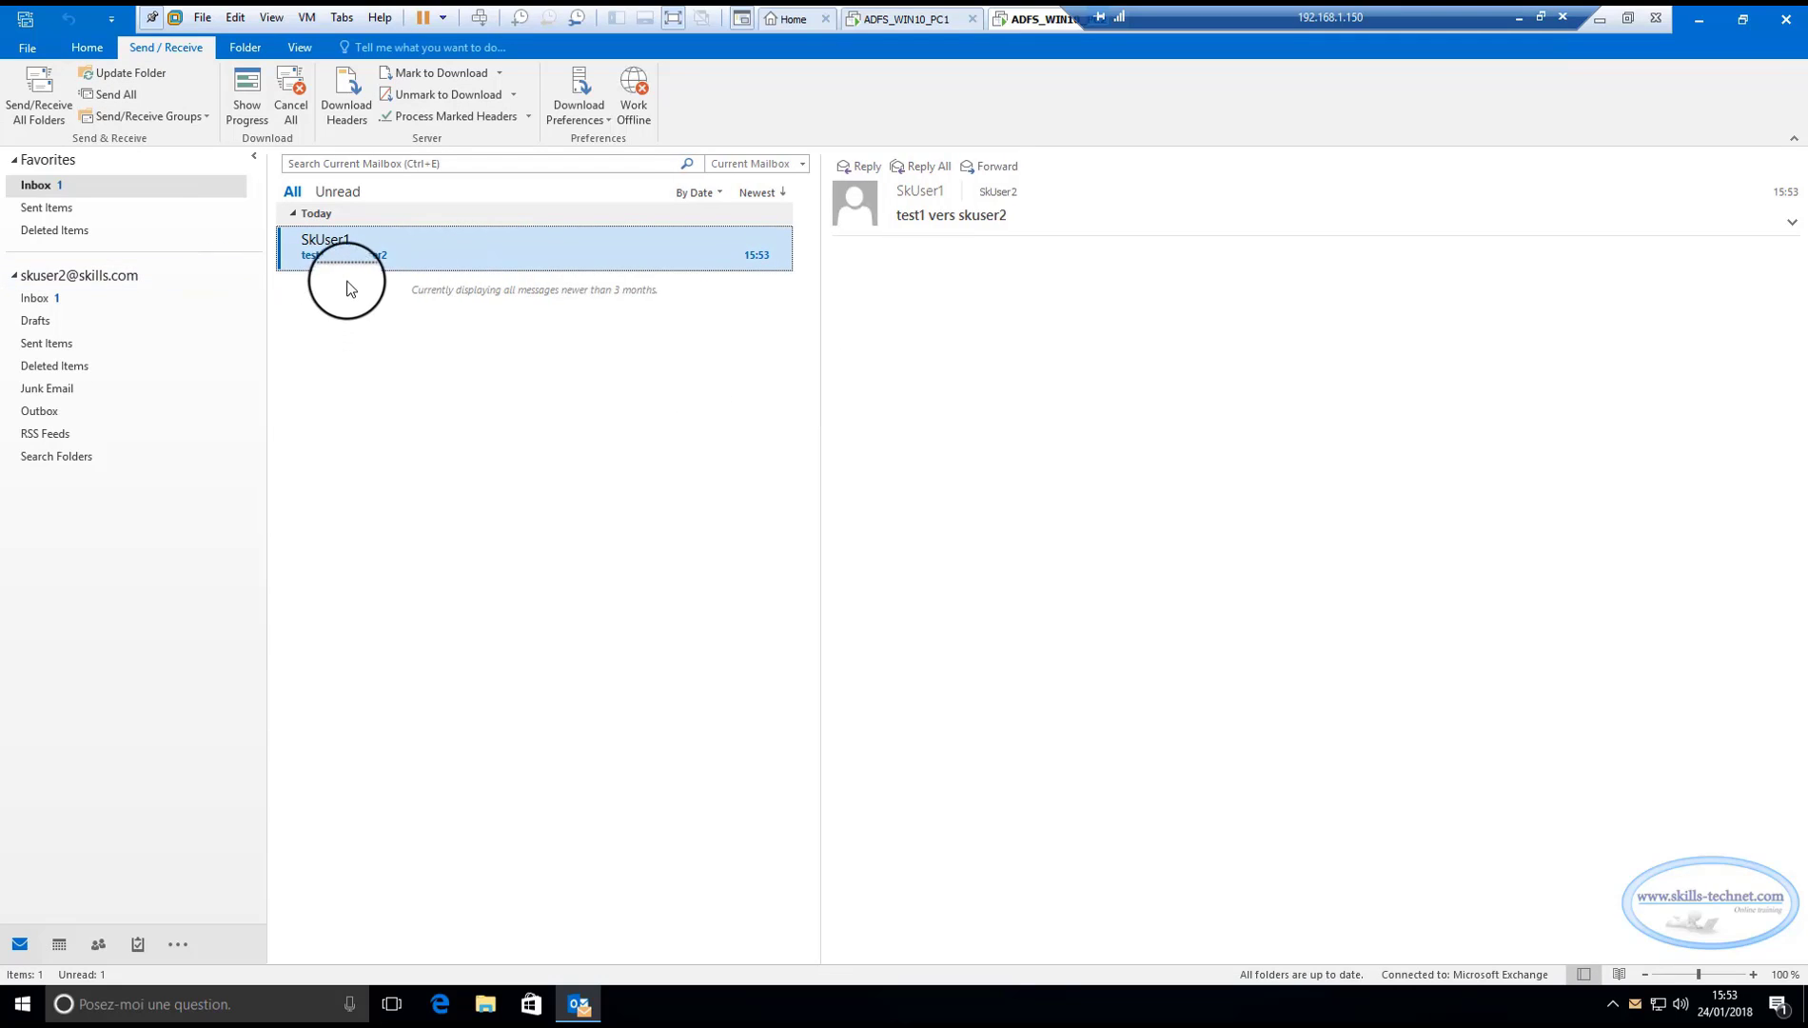
# Reply 'REPONSE' to the 'test1 vers skuser2' message and return to the first client.
pyautogui.doubleClick(350, 248)
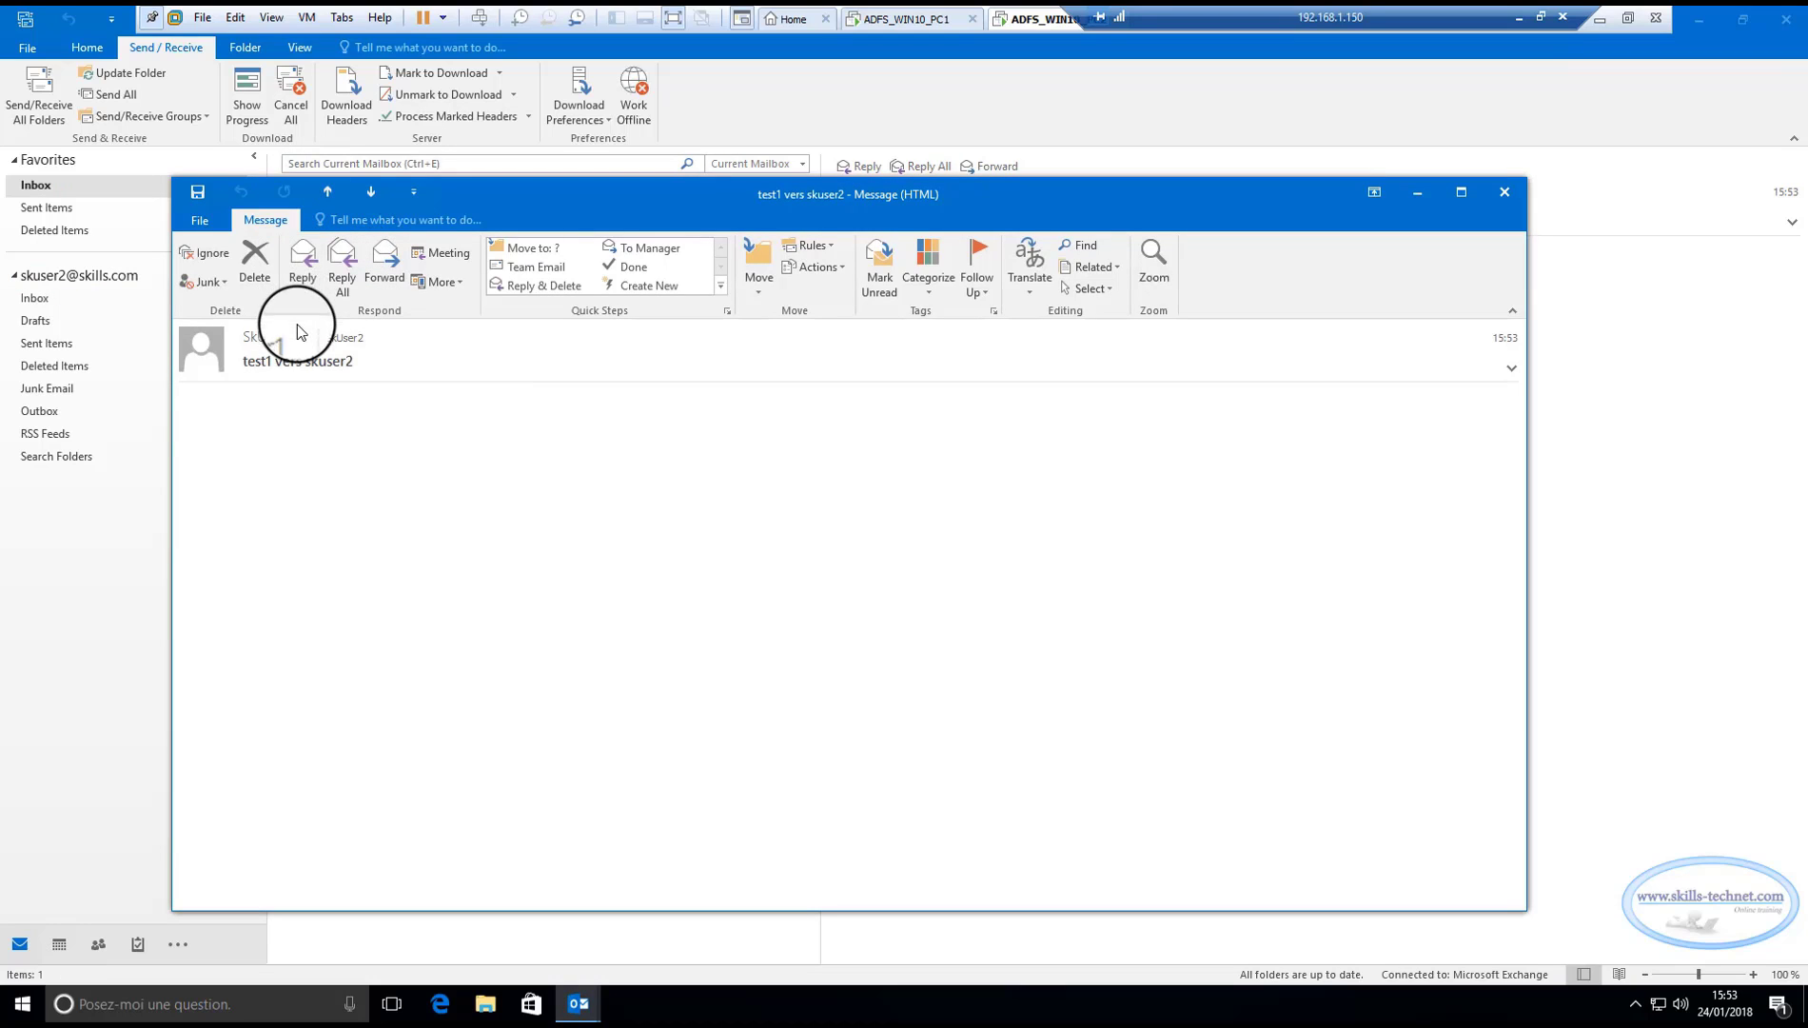
pyautogui.click(299, 261)
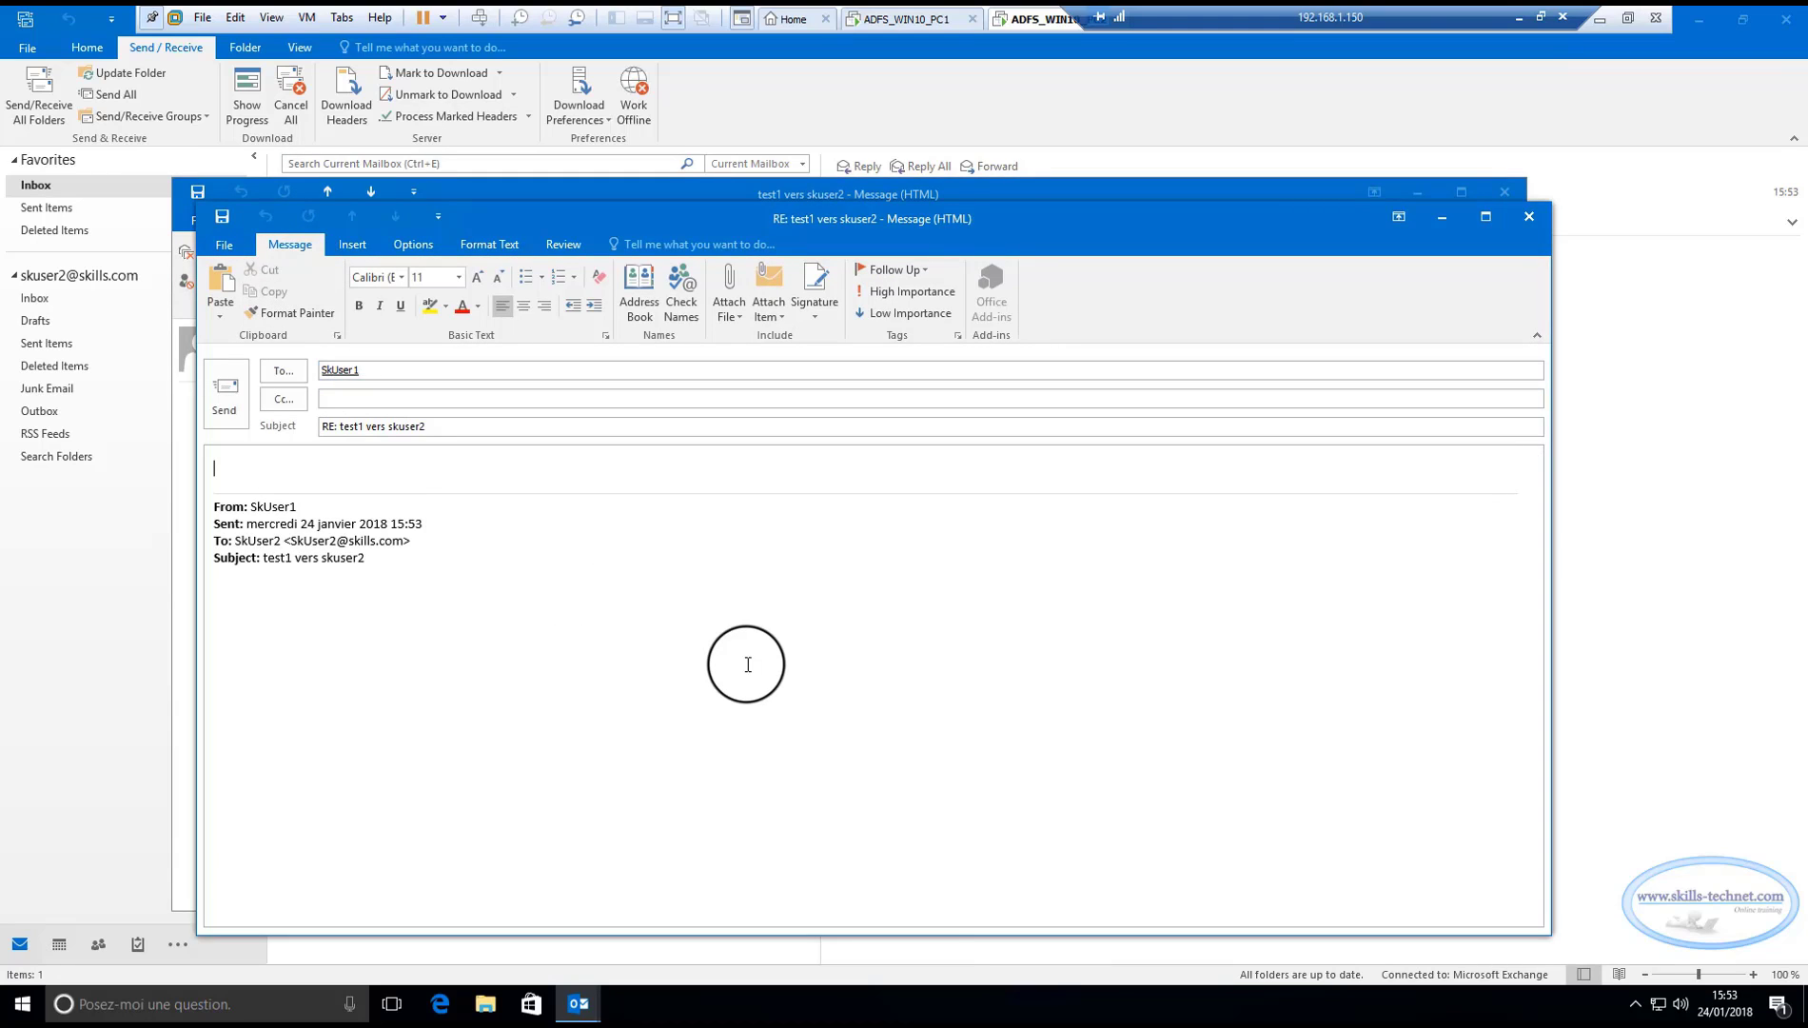
pyautogui.write('REPONSE')
pyautogui.click(224, 395)
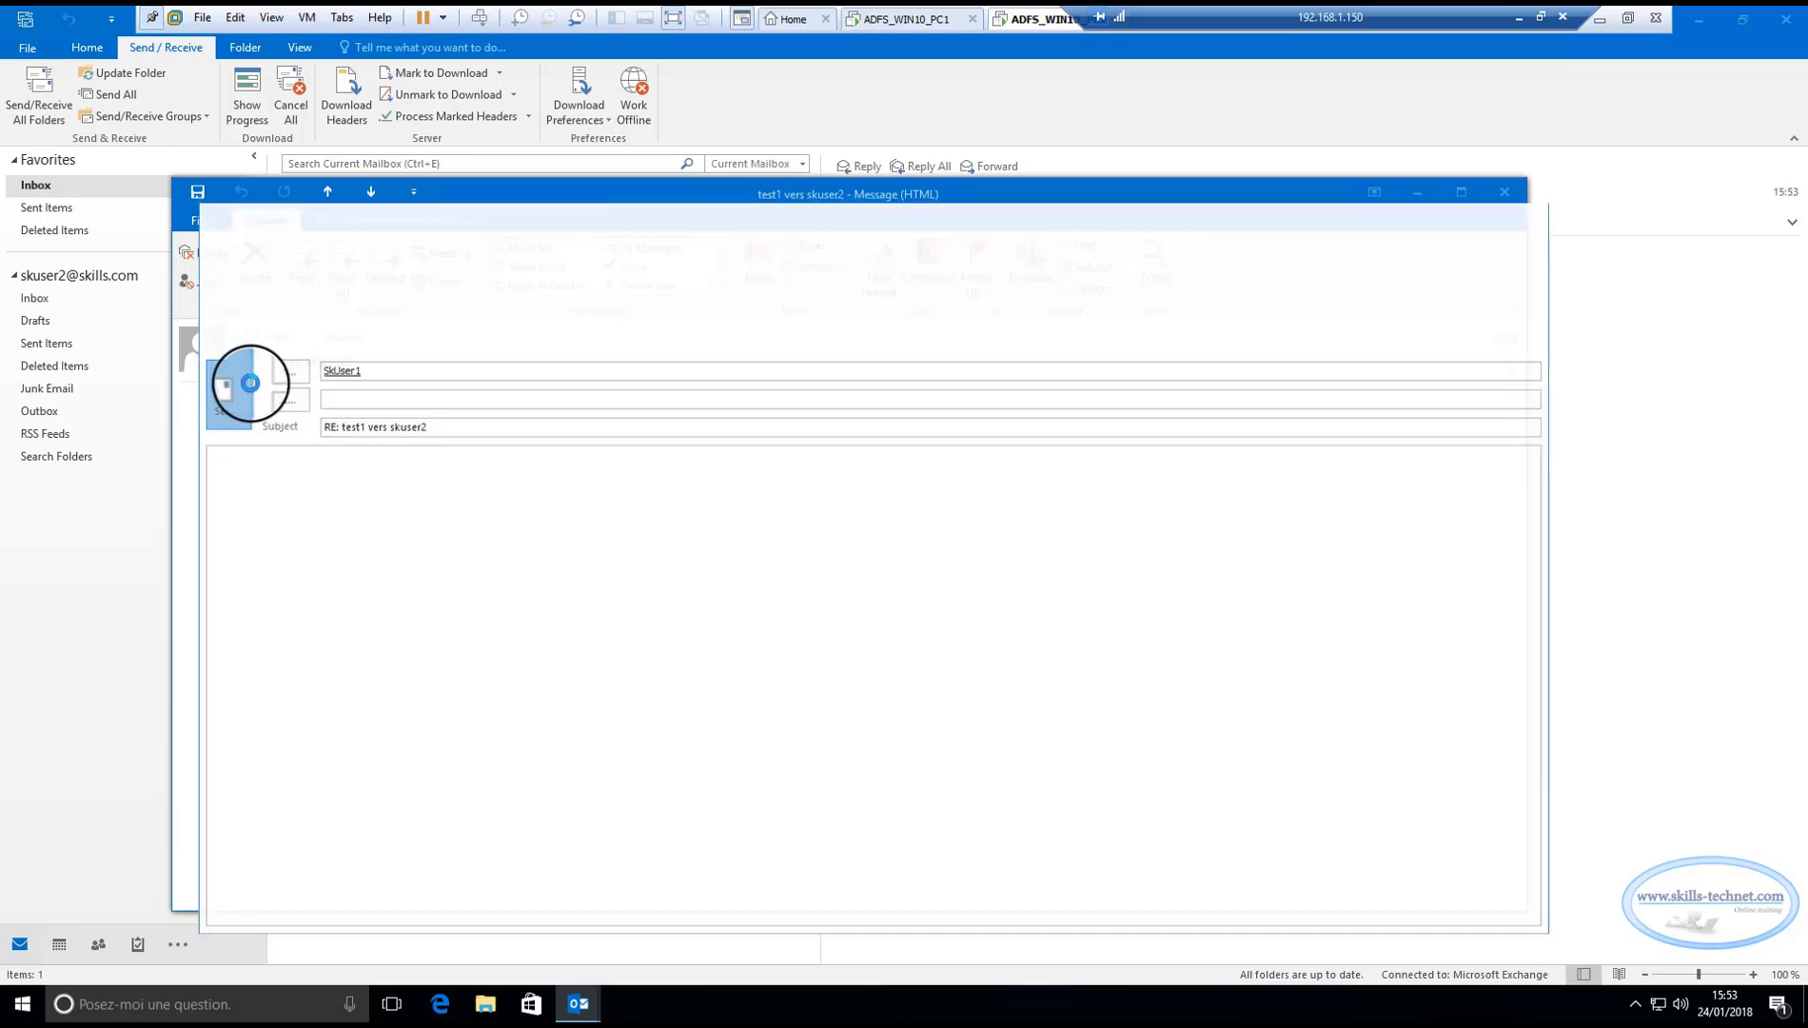
pyautogui.click(1494, 202)
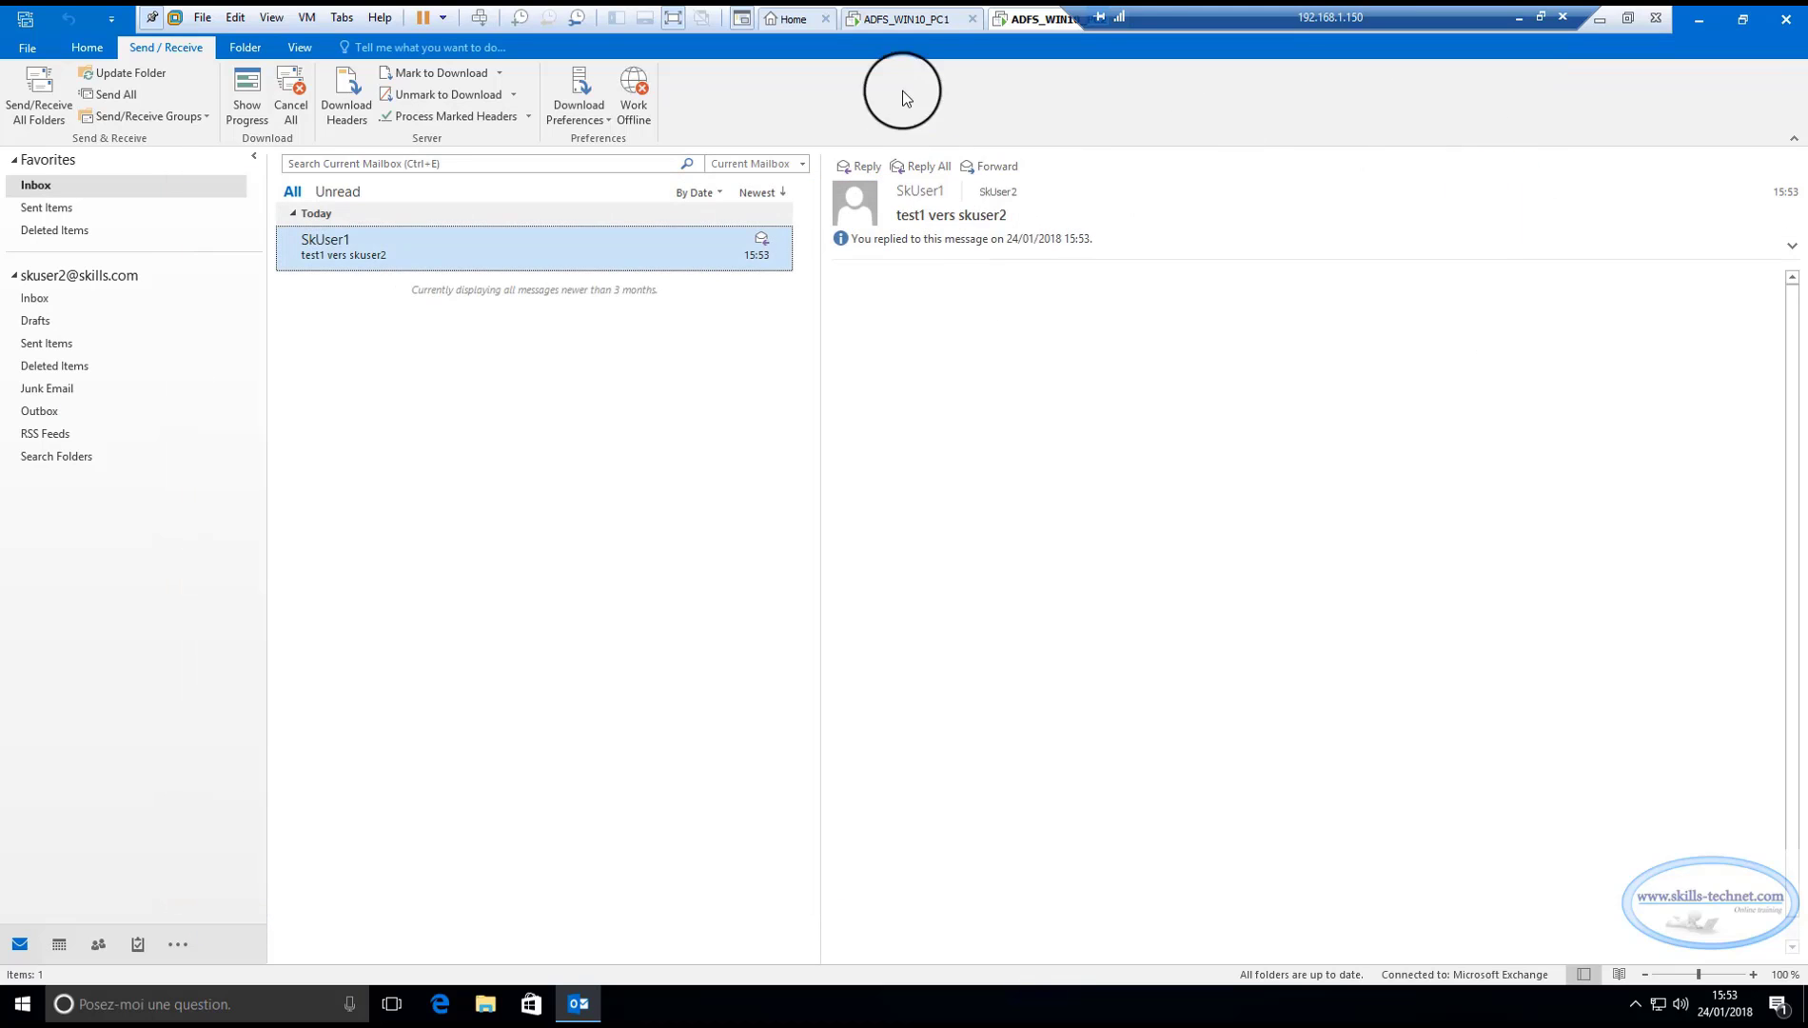
pyautogui.click(906, 17)
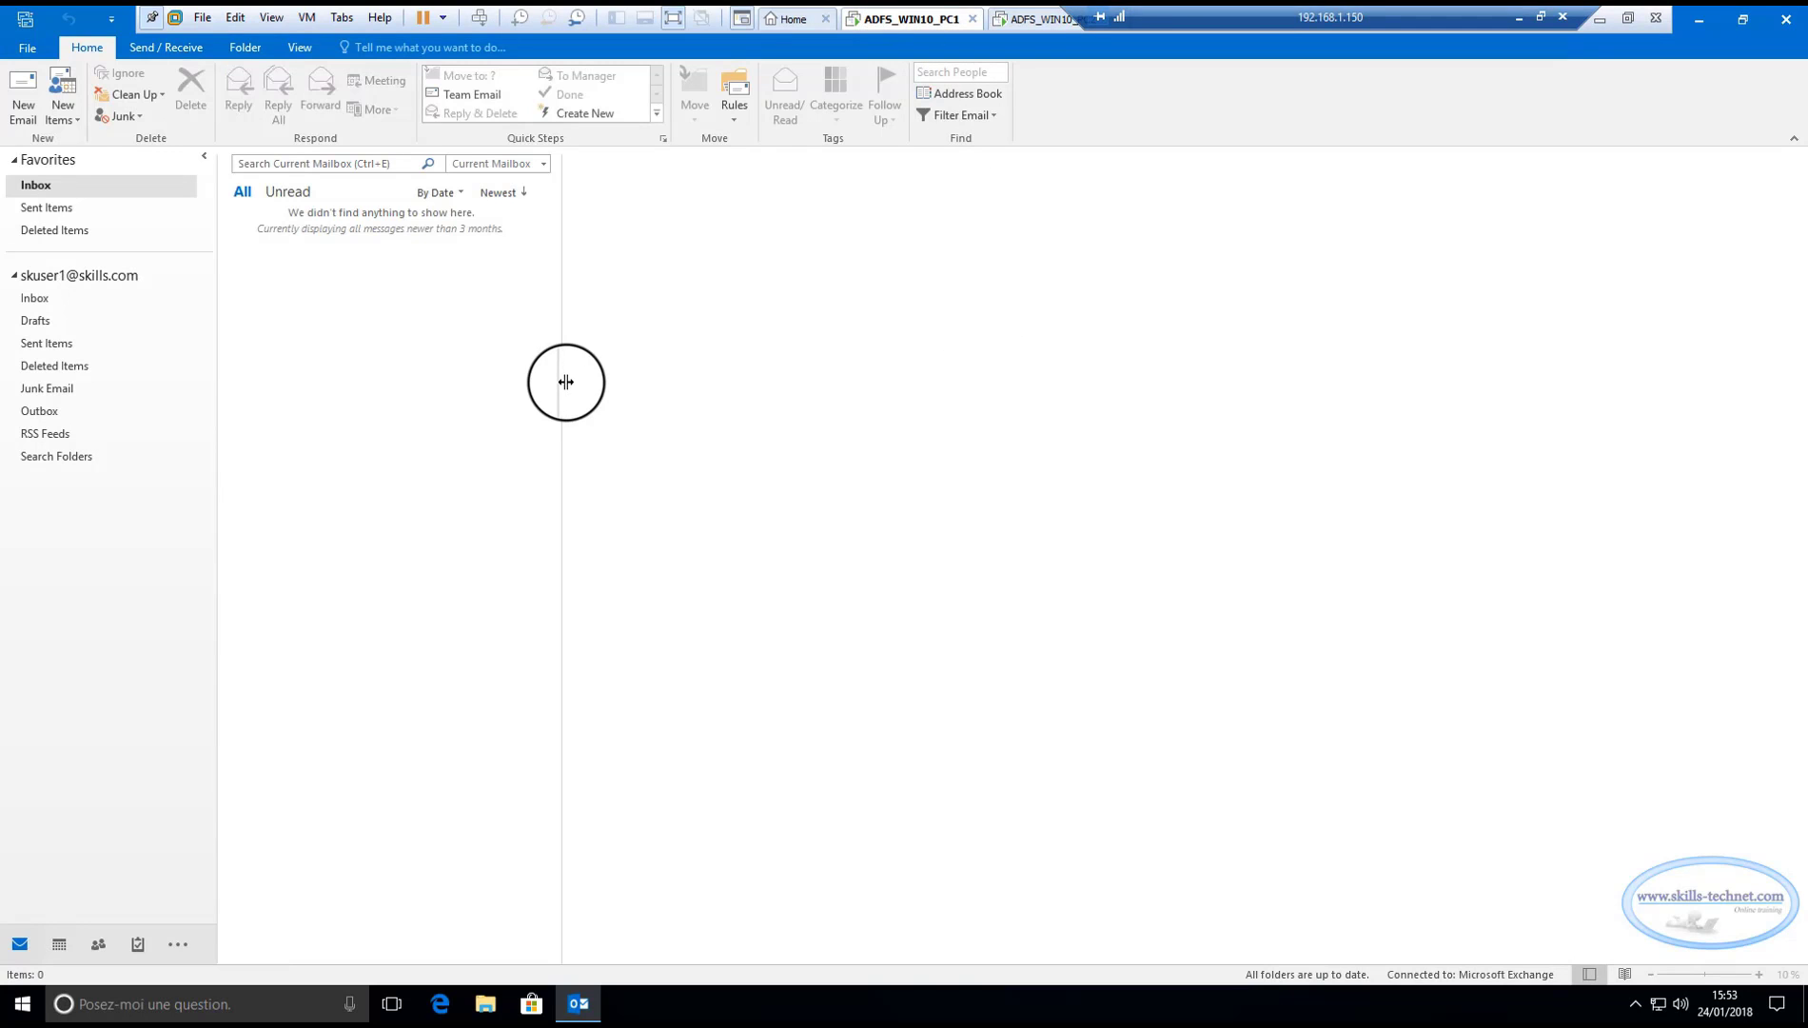
# Run Update Folder on the first client and read the 'RE: test1 vers skuser2' reply.
pyautogui.moveTo(562, 385); pyautogui.dragTo(622, 380)
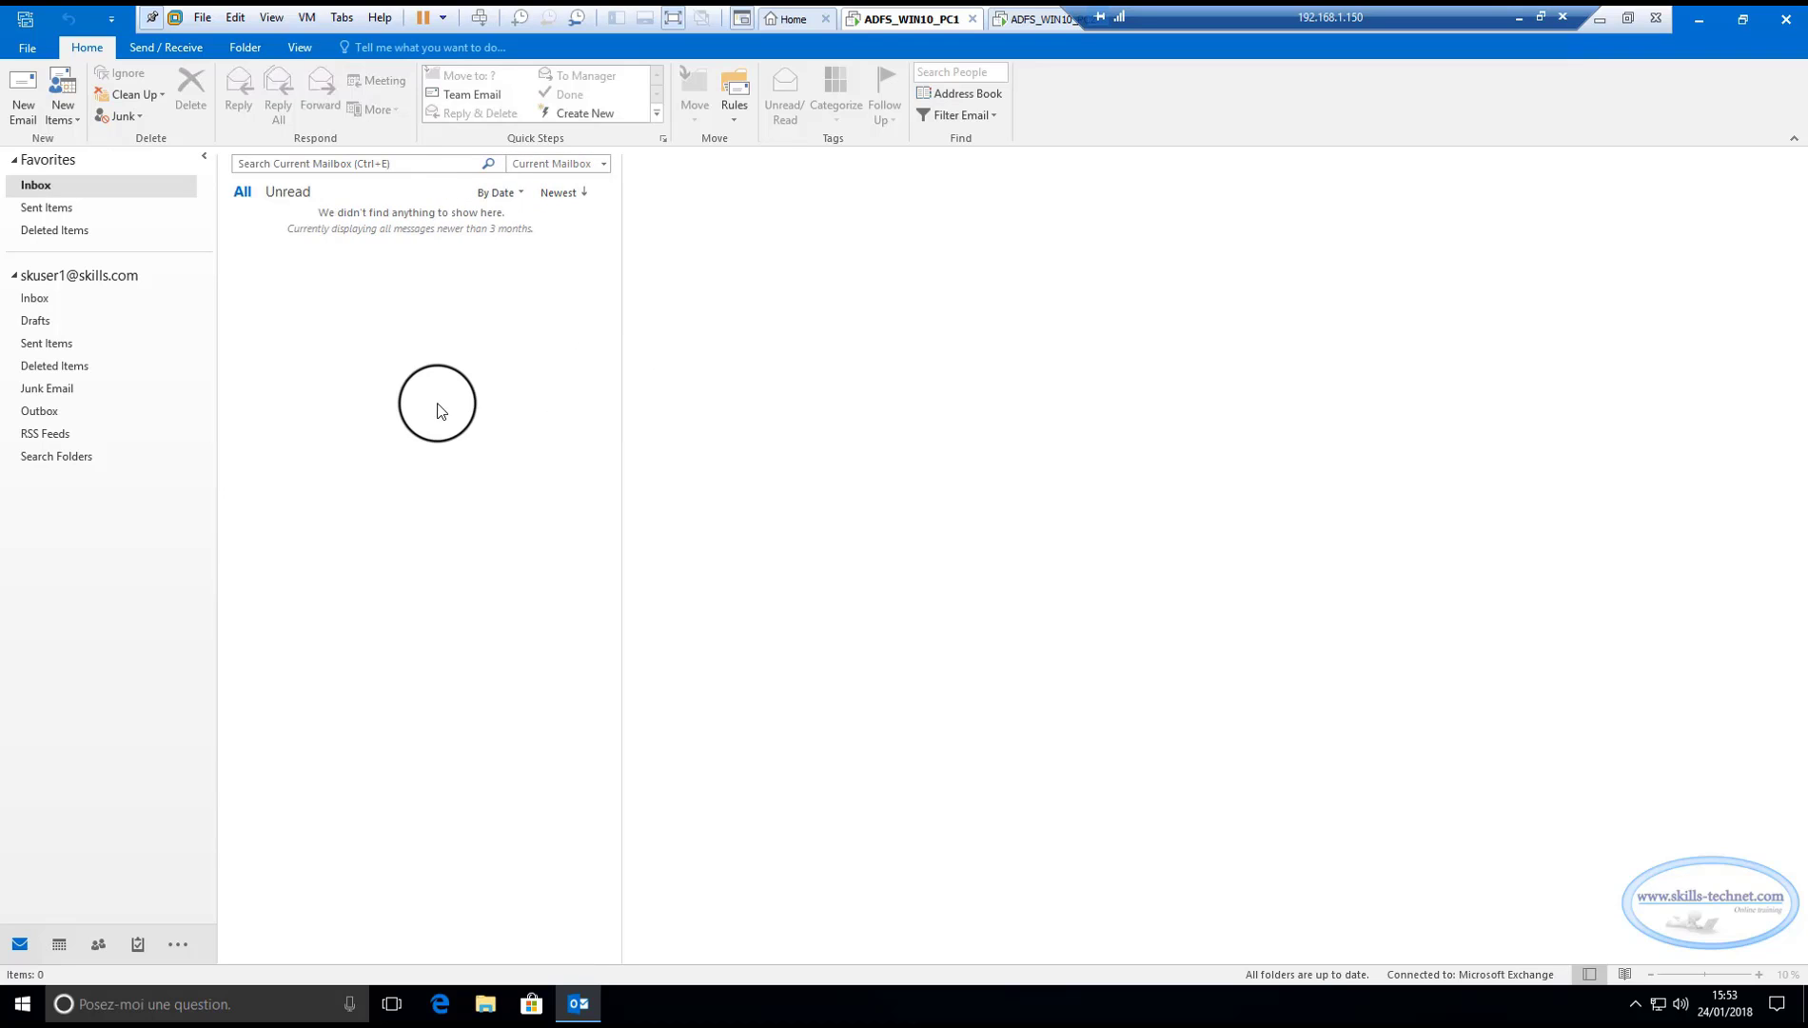
pyautogui.click(157, 47)
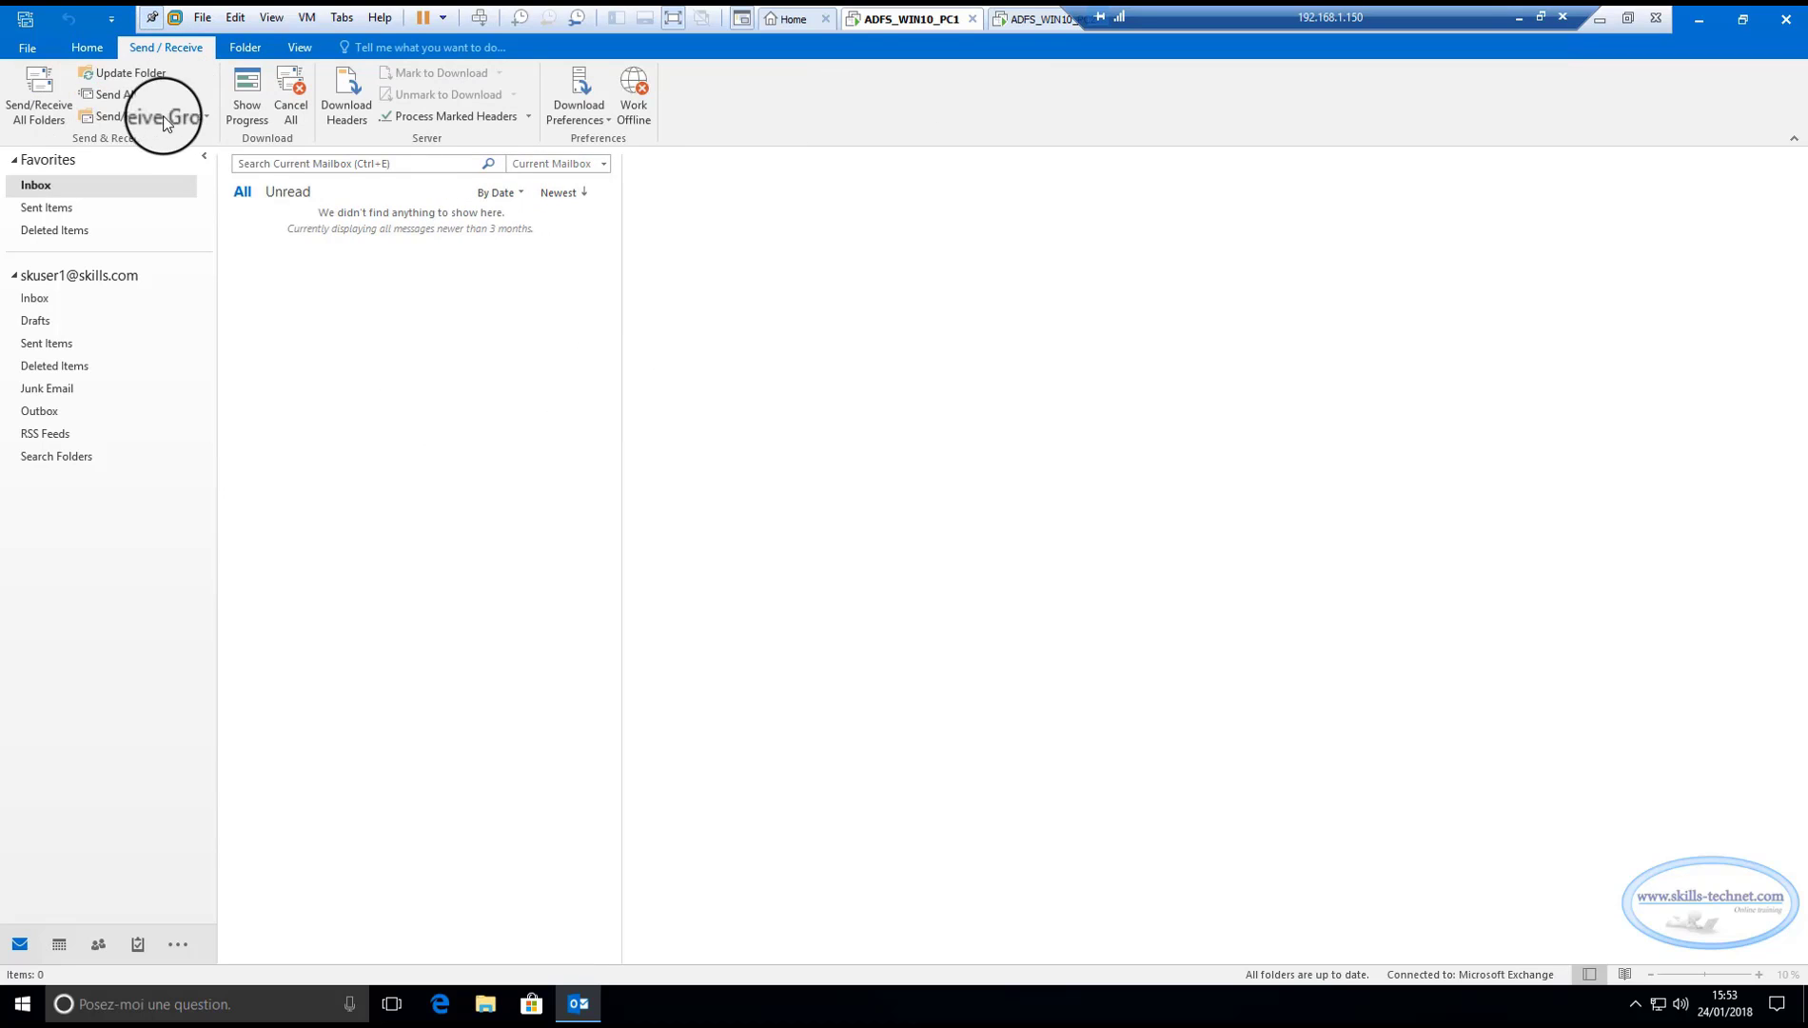
pyautogui.click(102, 73)
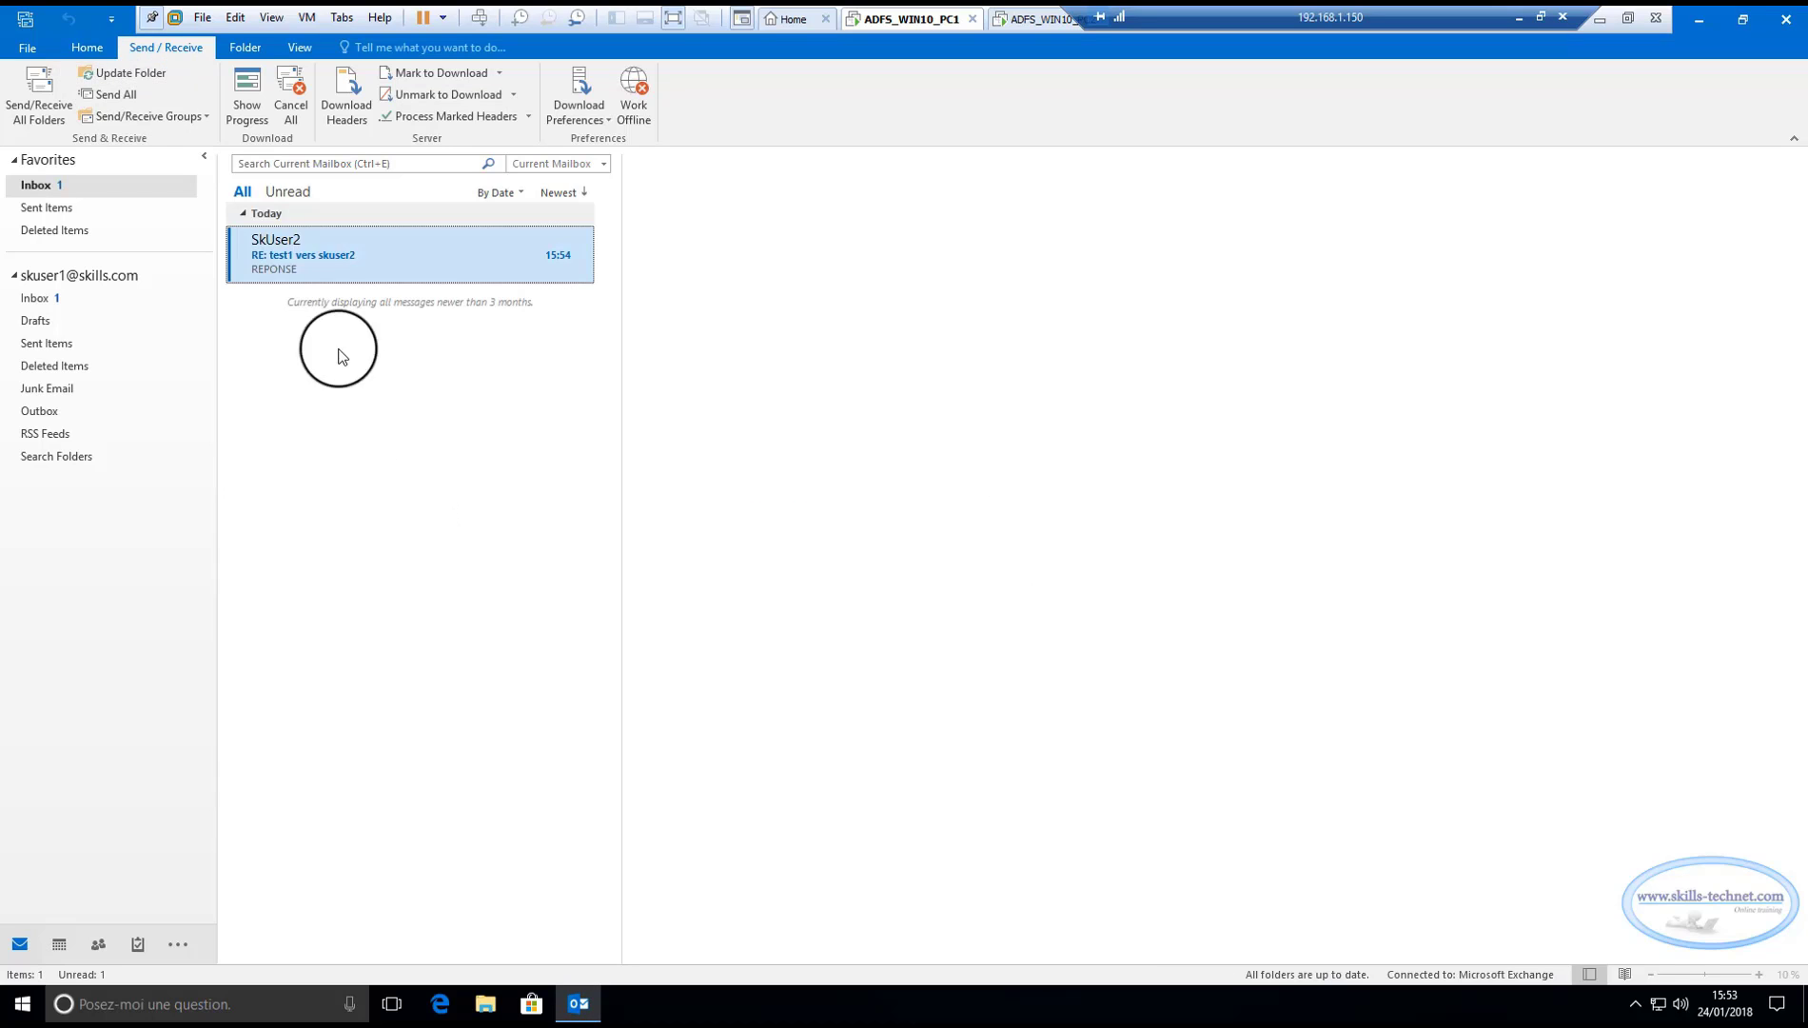
pyautogui.click(357, 252)
pyautogui.moveTo(623, 401); pyautogui.dragTo(641, 418)
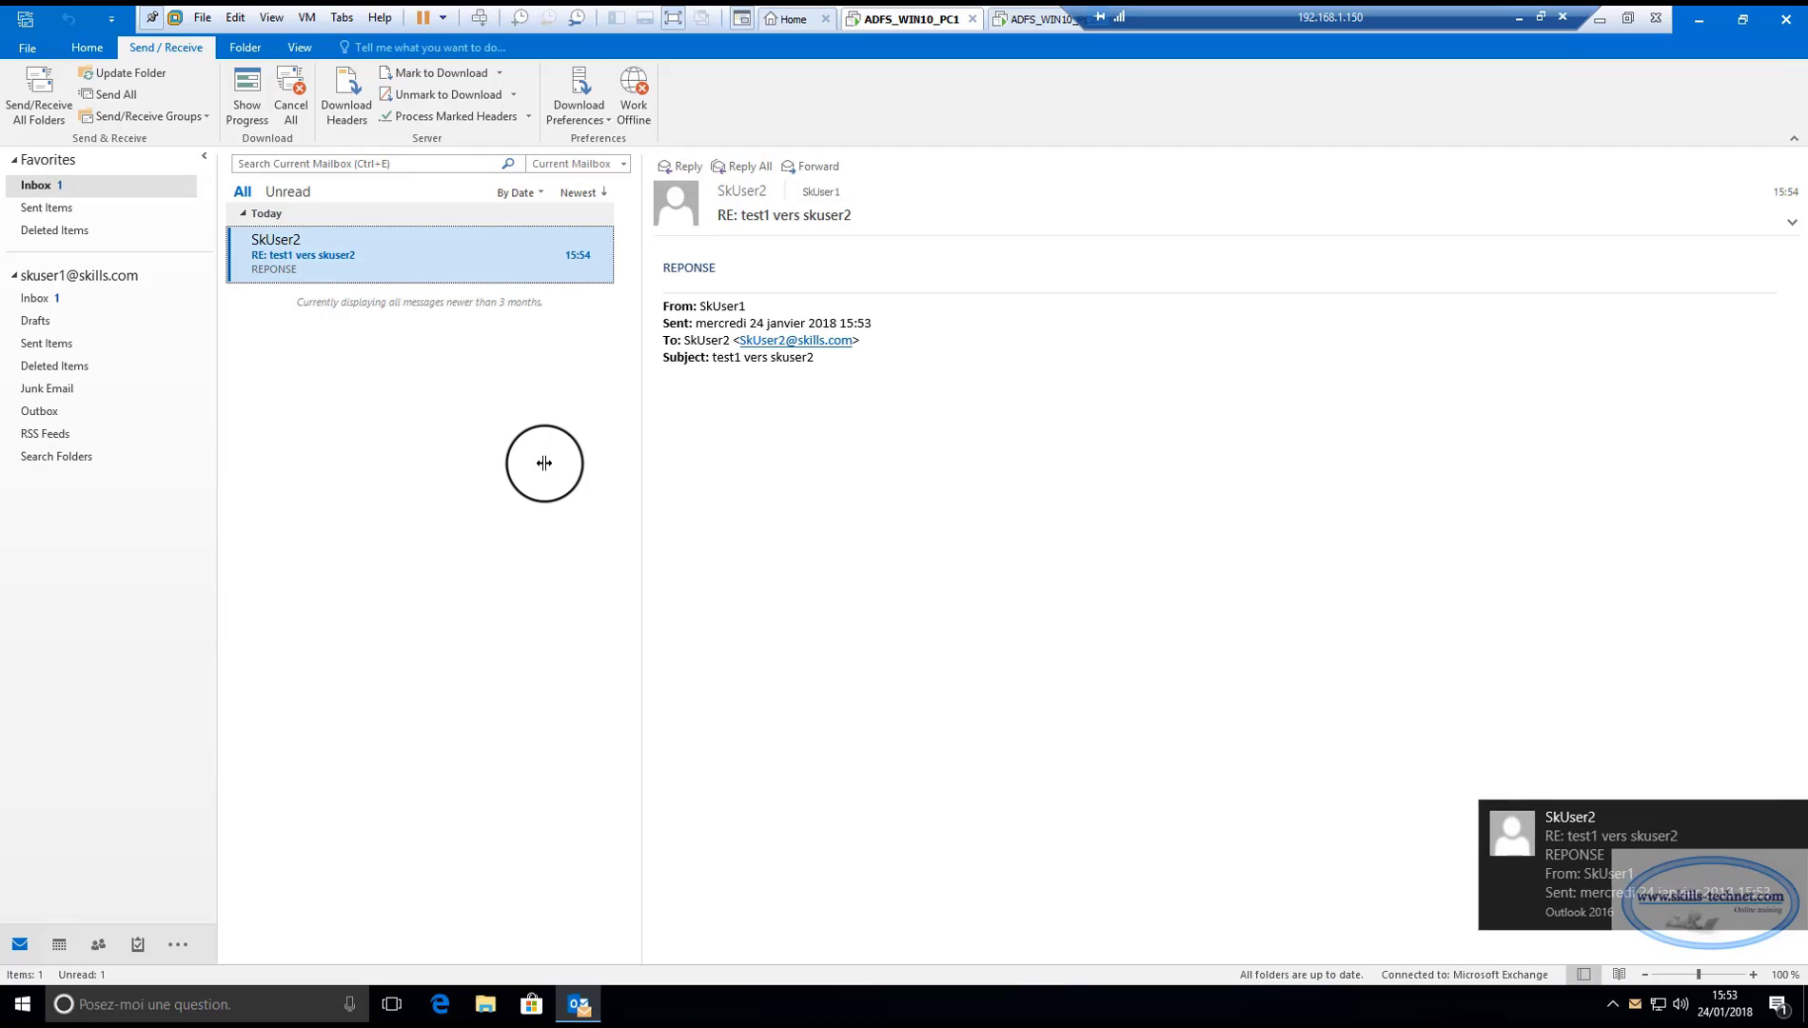